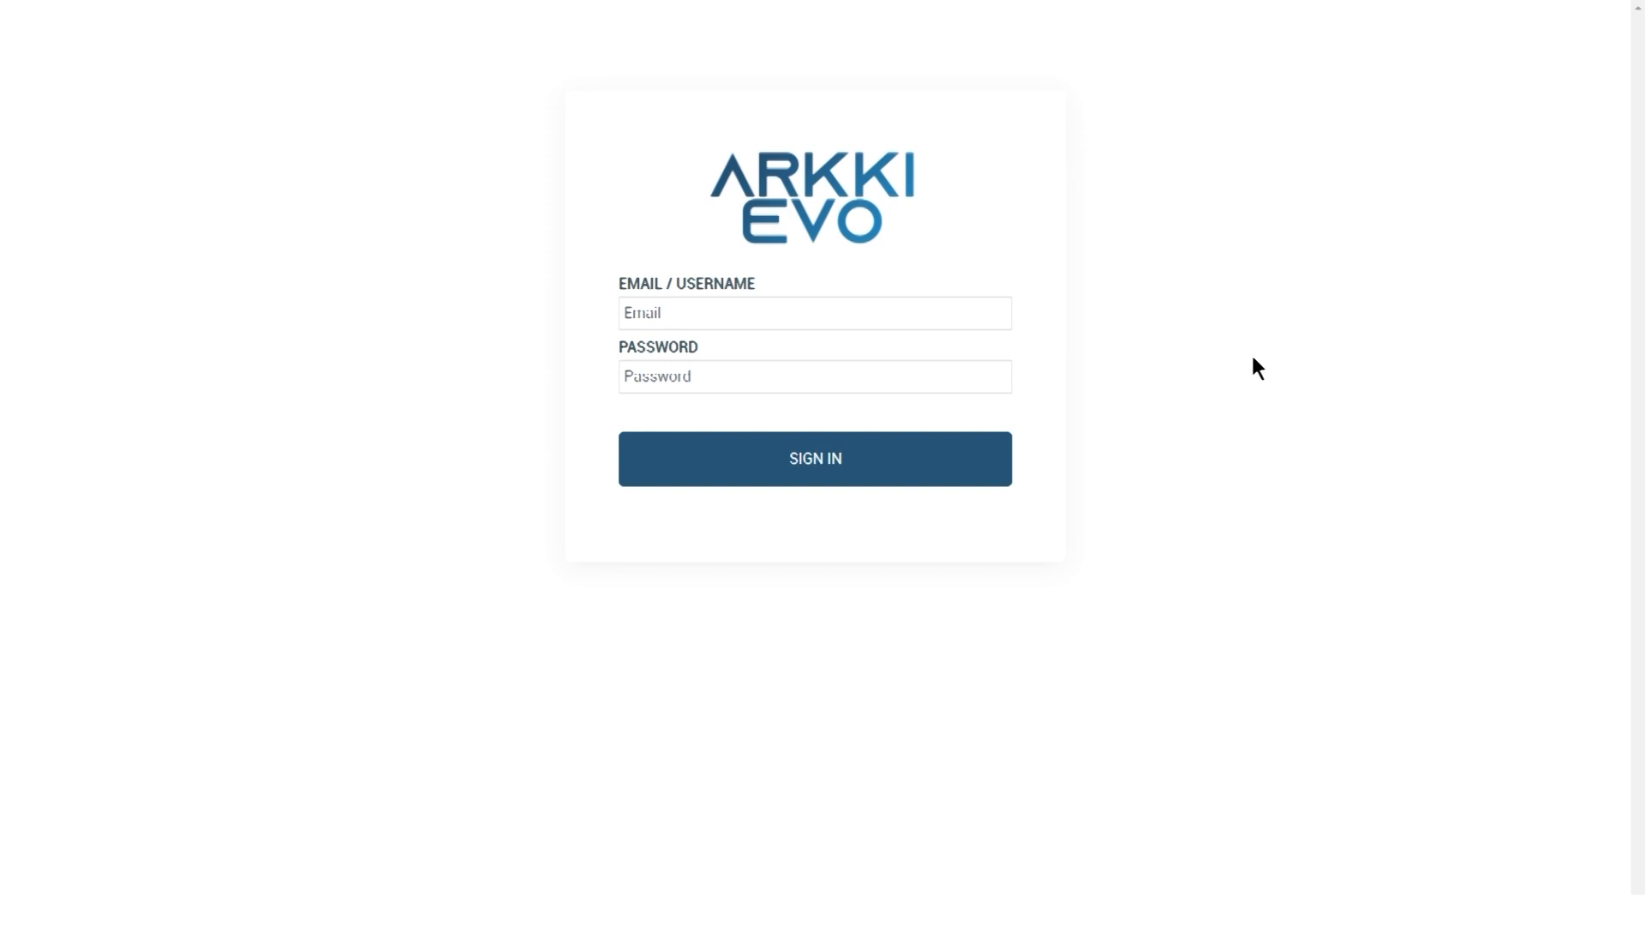
Sign in to ARKKI EVO with the domain username and password
{"action": "left_click", "coordinate": [940, 315]}
{"action": "type", "text": "nomedominio\\"}
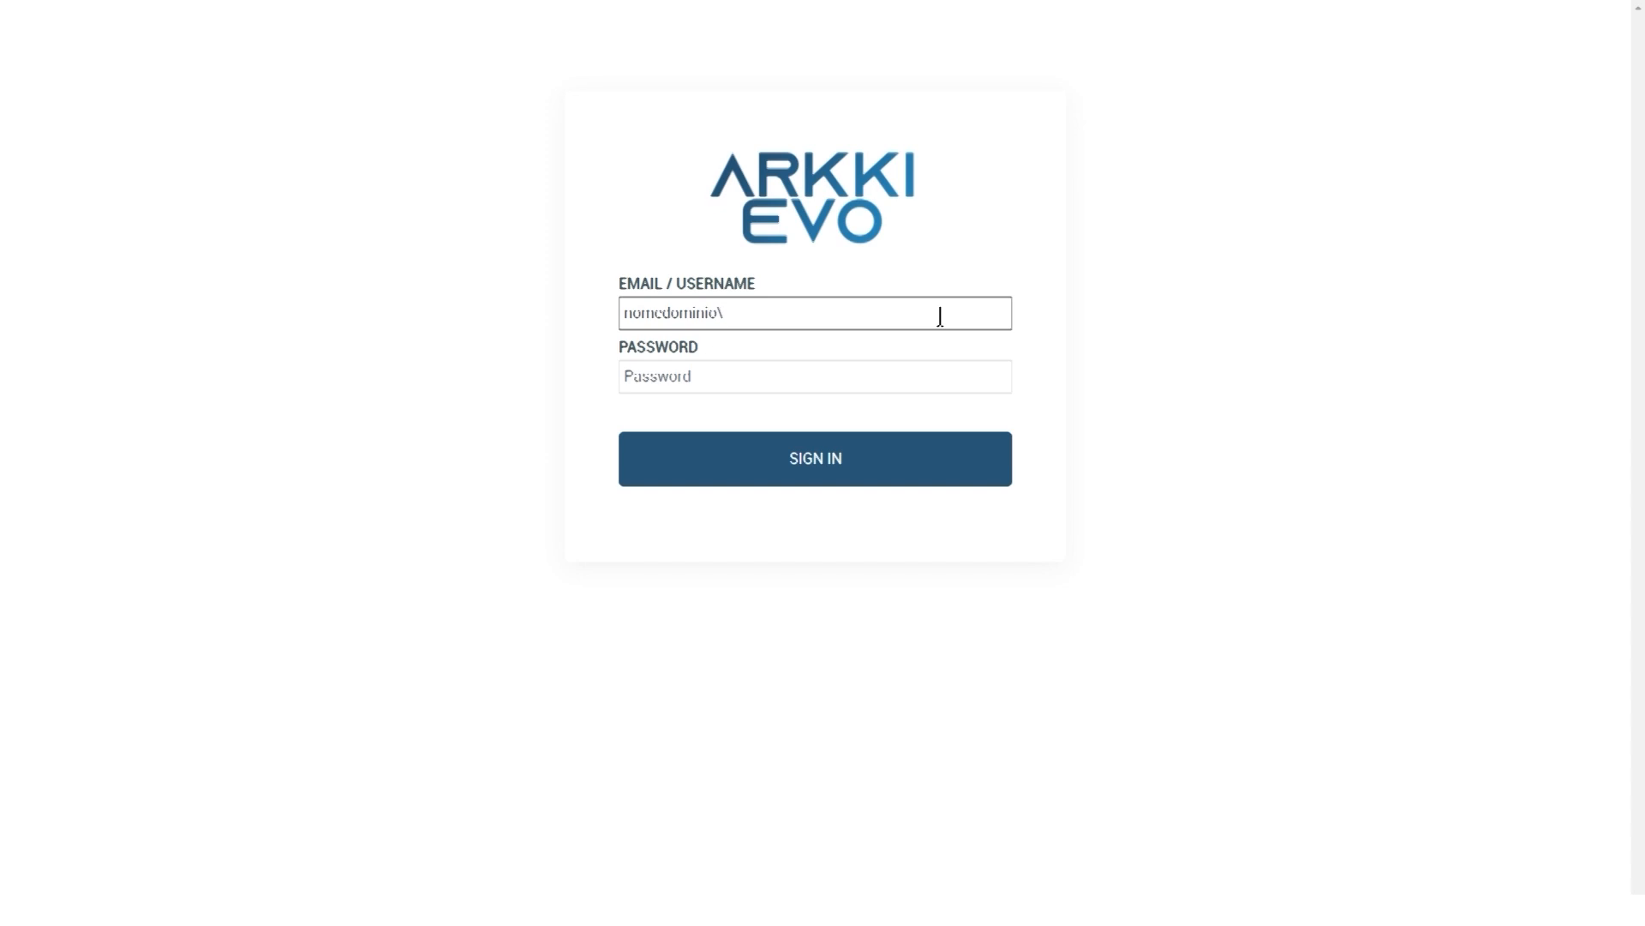
{"action": "type", "text": "username"}
{"action": "left_click", "coordinate": [896, 479]}
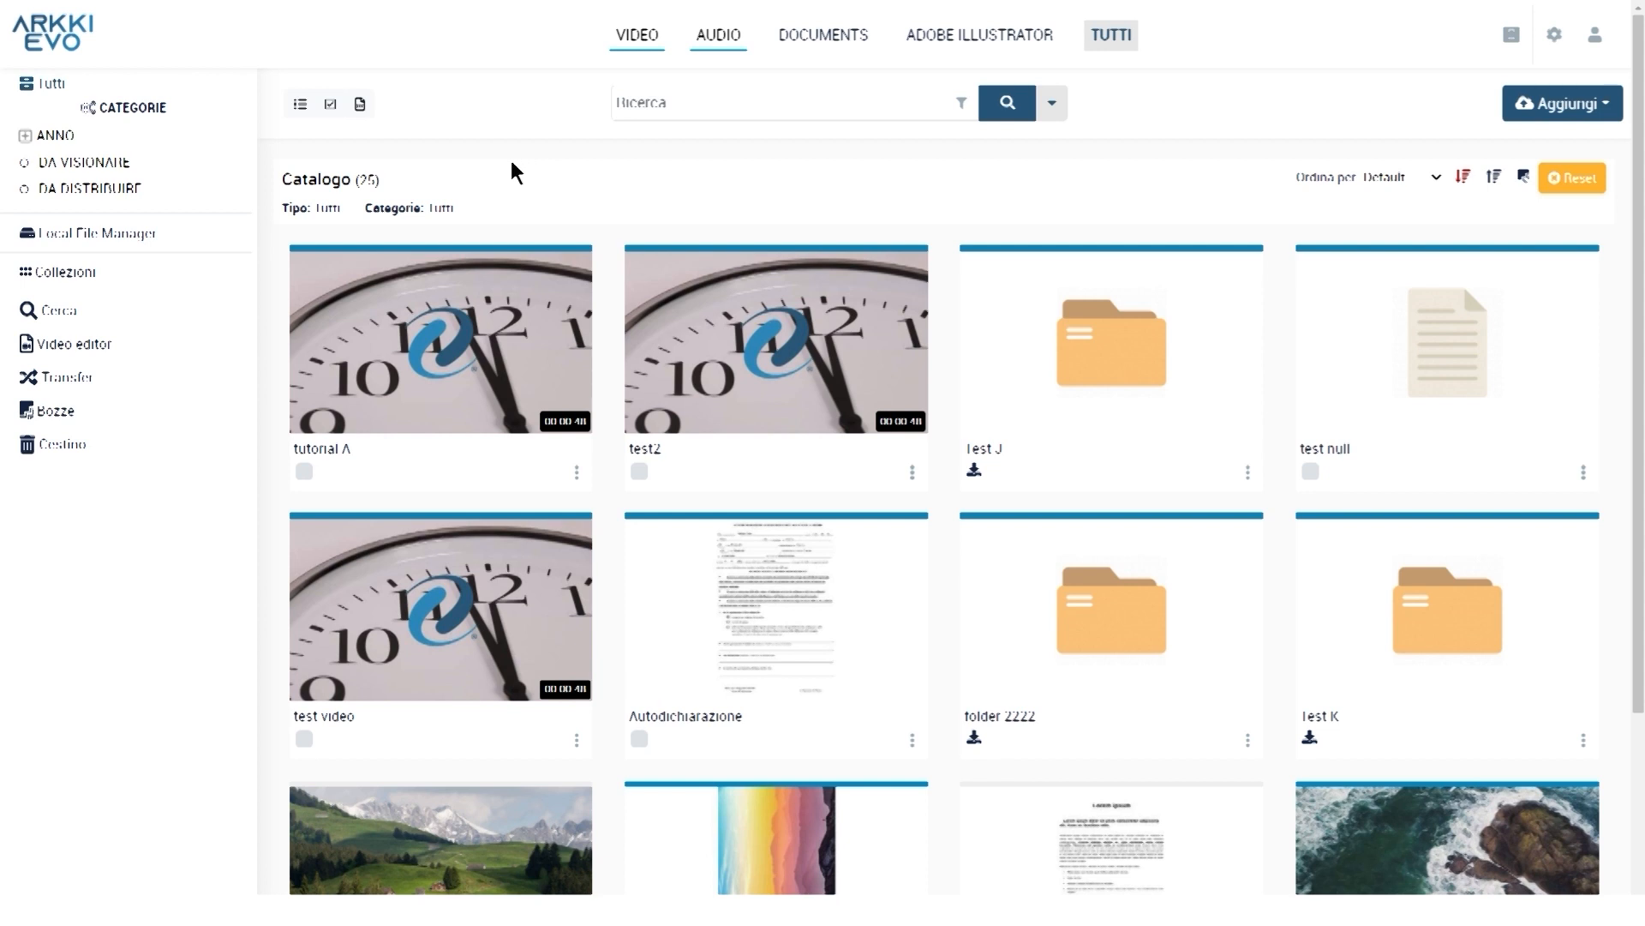
Preview catalogue thumbnails and scroll down to the pagination controls
{"action": "mouse_move", "coordinate": [517, 341]}
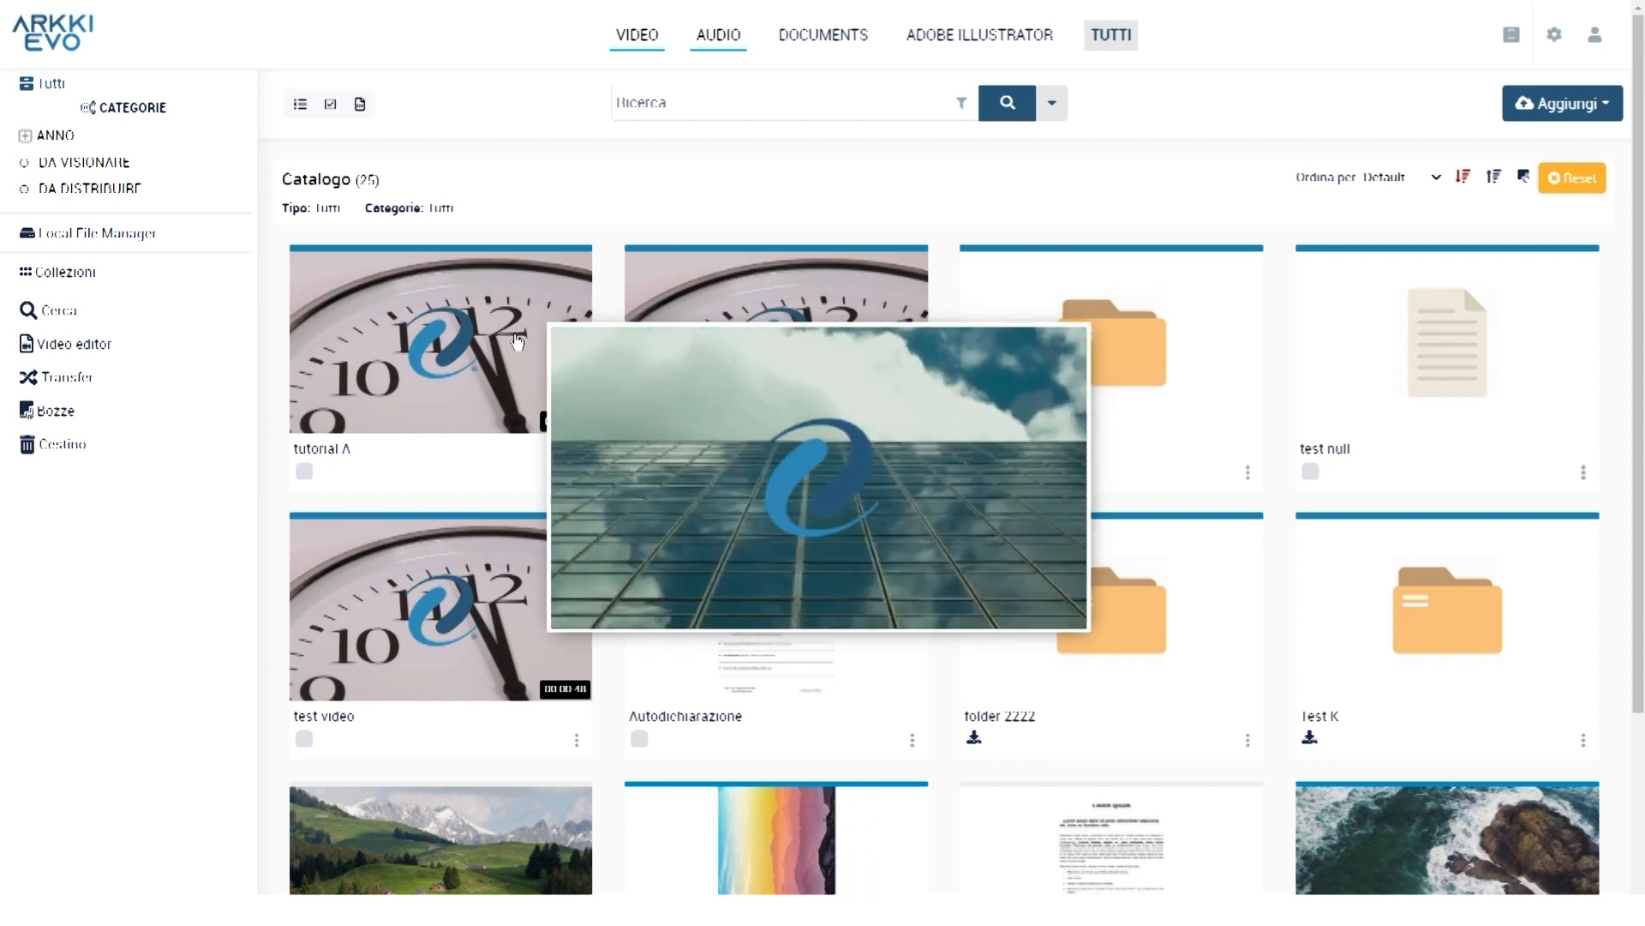
{"action": "scroll", "coordinate": [731, 217], "scroll_direction": "down", "scroll_amount": 3}
{"action": "mouse_move", "coordinate": [1093, 609]}
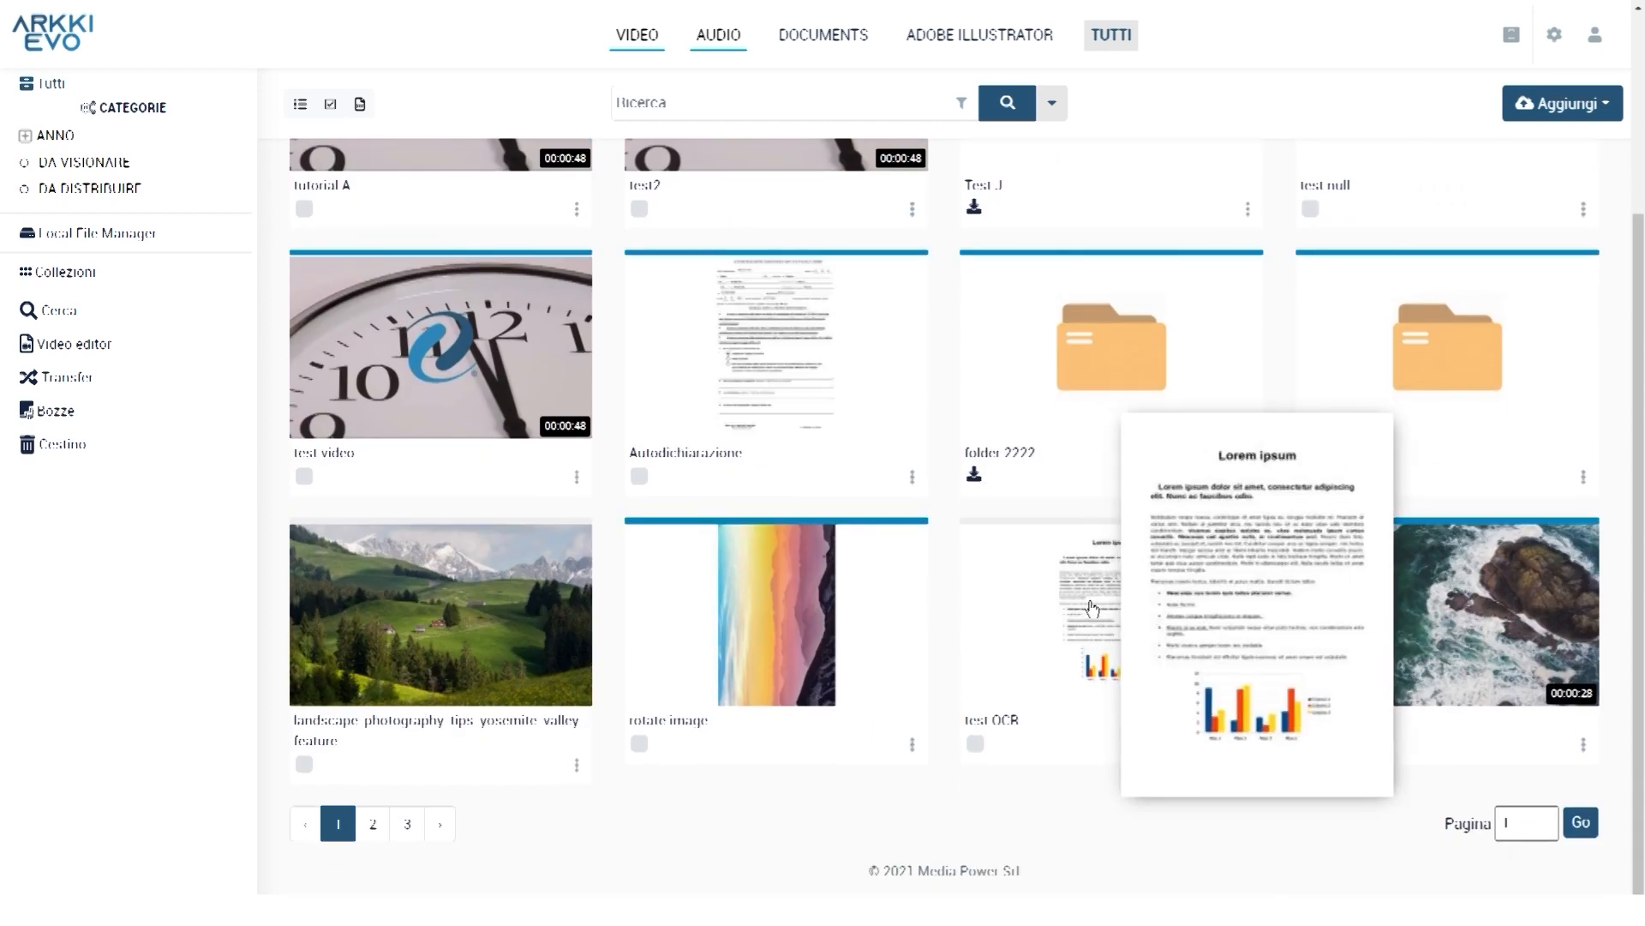
{"action": "scroll", "coordinate": [393, 180], "scroll_direction": "up", "scroll_amount": 3}
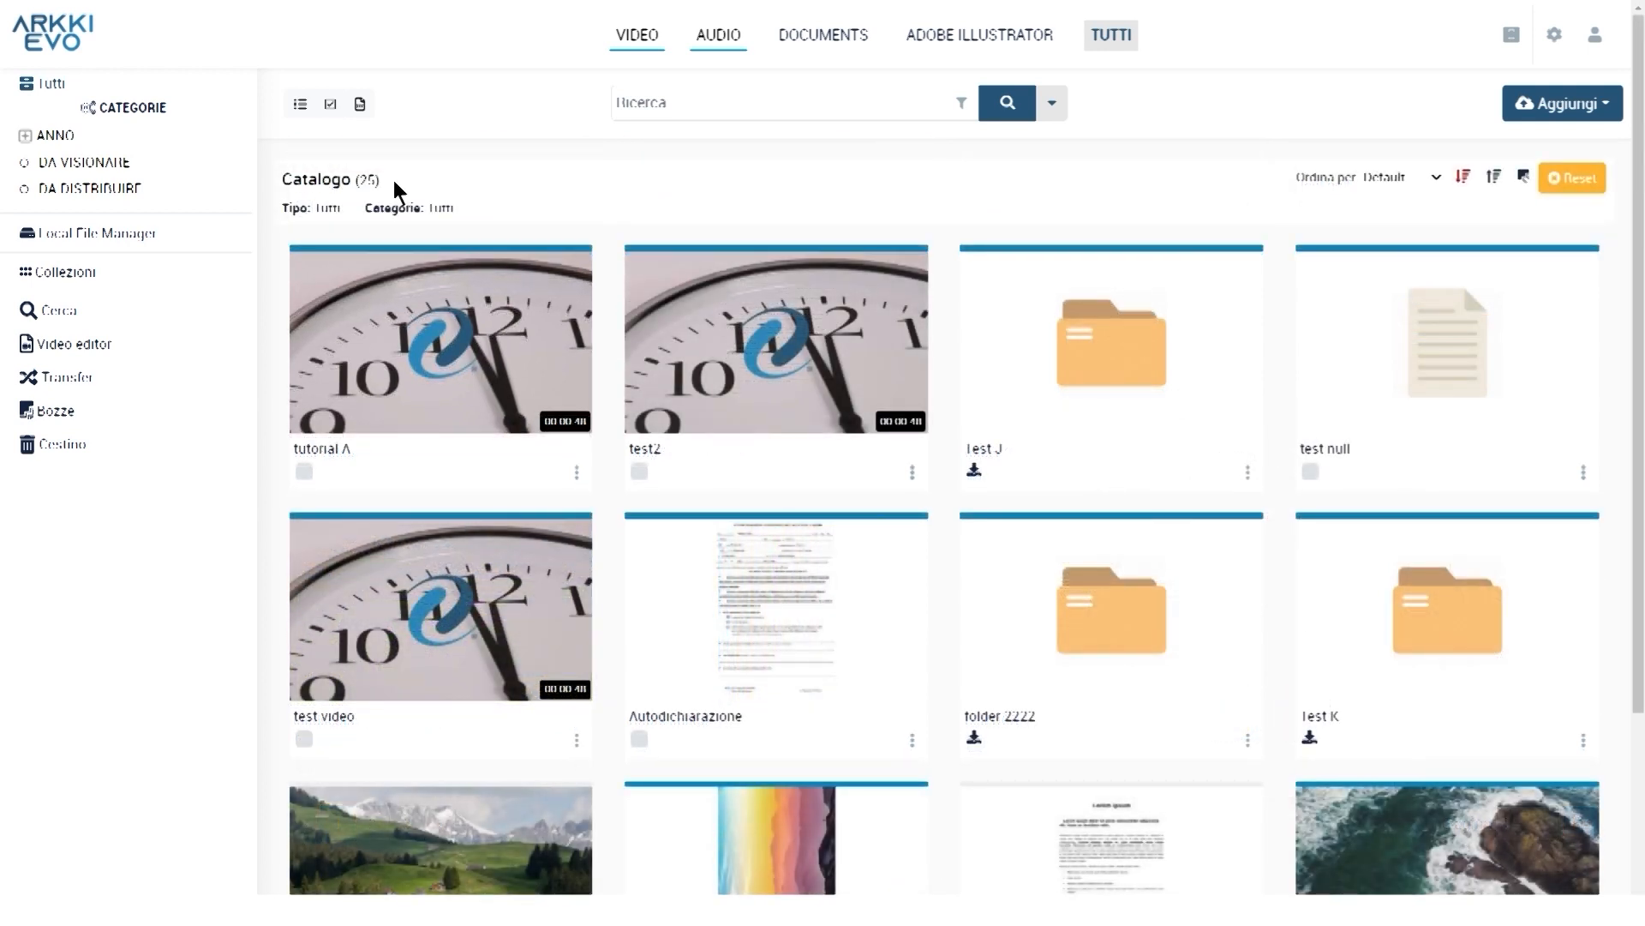
{"action": "key", "text": "ctrl"}
{"action": "key", "text": "ctrl"}
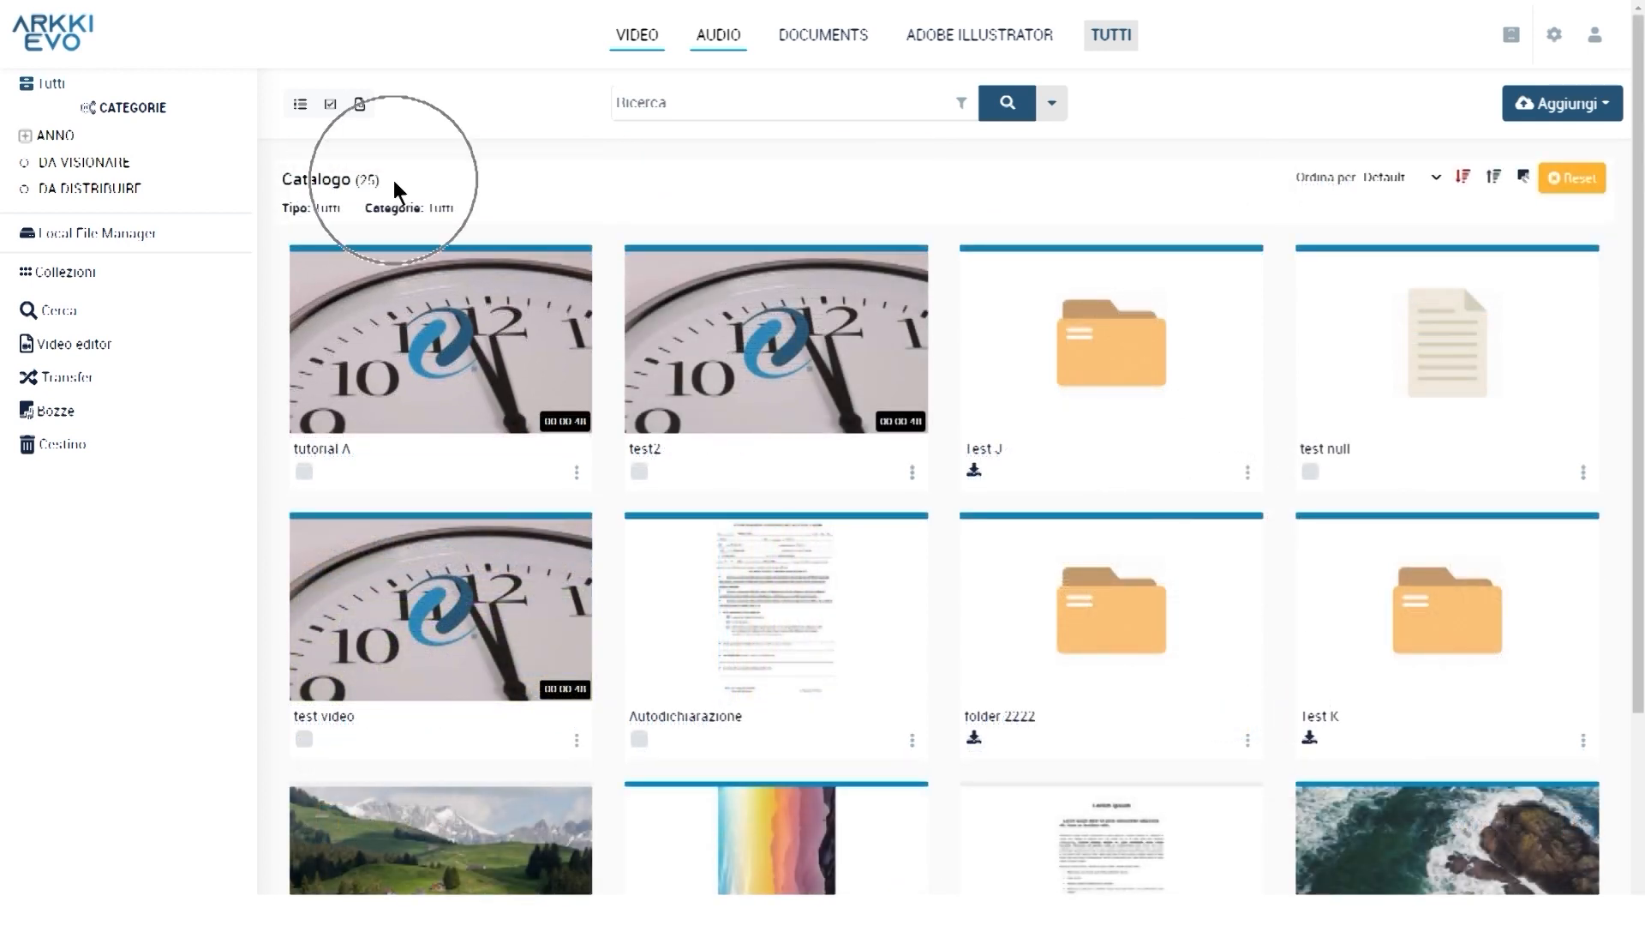
{"action": "scroll", "coordinate": [394, 180], "scroll_direction": "down", "scroll_amount": 3}
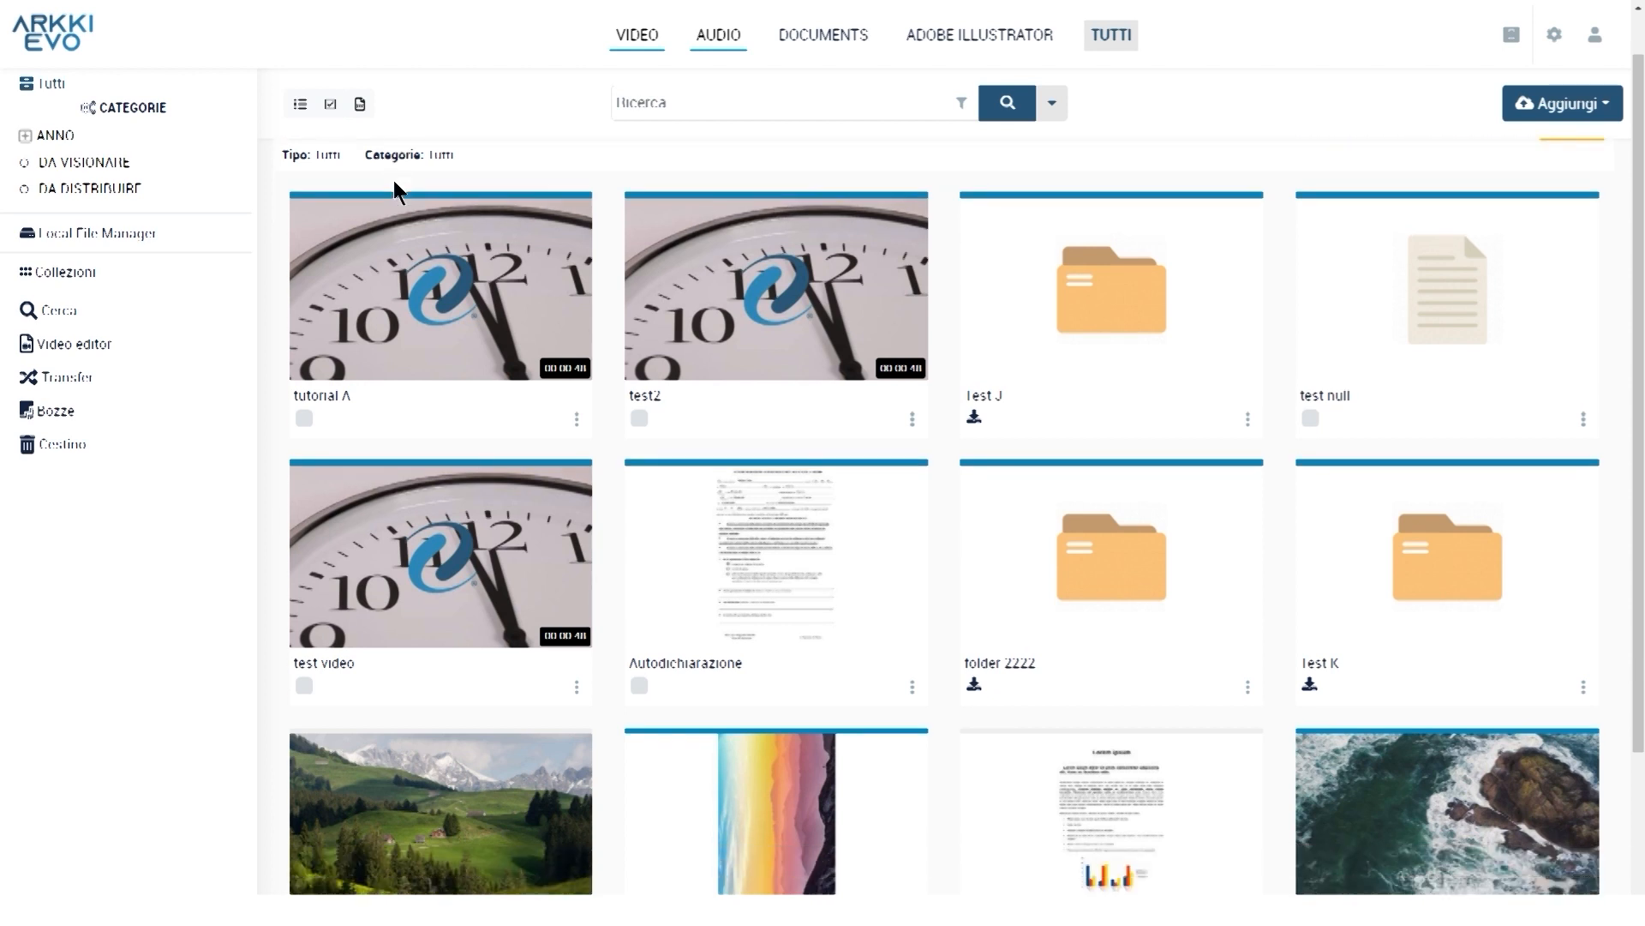
{"action": "key", "text": "ctrl"}
{"action": "key", "text": "ctrl"}
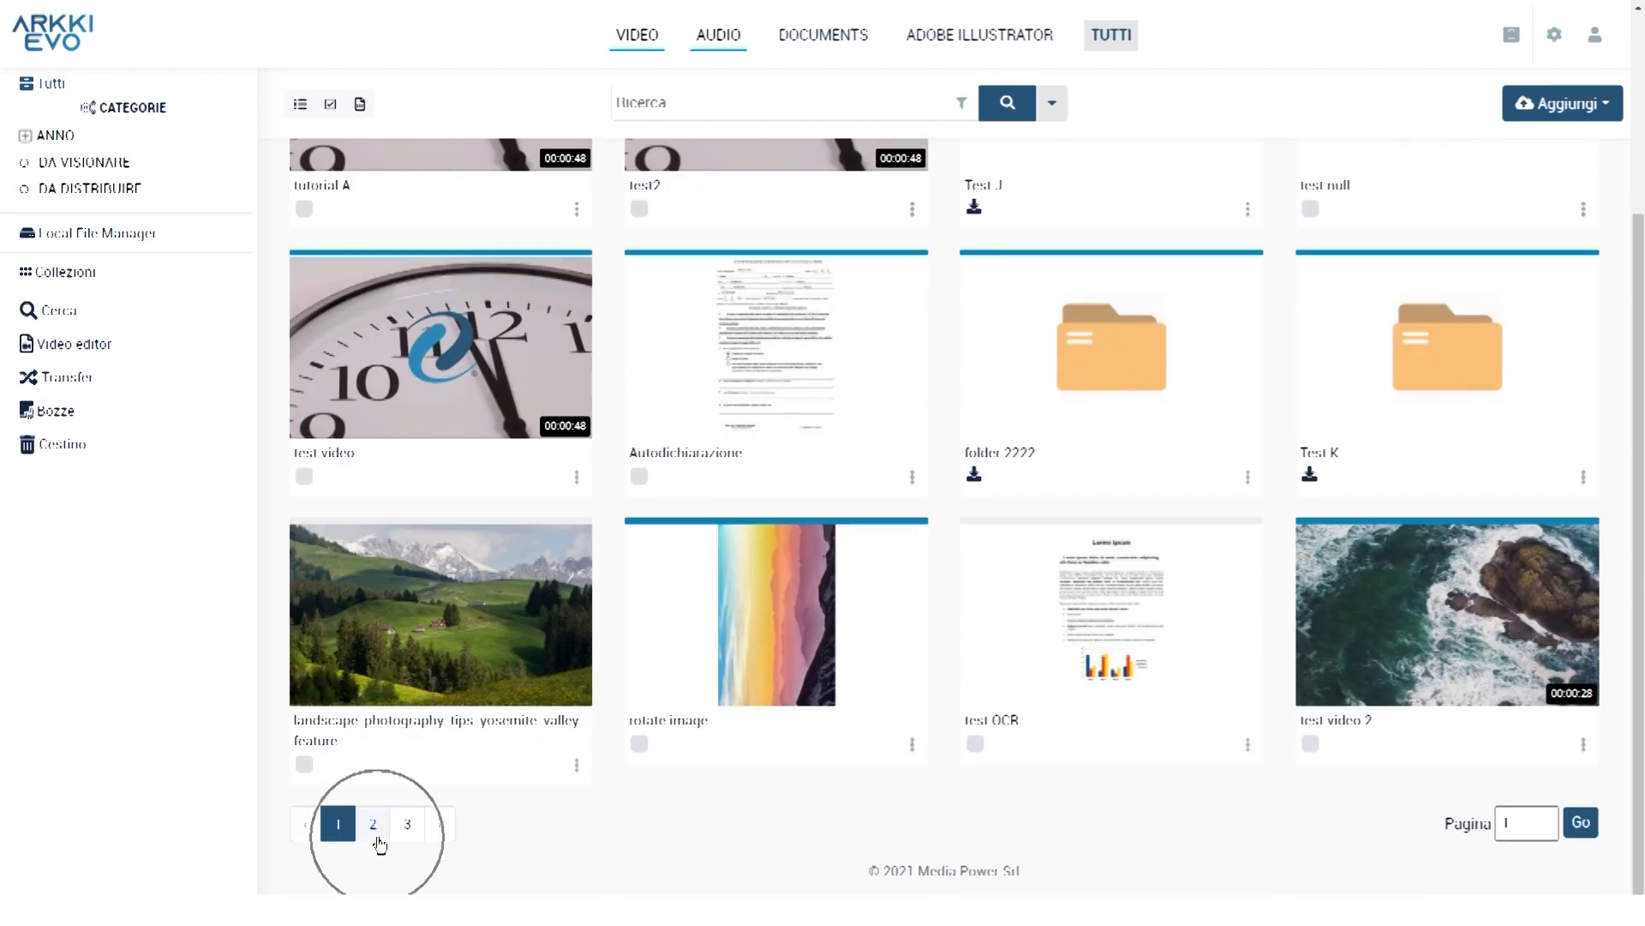
{"action": "key", "text": "ctrl"}
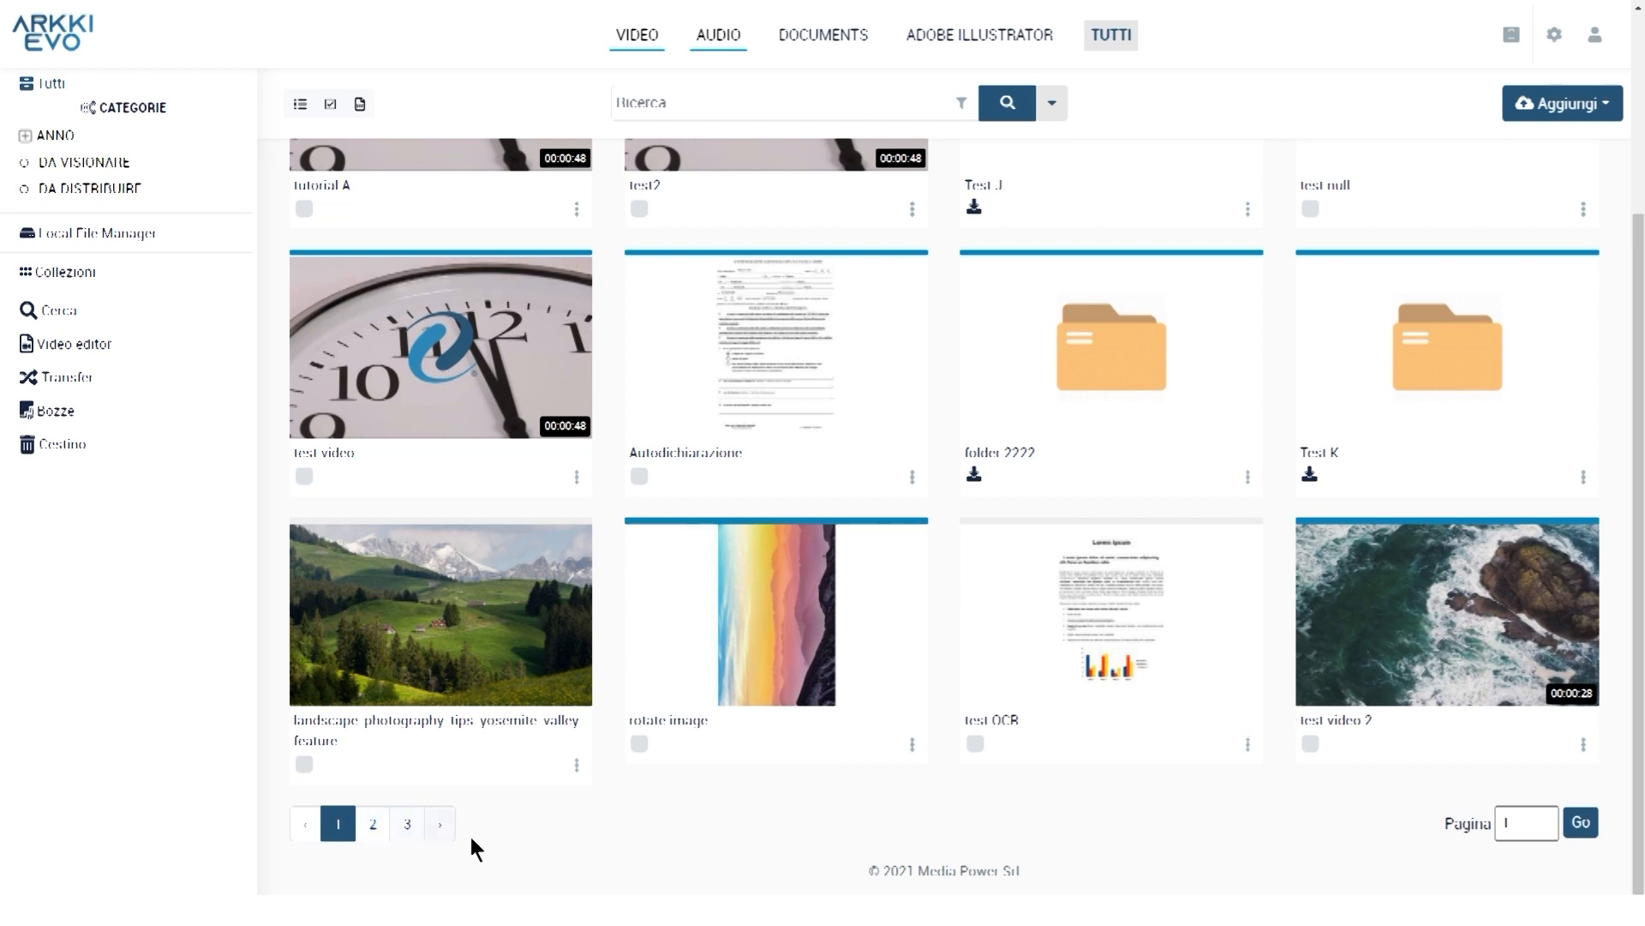
Jump back to page 1 of the catalogue using the Pagina box
{"action": "left_click", "coordinate": [1505, 825]}
{"action": "type", "text": "1"}
{"action": "key", "text": "ctrl"}
{"action": "key", "text": "ctrl"}
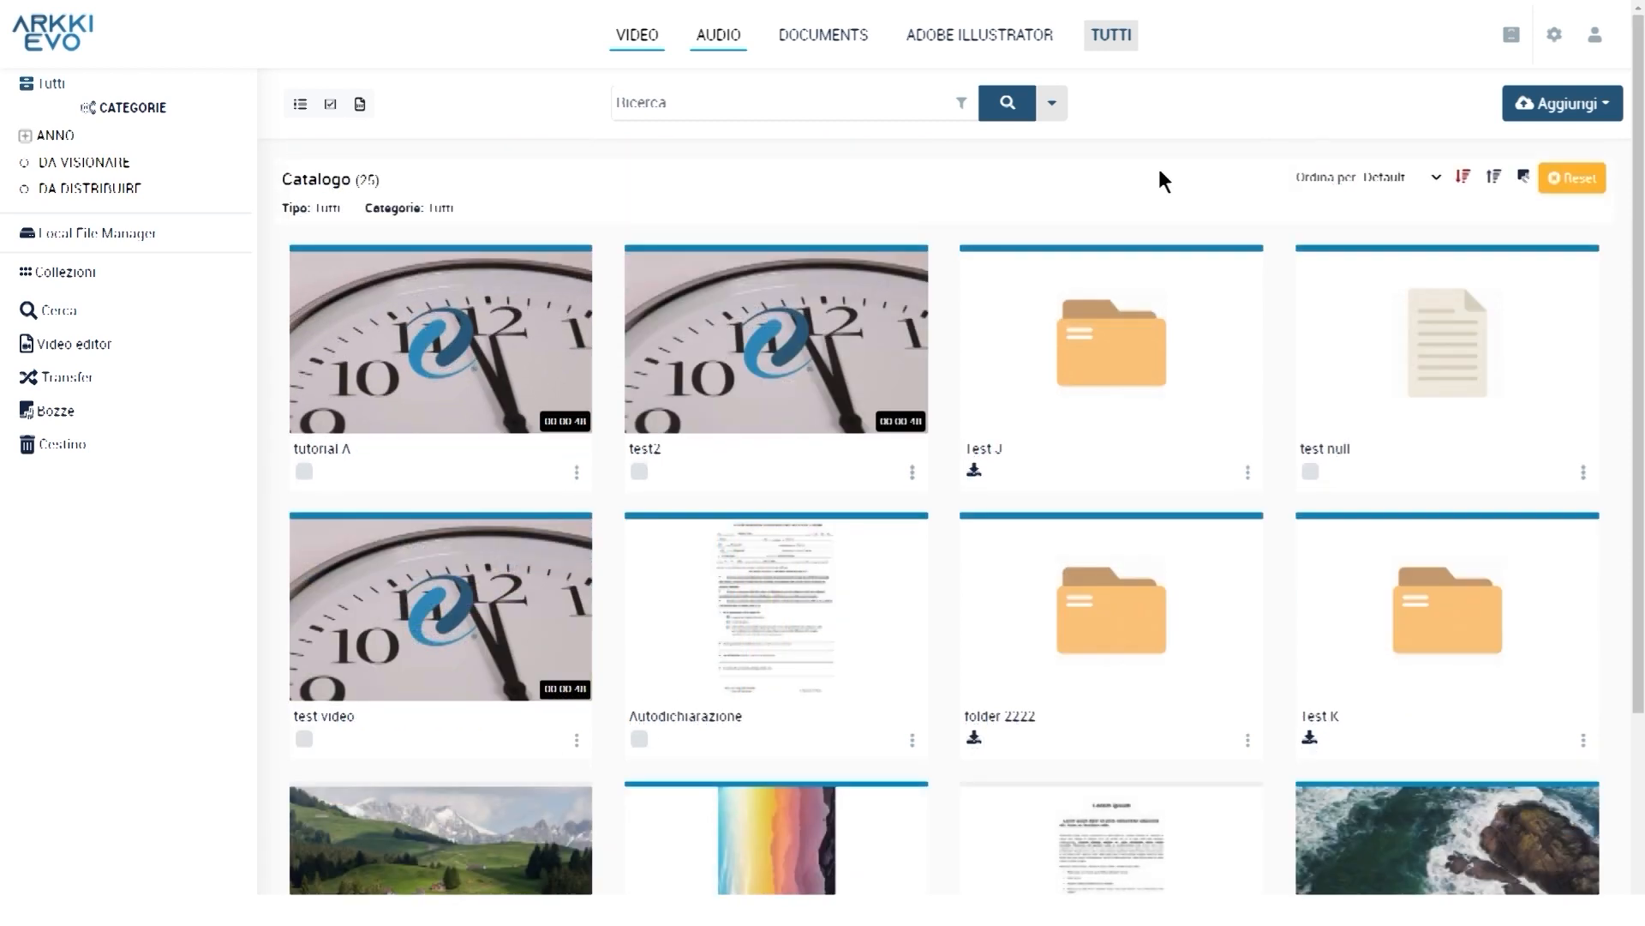
{"action": "key", "text": "ctrl"}
{"action": "key", "text": "ctrl"}
Change the Ordina per sort of the 25-item catalogue from Default to Created at
{"action": "left_click", "coordinate": [1435, 181]}
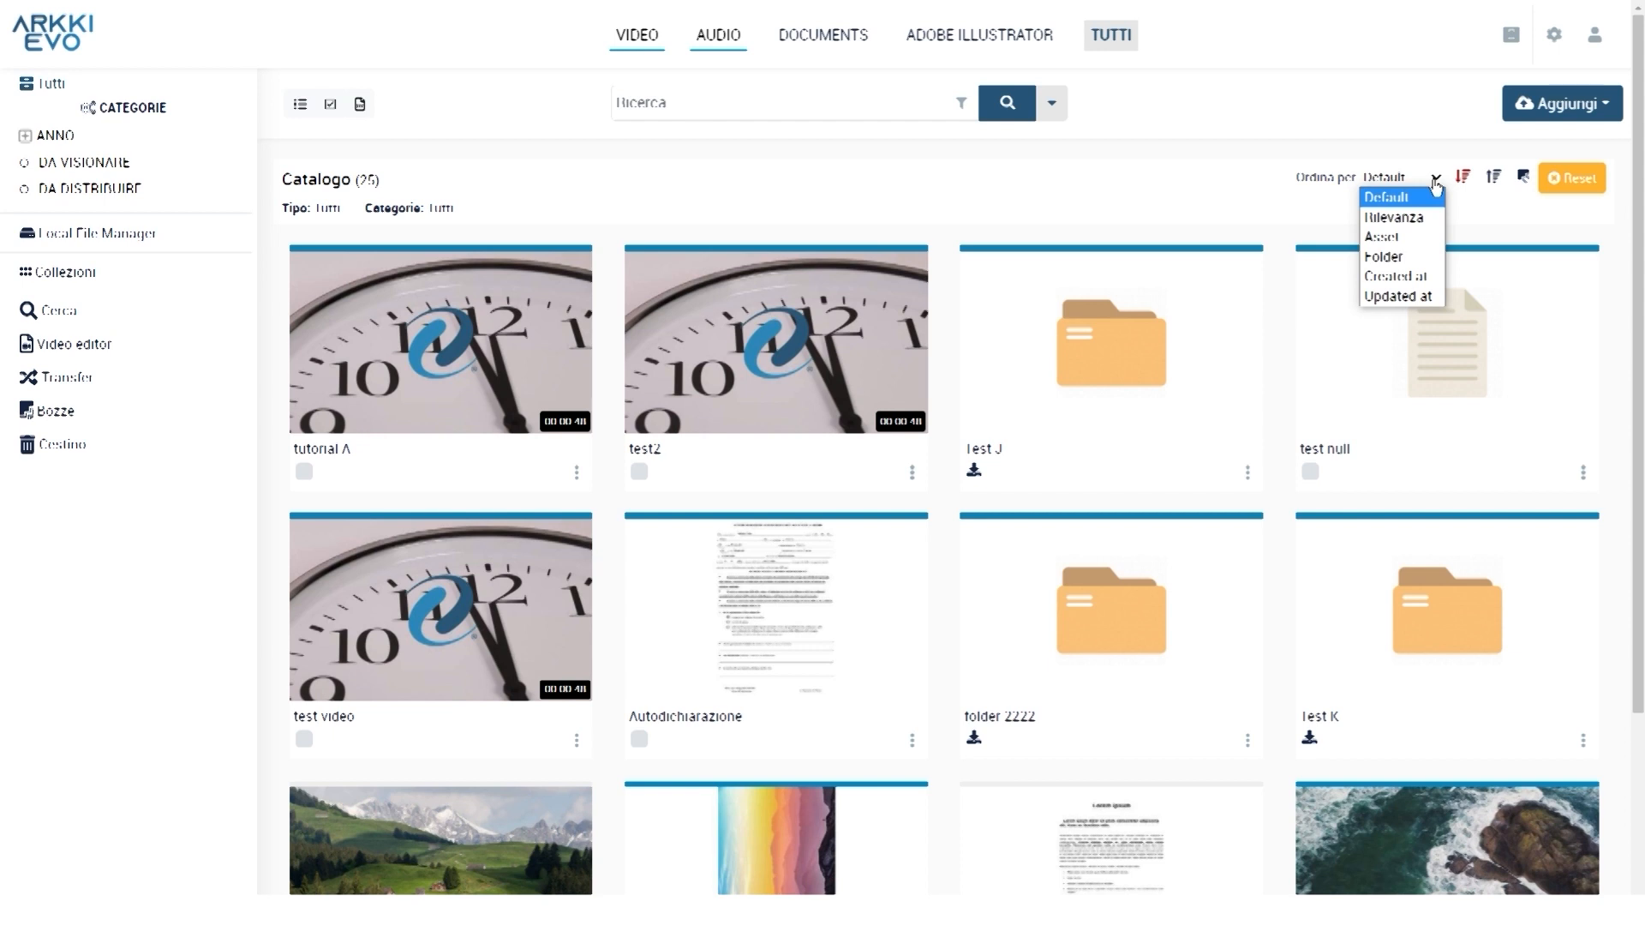
{"action": "left_click", "coordinate": [1395, 276]}
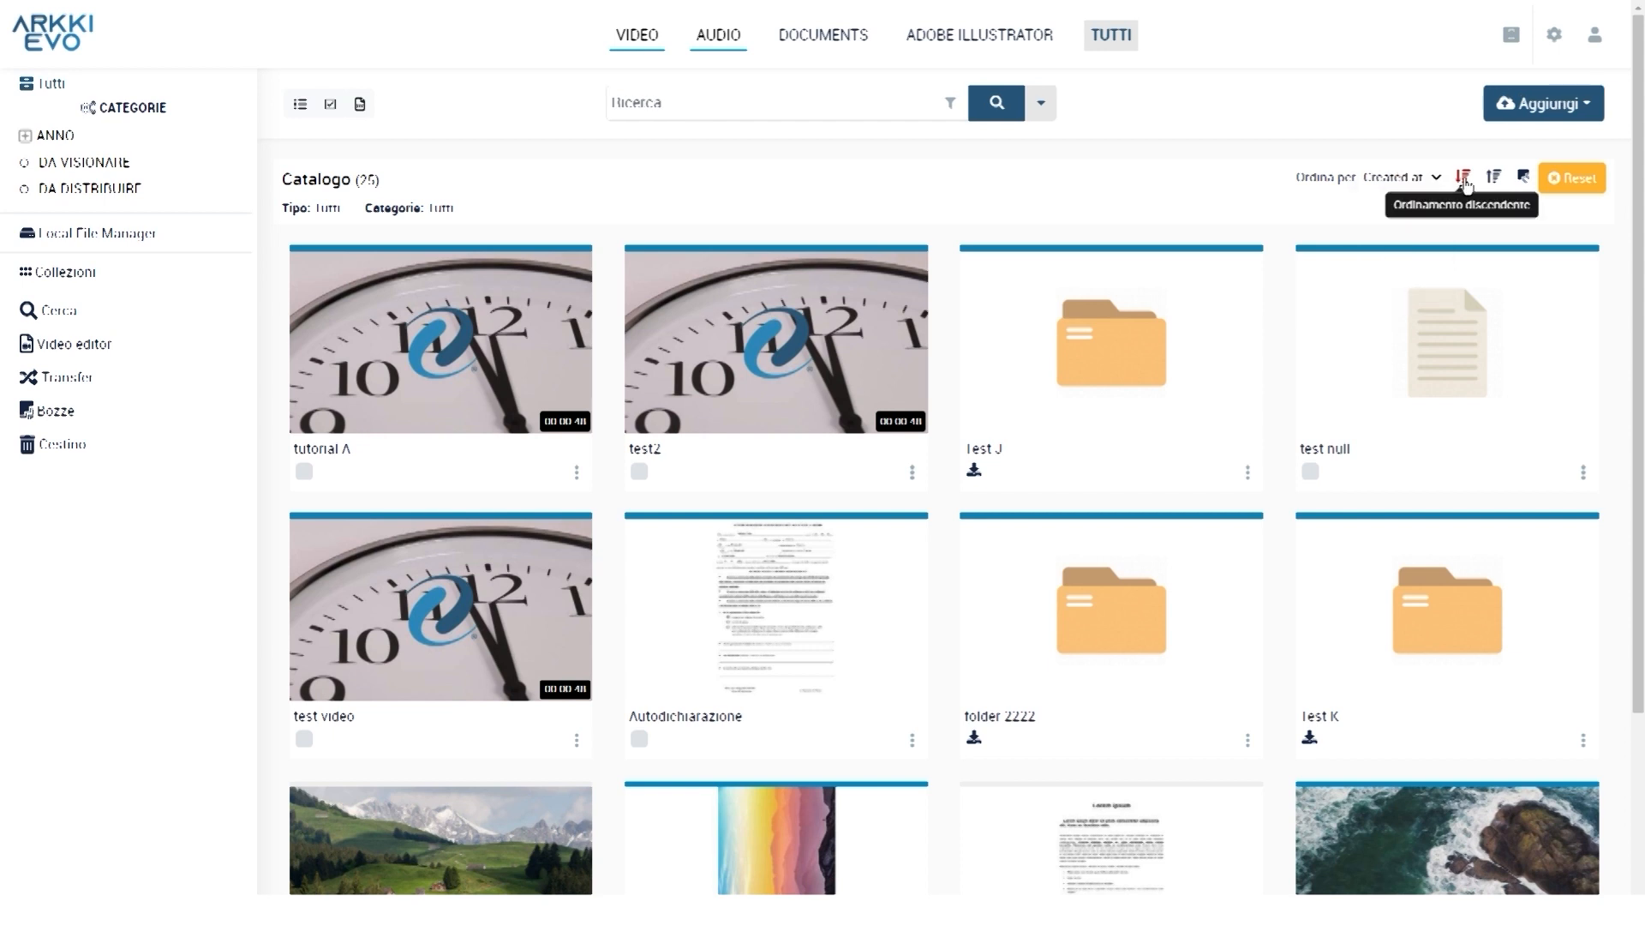
{"action": "key", "text": "ctrl"}
{"action": "key", "text": "ctrl"}
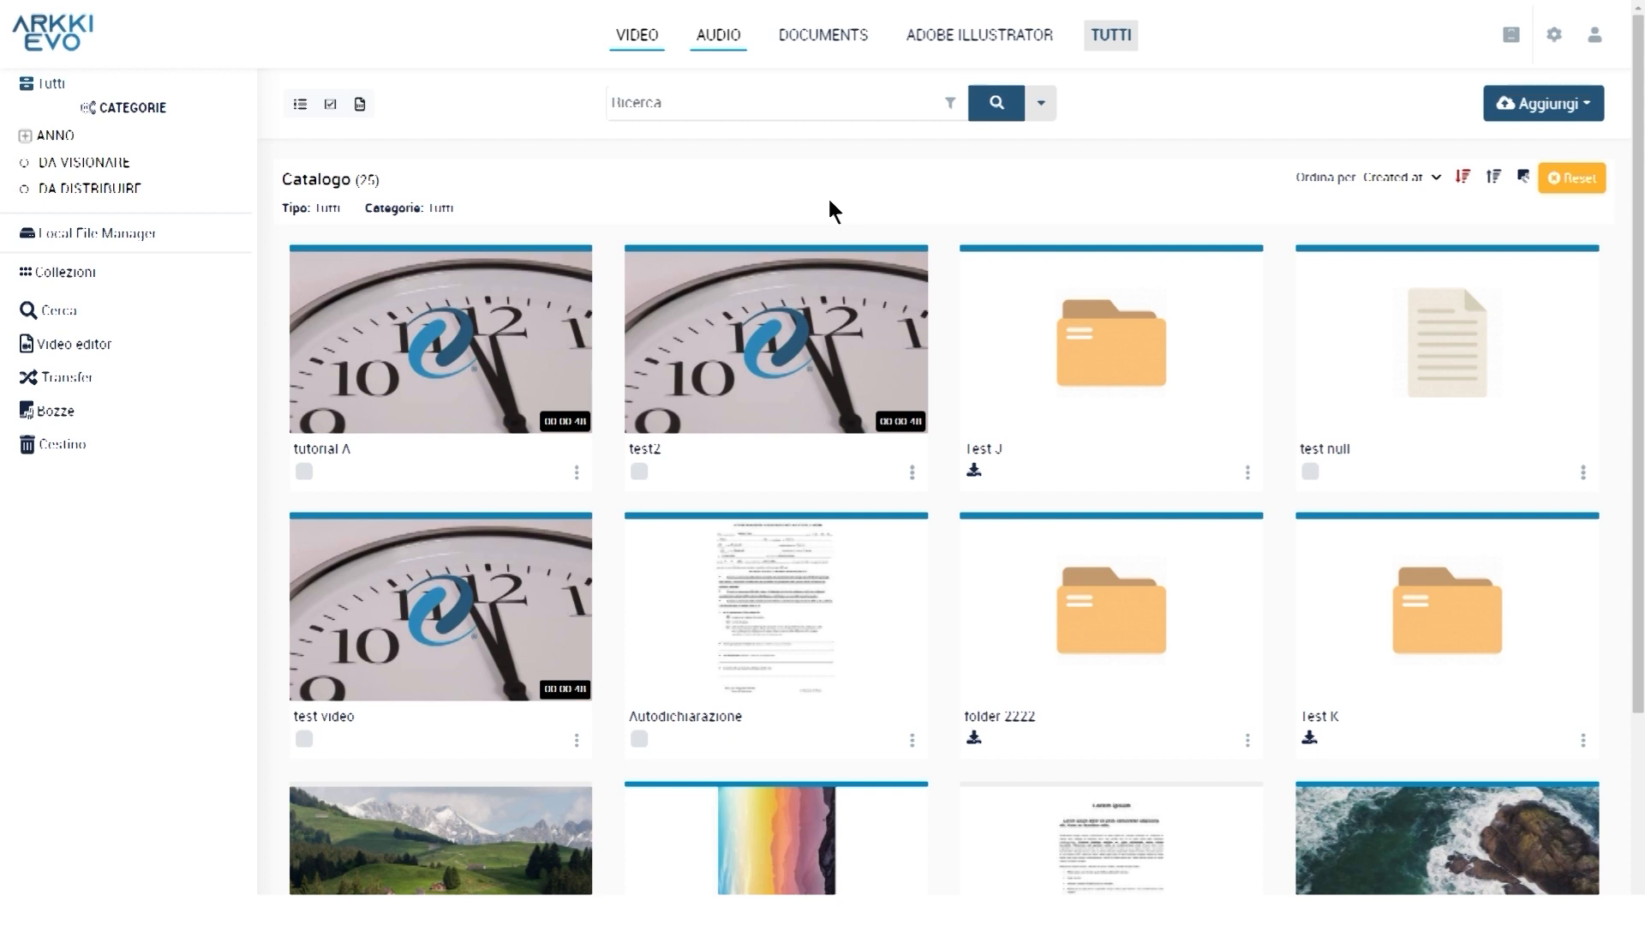
{"action": "key", "text": "ctrl"}
{"action": "key", "text": "ctrl"}
{"action": "left_click", "coordinate": [301, 105]}
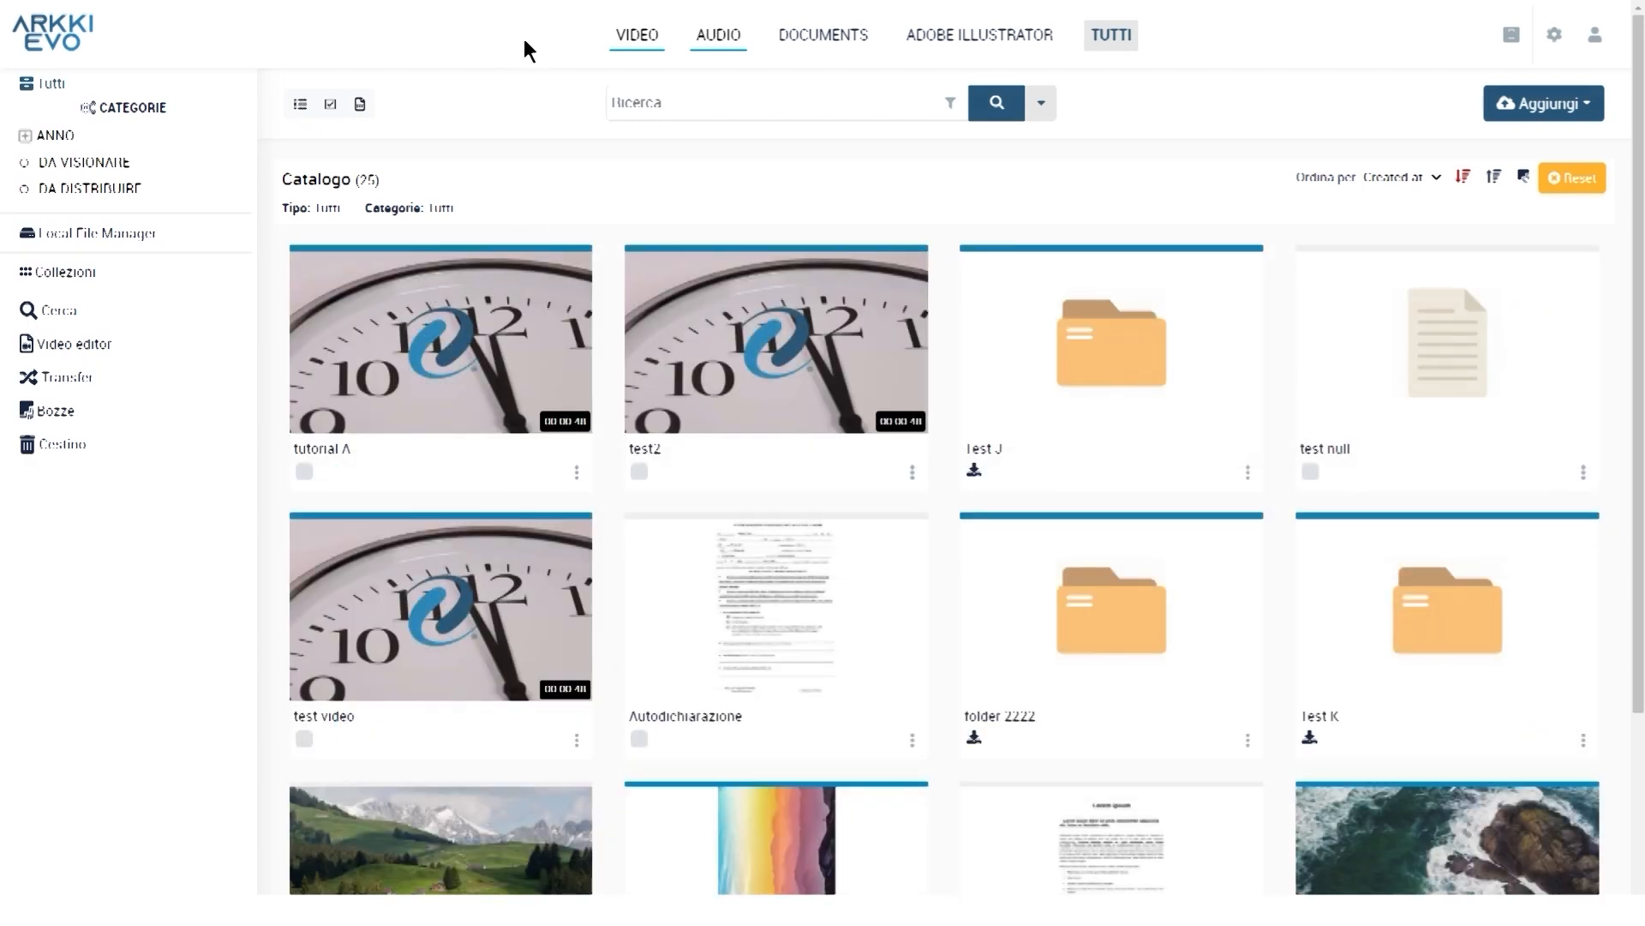
Filter the catalogue to its 14 videos and open the 'tutorial A' detail sheet
{"action": "left_click", "coordinate": [634, 36]}
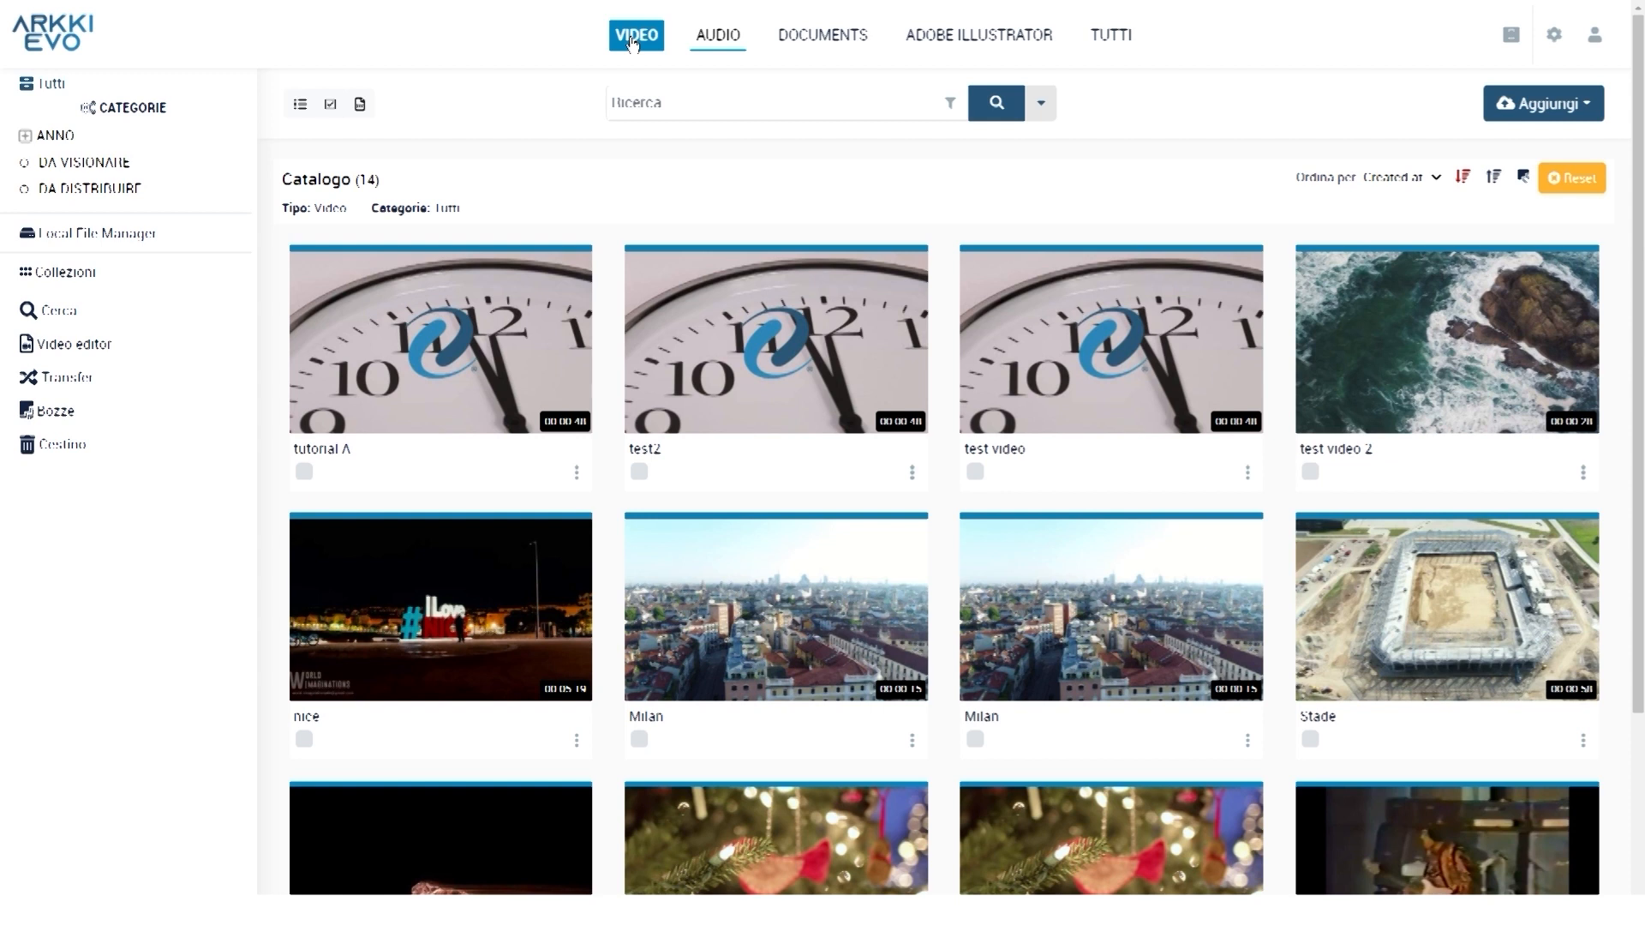
{"action": "left_click", "coordinate": [632, 42]}
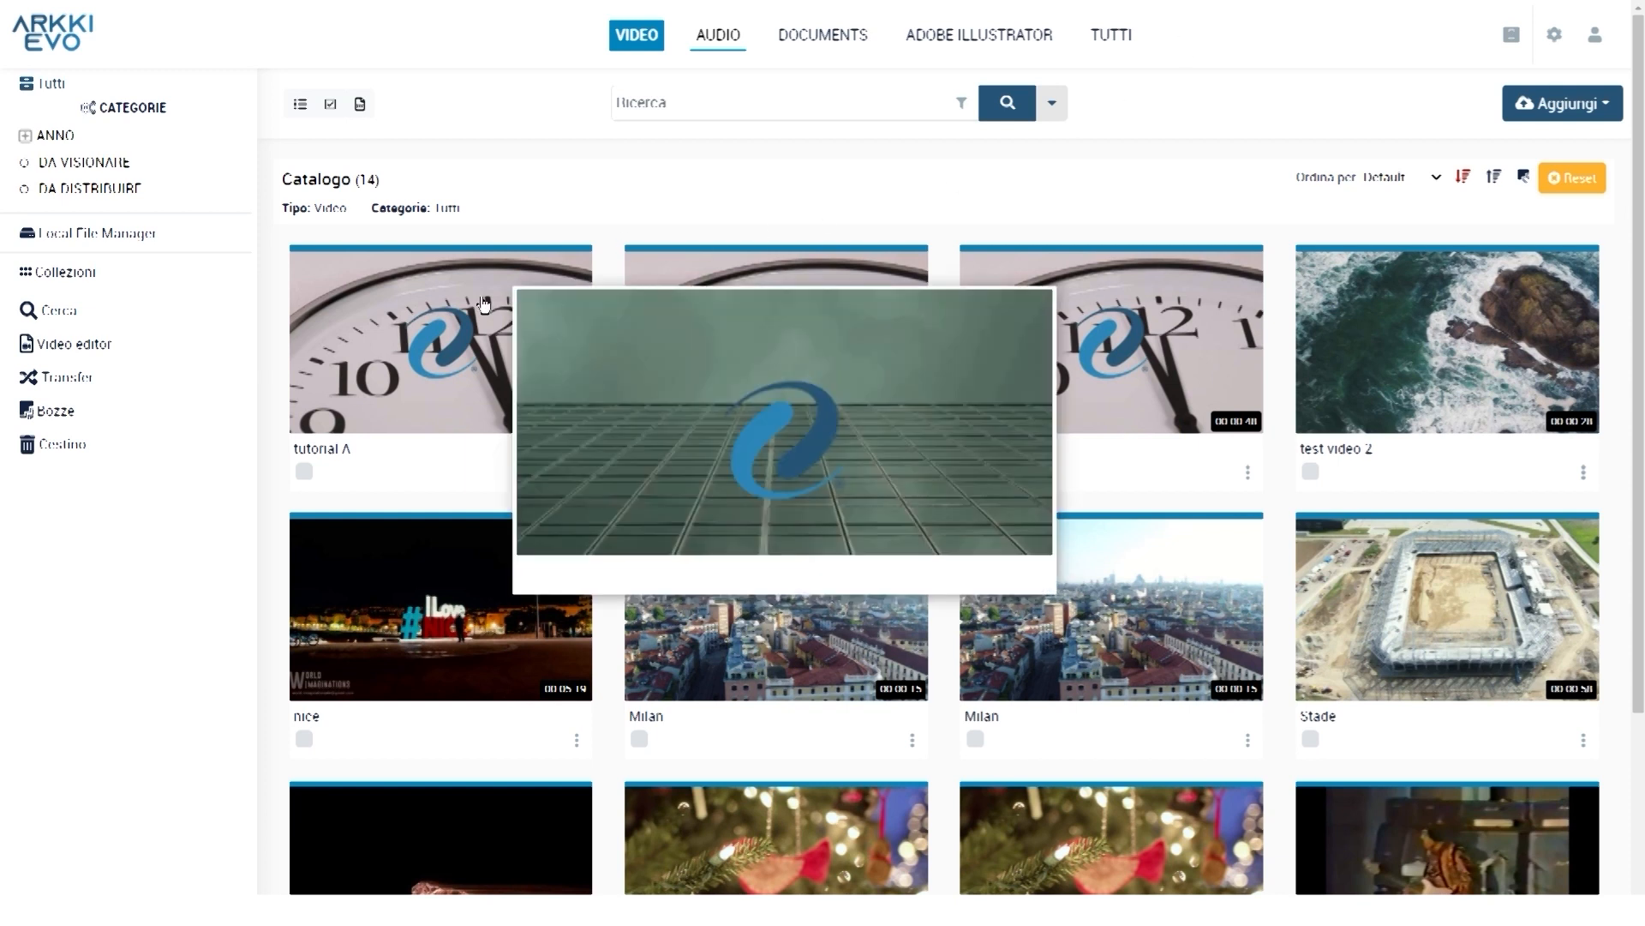
{"action": "left_click", "coordinate": [481, 296]}
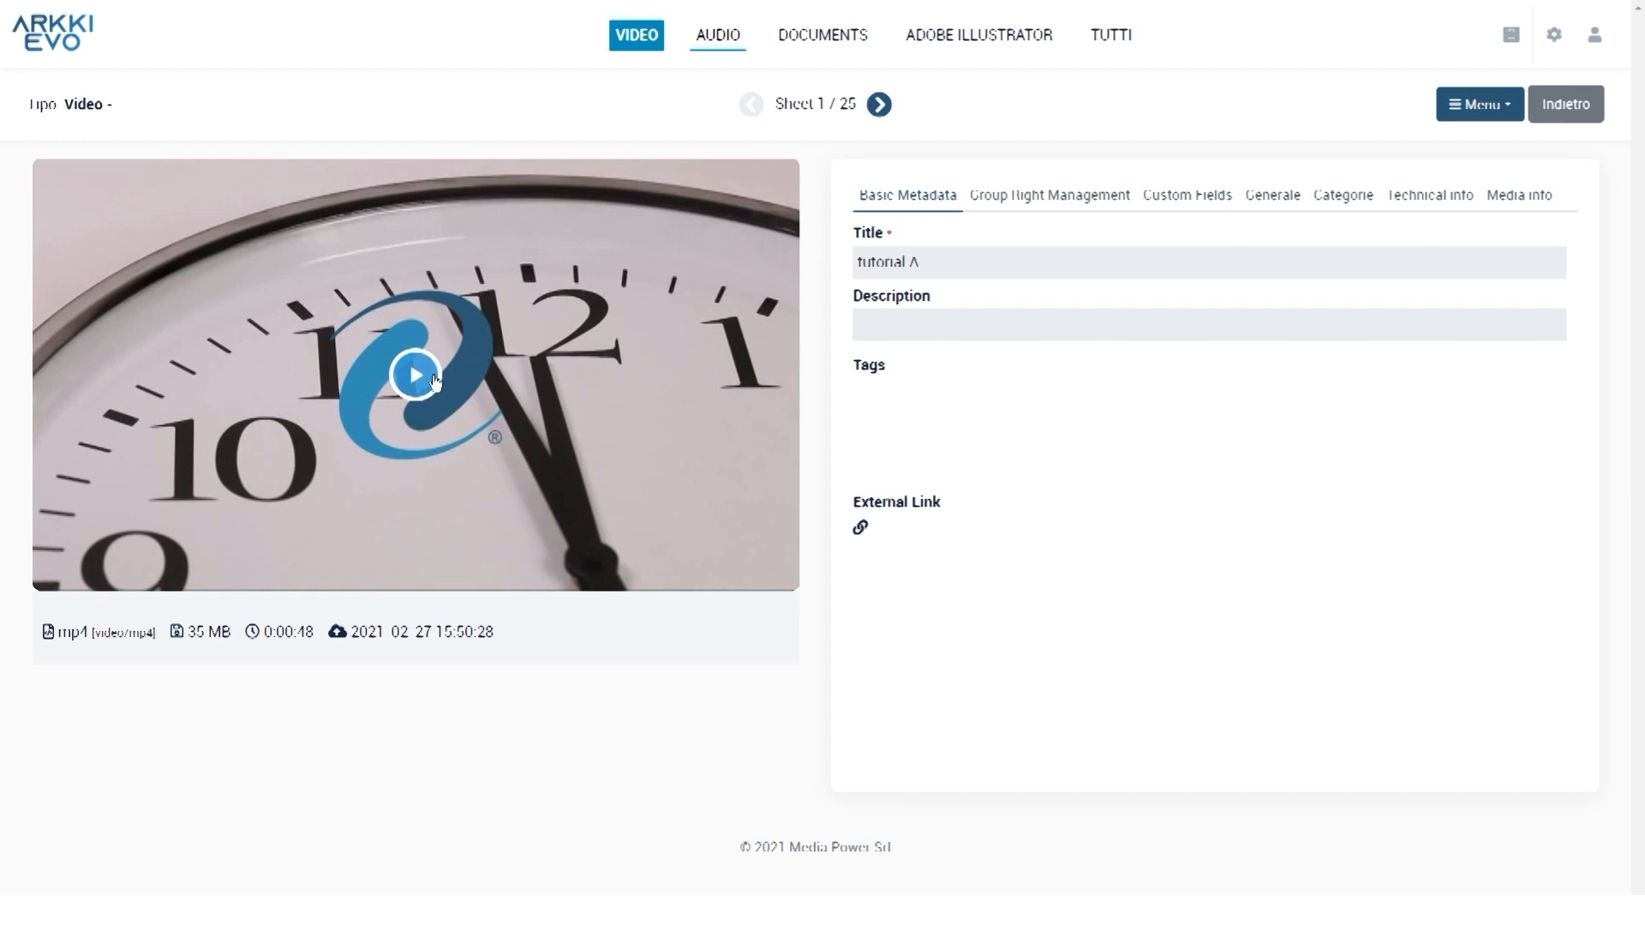
Play tutorial A for a few seconds, pause it, then move to the 'Autodichiarazione' document sheet
{"action": "left_click", "coordinate": [476, 382]}
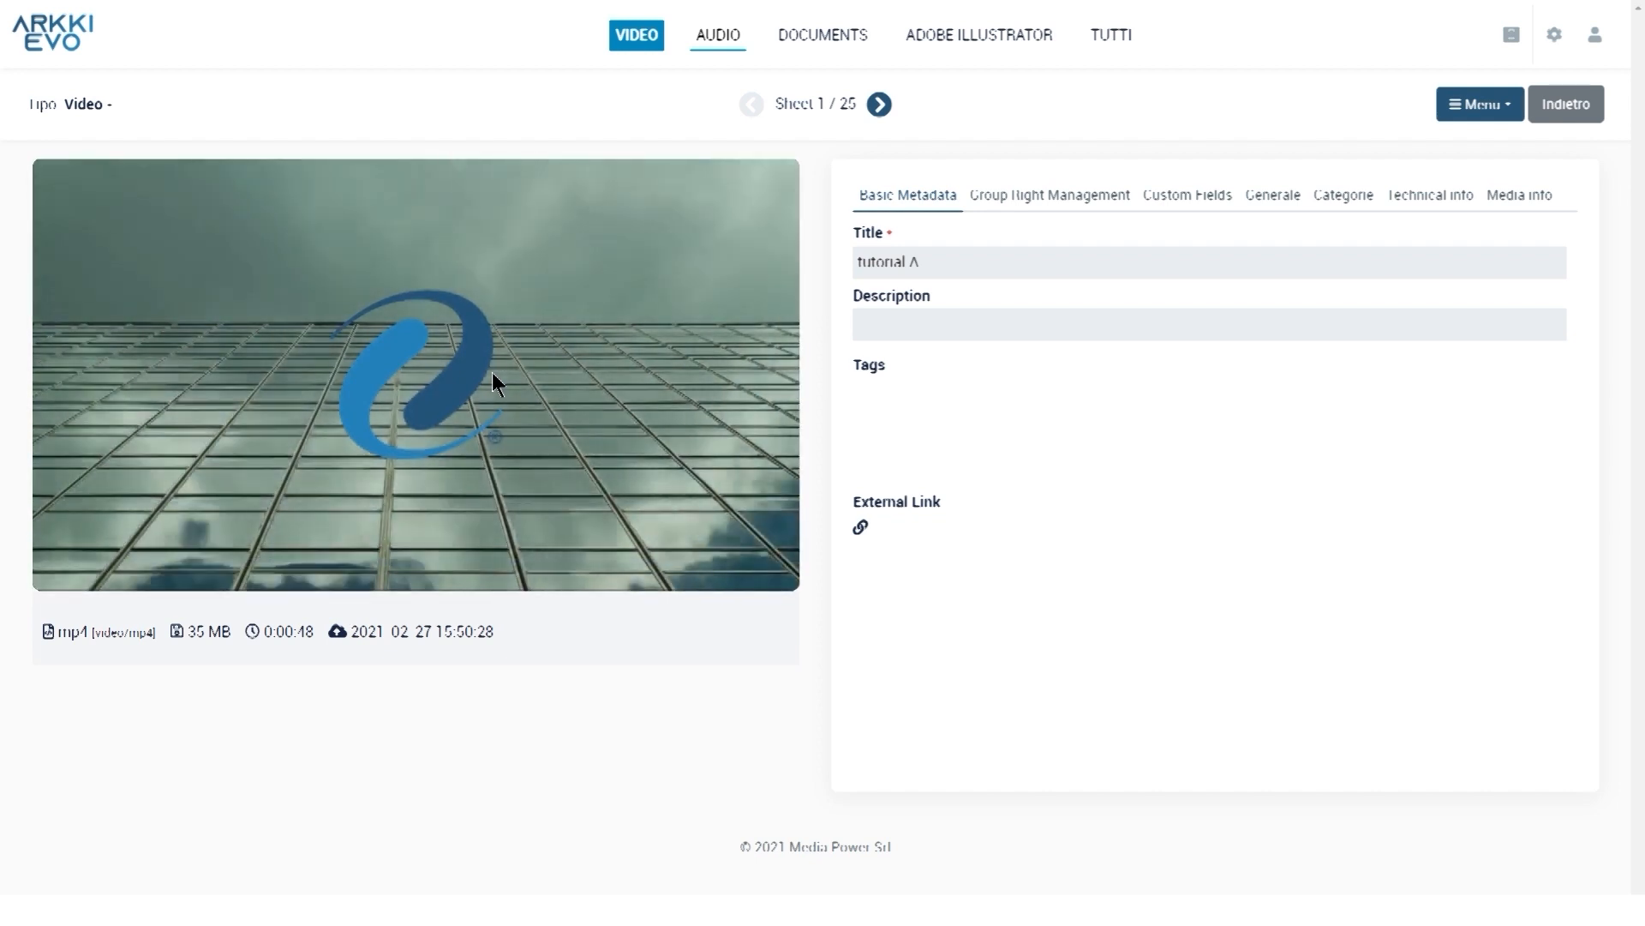
{"action": "left_click", "coordinate": [60, 562]}
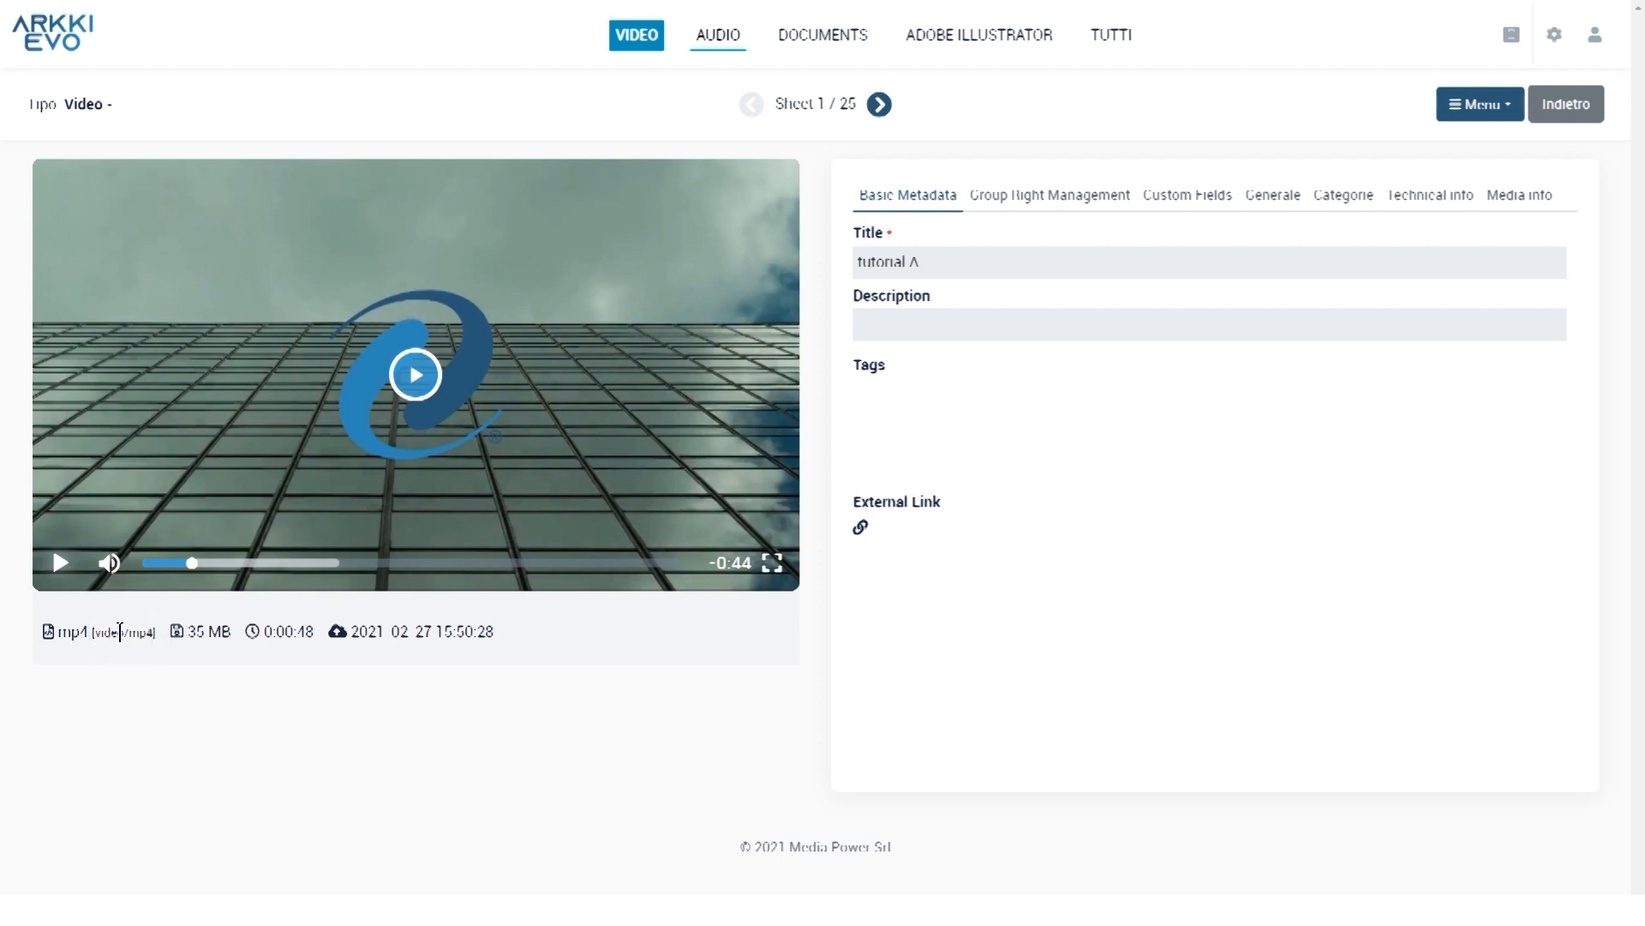
{"action": "left_click", "coordinate": [227, 631]}
{"action": "left_click", "coordinate": [287, 627]}
{"action": "left_click", "coordinate": [479, 631]}
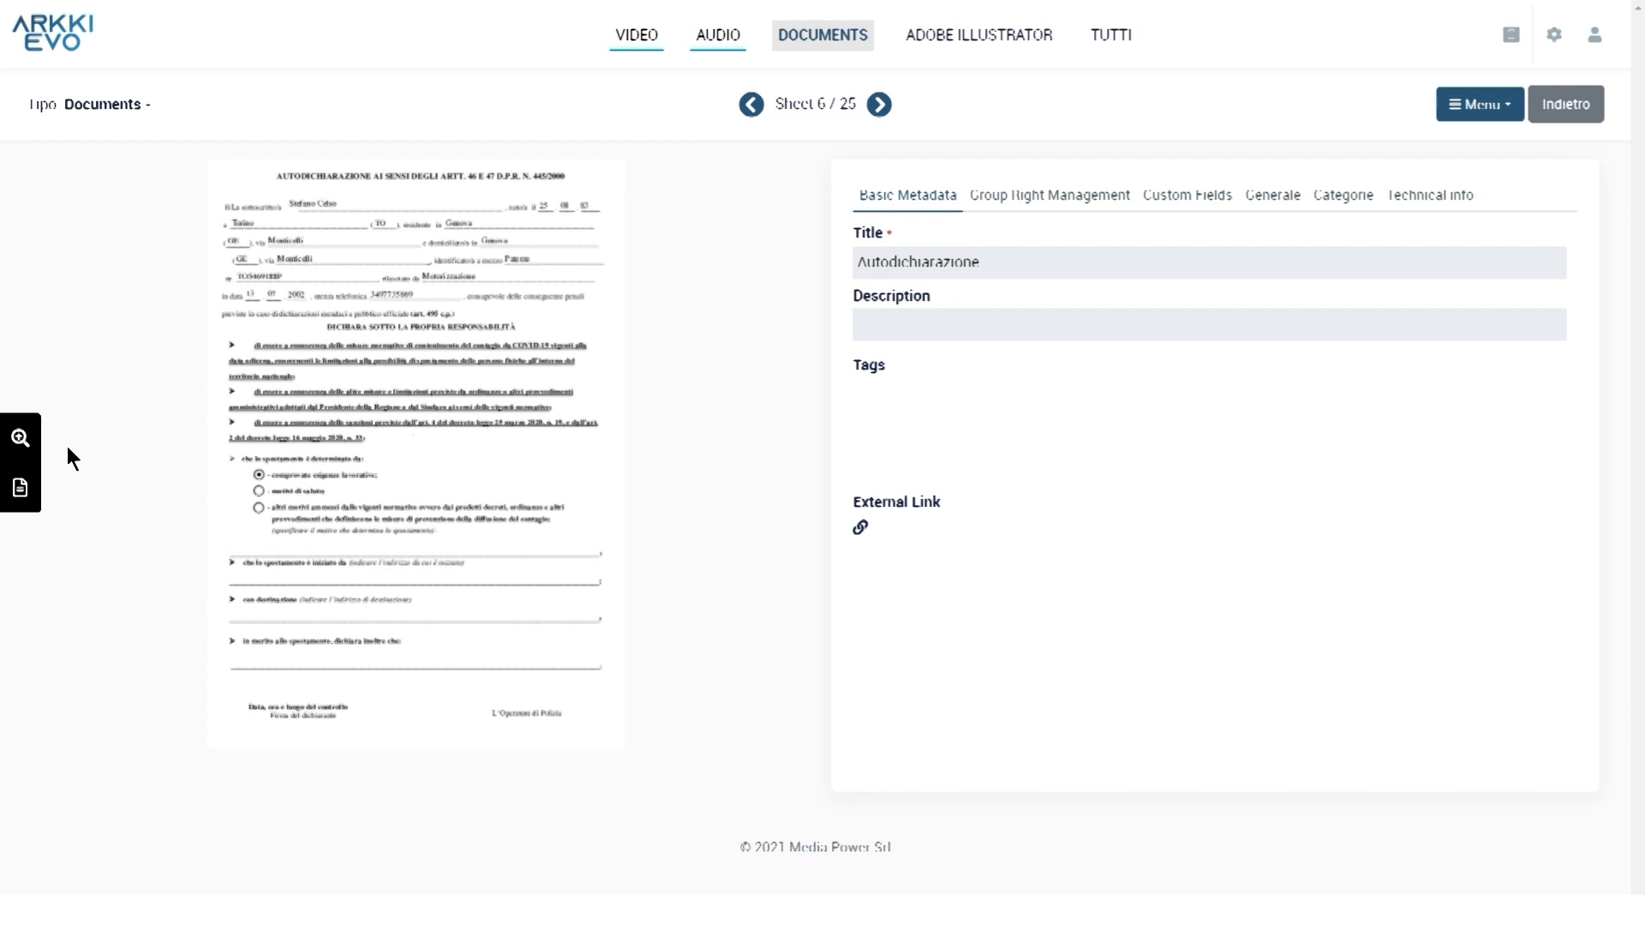
Show the Autodichiarazione document's OCR-extracted text and select its first lines
{"action": "left_click", "coordinate": [26, 444]}
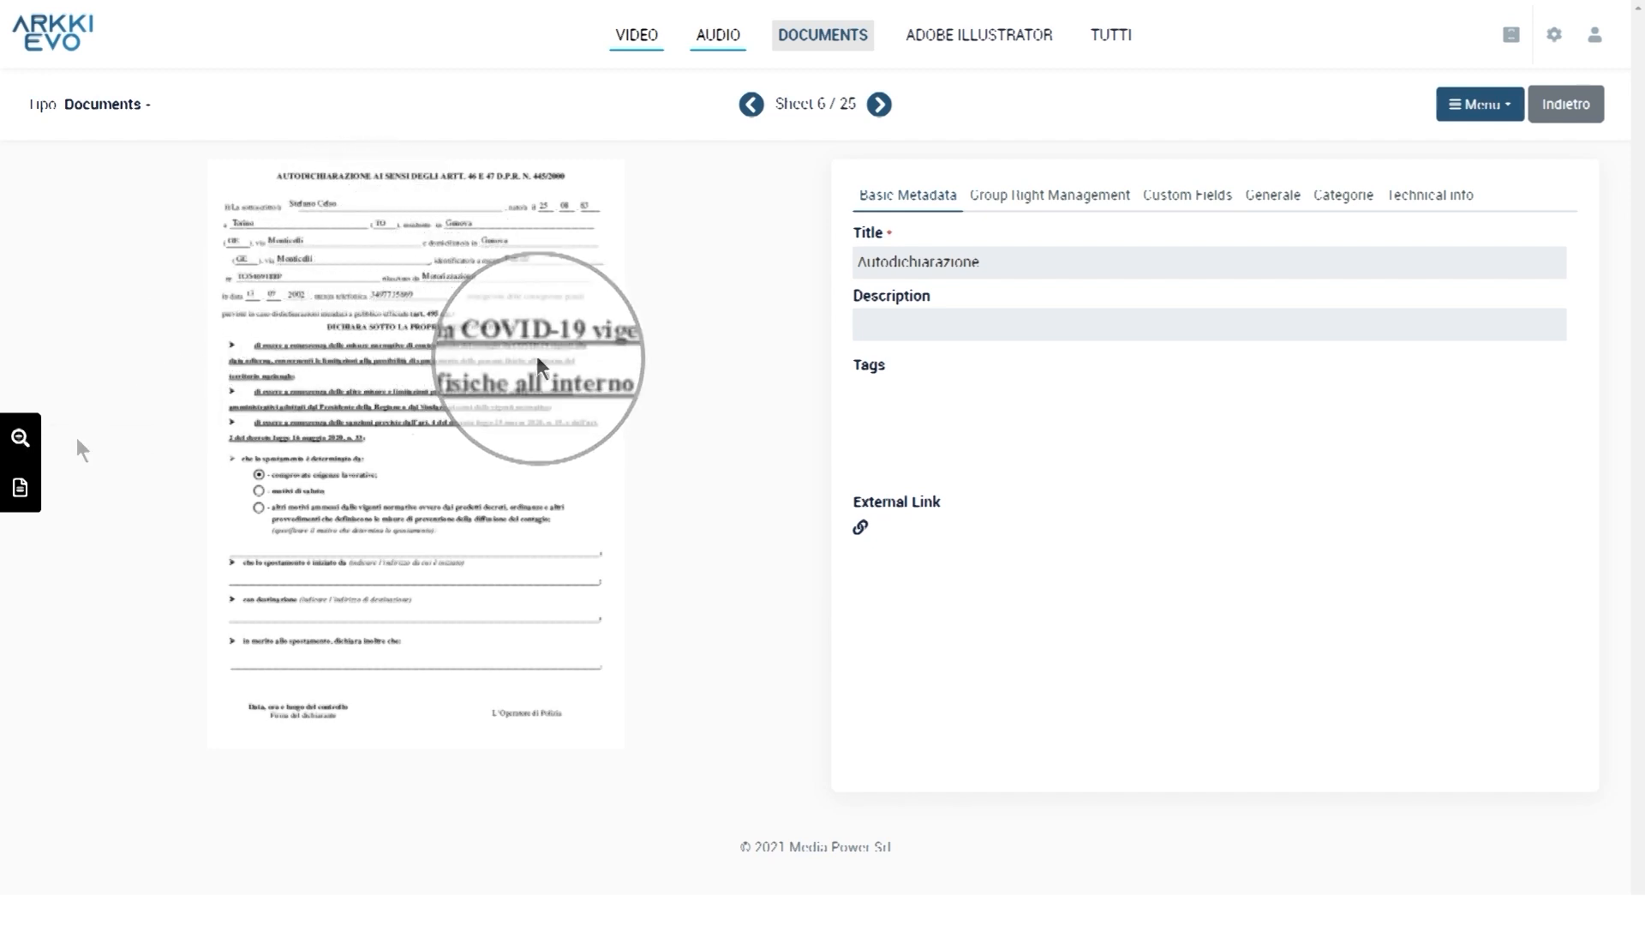
{"action": "left_click", "coordinate": [21, 490]}
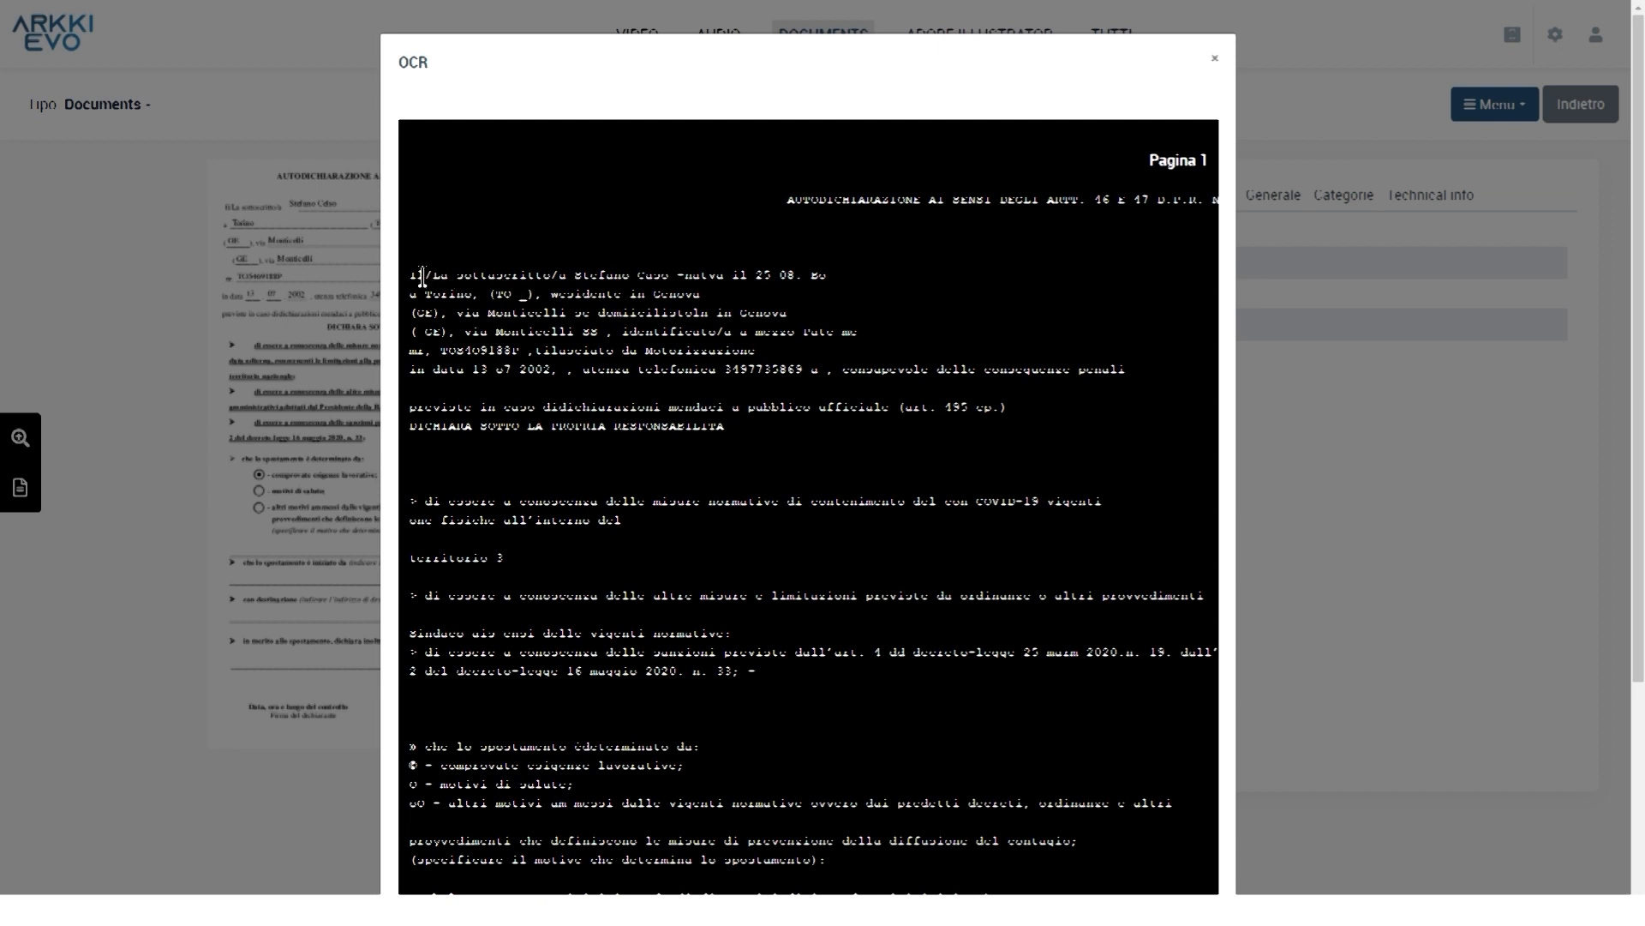
{"action": "left_click_drag", "start_coordinate": [412, 275], "coordinate": [940, 437]}
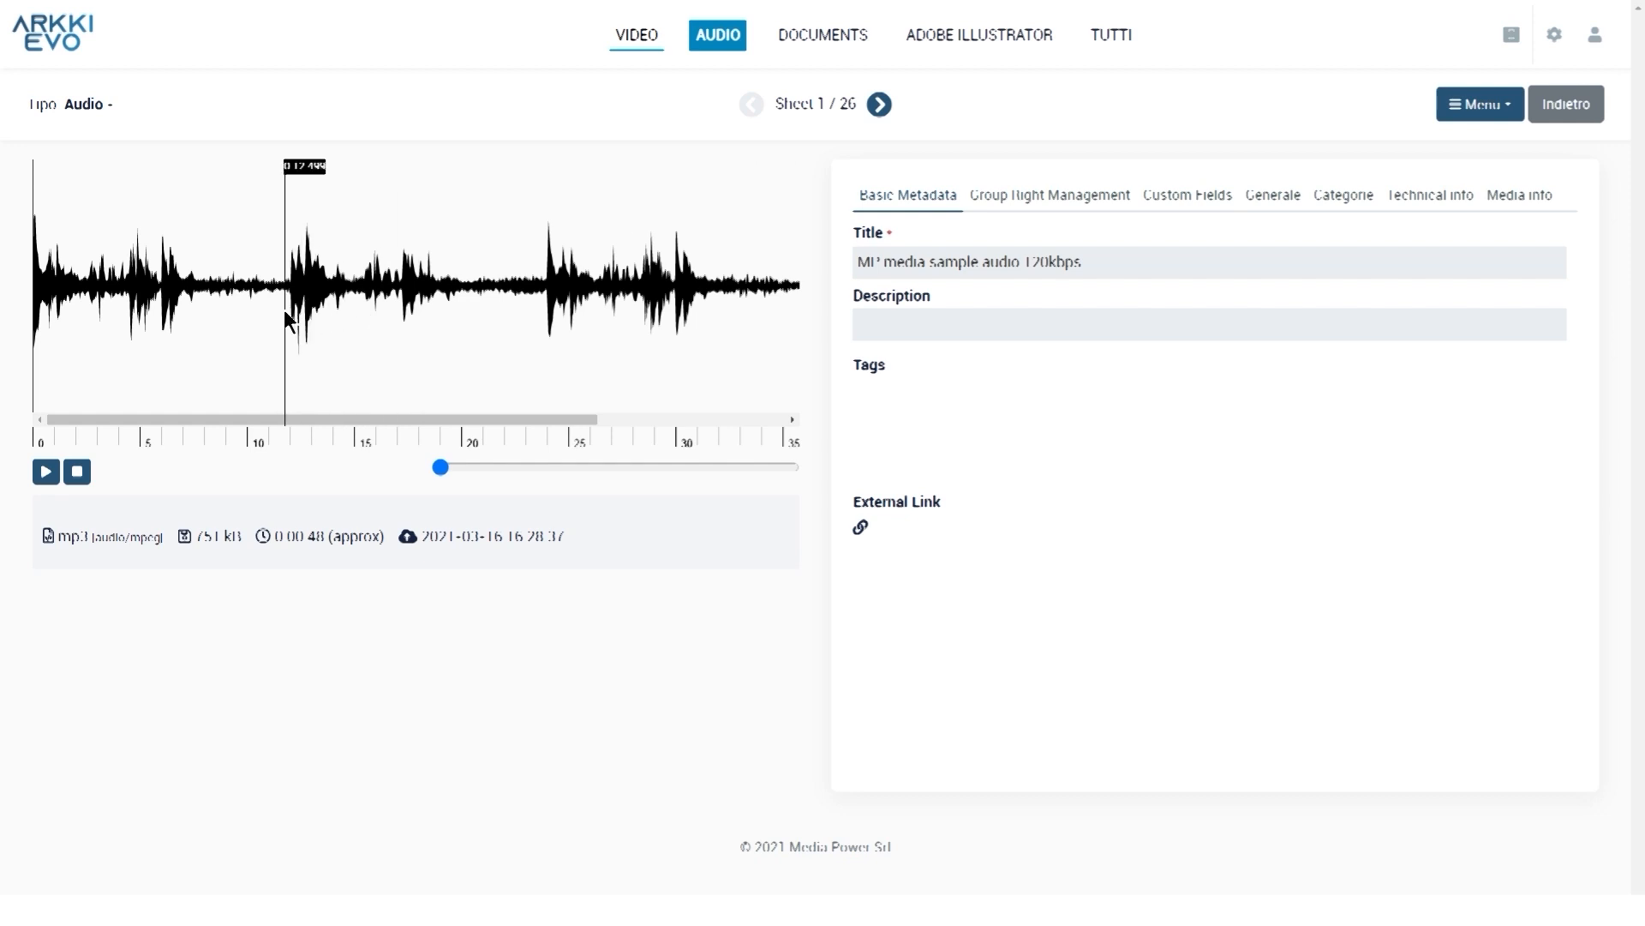
Zoom into the MP3 sample's audio waveform with the zoom slider
{"action": "left_click_drag", "start_coordinate": [475, 469], "coordinate": [683, 471]}
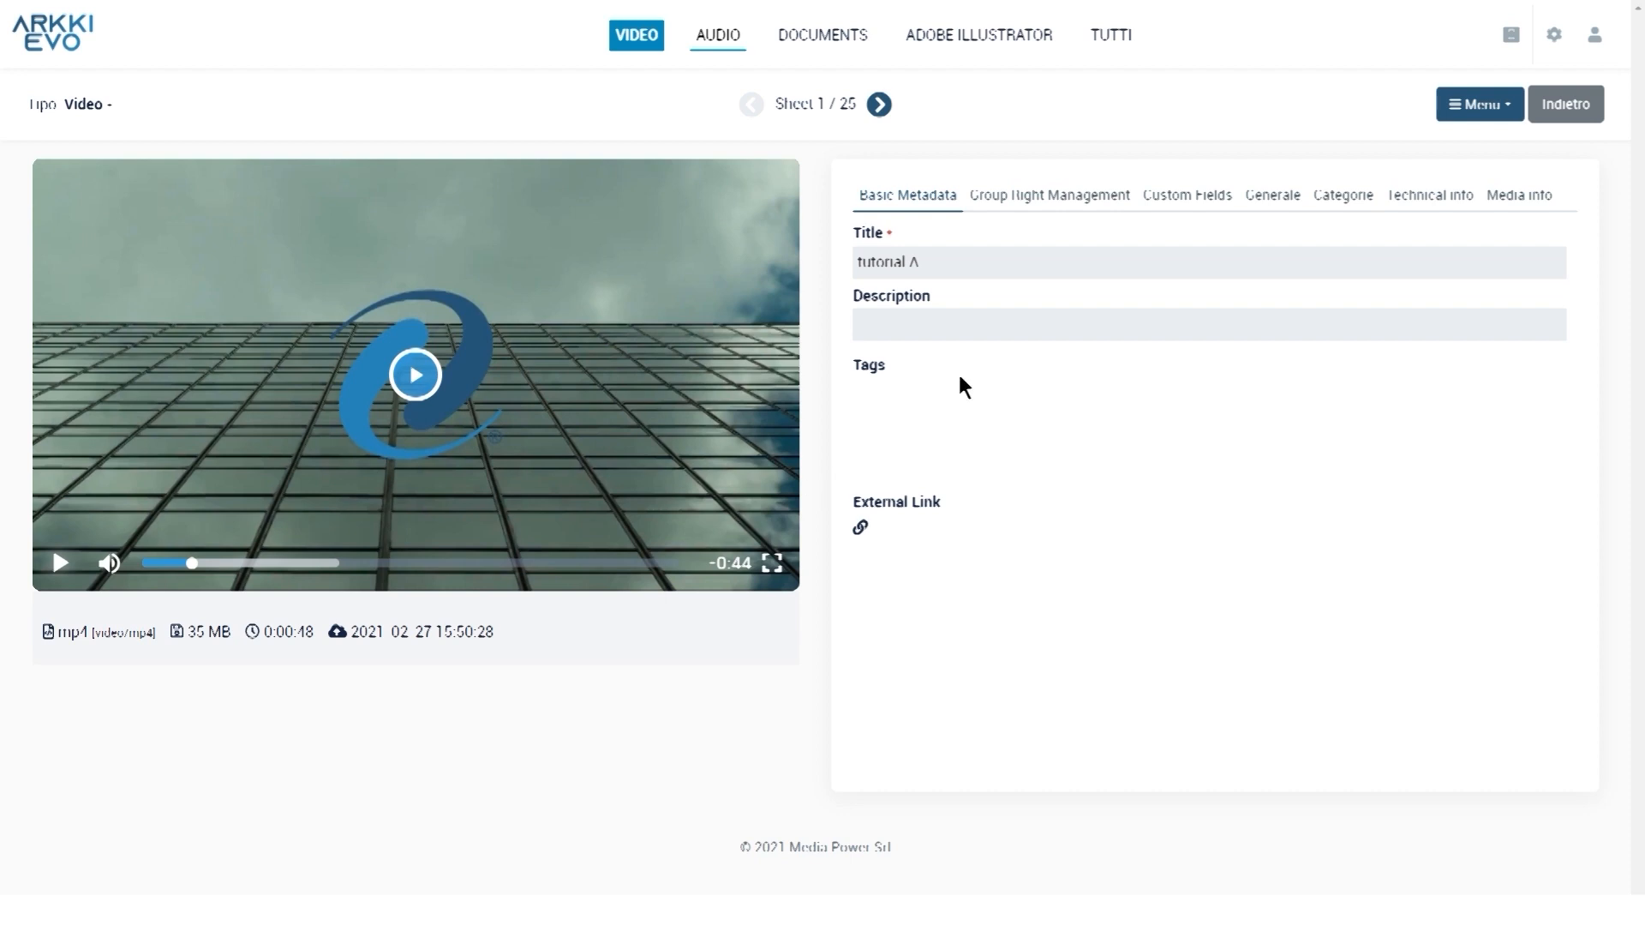
Review tutorial A's Custom Fields, then its group rights: description 'web', date 2021 06 07
{"action": "left_click", "coordinate": [946, 206]}
{"action": "left_click", "coordinate": [902, 235]}
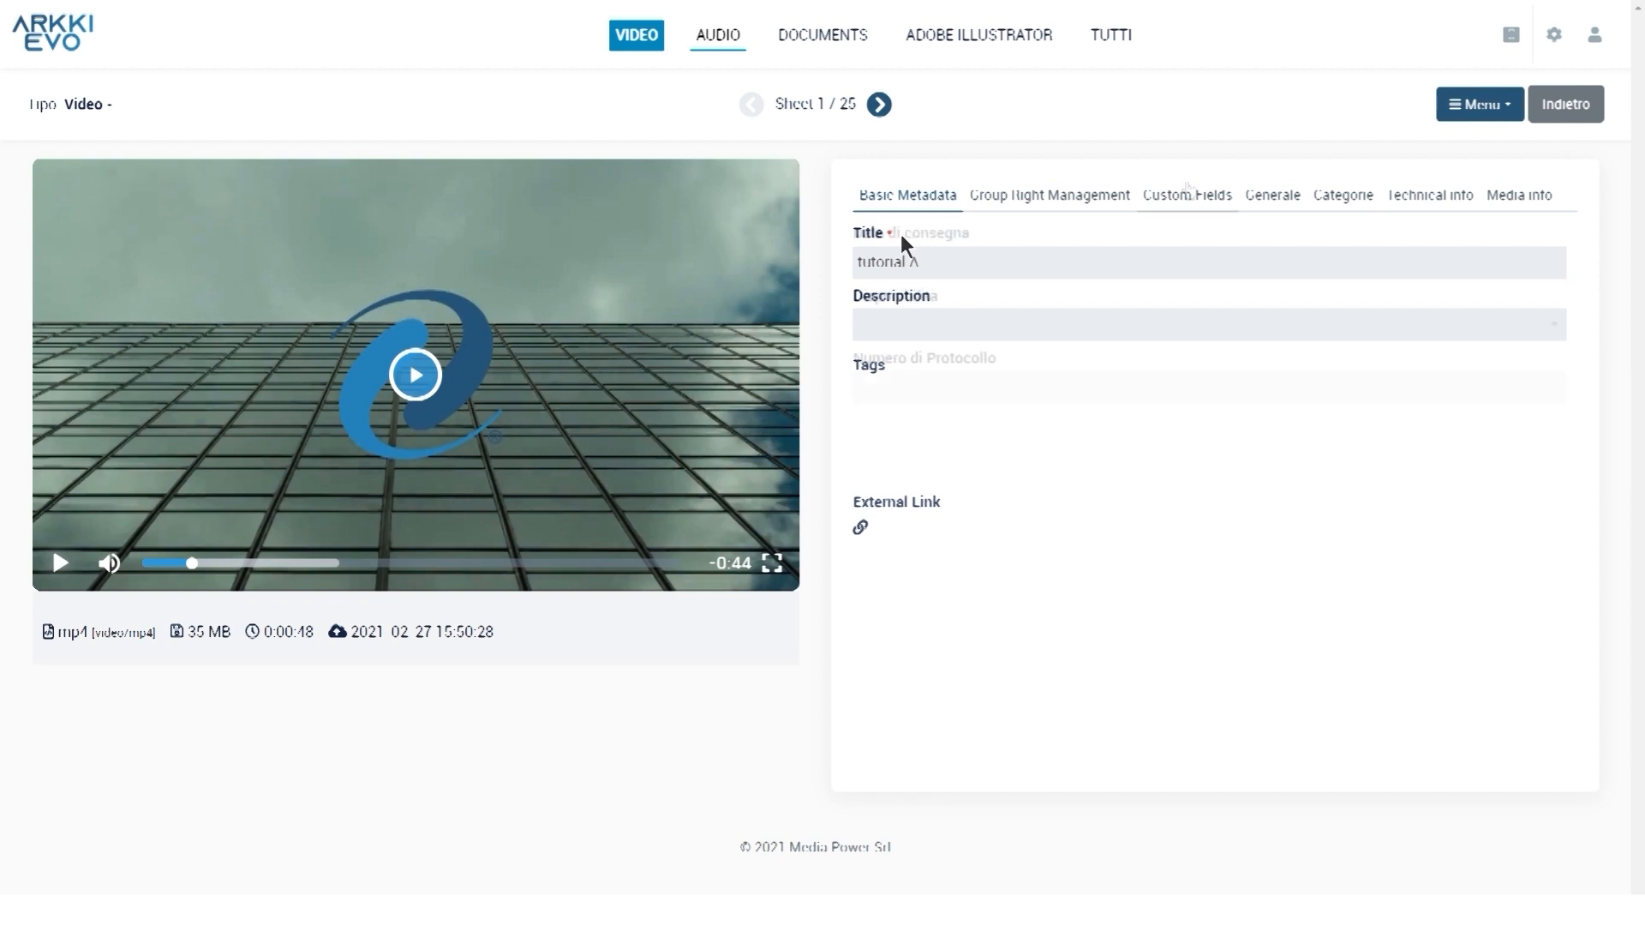
{"action": "left_click", "coordinate": [1188, 194]}
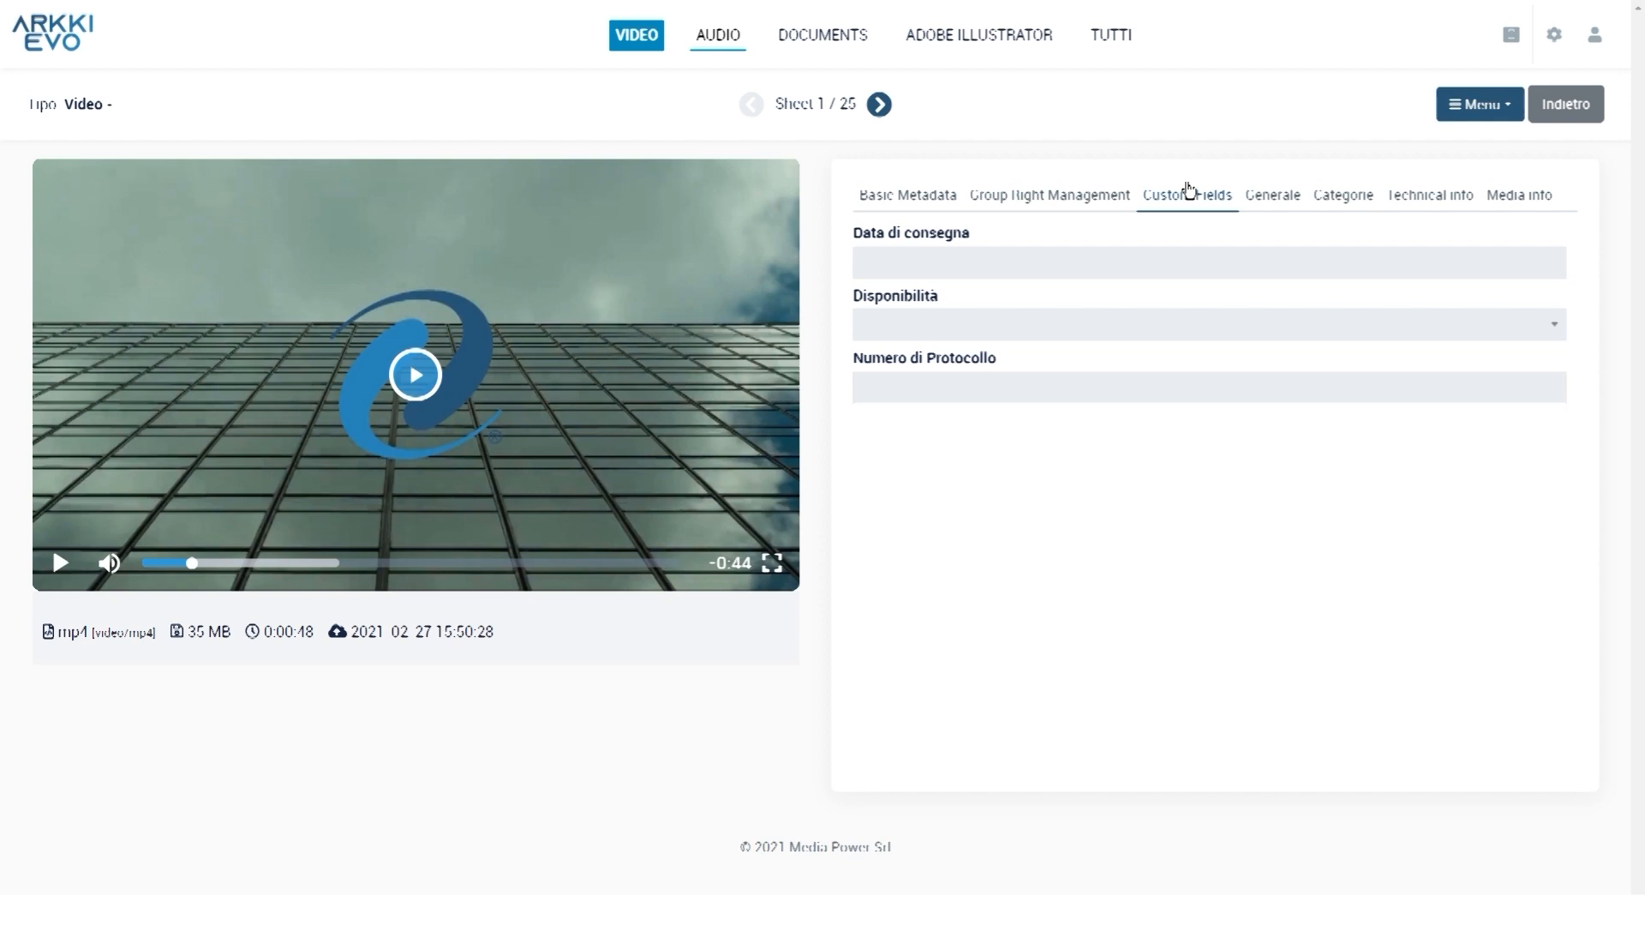
{"action": "left_click", "coordinate": [1018, 201]}
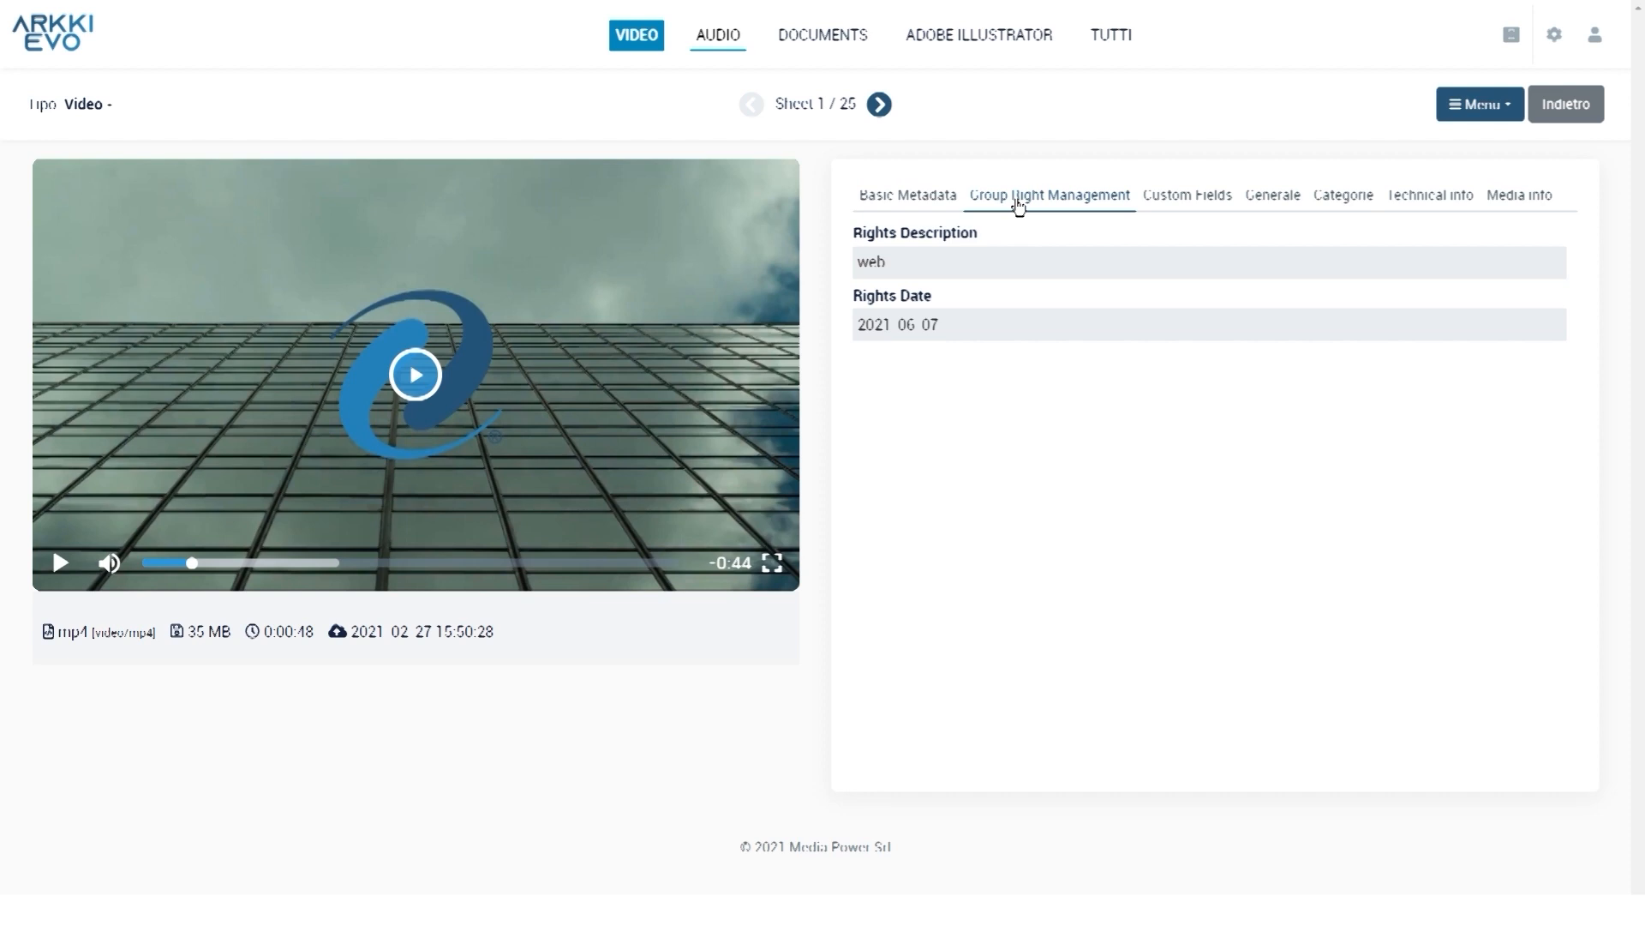
Inspect tutorial A's Generale details (Tipo, Lingua, Stato), then its Categorie showing Uncategorized
{"action": "left_click", "coordinate": [1273, 196]}
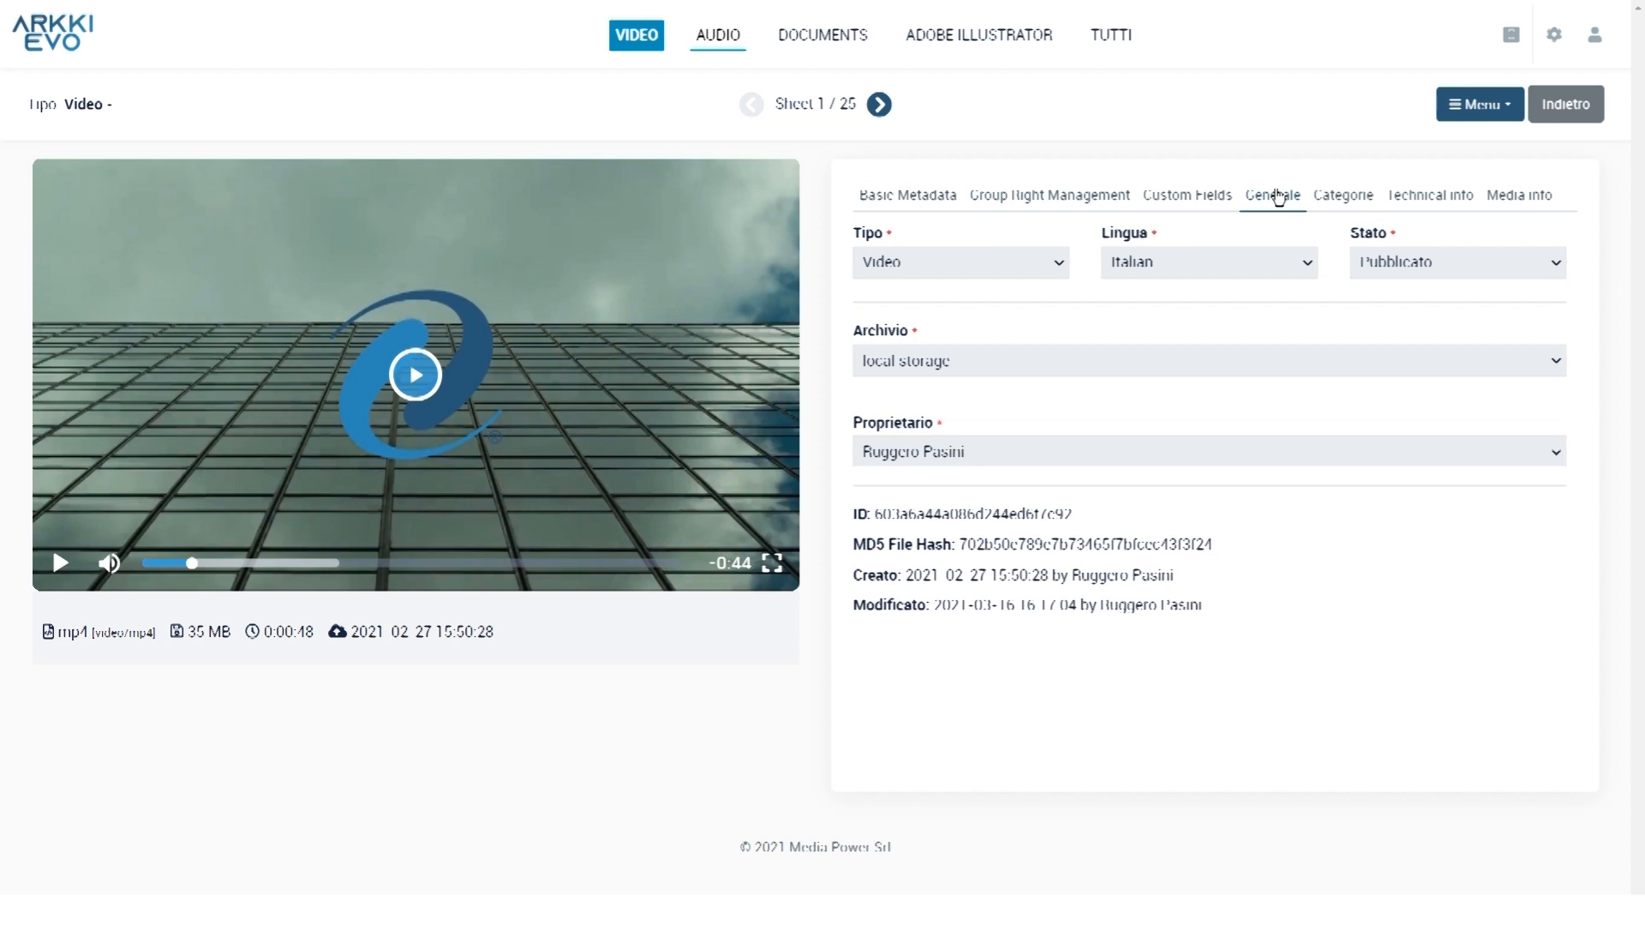
{"action": "left_click", "coordinate": [933, 257]}
{"action": "left_click", "coordinate": [1479, 268]}
{"action": "key", "text": "ctrl"}
{"action": "key", "text": "ctrl"}
{"action": "key", "text": "ctrl"}
{"action": "left_click", "coordinate": [1061, 609]}
{"action": "left_click", "coordinate": [1342, 206]}
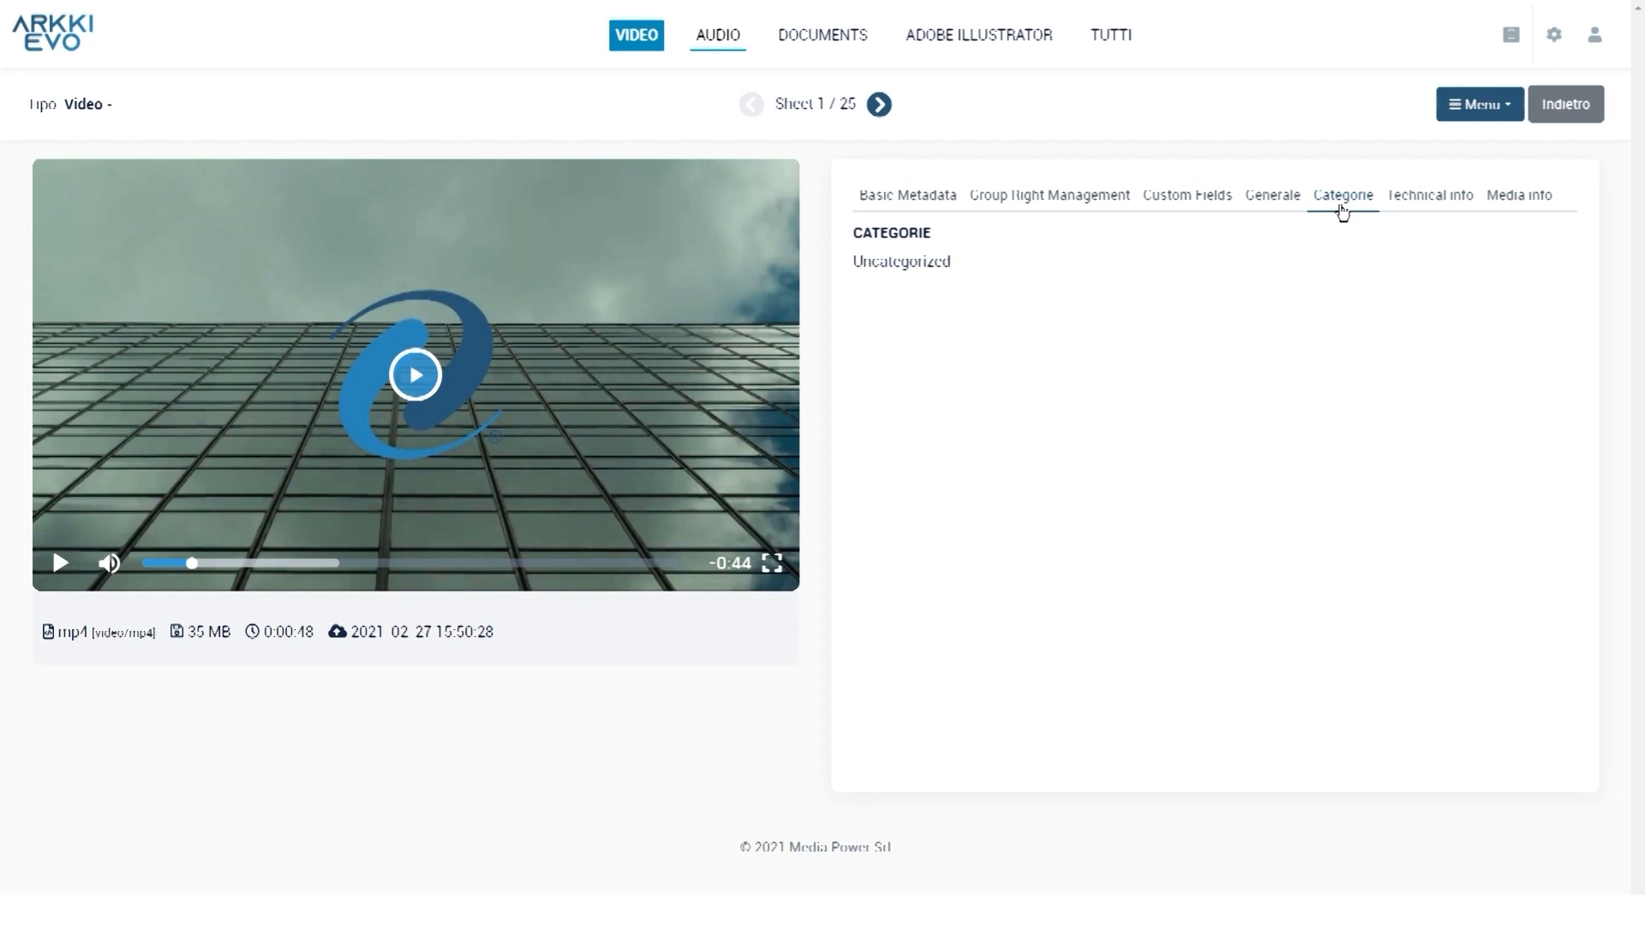
Scroll through tutorial A's technical metadata and media format details
{"action": "left_click", "coordinate": [1467, 197]}
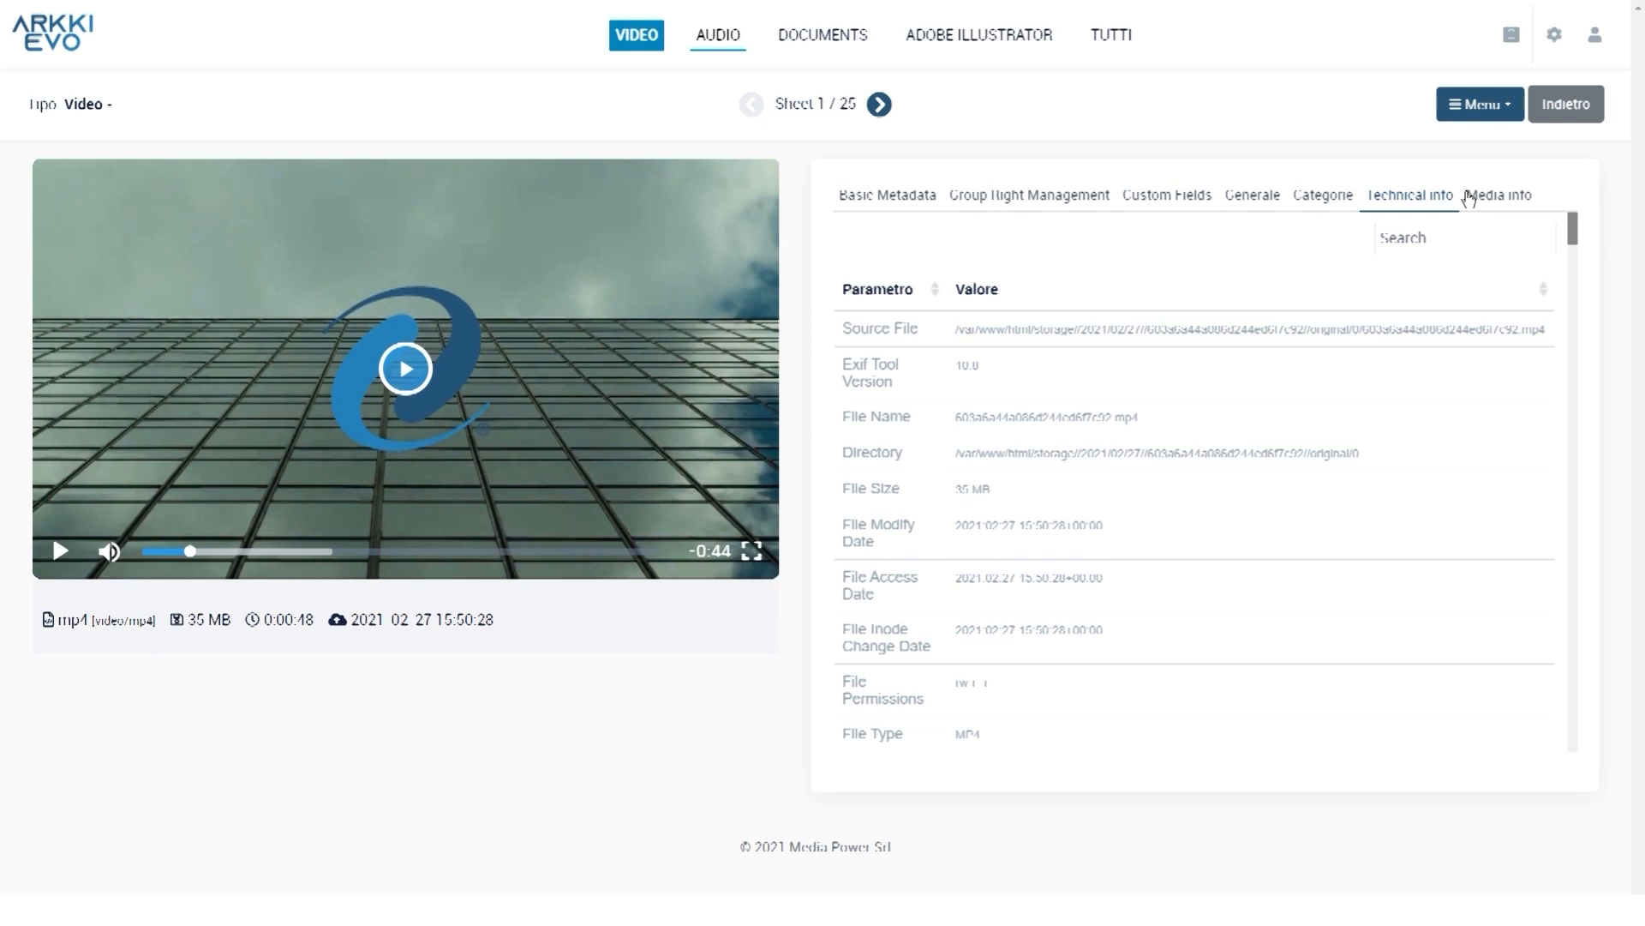
{"action": "left_click", "coordinate": [1471, 197]}
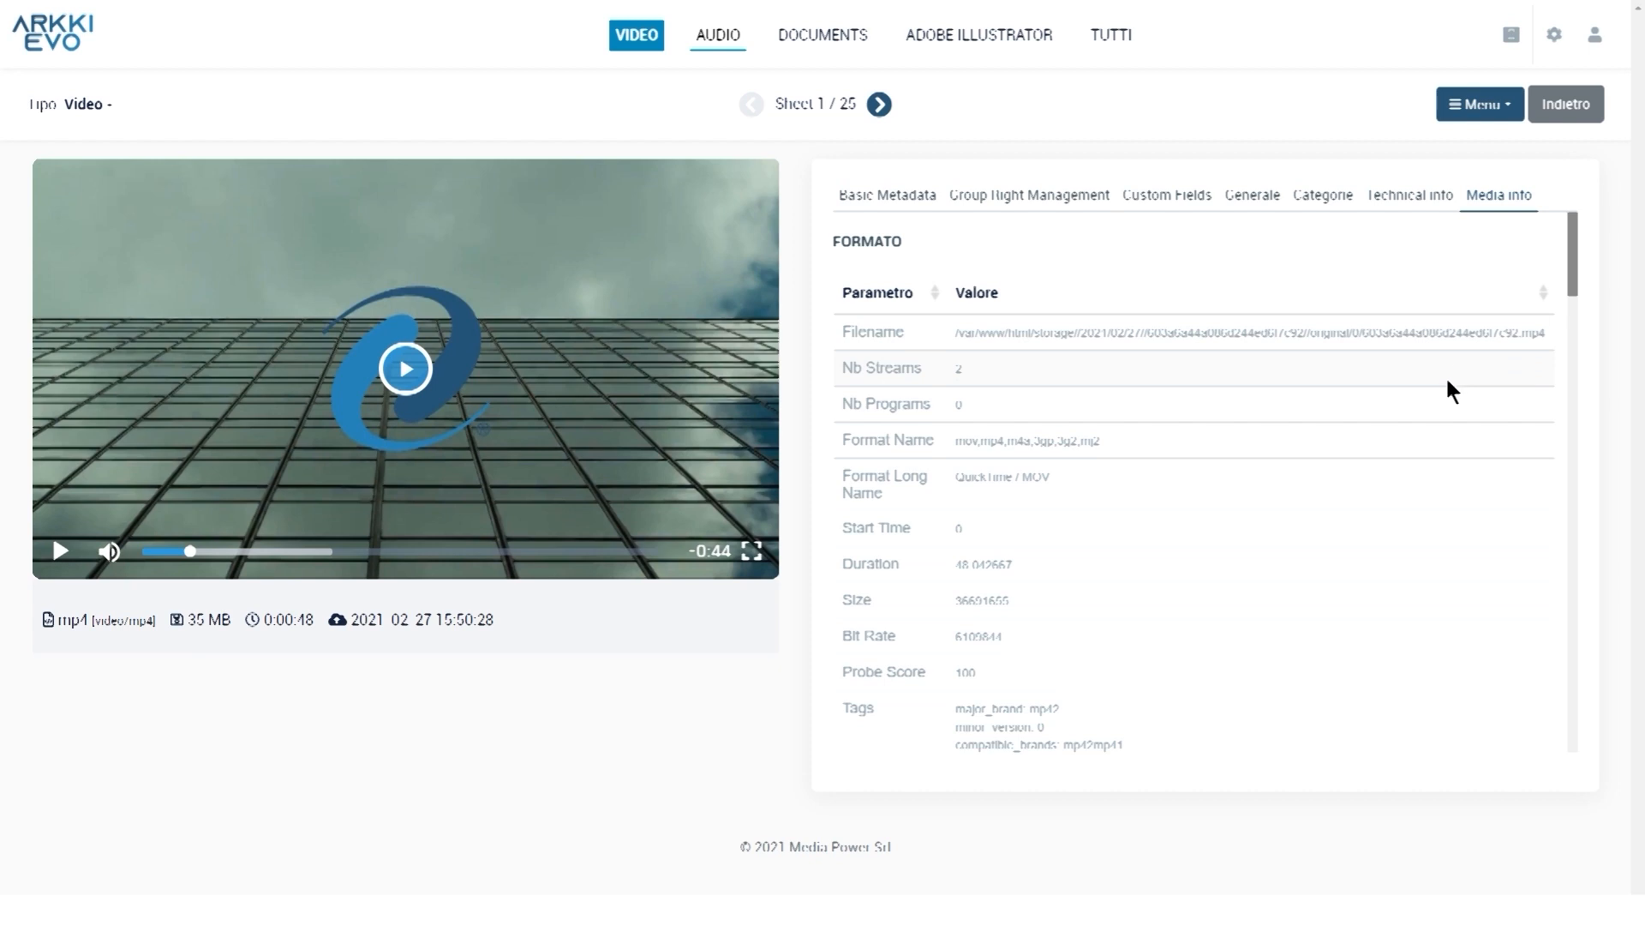
{"action": "scroll", "coordinate": [1451, 388], "scroll_direction": "down", "scroll_amount": 2}
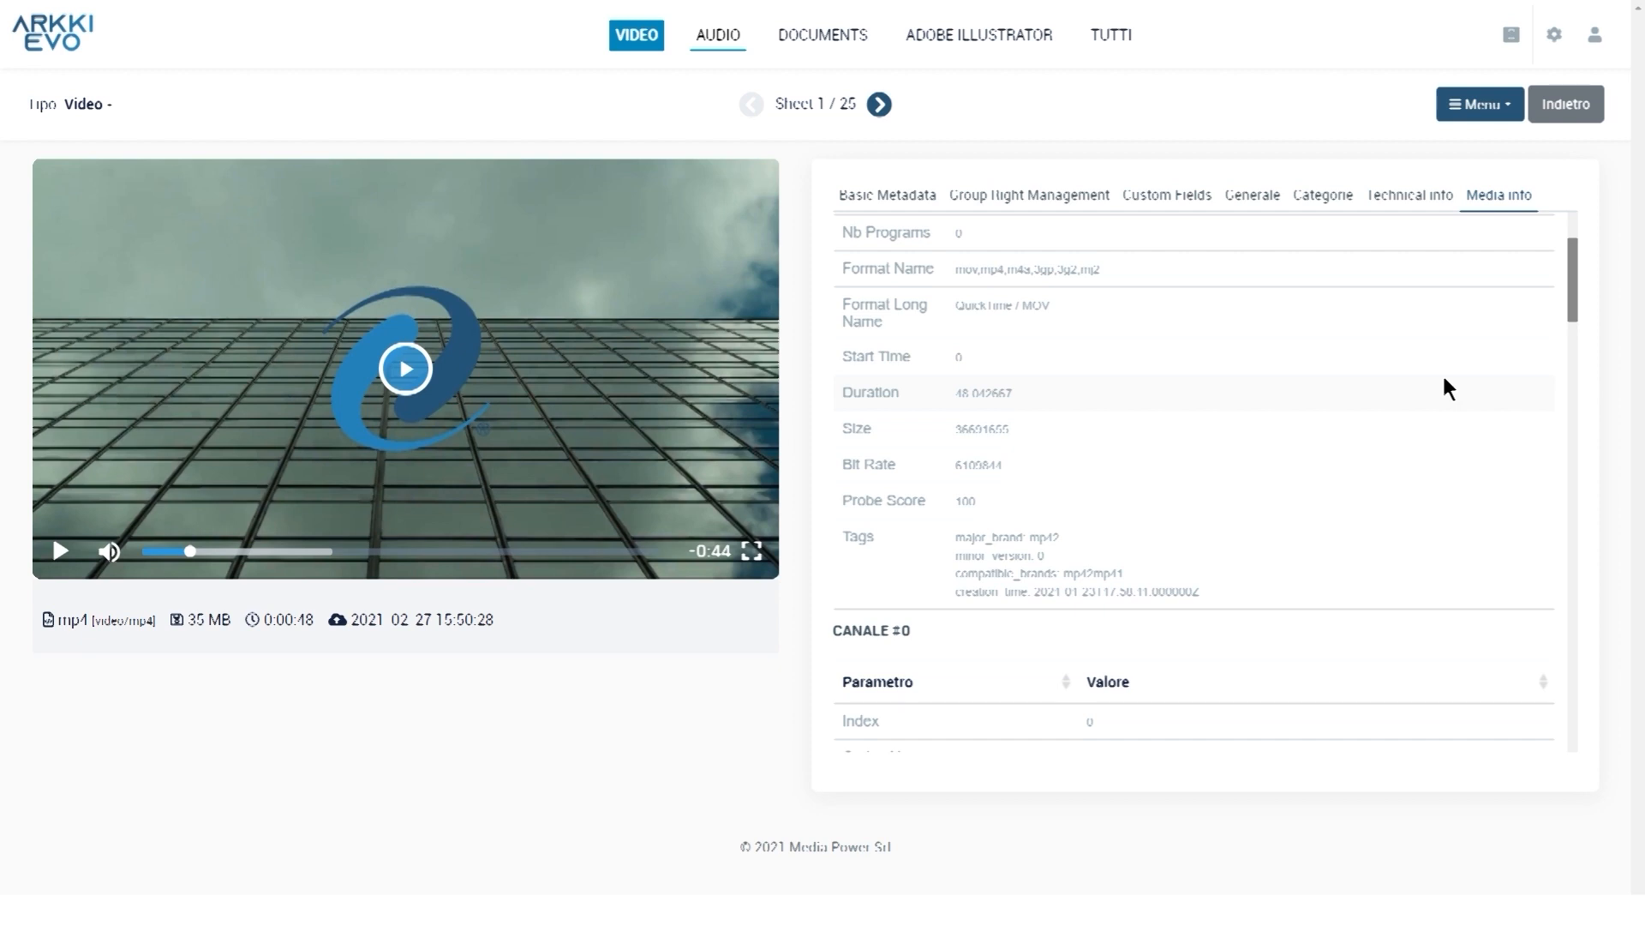
{"action": "scroll", "coordinate": [1449, 387], "scroll_direction": "down", "scroll_amount": 3}
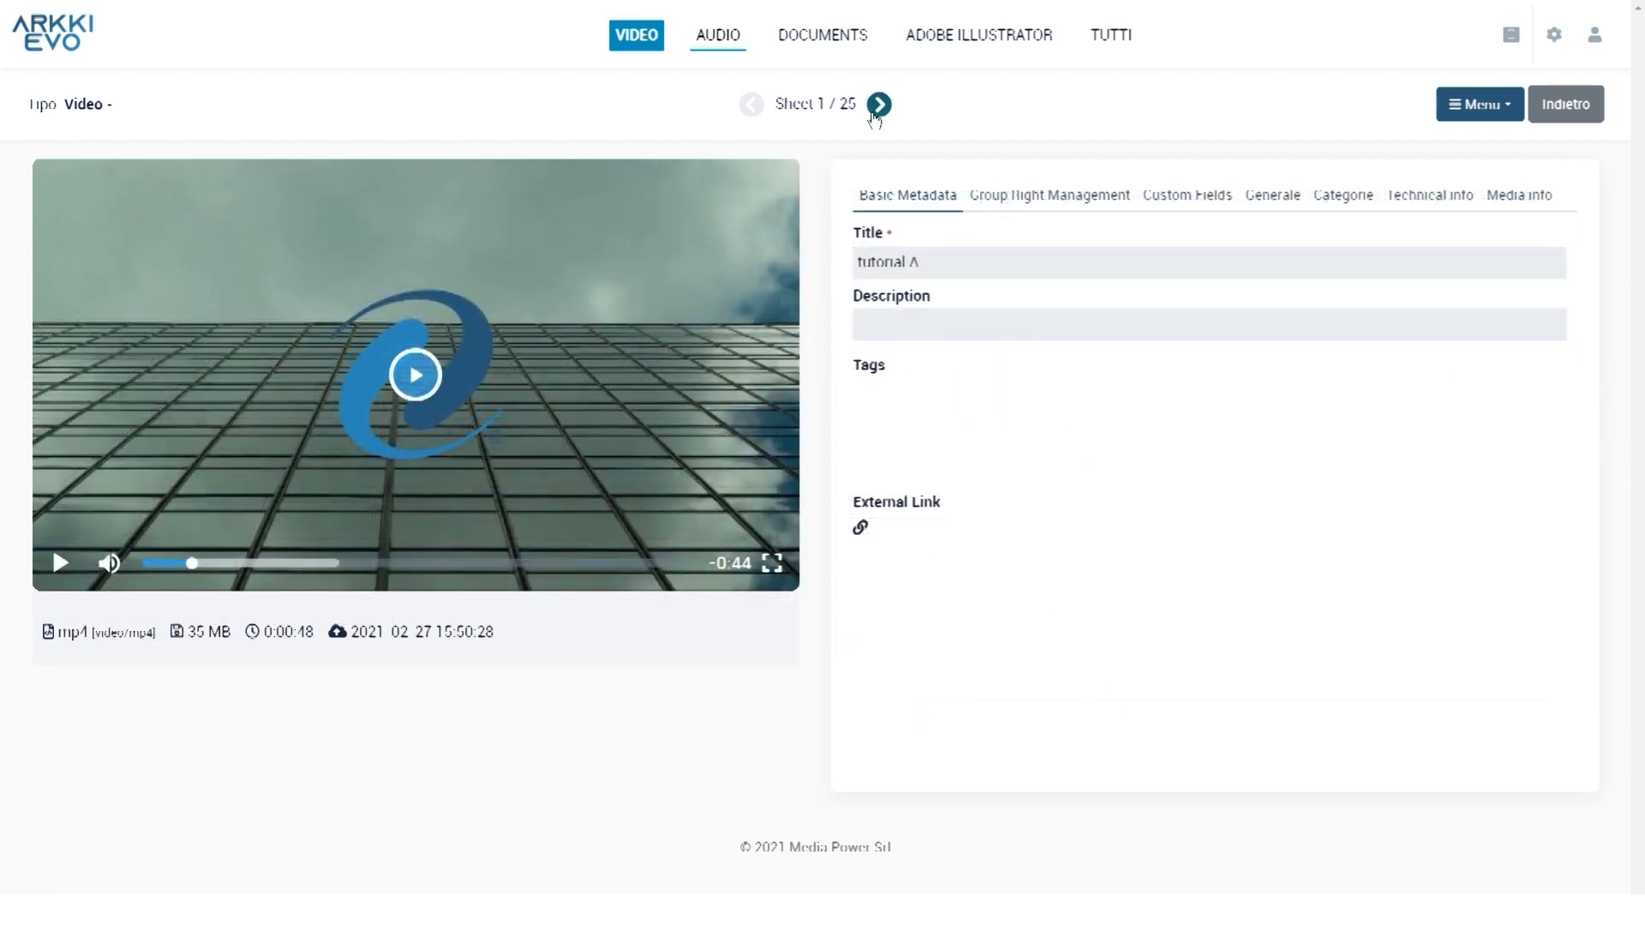
Move on to sheet 2/25 (test2), then return to the 25-asset Catalogo
{"action": "left_click", "coordinate": [876, 108]}
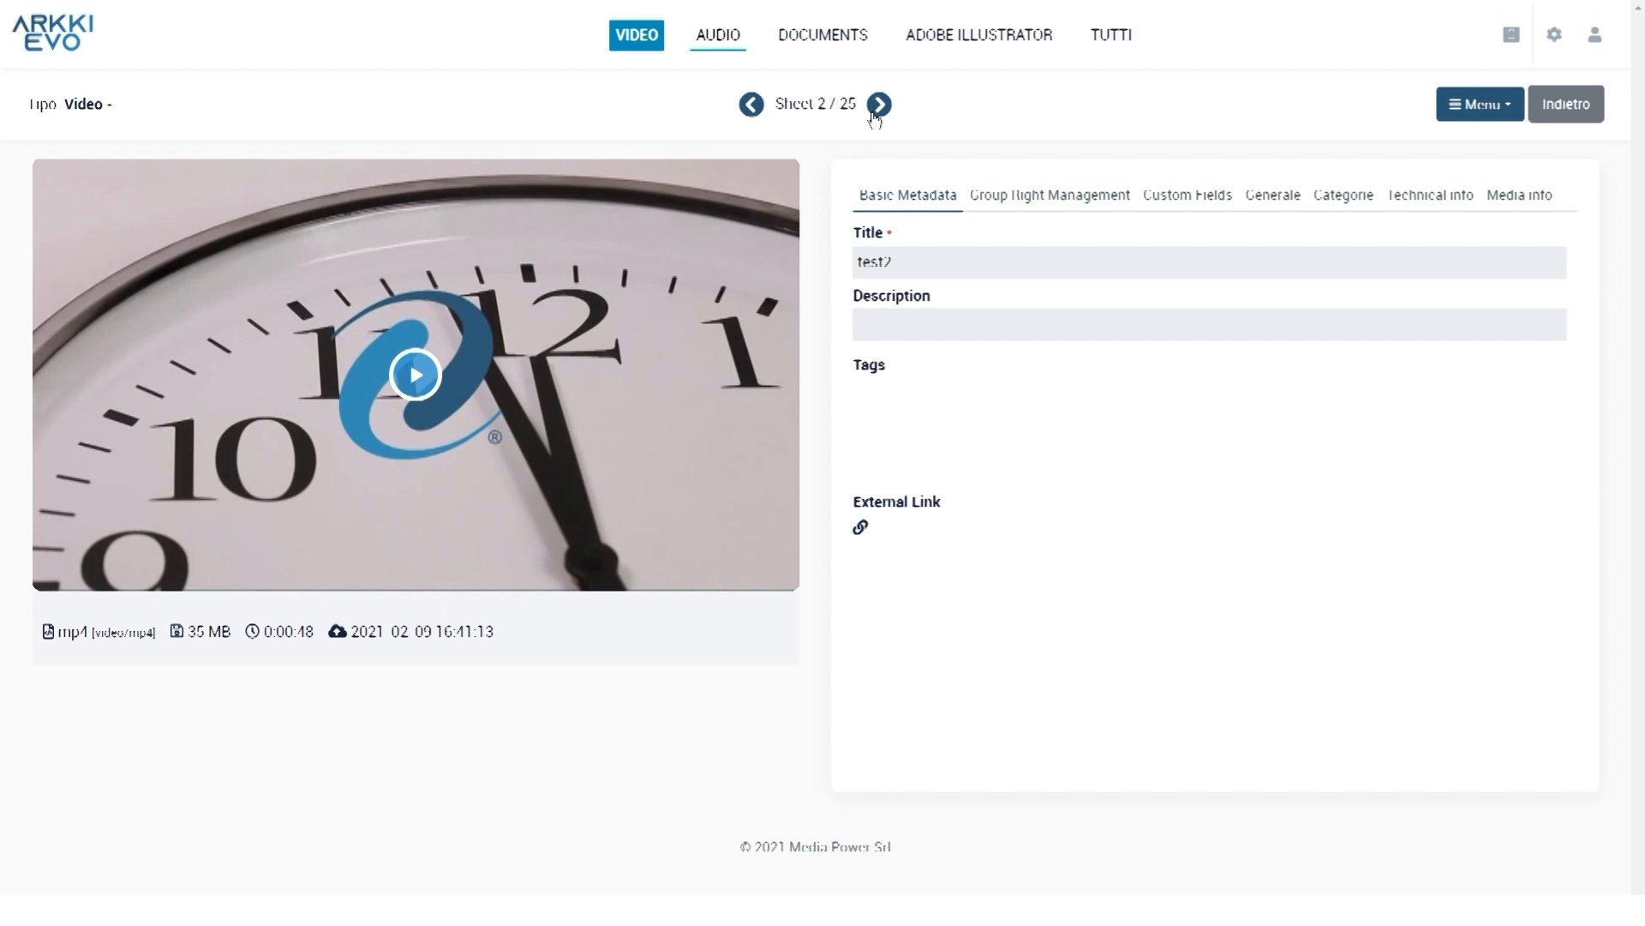
{"action": "left_click", "coordinate": [1591, 112]}
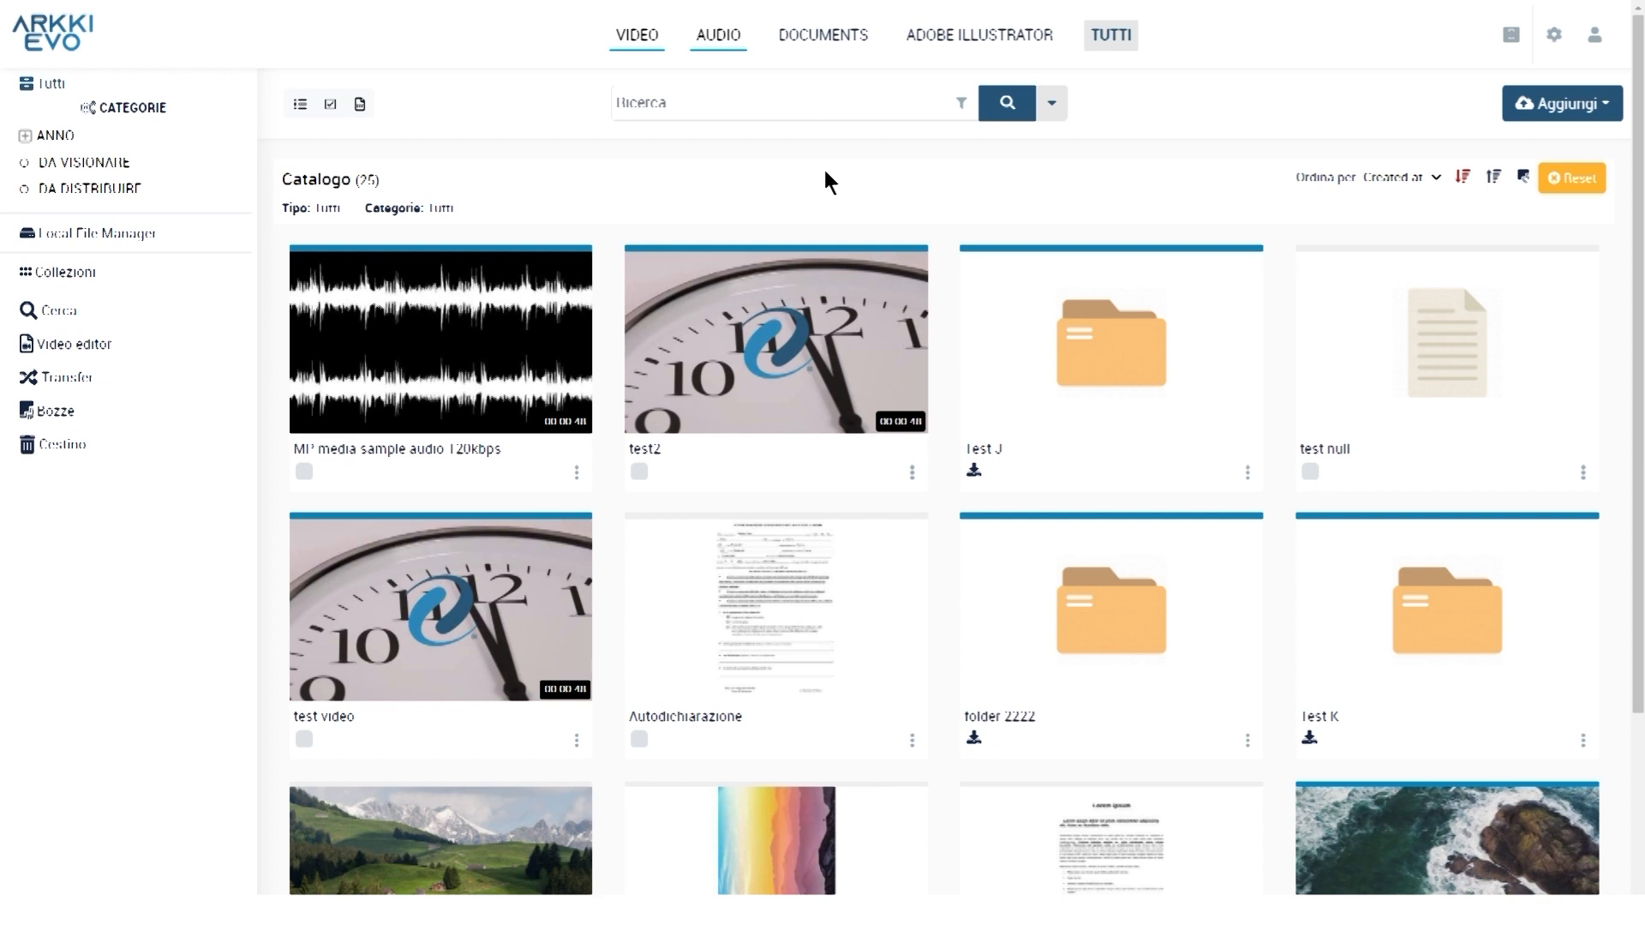
List the 6 Bozze, including tutorial A, upload test and Quotation for PTV
{"action": "left_click", "coordinate": [78, 420]}
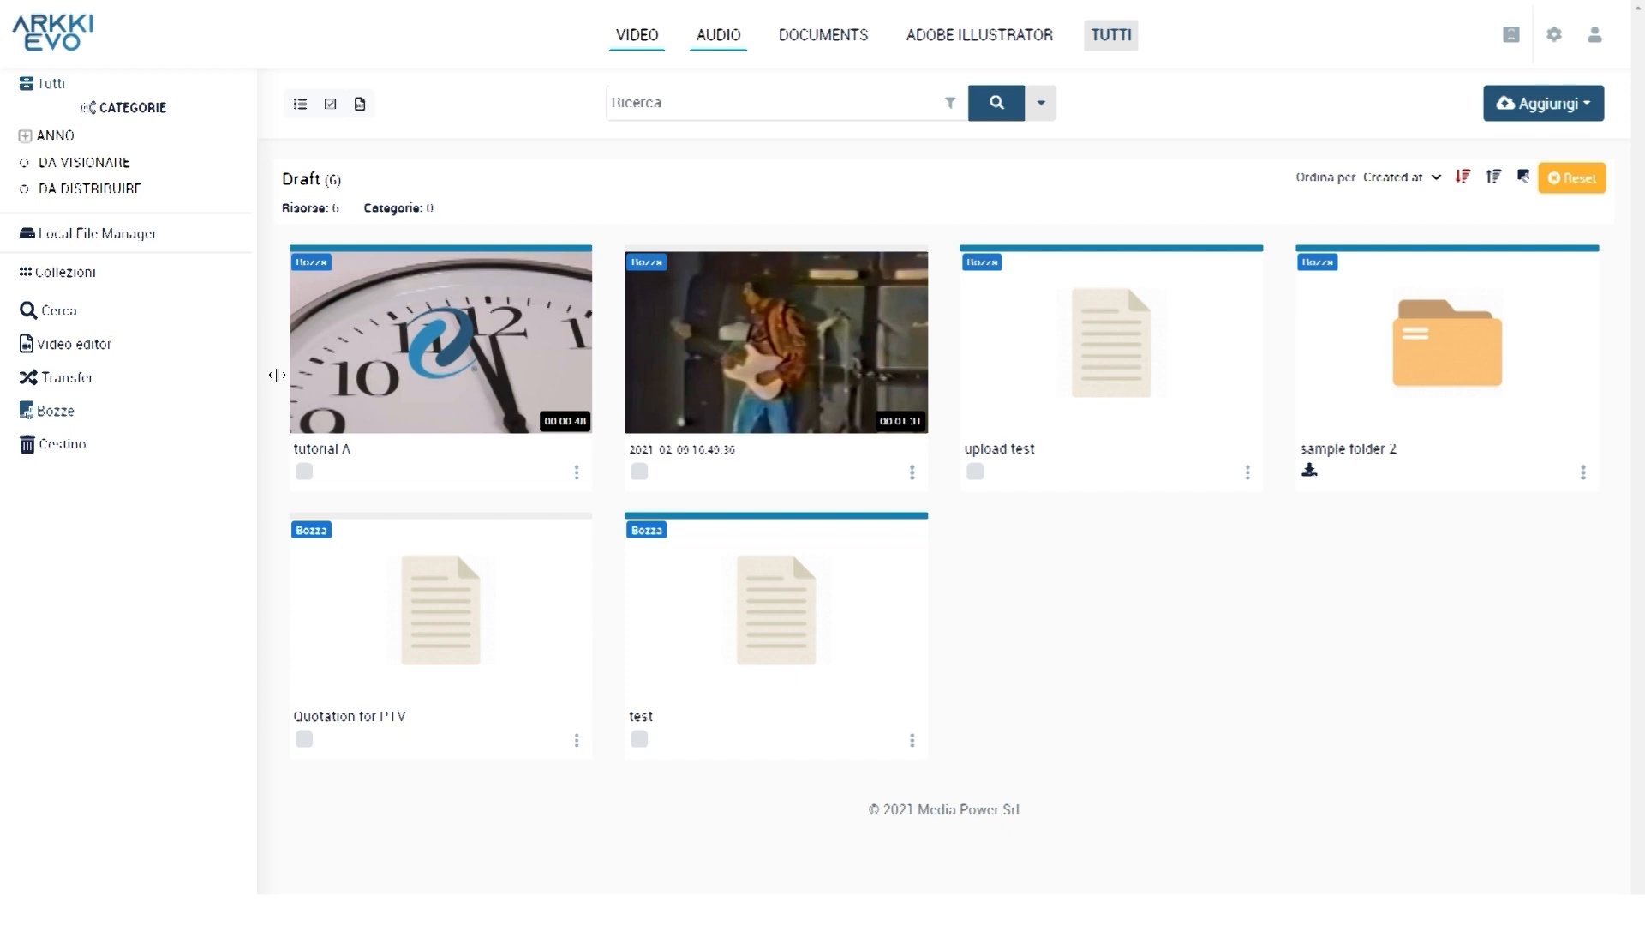
{"action": "mouse_move", "coordinate": [329, 275]}
Edit tutorial A, set its Stato to Pubblicato under Generale, and publish it
{"action": "left_click", "coordinate": [577, 476]}
{"action": "left_click", "coordinate": [577, 477]}
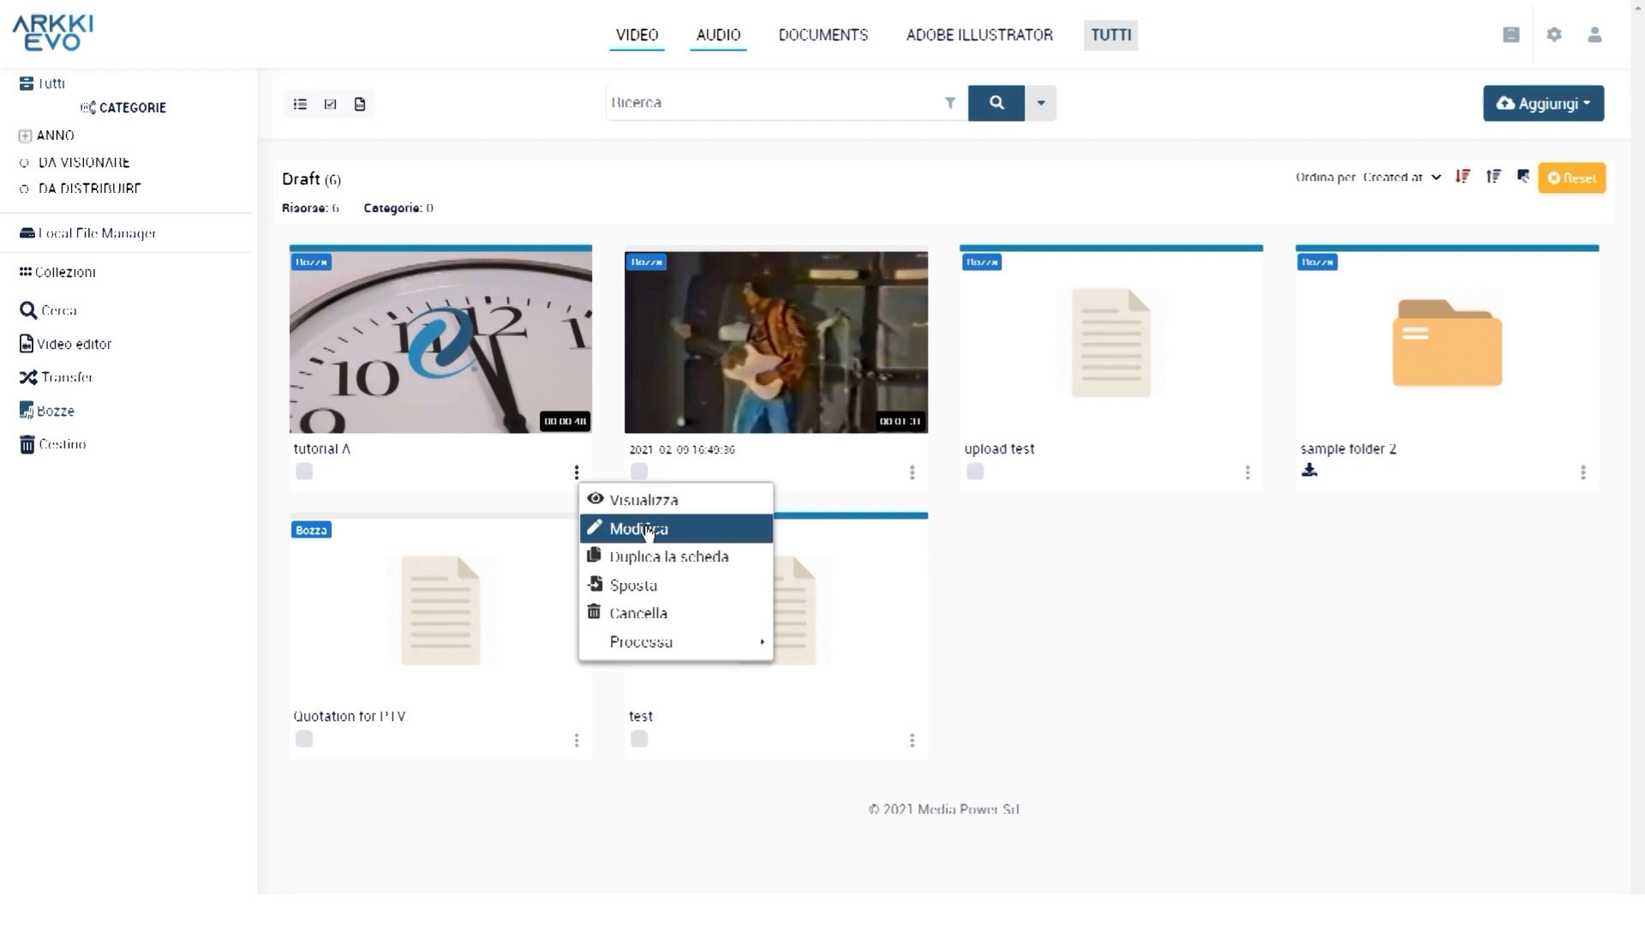
{"action": "left_click", "coordinate": [644, 529]}
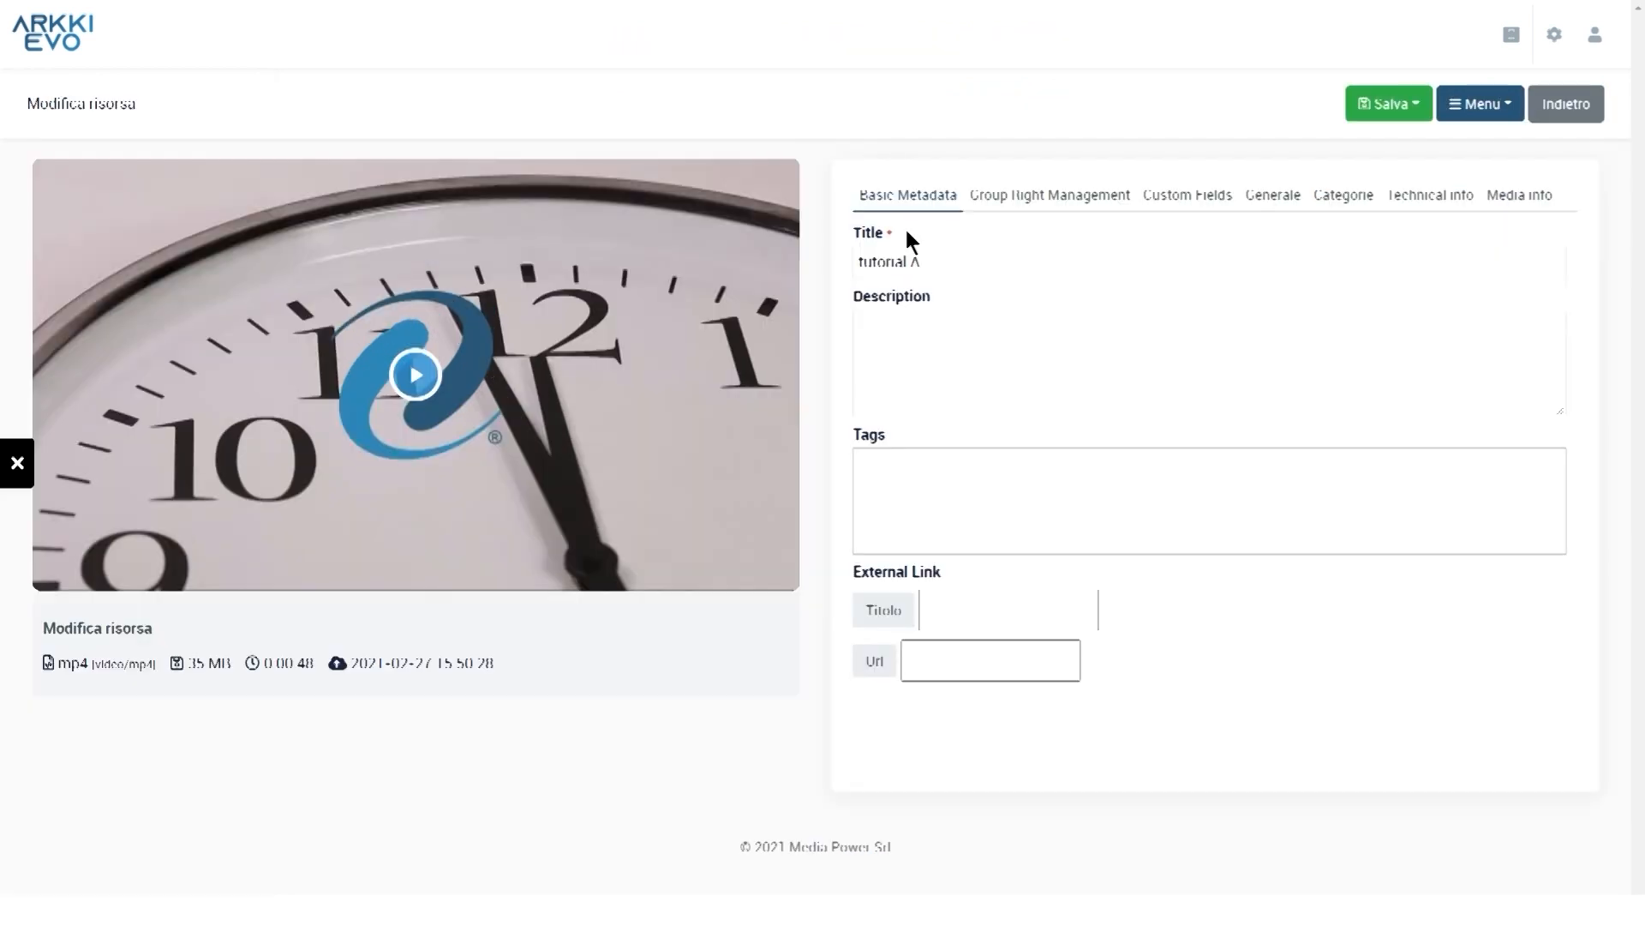
{"action": "left_click", "coordinate": [899, 237]}
{"action": "left_click", "coordinate": [1273, 199]}
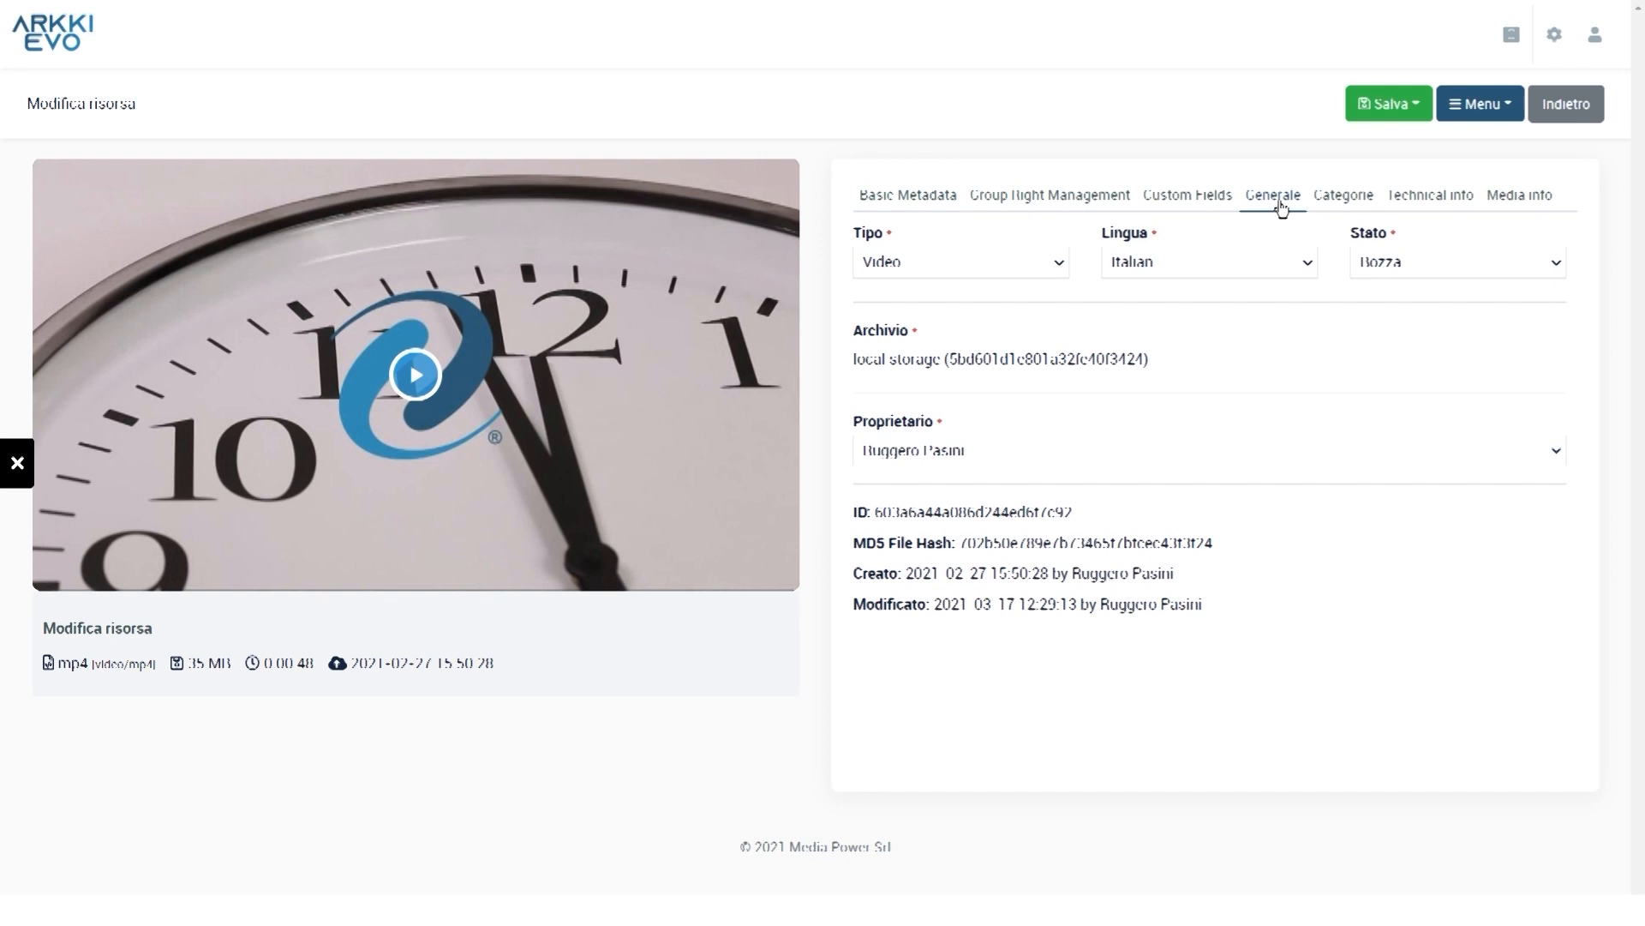
{"action": "left_click", "coordinate": [1499, 263]}
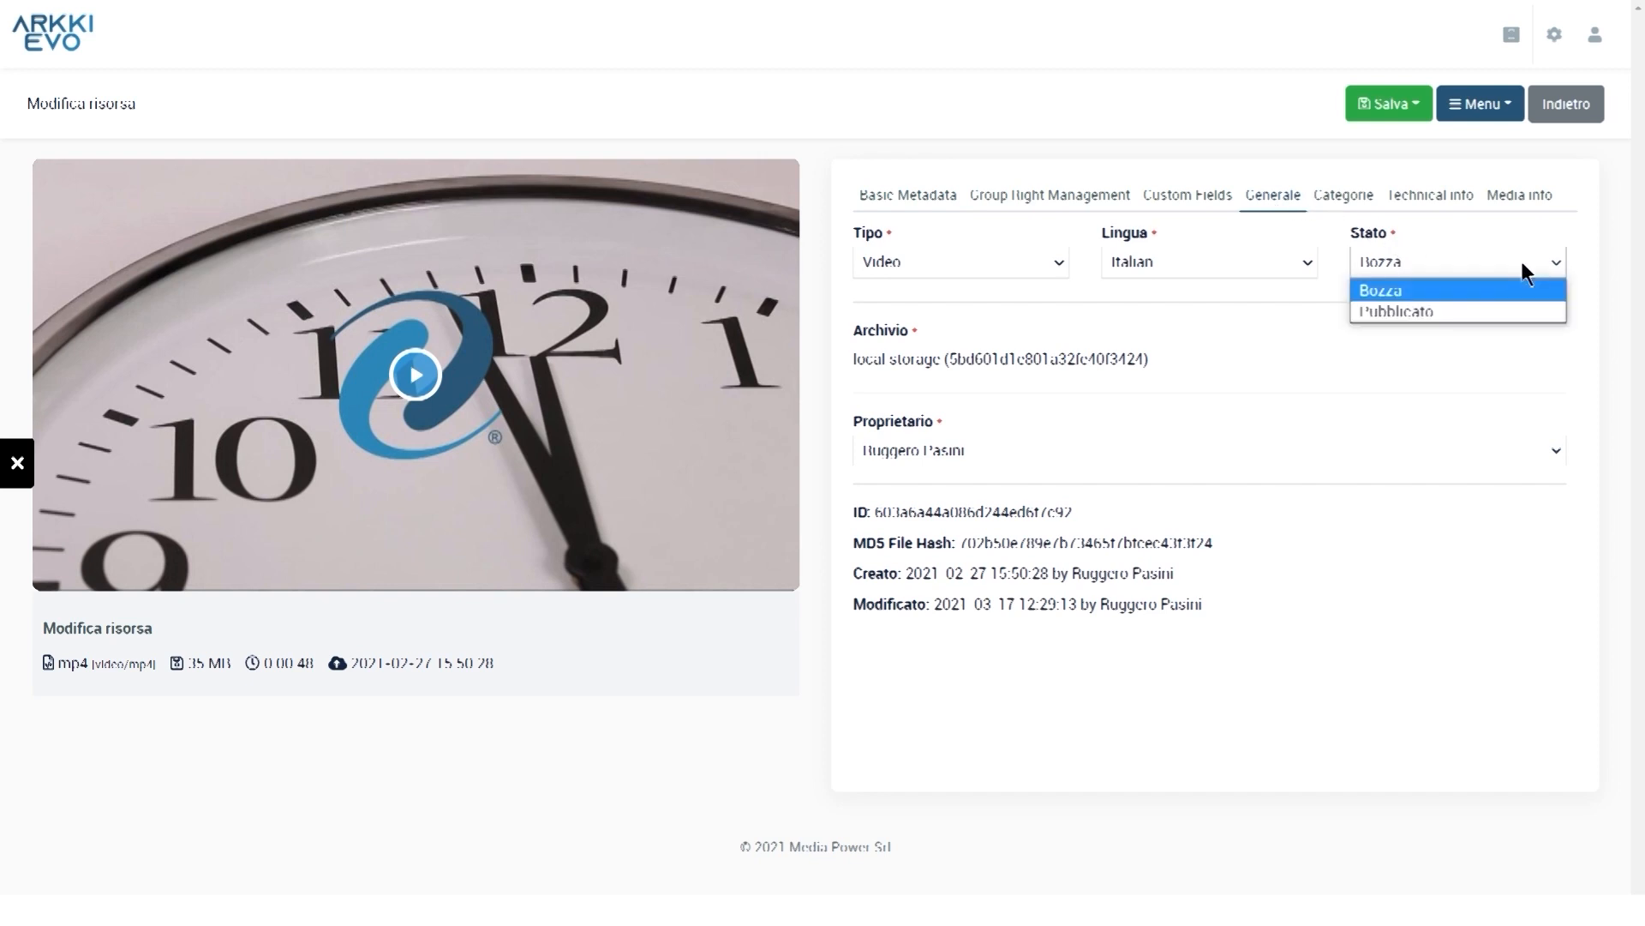
{"action": "left_click", "coordinate": [1469, 310]}
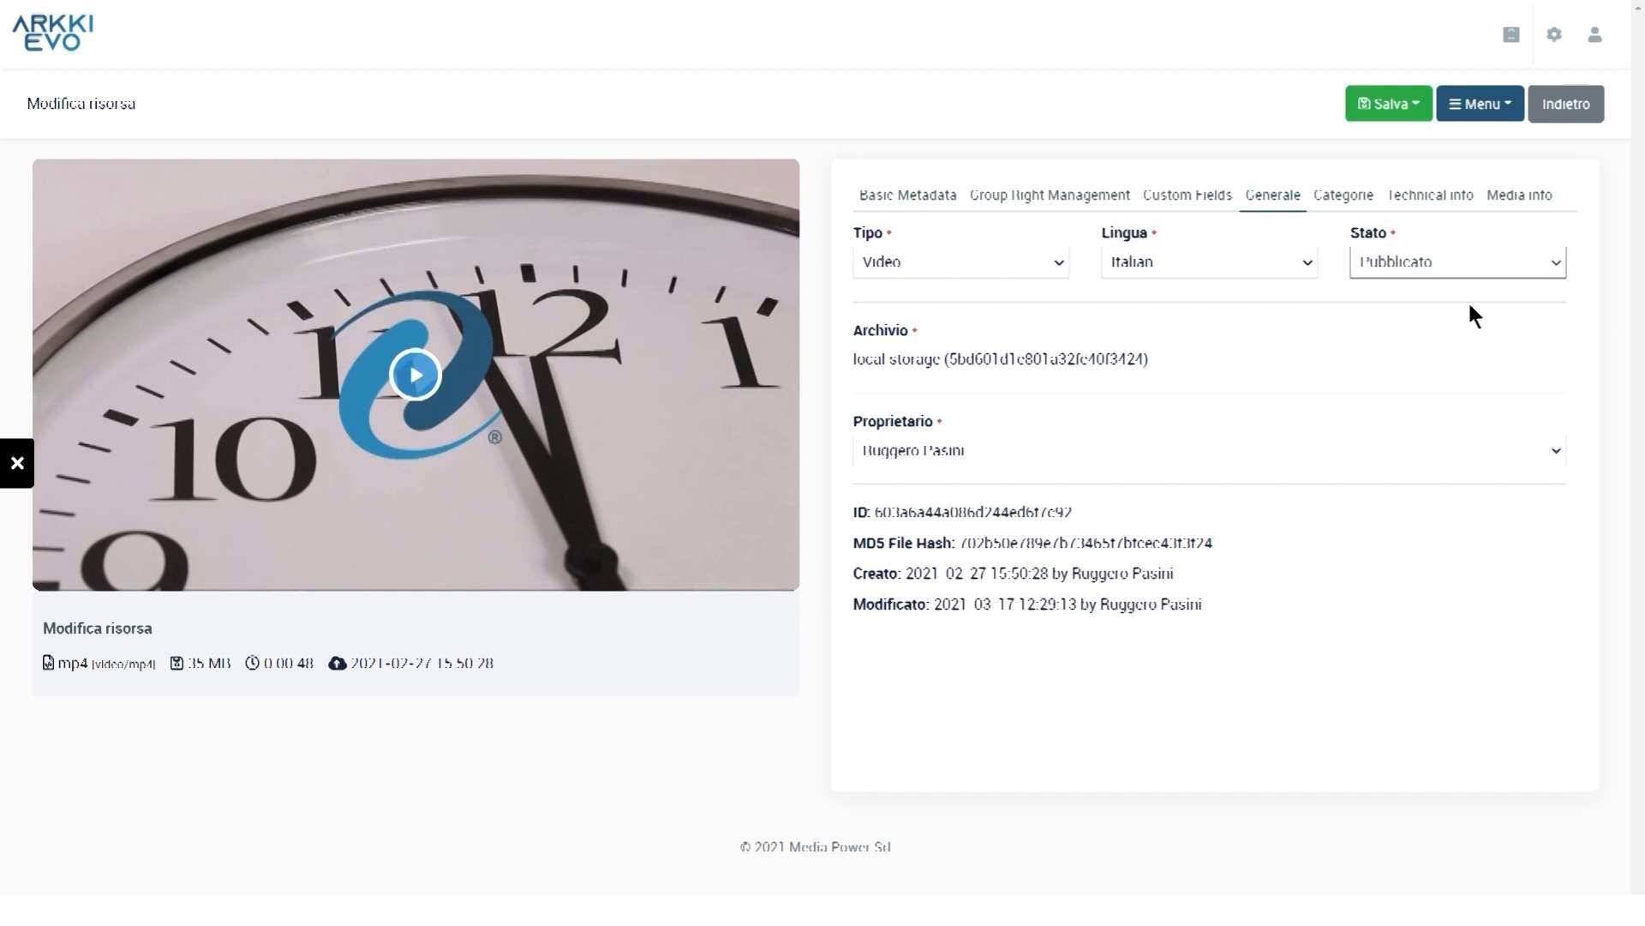
{"action": "left_click", "coordinate": [1414, 113]}
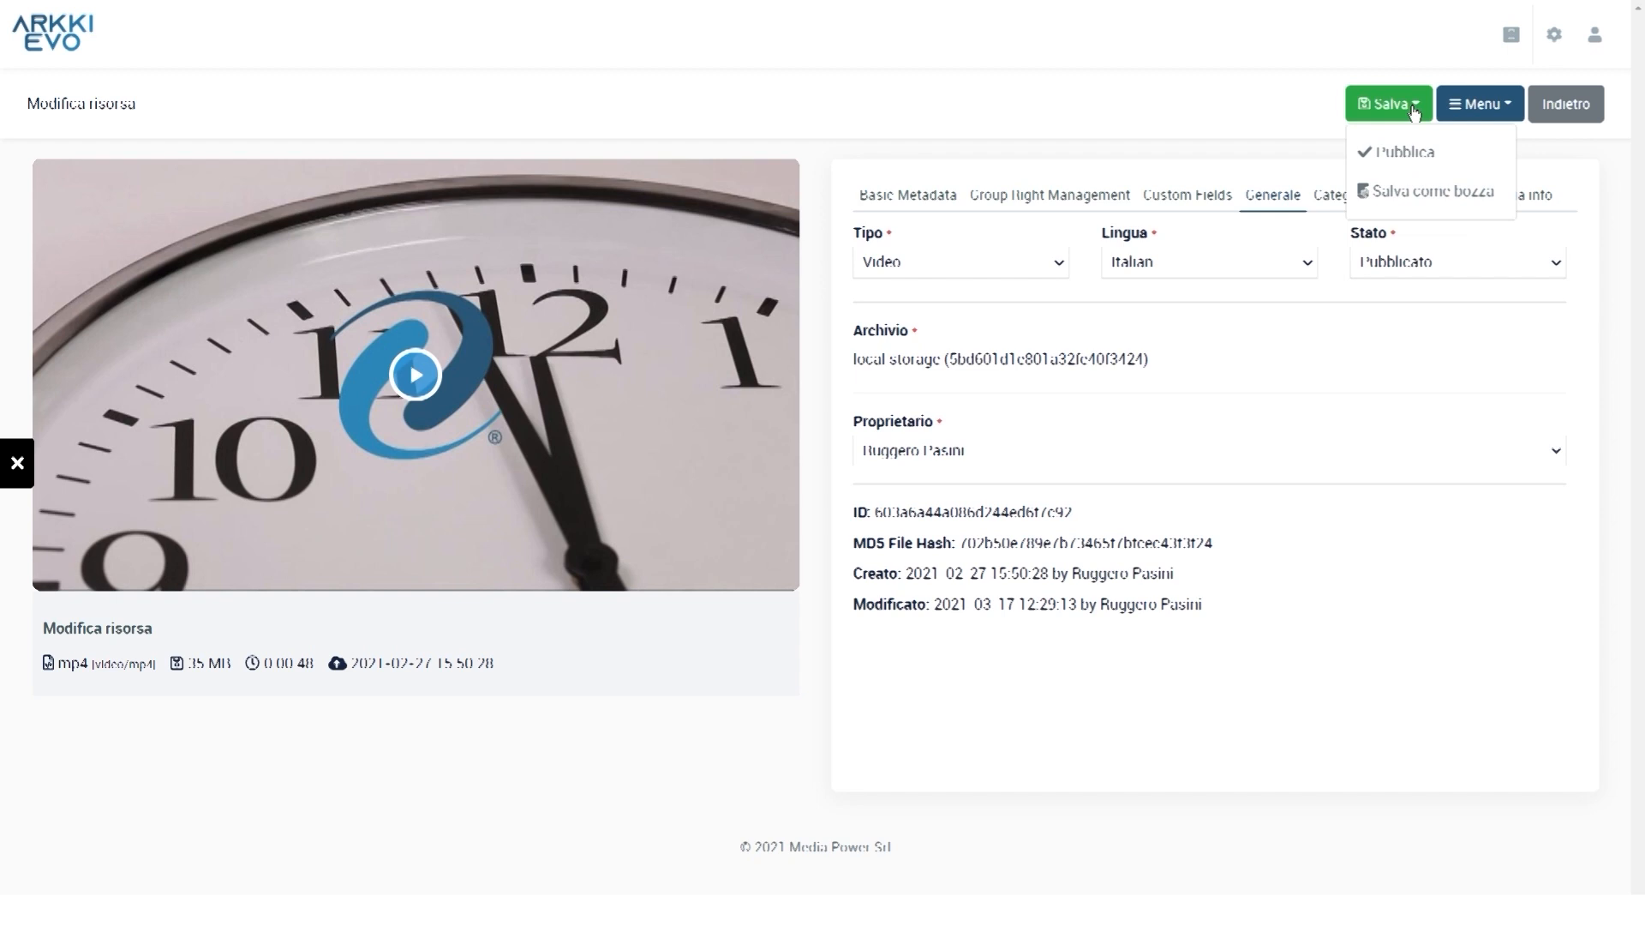
{"action": "left_click", "coordinate": [1416, 152]}
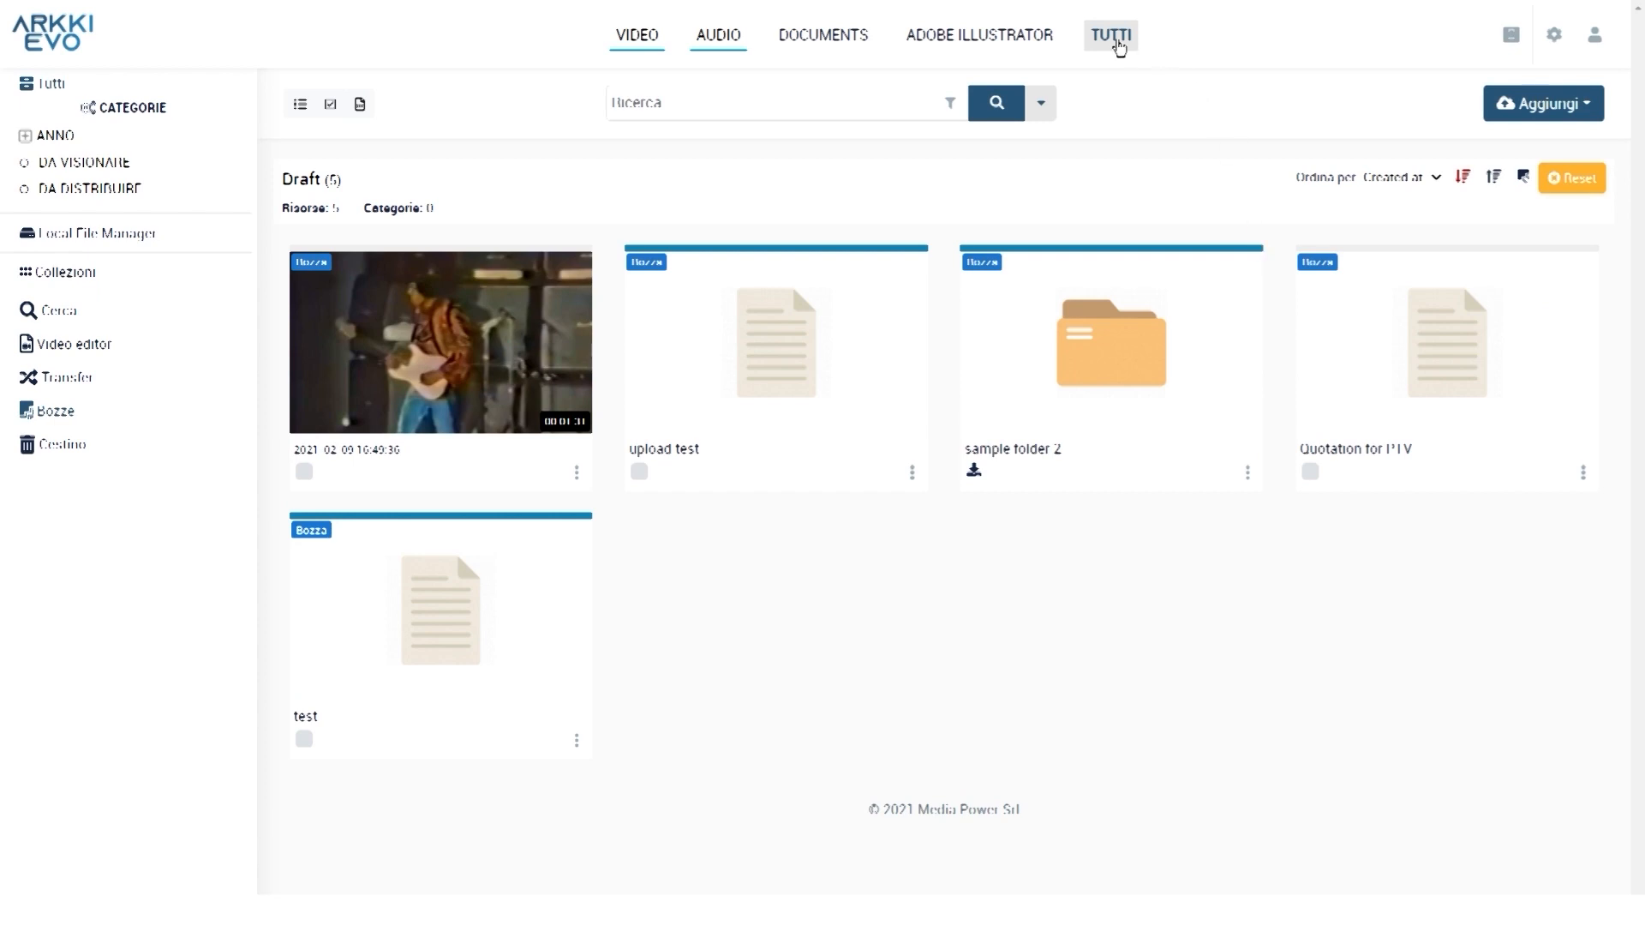
Show TUTTI assets and open tutorial A's Group Right Management edit page
{"action": "left_click", "coordinate": [1119, 43]}
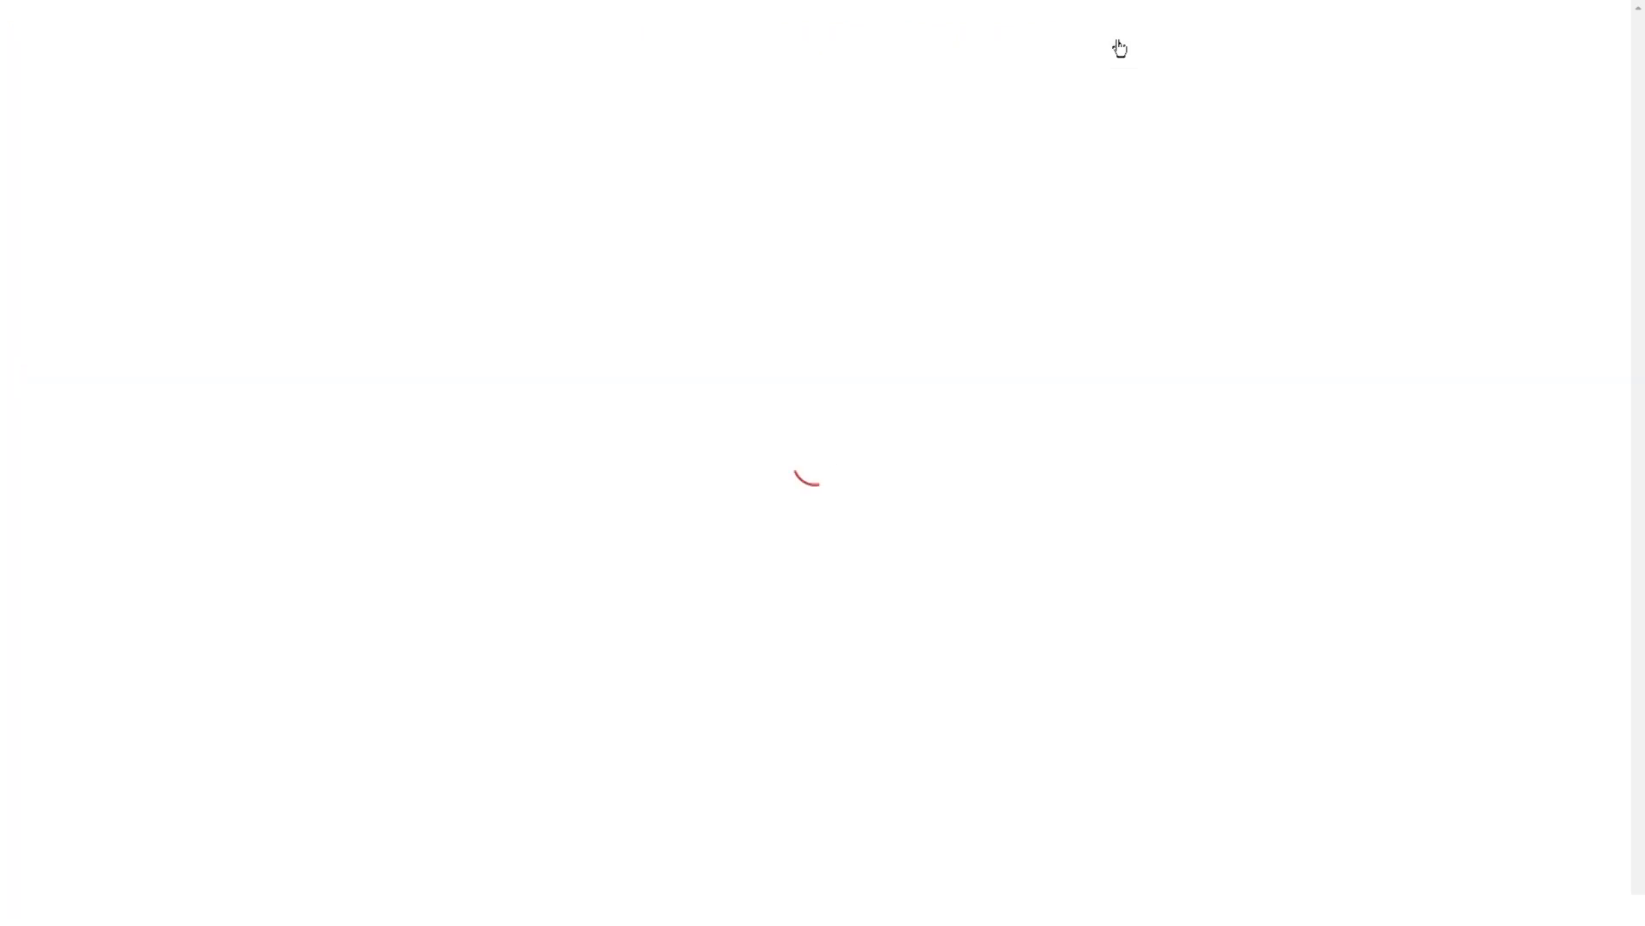
{"action": "mouse_move", "coordinate": [827, 360]}
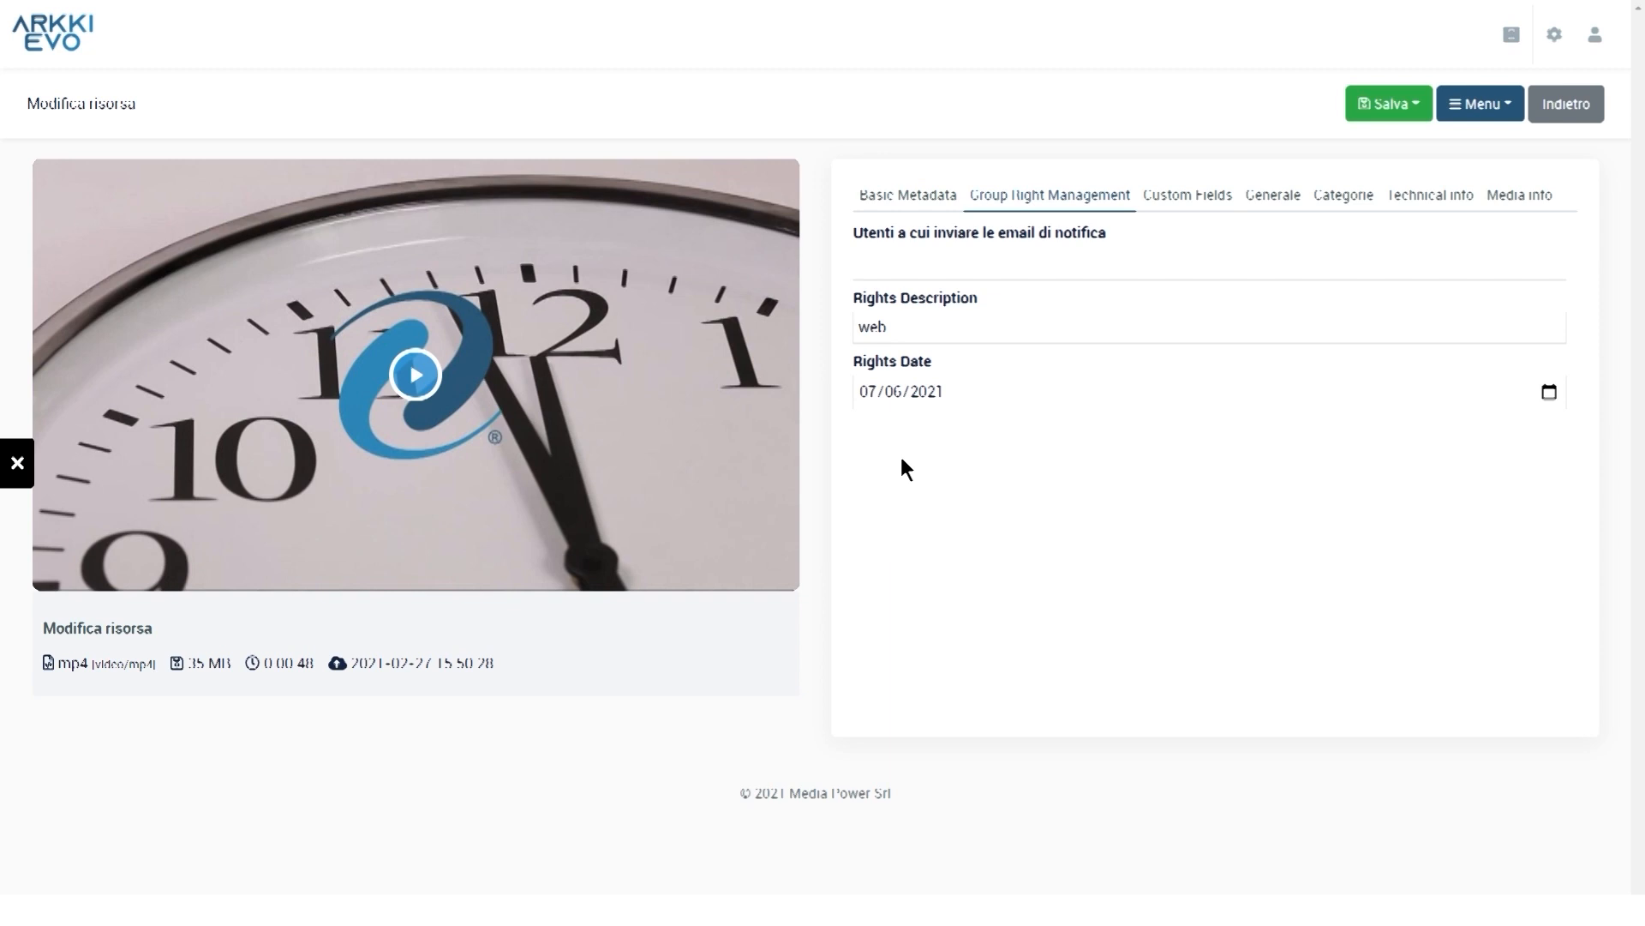
Add persona 1, 2 and 3 as notification recipients for tutorial A
{"action": "left_click", "coordinate": [1149, 262]}
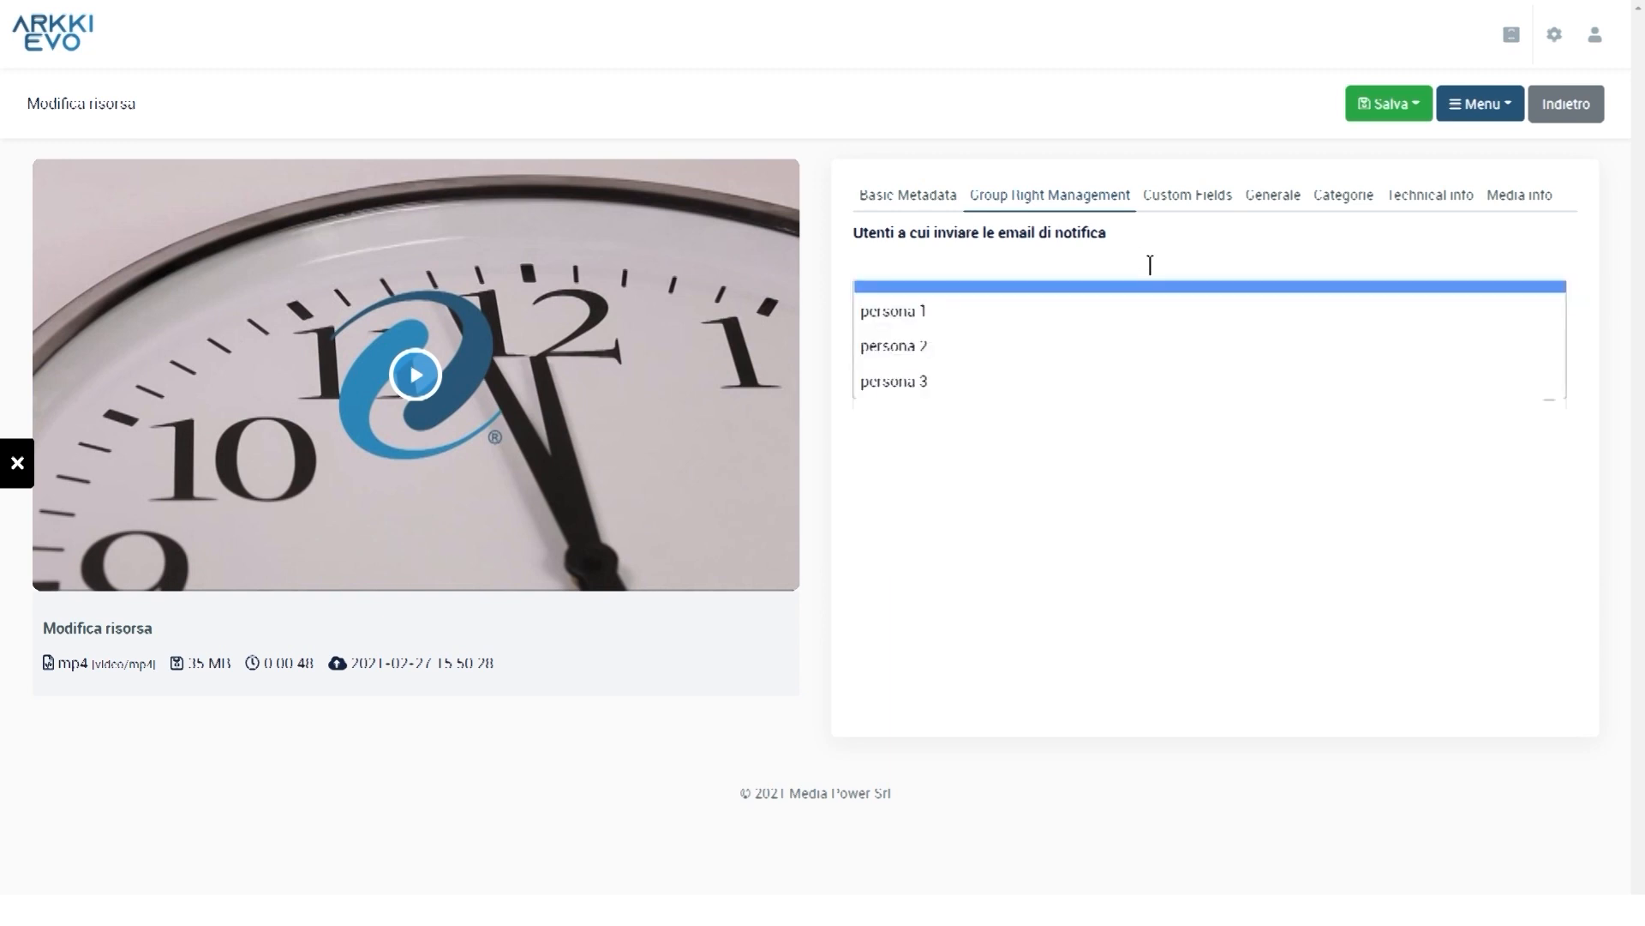
{"action": "left_click", "coordinate": [1029, 314]}
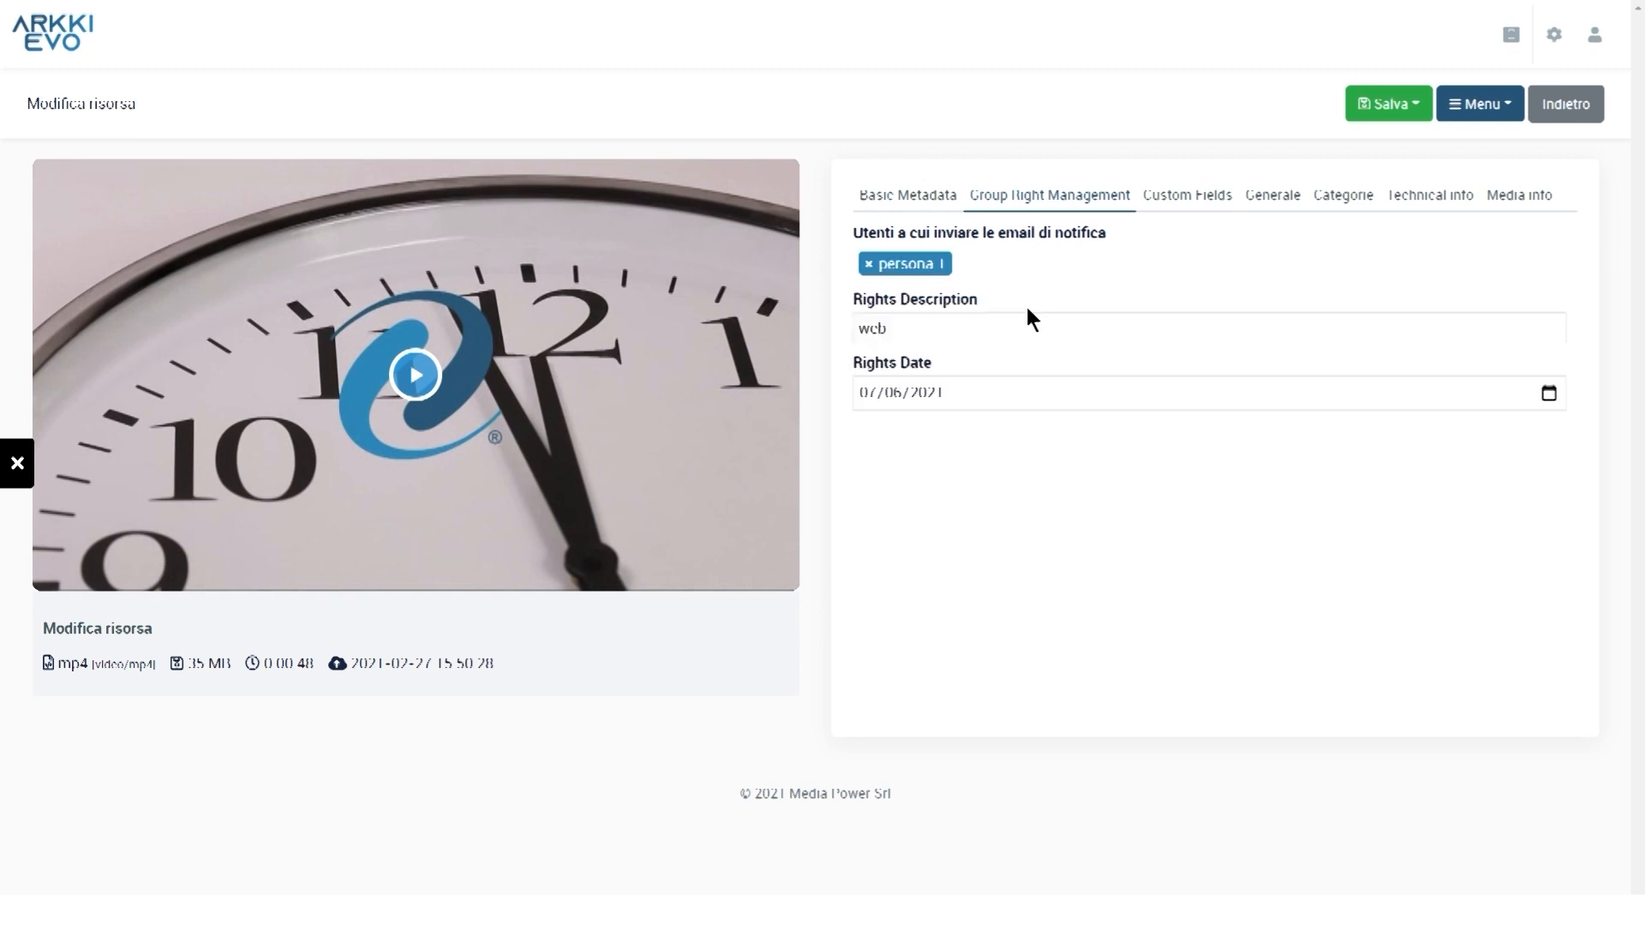
{"action": "left_click", "coordinate": [1043, 262]}
{"action": "left_click", "coordinate": [944, 346]}
{"action": "left_click", "coordinate": [1077, 263]}
{"action": "left_click", "coordinate": [972, 378]}
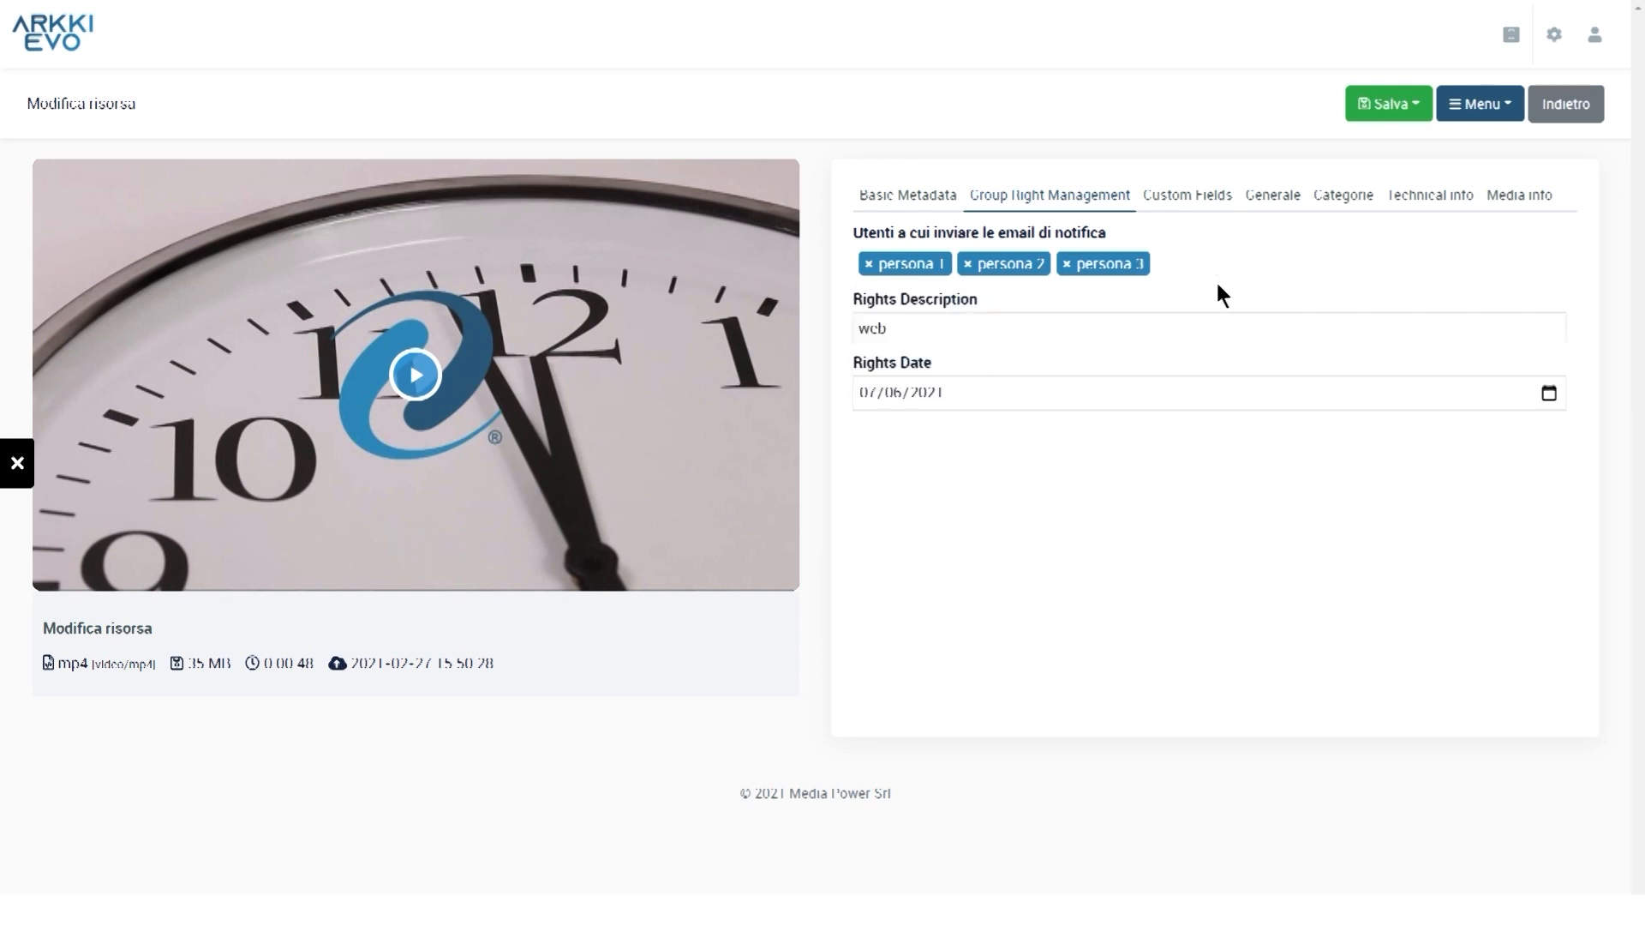
Change the rights date to 07/06/2020 and publish tutorial A
{"action": "left_click", "coordinate": [1073, 322]}
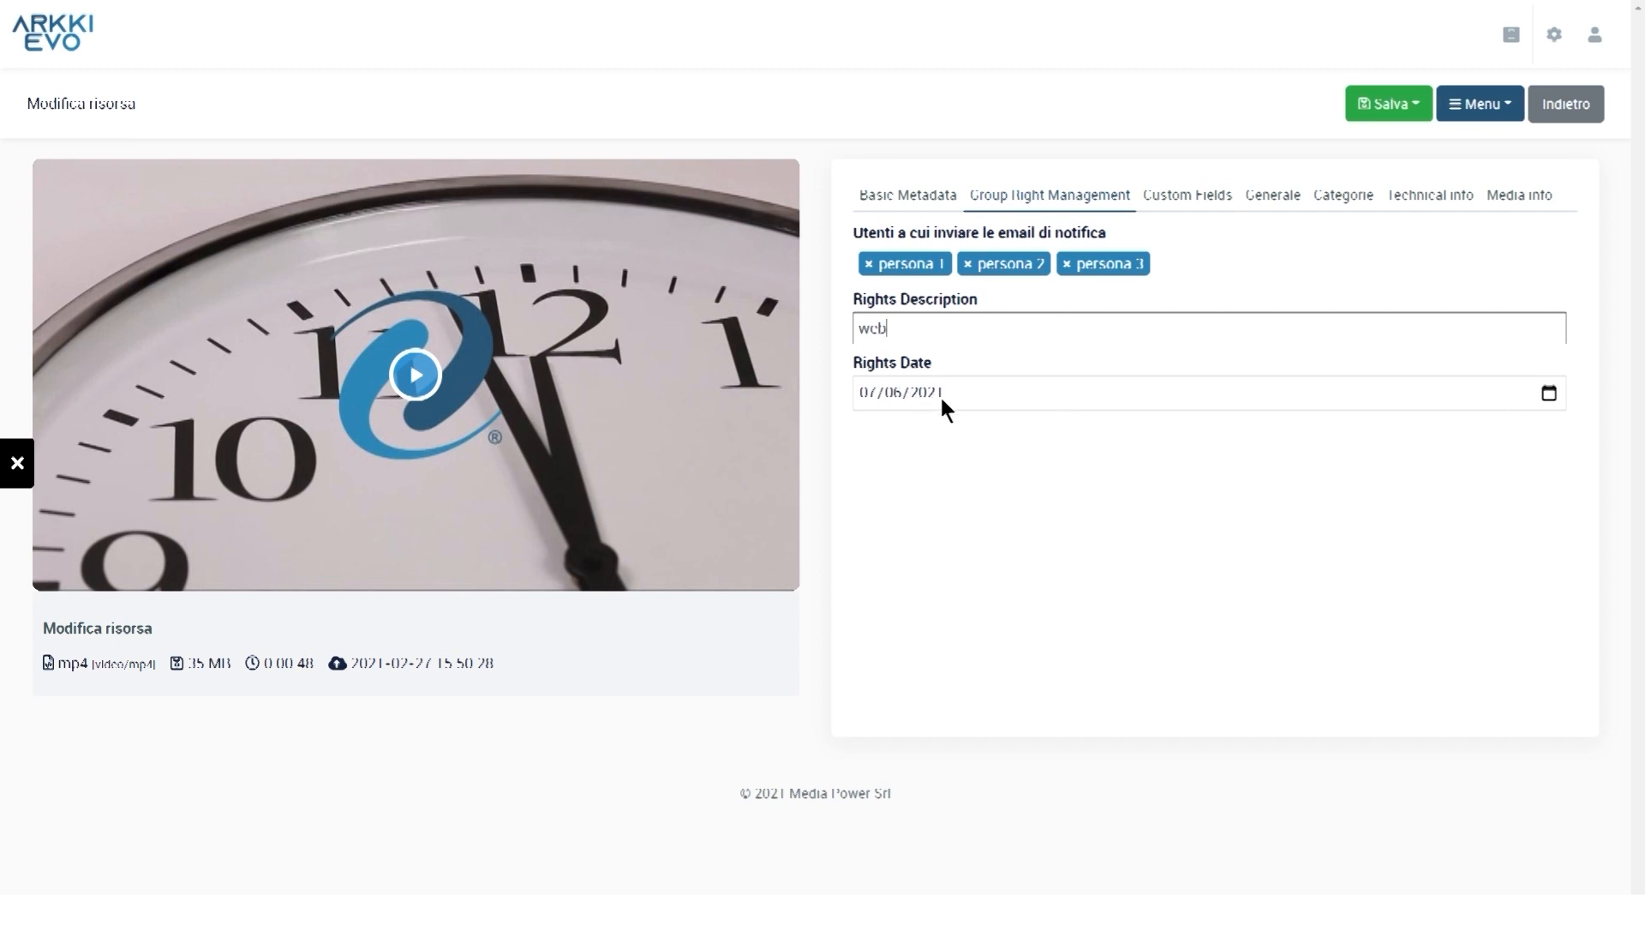
{"action": "left_click", "coordinate": [1549, 393]}
{"action": "left_click", "coordinate": [1550, 393]}
{"action": "left_click", "coordinate": [1550, 393]}
{"action": "left_click", "coordinate": [892, 392]}
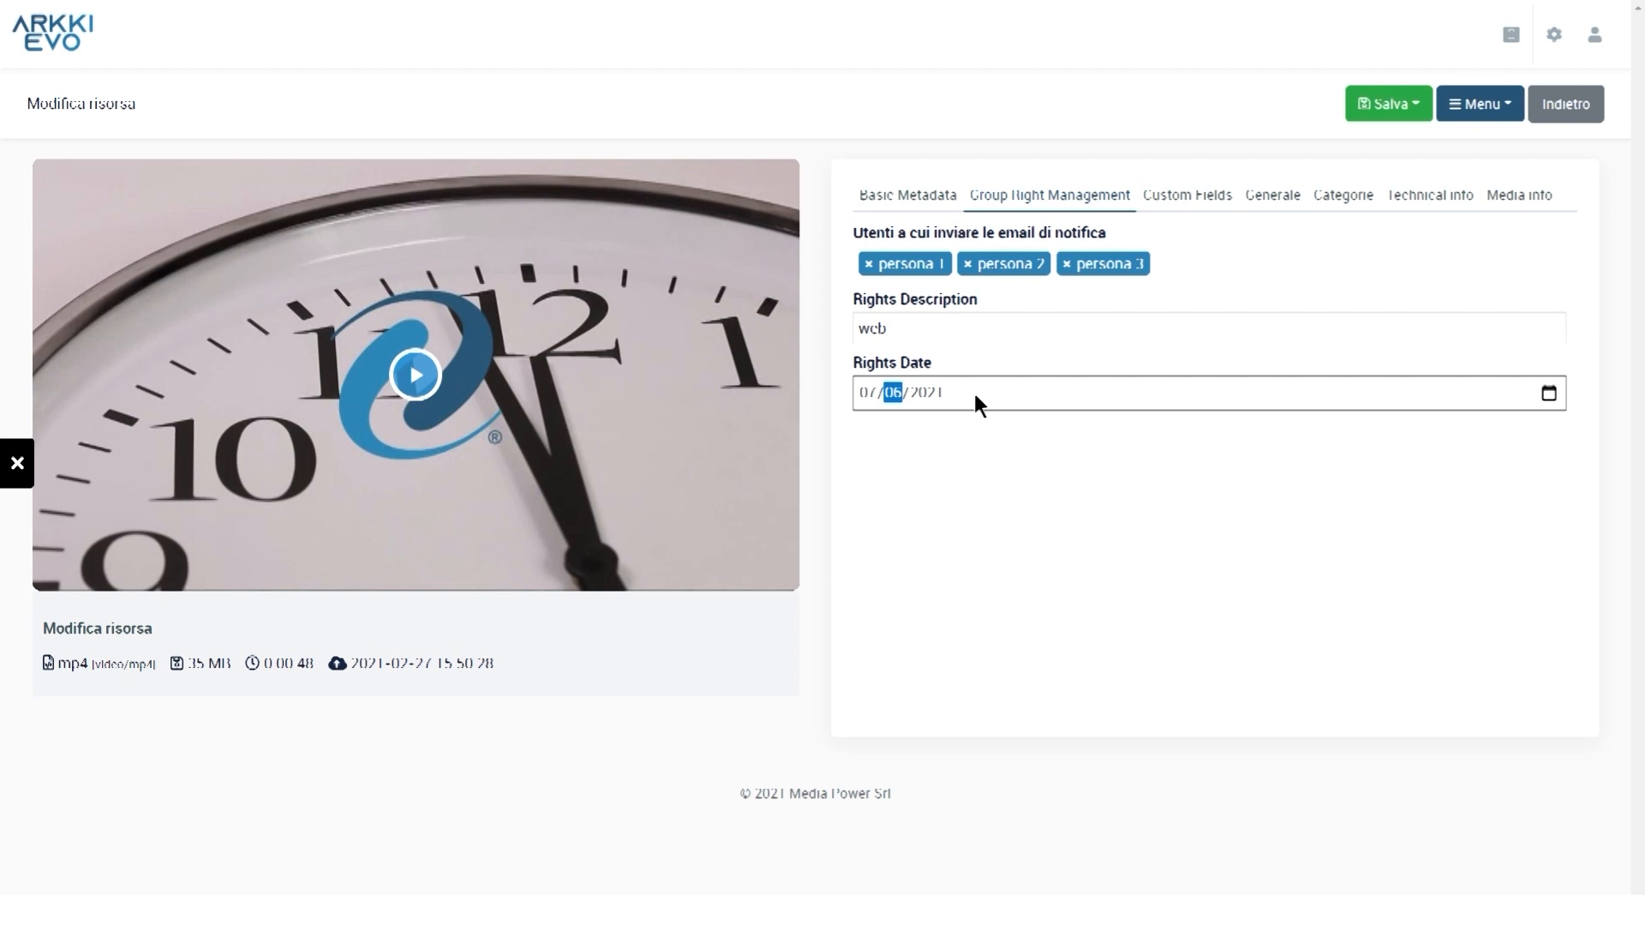
{"action": "key", "text": "Down"}
{"action": "left_click", "coordinate": [1390, 104]}
{"action": "left_click", "coordinate": [1403, 151]}
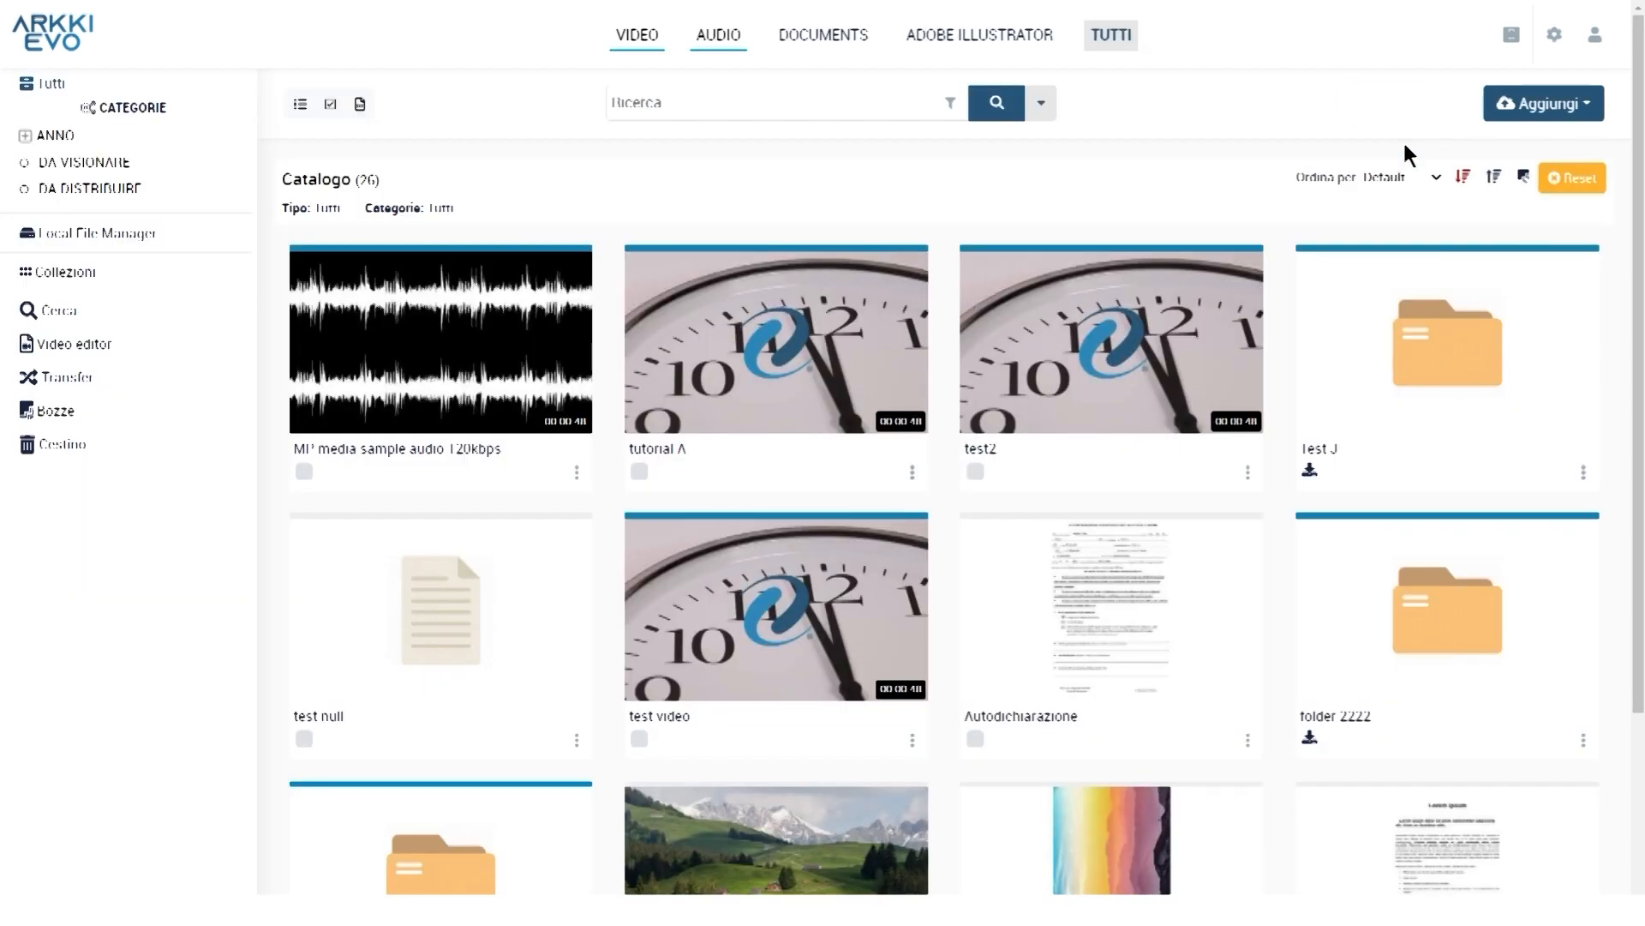
Open tutorial A's detail sheet (2 of 26) and acknowledge the expired-rights warning with Continua
{"action": "mouse_move", "coordinate": [808, 336]}
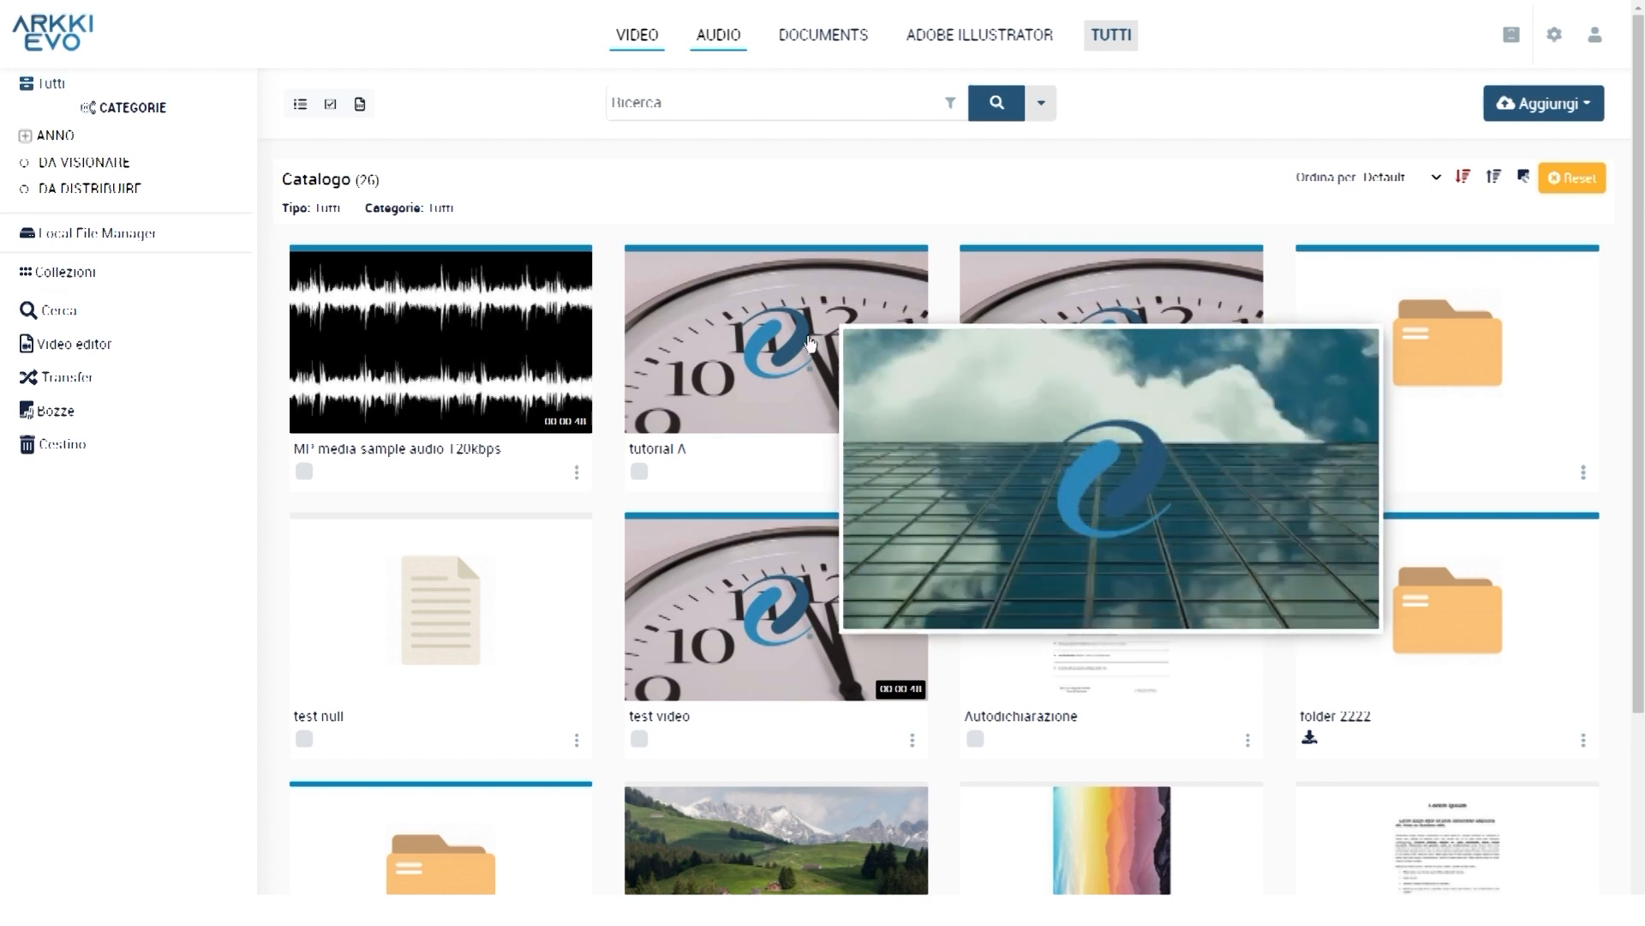
{"action": "left_click", "coordinate": [810, 342]}
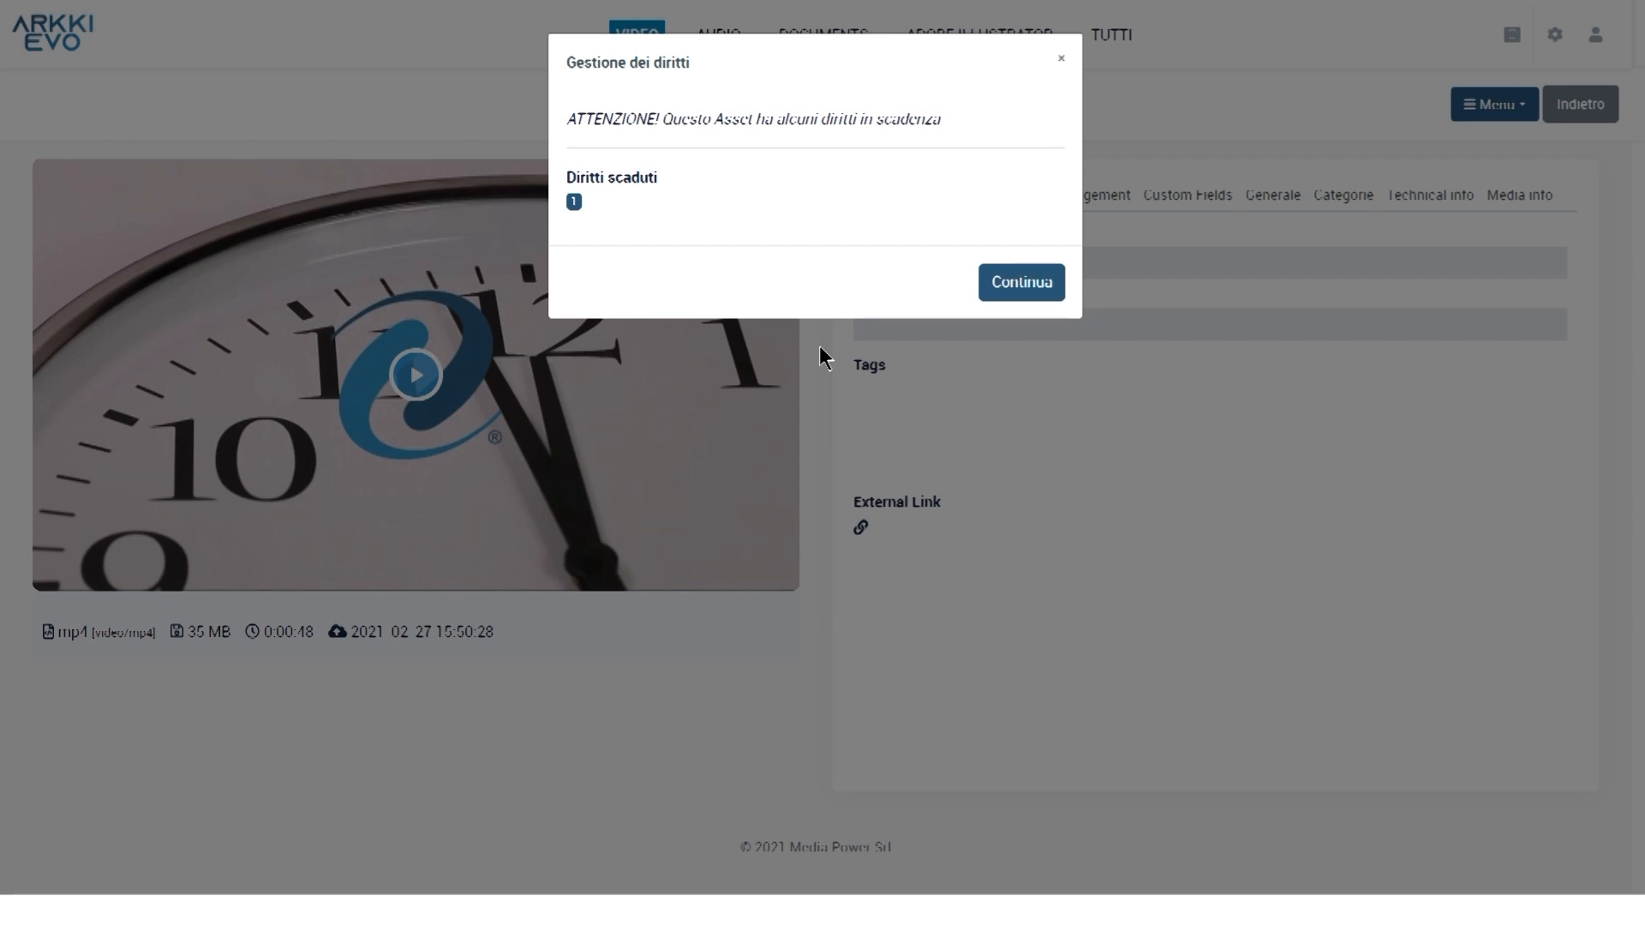
{"action": "left_click", "coordinate": [1019, 284]}
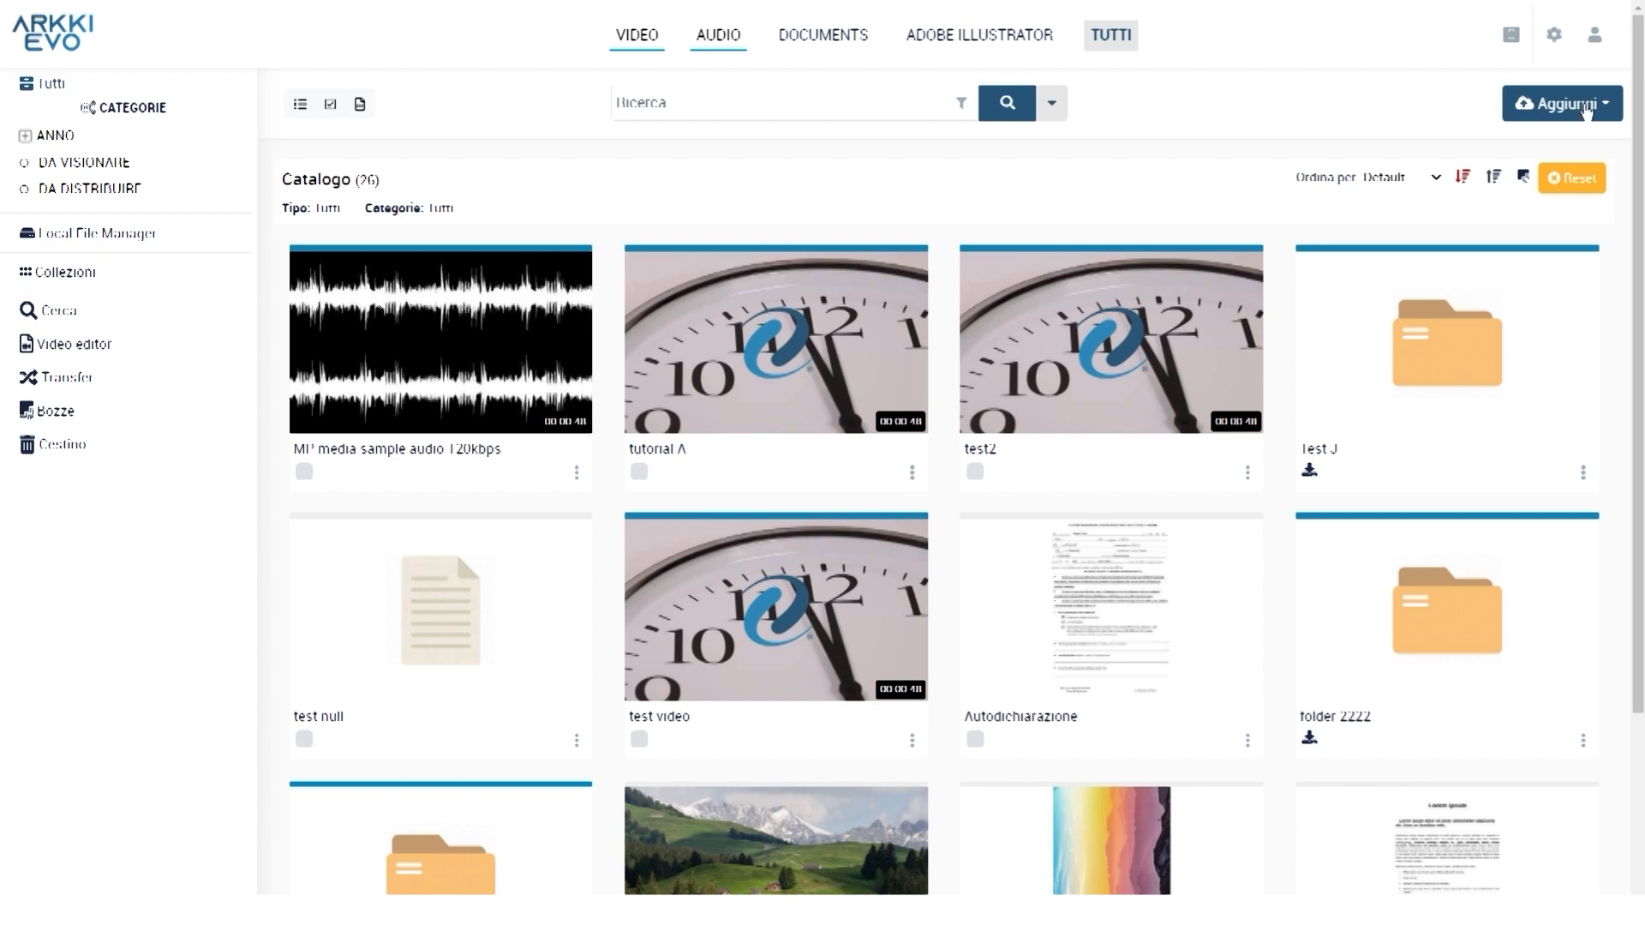
Add a new Video asset from 'MP media sample video 1280x720 25fps 8Mbps.mp4'
{"action": "left_click", "coordinate": [1586, 106]}
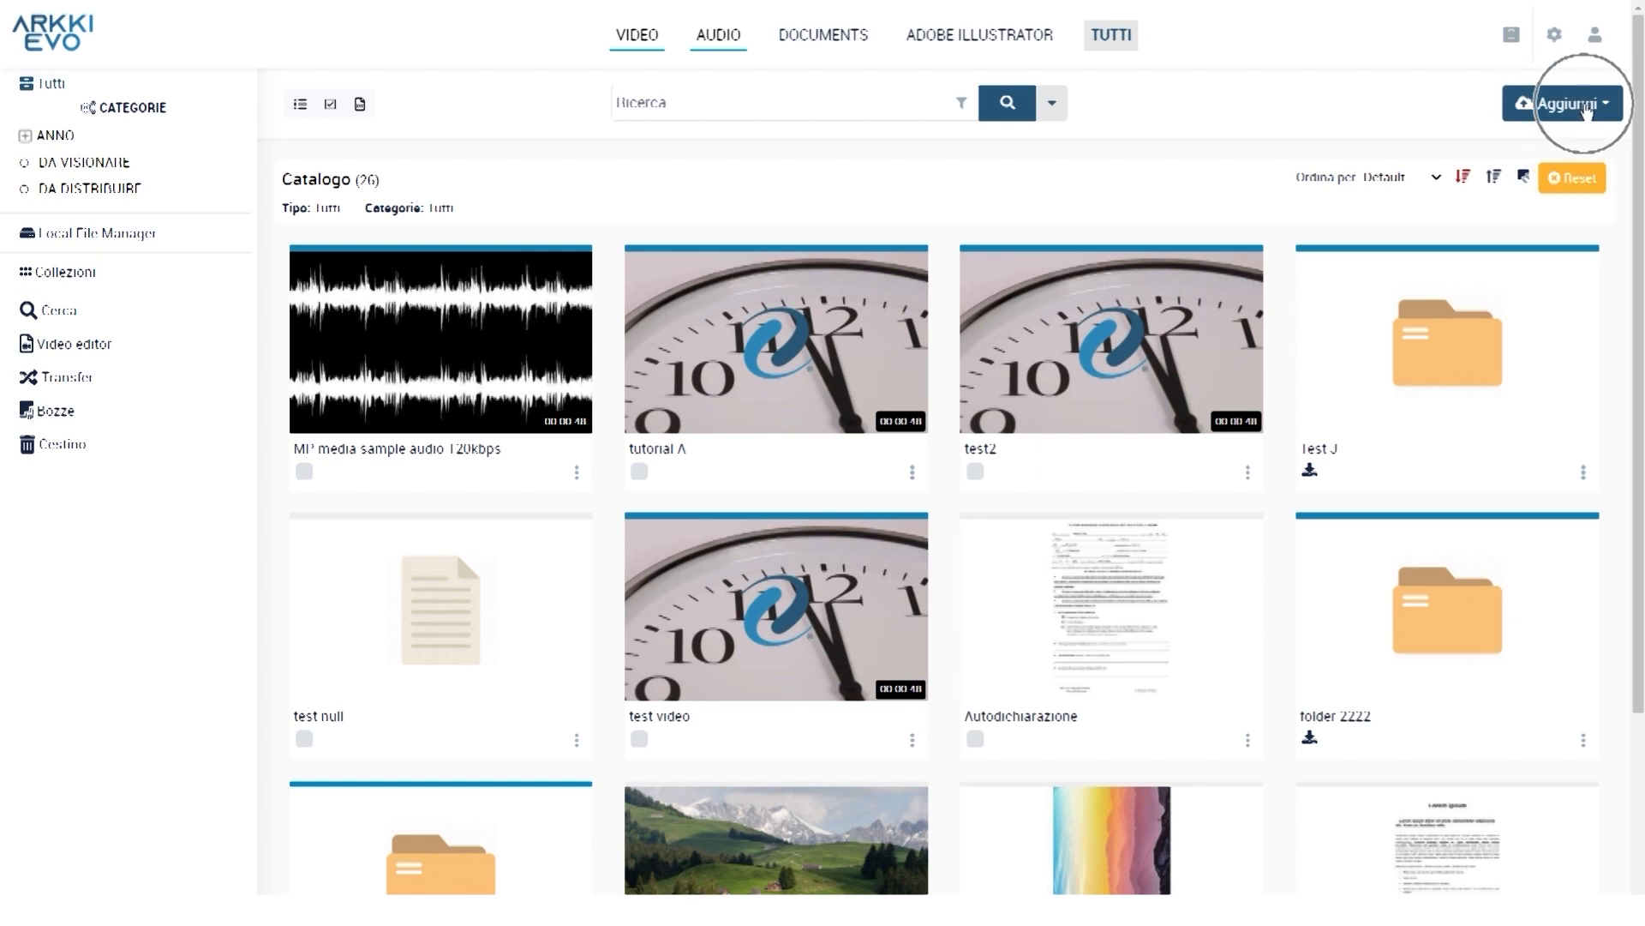
{"action": "left_click", "coordinate": [1586, 107]}
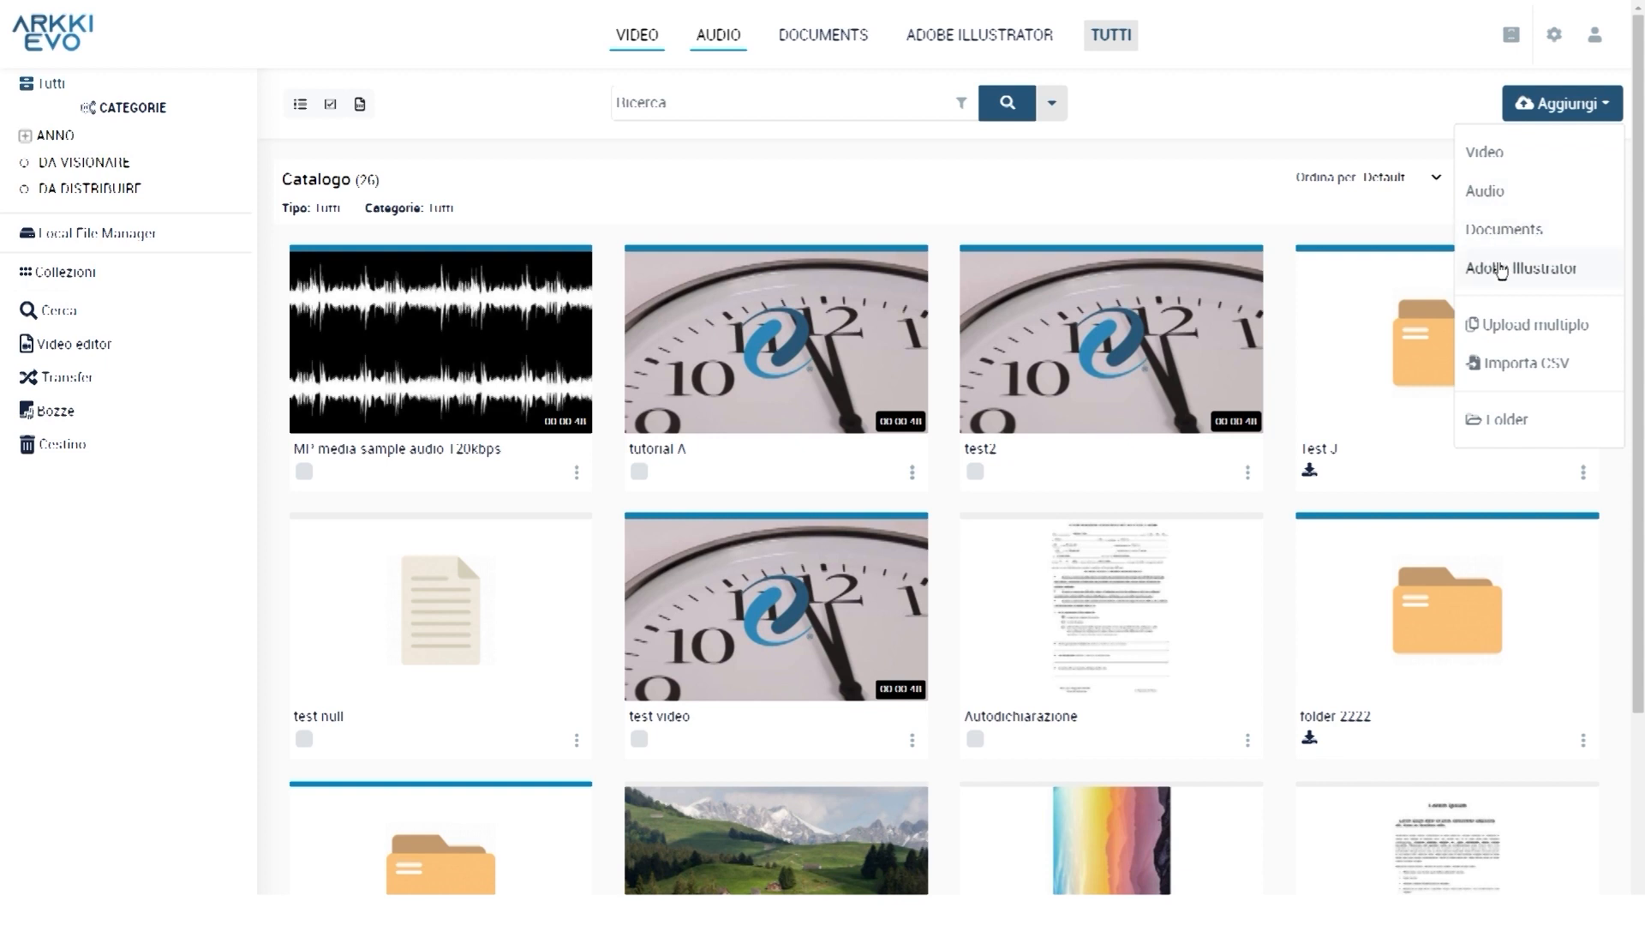
{"action": "left_click", "coordinate": [1483, 152]}
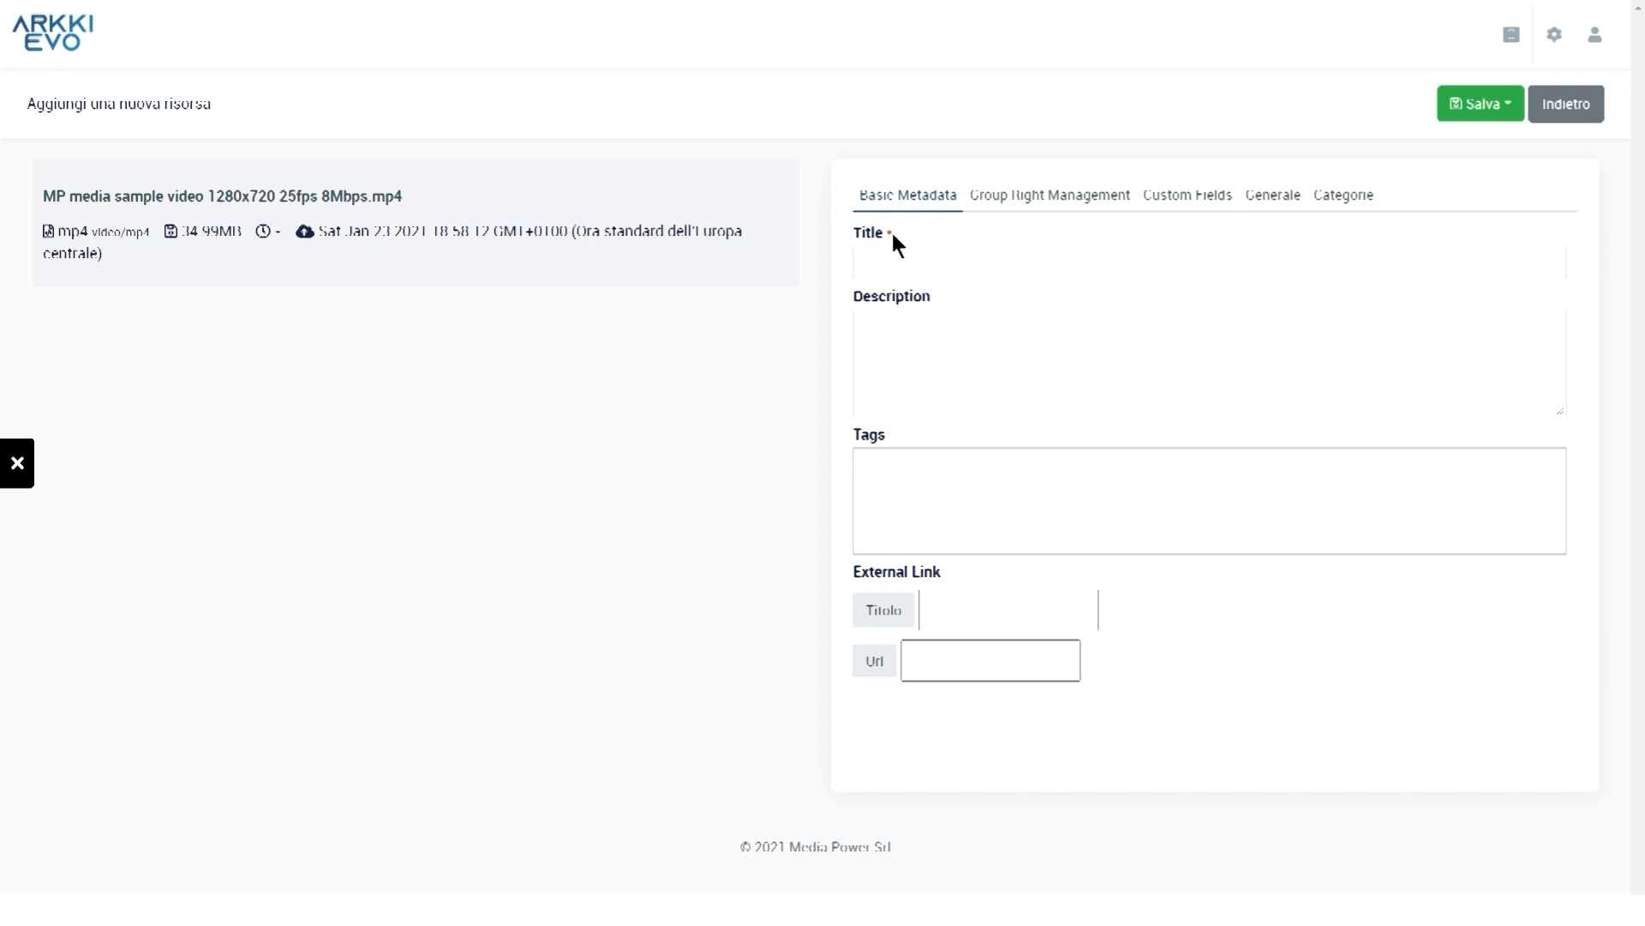
Set the new video's Stato to Pubblicato and upload it with Salva e continua
{"action": "key", "text": "ctrl"}
{"action": "left_click", "coordinate": [1273, 196]}
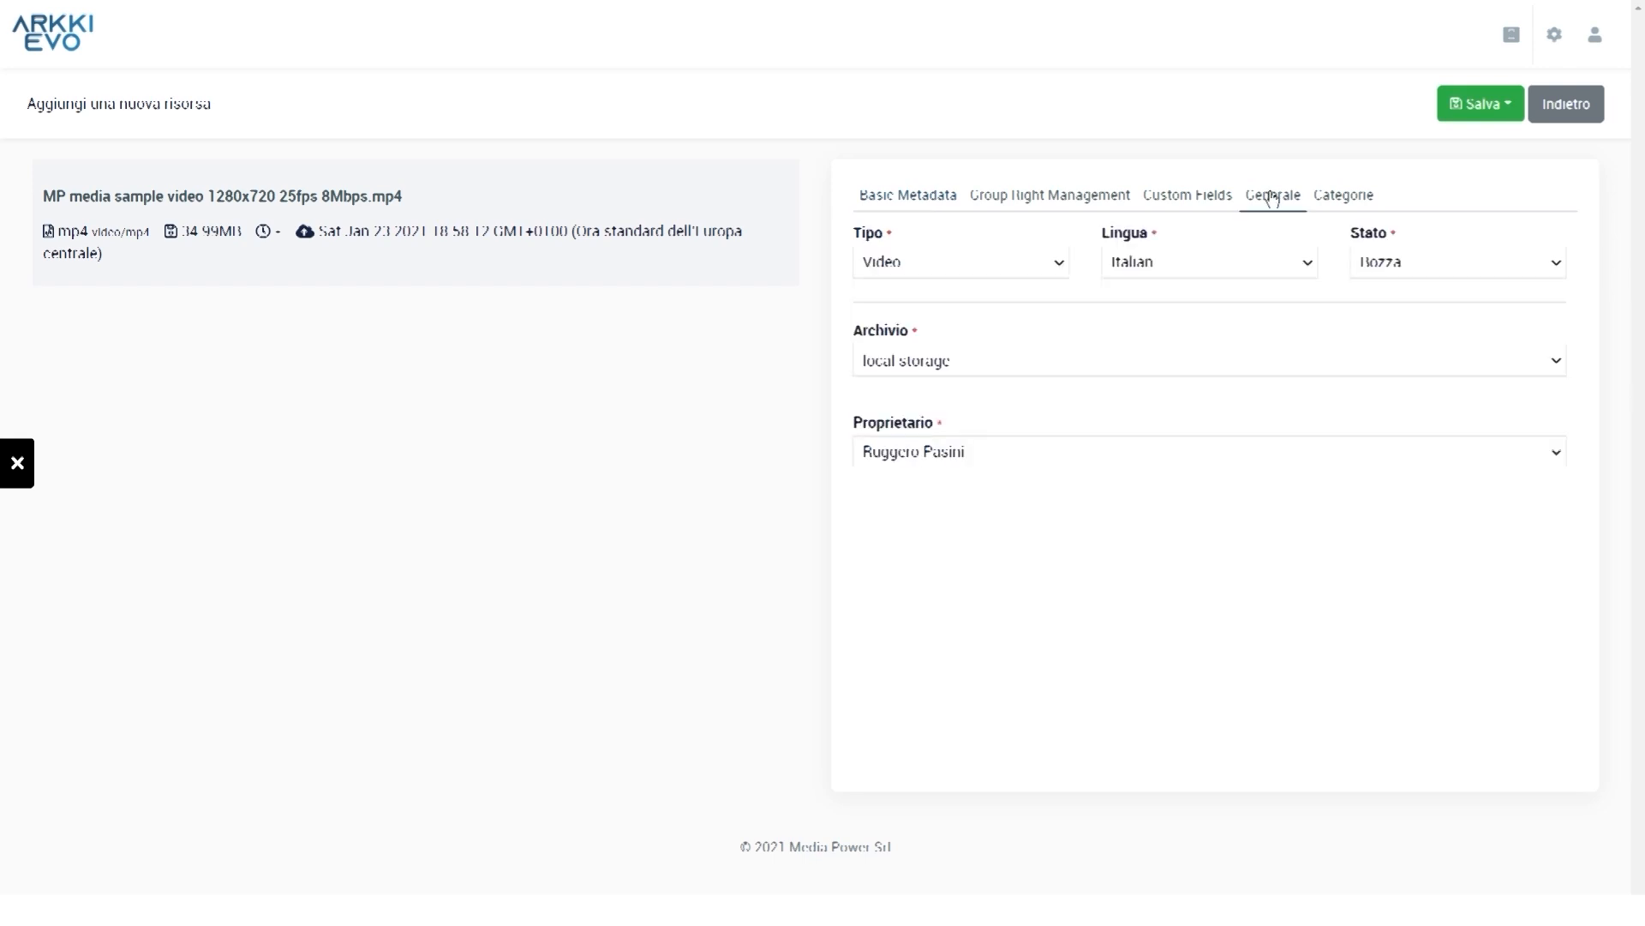
{"action": "left_click", "coordinate": [1433, 258]}
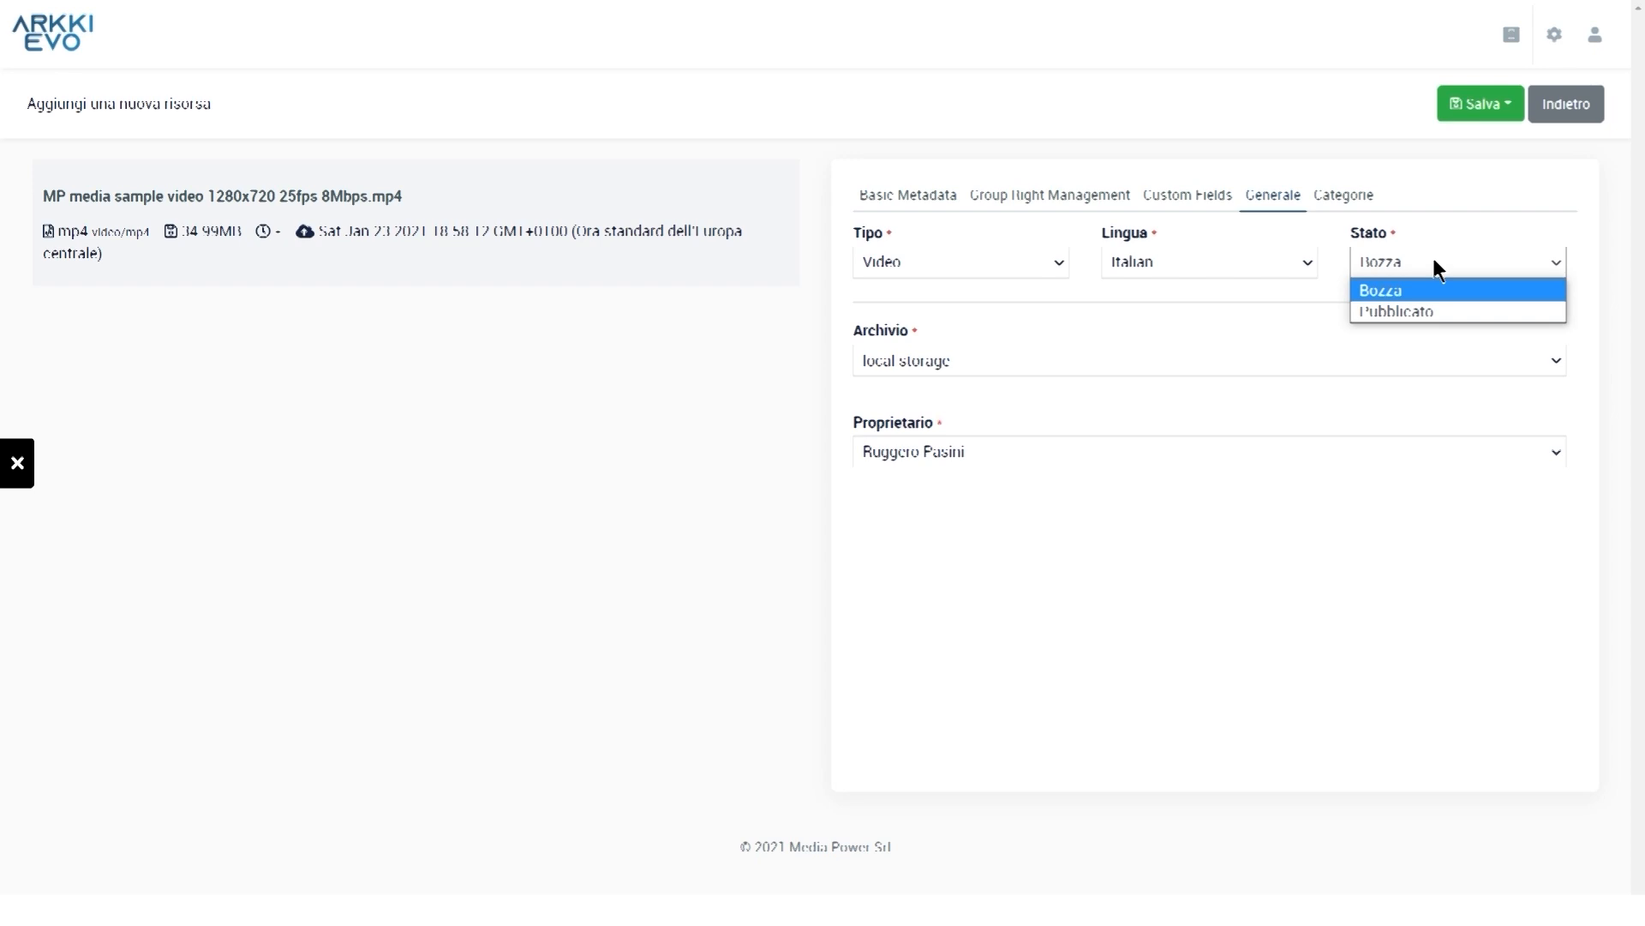
{"action": "left_click", "coordinate": [1402, 311]}
{"action": "left_click", "coordinate": [1503, 110]}
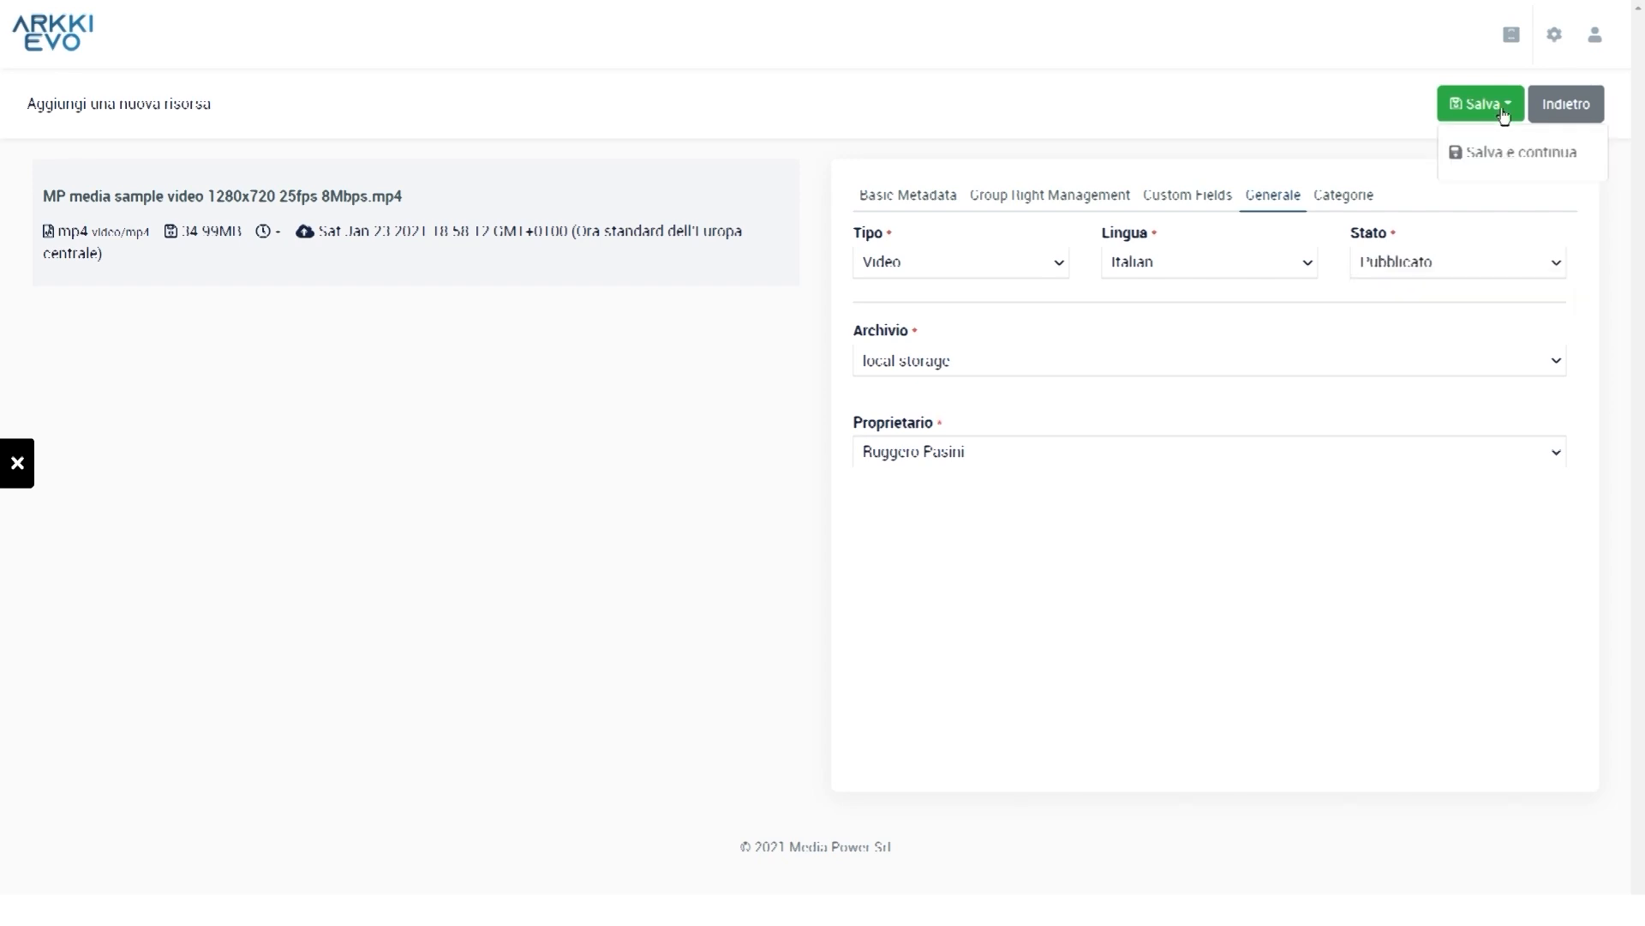
{"action": "left_click", "coordinate": [1489, 158]}
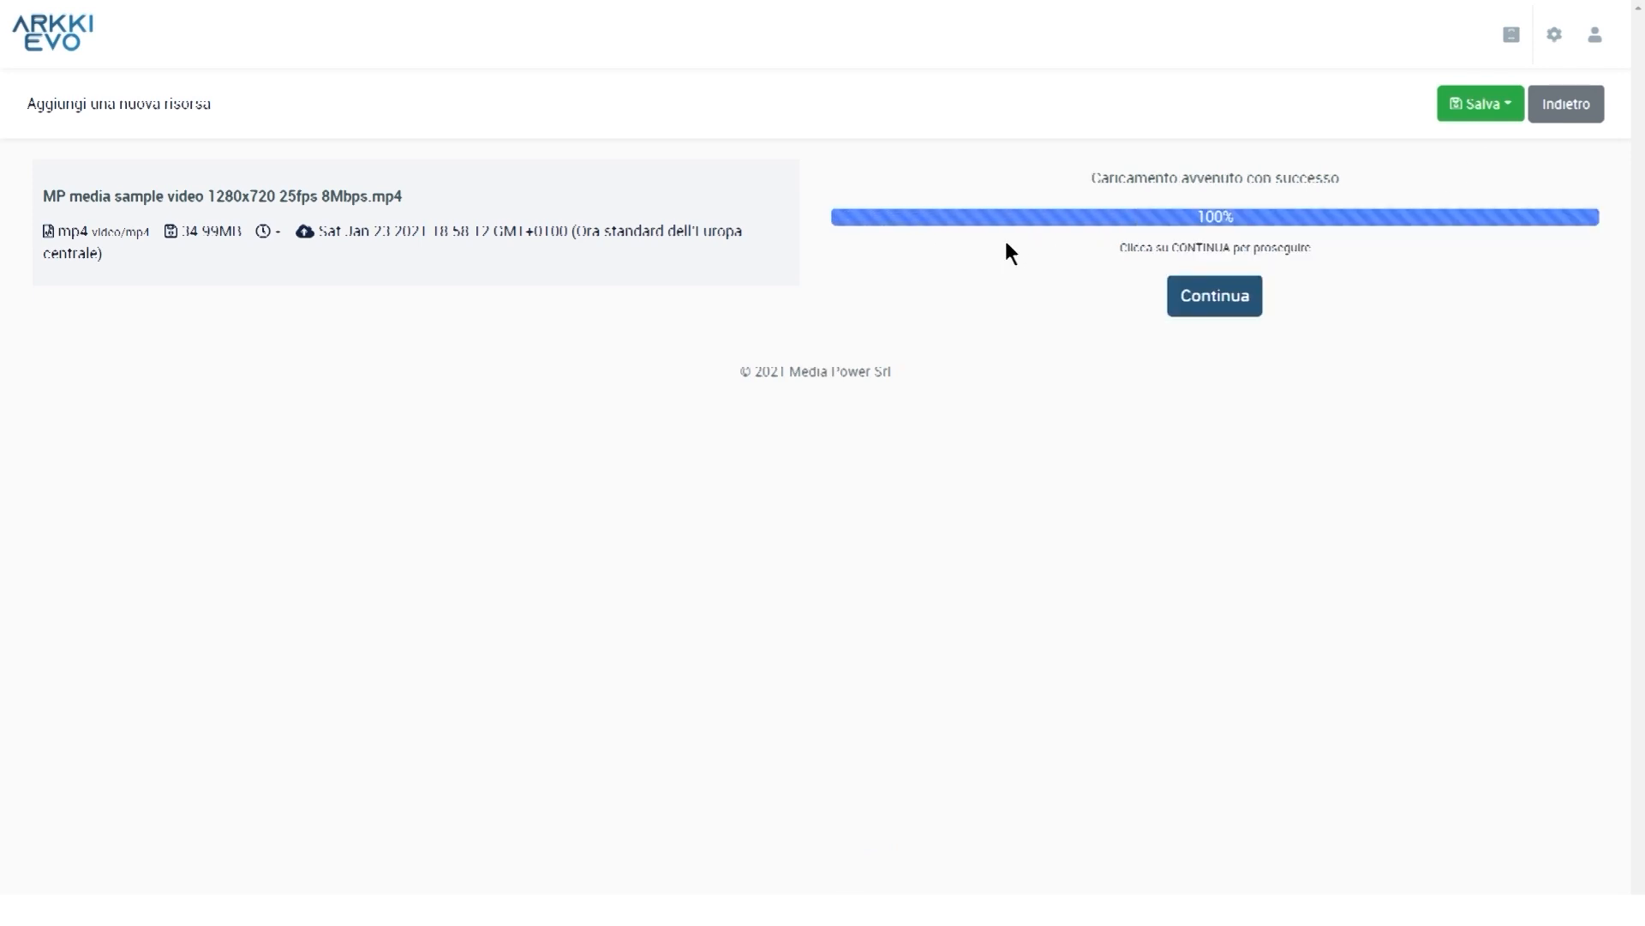
{"action": "left_click", "coordinate": [1192, 298]}
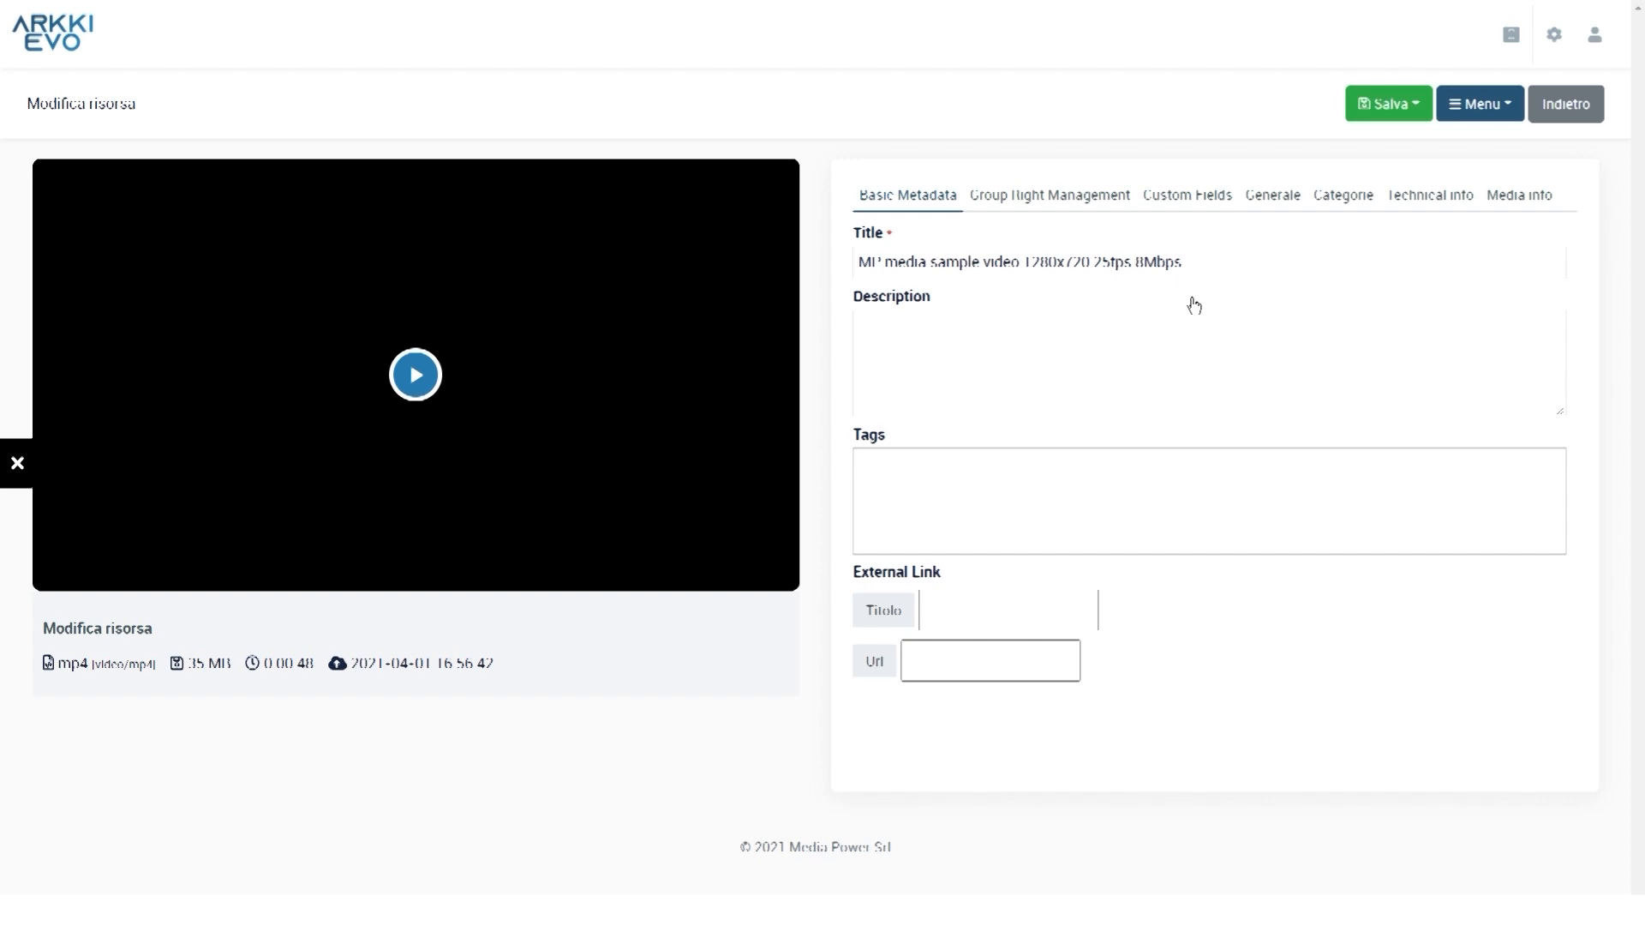
Publish the uploaded sample video, returning to the 27-item Catalogo
{"action": "left_click", "coordinate": [1408, 110]}
{"action": "left_click", "coordinate": [1412, 110]}
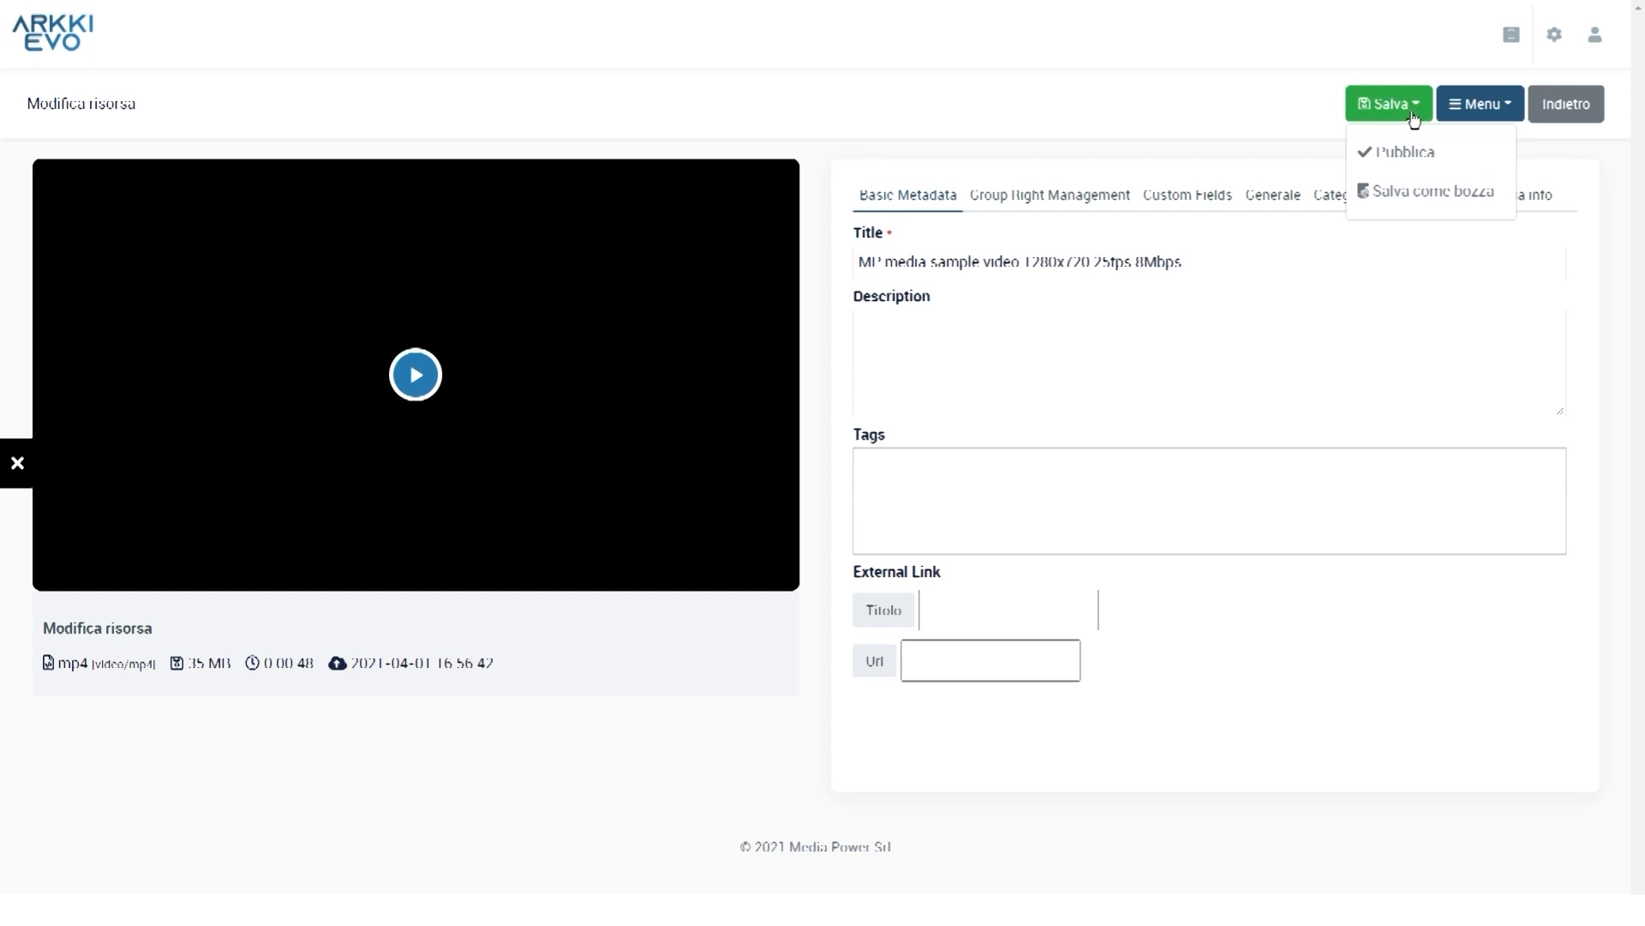
{"action": "left_click", "coordinate": [1432, 155]}
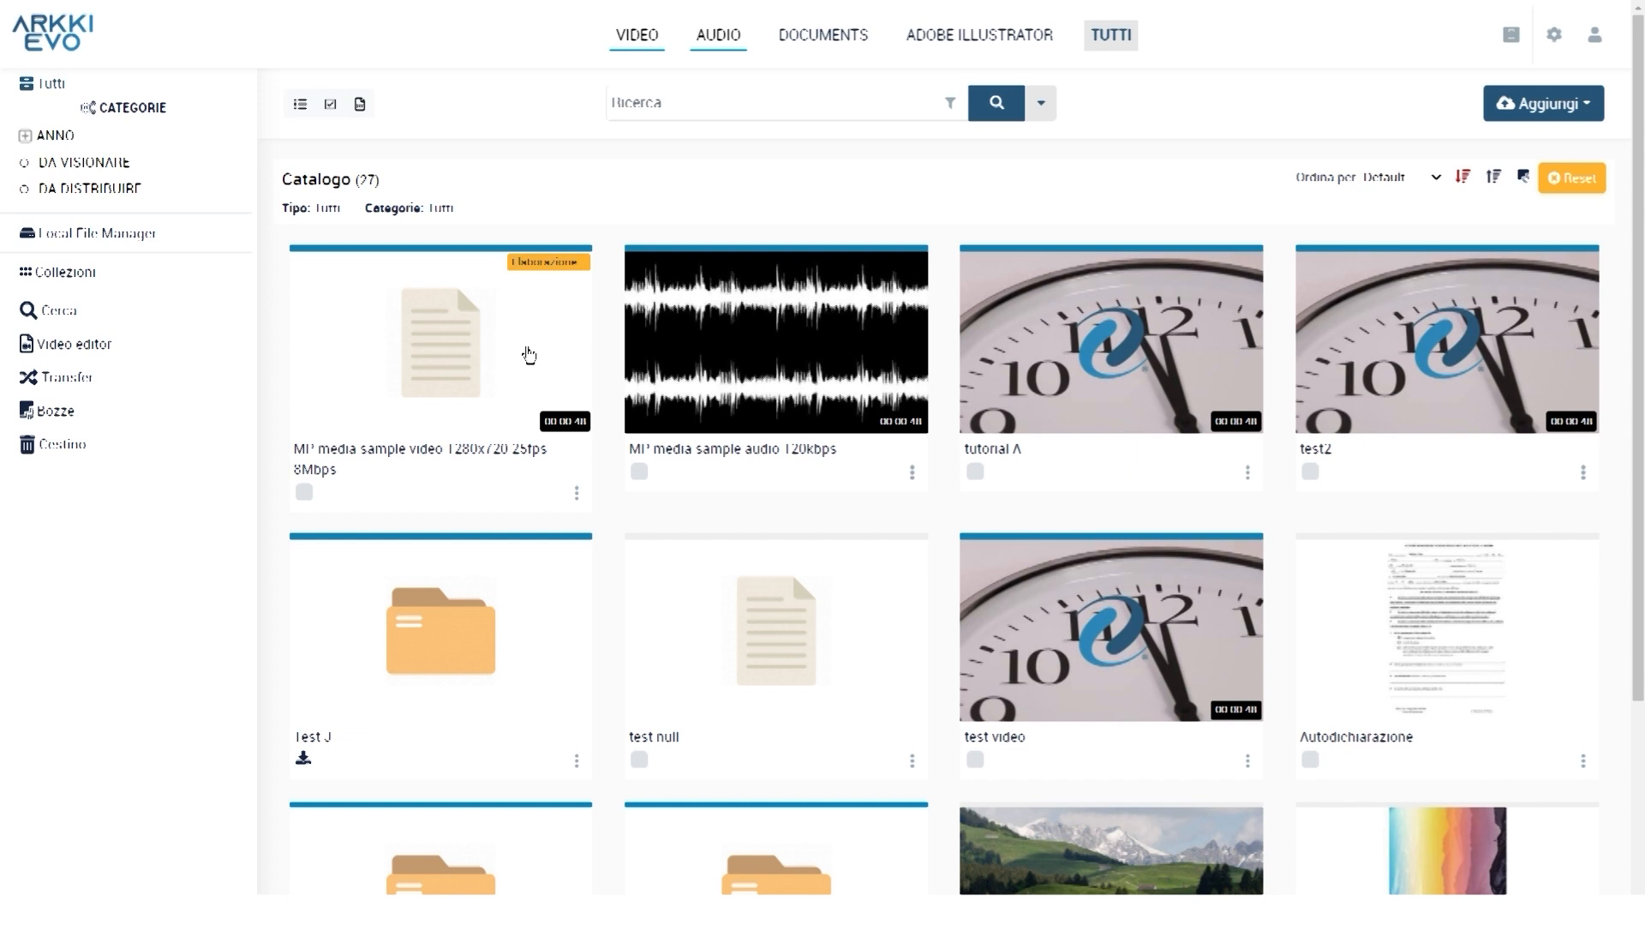
Choose Aggiungi > Upload multiplo to reach the multiple-upload page
{"action": "left_click", "coordinate": [1543, 102]}
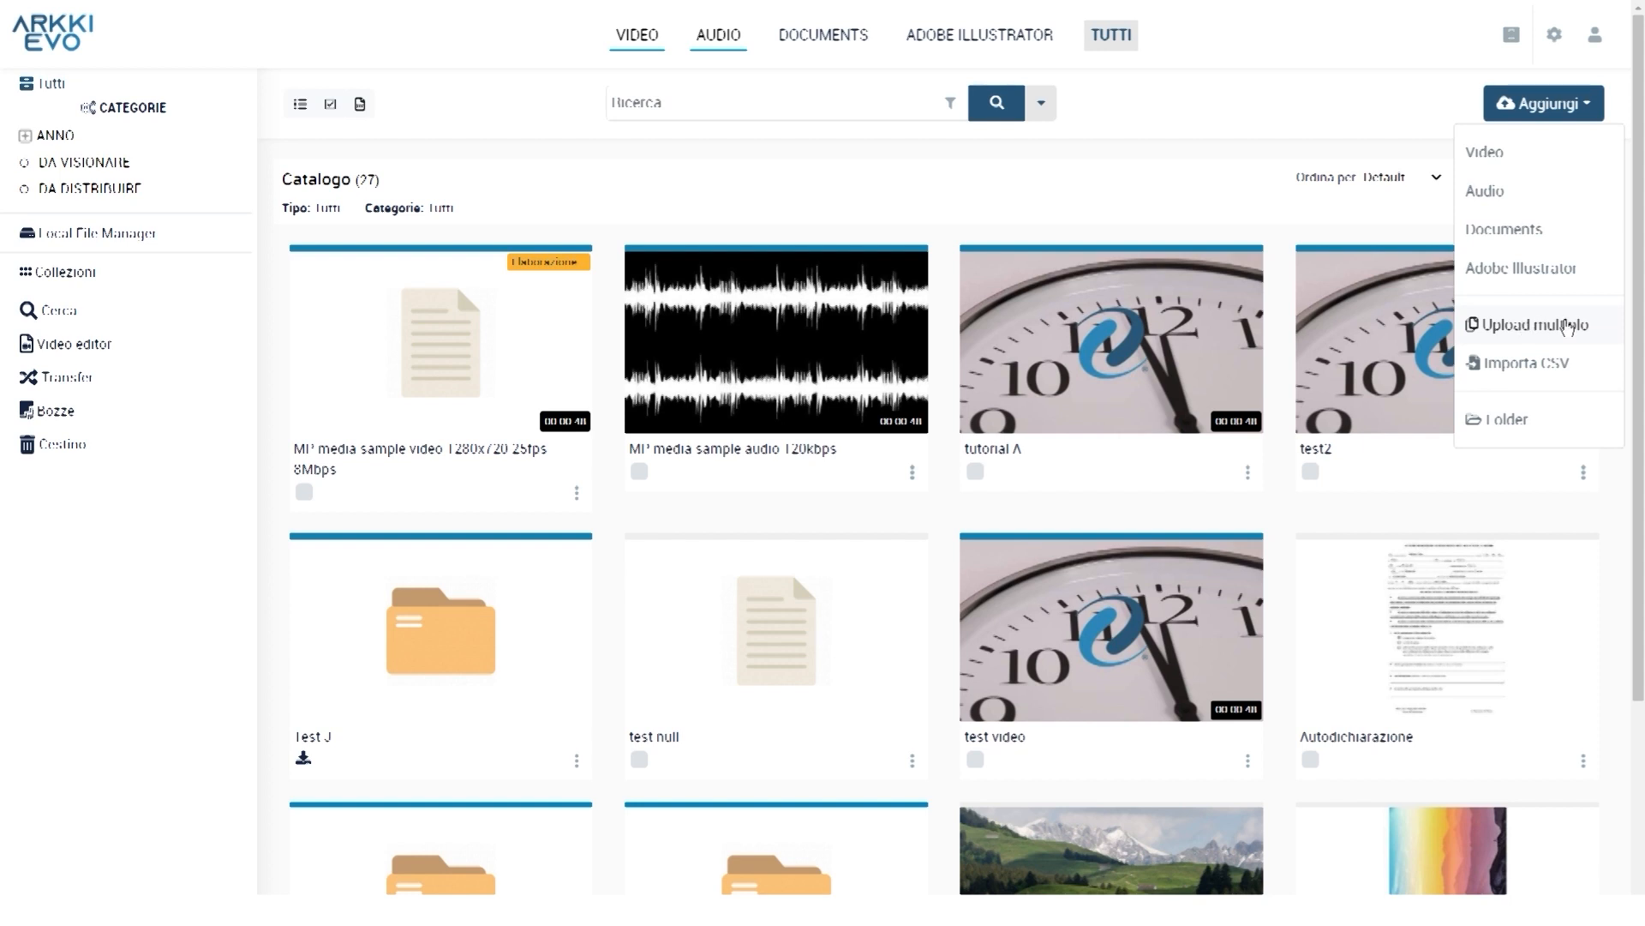
{"action": "left_click", "coordinate": [1567, 327]}
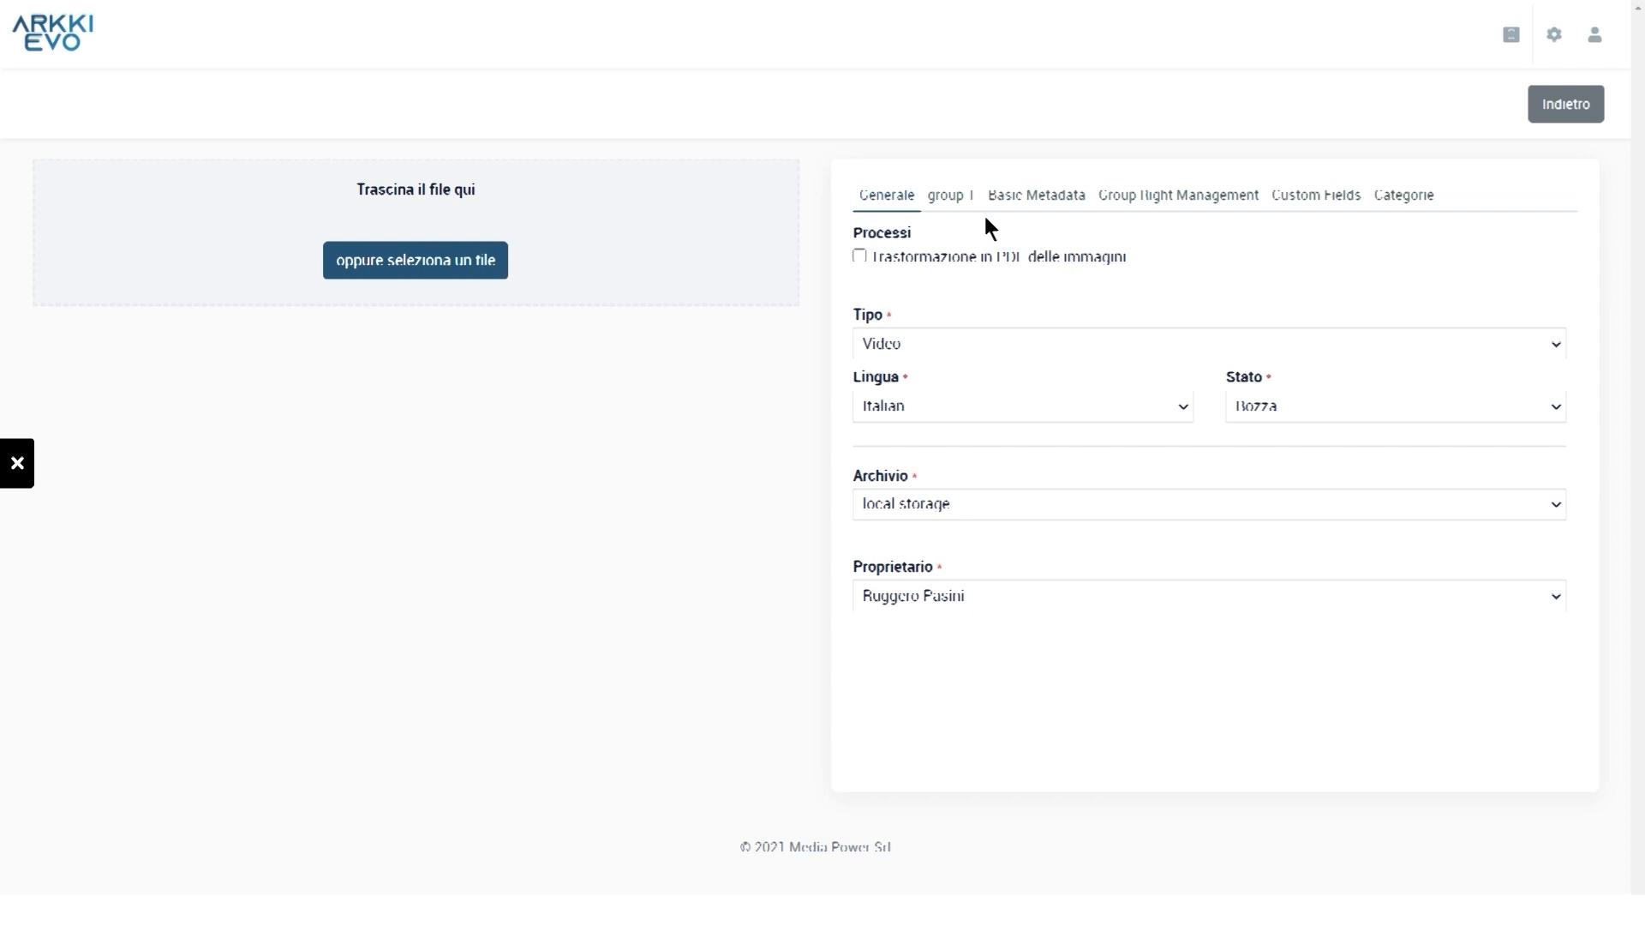
Enter 'test multiplo' as the upload title and start choosing the sample video files
{"action": "left_click", "coordinate": [909, 341]}
{"action": "left_click", "coordinate": [911, 335]}
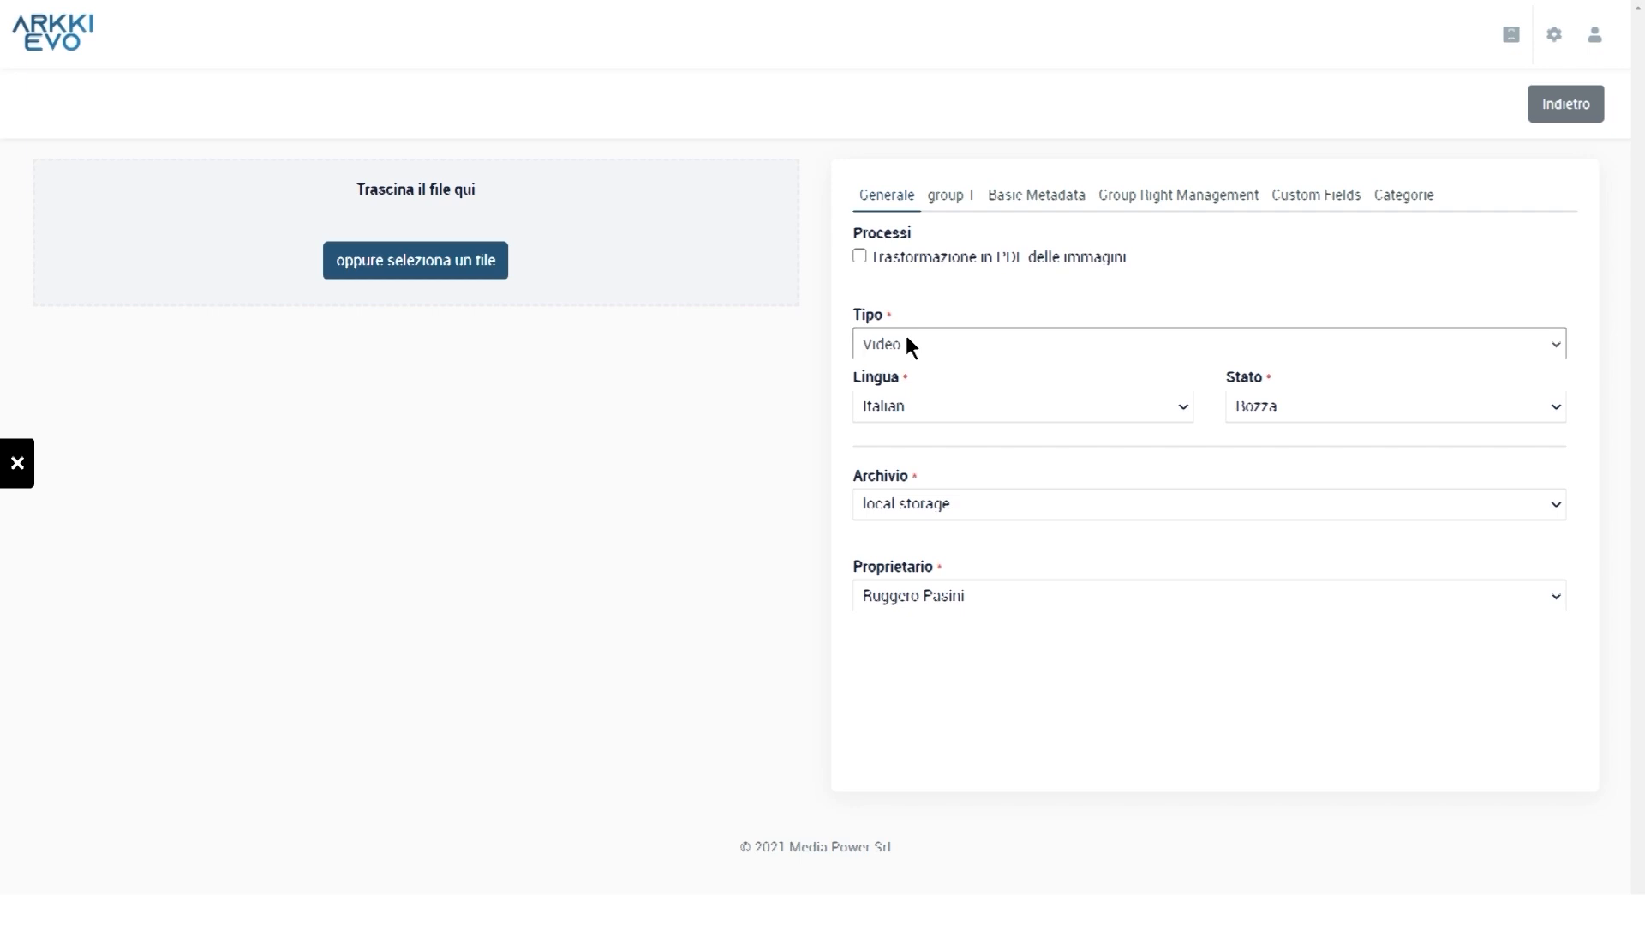
{"action": "left_click", "coordinate": [1035, 196]}
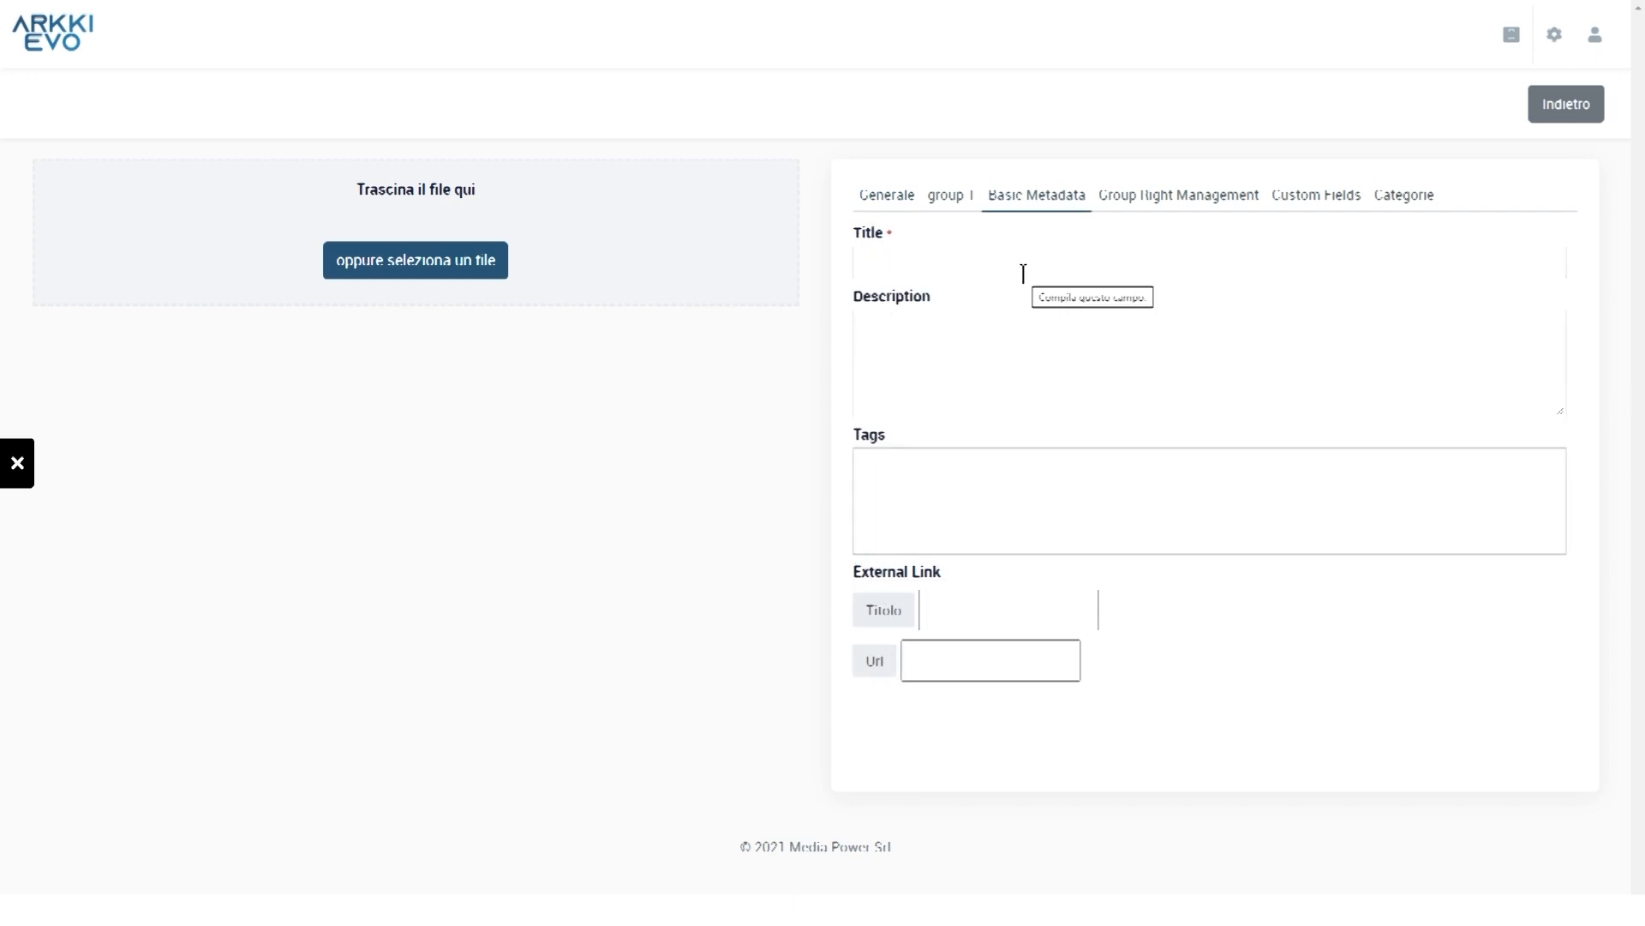
{"action": "left_click", "coordinate": [1023, 273]}
{"action": "type", "text": "test multiplo"}
{"action": "left_click", "coordinate": [440, 259]}
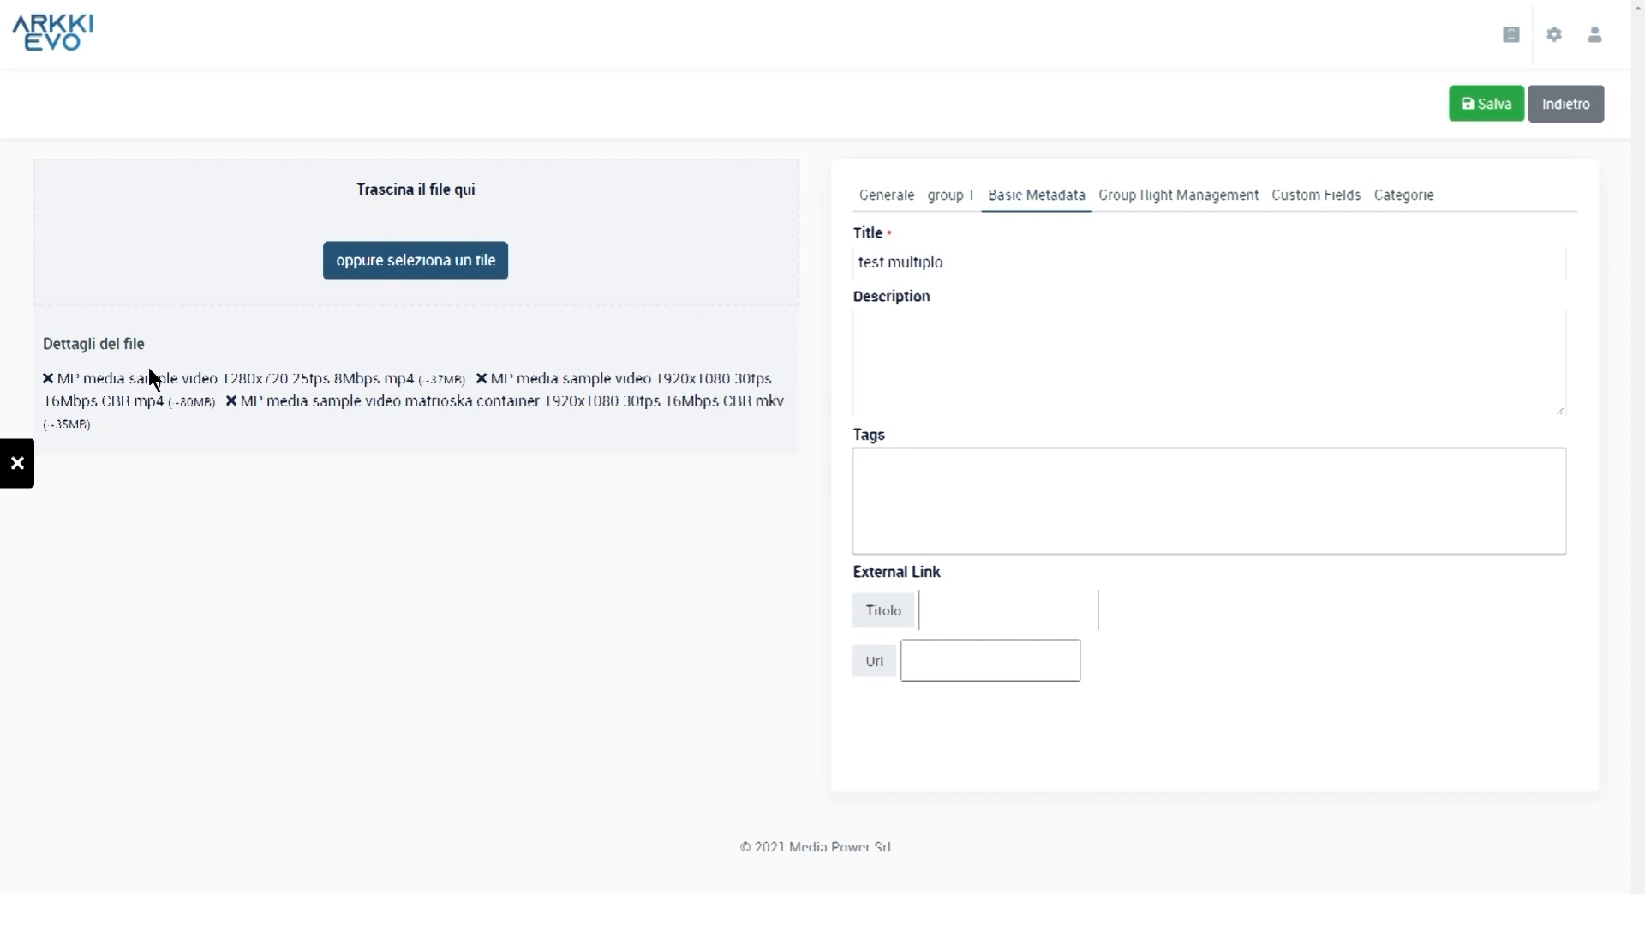
Pick the three sample videos, save to upload them to 100%, and continue to the catalog
{"action": "left_click", "coordinate": [49, 380]}
{"action": "left_click", "coordinate": [229, 400]}
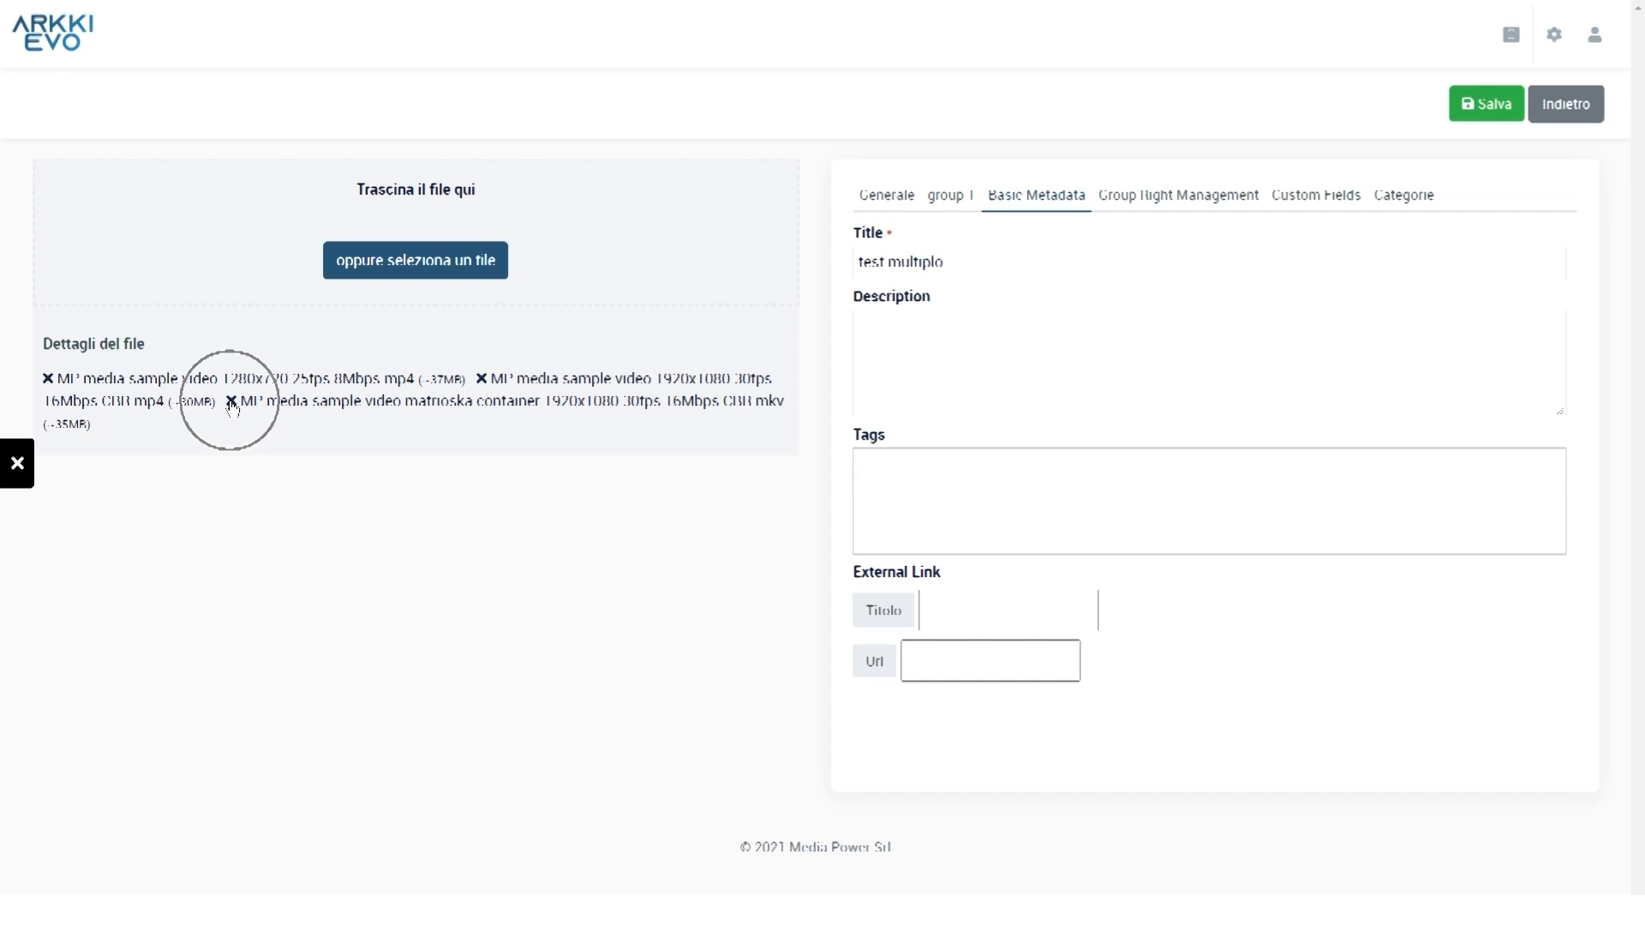
{"action": "left_click", "coordinate": [482, 379]}
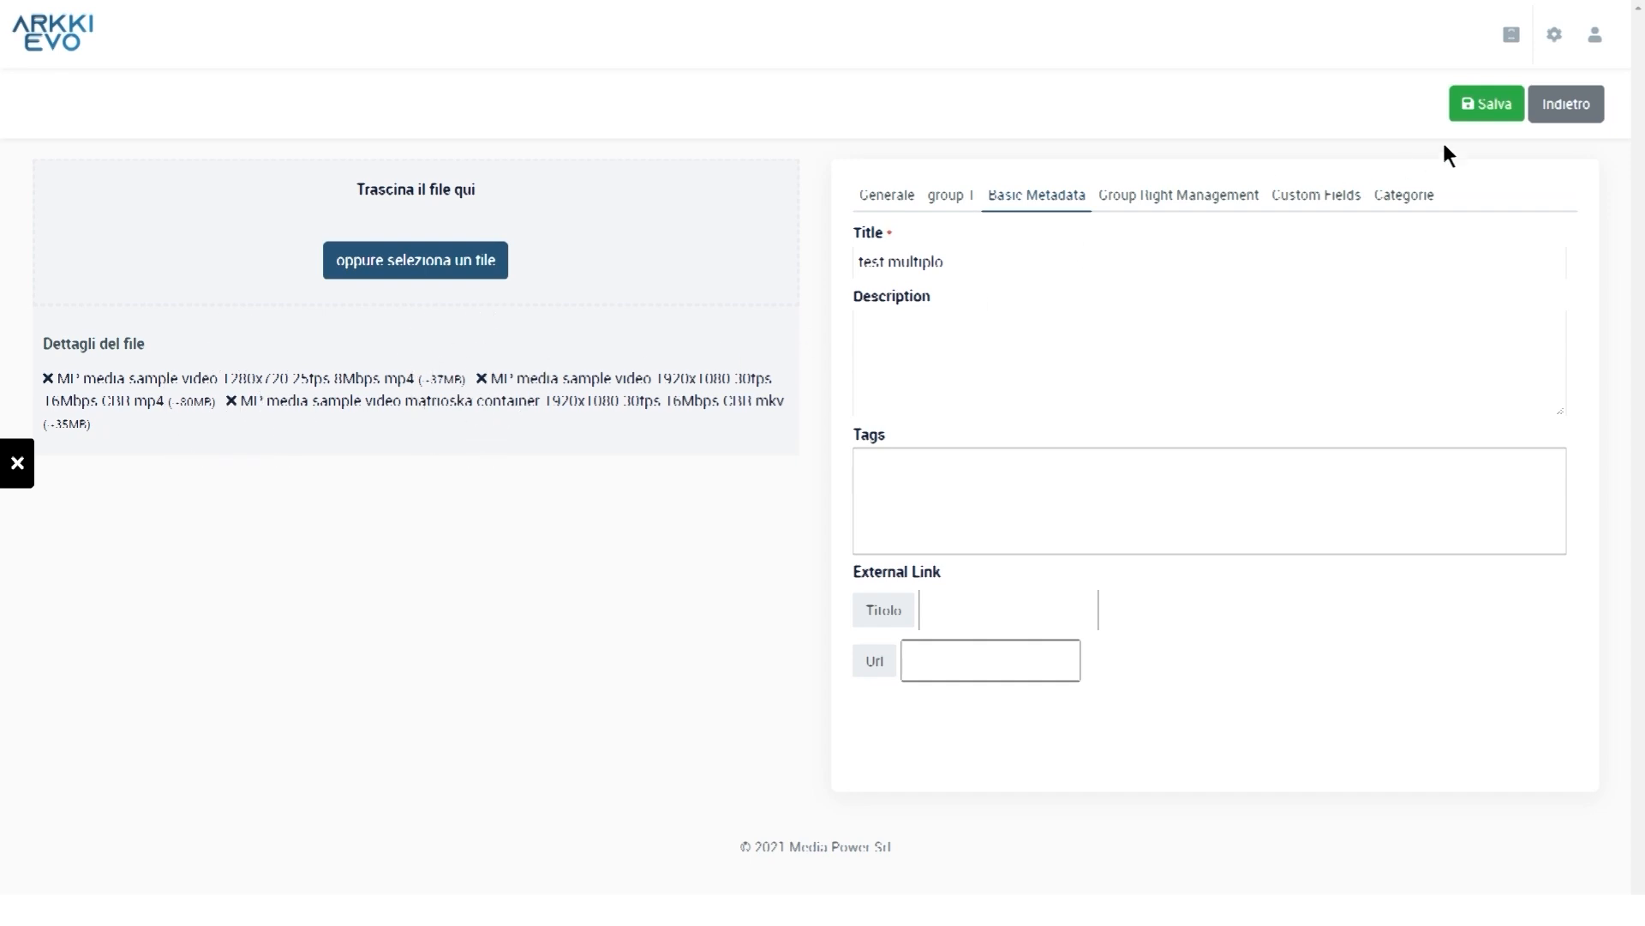
{"action": "left_click", "coordinate": [1496, 106]}
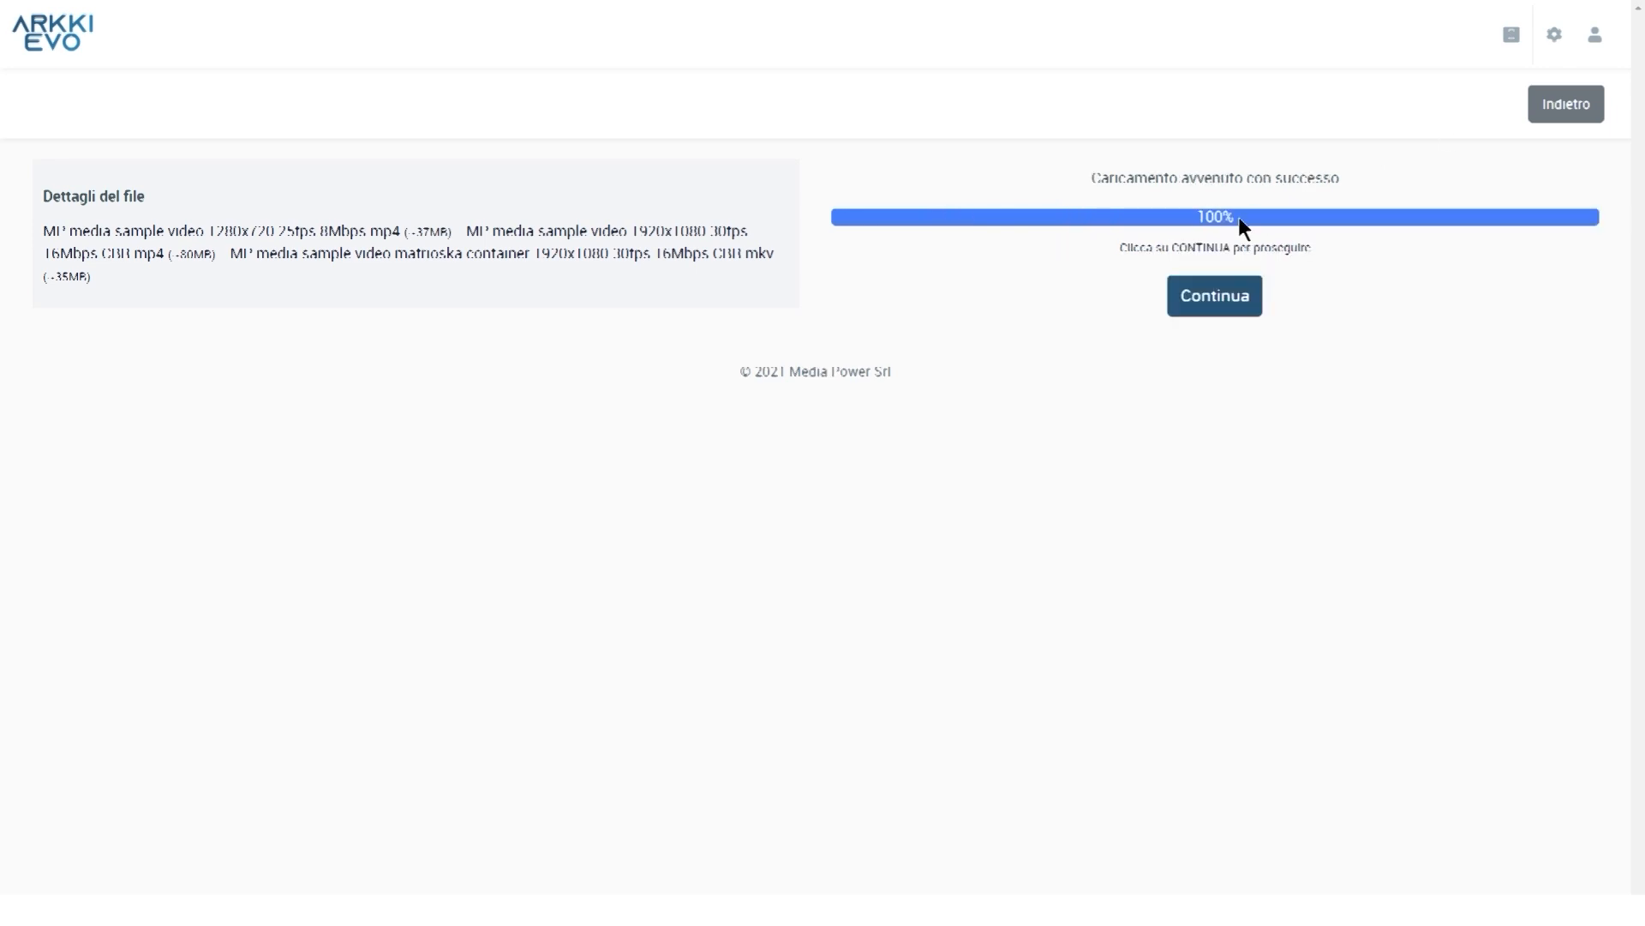
{"action": "left_click", "coordinate": [1232, 292]}
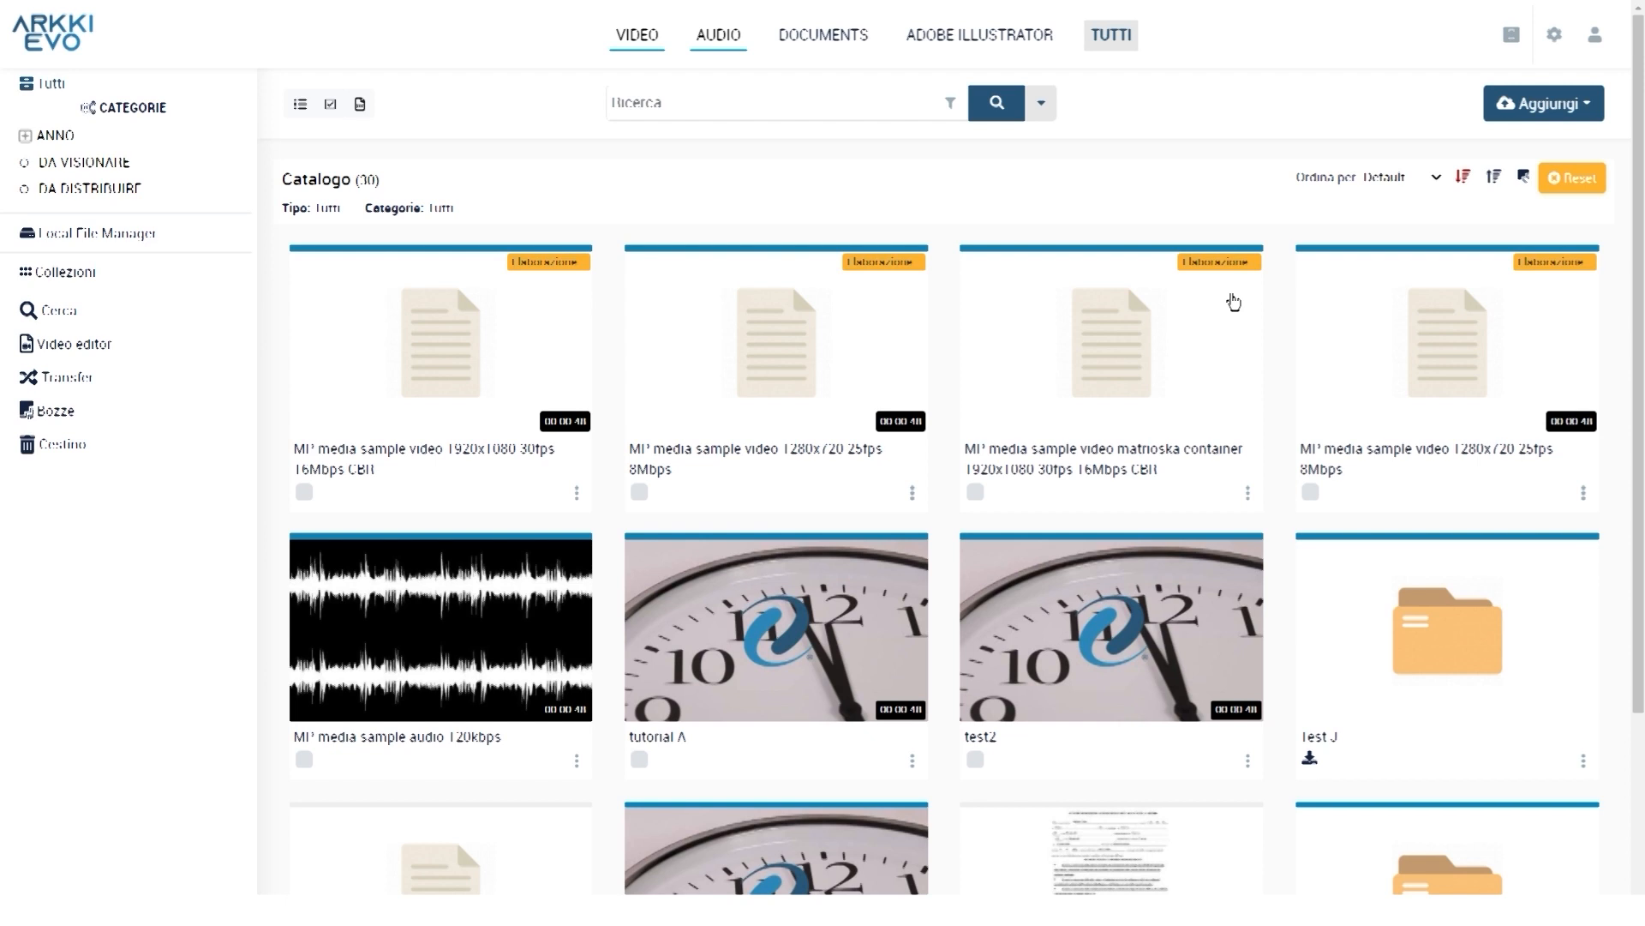
Open the Aggiungi dropdown of things to add to the catalog
{"action": "left_click", "coordinate": [1555, 102]}
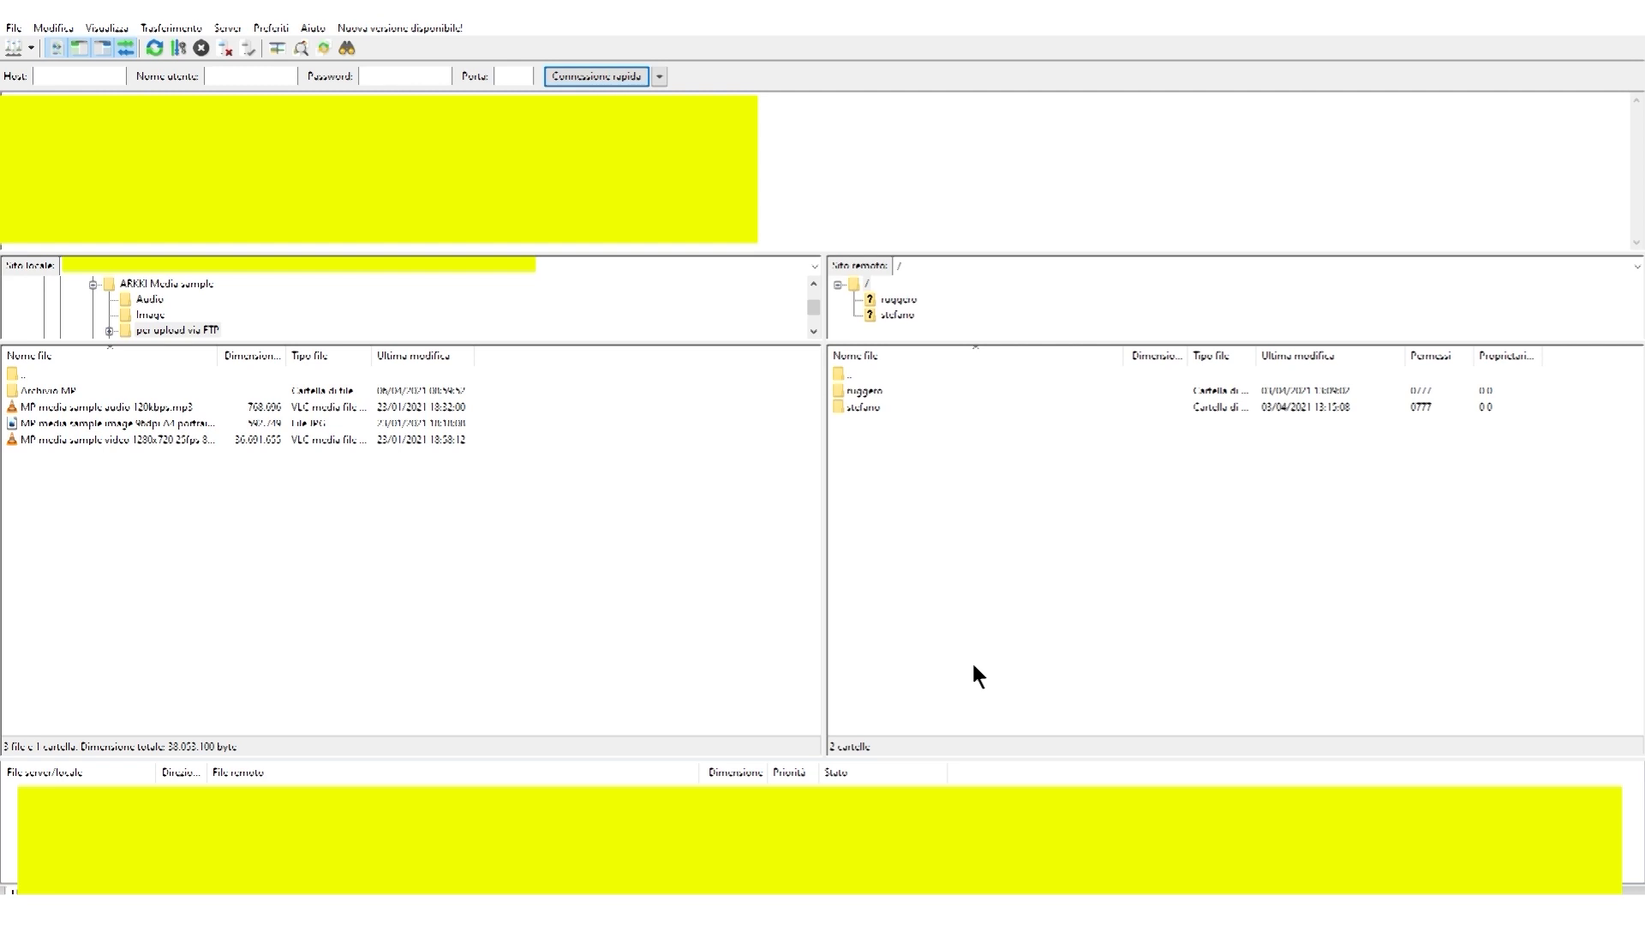
Drag the three local sample files, then the Archivio MP folder, onto the server's user folder
{"action": "left_click_drag", "start_coordinate": [194, 490], "coordinate": [84, 405]}
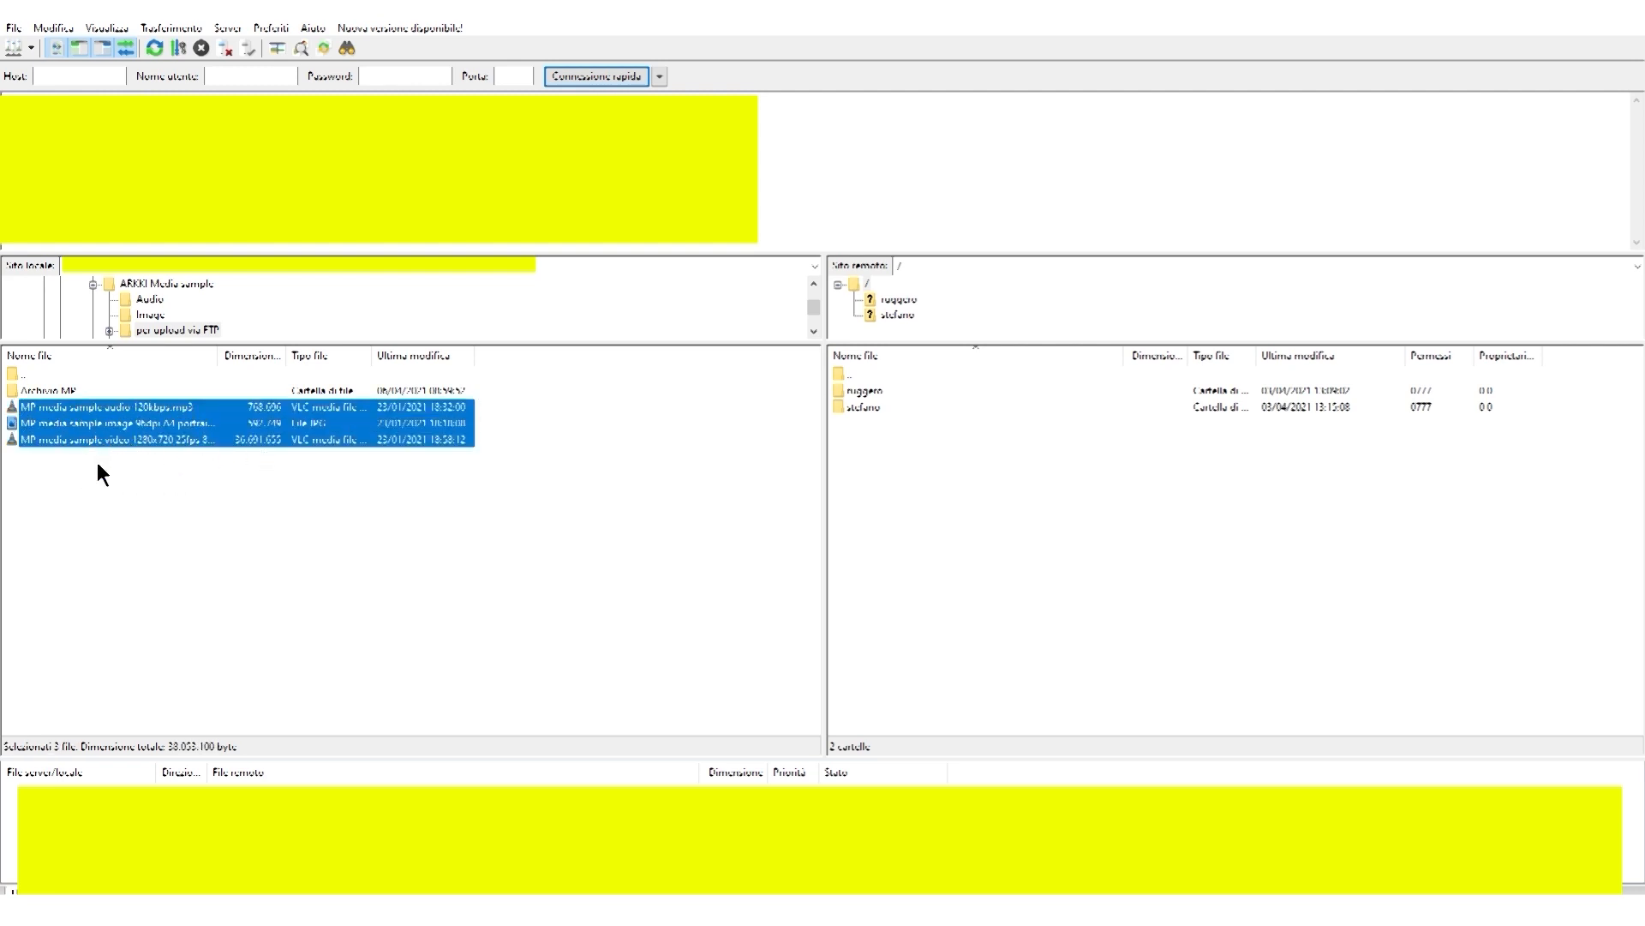
{"action": "left_click_drag", "start_coordinate": [99, 414], "coordinate": [874, 397]}
{"action": "left_click", "coordinate": [26, 392]}
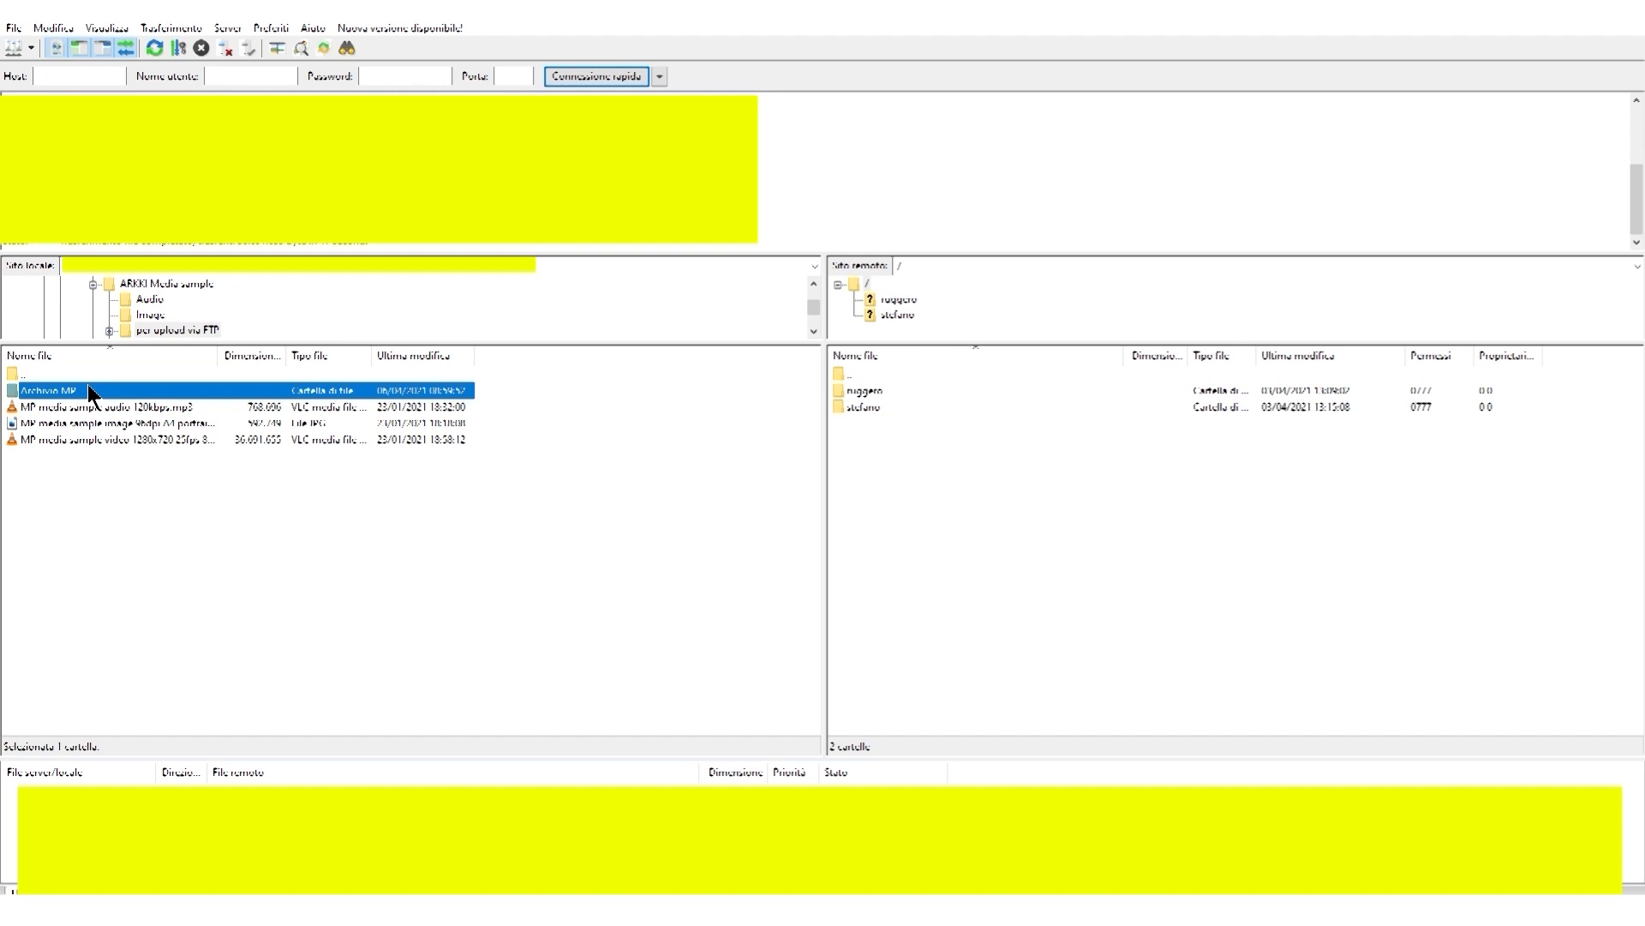
{"action": "left_click_drag", "start_coordinate": [12, 395], "coordinate": [876, 392]}
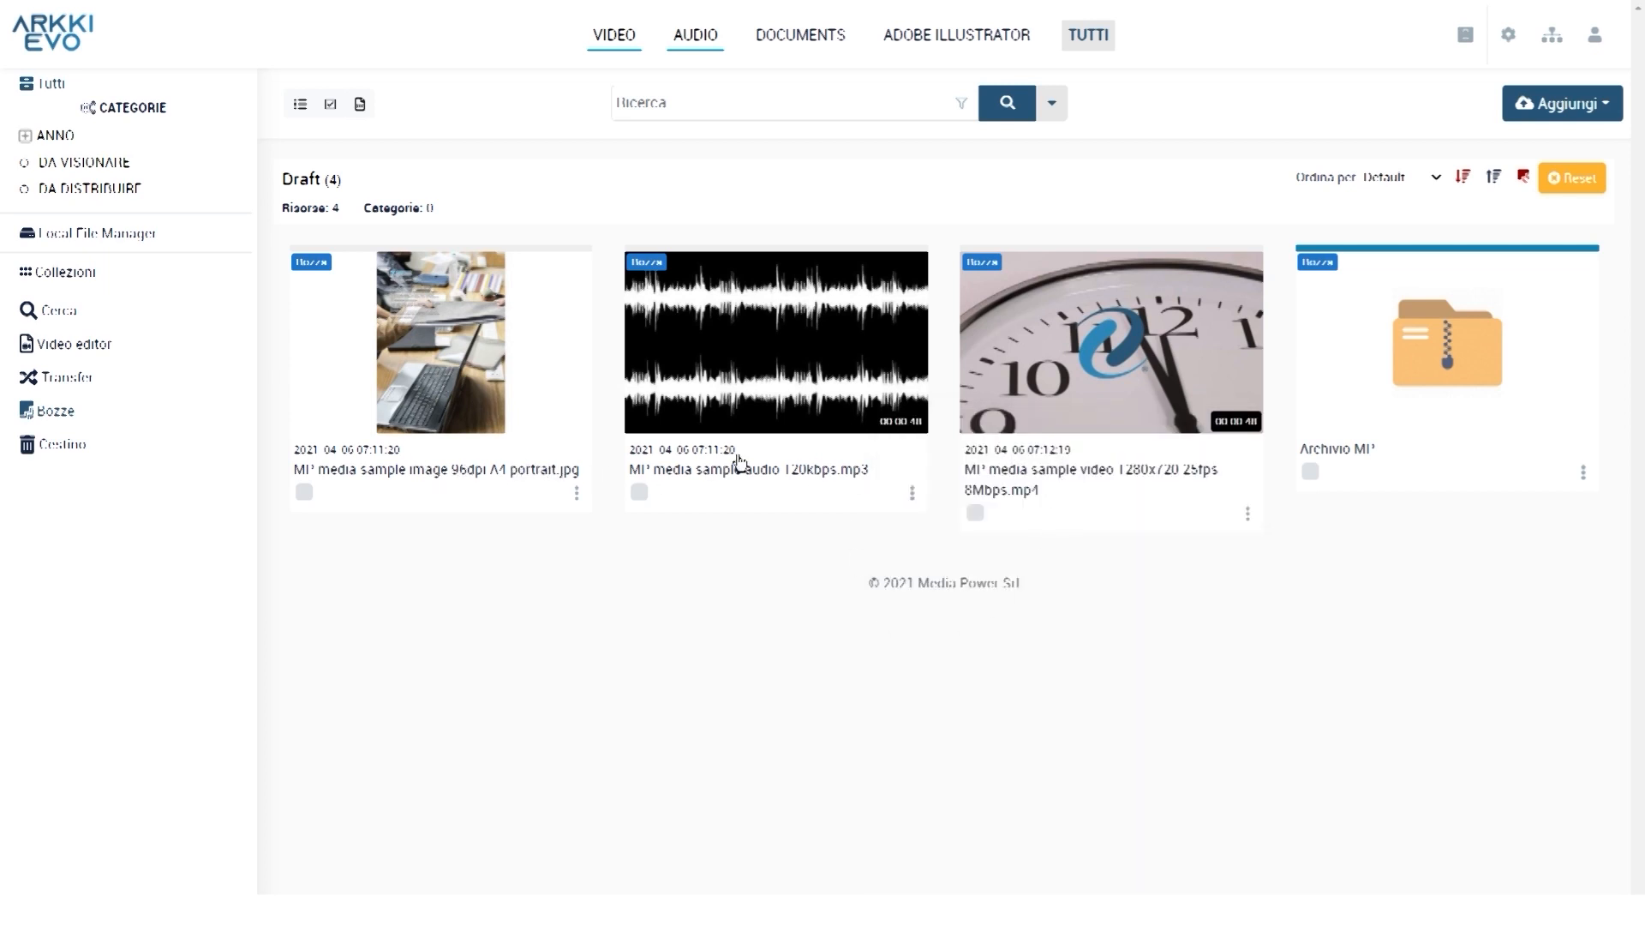
Open the Archivio MI³ draft's detail page from among the four drafts in Bozze
{"action": "mouse_move", "coordinate": [496, 451]}
{"action": "left_click", "coordinate": [576, 492]}
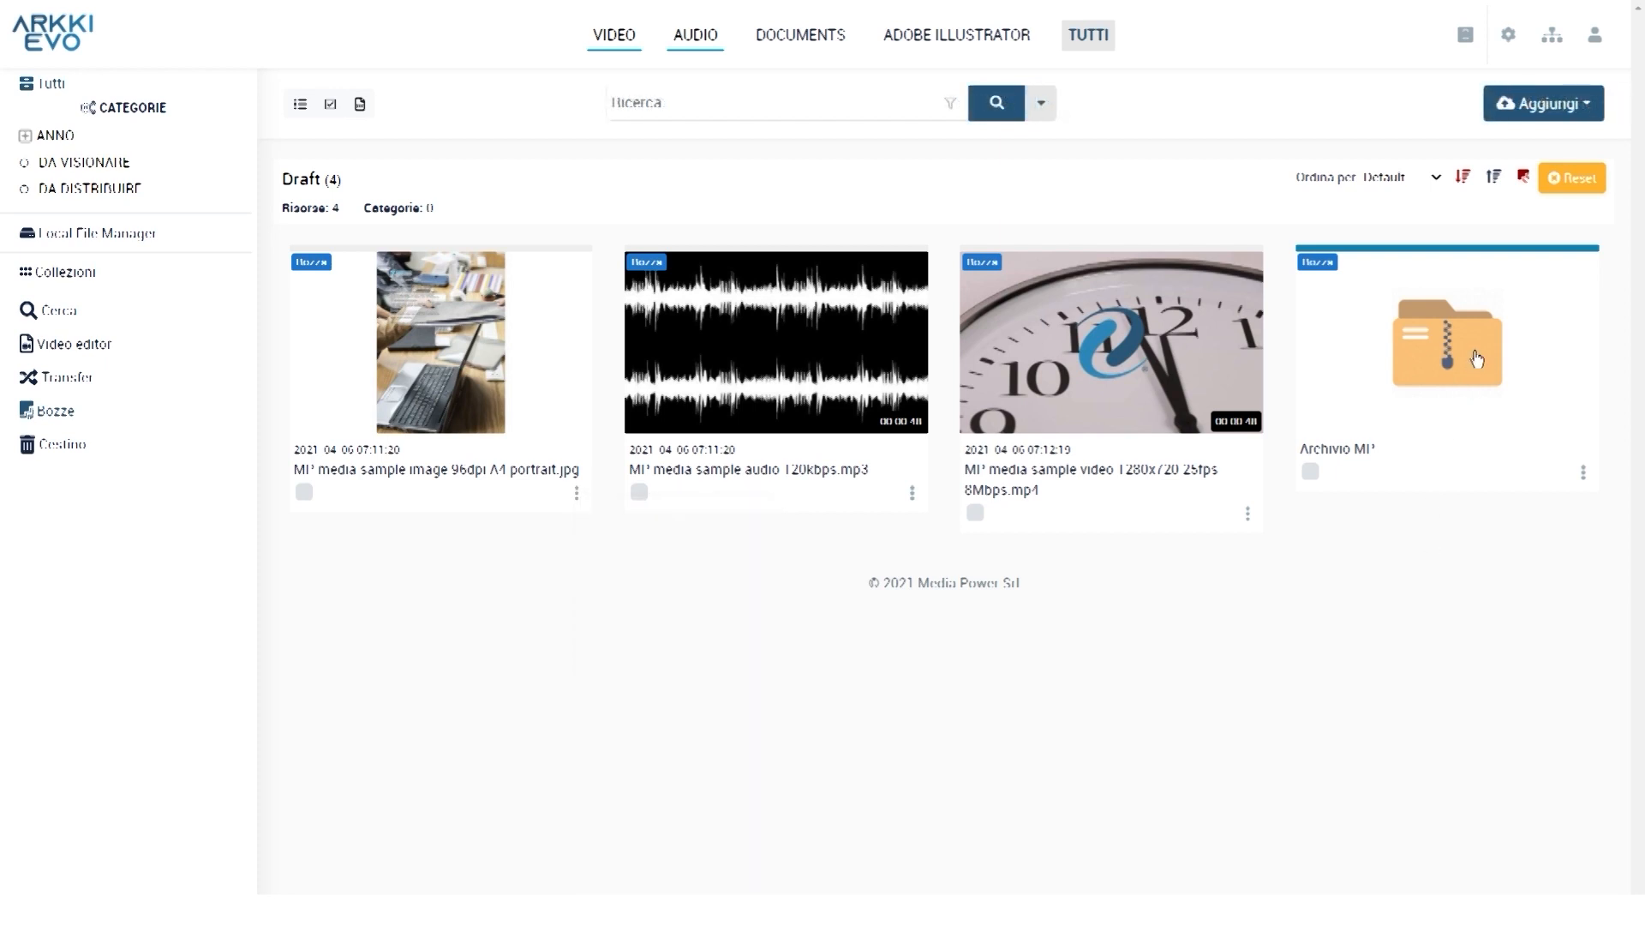
{"action": "left_click", "coordinate": [1464, 361]}
{"action": "left_click", "coordinate": [1467, 369]}
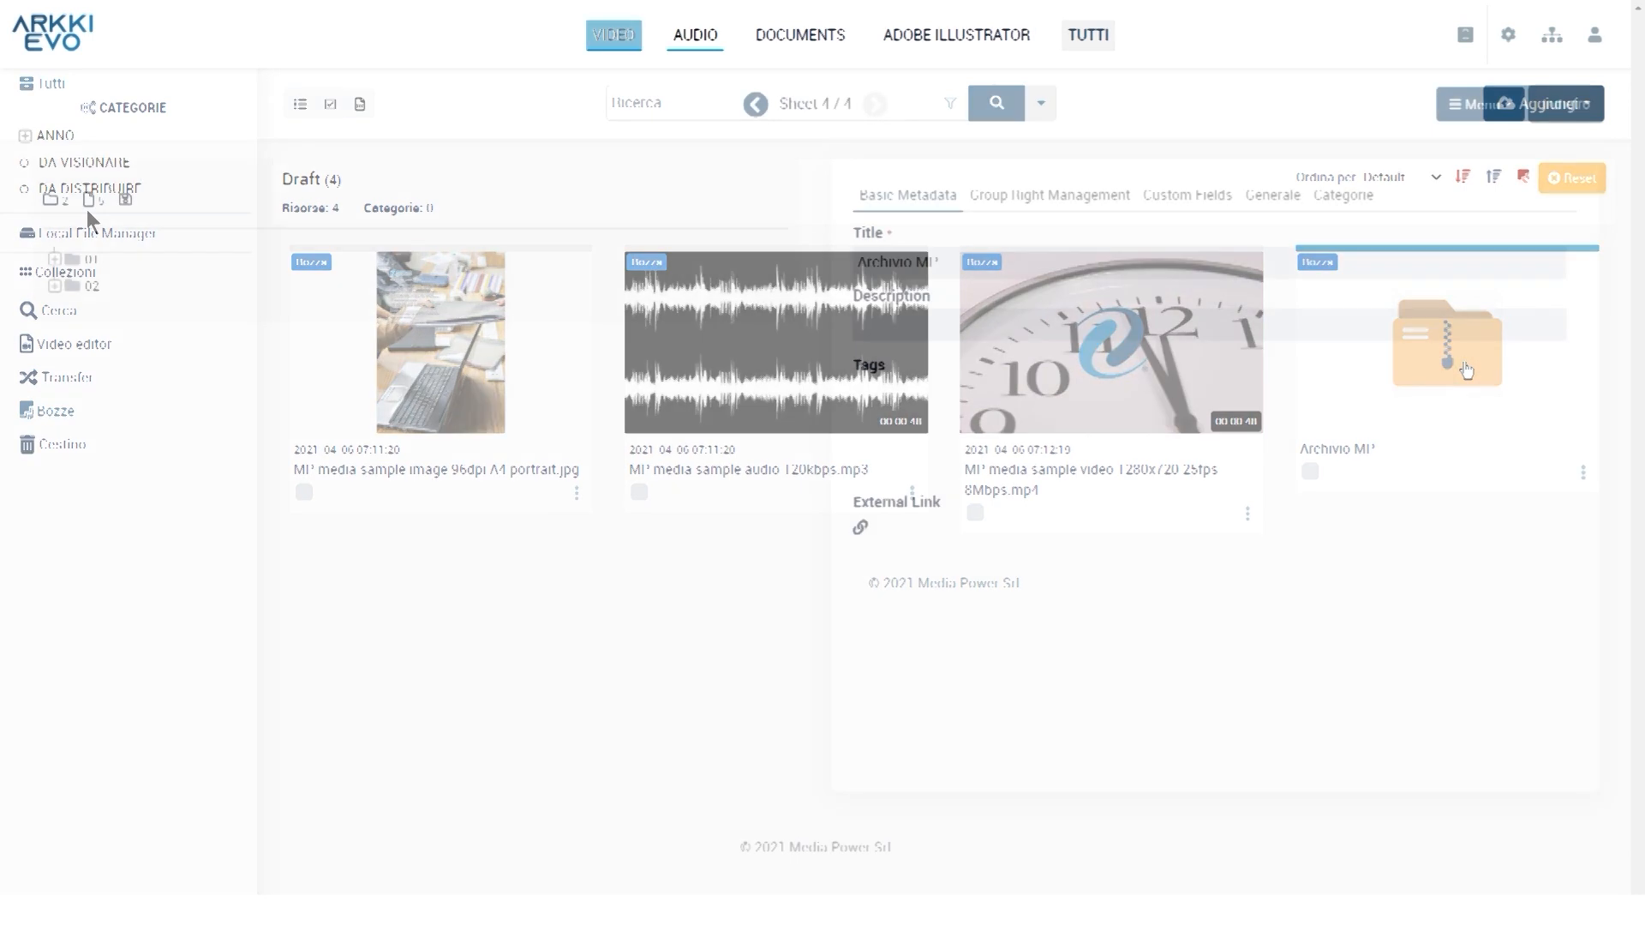
Expand archive folders 01 and 02 to view their files
{"action": "left_click", "coordinate": [55, 258]}
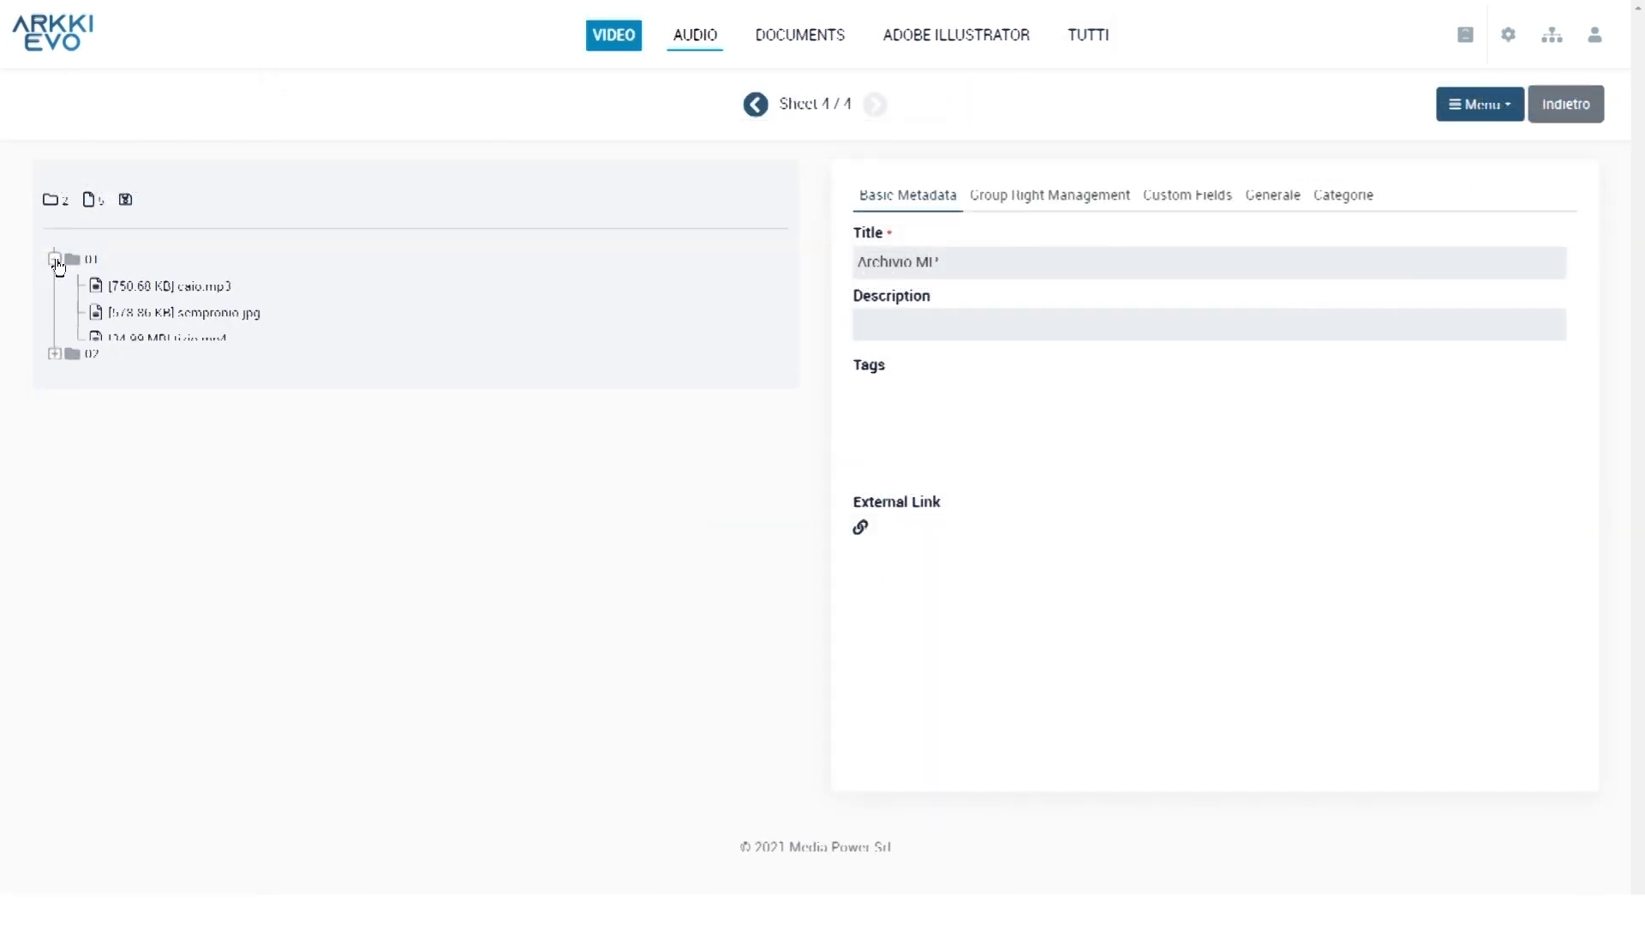
{"action": "left_click", "coordinate": [54, 366]}
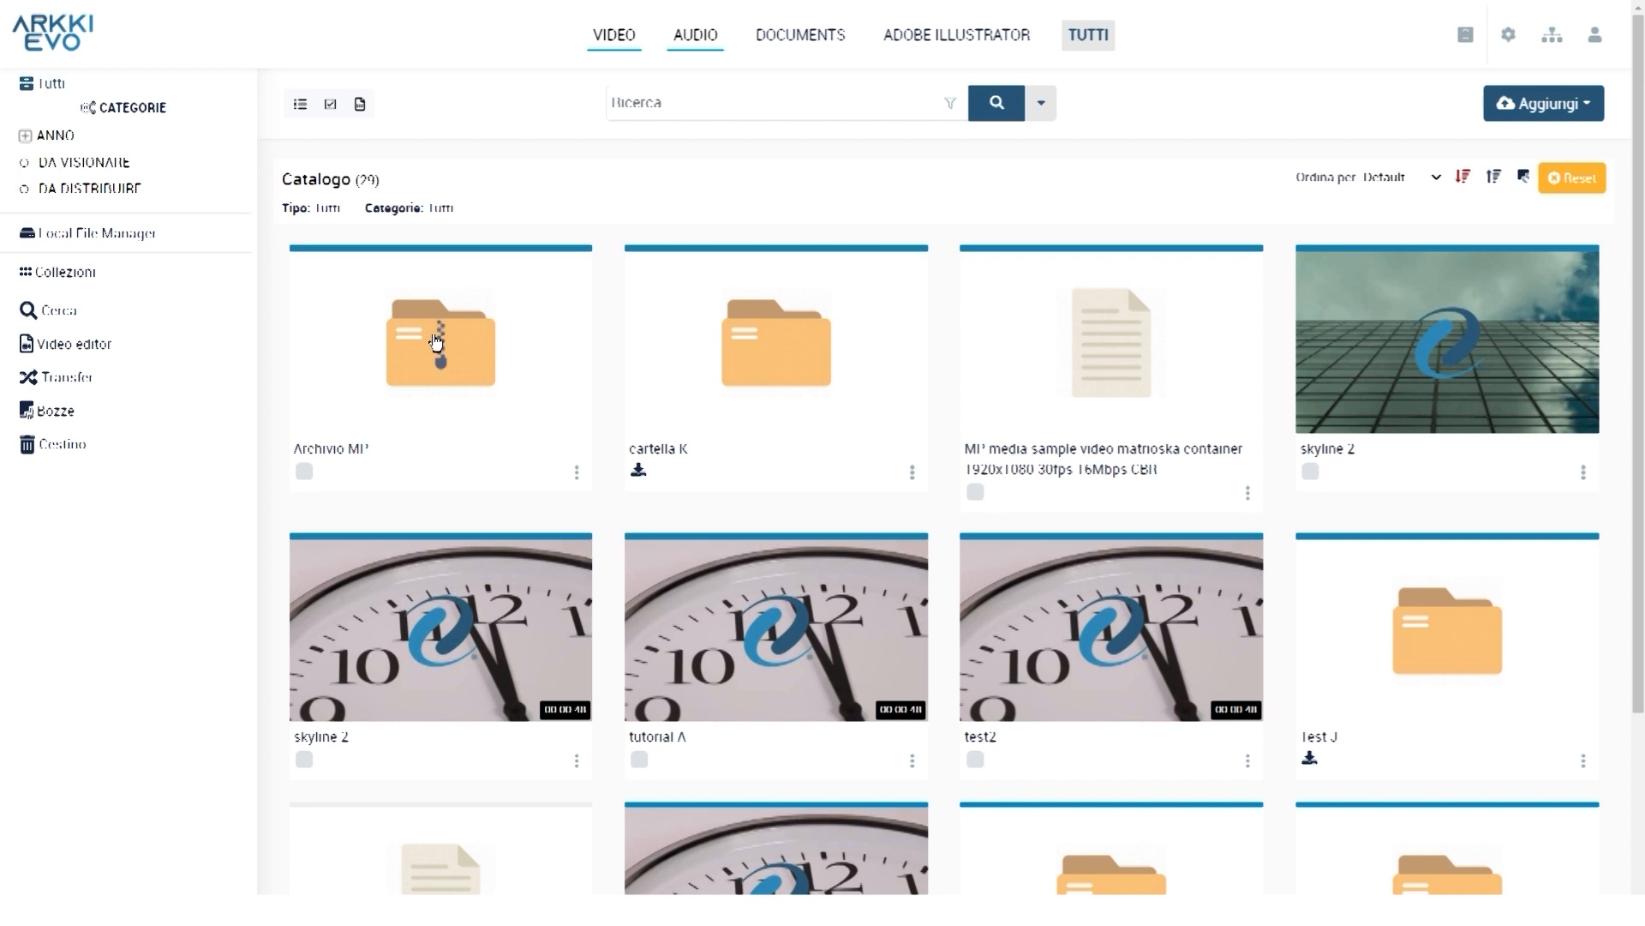
Run an advanced Generale search for archive file name 'caio'
{"action": "left_click", "coordinate": [1044, 107]}
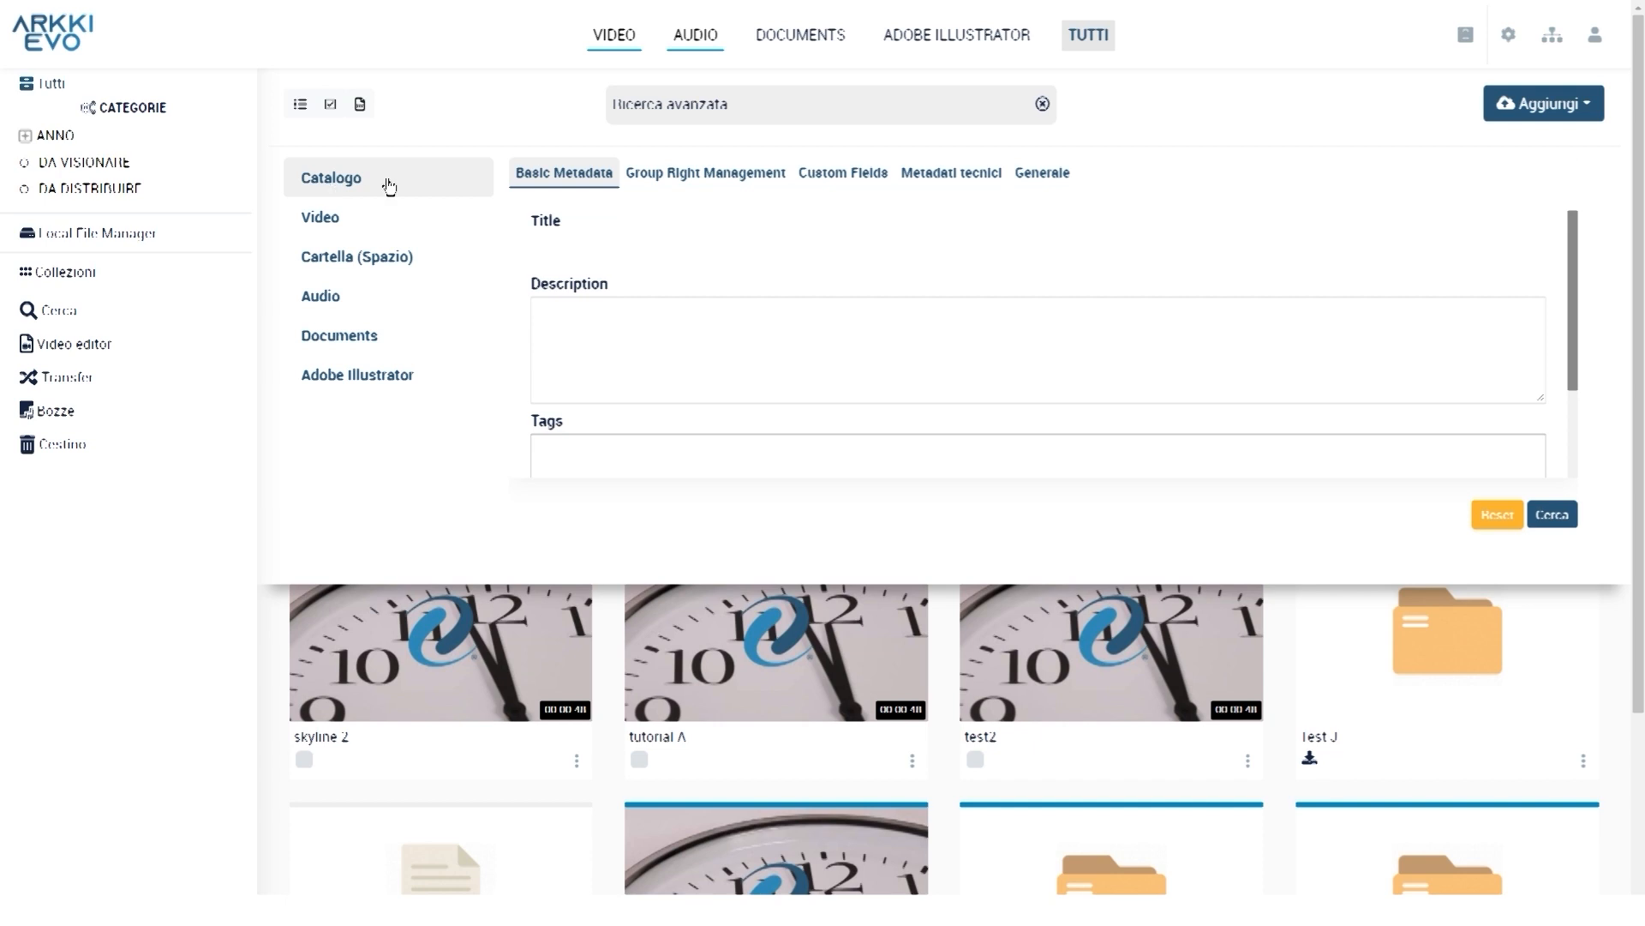
{"action": "left_click", "coordinate": [1042, 178]}
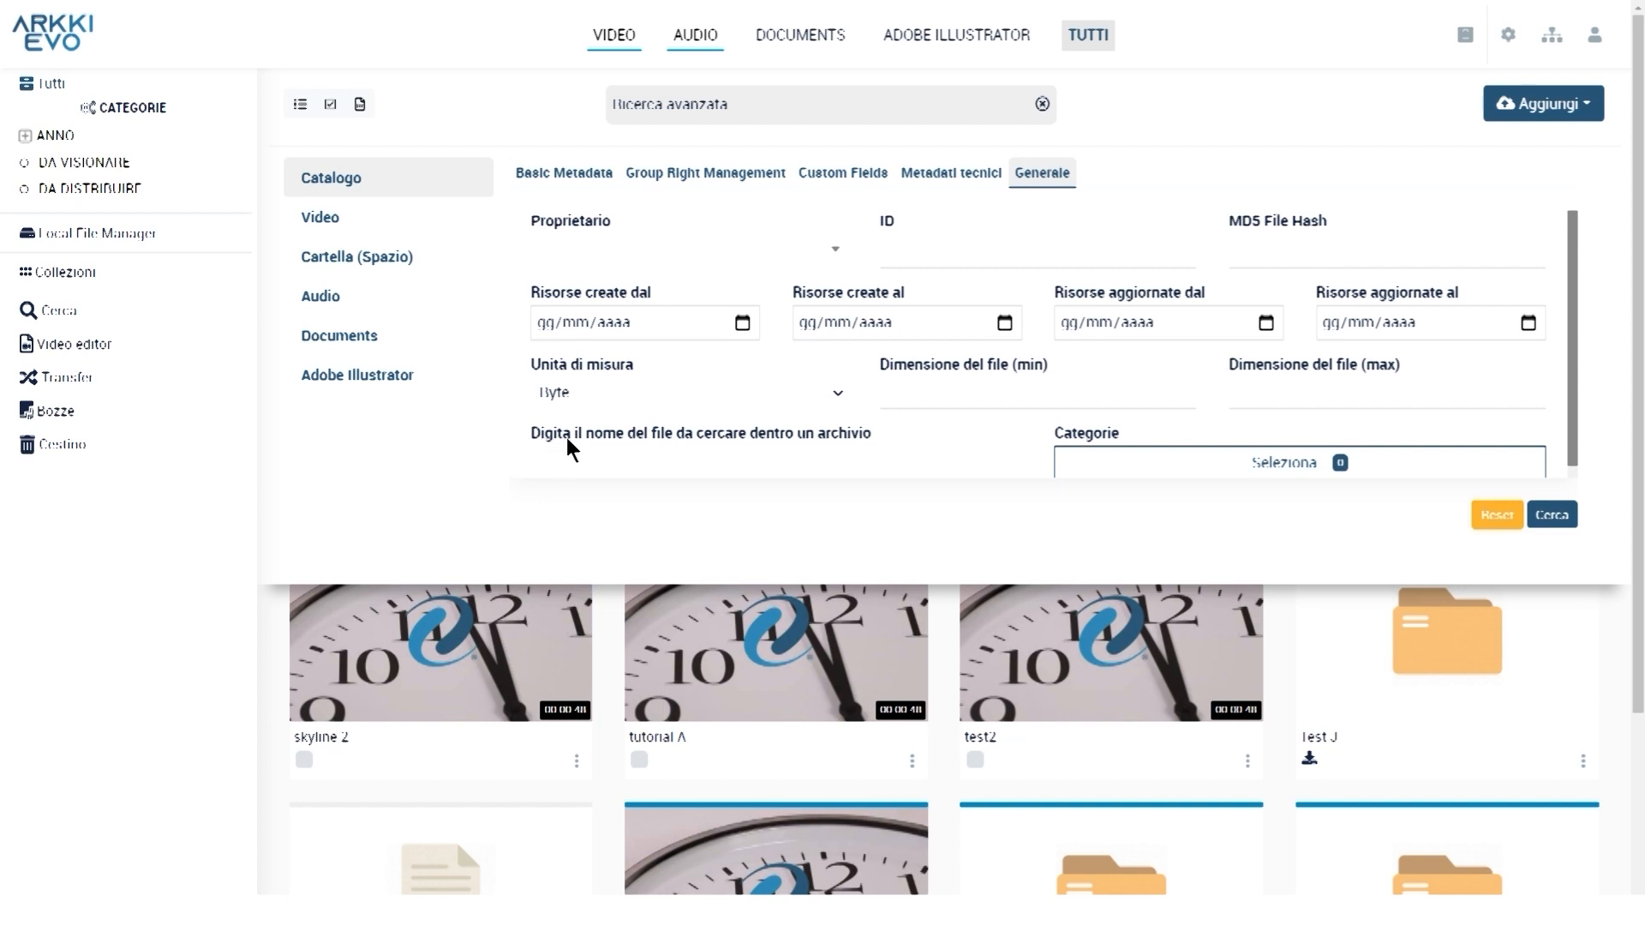
{"action": "left_click", "coordinate": [646, 466]}
{"action": "type", "text": "caio"}
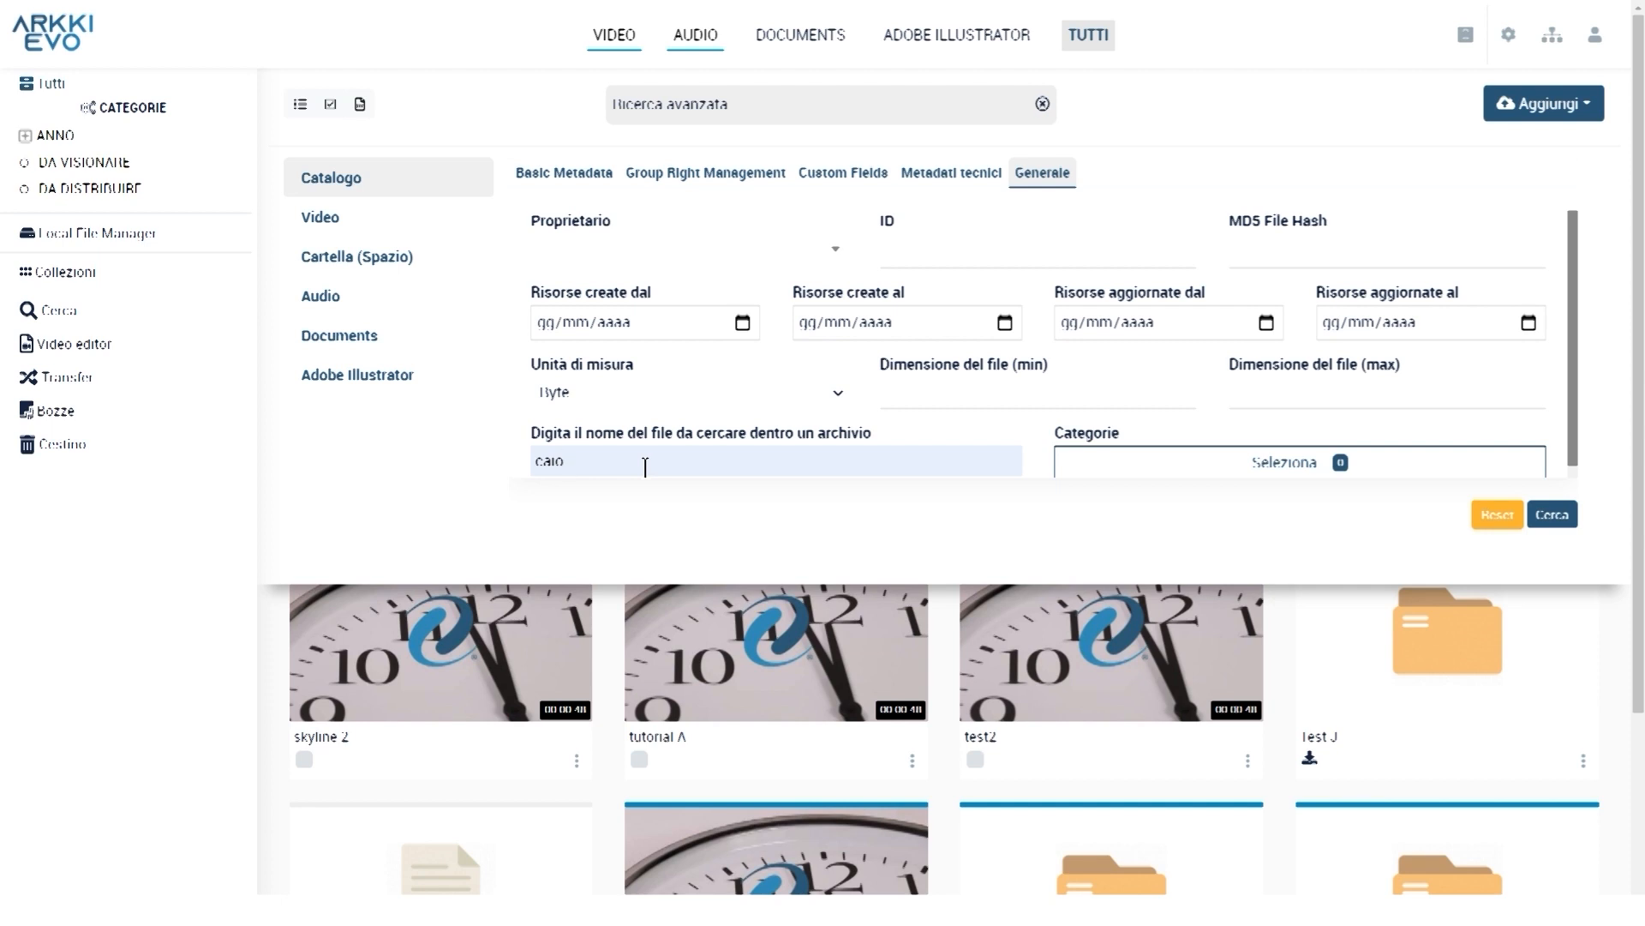
{"action": "left_click", "coordinate": [1558, 521]}
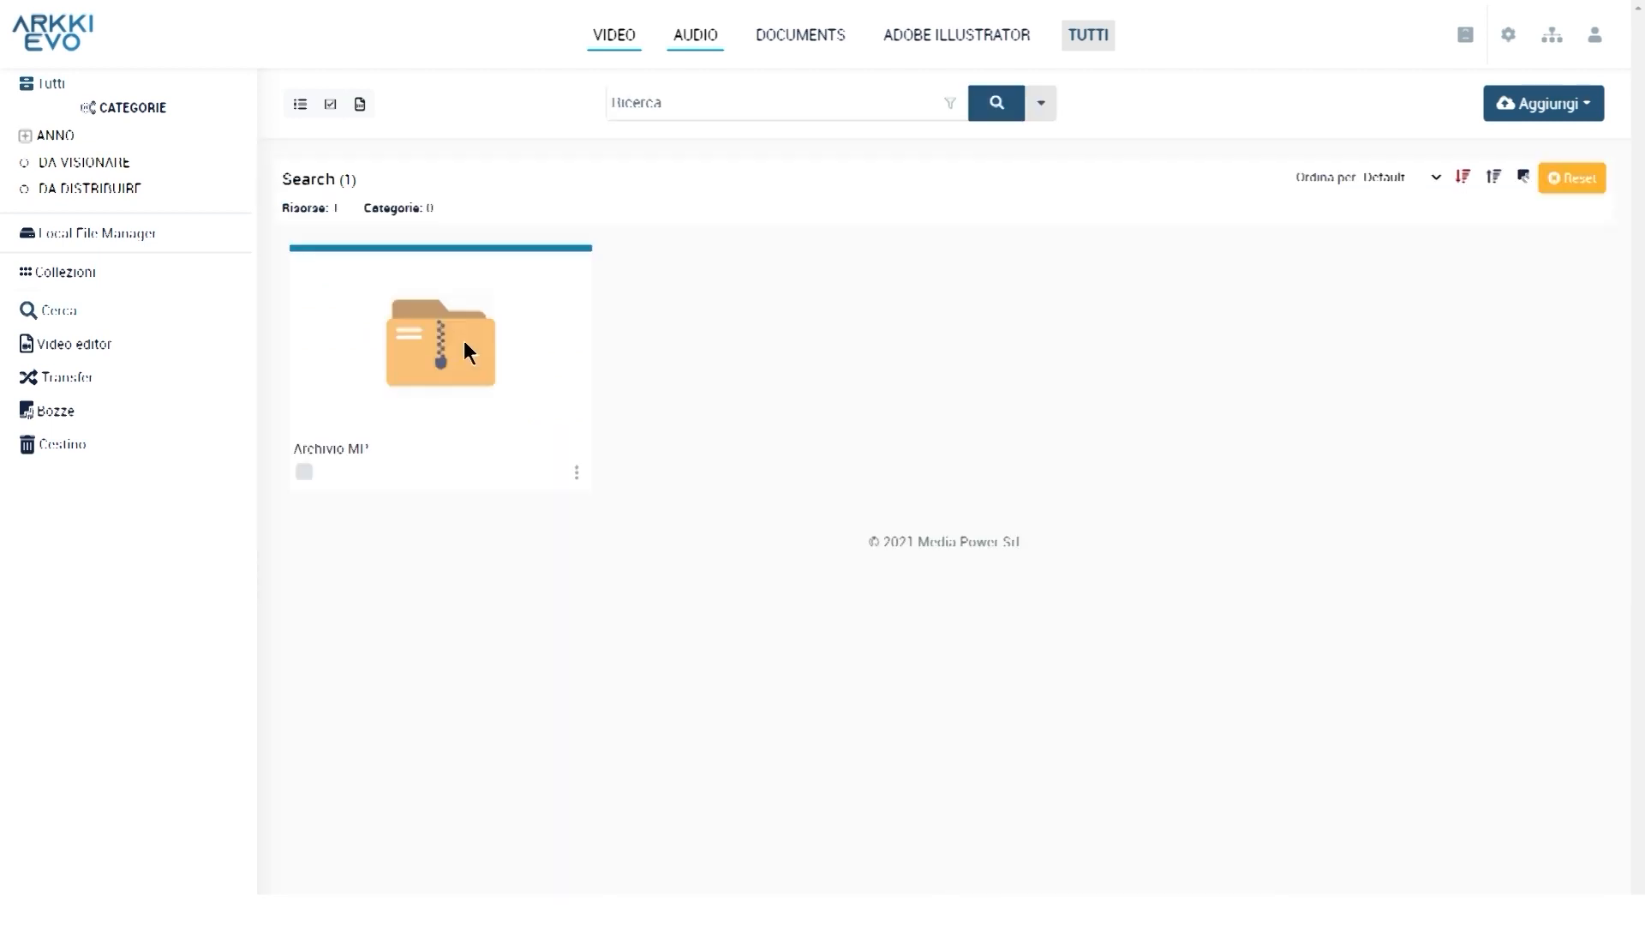
Open the Archivio MI³ result and bring up the Scarica option for caio.mp3 in folder 01
{"action": "left_click", "coordinate": [466, 347]}
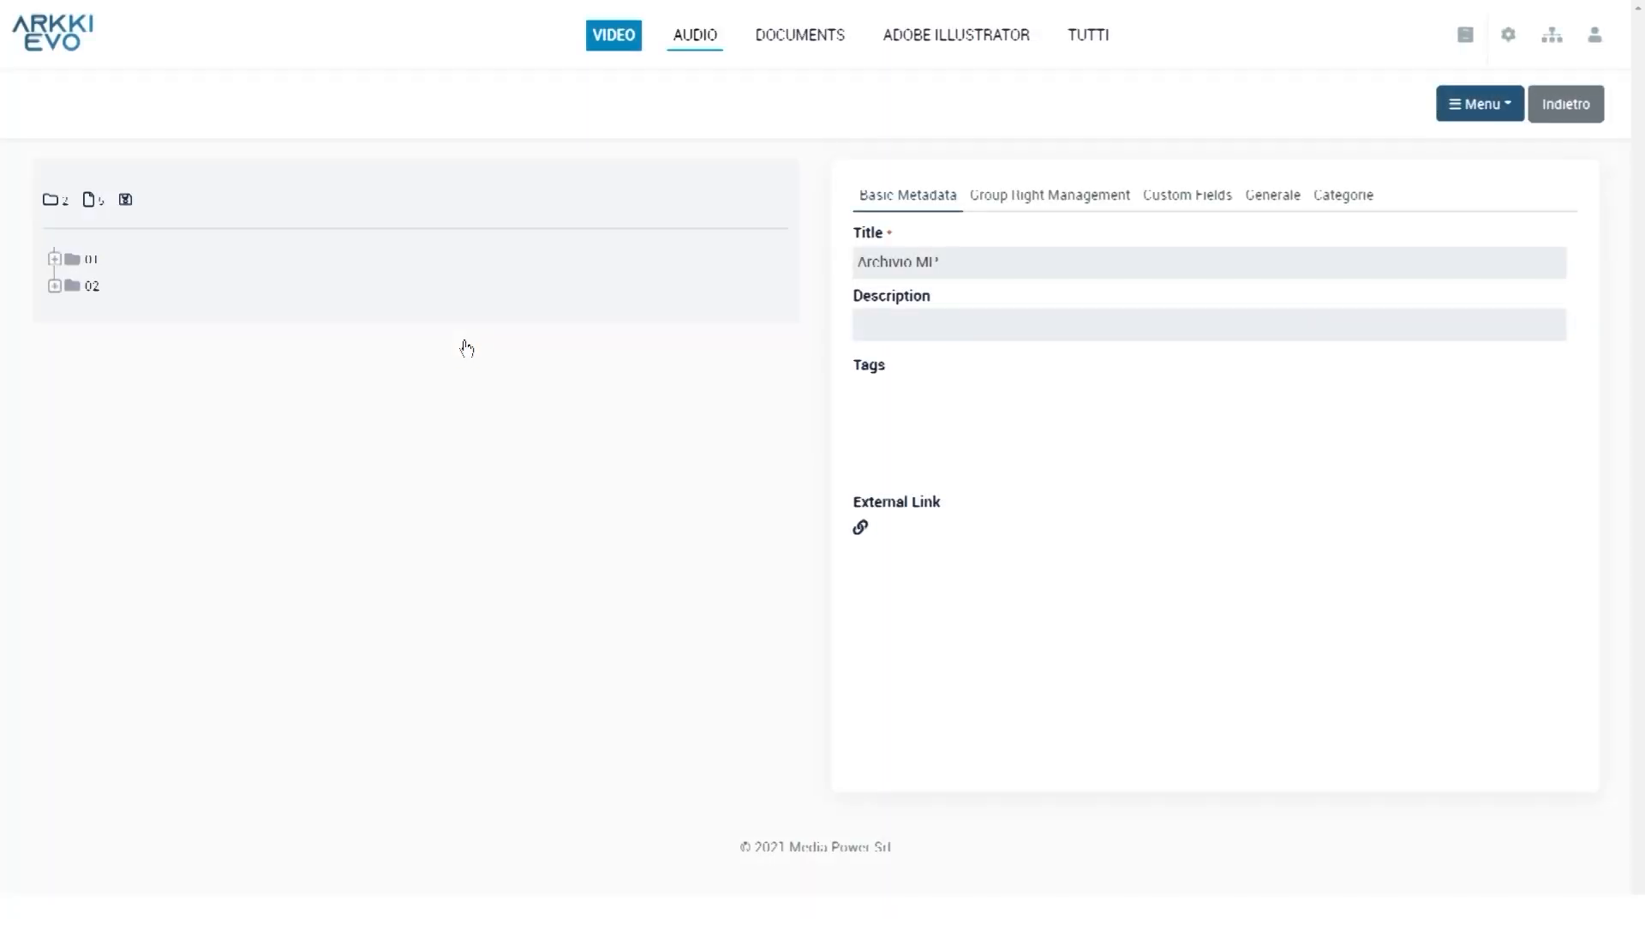
{"action": "left_click", "coordinate": [54, 258]}
{"action": "left_click", "coordinate": [205, 282]}
{"action": "left_click", "coordinate": [1515, 107]}
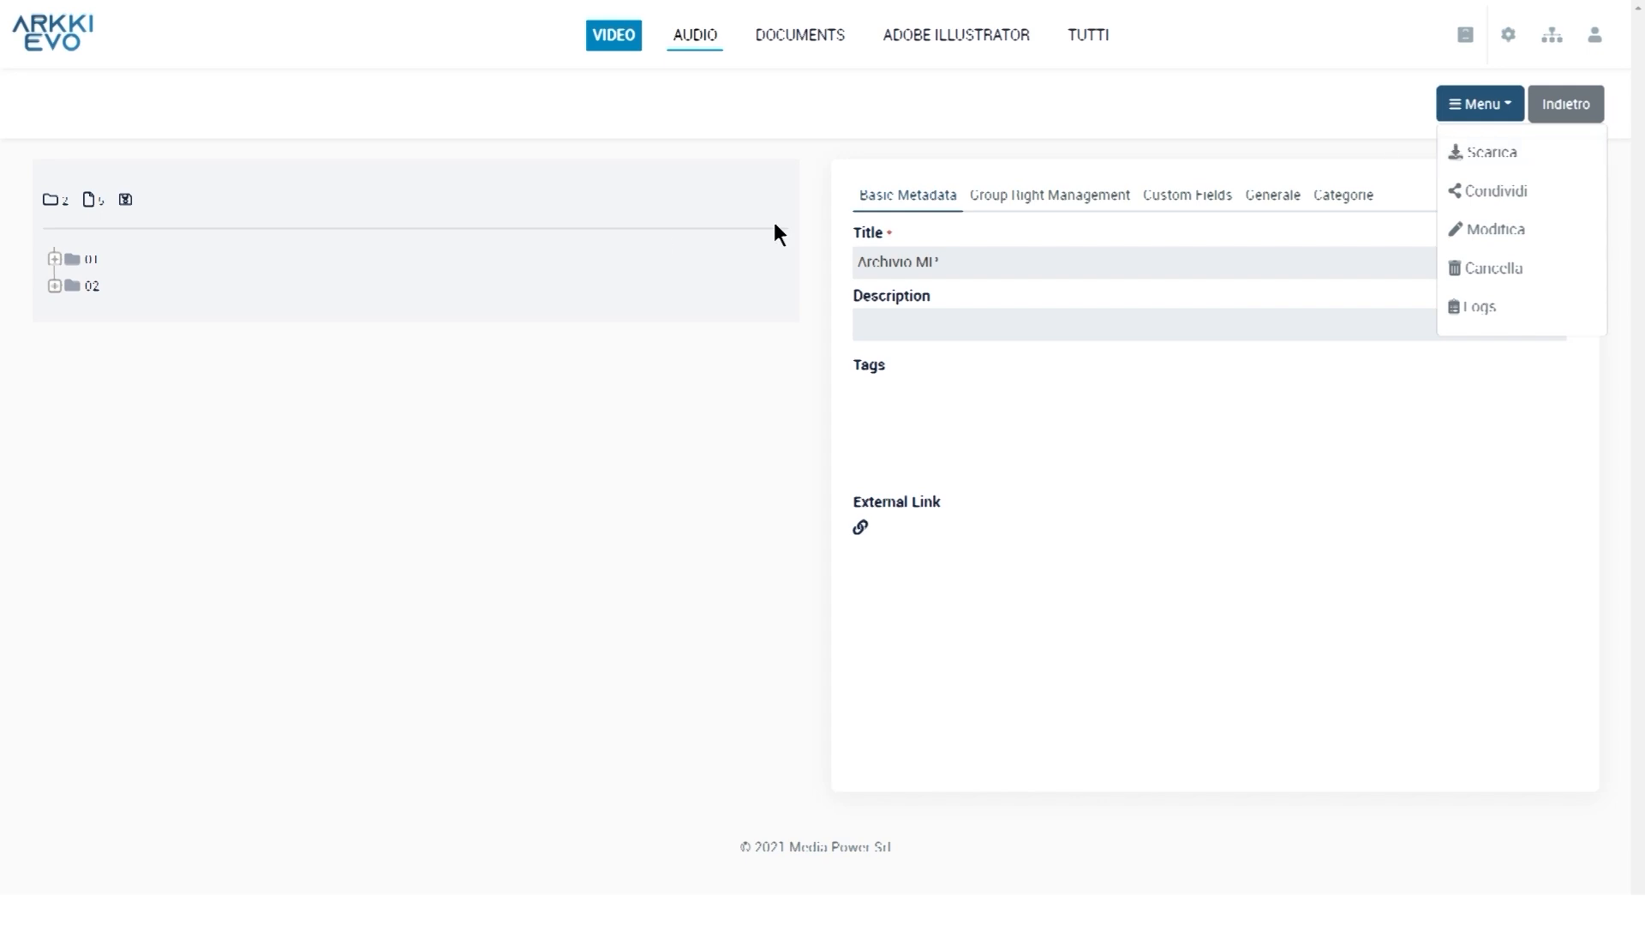
{"action": "left_click", "coordinate": [113, 347]}
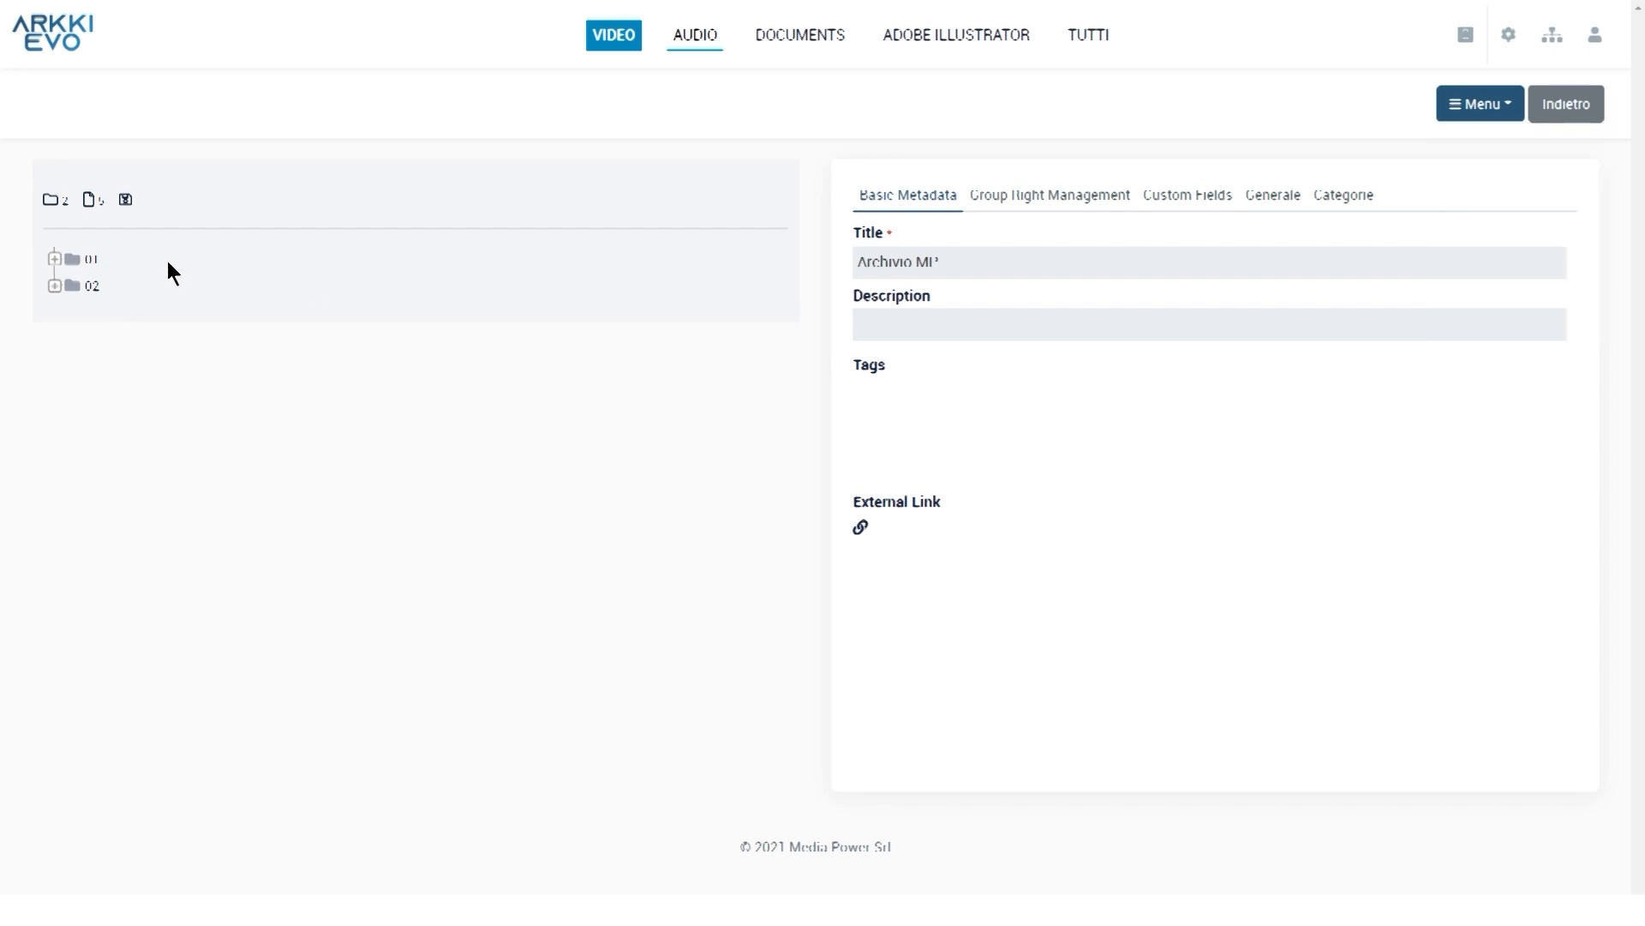
{"action": "left_click", "coordinate": [54, 258]}
{"action": "left_click", "coordinate": [206, 287]}
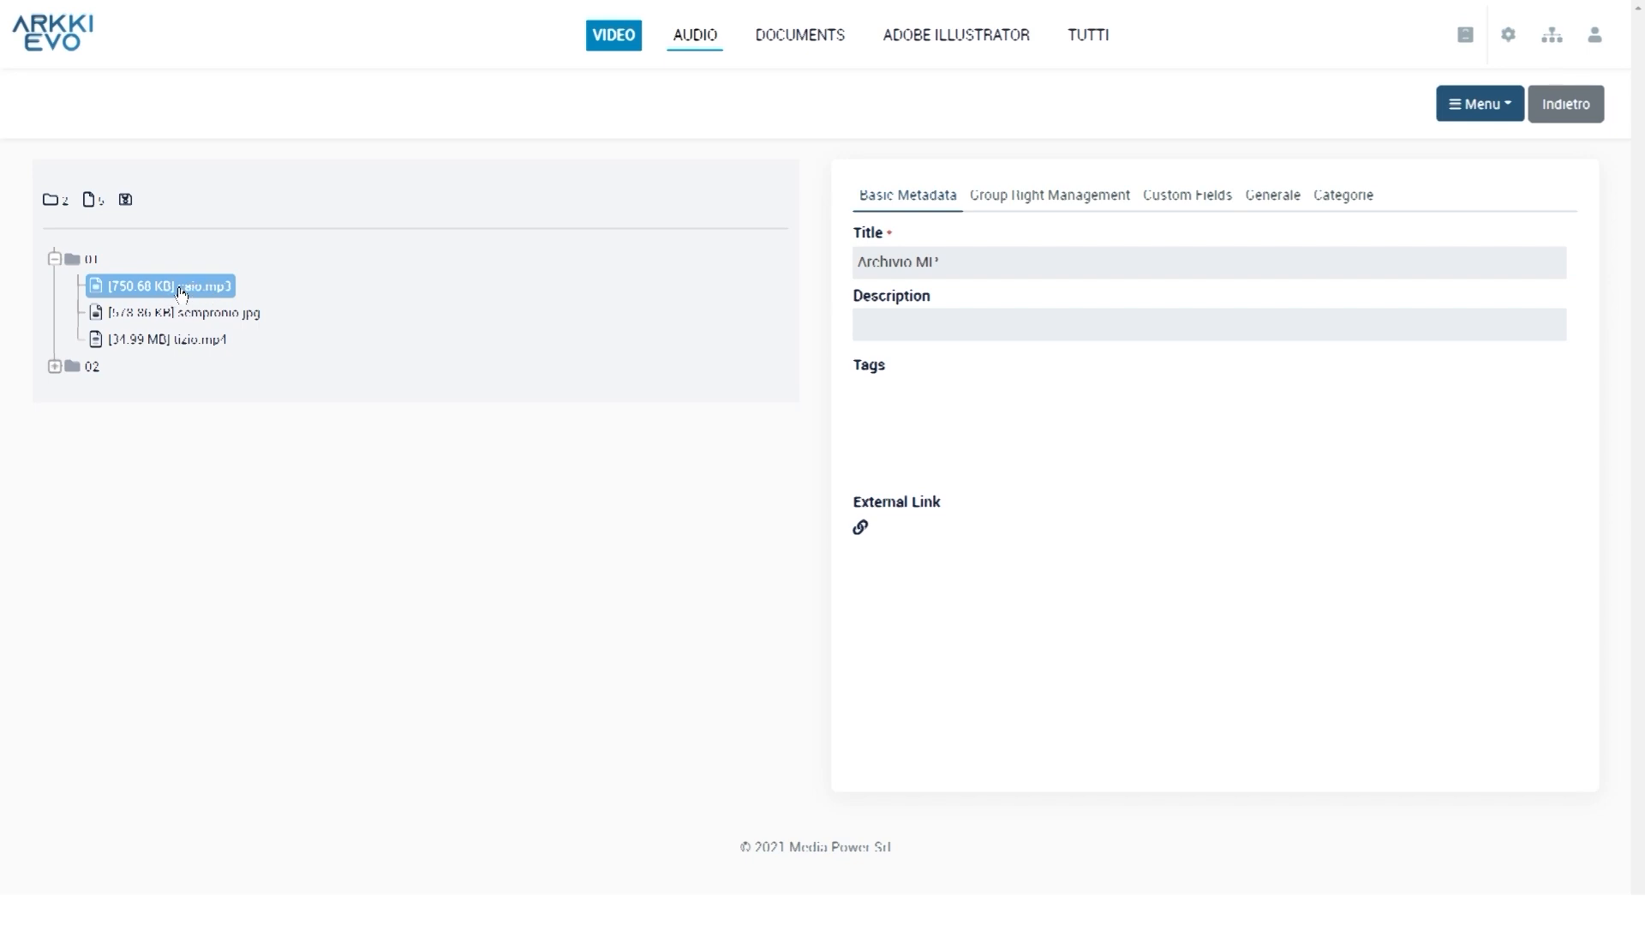
{"action": "right_click", "coordinate": [181, 293]}
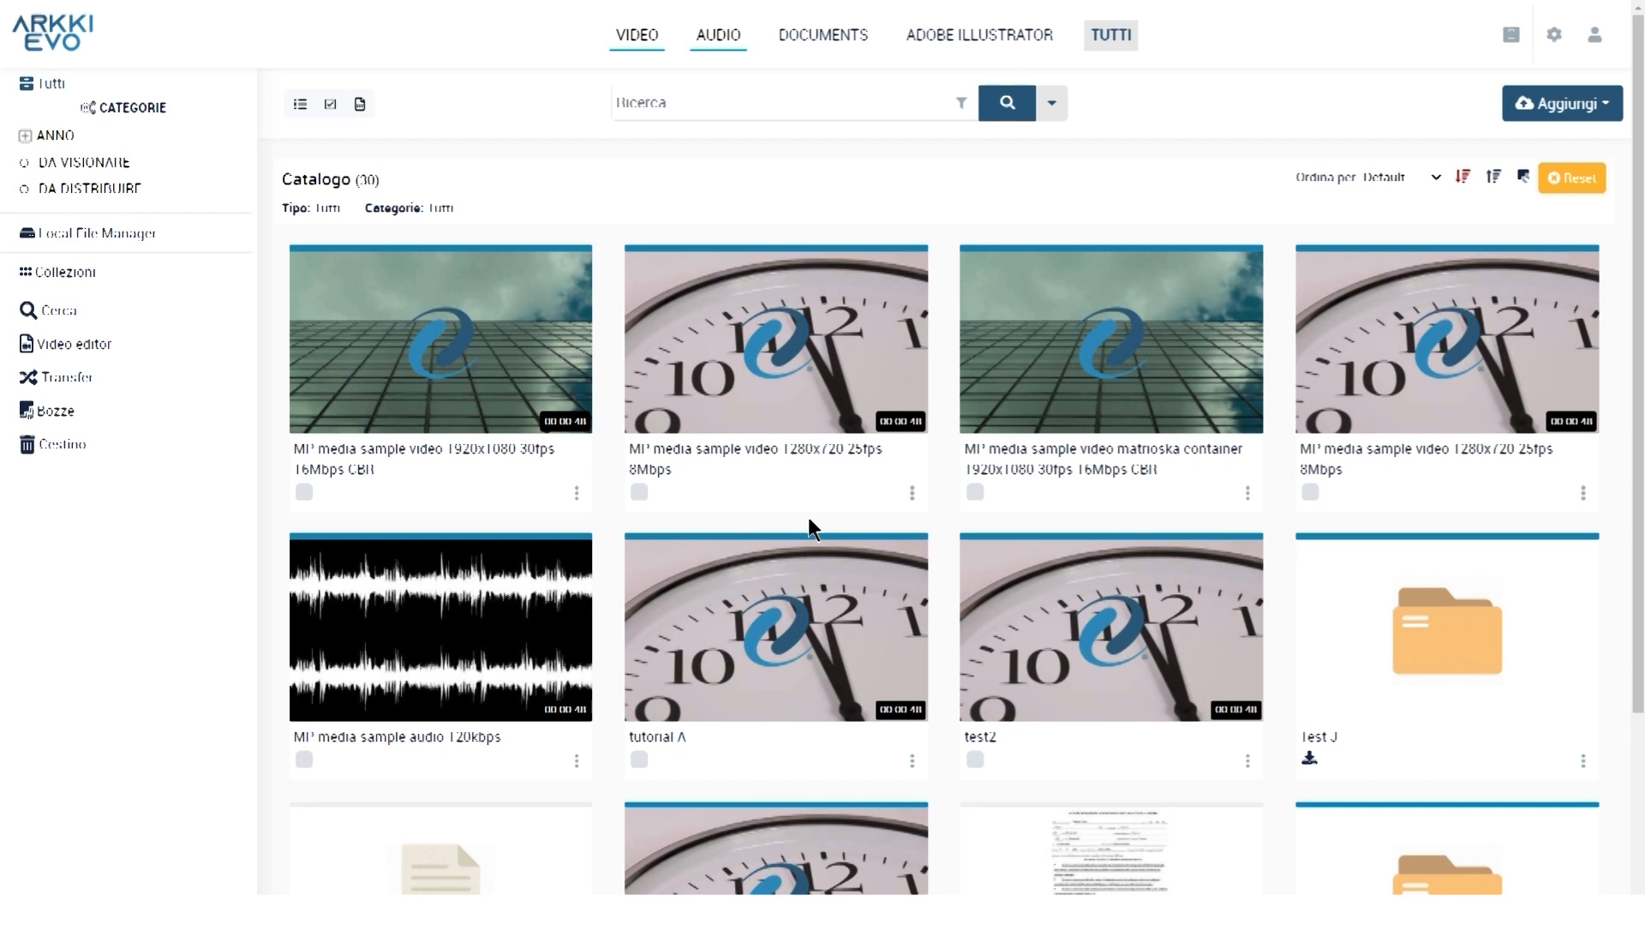
Edit the second sample video, remove its media, and load the 1280x720 25fps 8Mbps mp4
{"action": "left_click", "coordinate": [912, 496]}
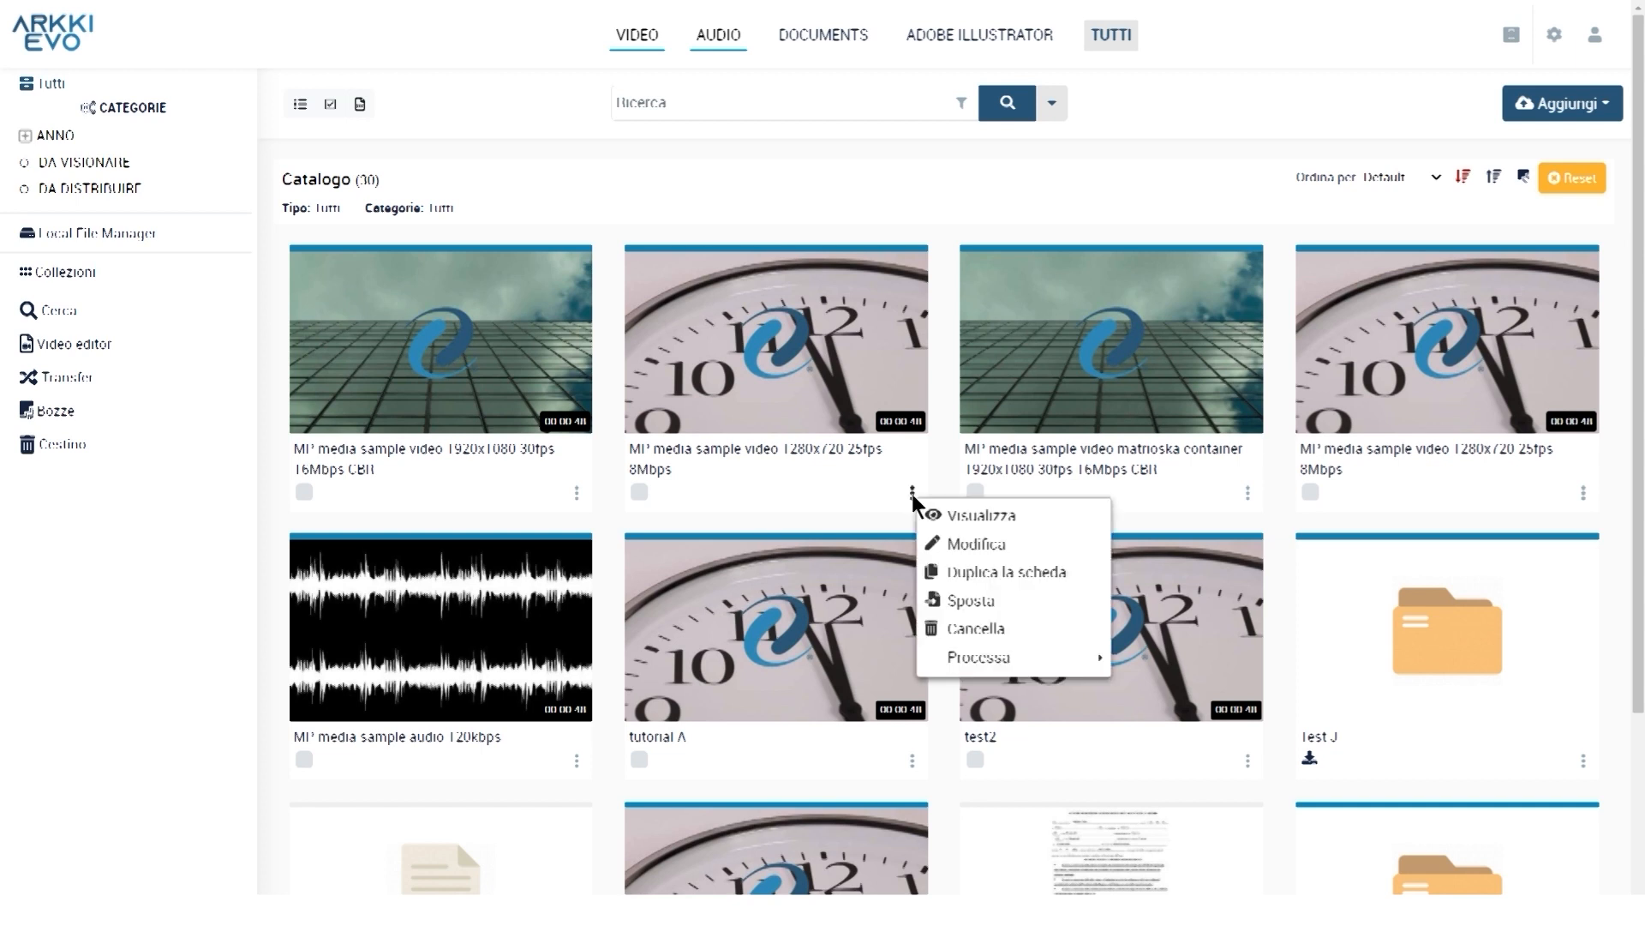
{"action": "left_click", "coordinate": [977, 545]}
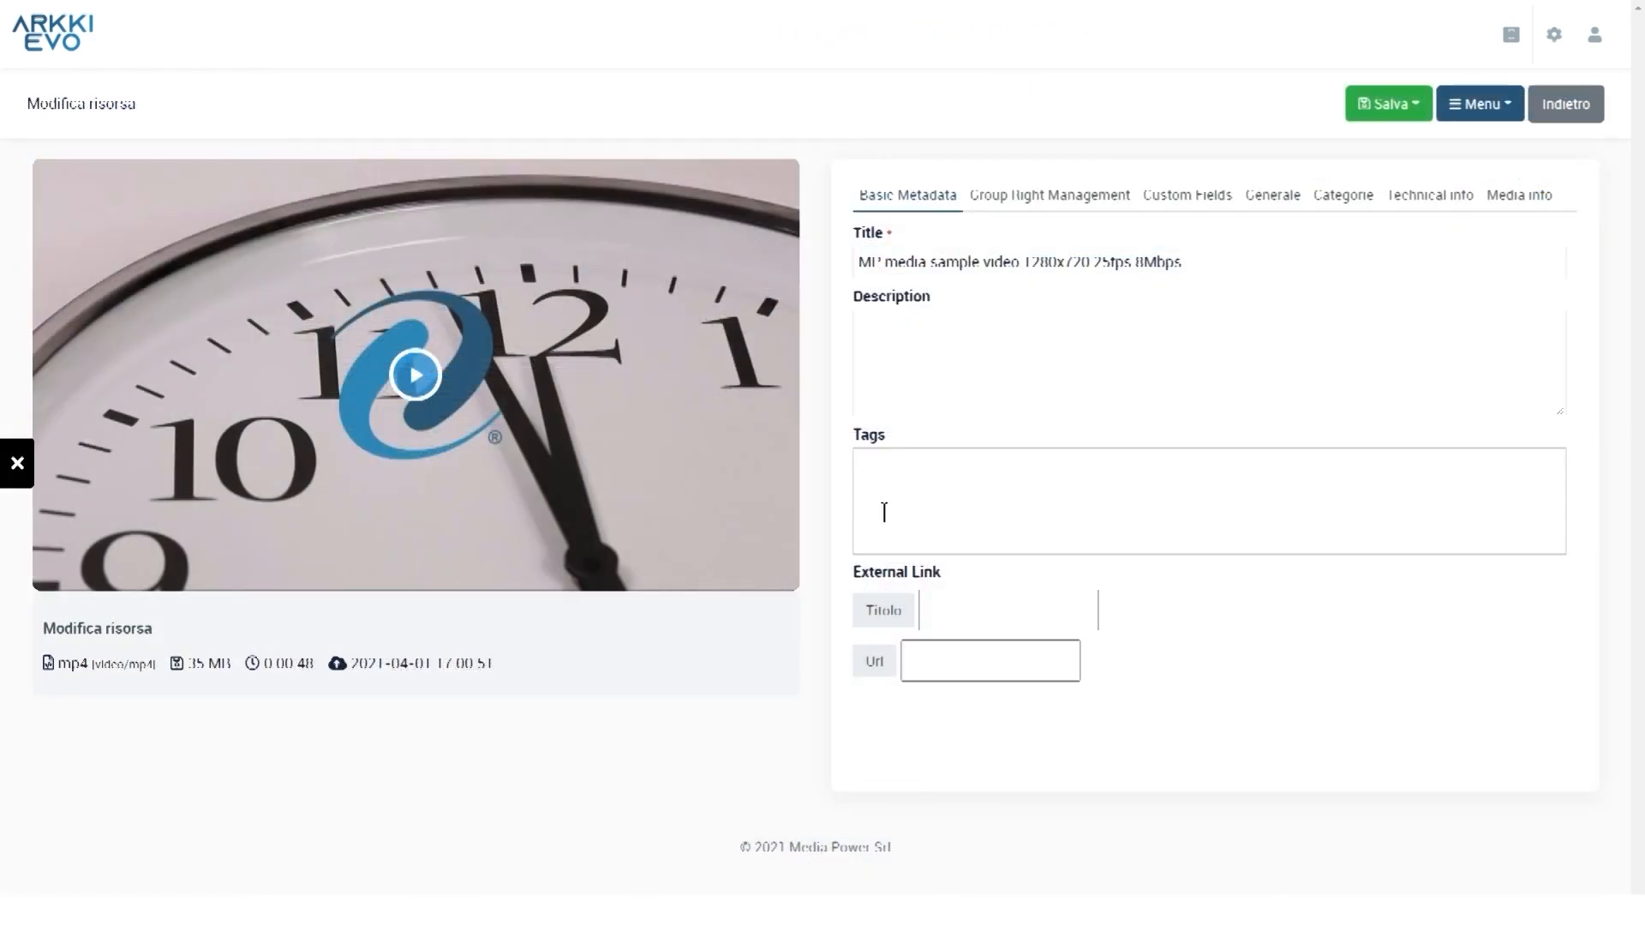
{"action": "left_click", "coordinate": [920, 324]}
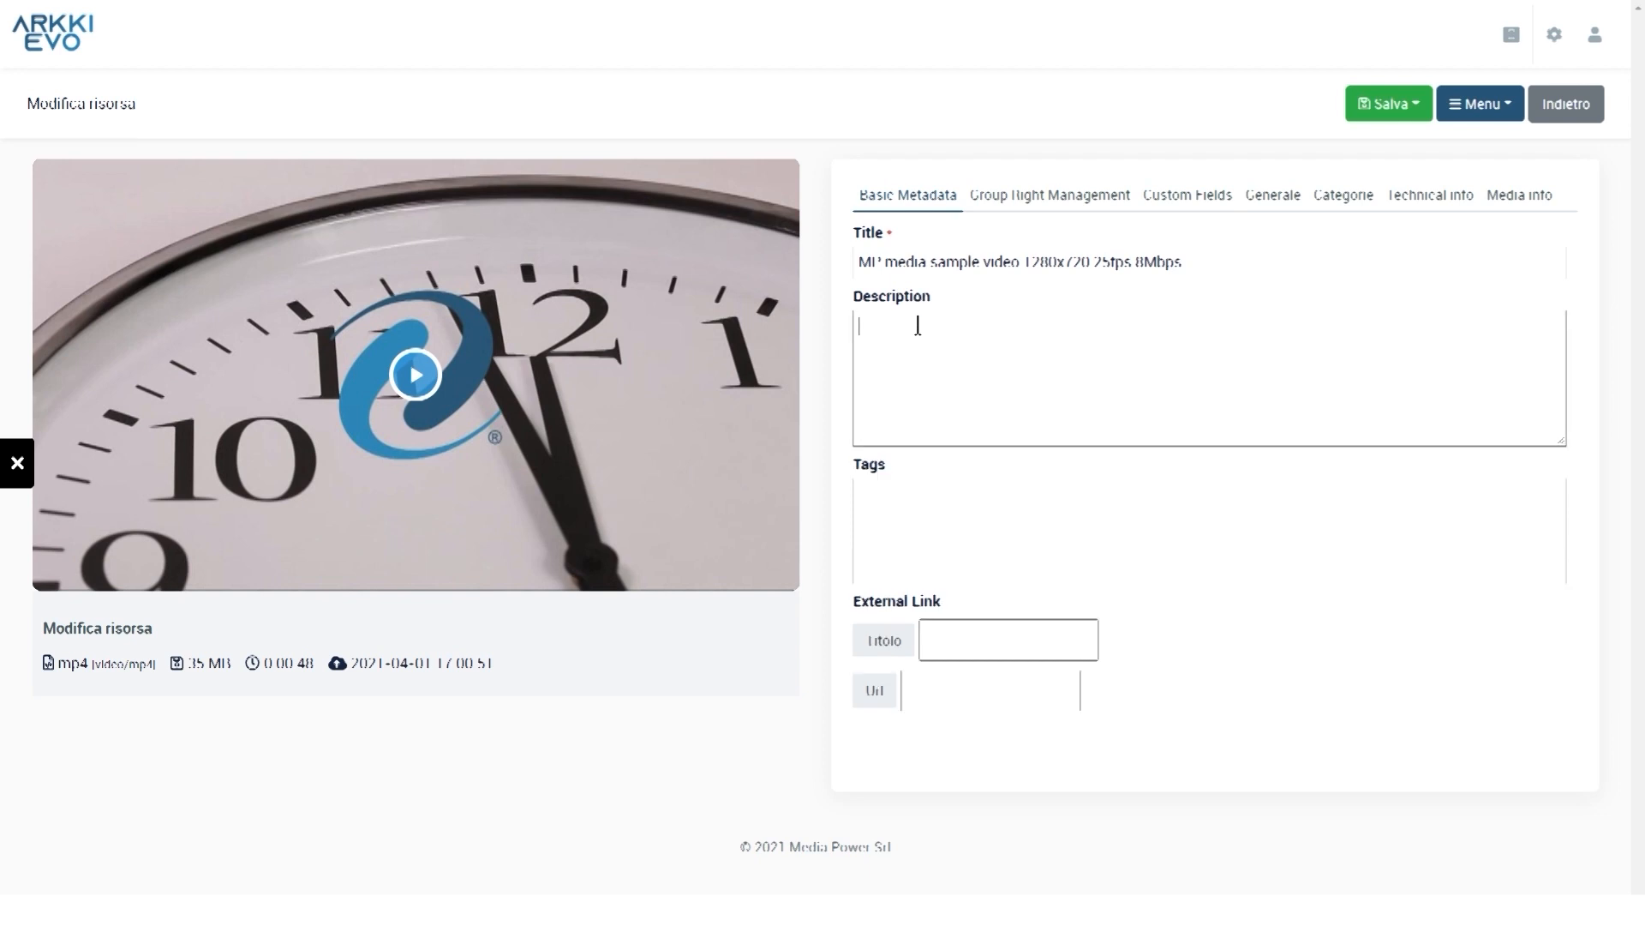
{"action": "left_click", "coordinate": [1274, 264]}
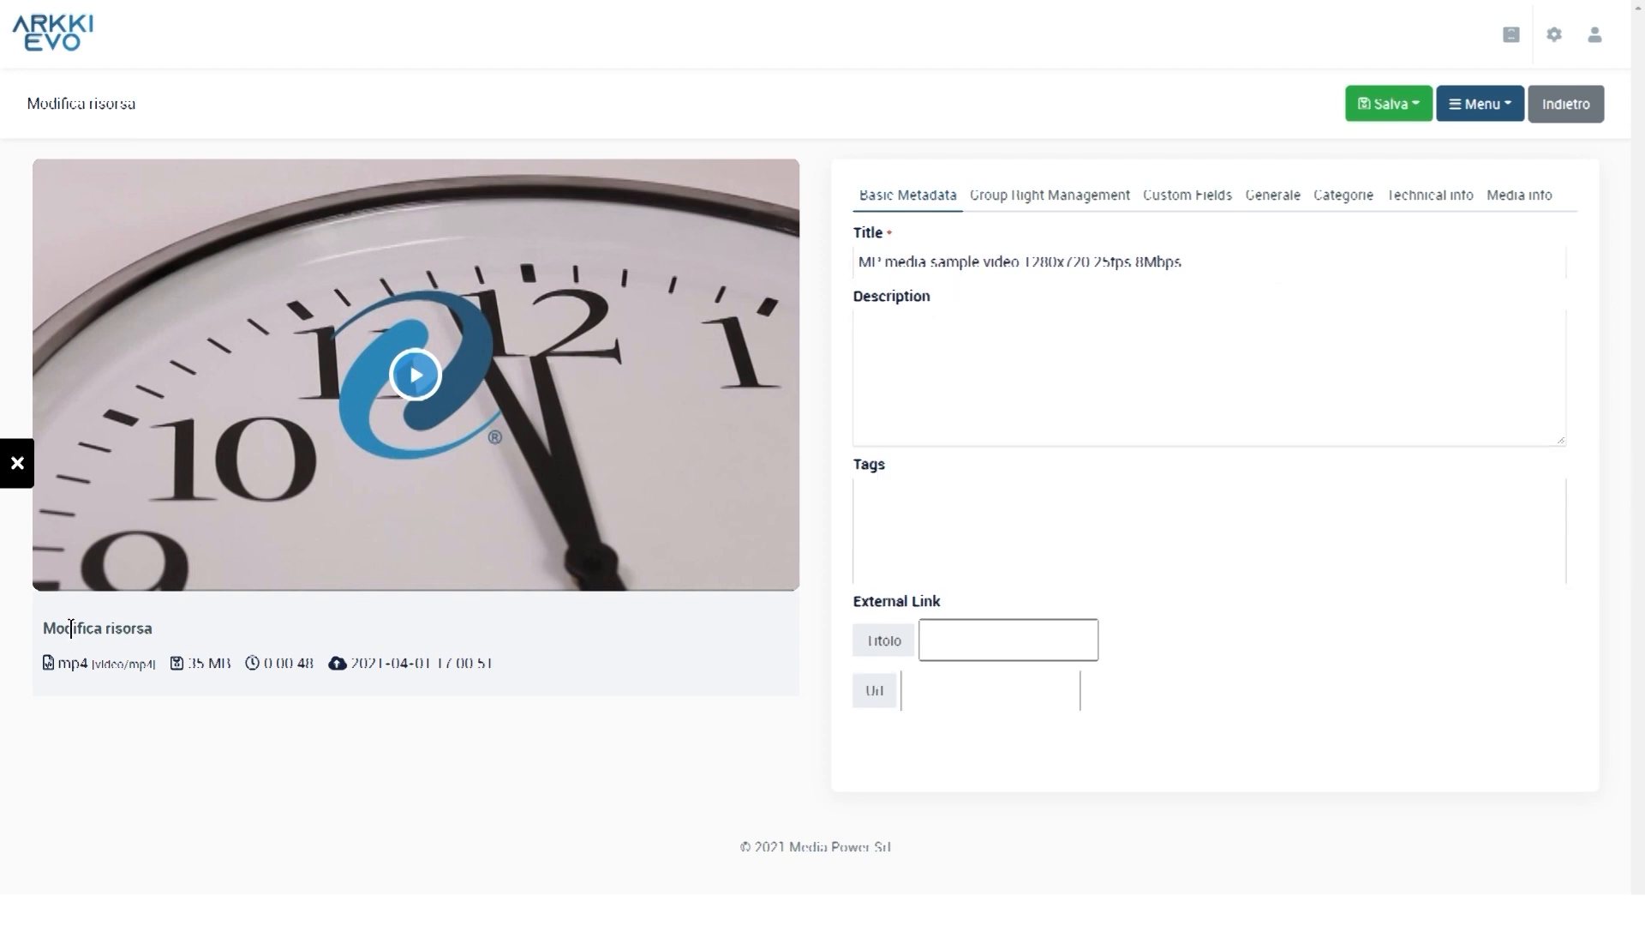
{"action": "left_click", "coordinate": [17, 464]}
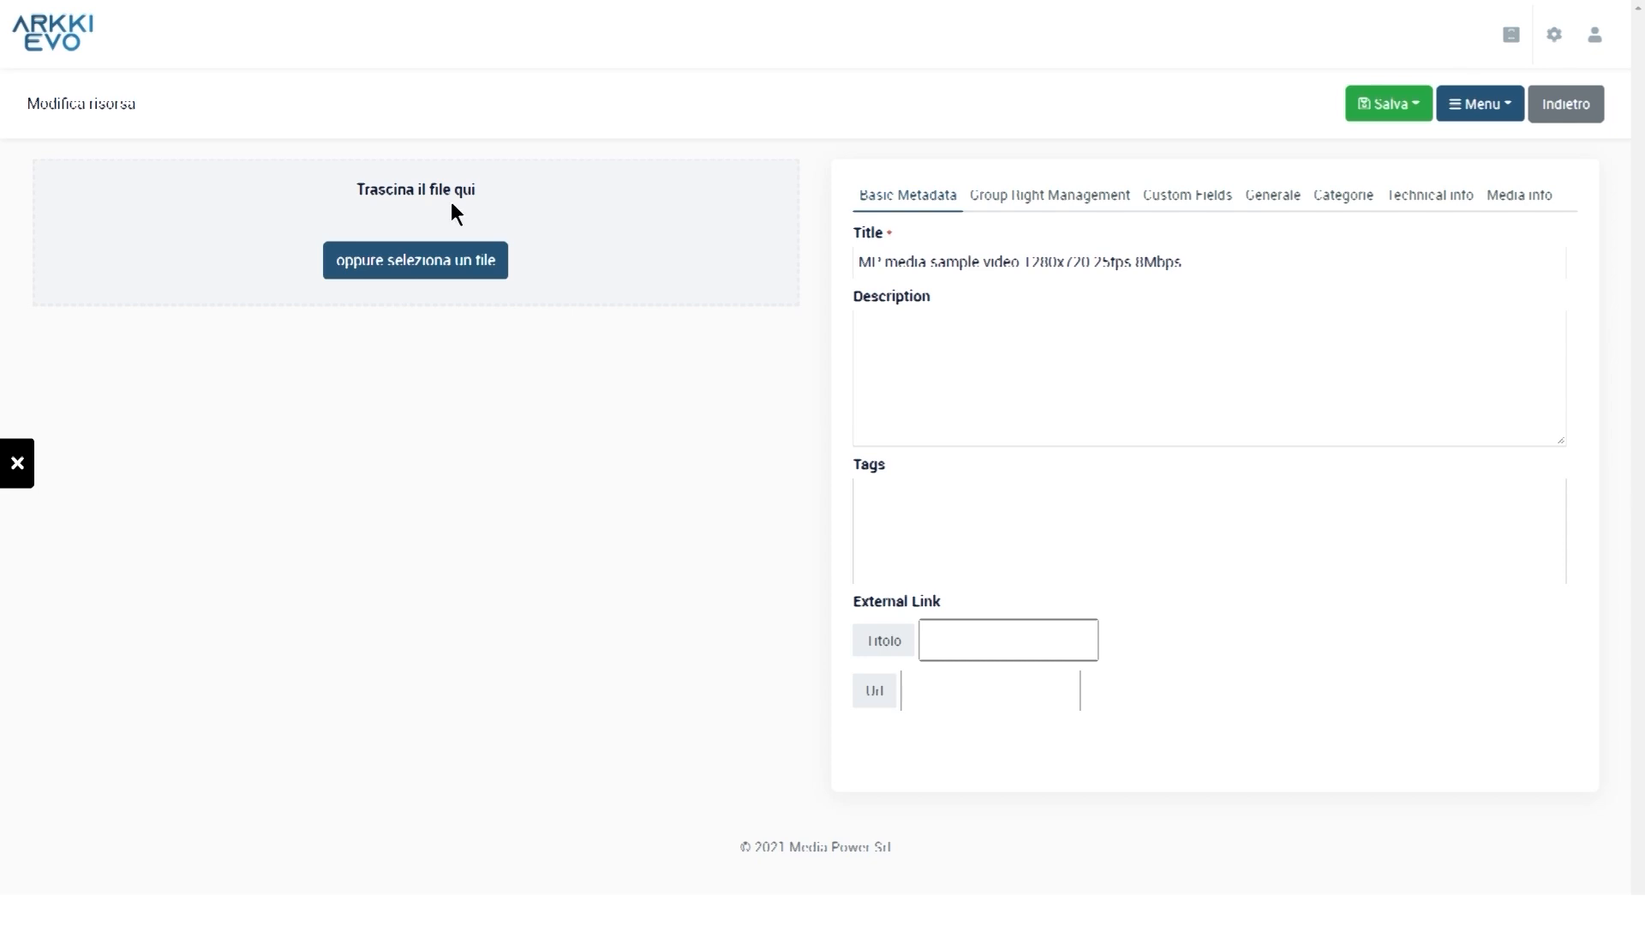
{"action": "left_click", "coordinate": [472, 255]}
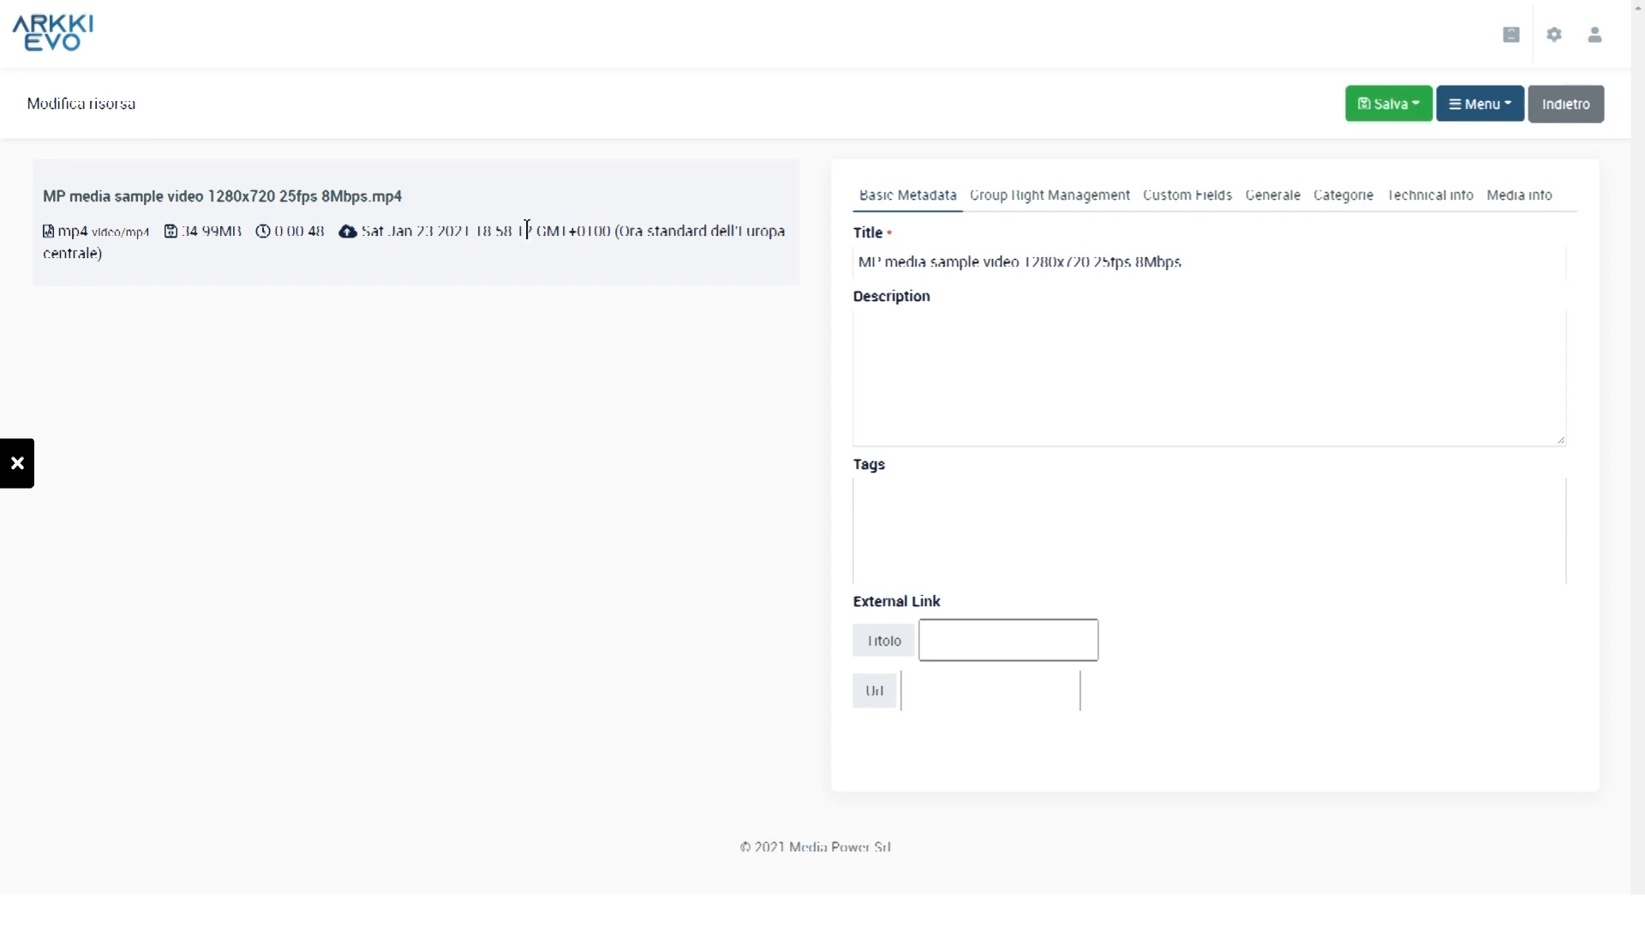
Replace the selected title text with 'reupload' and publish the resource via Salva > Pubblica
{"action": "left_click_drag", "start_coordinate": [1193, 261], "coordinate": [985, 257]}
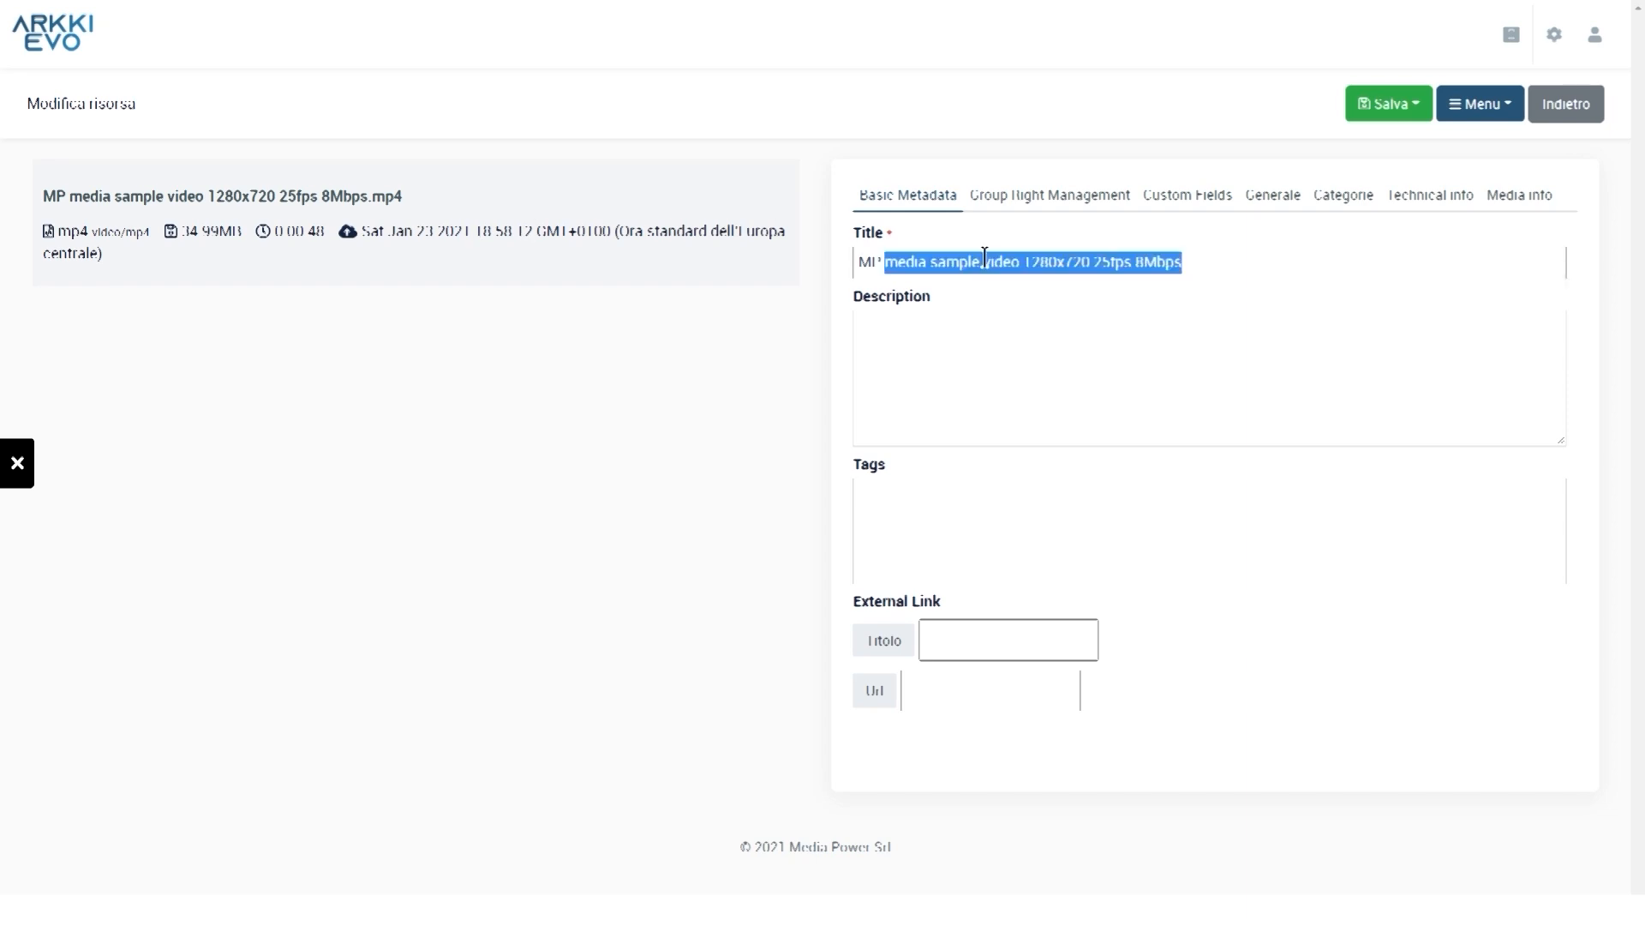
{"action": "type", "text": "reupload"}
{"action": "left_click", "coordinate": [1415, 105]}
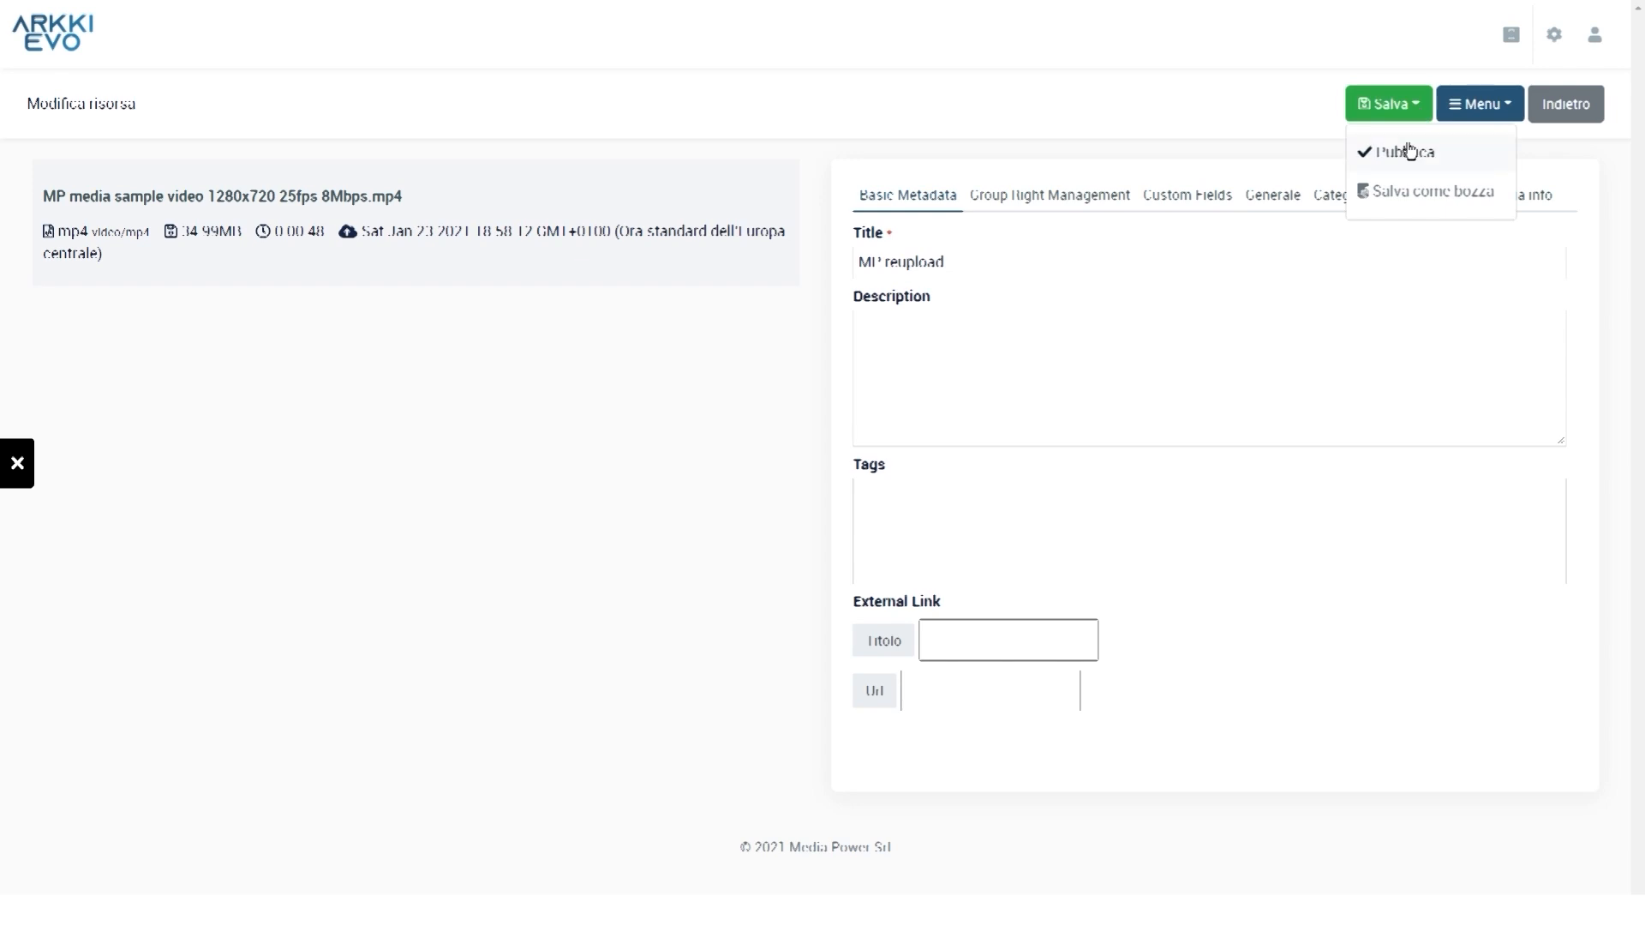
{"action": "left_click", "coordinate": [1410, 151]}
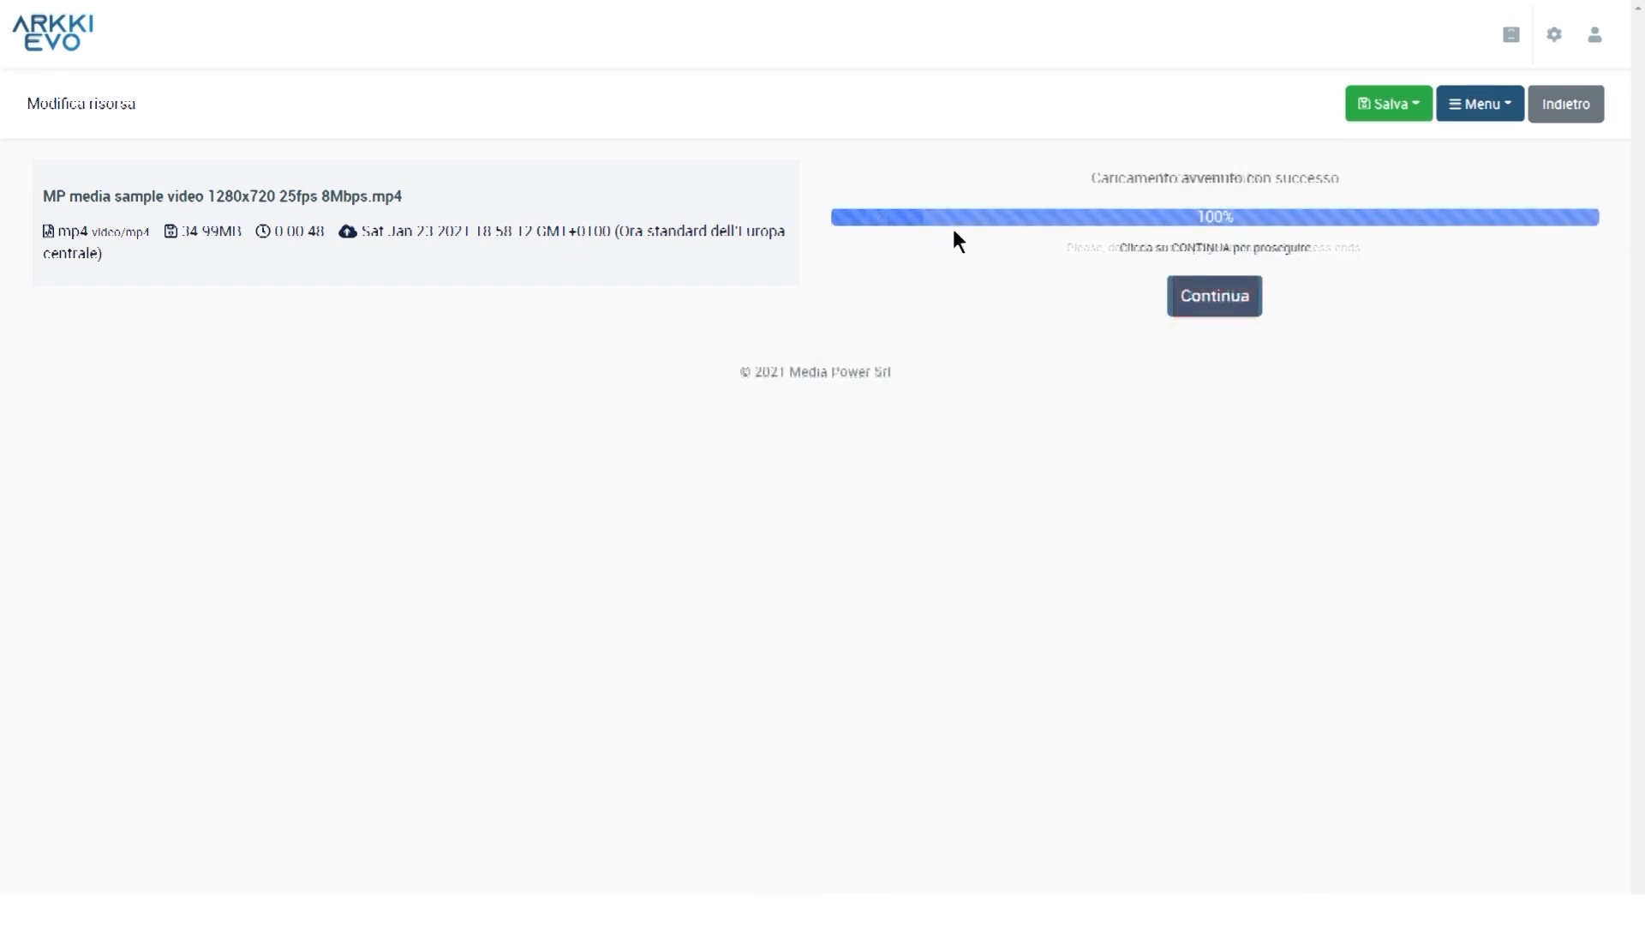
{"action": "left_click", "coordinate": [1238, 313]}
{"action": "left_click", "coordinate": [1384, 108]}
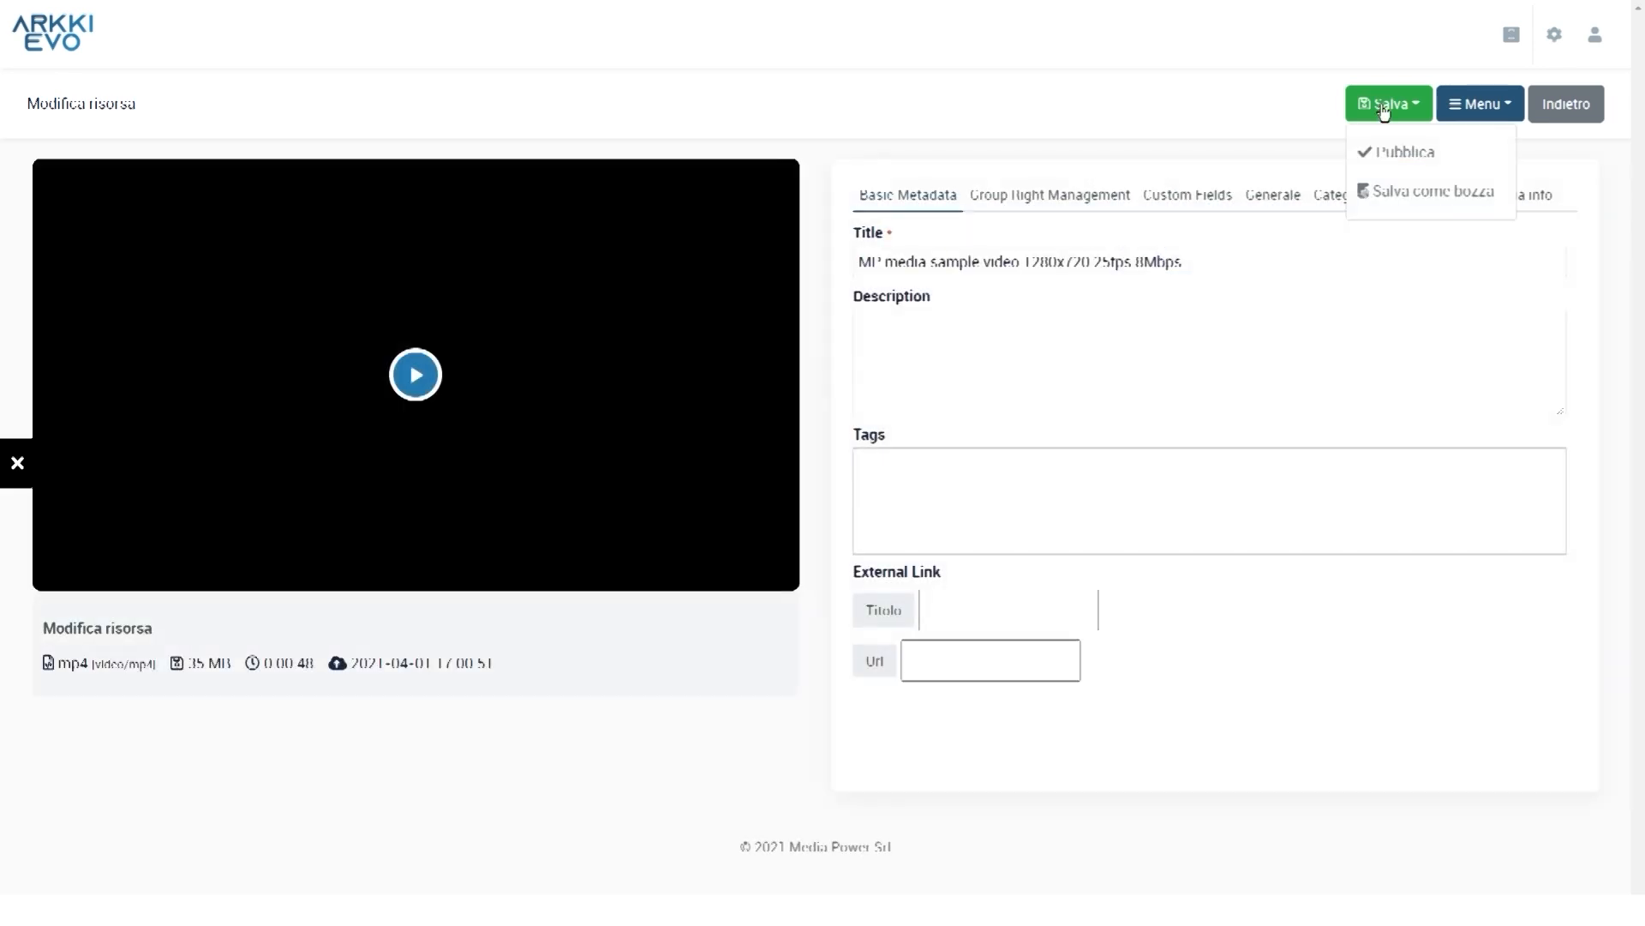
{"action": "left_click", "coordinate": [1400, 153]}
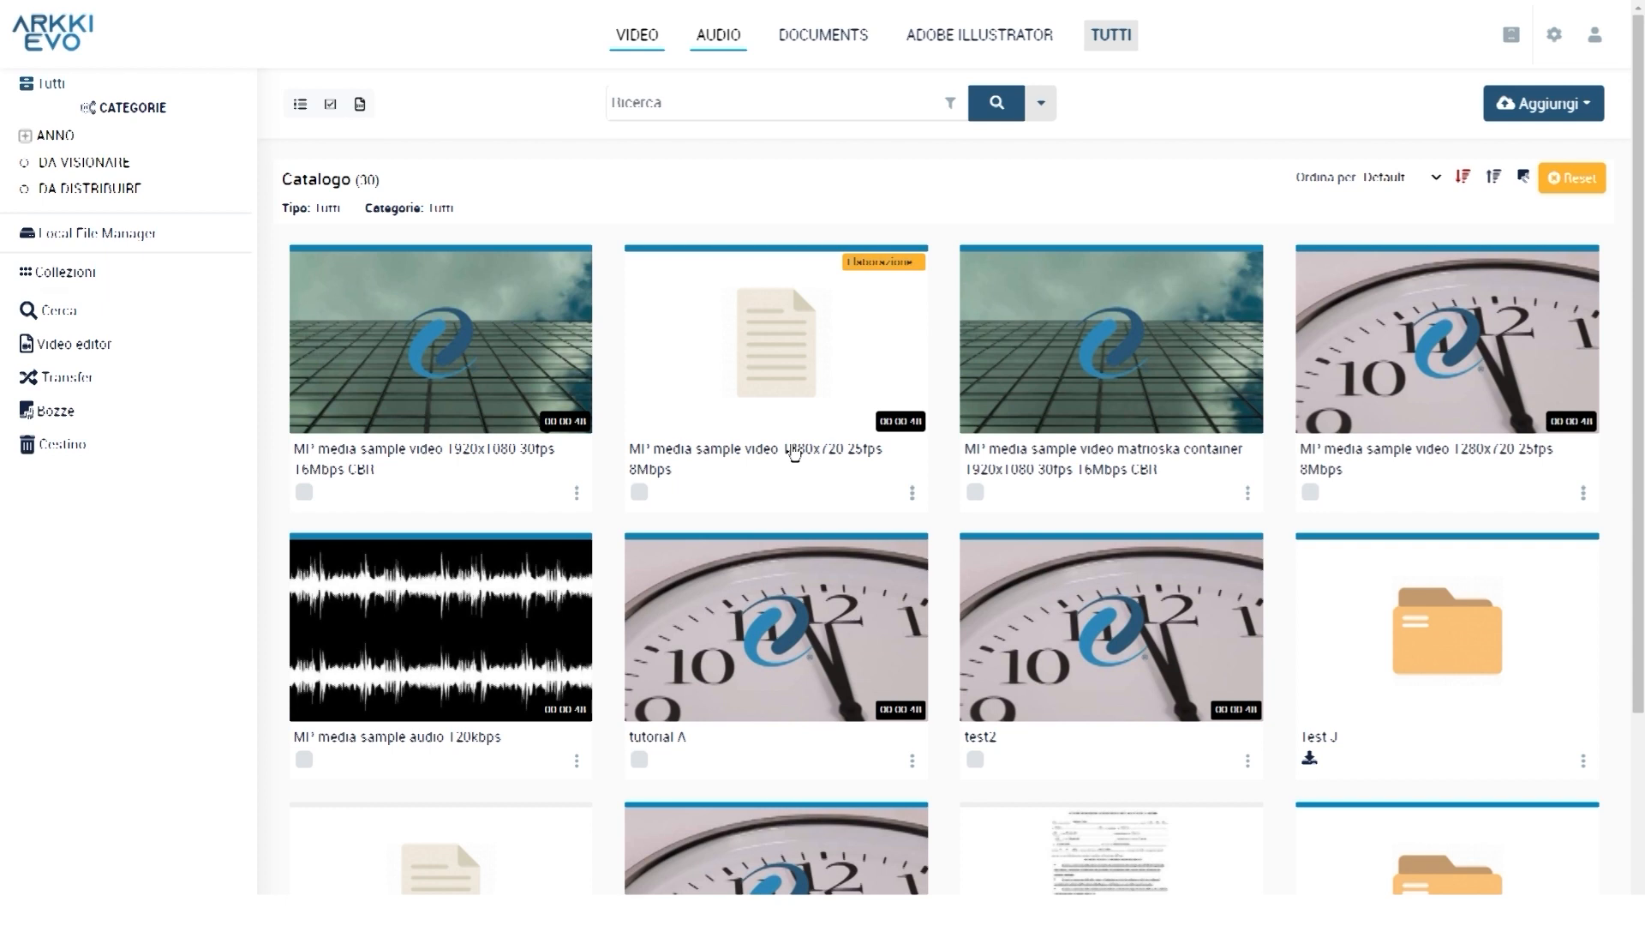
{"action": "left_click", "coordinate": [796, 454]}
{"action": "left_click_drag", "start_coordinate": [934, 604], "coordinate": [1241, 604]}
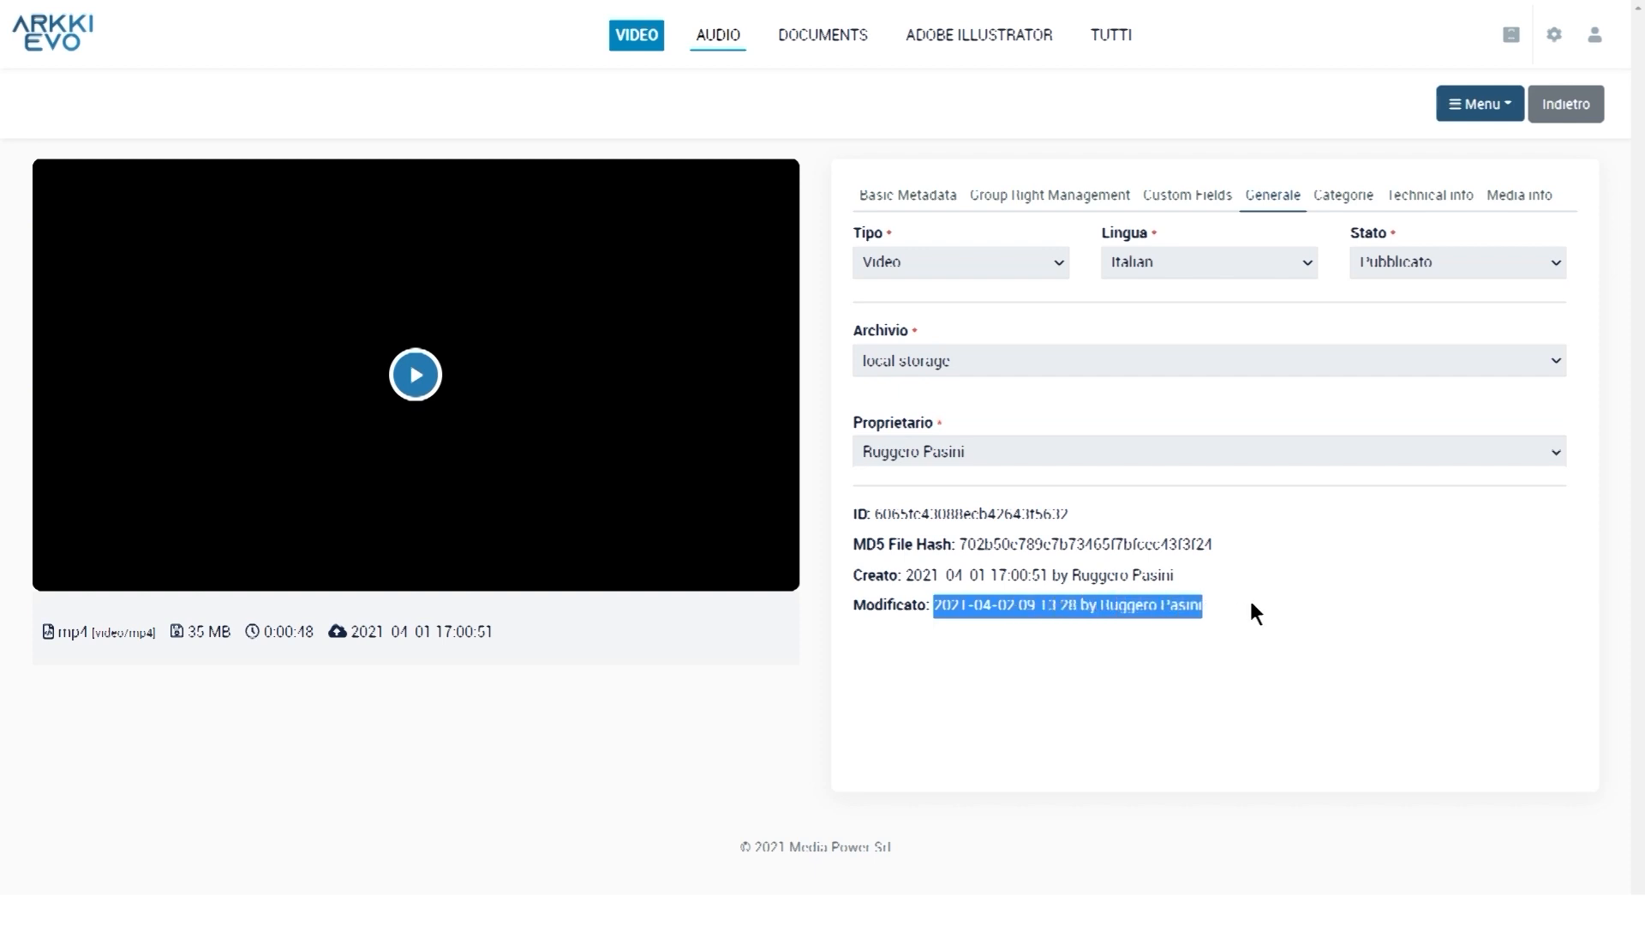
{"action": "left_click", "coordinate": [1241, 598]}
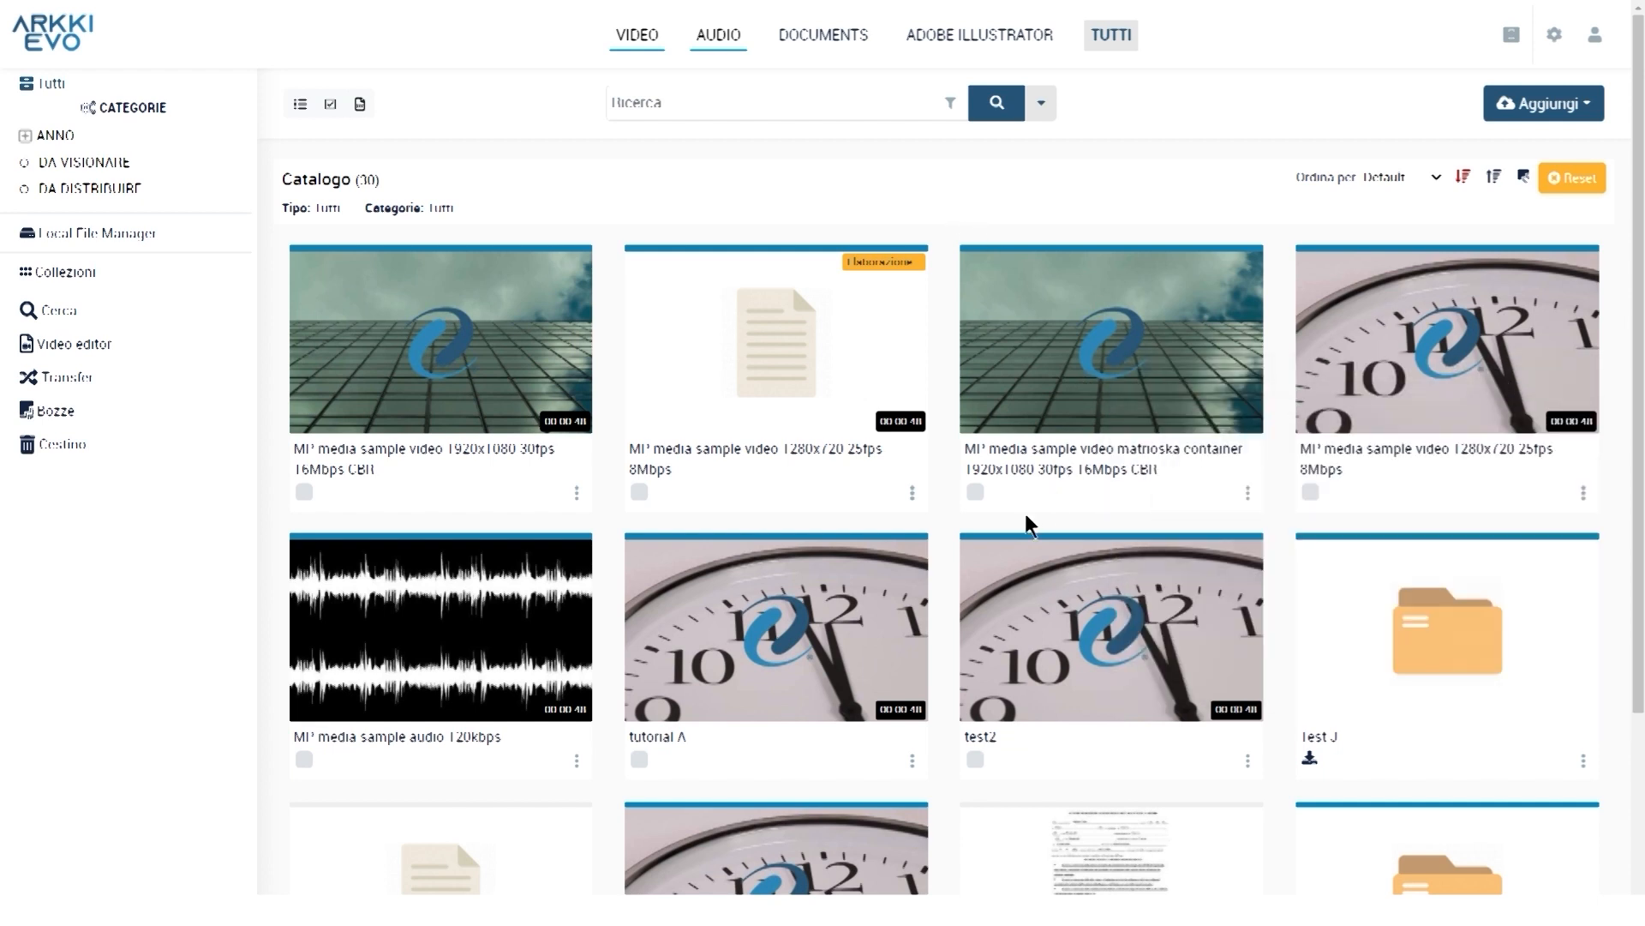
Bulk-edit the 1920x1080 video, the matrioska container video and tutorial A, then save and continue
{"action": "left_click", "coordinate": [305, 492]}
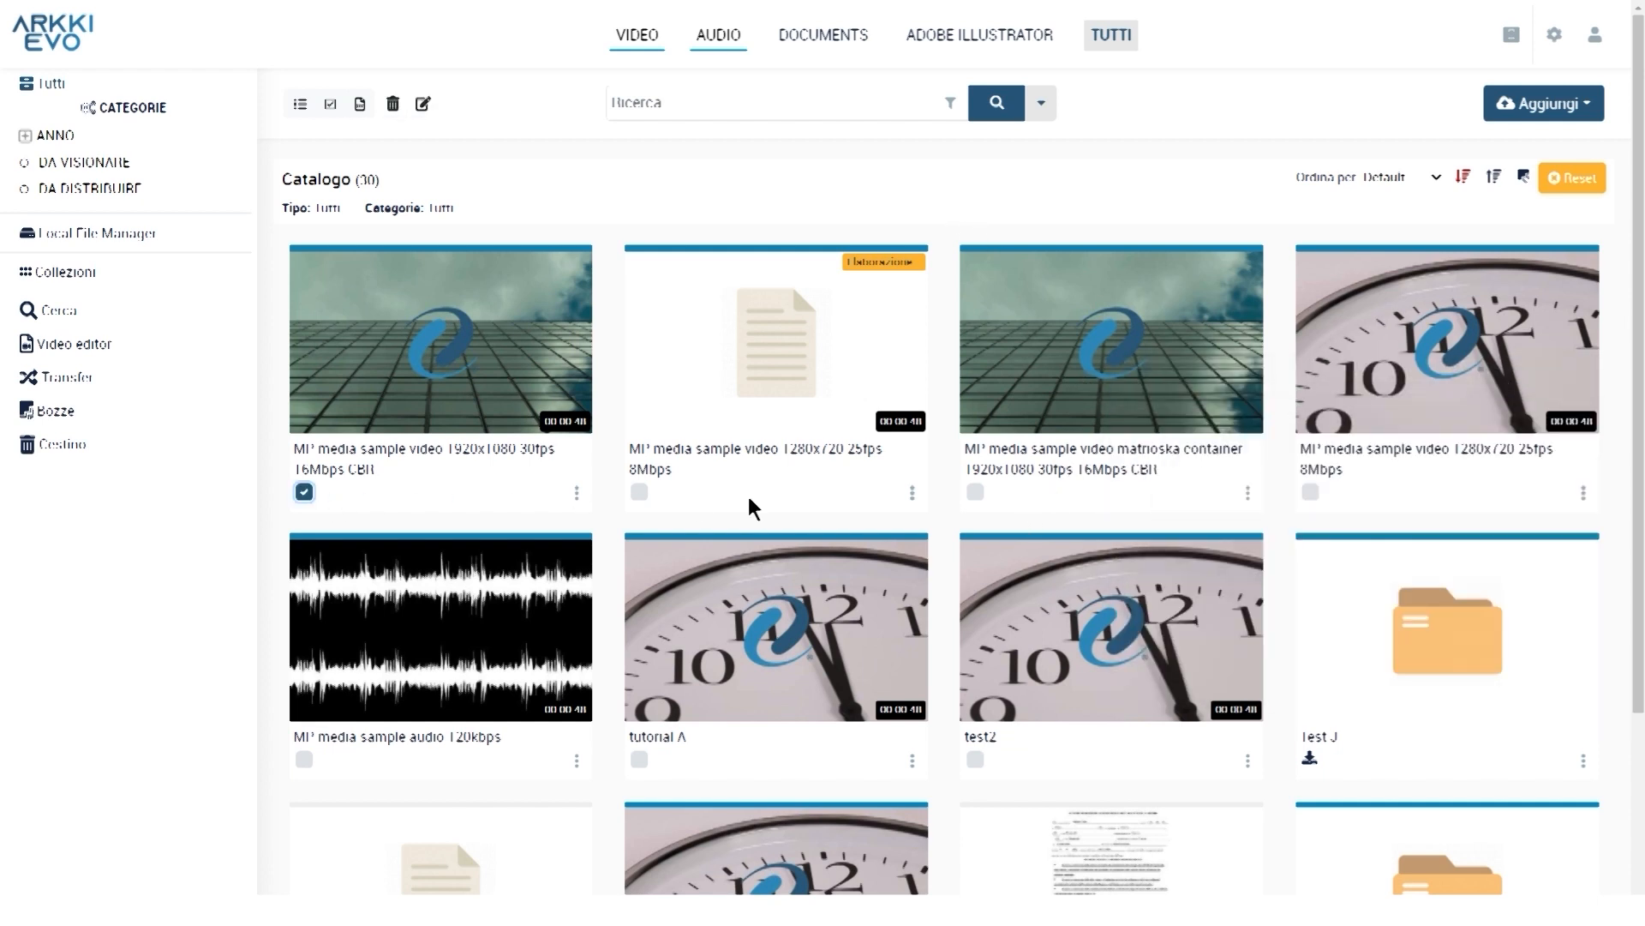
{"action": "left_click", "coordinate": [975, 492]}
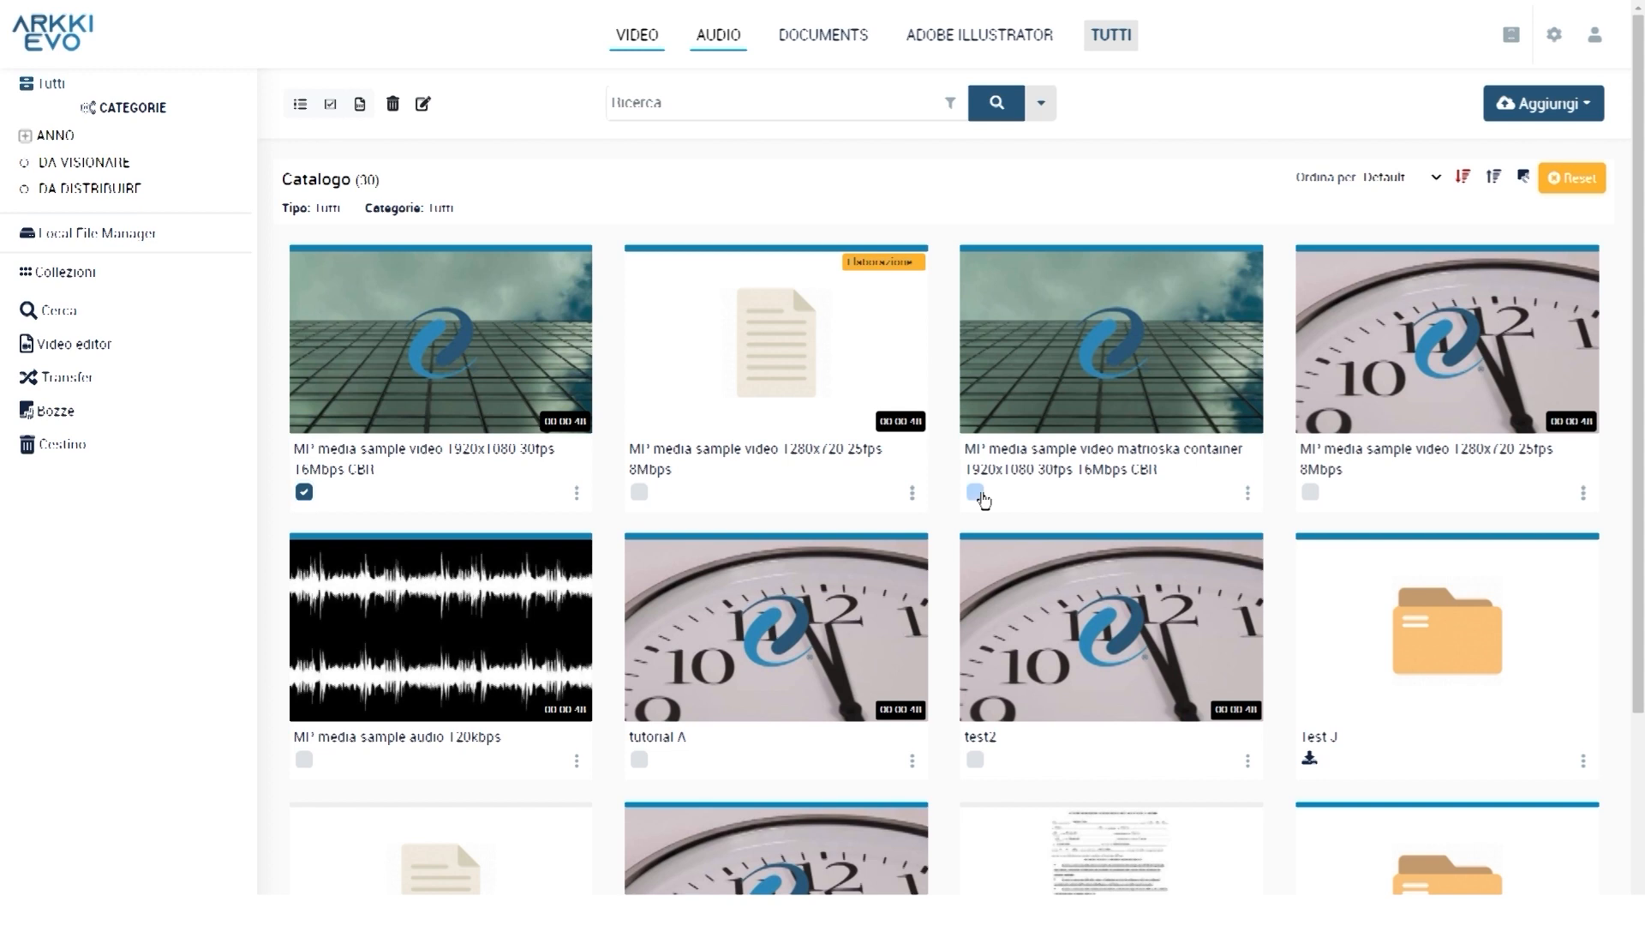
{"action": "left_click", "coordinate": [639, 759]}
{"action": "left_click", "coordinate": [423, 106]}
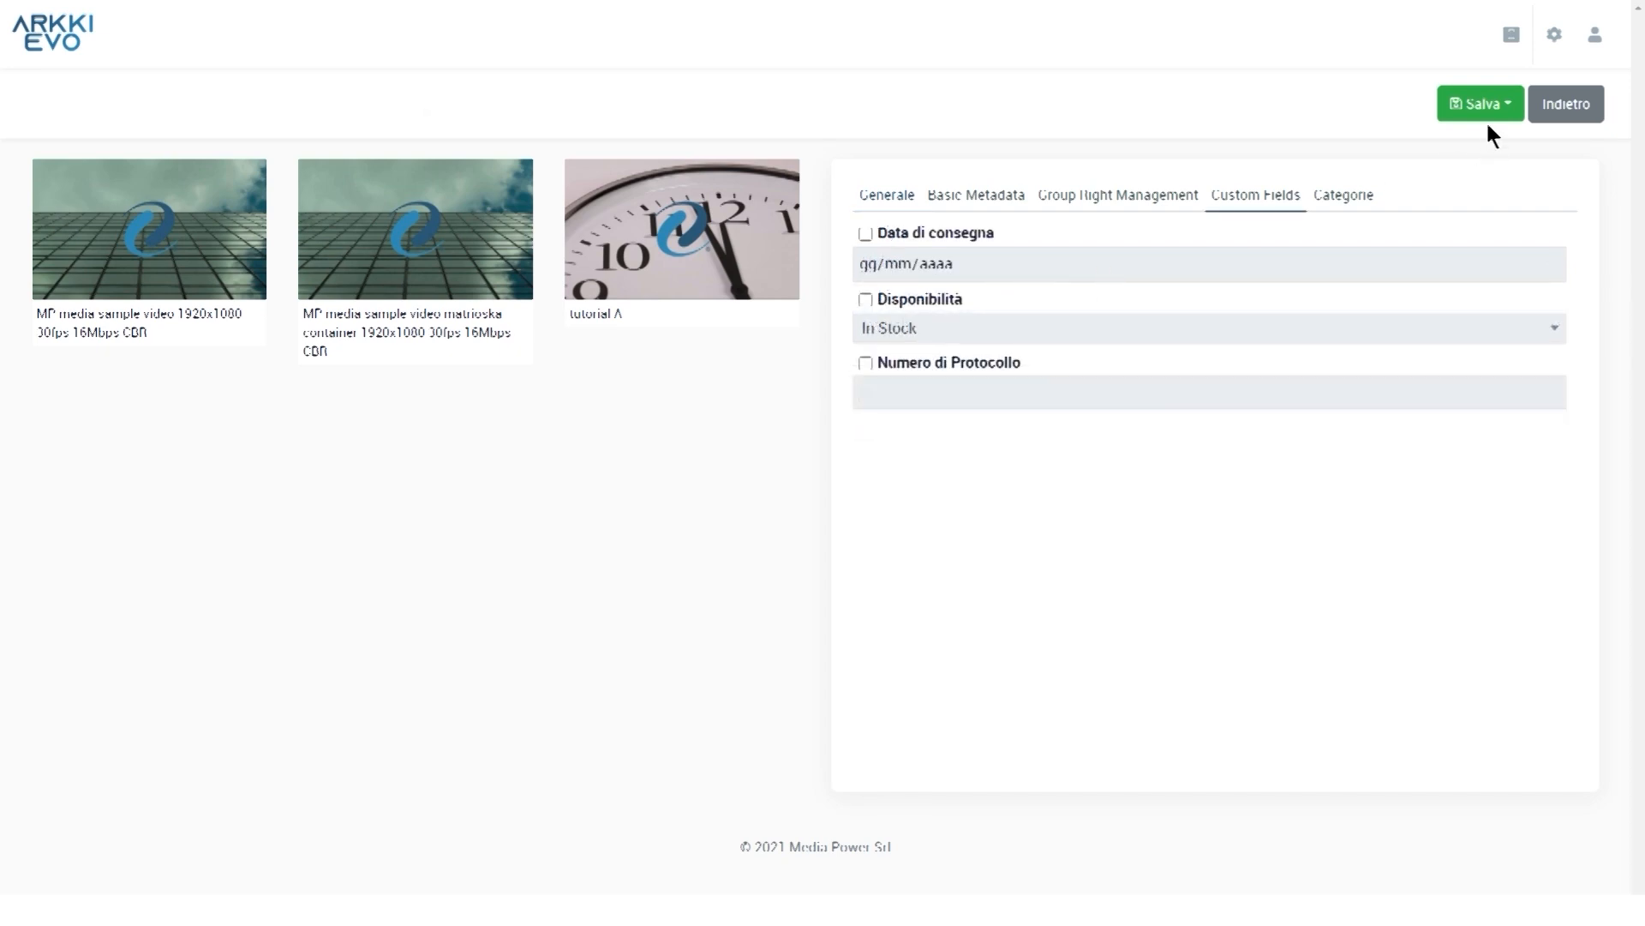
{"action": "left_click", "coordinate": [1487, 113]}
{"action": "left_click", "coordinate": [1520, 156]}
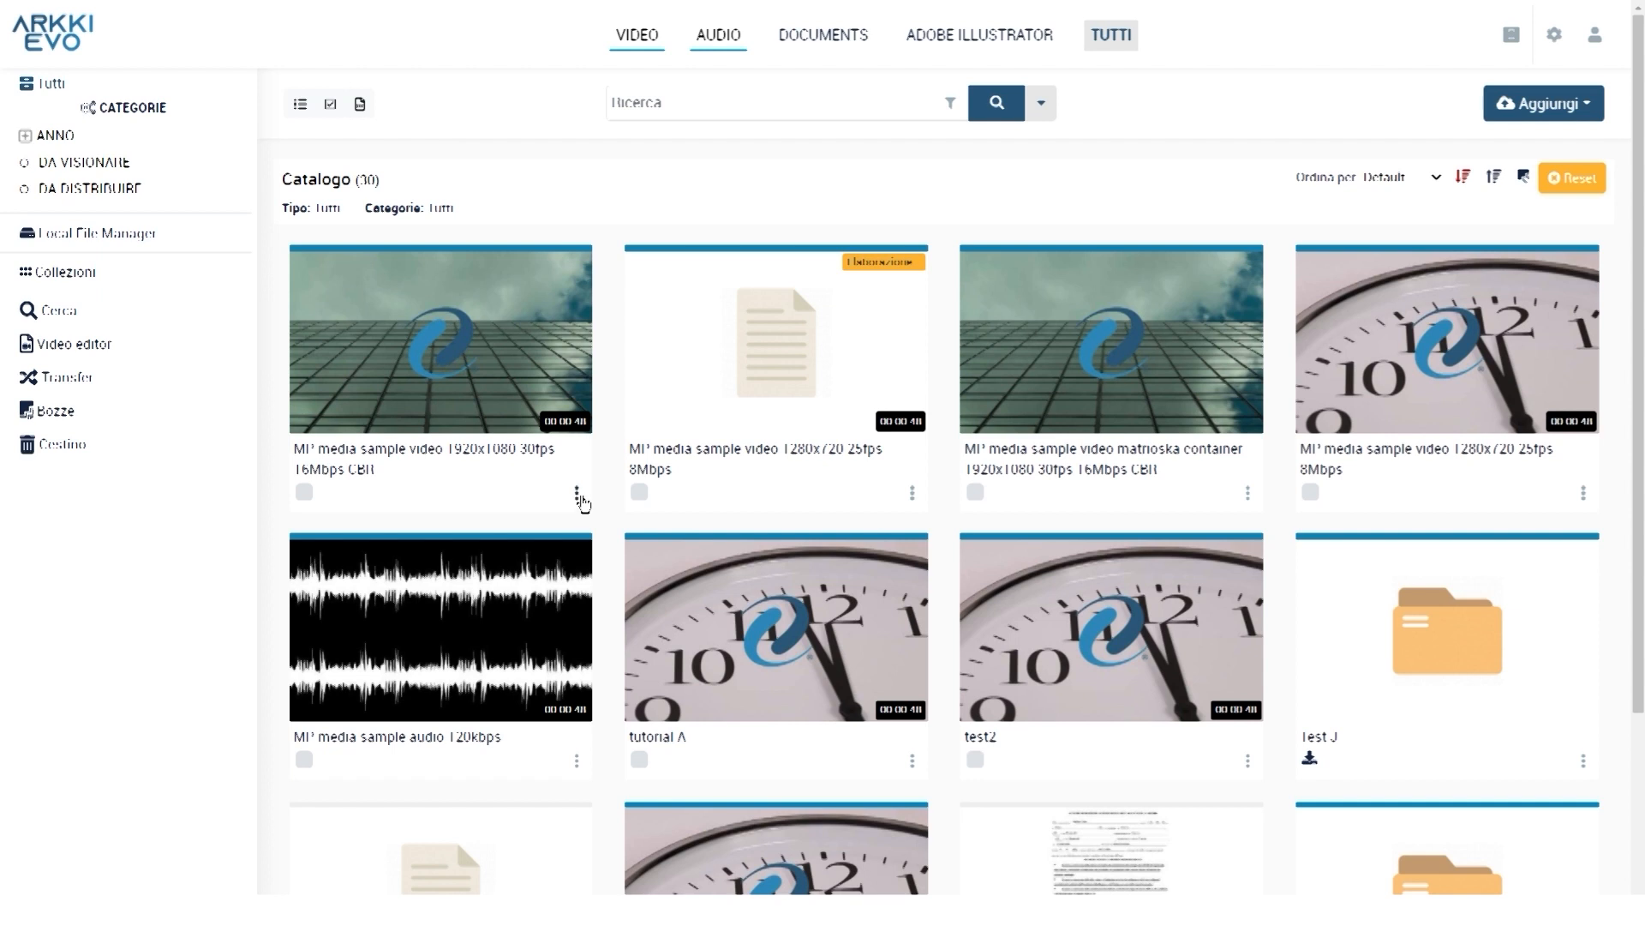
Delete the 'MP media sample video 1920x1080 30fps 16Mbps CBR' asset and confirm
{"action": "left_click", "coordinate": [577, 495]}
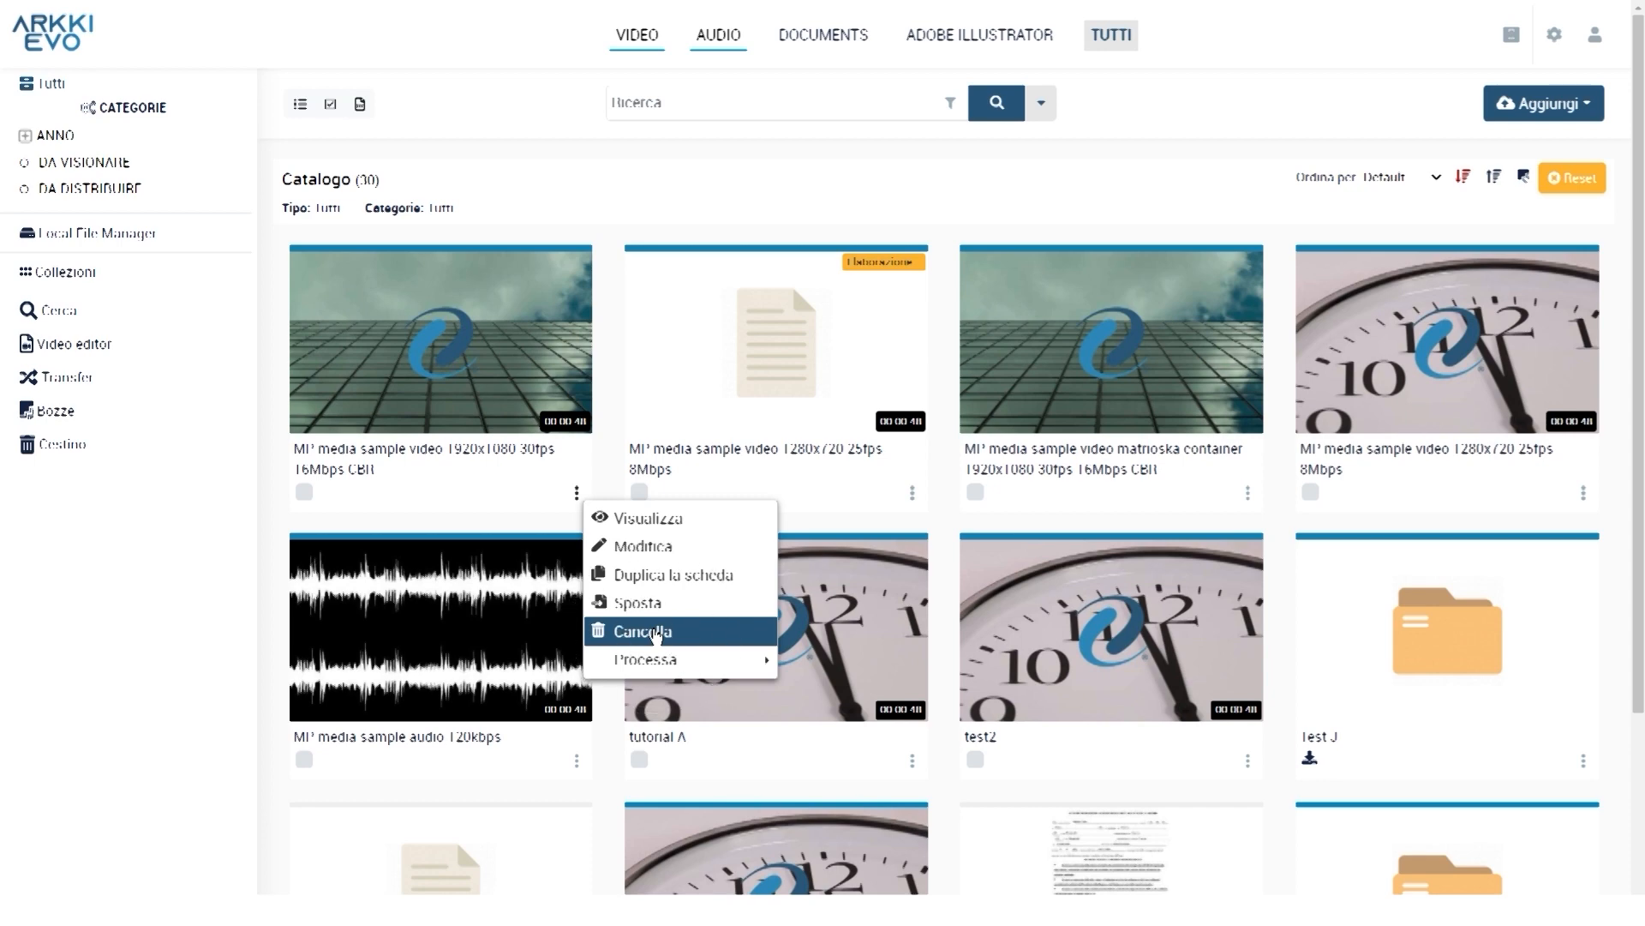
{"action": "left_click", "coordinate": [656, 633]}
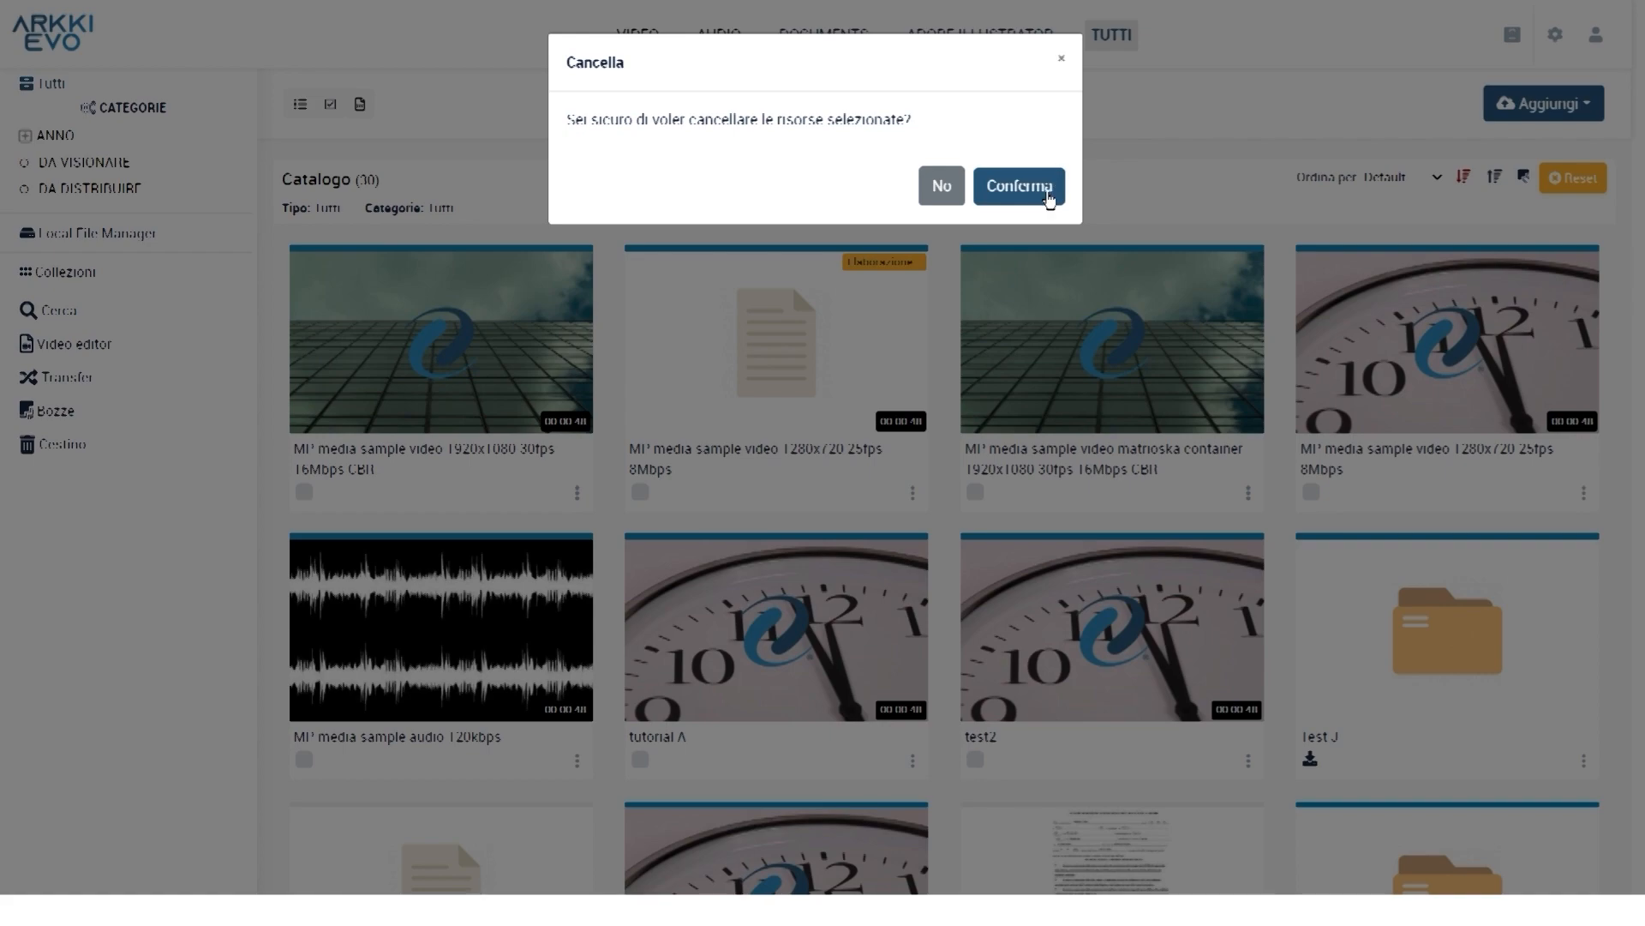
{"action": "left_click", "coordinate": [1049, 196]}
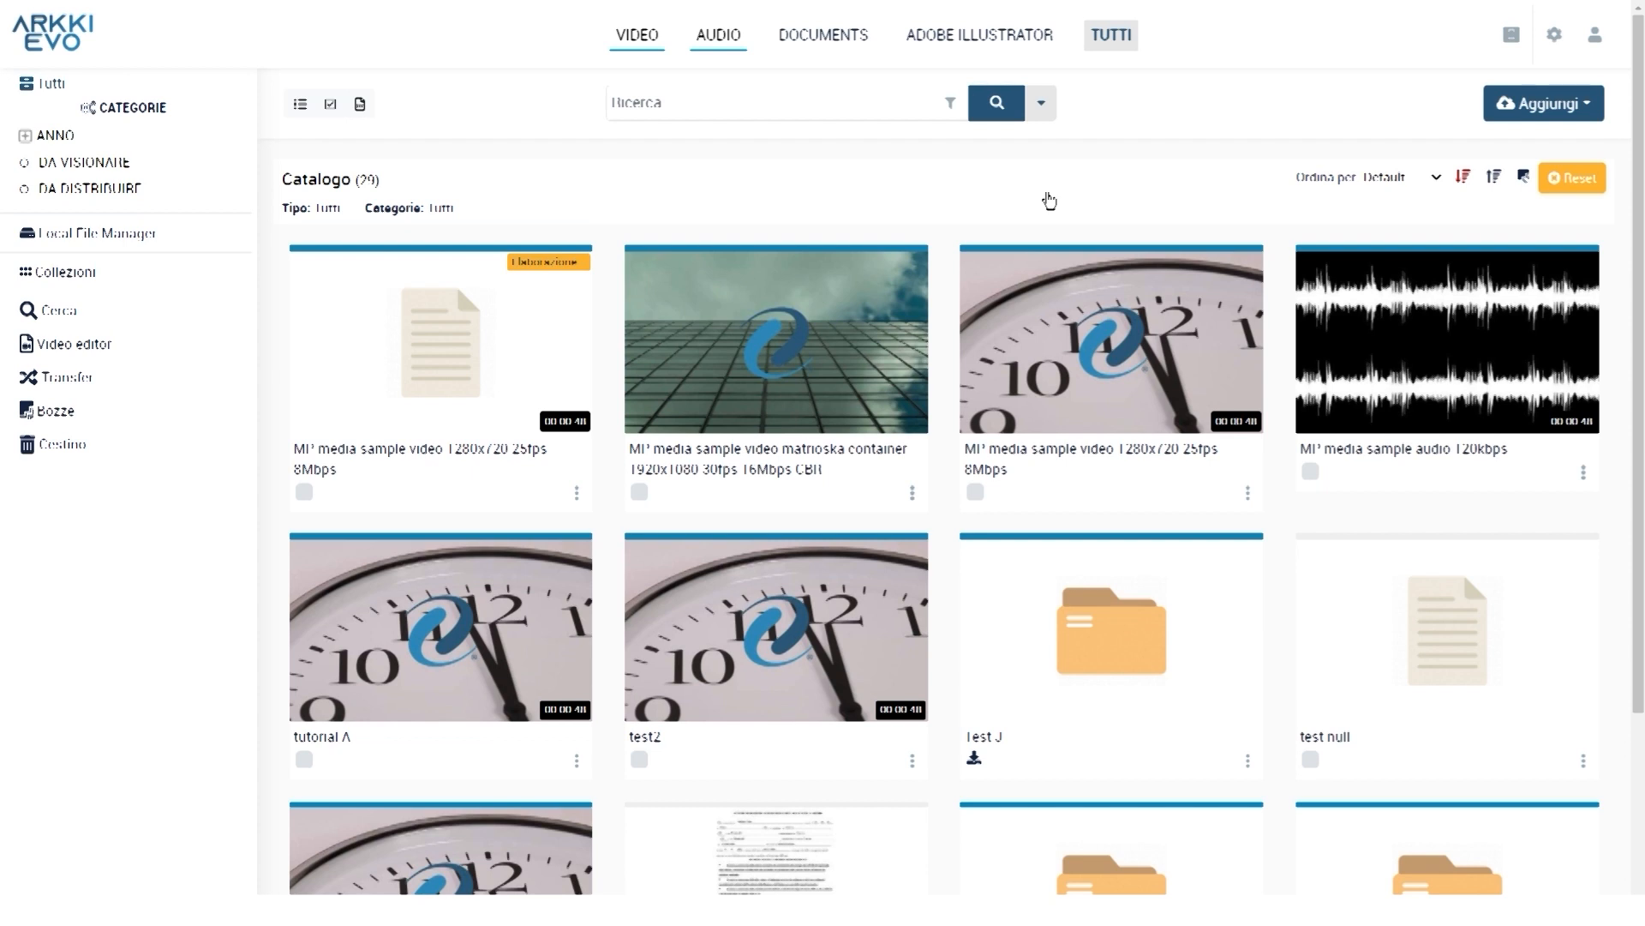
{"action": "left_click", "coordinate": [49, 451]}
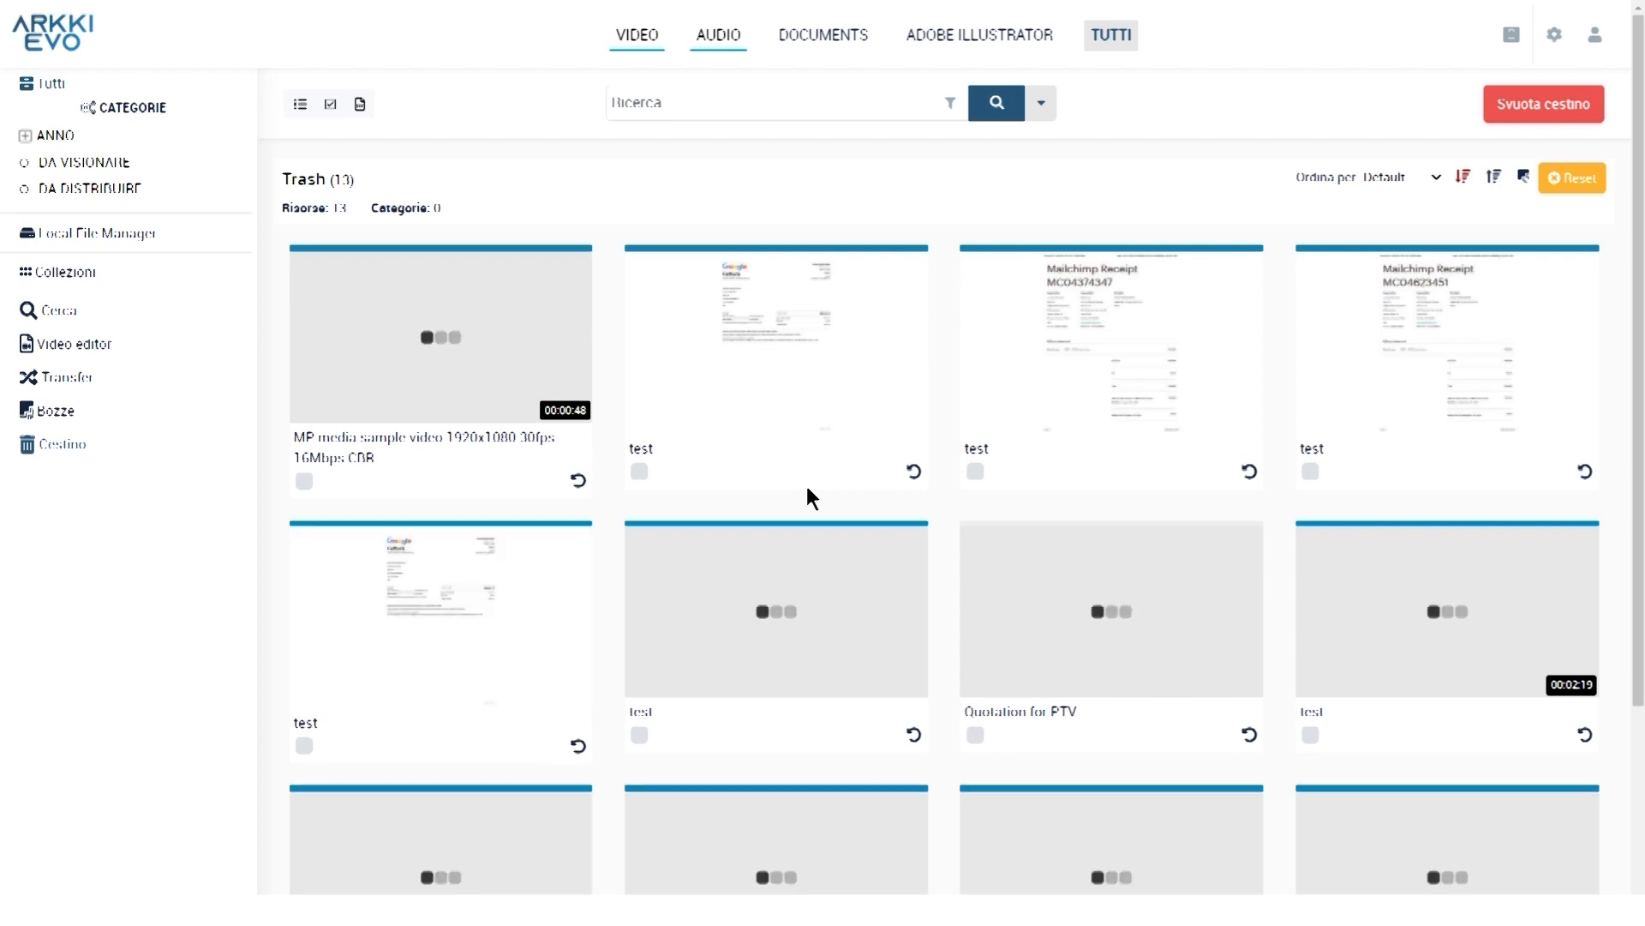
{"action": "left_click", "coordinate": [579, 495]}
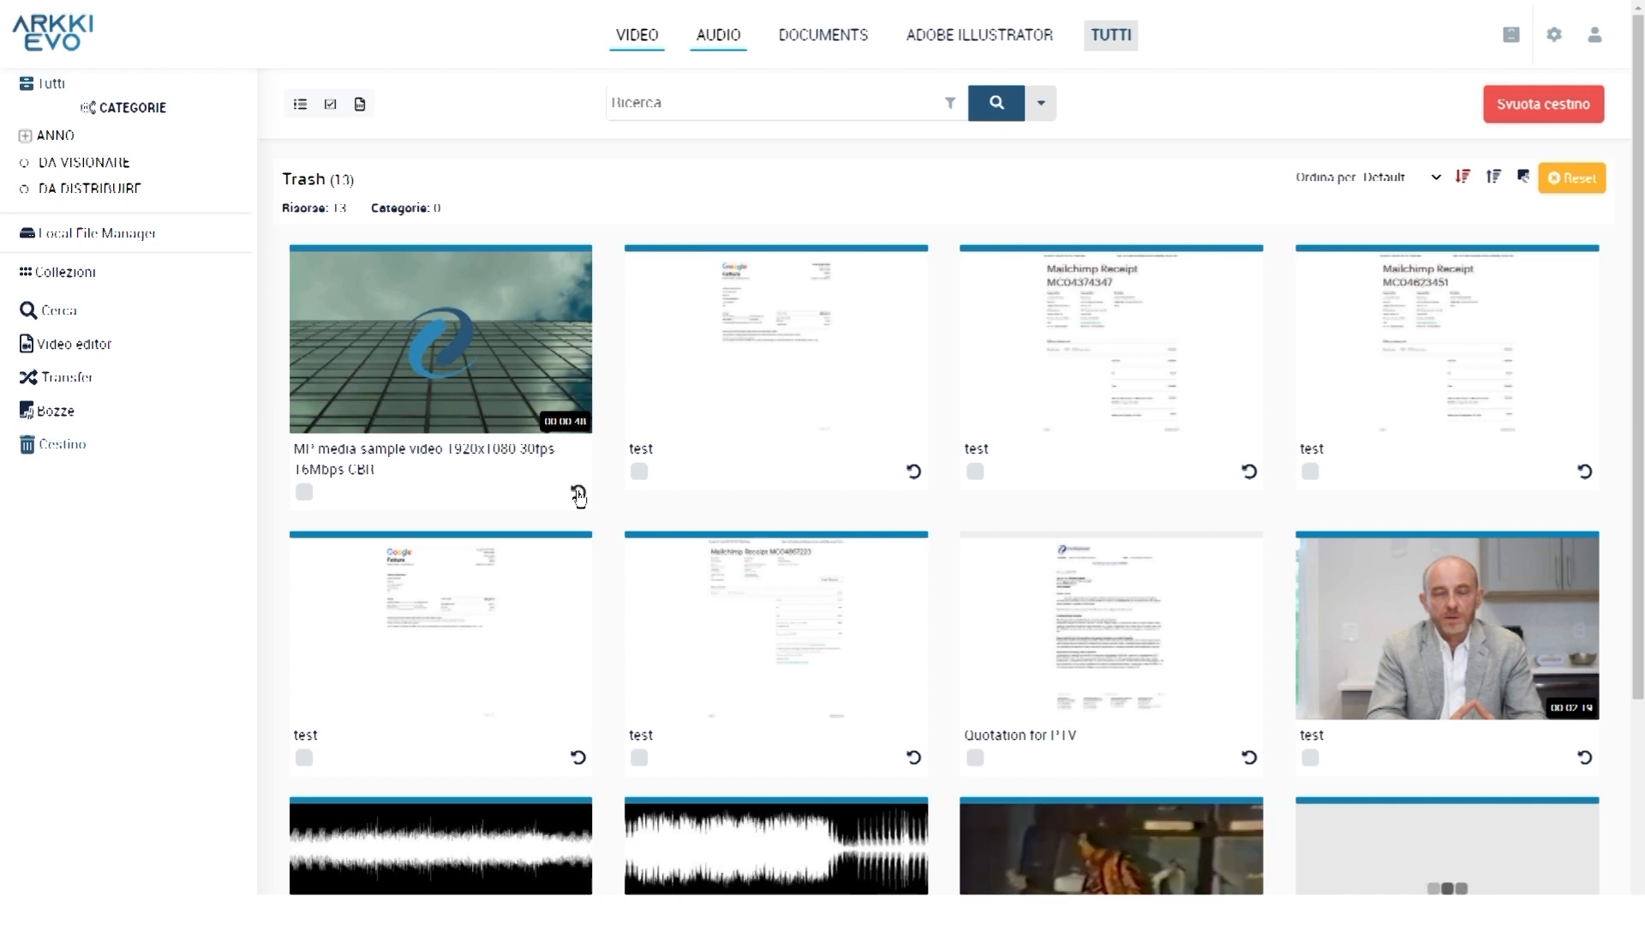
{"action": "left_click", "coordinate": [579, 497]}
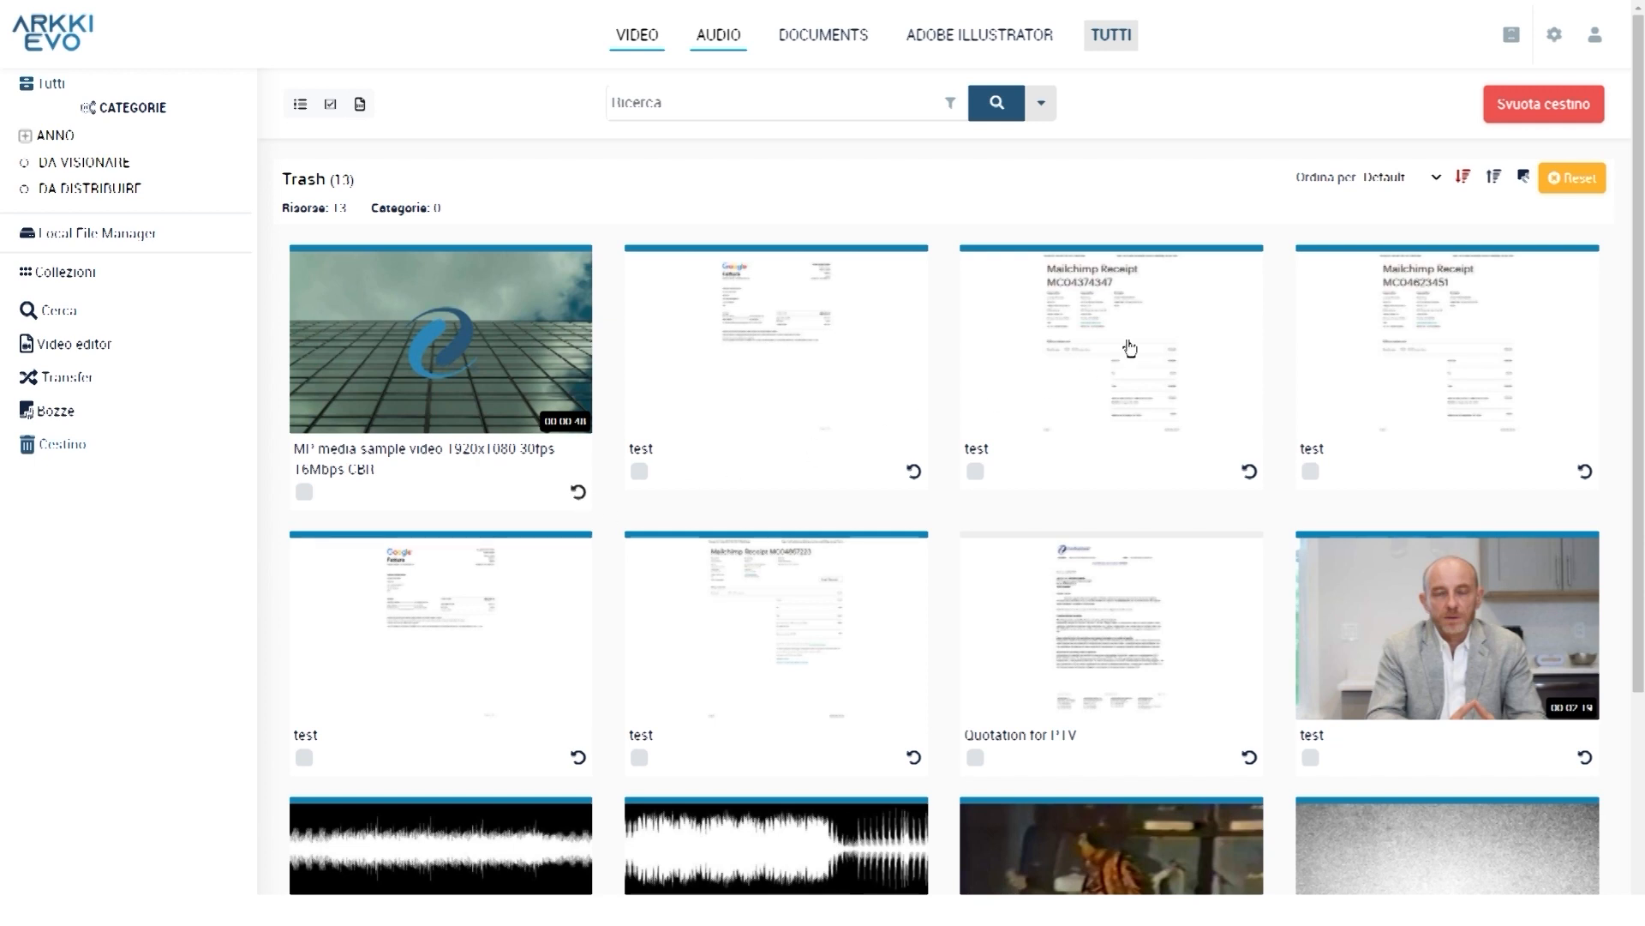
{"action": "left_click", "coordinate": [1529, 118]}
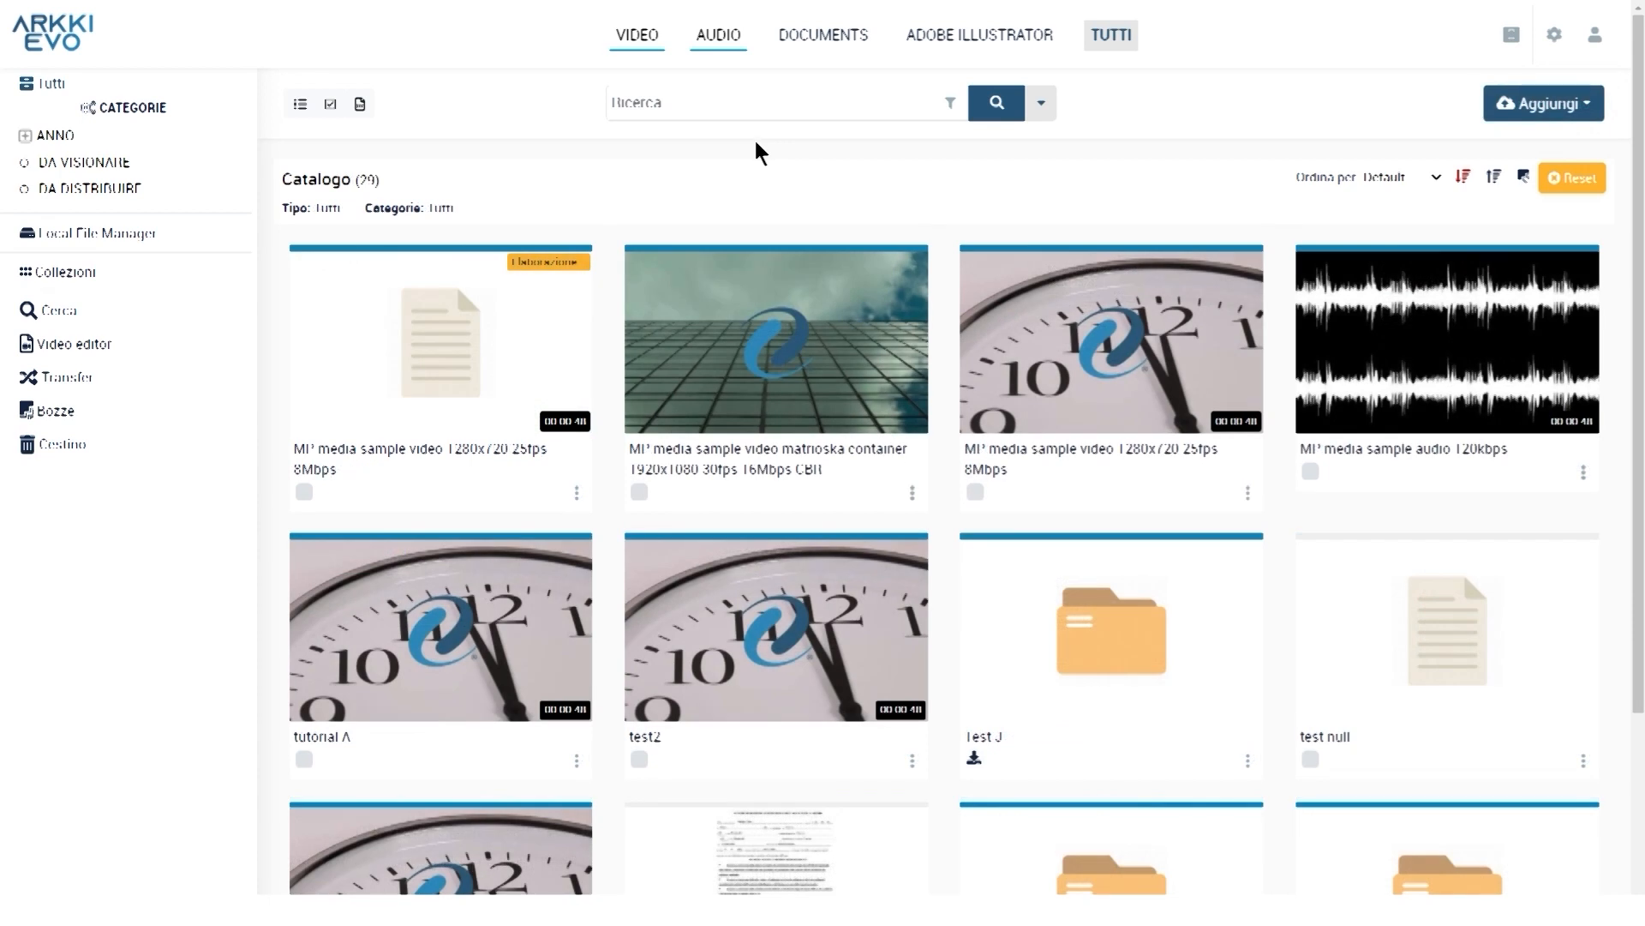
{"action": "left_click", "coordinate": [305, 493]}
{"action": "left_click", "coordinate": [638, 759]}
{"action": "left_click", "coordinate": [1311, 473]}
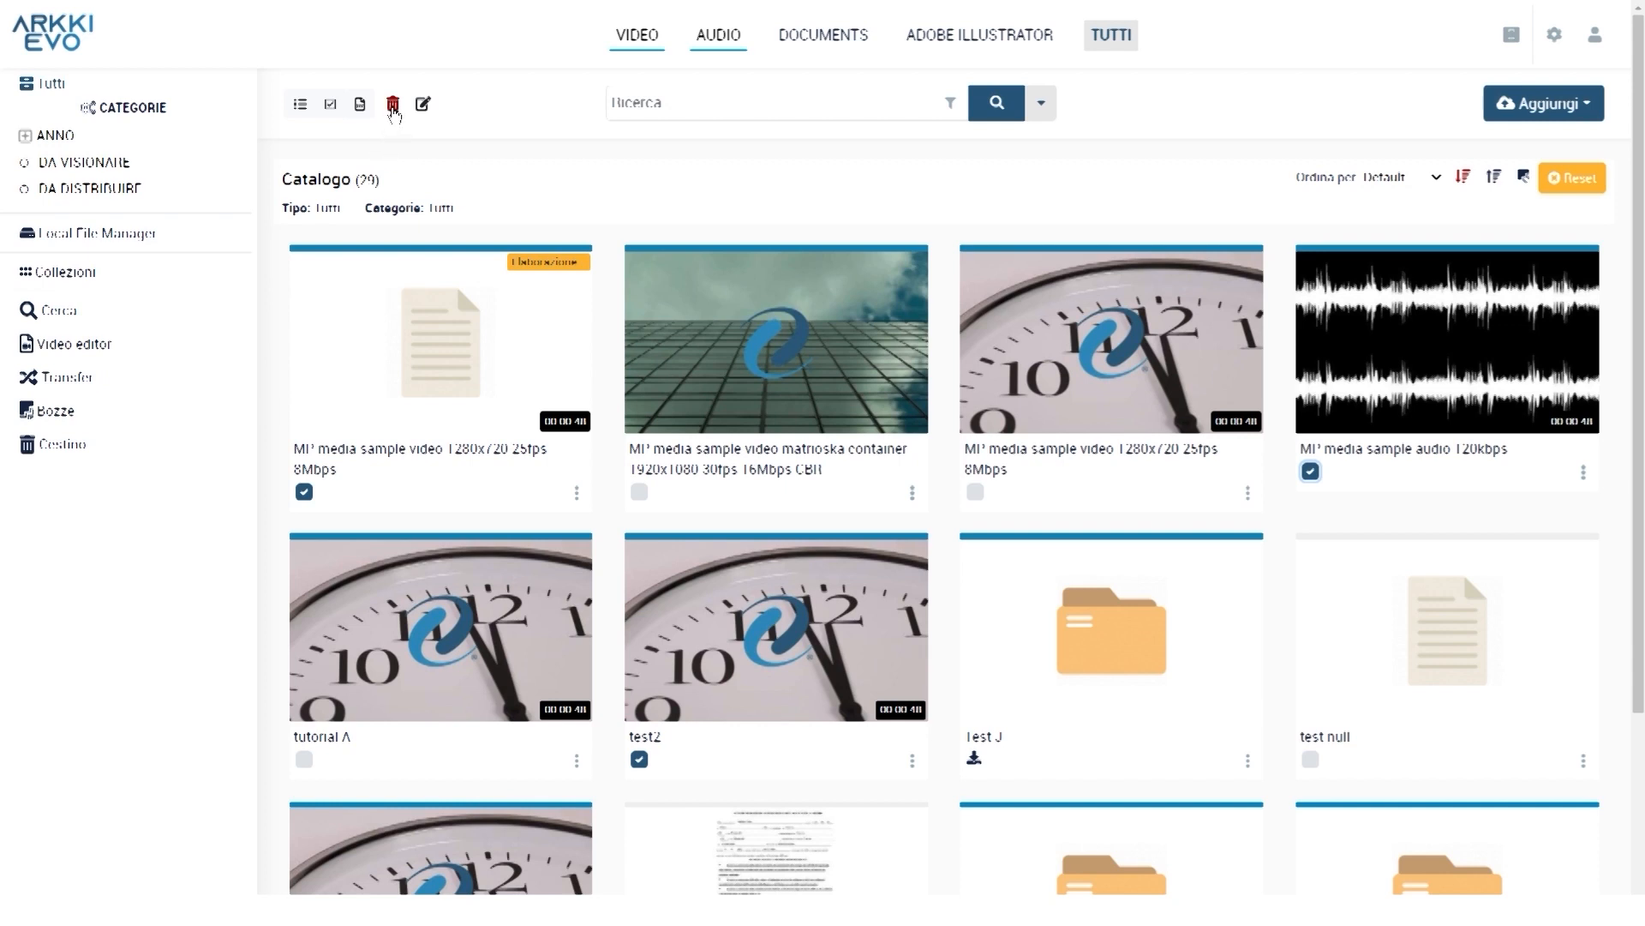
{"action": "left_click", "coordinate": [331, 106]}
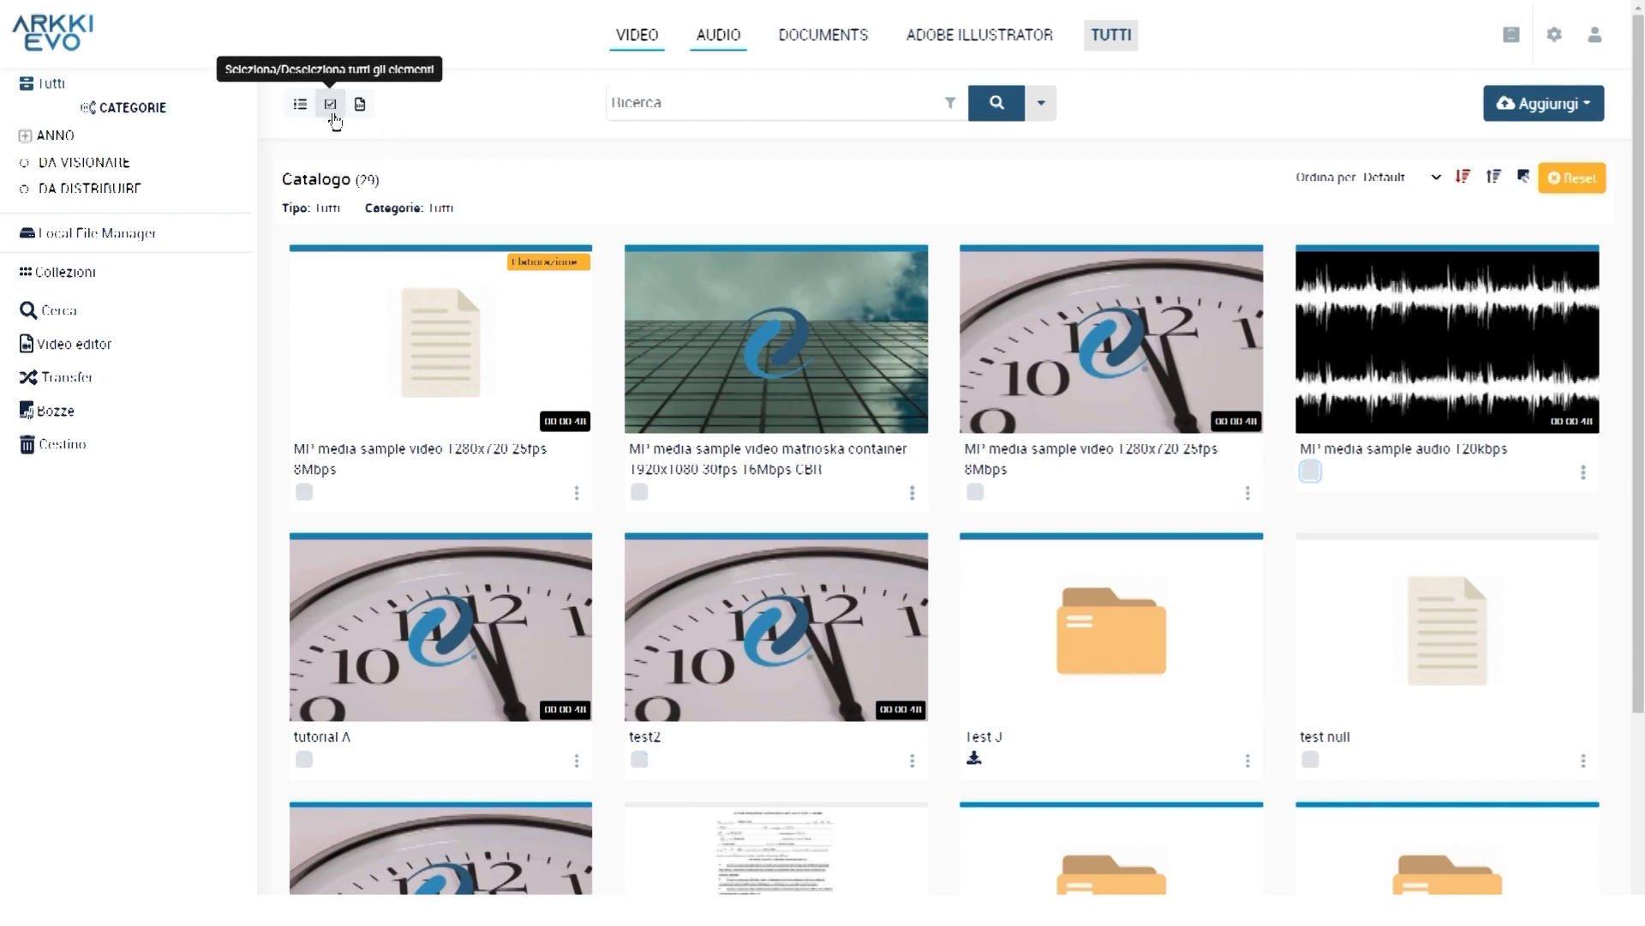
{"action": "left_click", "coordinate": [331, 105]}
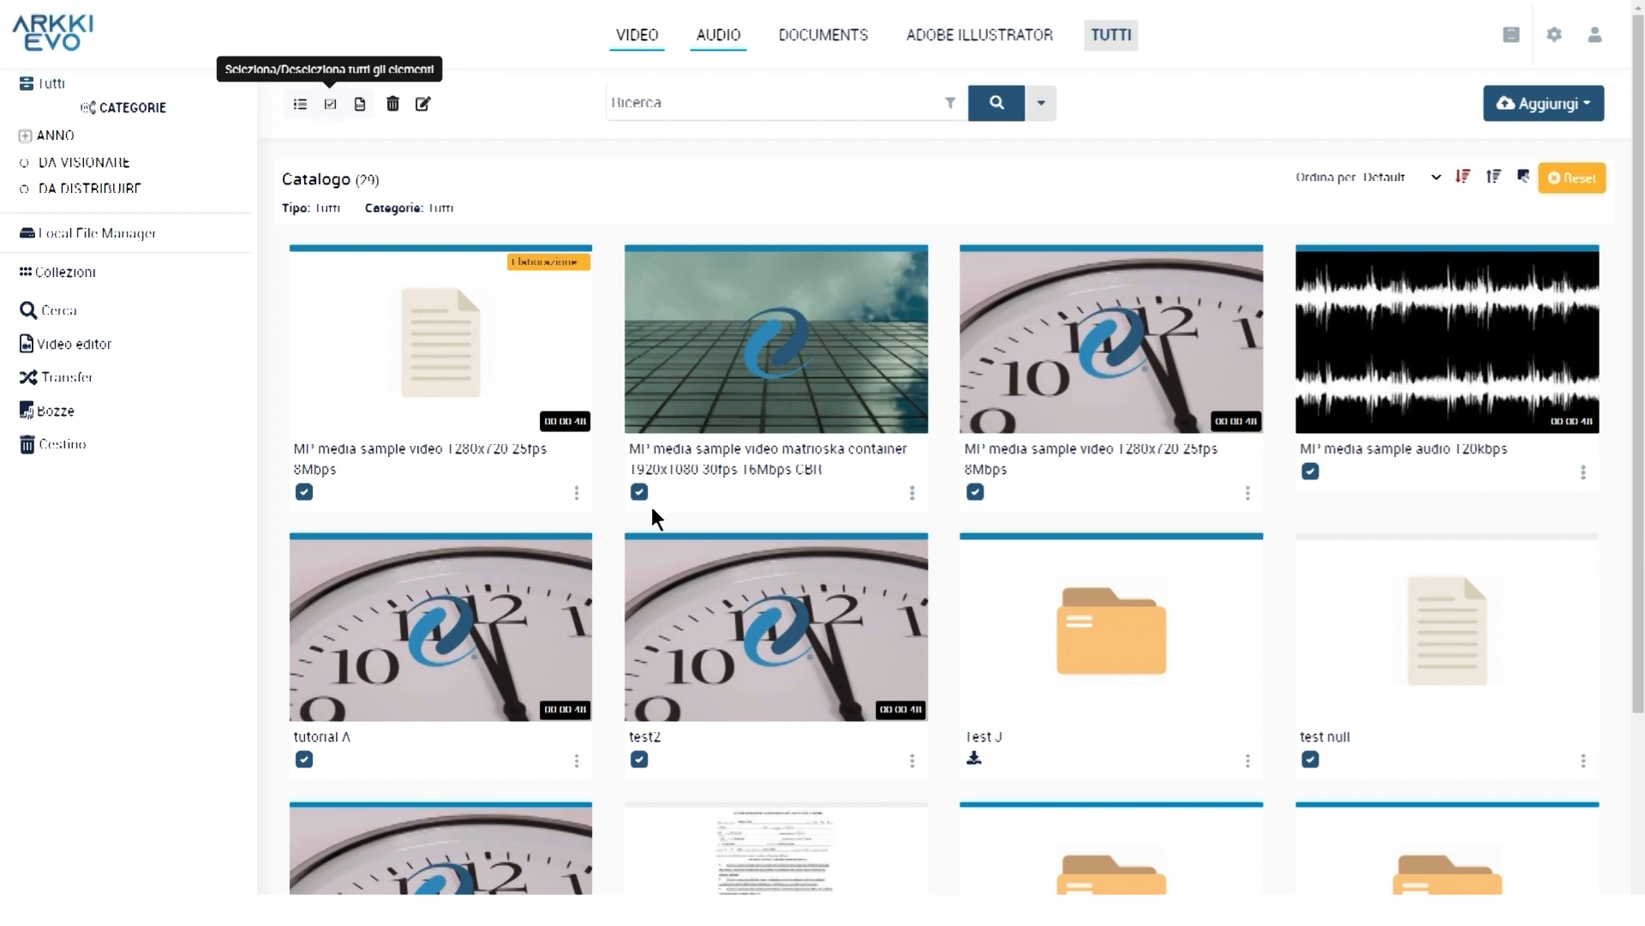
{"action": "scroll", "coordinate": [783, 507], "scroll_direction": "down", "scroll_amount": 1}
{"action": "scroll", "coordinate": [798, 500], "scroll_direction": "down", "scroll_amount": 2}
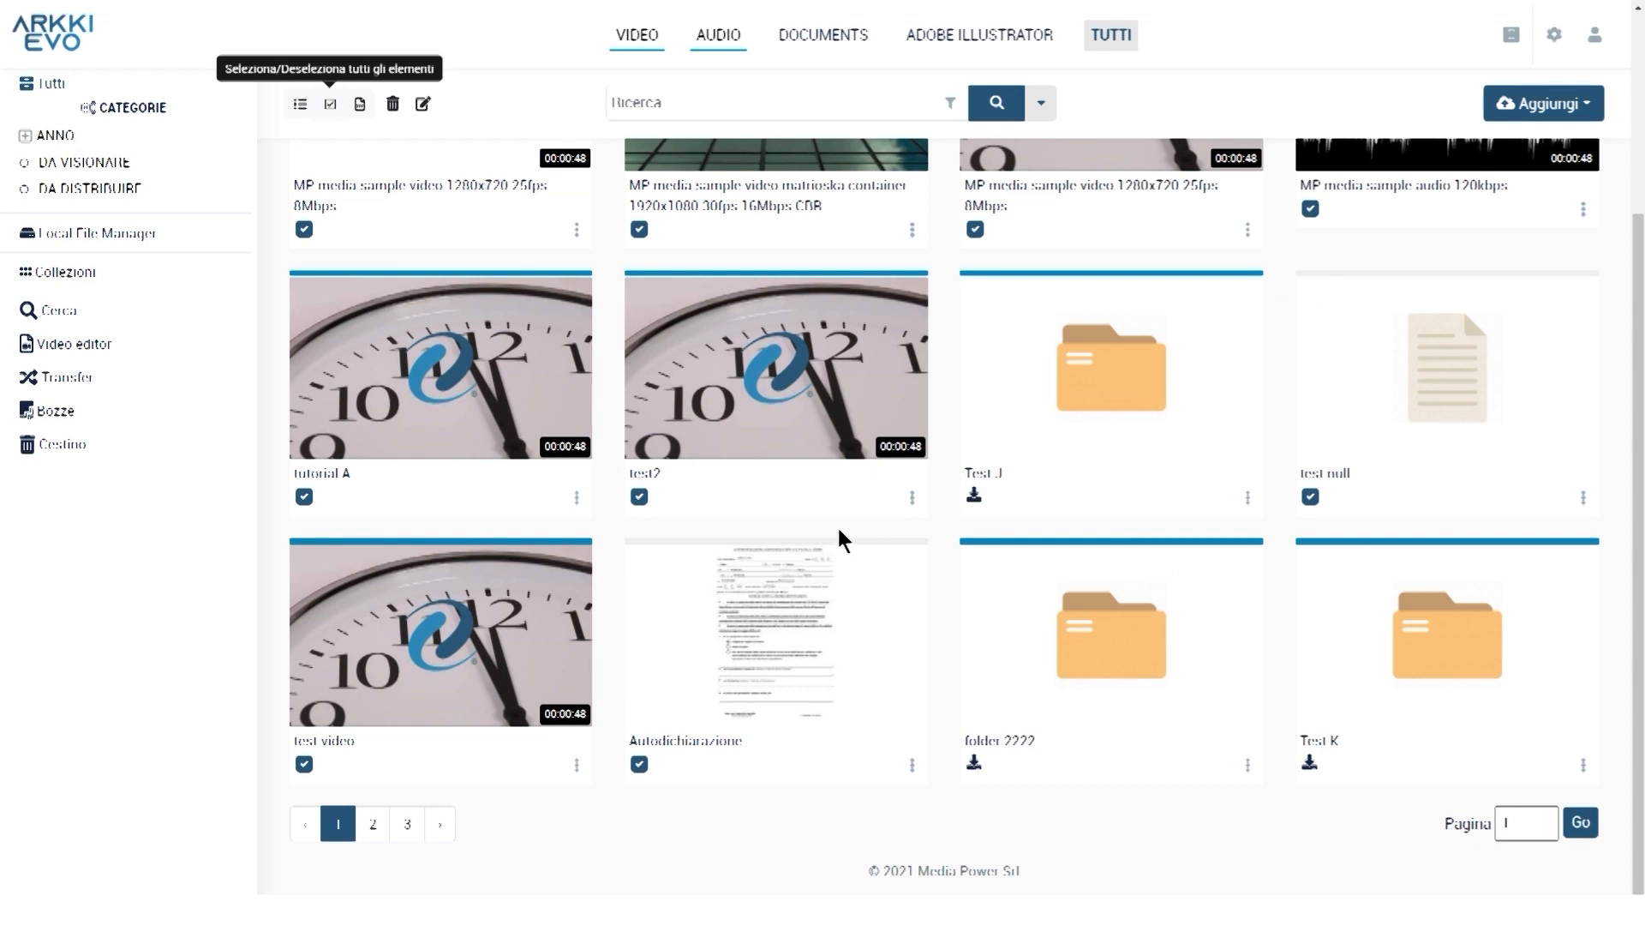
{"action": "scroll", "coordinate": [836, 525], "scroll_direction": "up", "scroll_amount": 3}
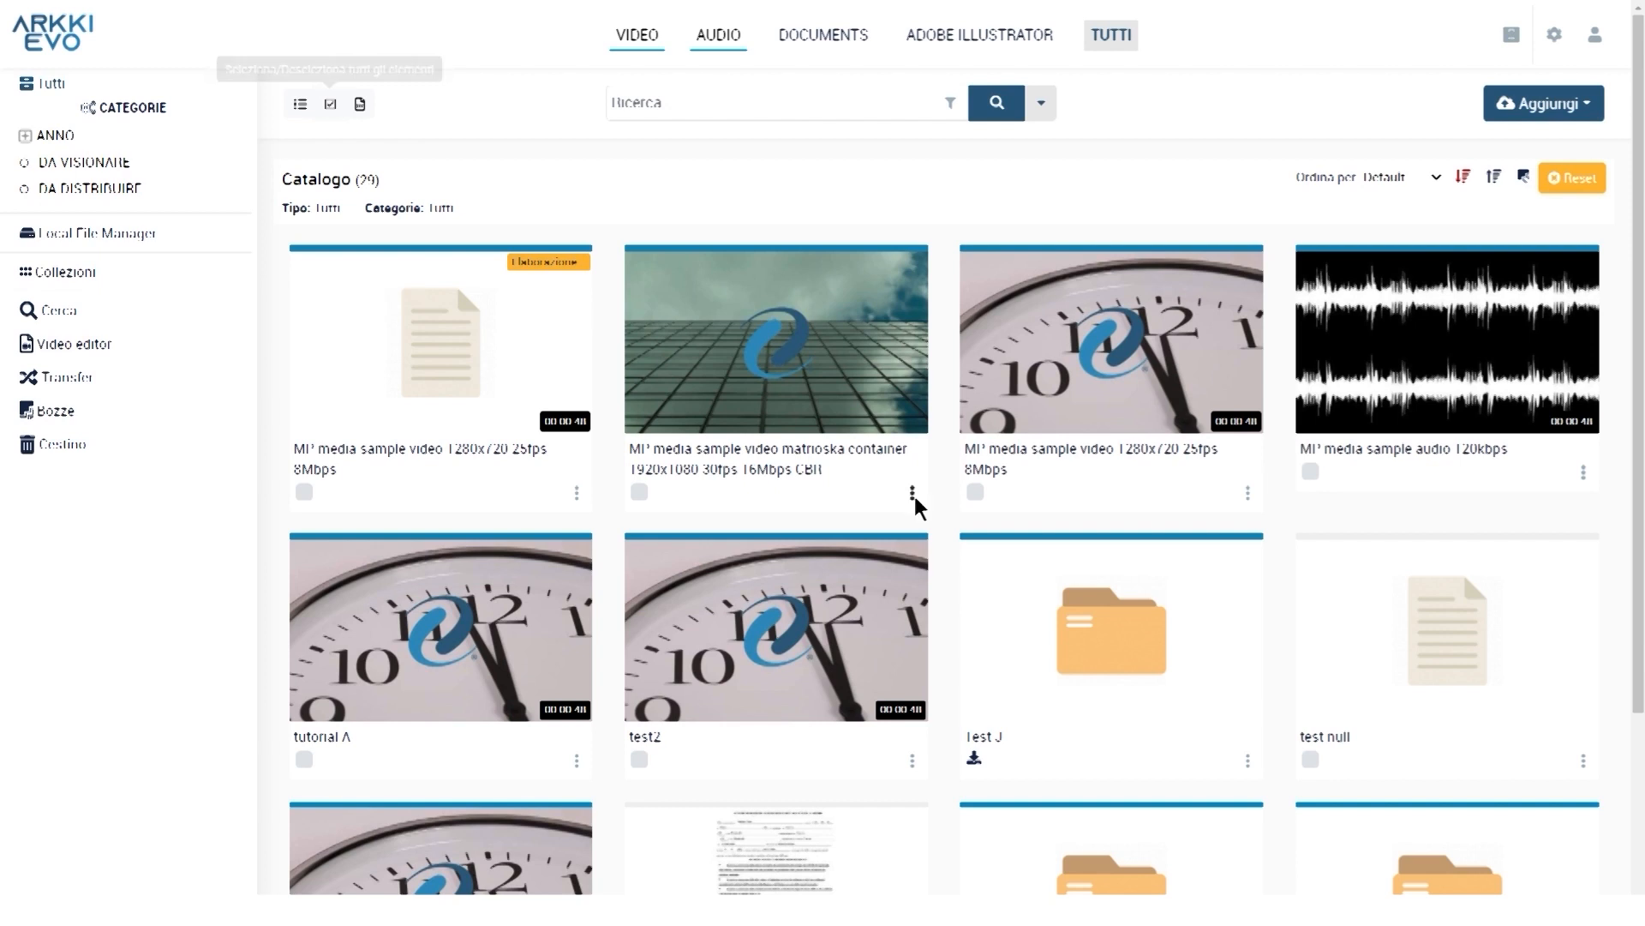
Duplicate the matrioska container video's record and open the copy's Modifica risorsa page
{"action": "left_click", "coordinate": [913, 497]}
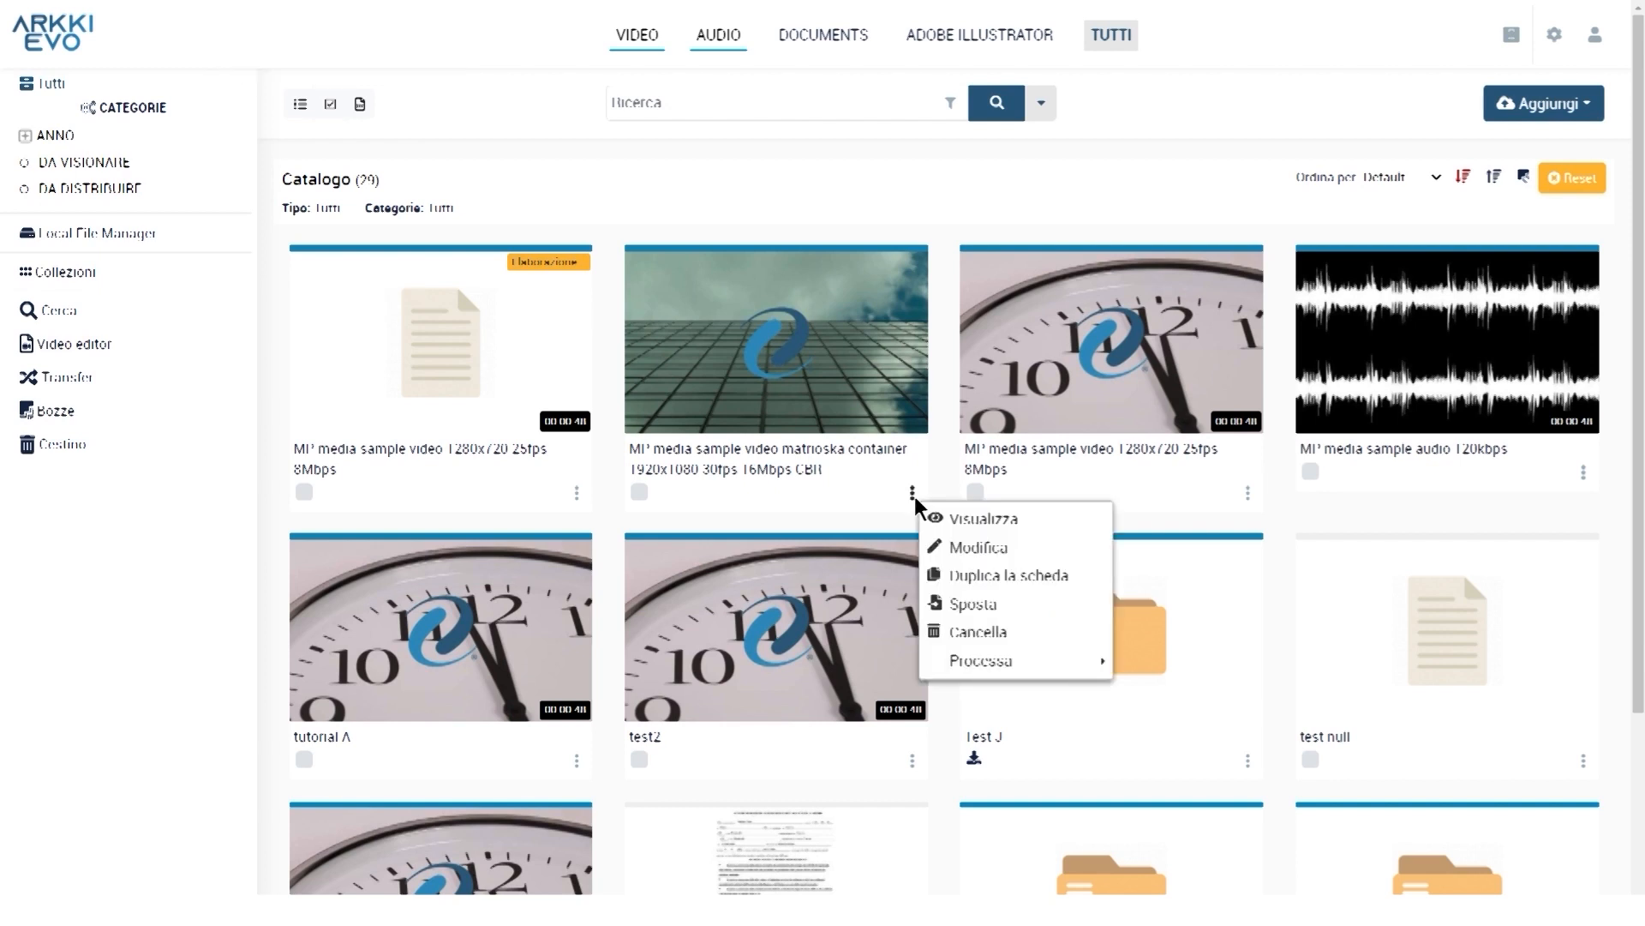
{"action": "left_click", "coordinate": [1049, 578]}
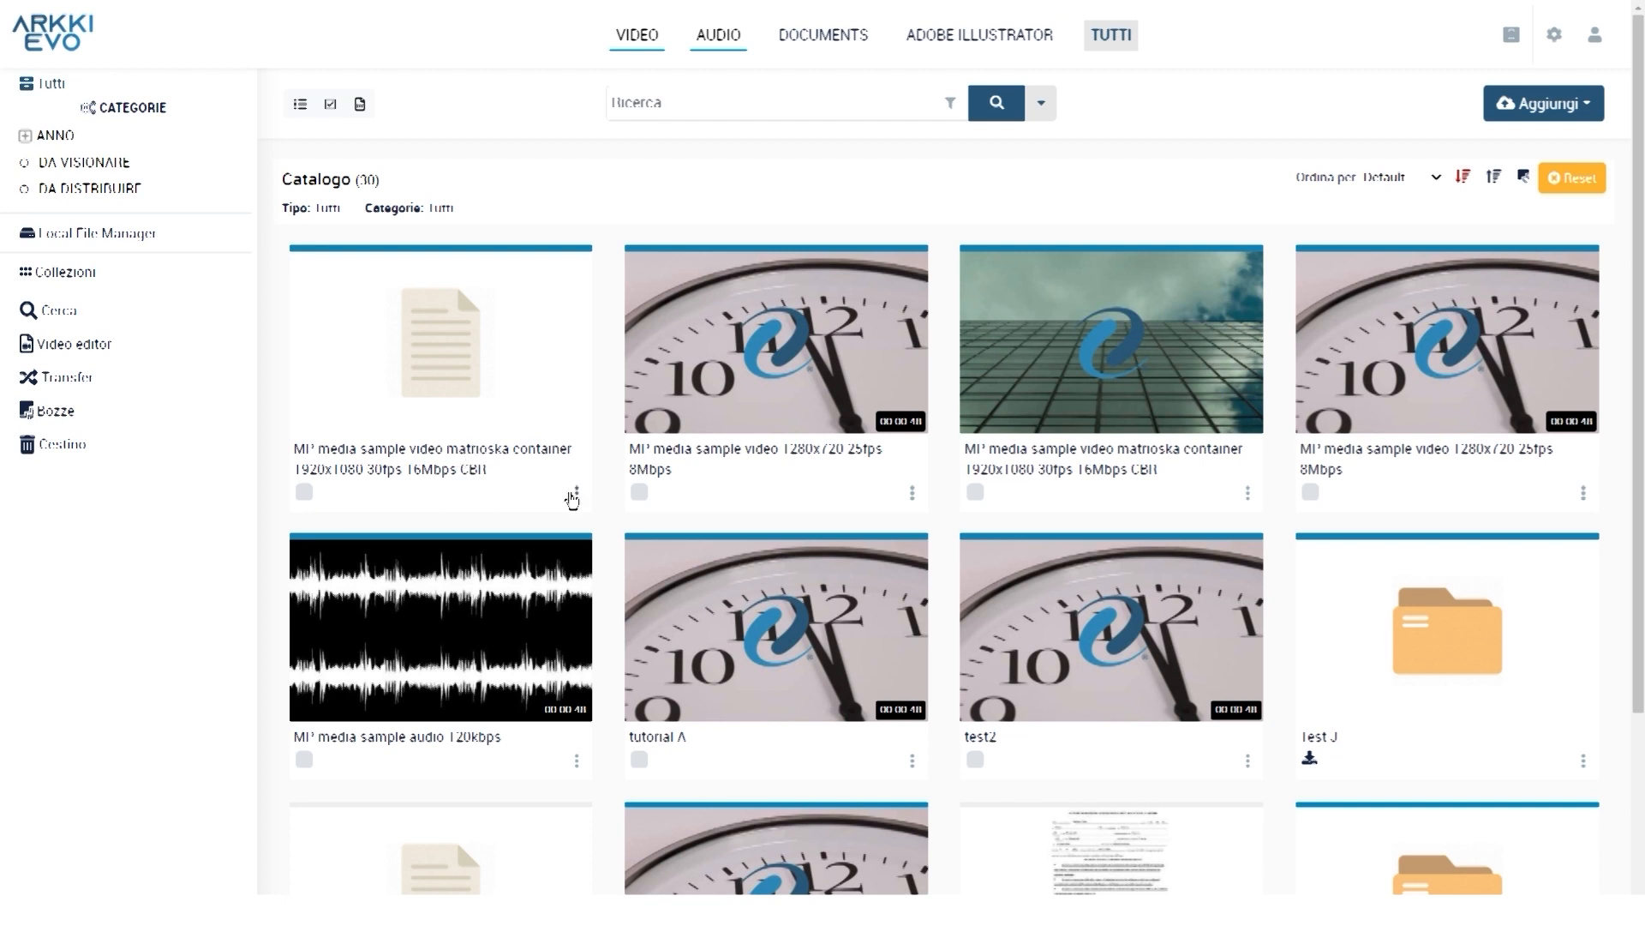
{"action": "left_click", "coordinate": [576, 494]}
{"action": "left_click", "coordinate": [643, 541]}
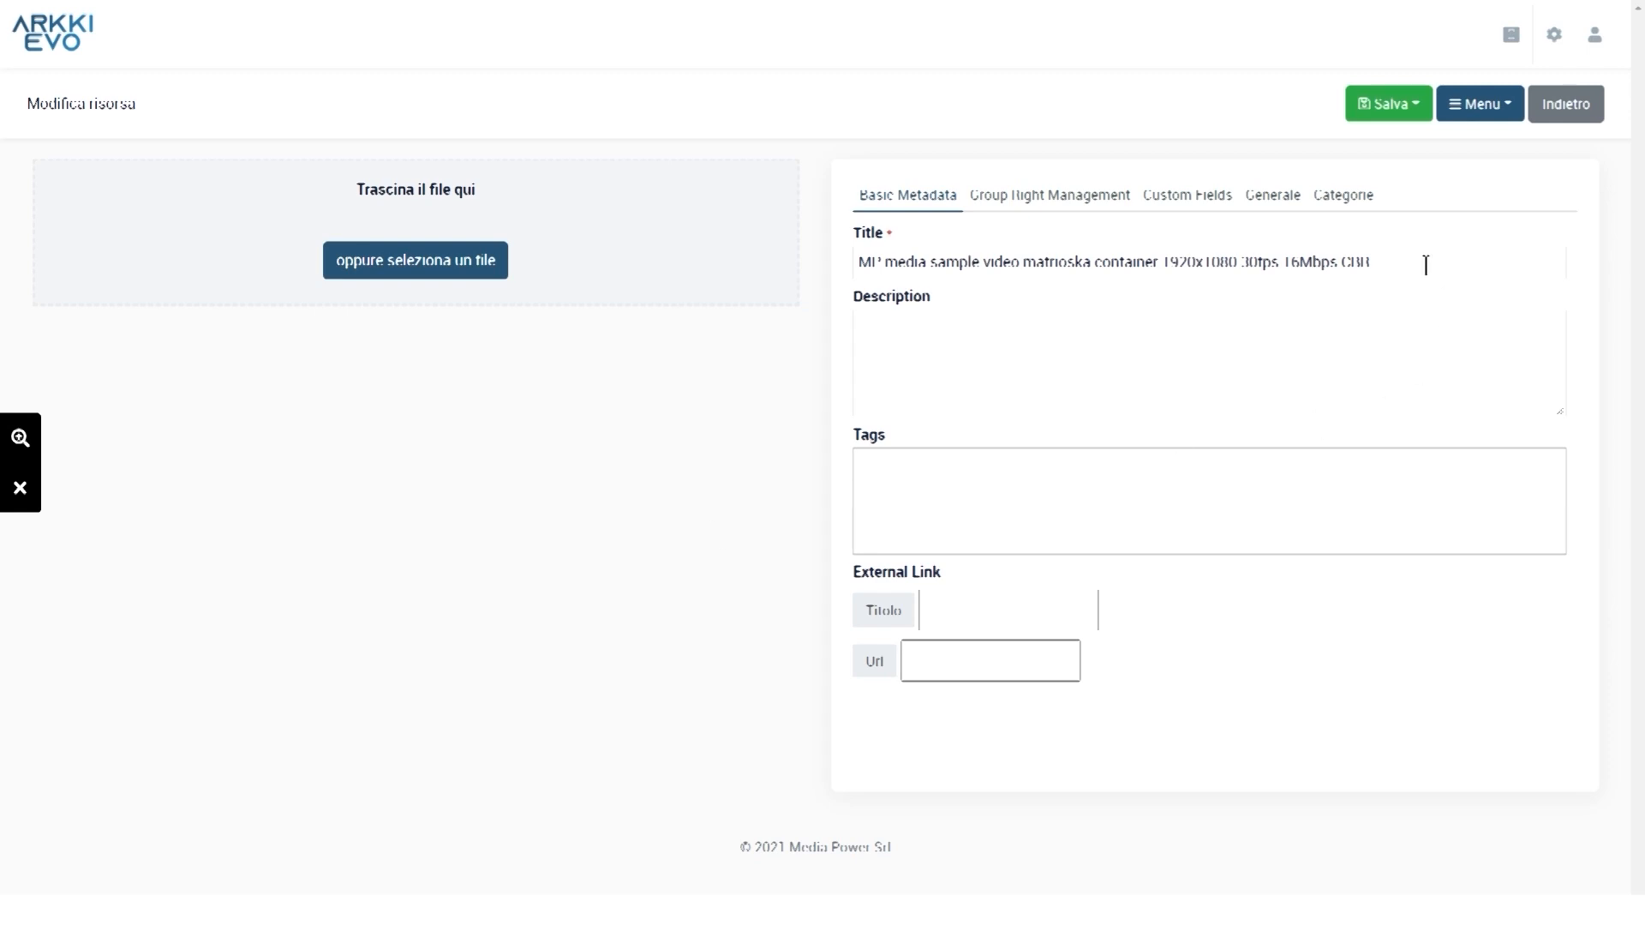
Choose a media file for the duplicated matrioska container record
{"action": "left_click", "coordinate": [460, 264]}
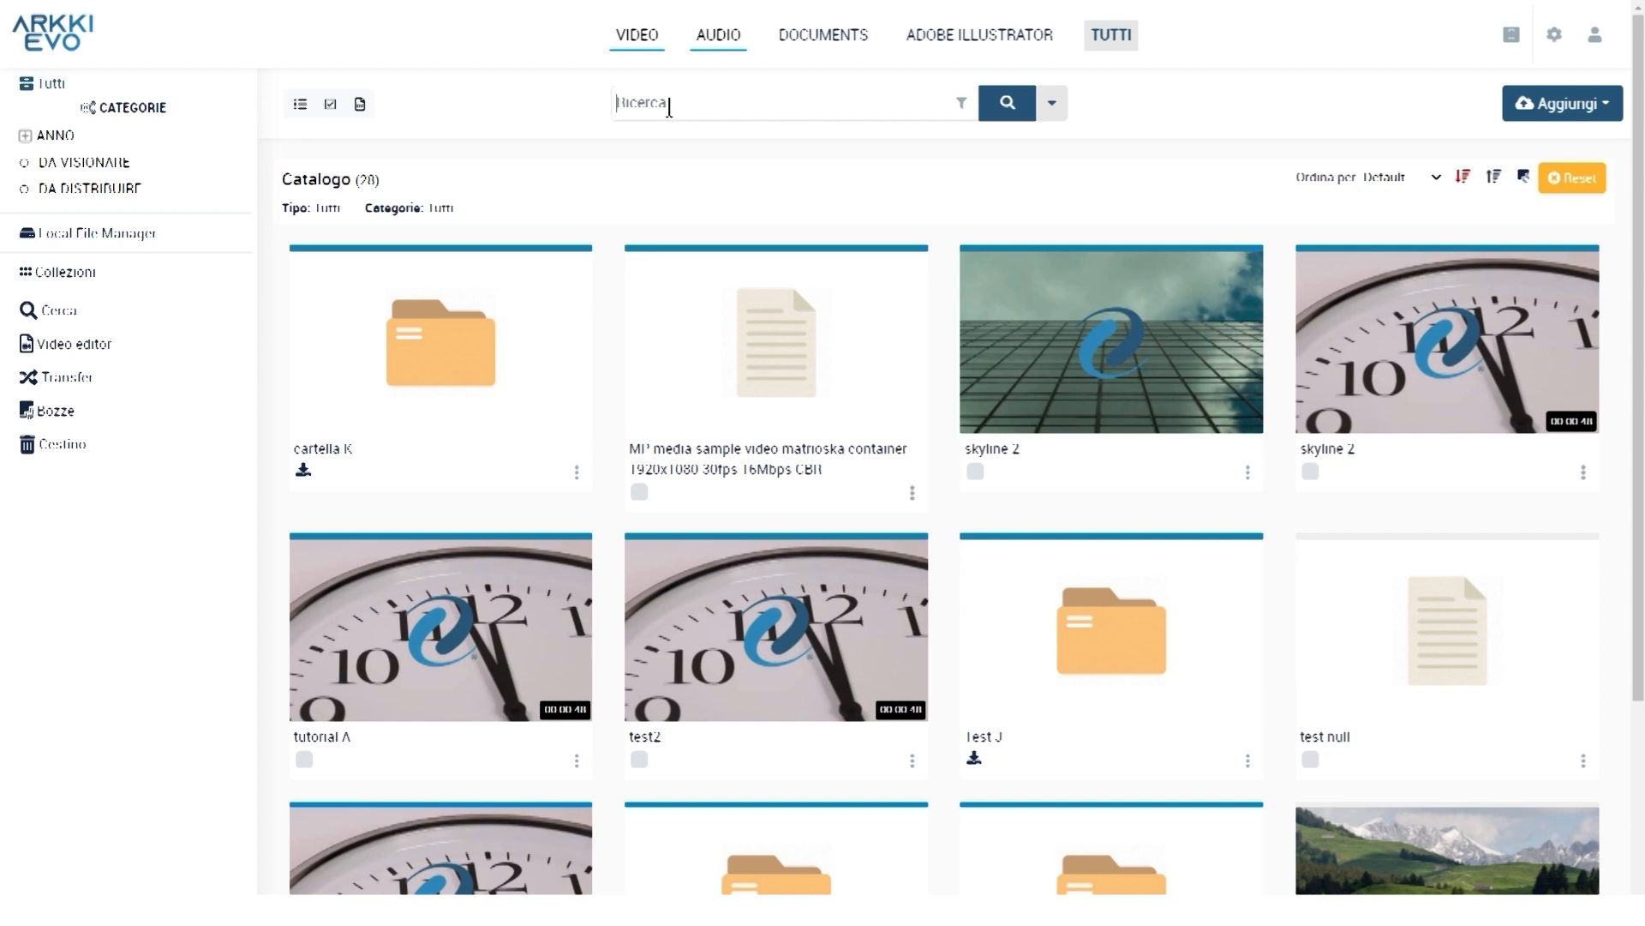
Search the catalog for 'skyline' and refine the results with Ottimizza ricerca
{"action": "type", "text": "skyline"}
{"action": "left_click", "coordinate": [1028, 109]}
{"action": "left_click", "coordinate": [1008, 111]}
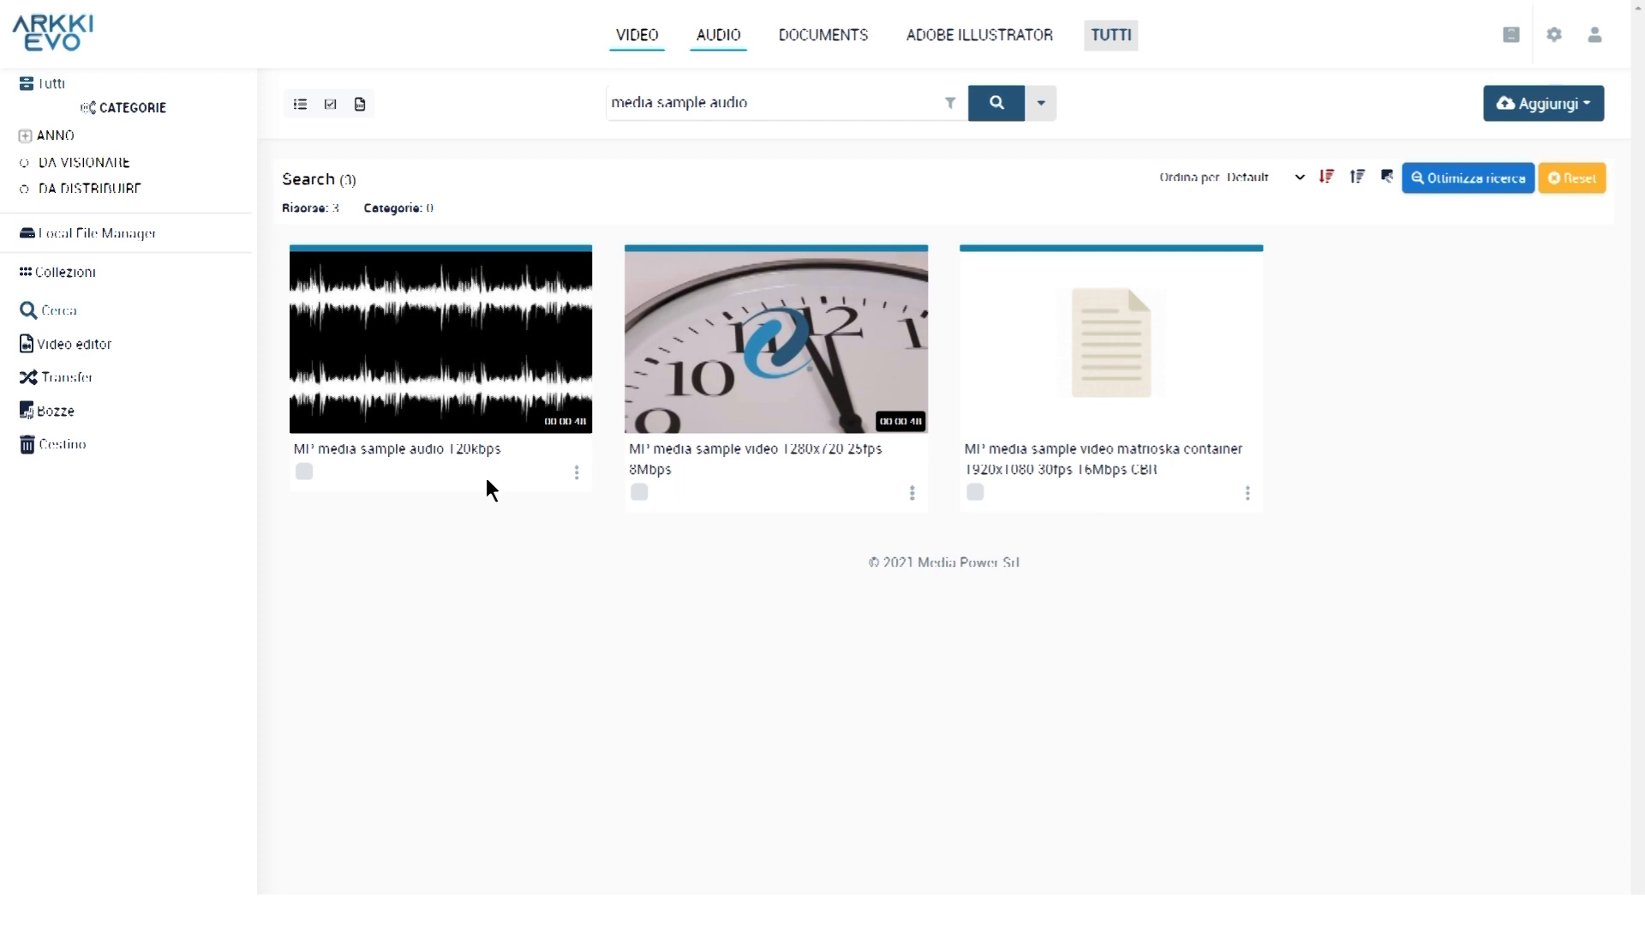
{"action": "left_click", "coordinate": [1469, 192]}
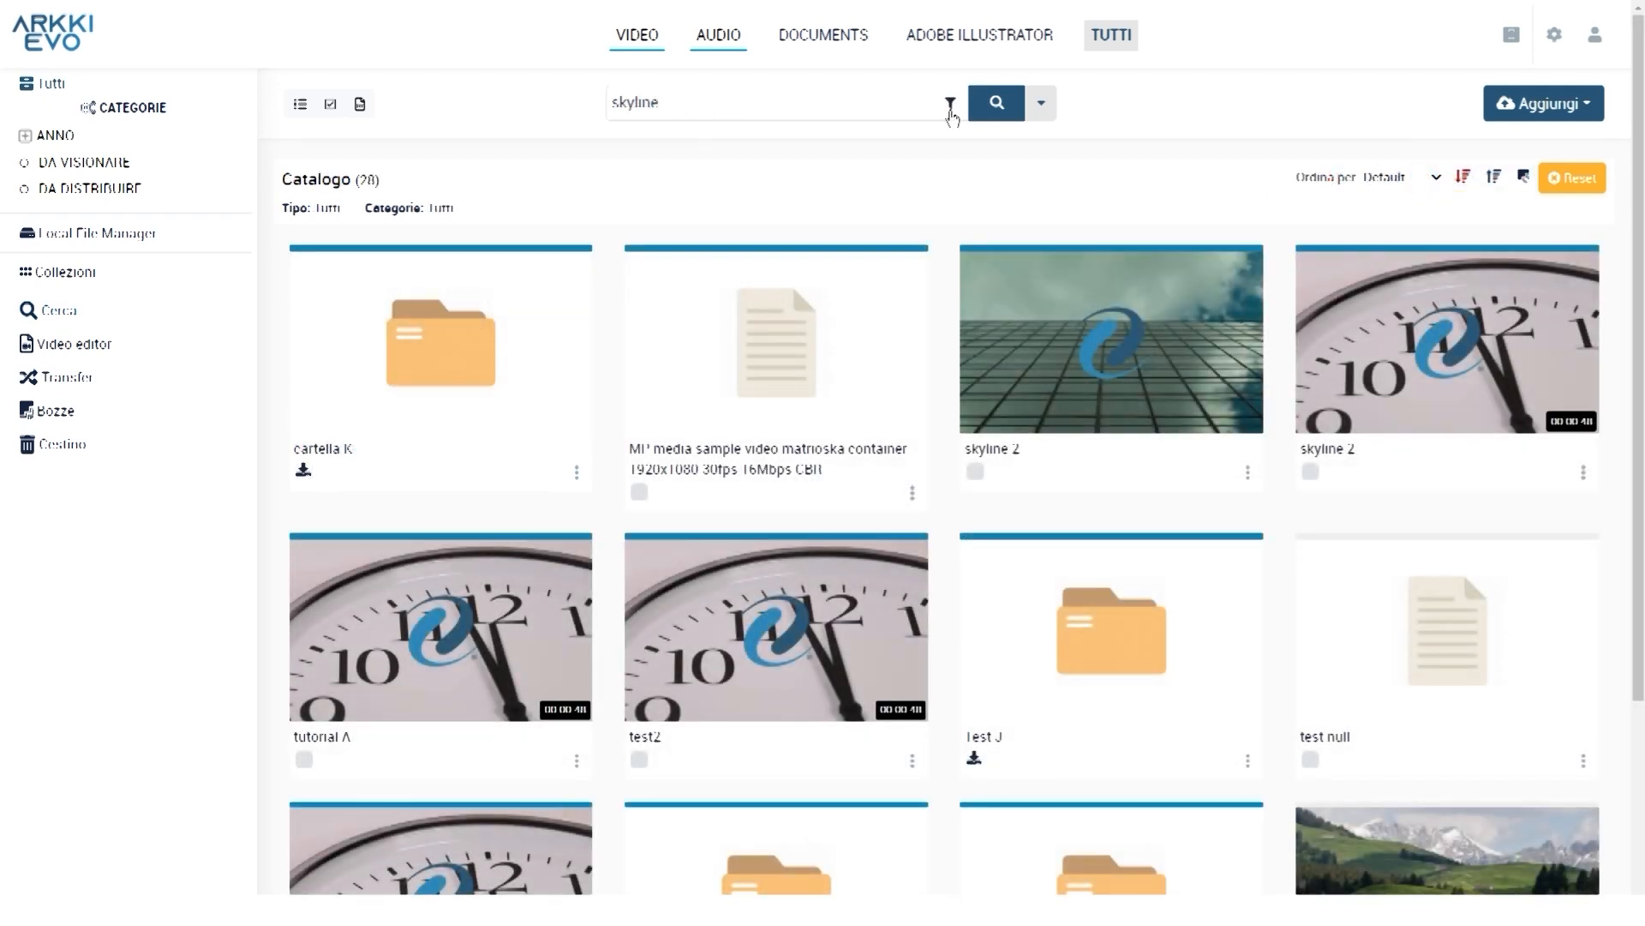
Toggle the Bozze and Pubblicato status filters, then restrict searching to the current catalogue
{"action": "left_click", "coordinate": [950, 106]}
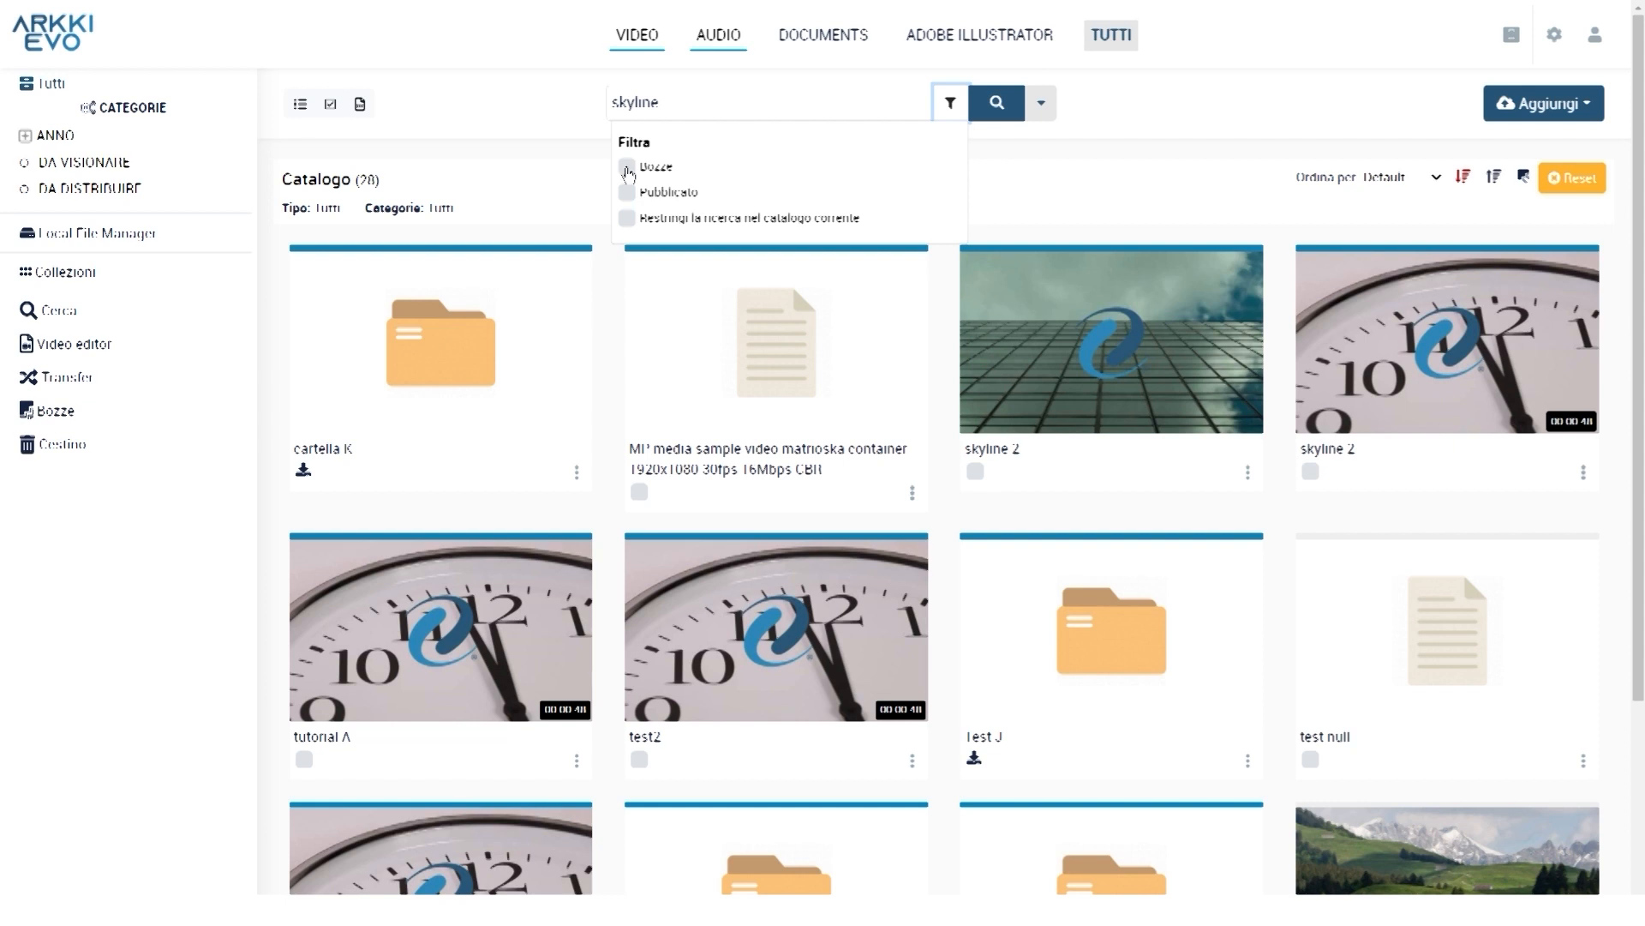
{"action": "left_click", "coordinate": [627, 171]}
{"action": "left_click", "coordinate": [626, 196]}
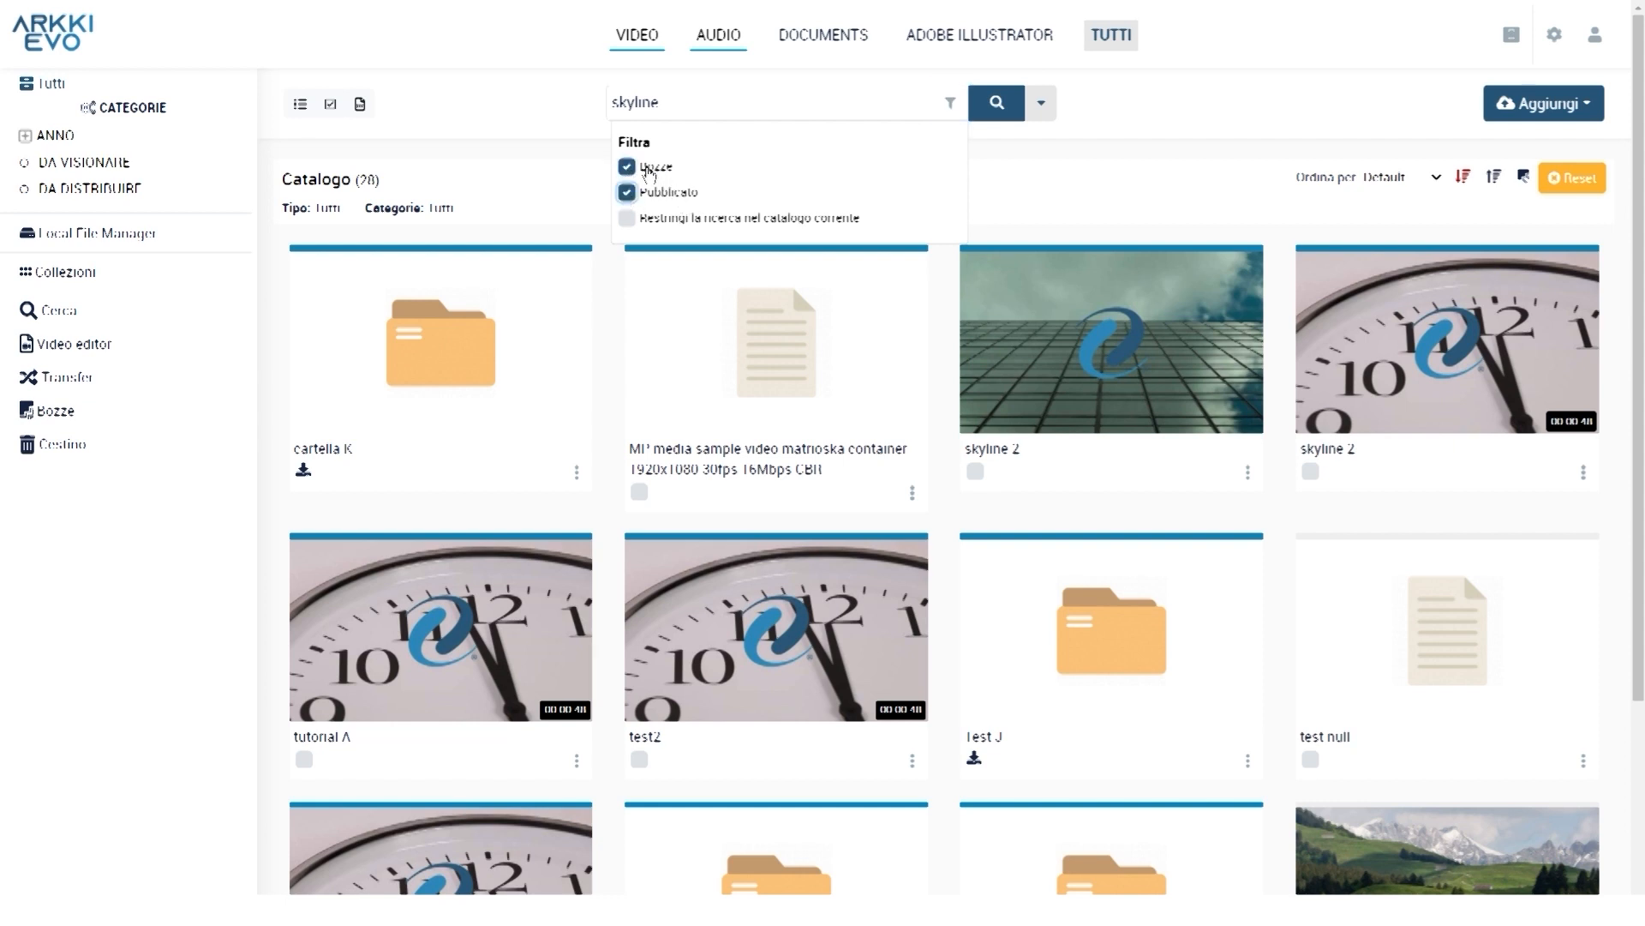
{"action": "left_click", "coordinate": [647, 168]}
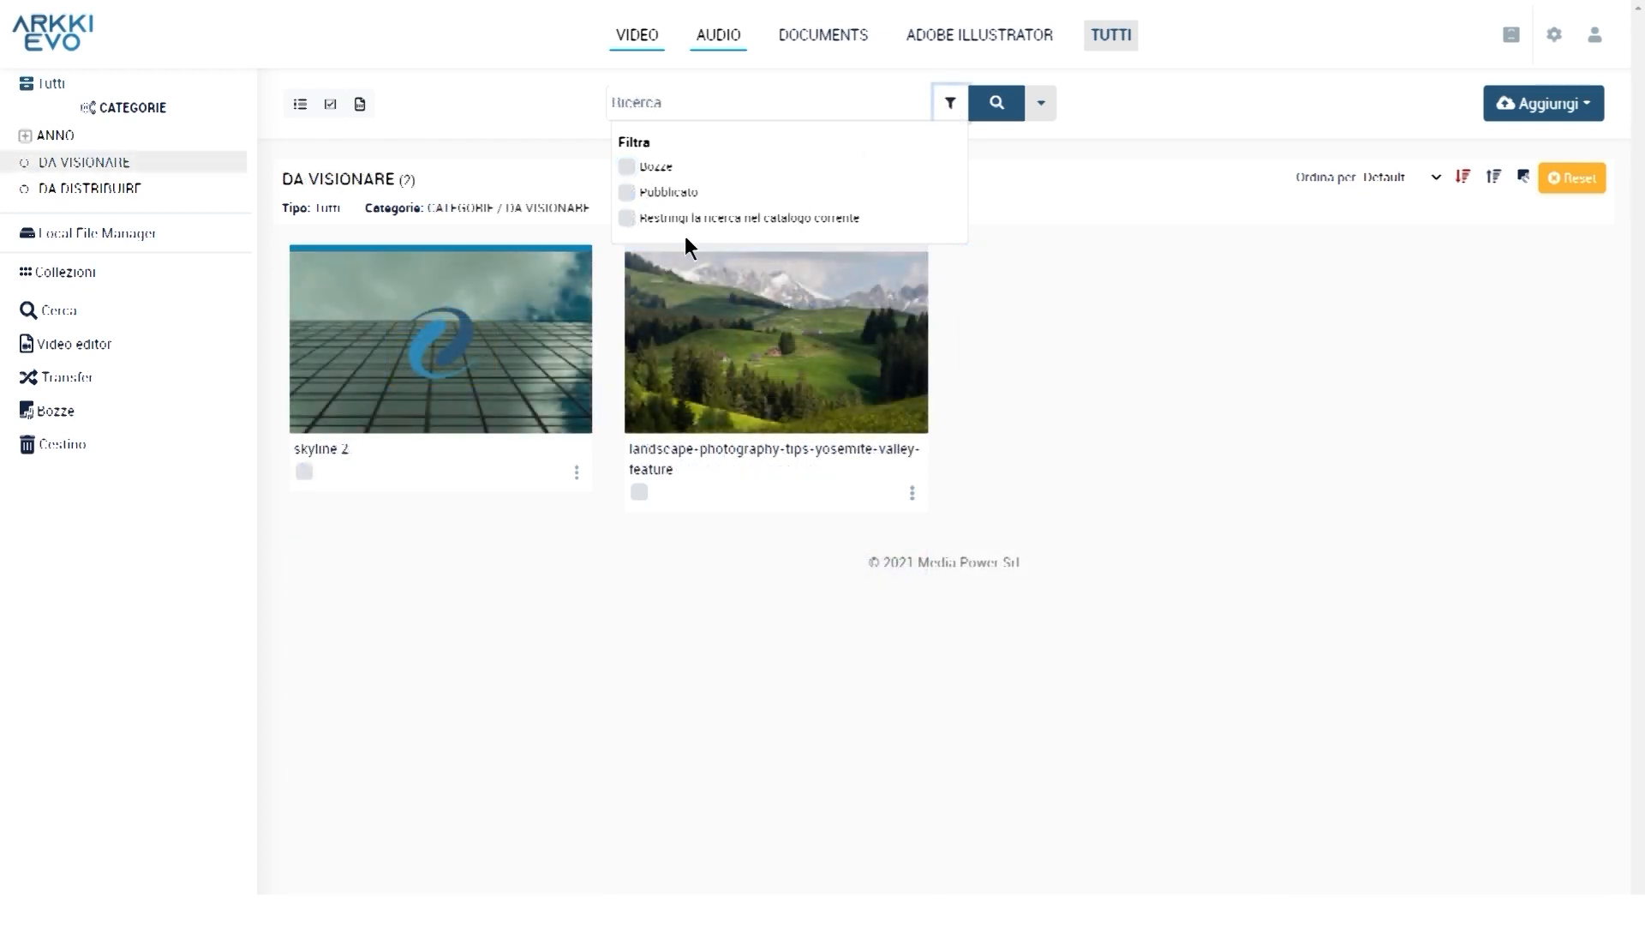
{"action": "left_click", "coordinate": [686, 224]}
{"action": "left_click", "coordinate": [632, 222]}
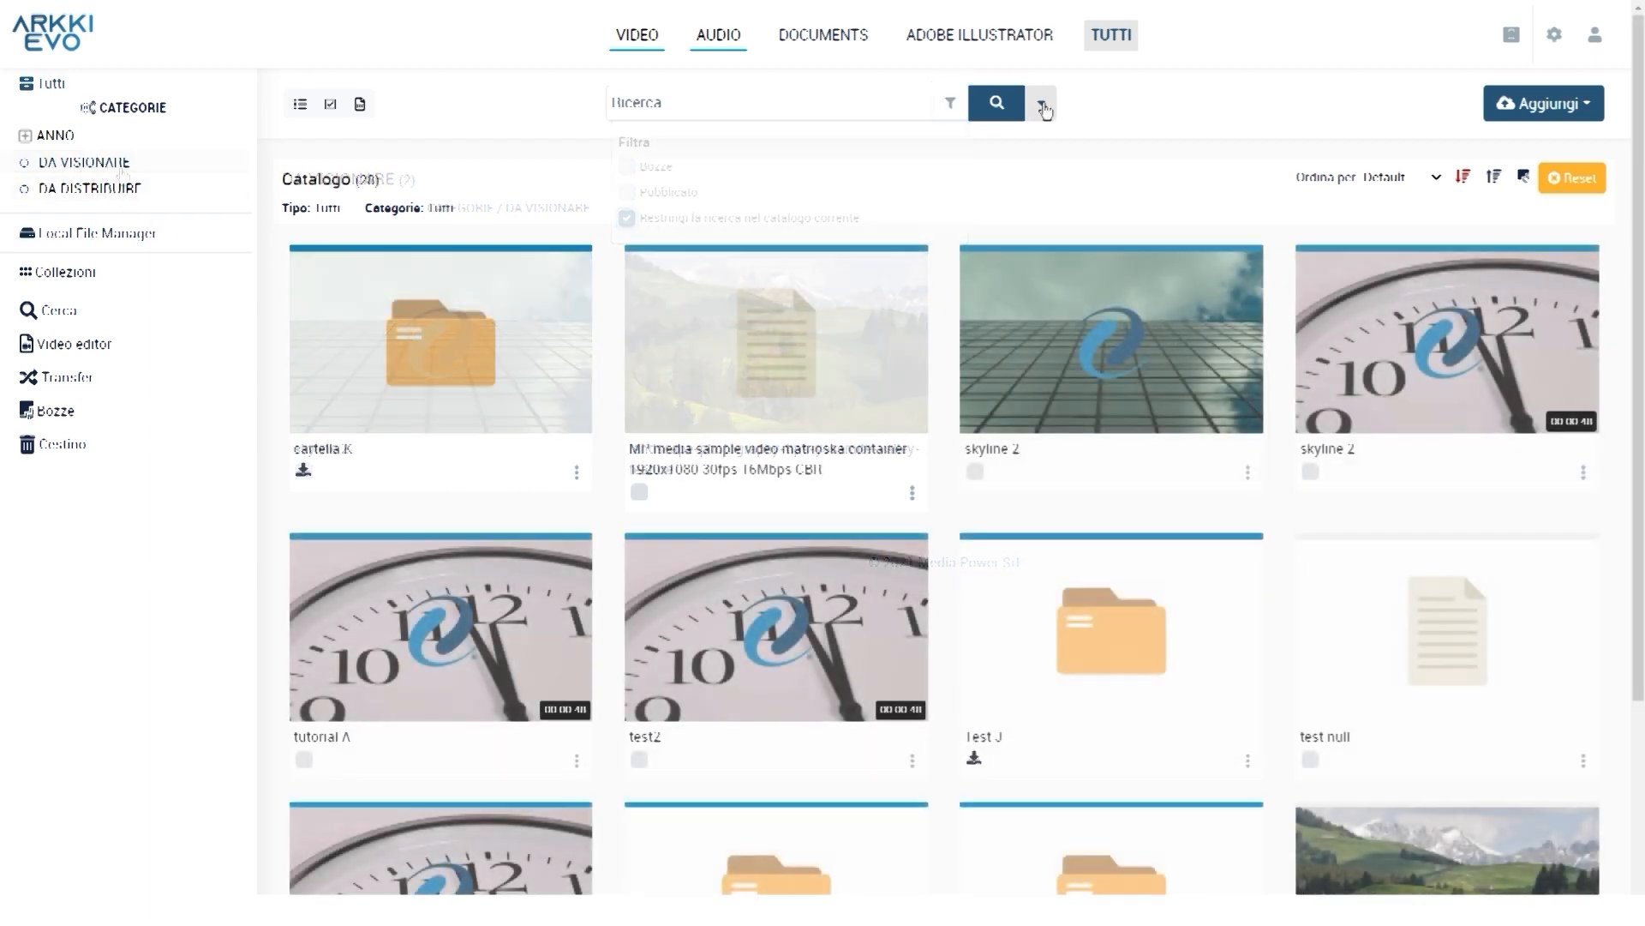
Switch the advanced search asset type through Video, Audio and Cartella (Spazio) to Documents
{"action": "left_click", "coordinate": [1042, 106]}
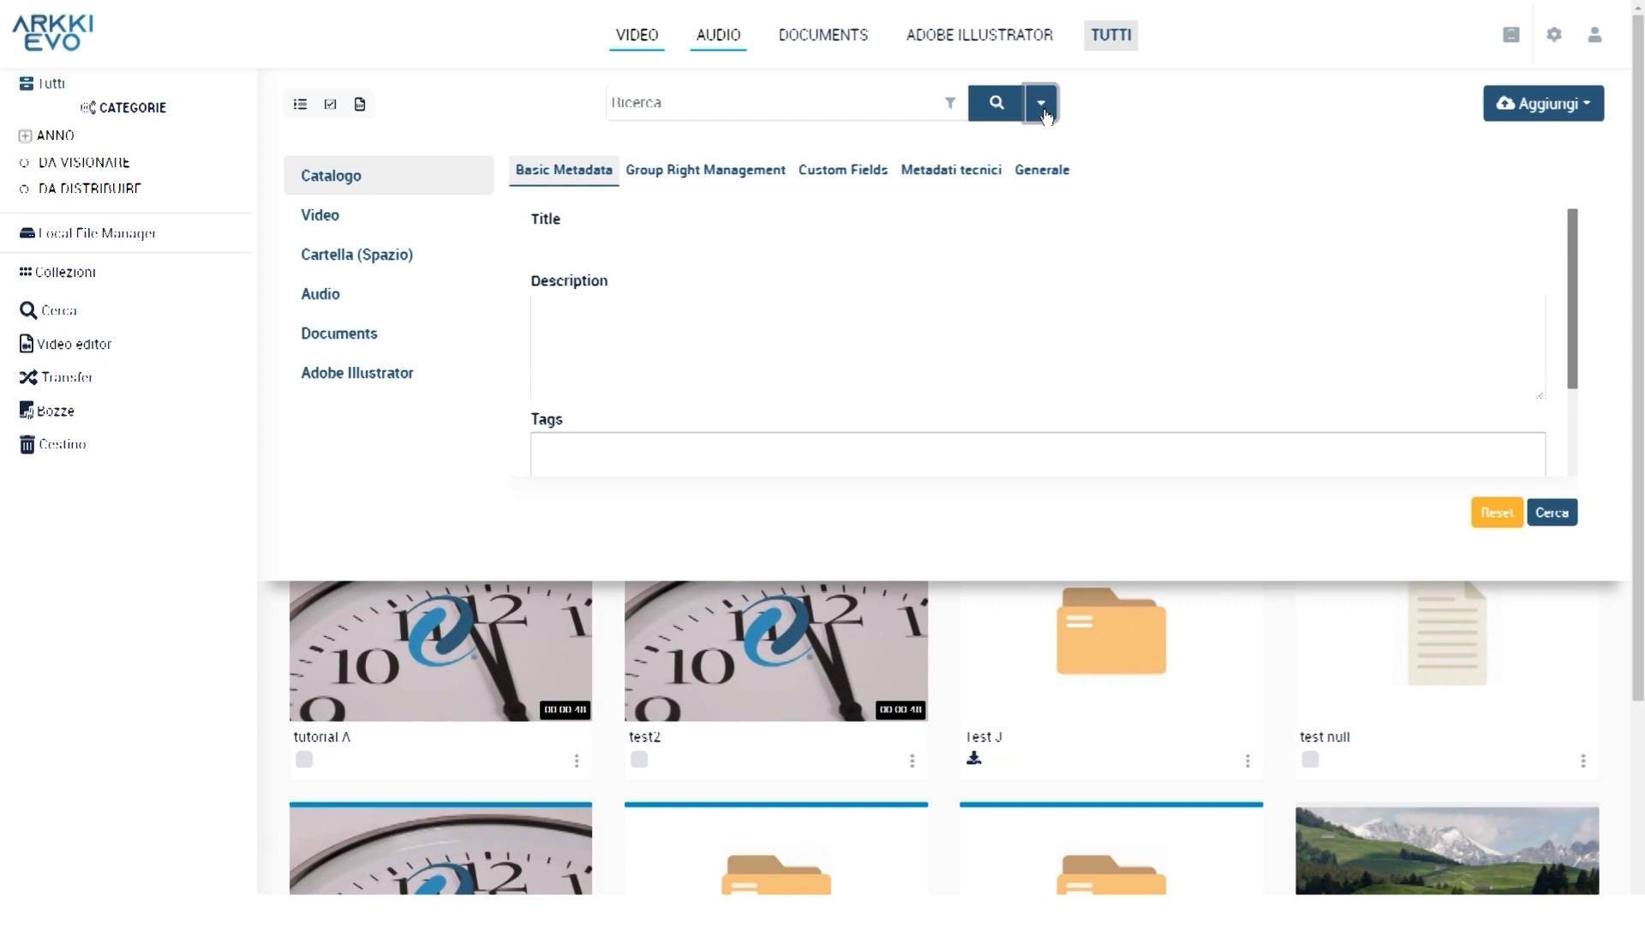
{"action": "left_click", "coordinate": [311, 222]}
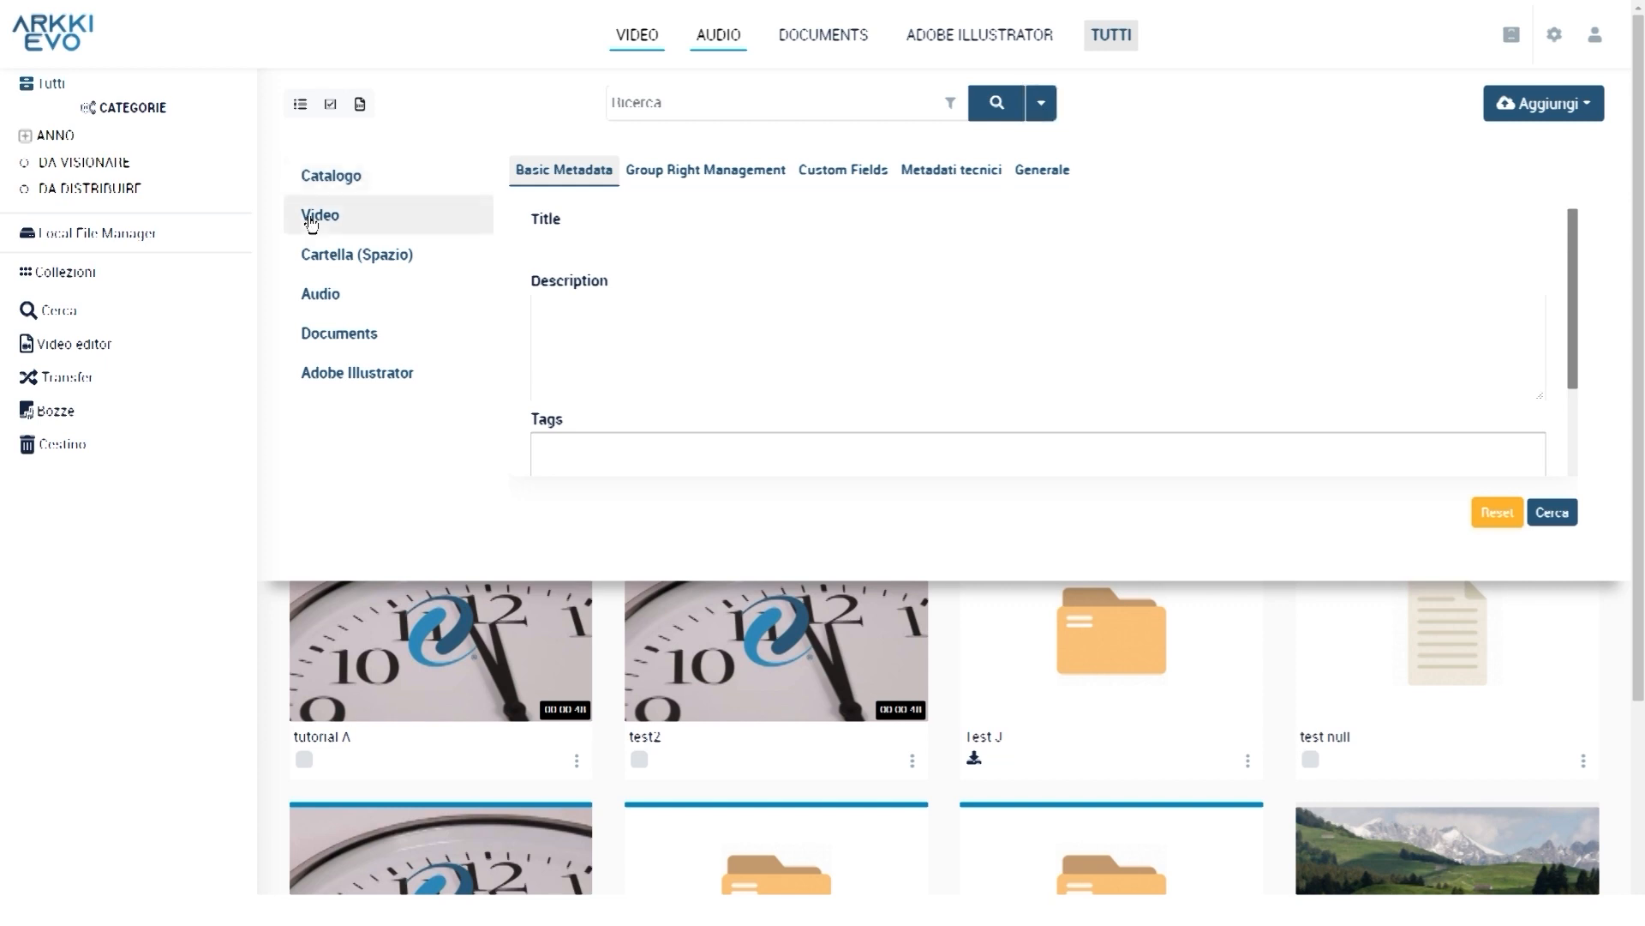
{"action": "left_click", "coordinate": [333, 304]}
{"action": "left_click", "coordinate": [325, 225]}
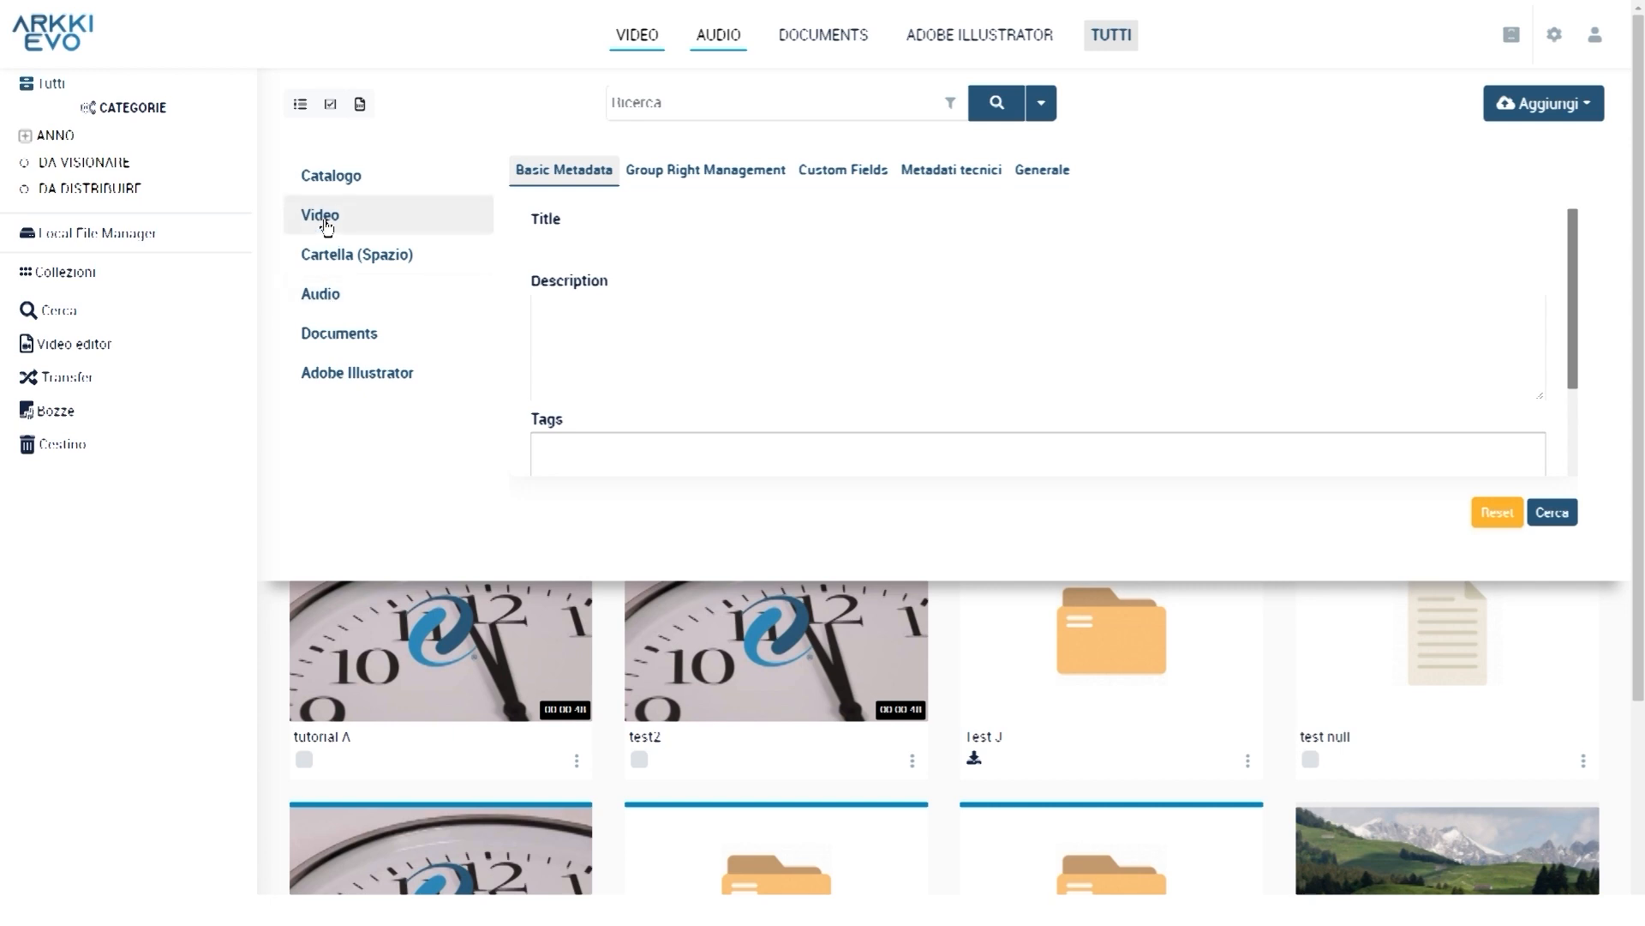
{"action": "left_click", "coordinate": [334, 311]}
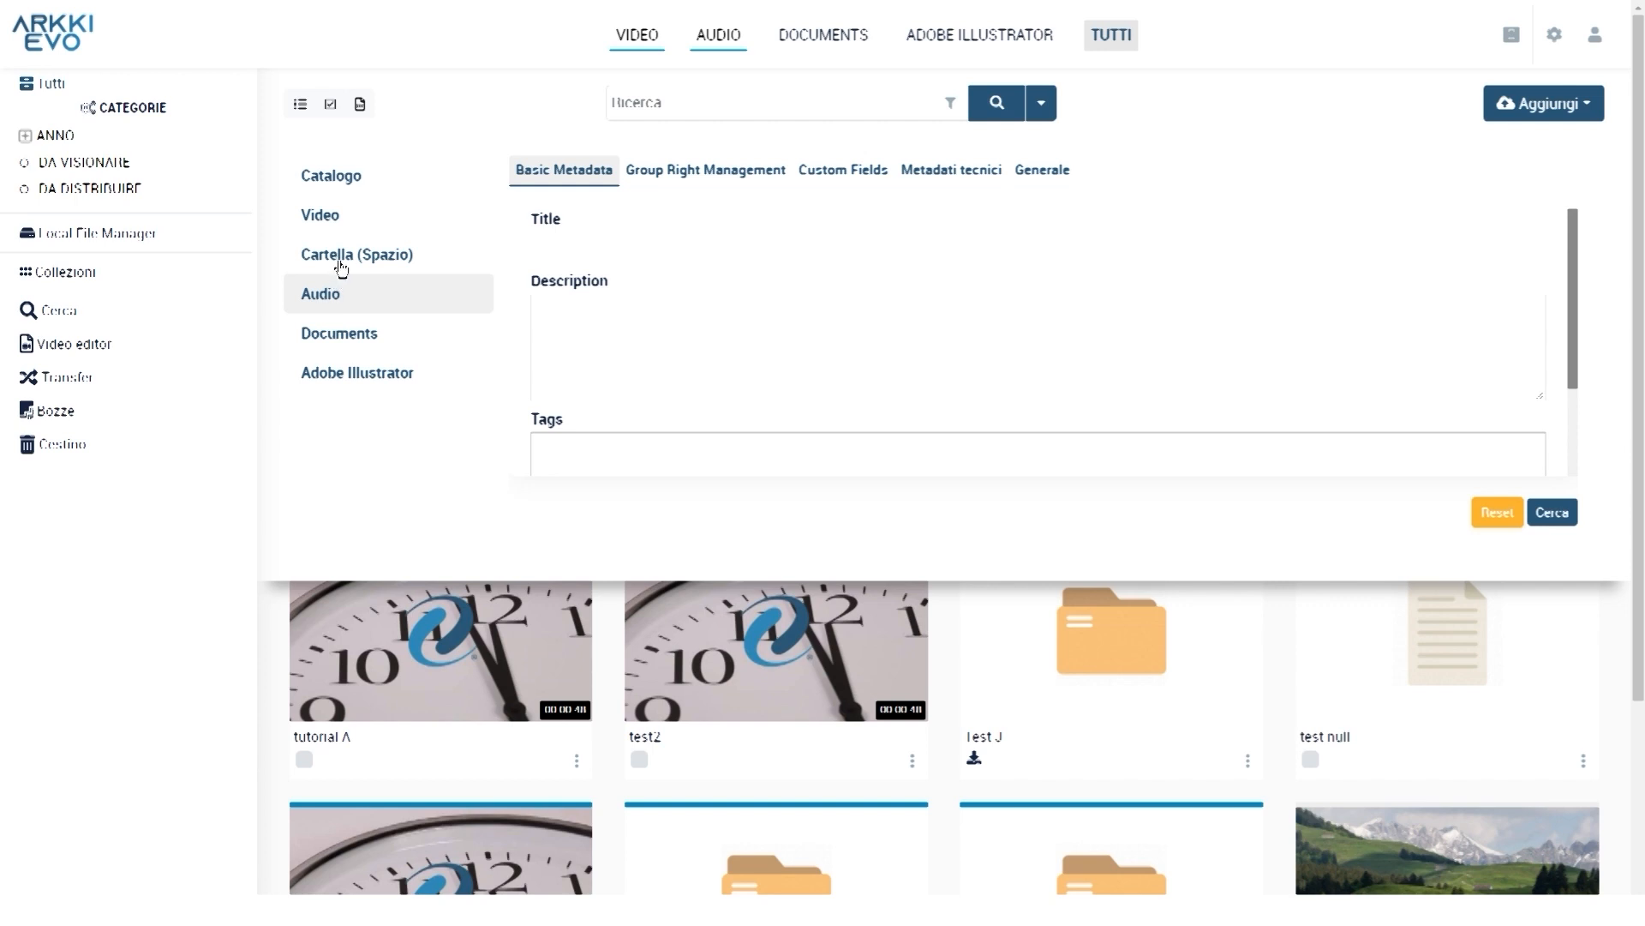
{"action": "left_click", "coordinate": [342, 266]}
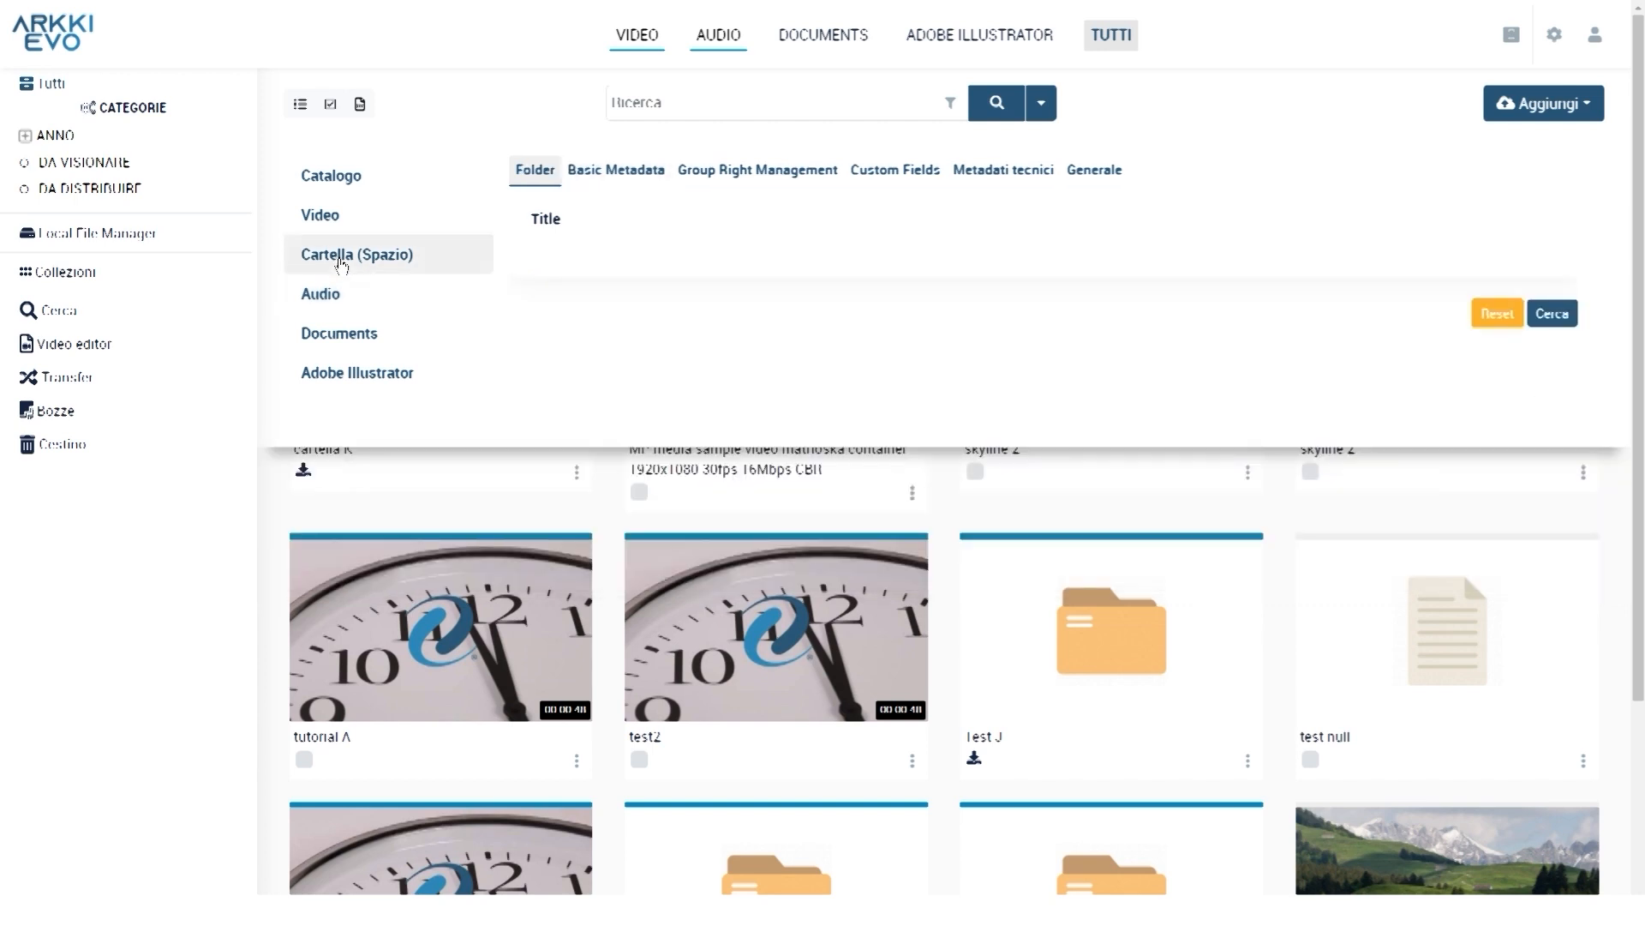
{"action": "left_click", "coordinate": [360, 333]}
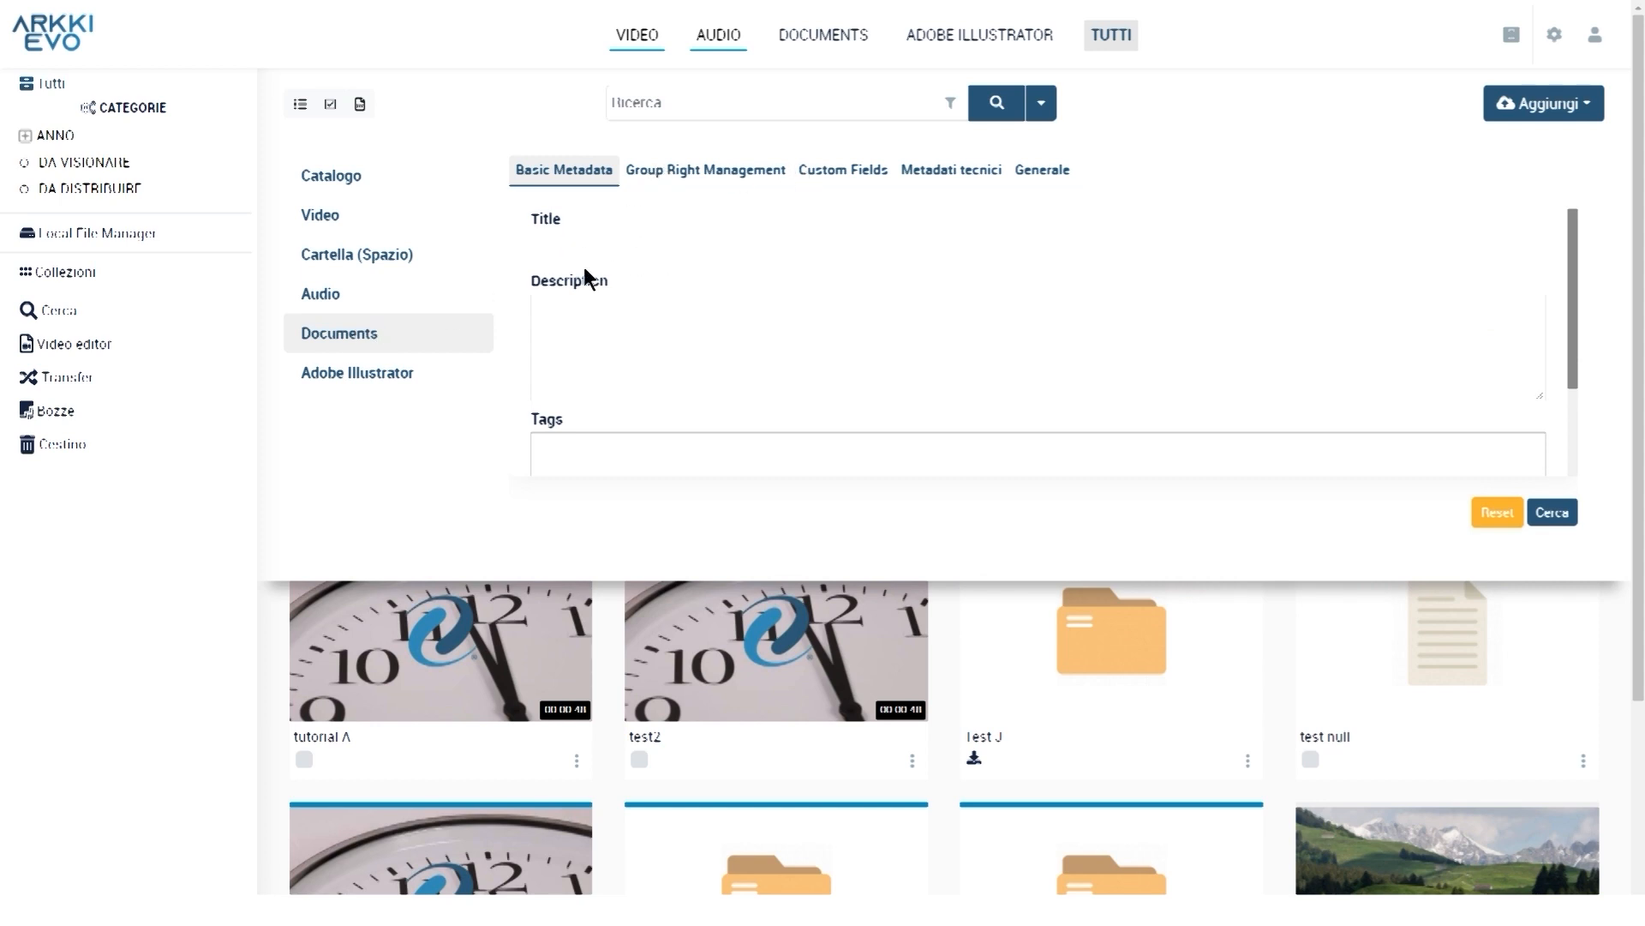
Browse the group rights, custom field and technical metadata criteria, ending on Generale
{"action": "left_click", "coordinate": [708, 174]}
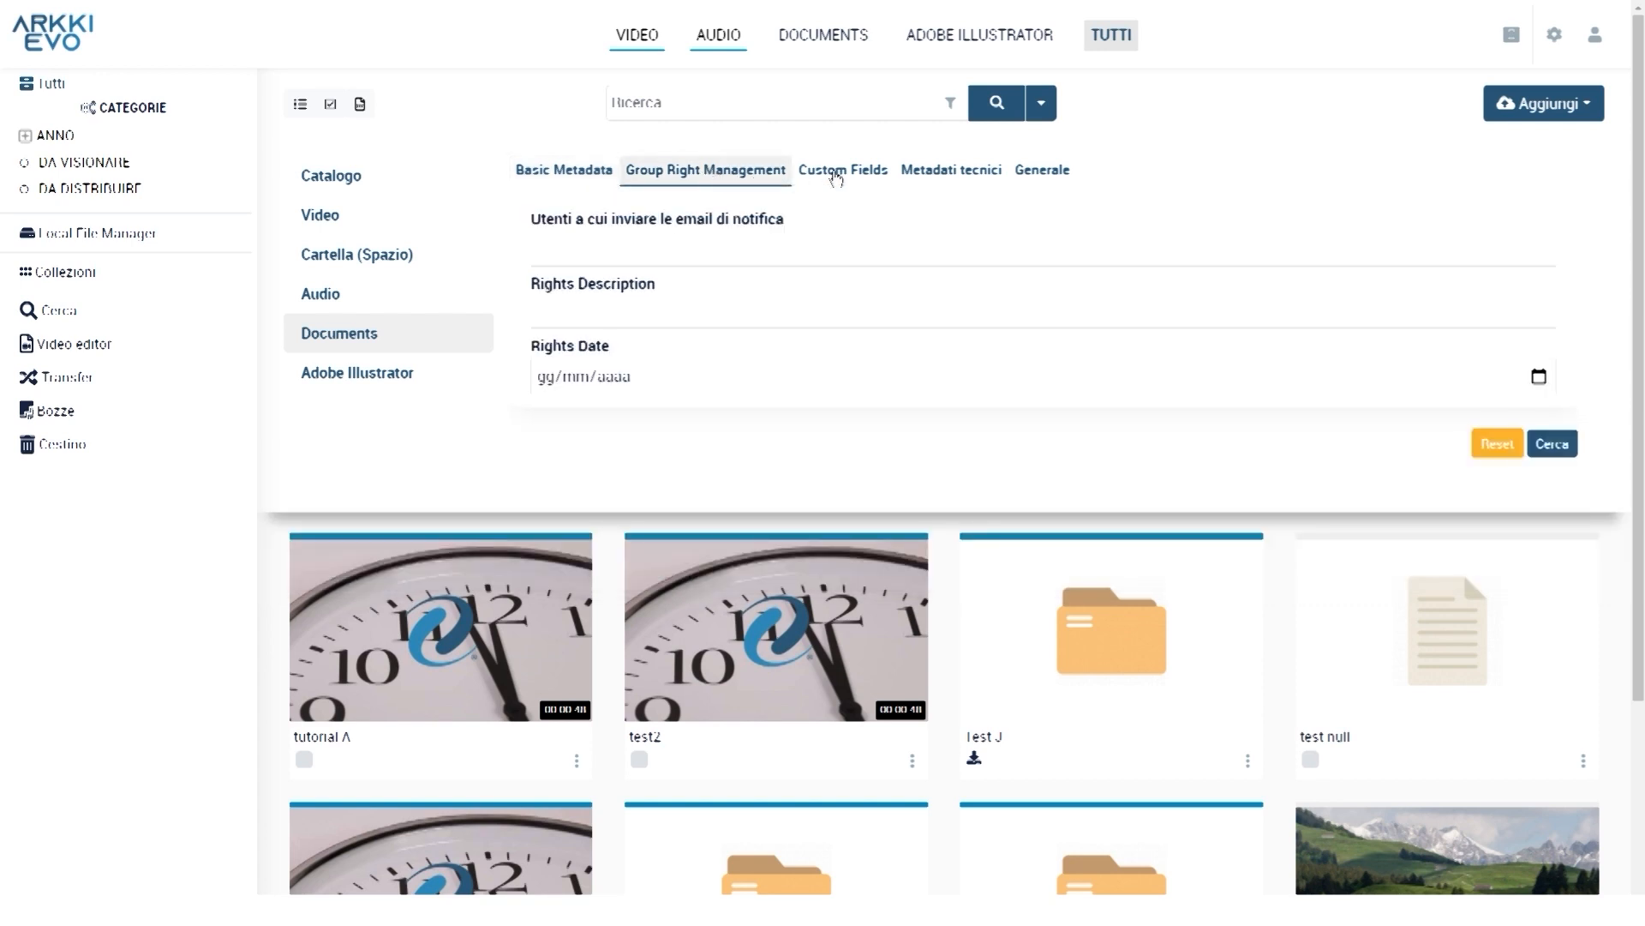
{"action": "left_click", "coordinate": [864, 174]}
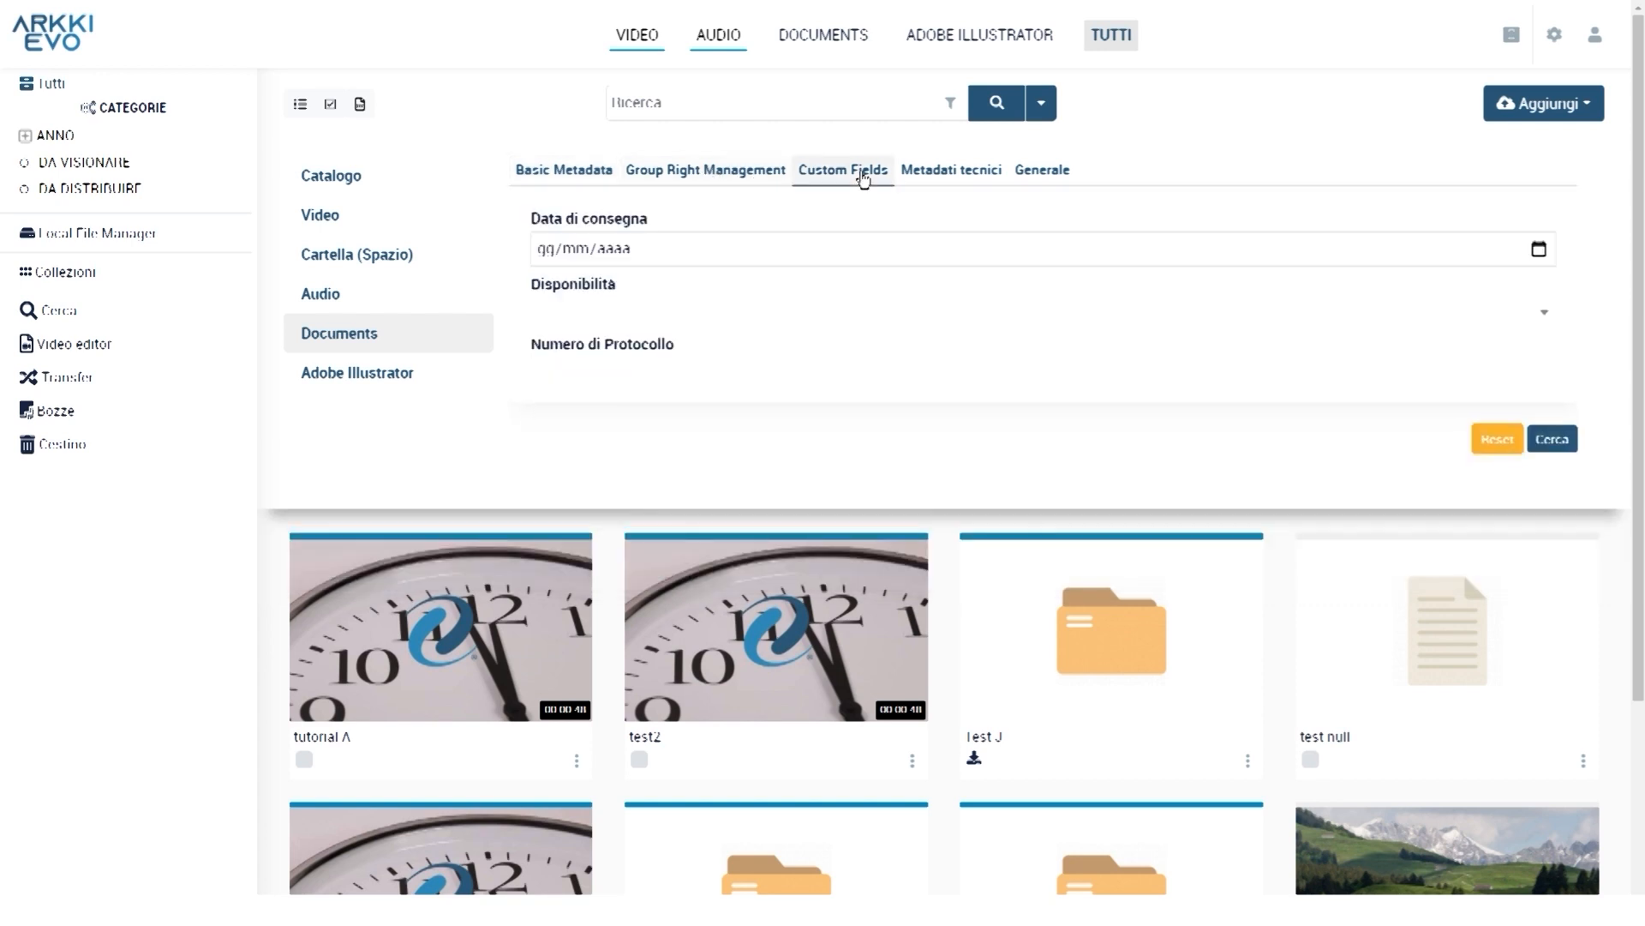
{"action": "left_click", "coordinate": [931, 176]}
{"action": "left_click", "coordinate": [1029, 174]}
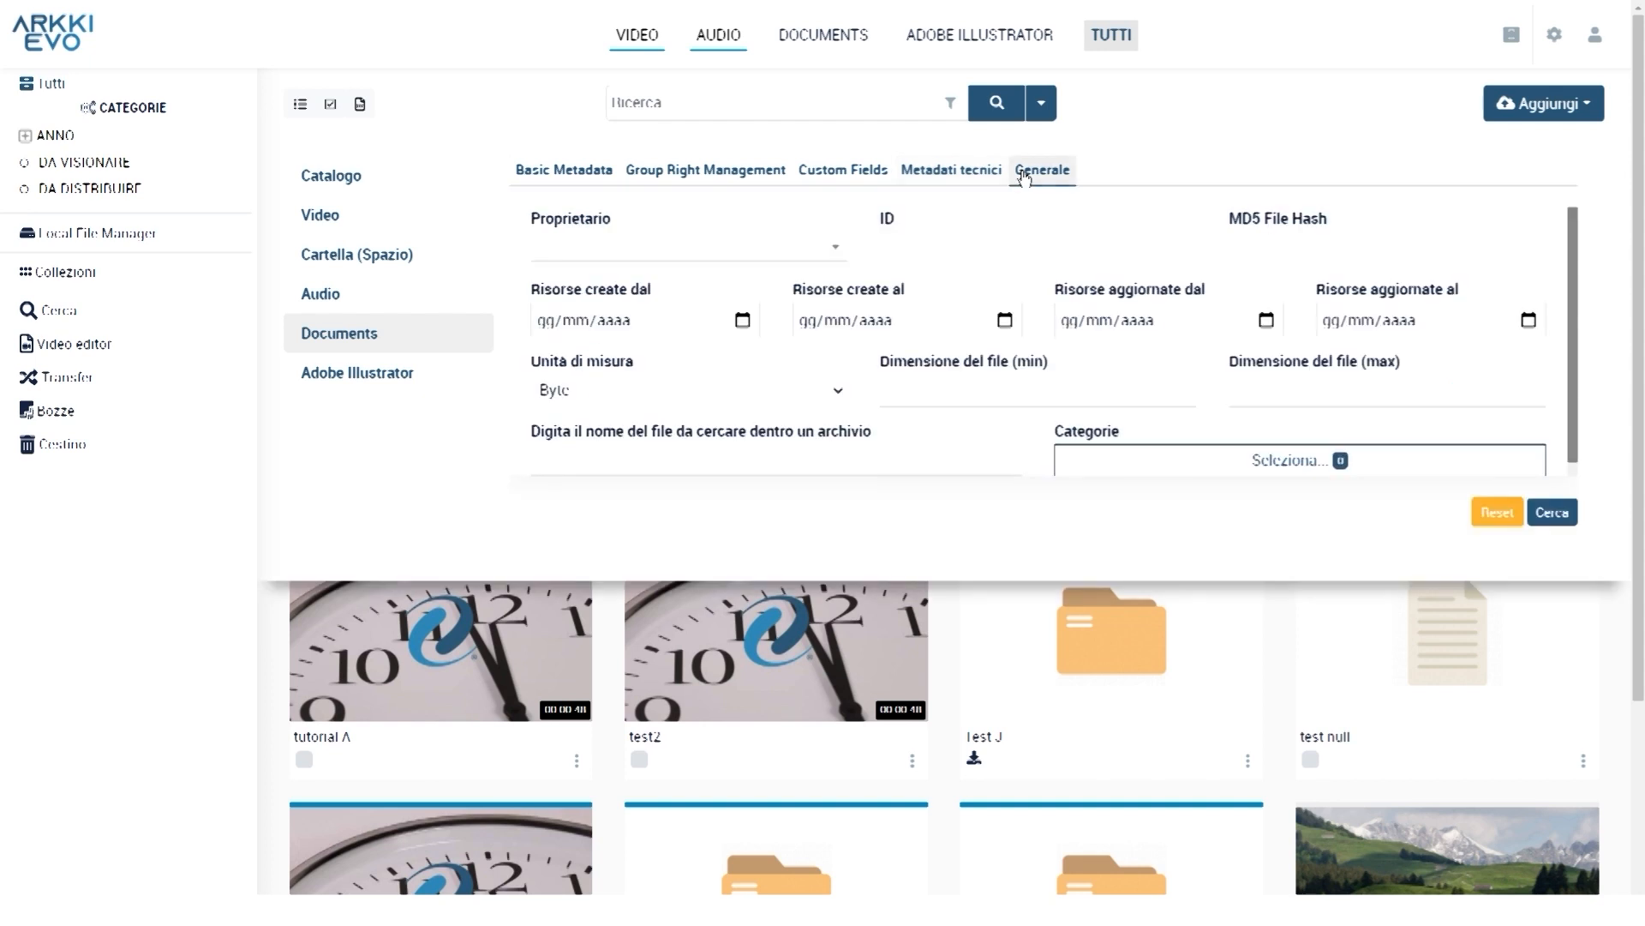
{"action": "left_click", "coordinate": [578, 176]}
{"action": "left_click", "coordinate": [643, 245]}
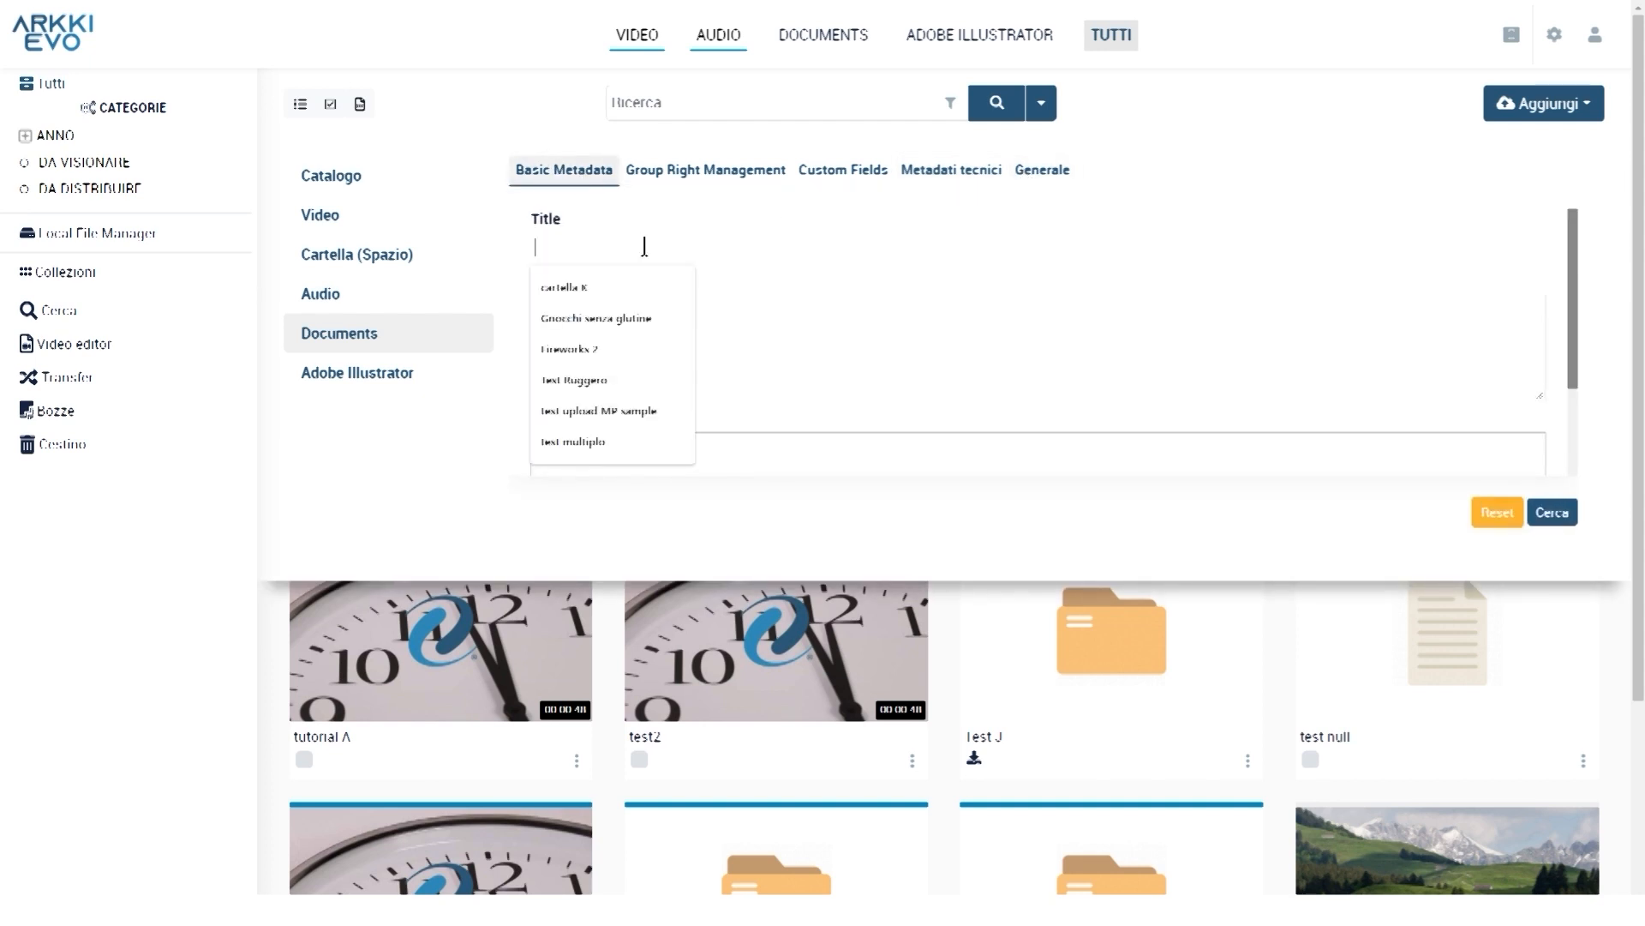
{"action": "left_click", "coordinate": [688, 213]}
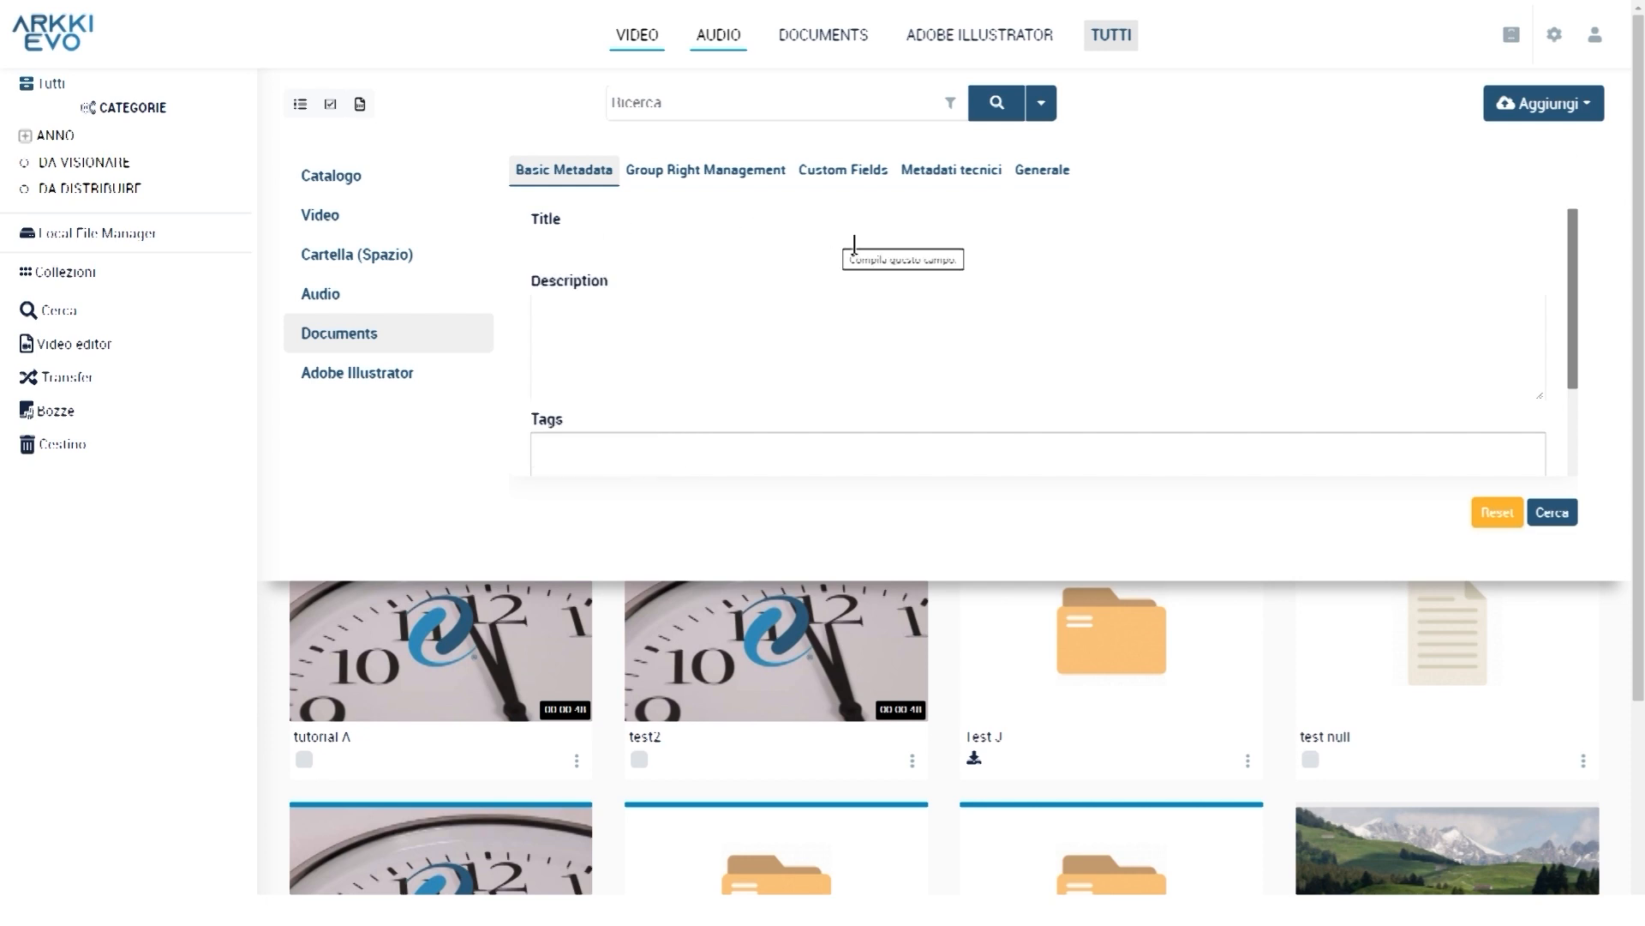
{"action": "left_click", "coordinate": [966, 171]}
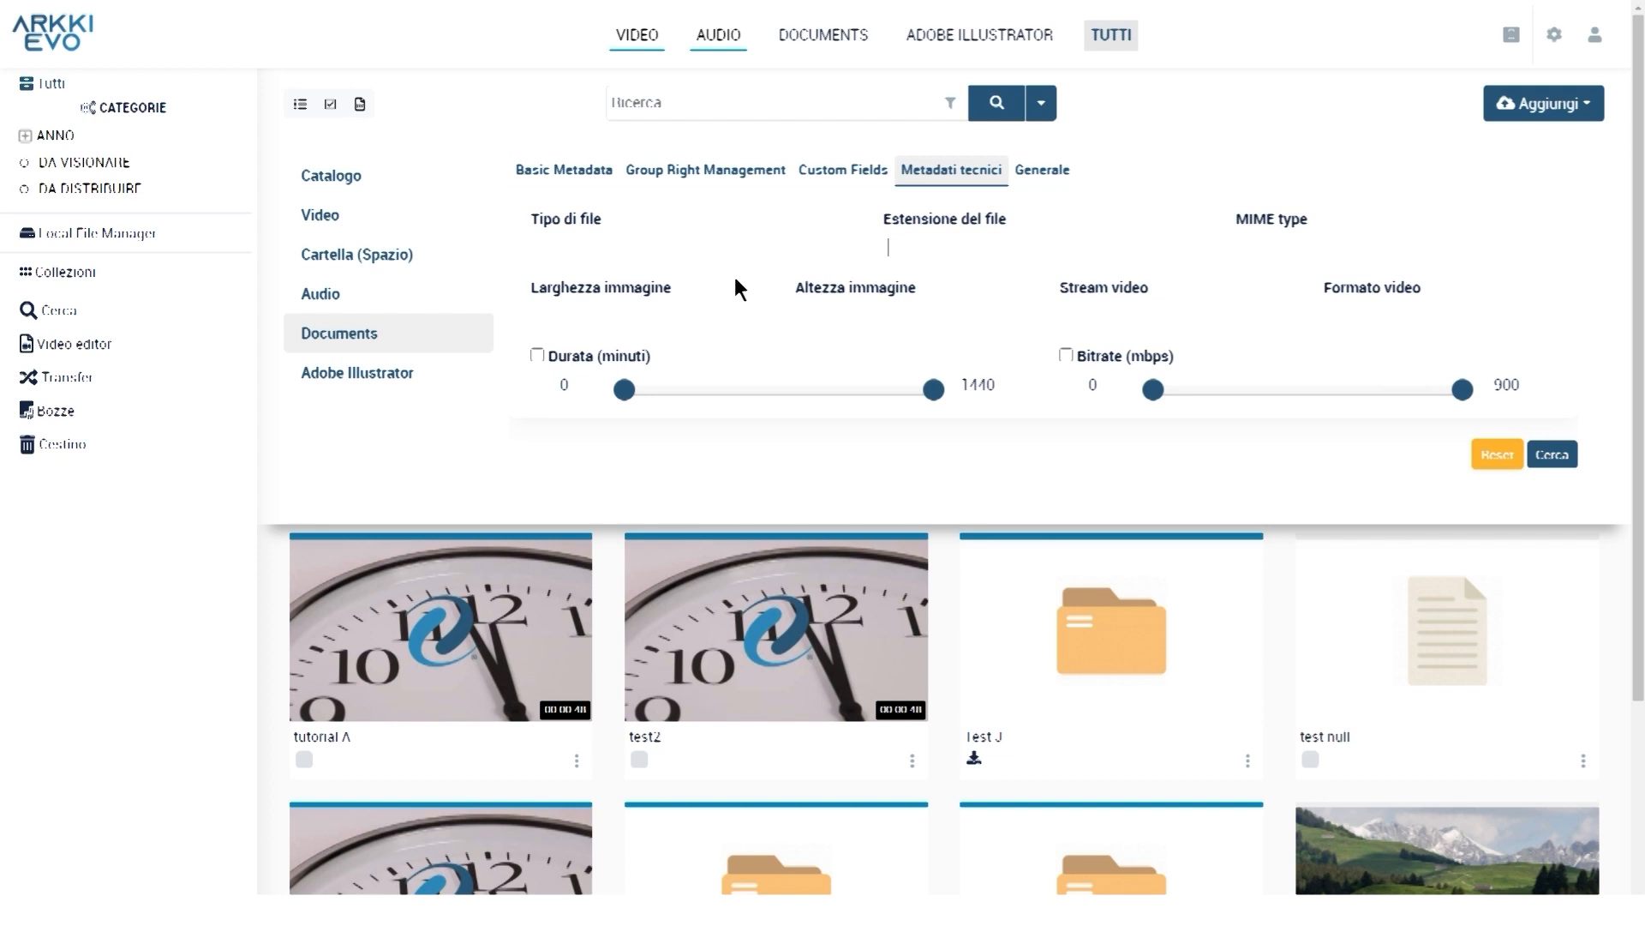
{"action": "left_click", "coordinate": [1041, 169]}
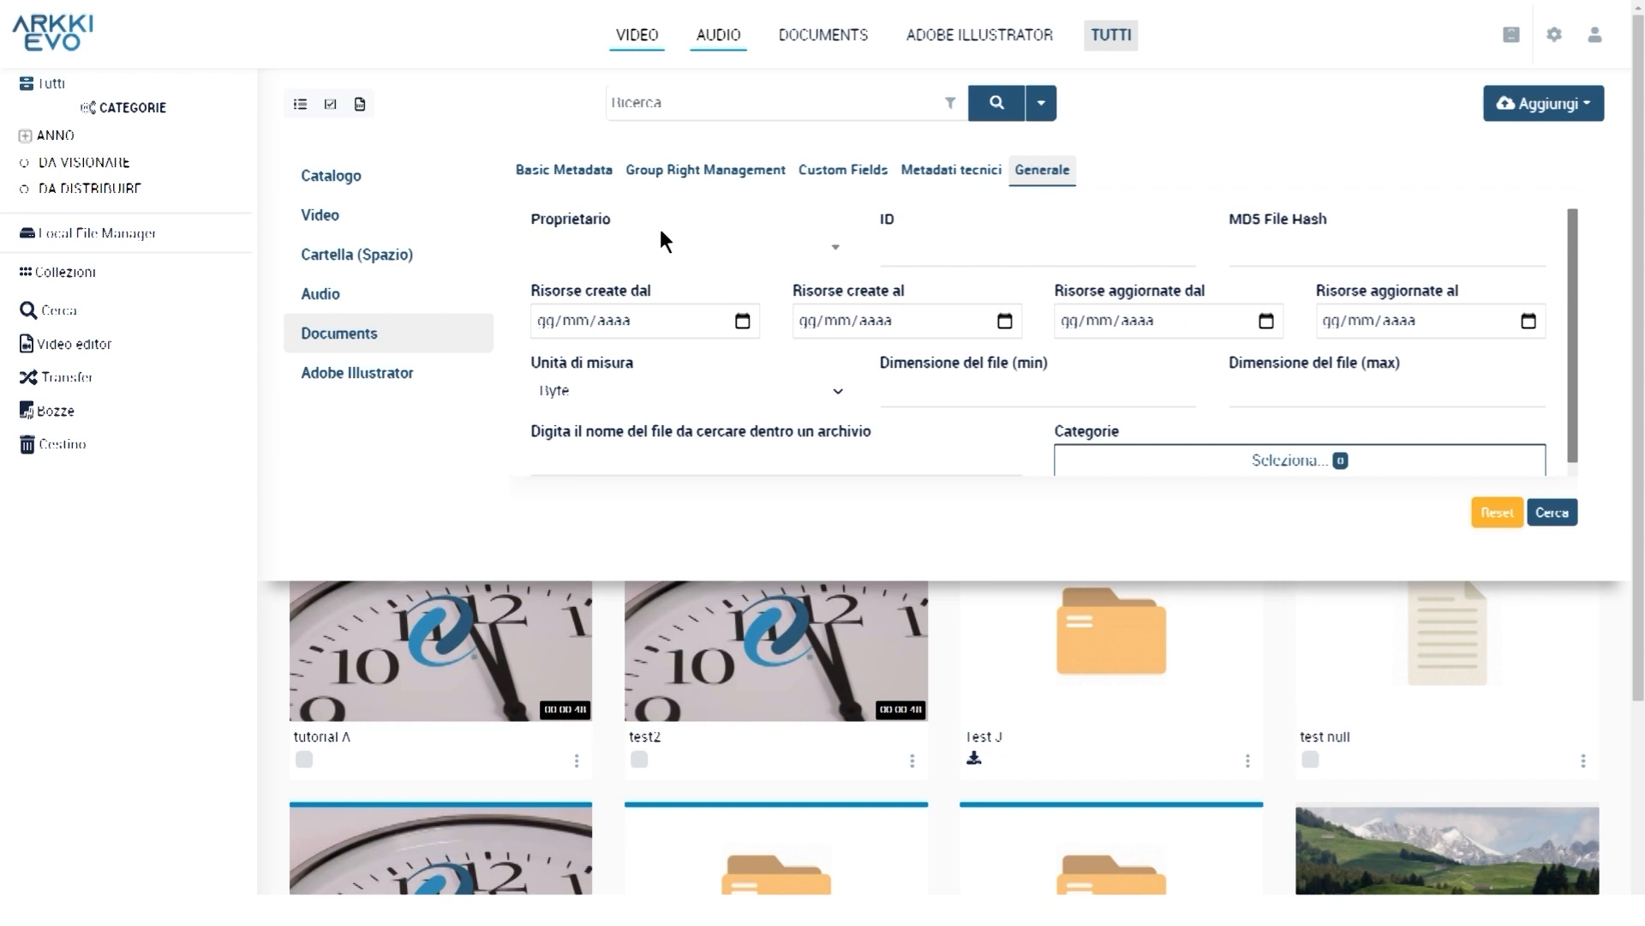
{"action": "left_click", "coordinate": [960, 251]}
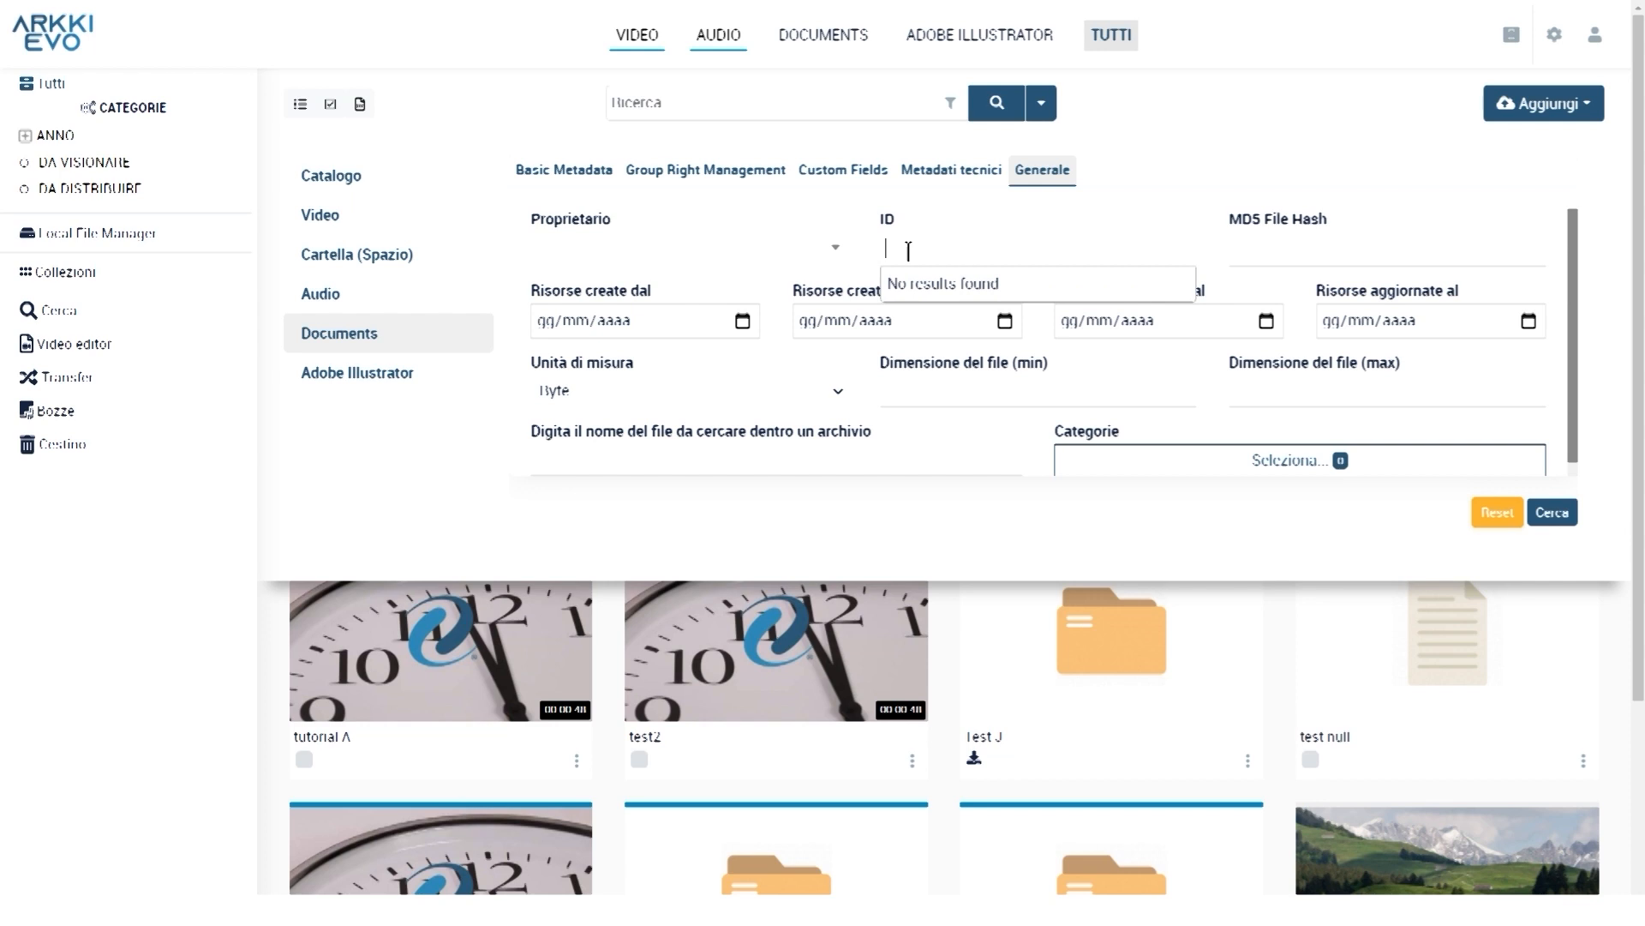
{"action": "left_click", "coordinate": [960, 251]}
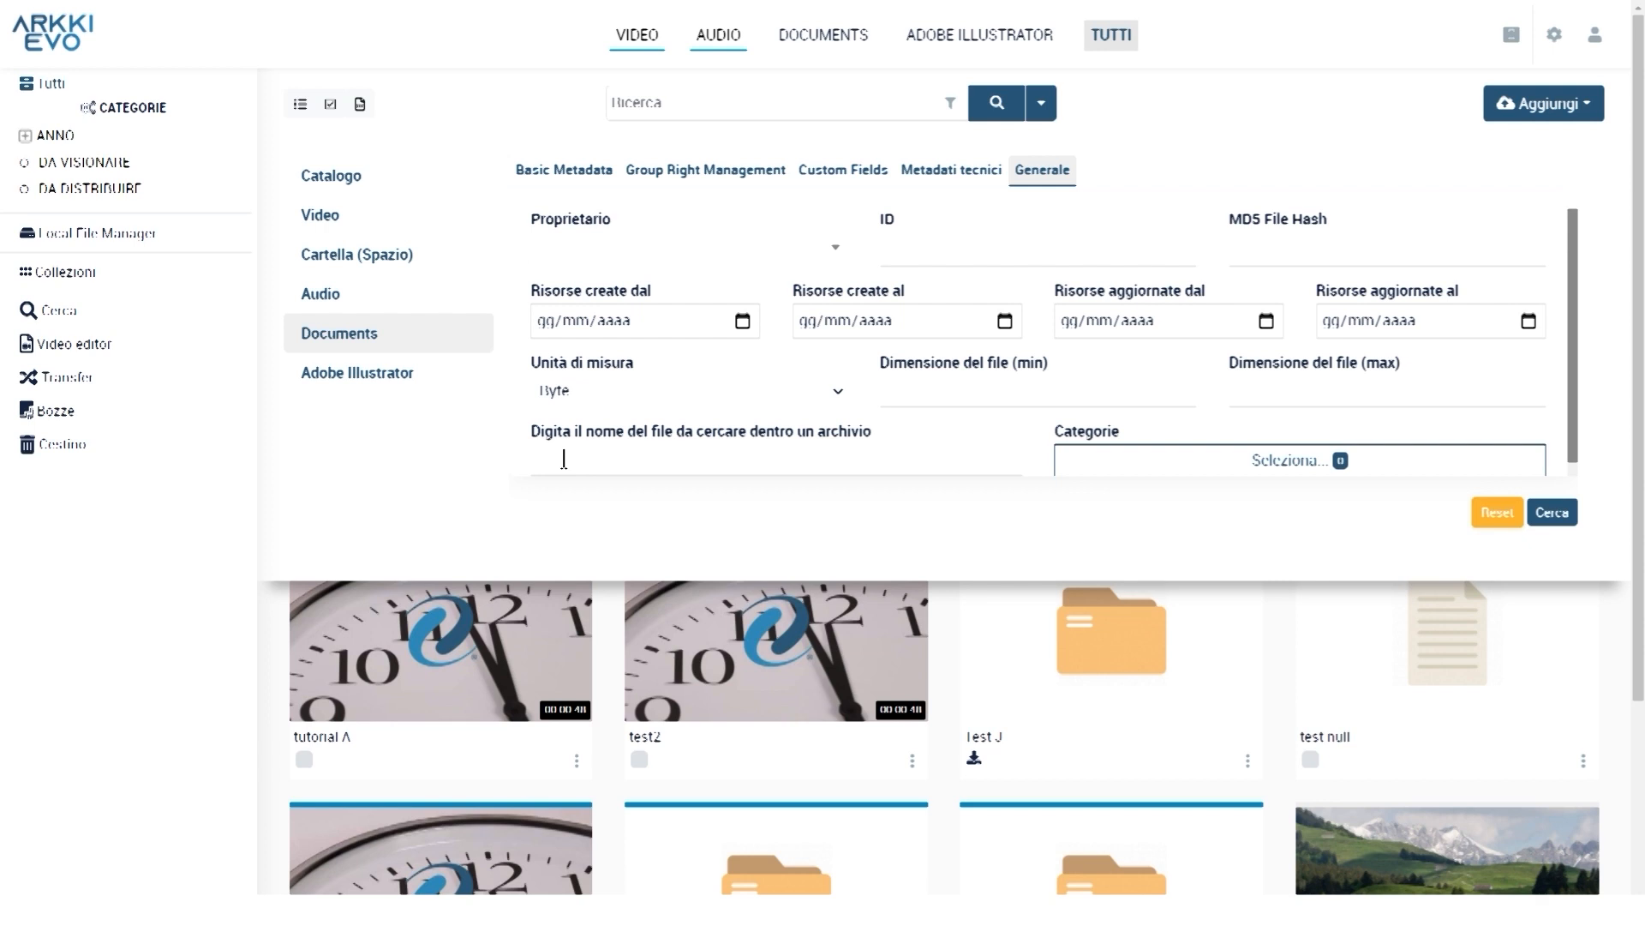
Run the advanced search limited to the ANNO 2021 and DA VISIONARE categories
{"action": "left_click", "coordinate": [1356, 456]}
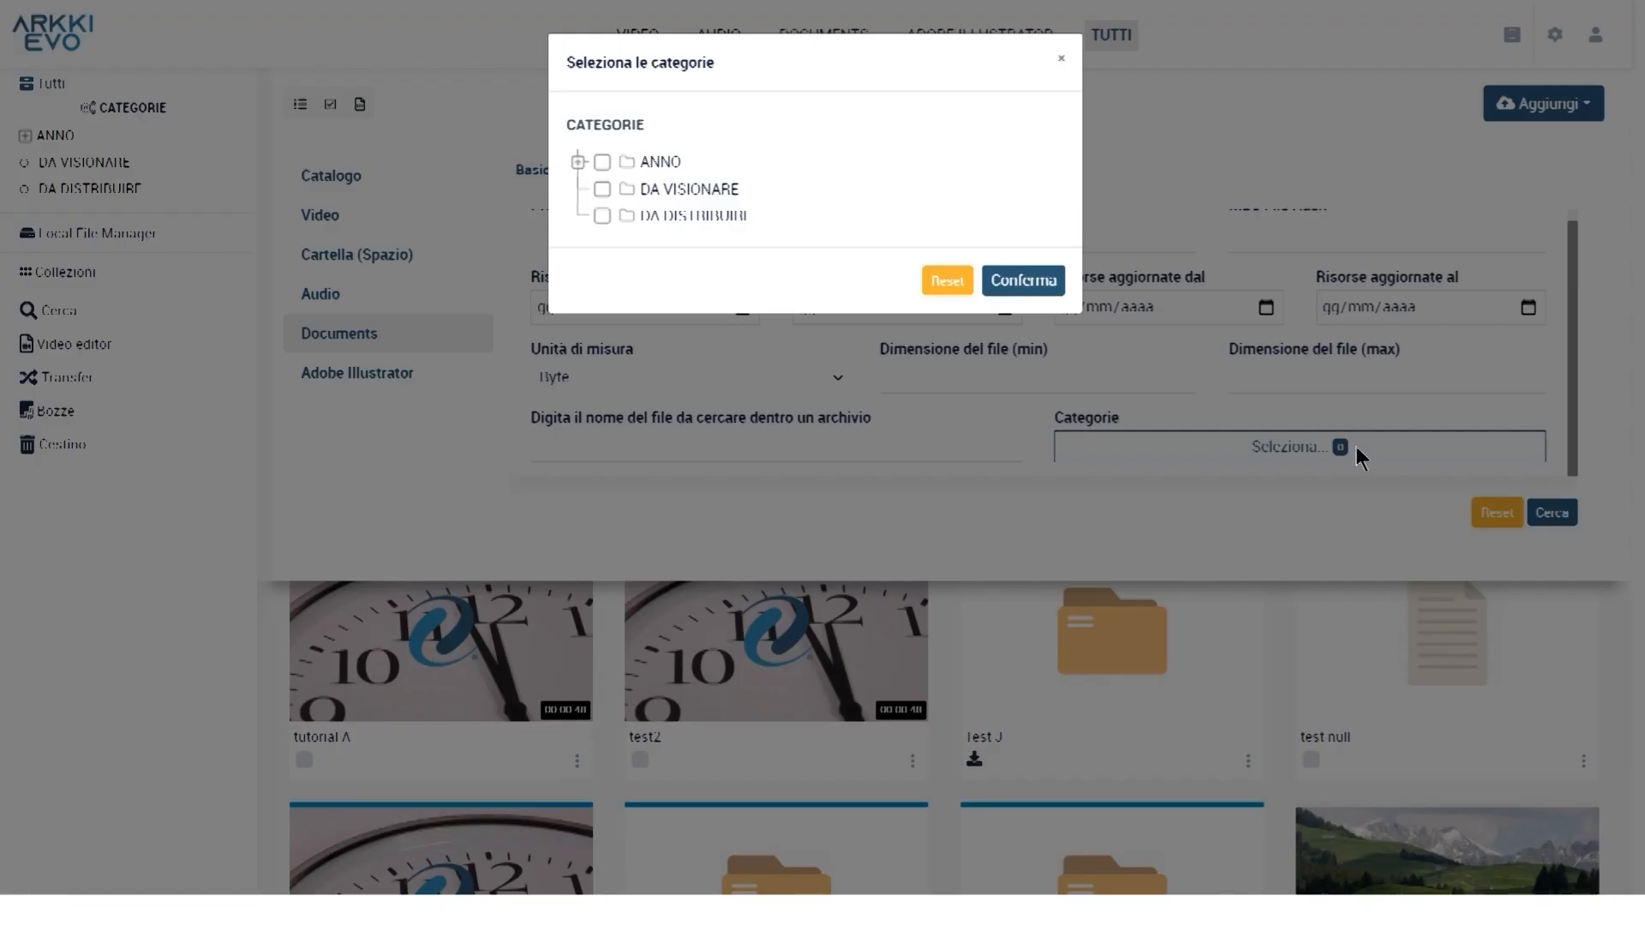
{"action": "left_click", "coordinate": [579, 162]}
{"action": "left_click", "coordinate": [626, 216]}
{"action": "left_click", "coordinate": [603, 296]}
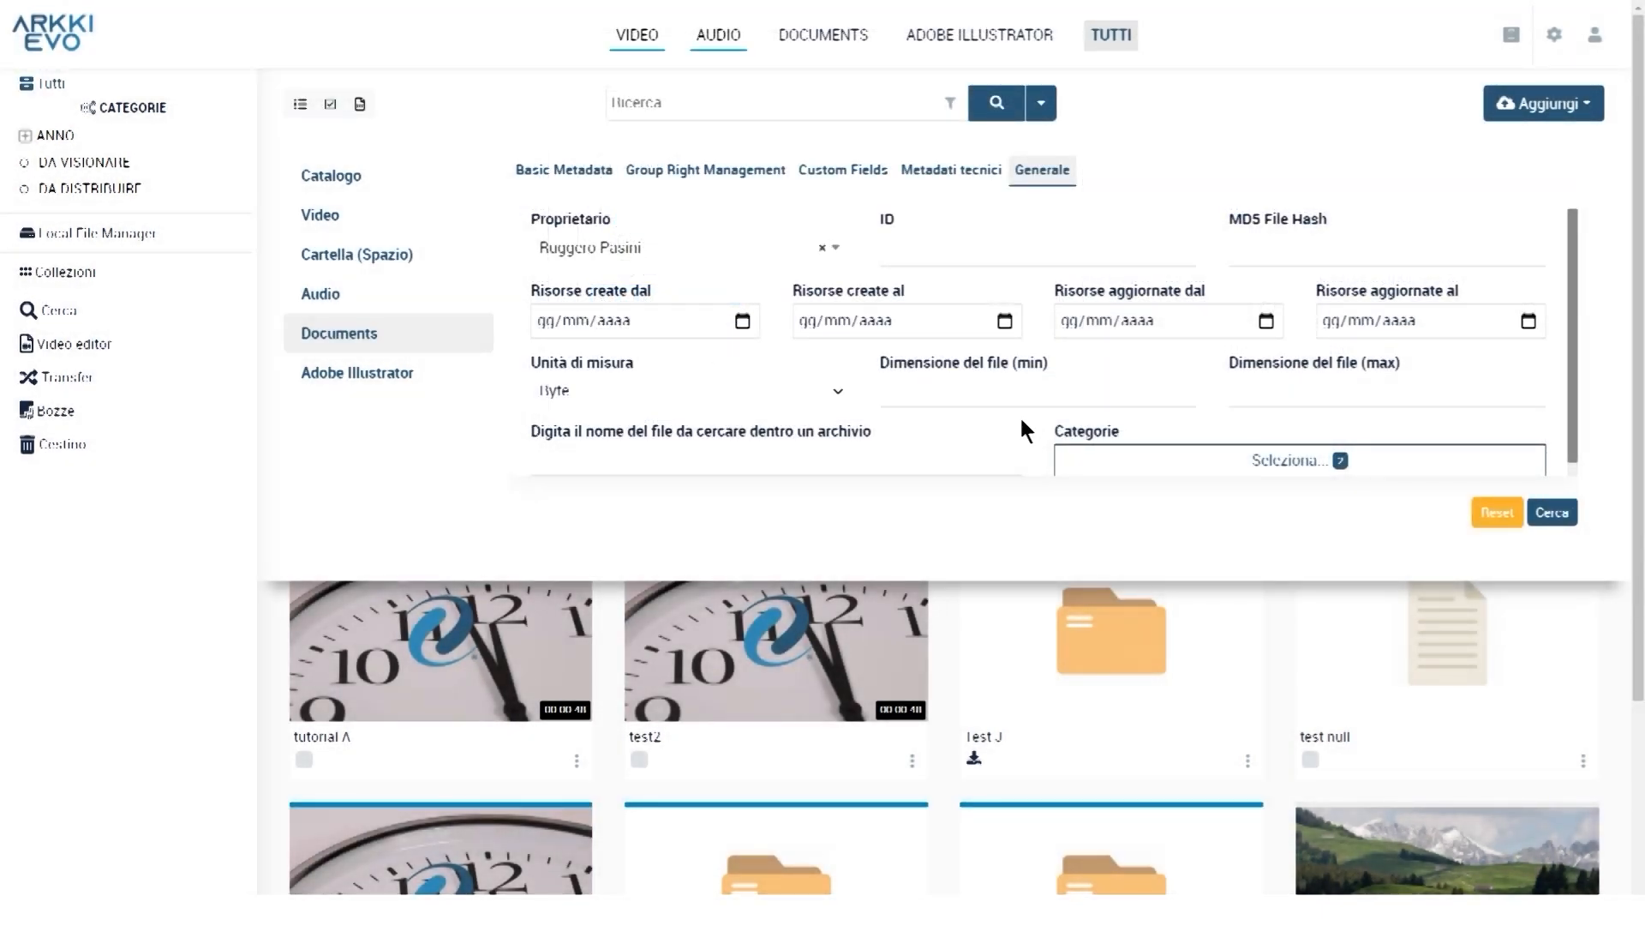
{"action": "left_click", "coordinate": [1553, 514]}
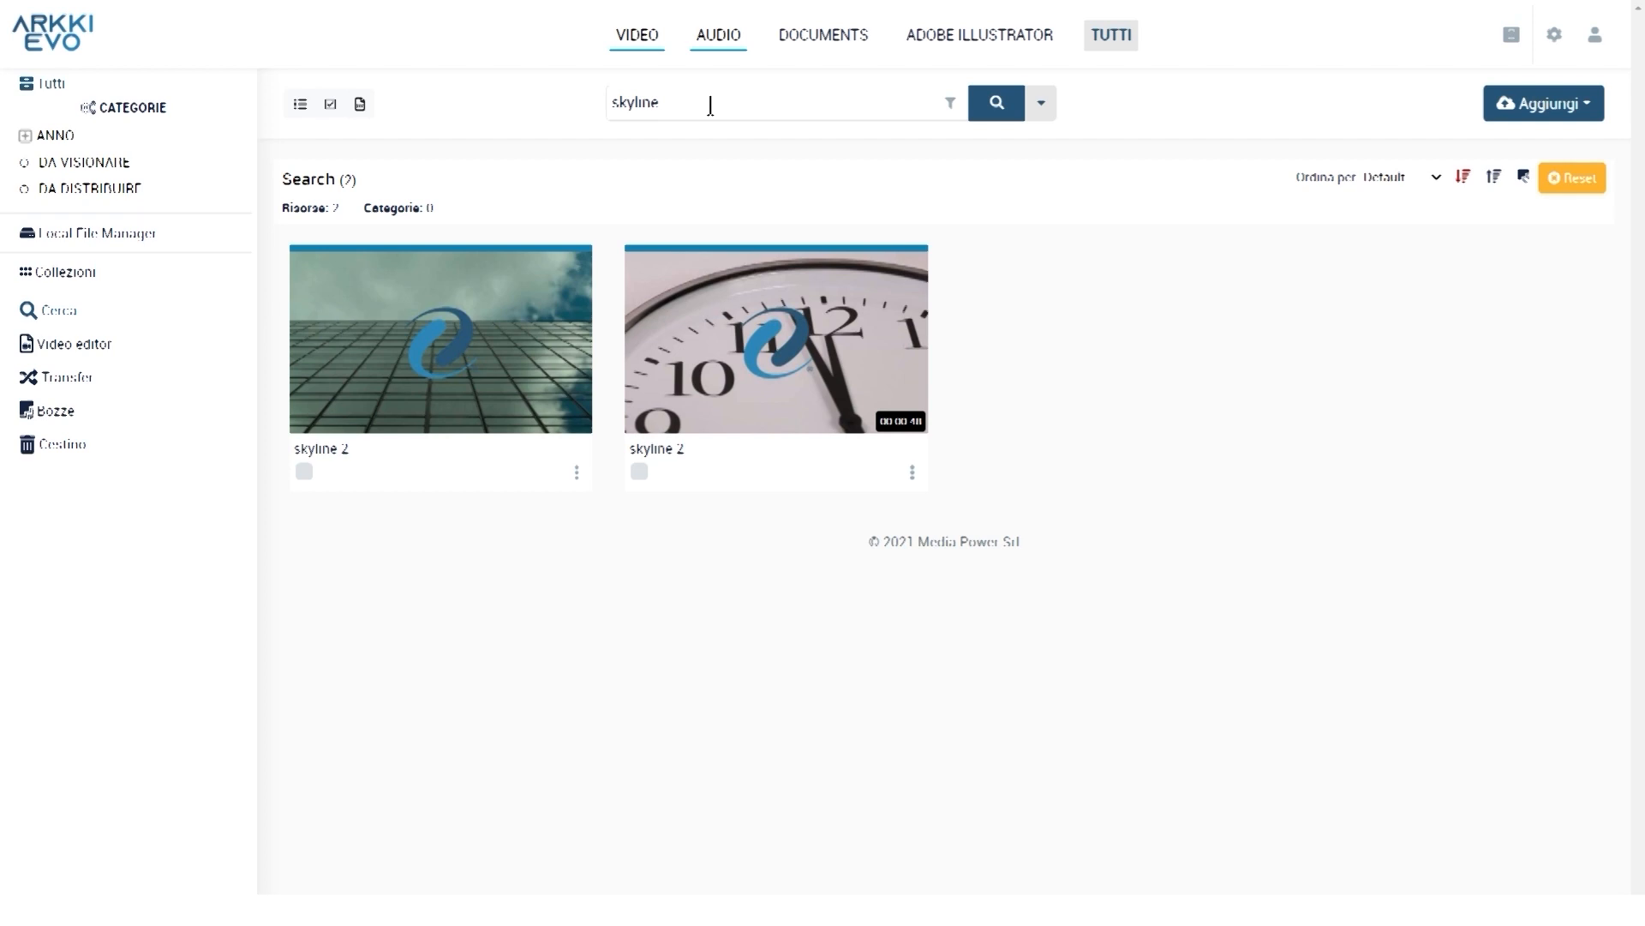
{"action": "left_click", "coordinate": [1575, 180]}
Reset the search, create a new collection under Collezioni and open Aggiungi risorsa
{"action": "left_click", "coordinate": [1575, 182]}
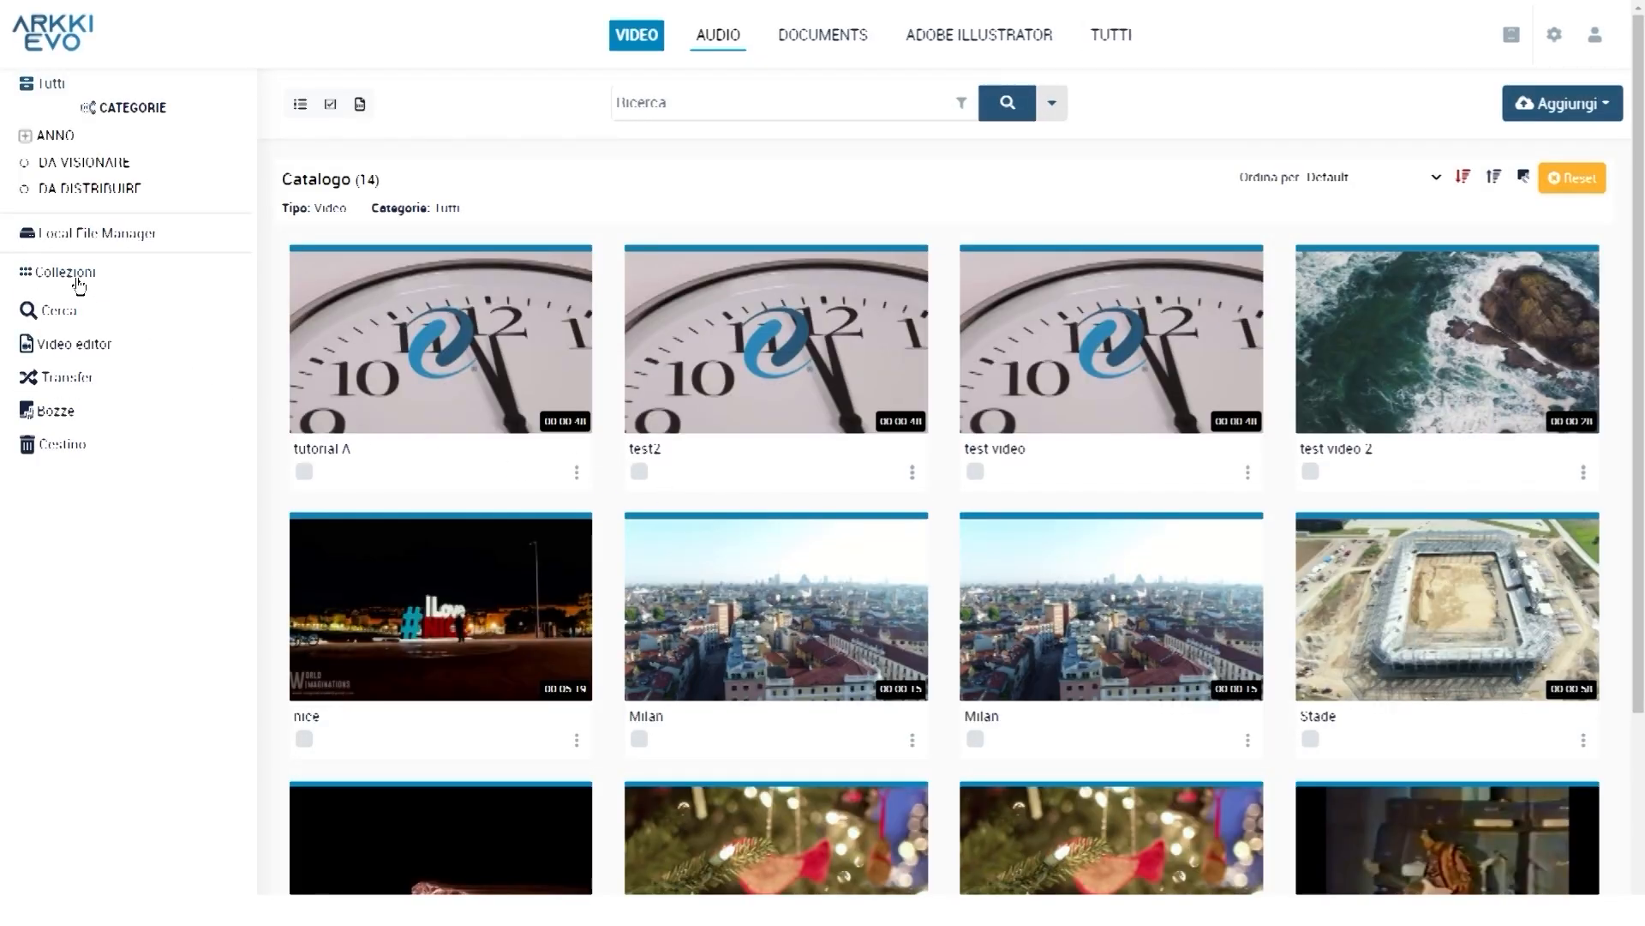
{"action": "left_click", "coordinate": [79, 285]}
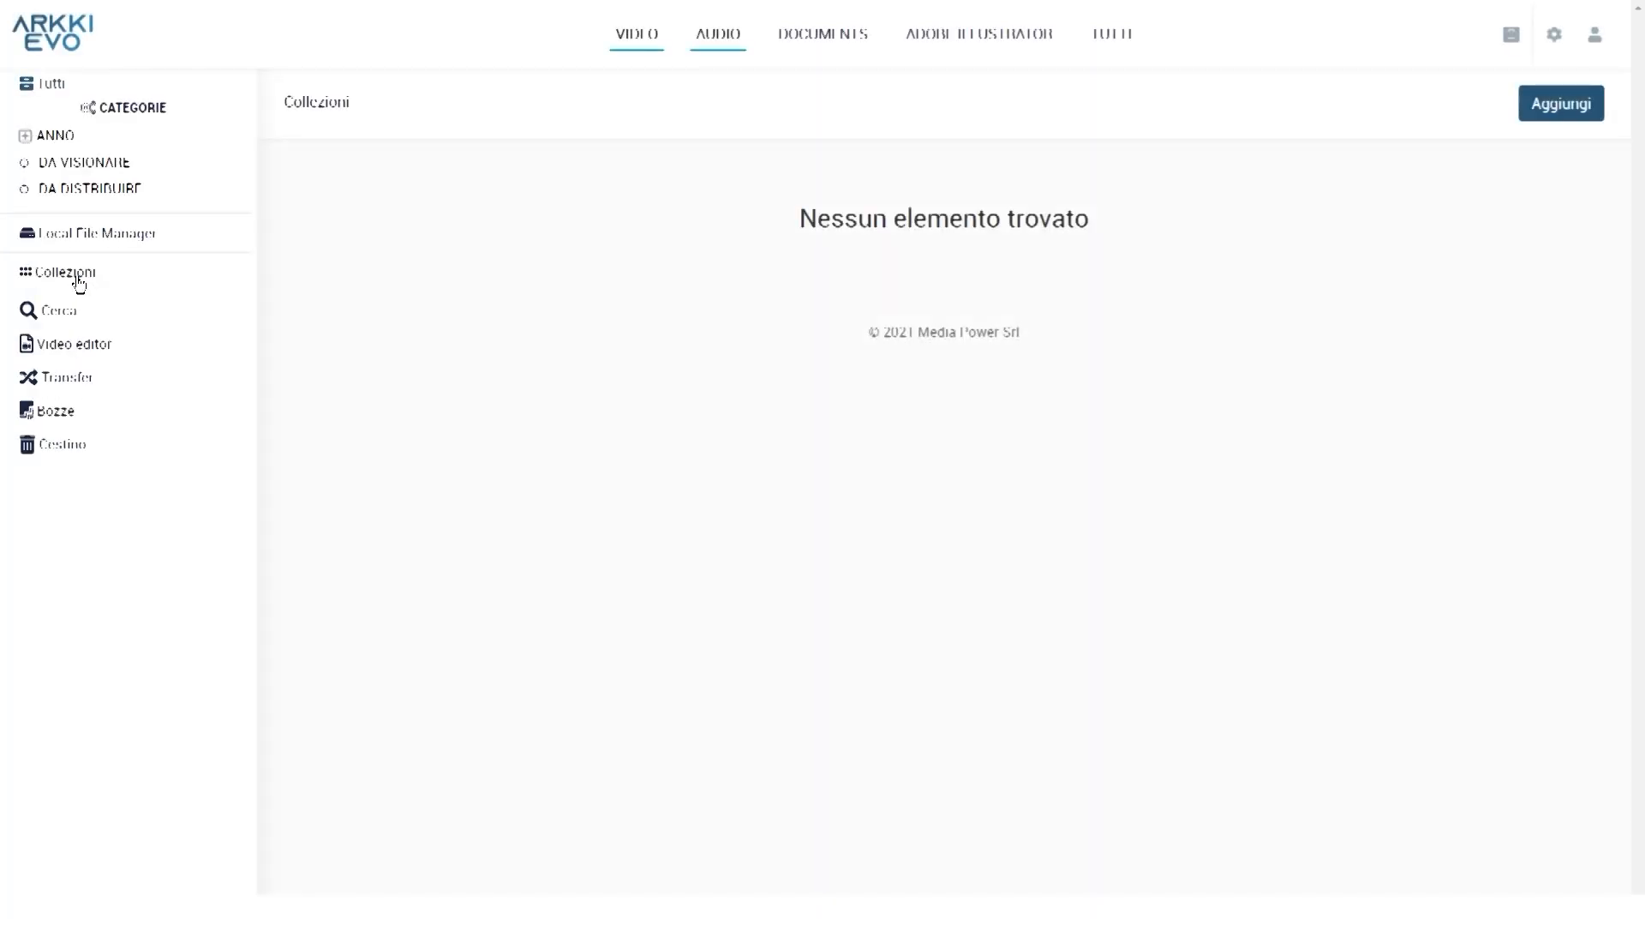
{"action": "left_click", "coordinate": [1575, 106]}
{"action": "left_click", "coordinate": [163, 205]}
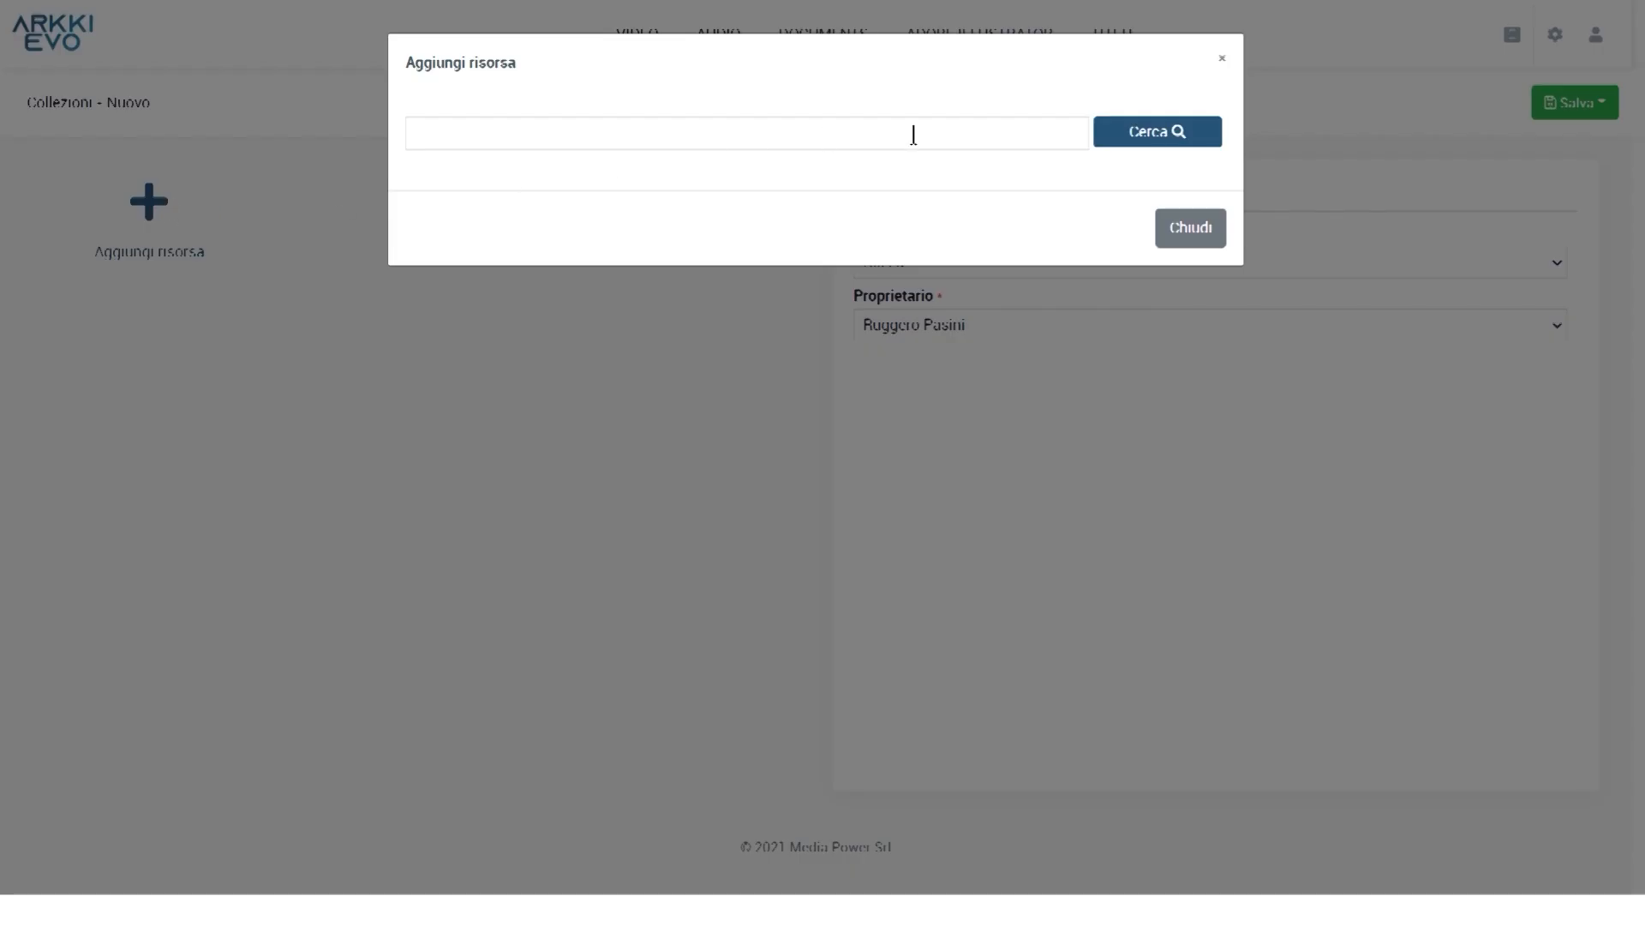
Search resources for 'test' and add test video, test video 2 and the Coney Island clip
{"action": "left_click", "coordinate": [907, 136]}
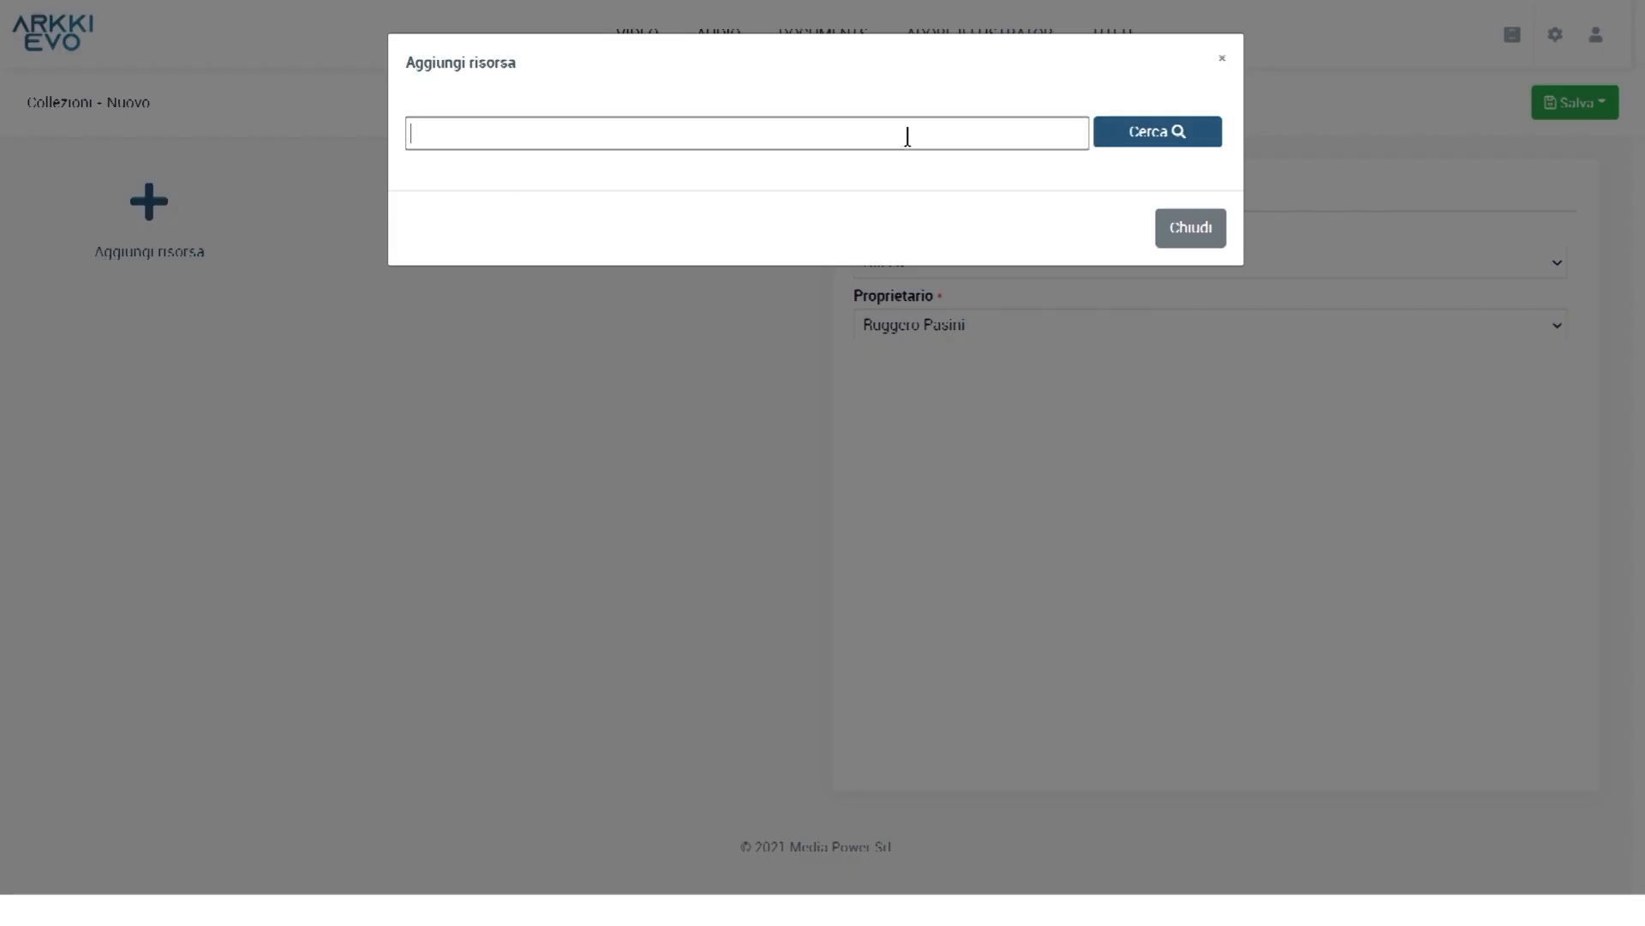
{"action": "type", "text": "test"}
{"action": "left_click", "coordinate": [1138, 135]}
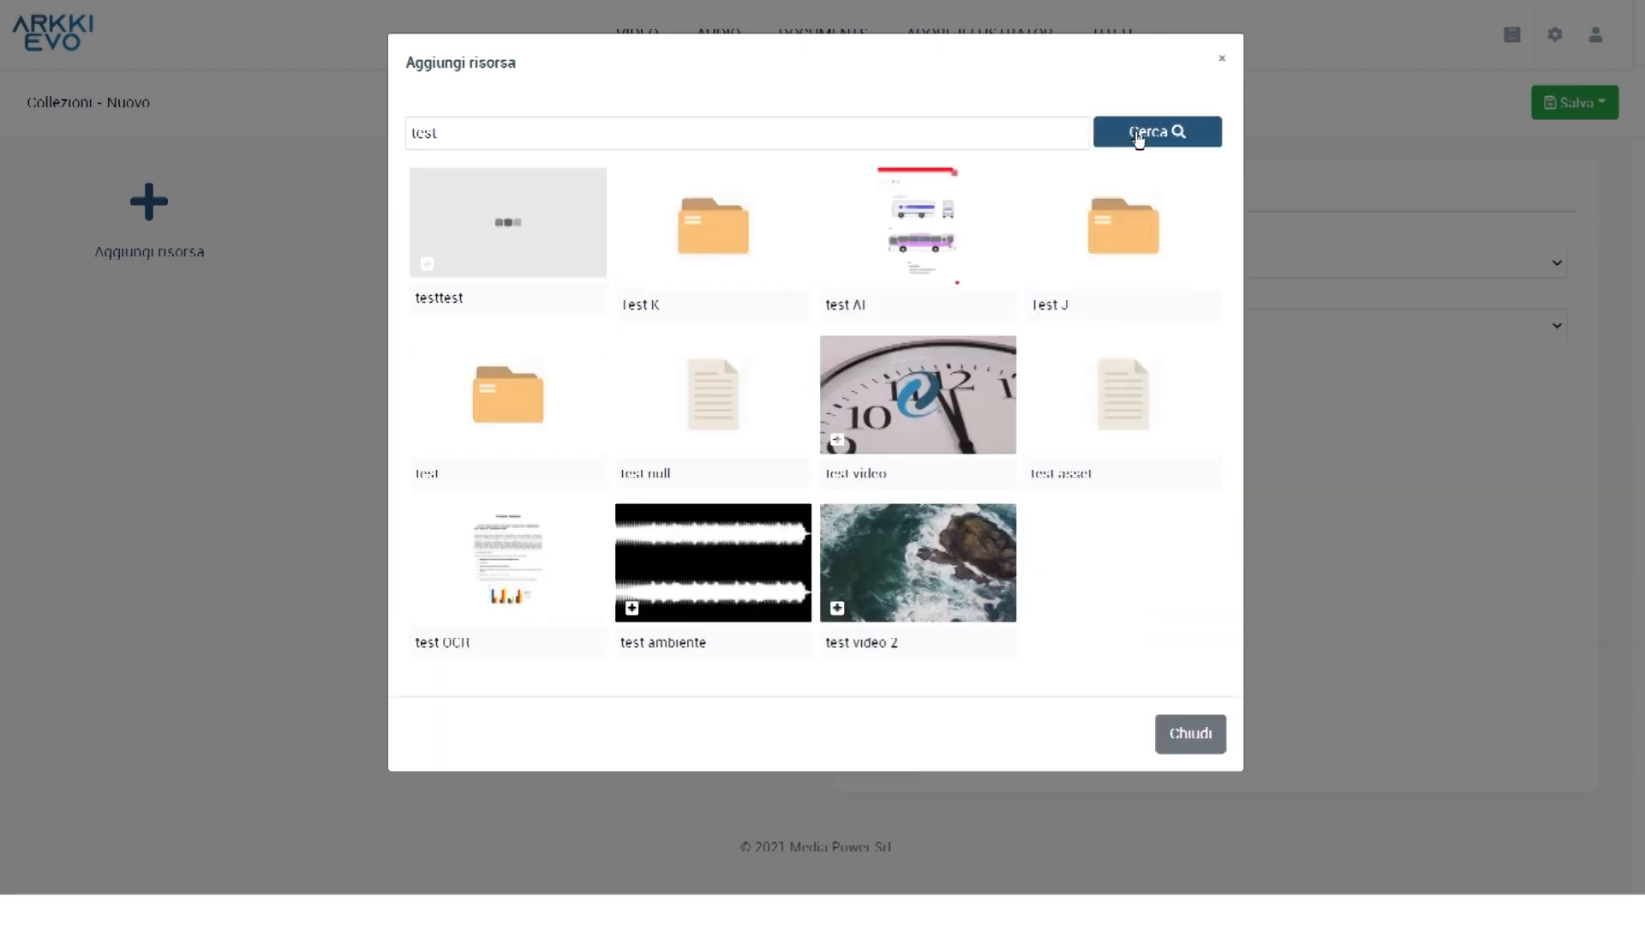
{"action": "left_click", "coordinate": [838, 440]}
{"action": "left_click", "coordinate": [838, 609]}
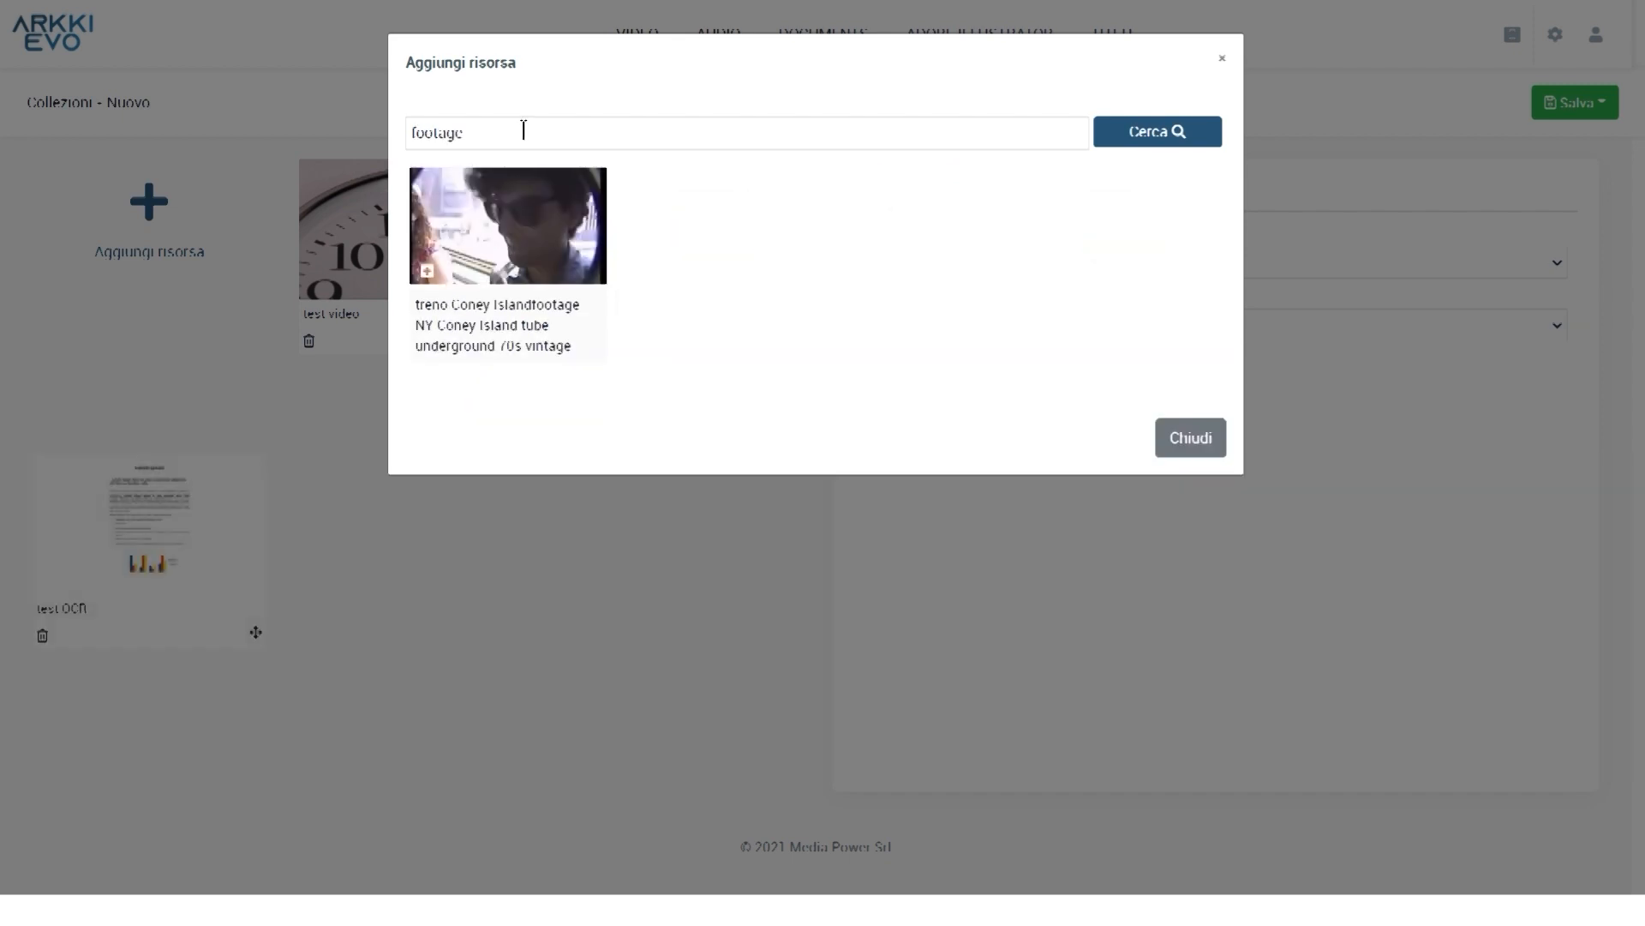
{"action": "left_click", "coordinate": [1210, 443]}
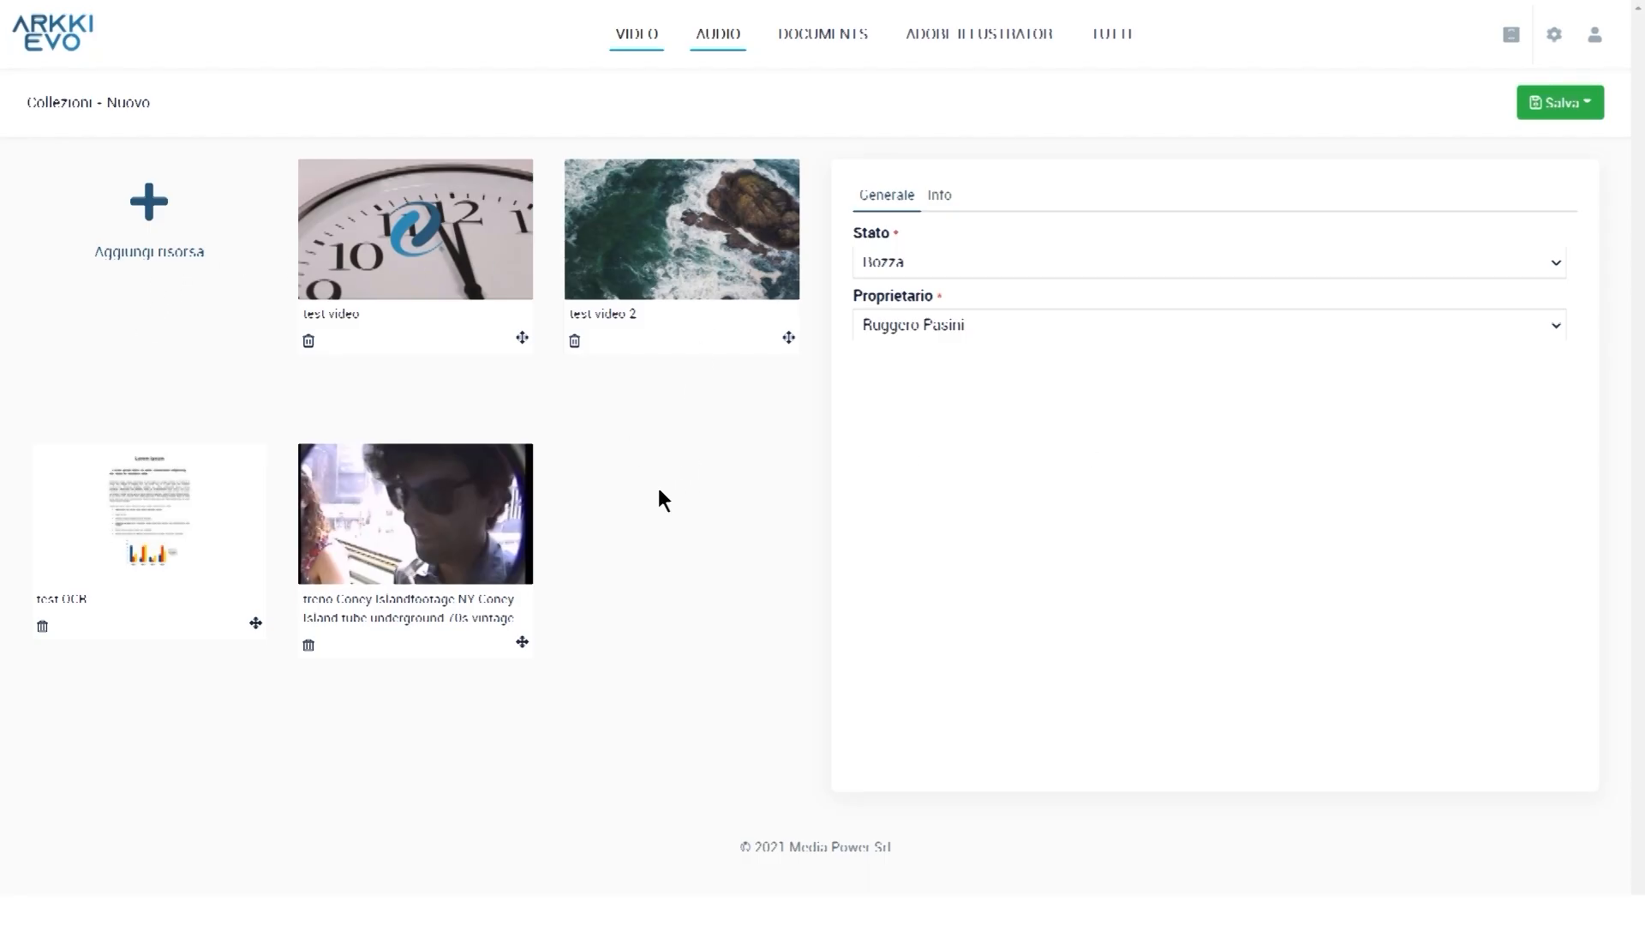
Move the test video down to the second row and set the collection status to Pubblicato
{"action": "mouse_move", "coordinate": [522, 338]}
{"action": "left_mouse_down"}
{"action": "mouse_move", "coordinate": [579, 467]}
{"action": "mouse_move", "coordinate": [519, 645]}
{"action": "mouse_move", "coordinate": [244, 605]}
{"action": "mouse_move", "coordinate": [511, 337]}
{"action": "mouse_move", "coordinate": [511, 354]}
{"action": "left_mouse_up"}
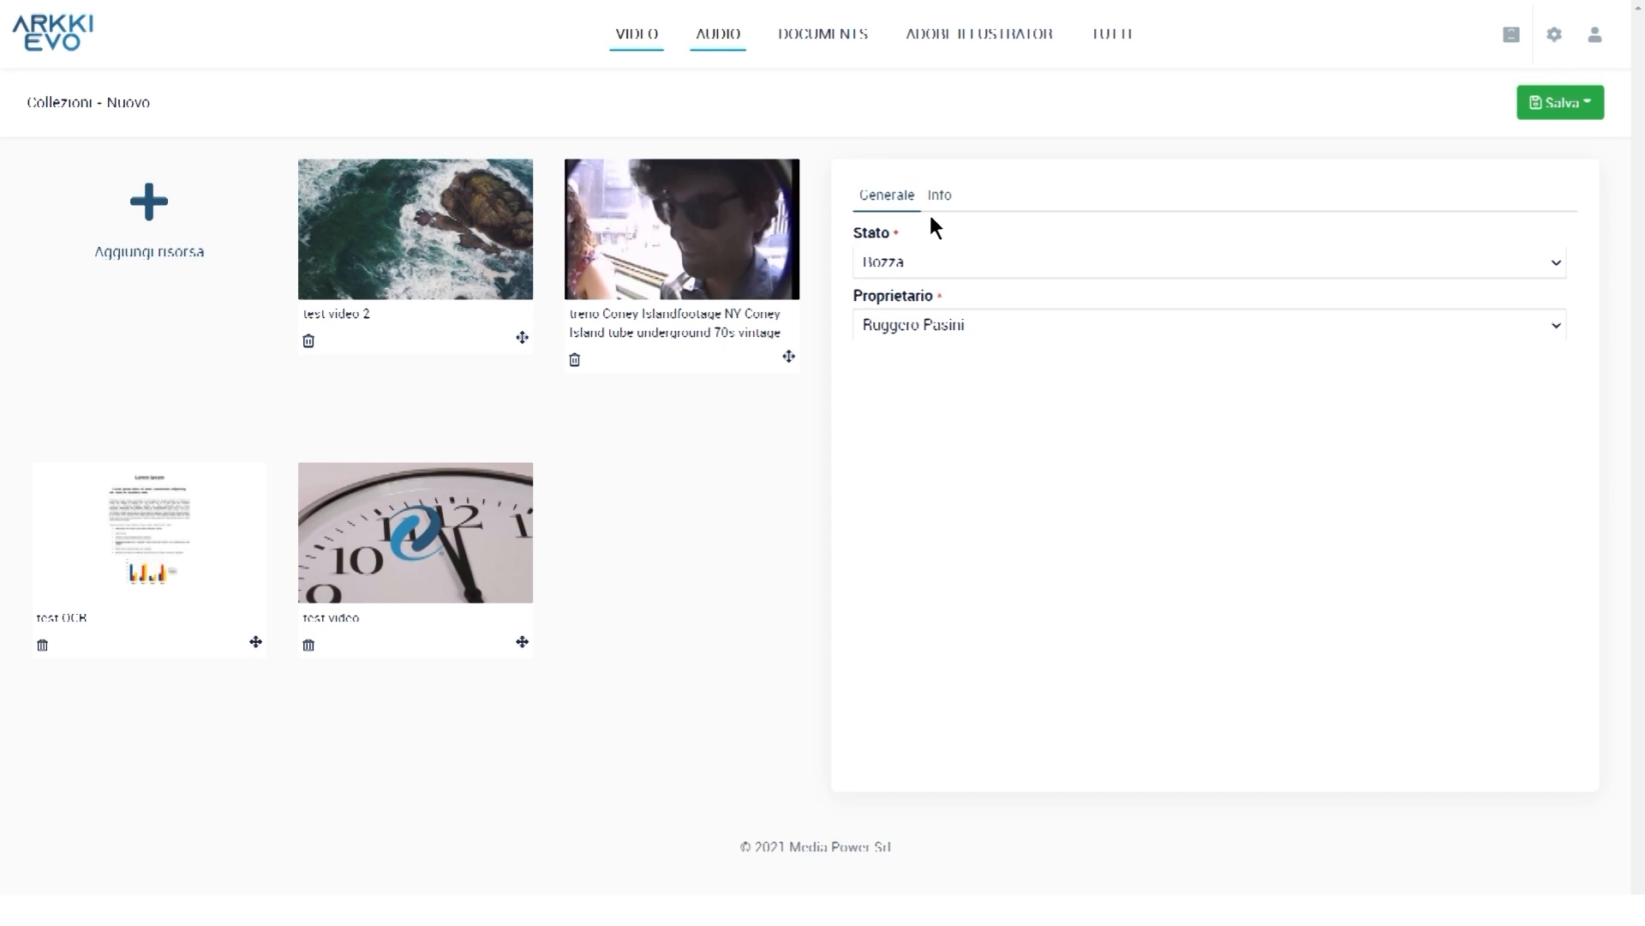
{"action": "left_click", "coordinate": [974, 260]}
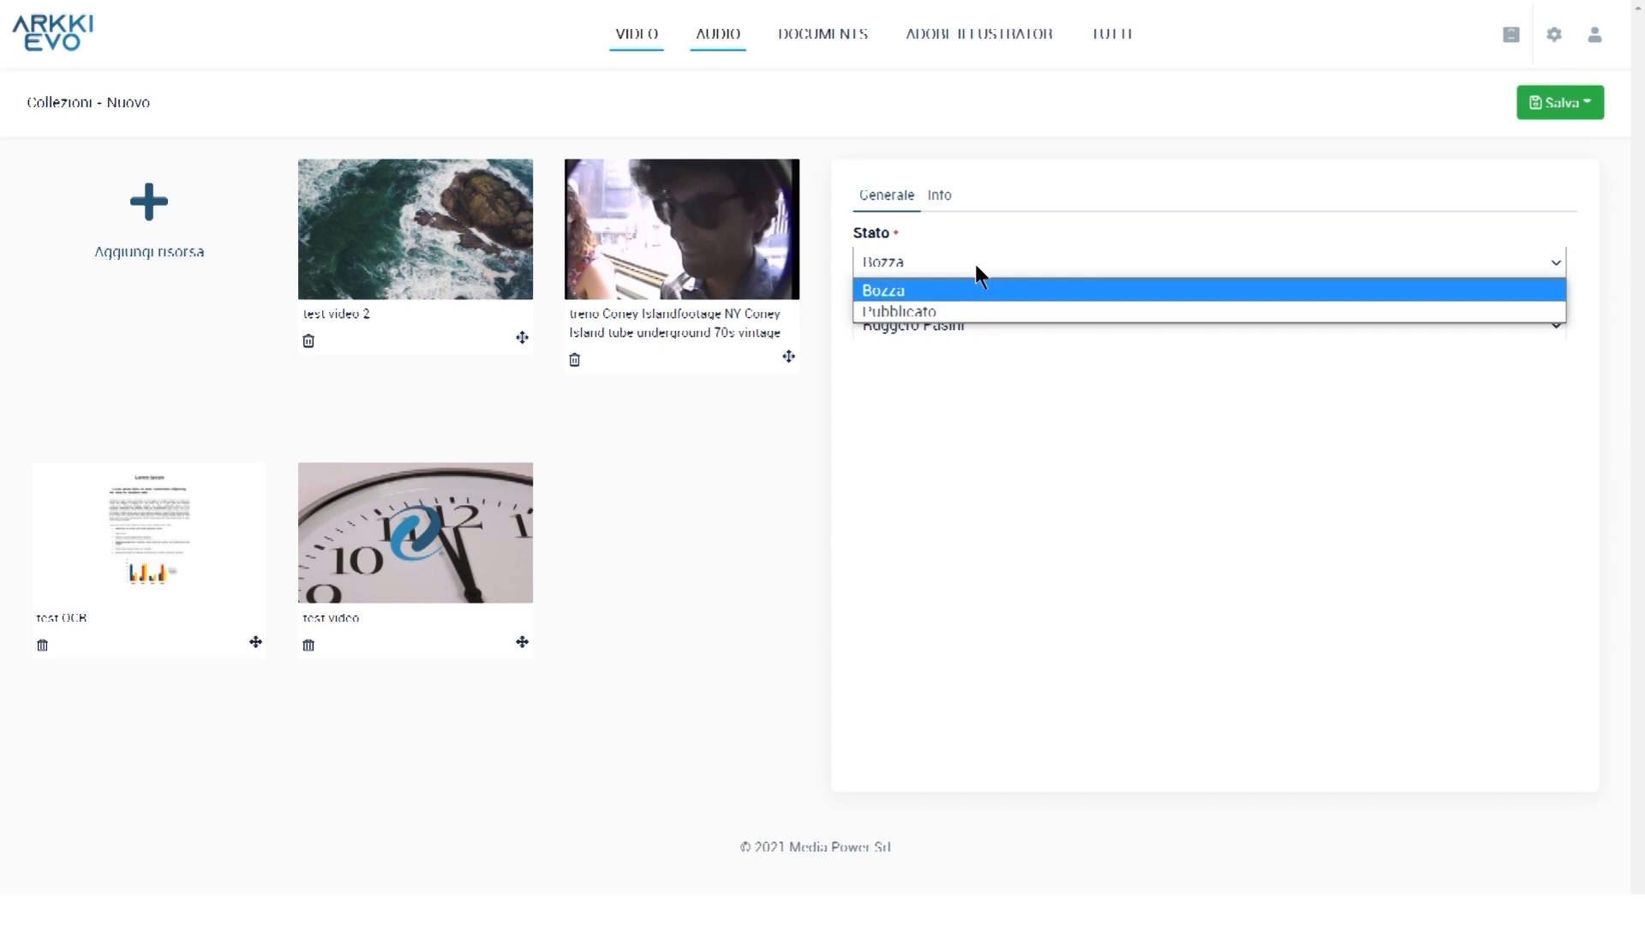
{"action": "left_click", "coordinate": [977, 312]}
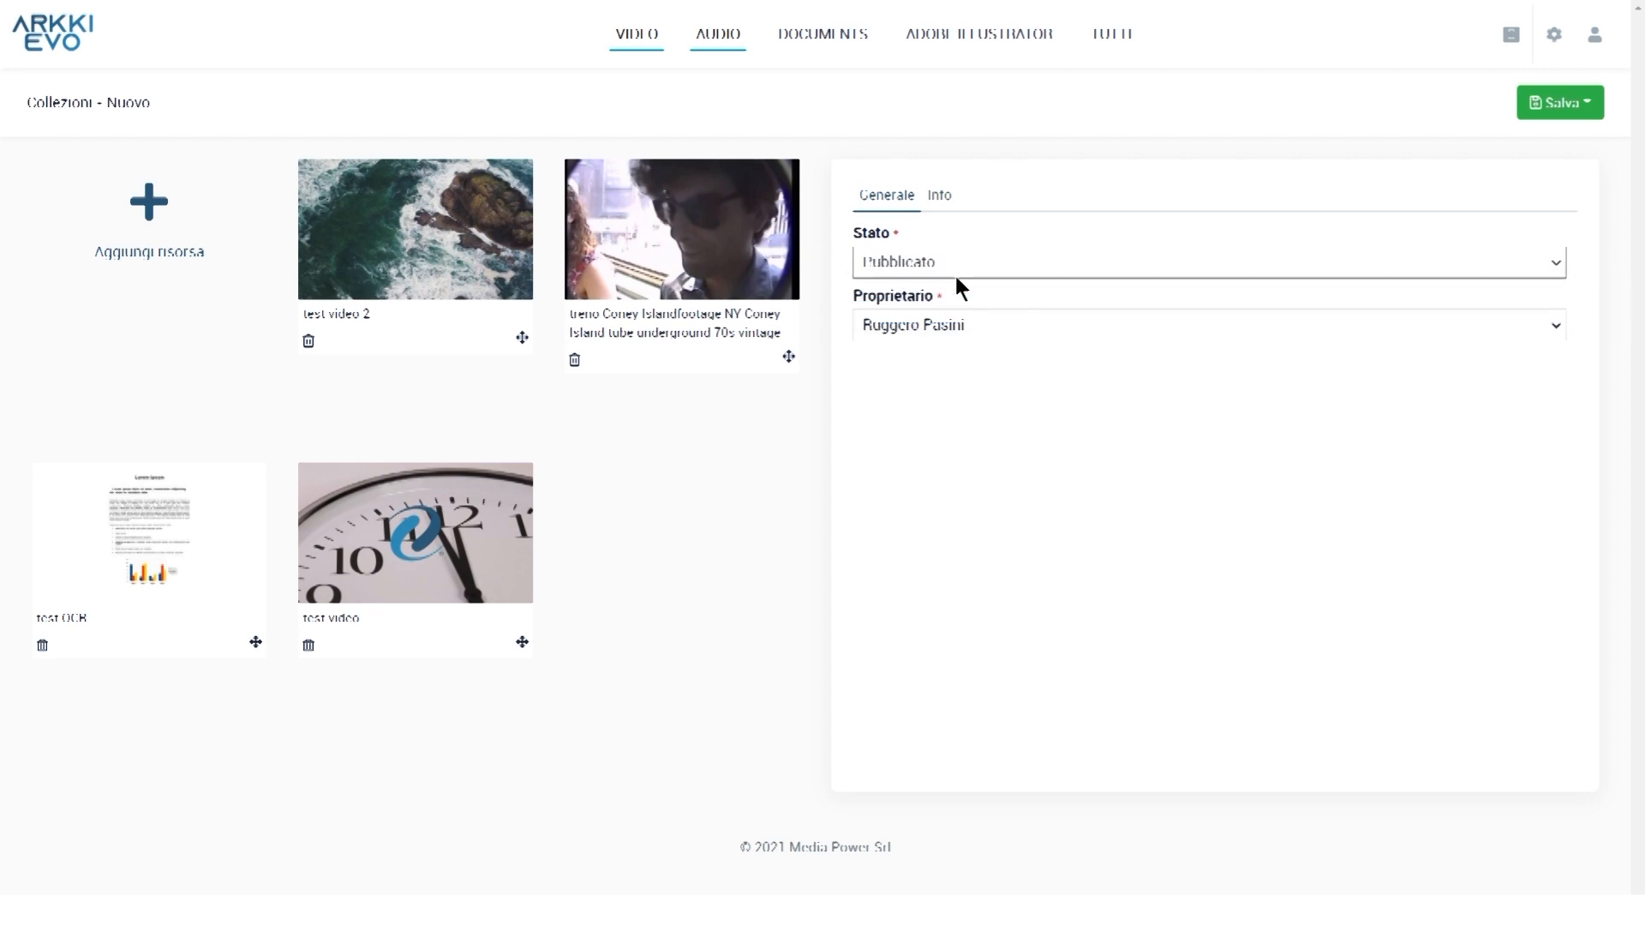
Title the collection 'collezione test' with description 'lorem ipsum' and save it with Salva e continua
{"action": "left_click", "coordinate": [940, 197]}
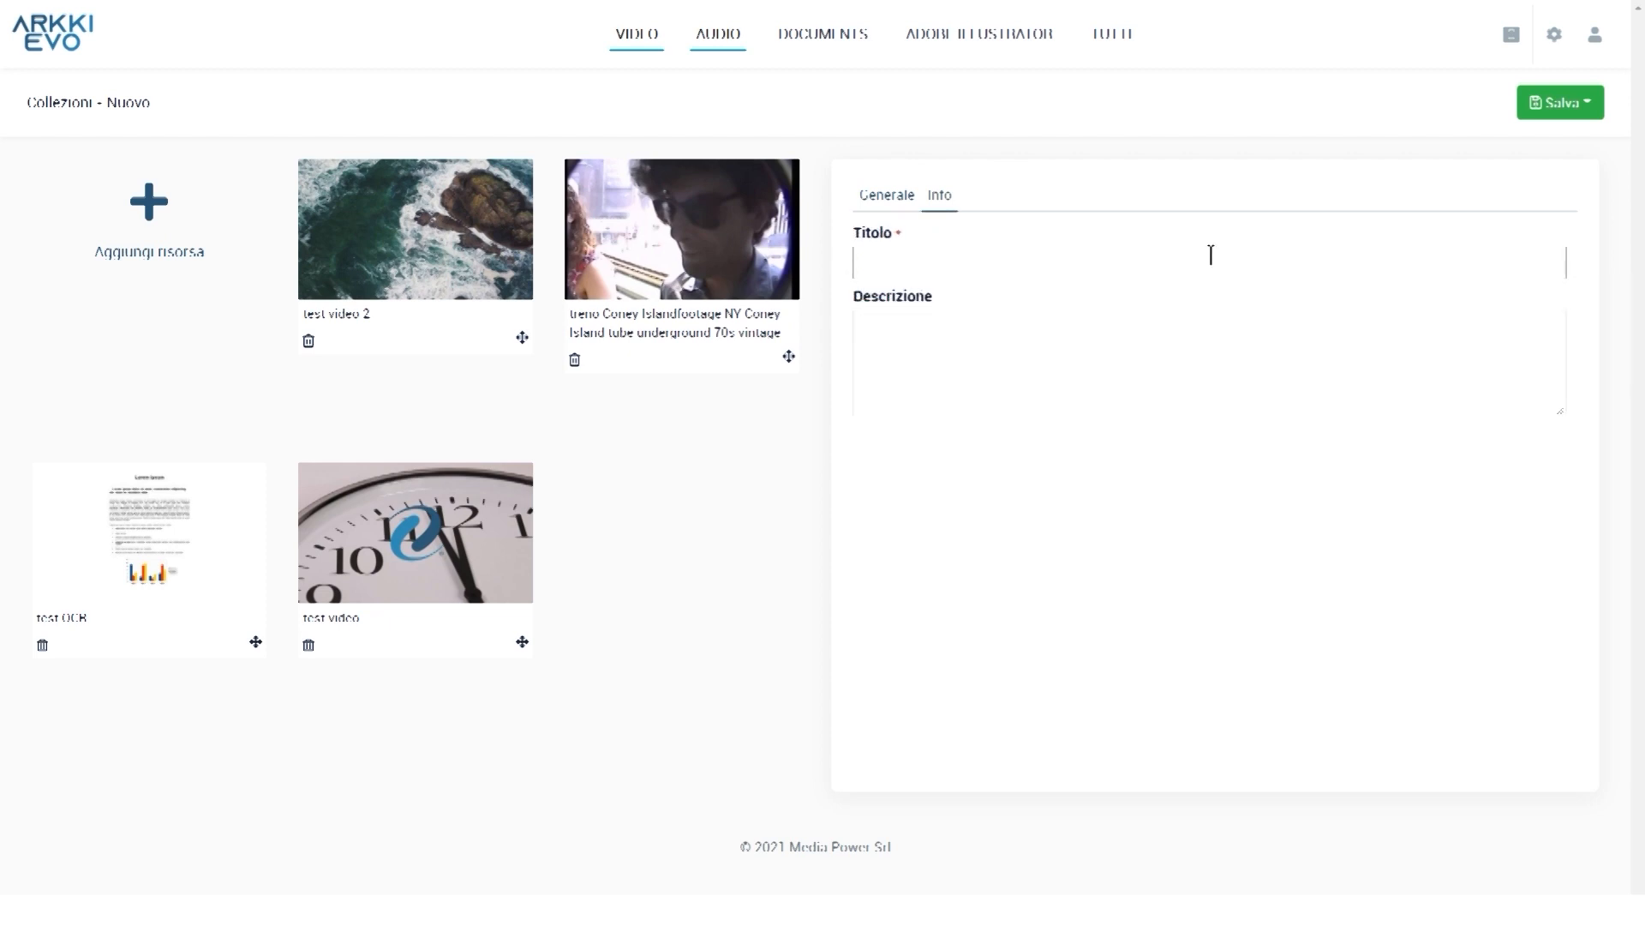
{"action": "type", "text": "collezione test"}
{"action": "key", "text": "Tab"}
{"action": "type", "text": "lorem "}
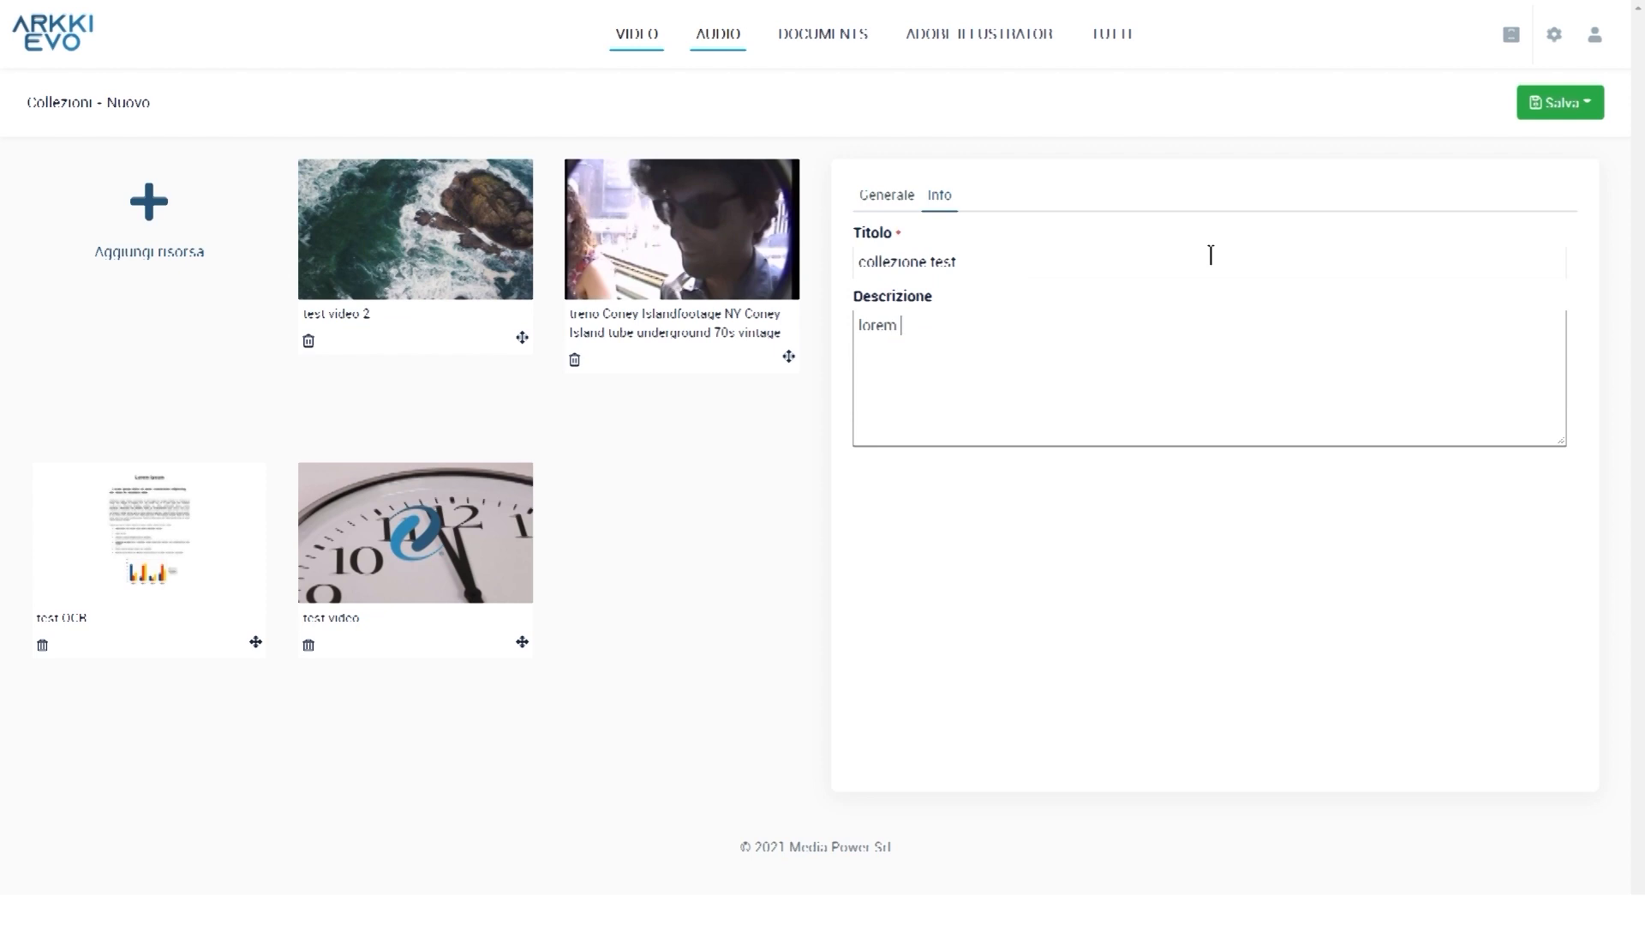
{"action": "type", "text": "ipsum"}
{"action": "left_click", "coordinate": [1561, 104]}
{"action": "left_click", "coordinate": [1562, 104]}
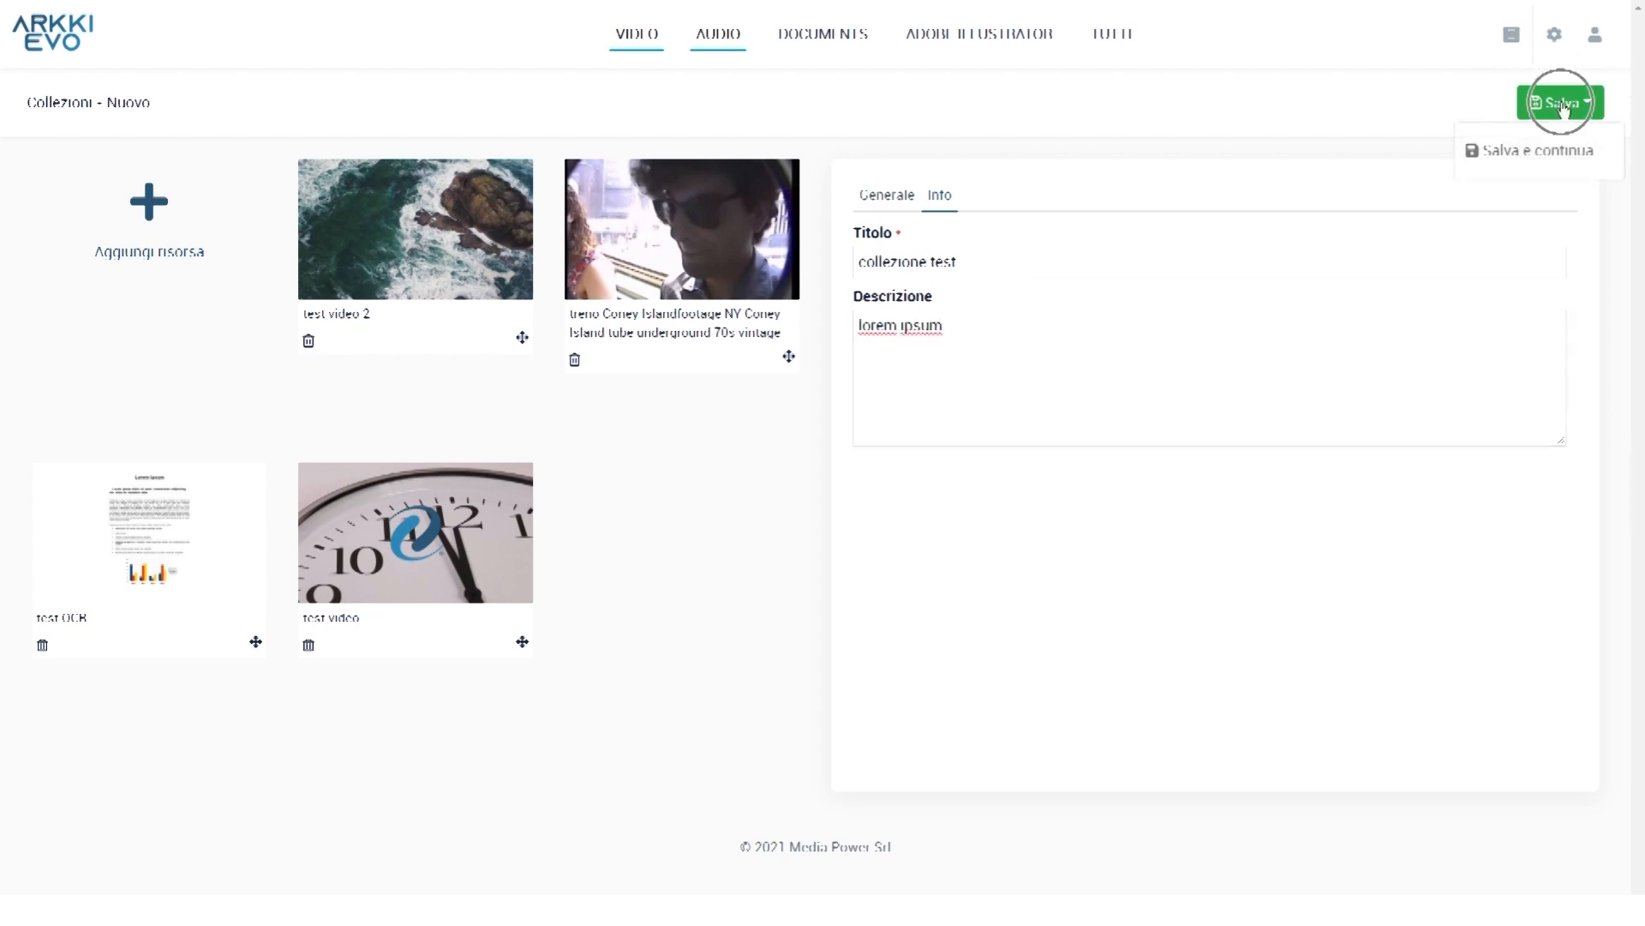
{"action": "left_click", "coordinate": [1524, 152]}
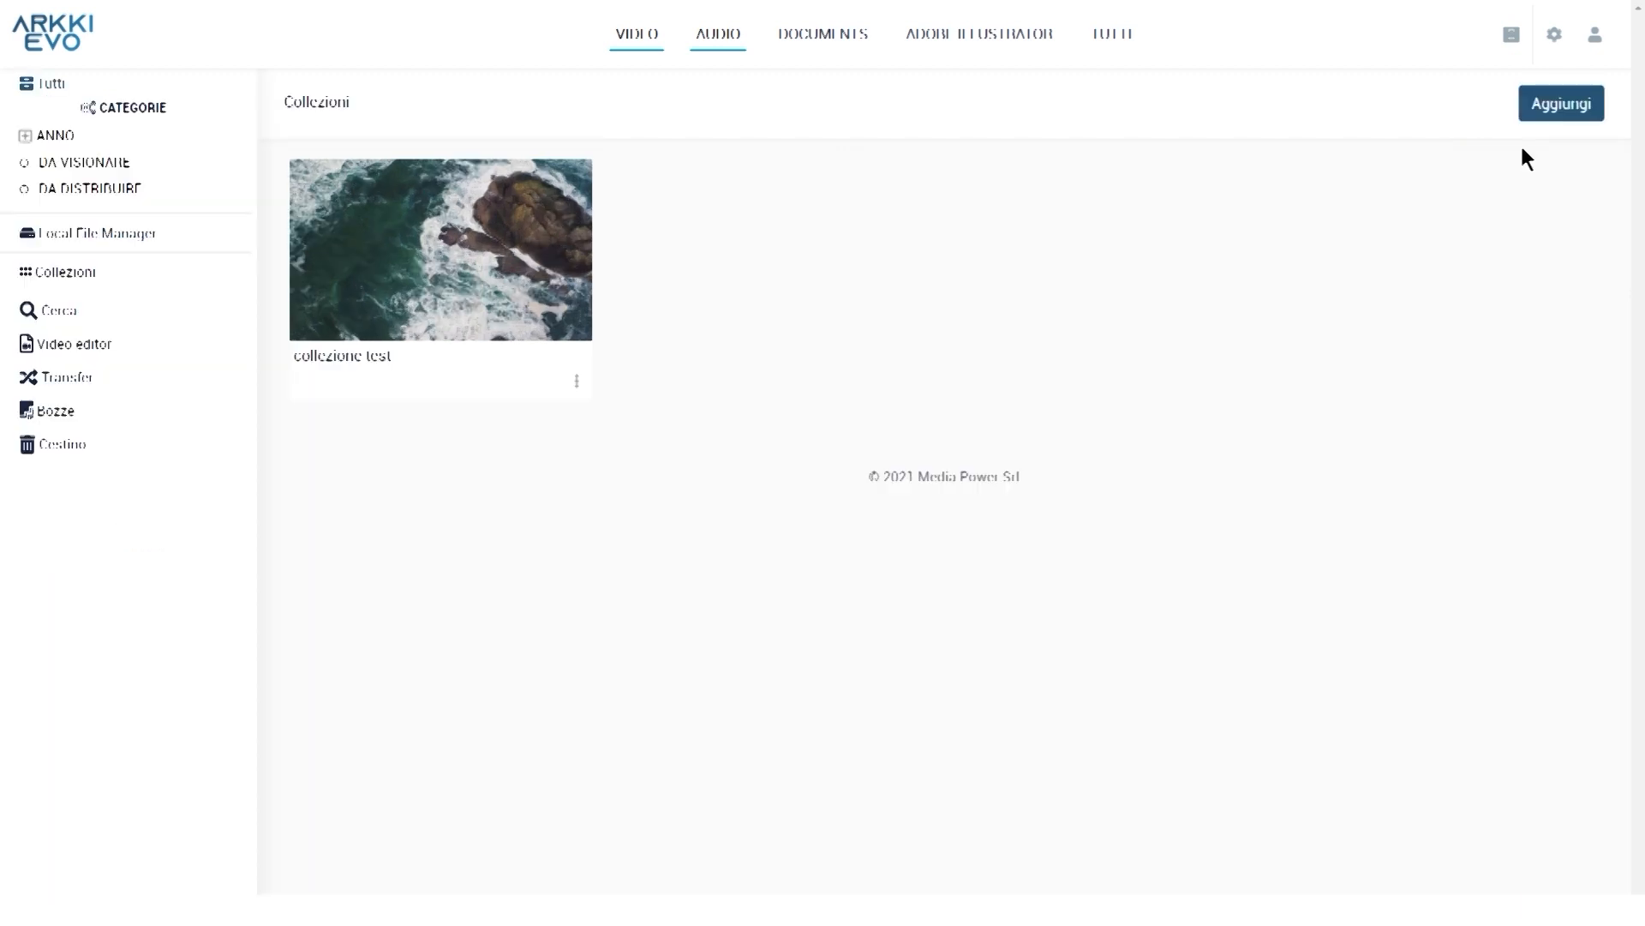
Download collezione test's files in original and low-resolution versions via Menu > Scarica
{"action": "left_click", "coordinate": [528, 273]}
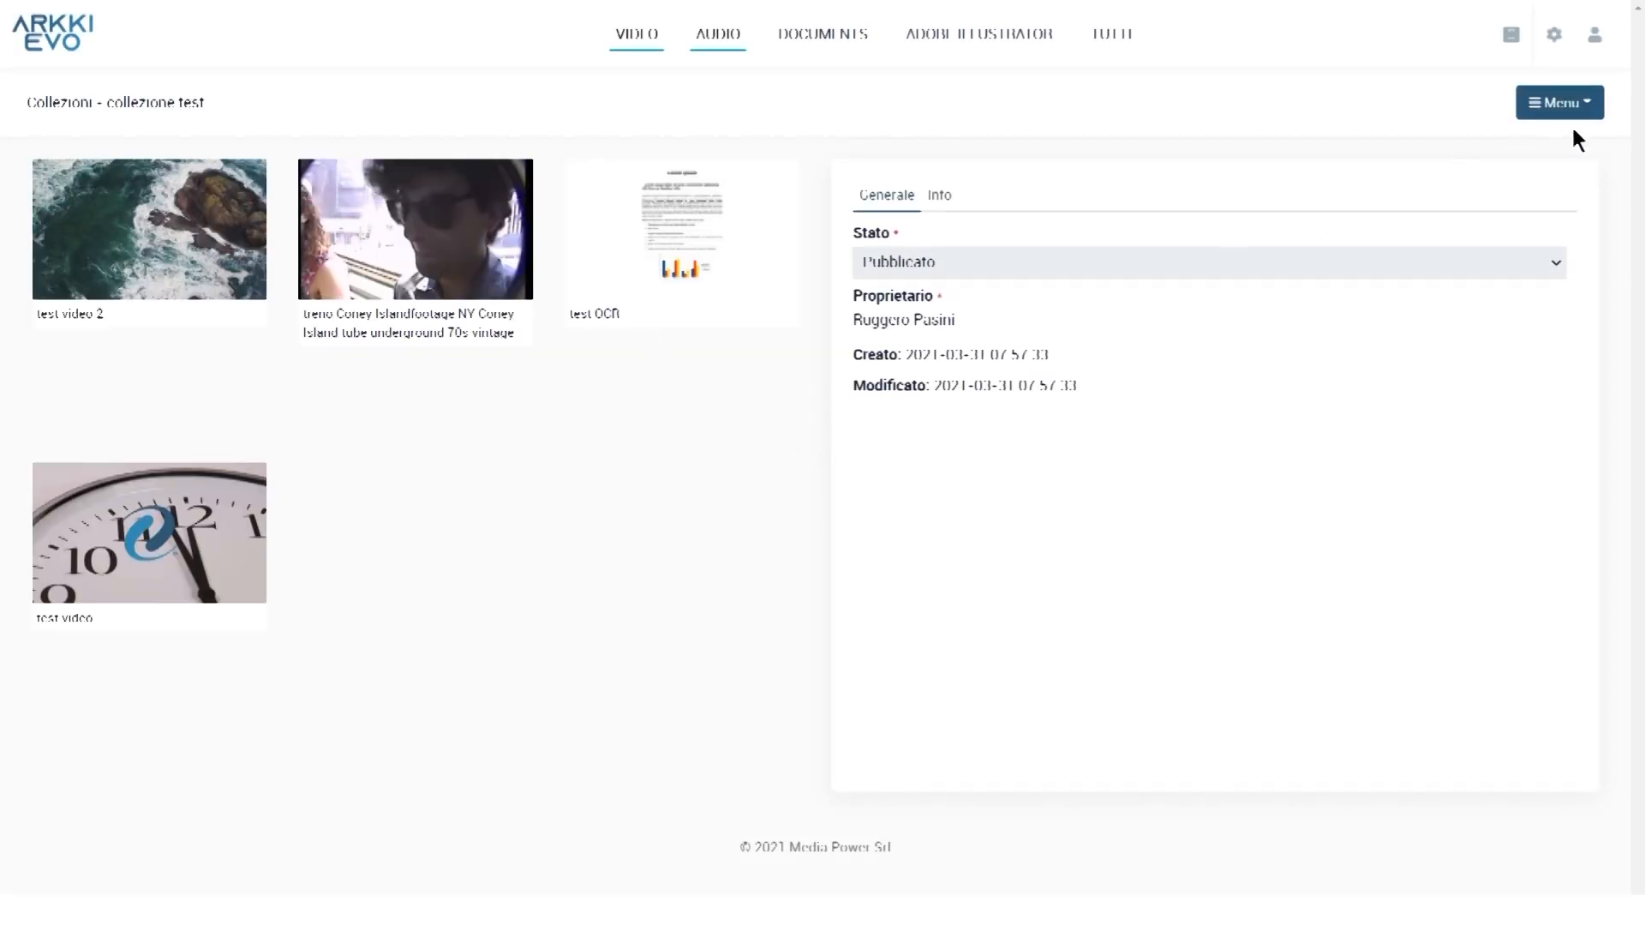
{"action": "left_click", "coordinate": [1591, 110]}
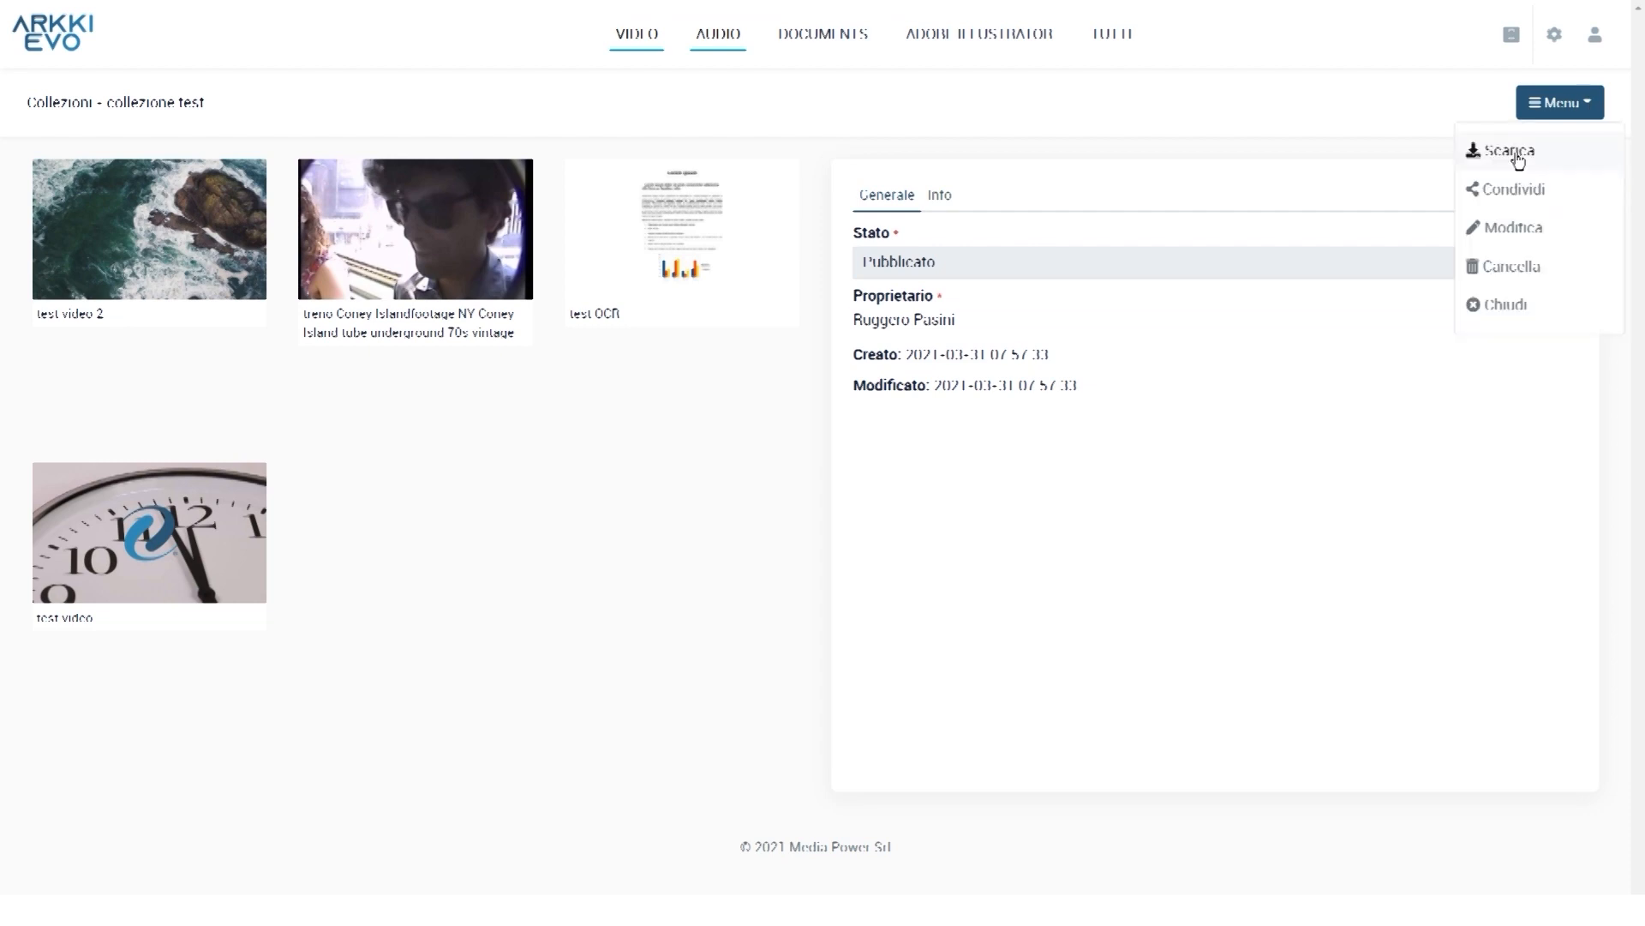
{"action": "left_click", "coordinate": [1515, 155]}
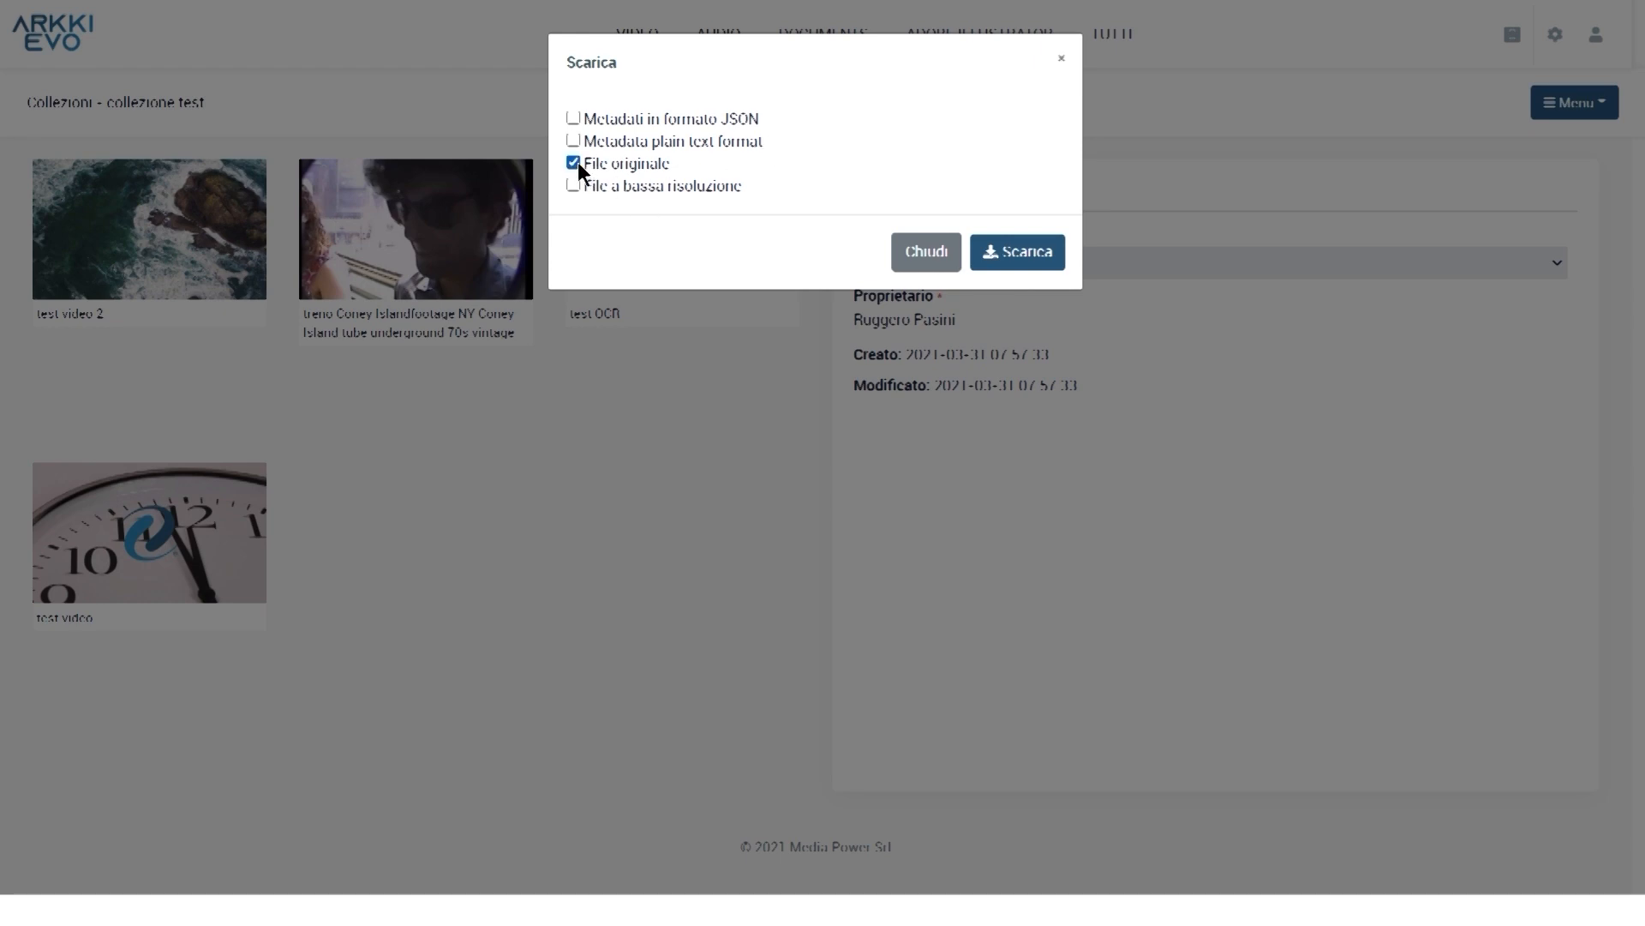
{"action": "left_click", "coordinate": [577, 188]}
{"action": "left_click", "coordinate": [1032, 254]}
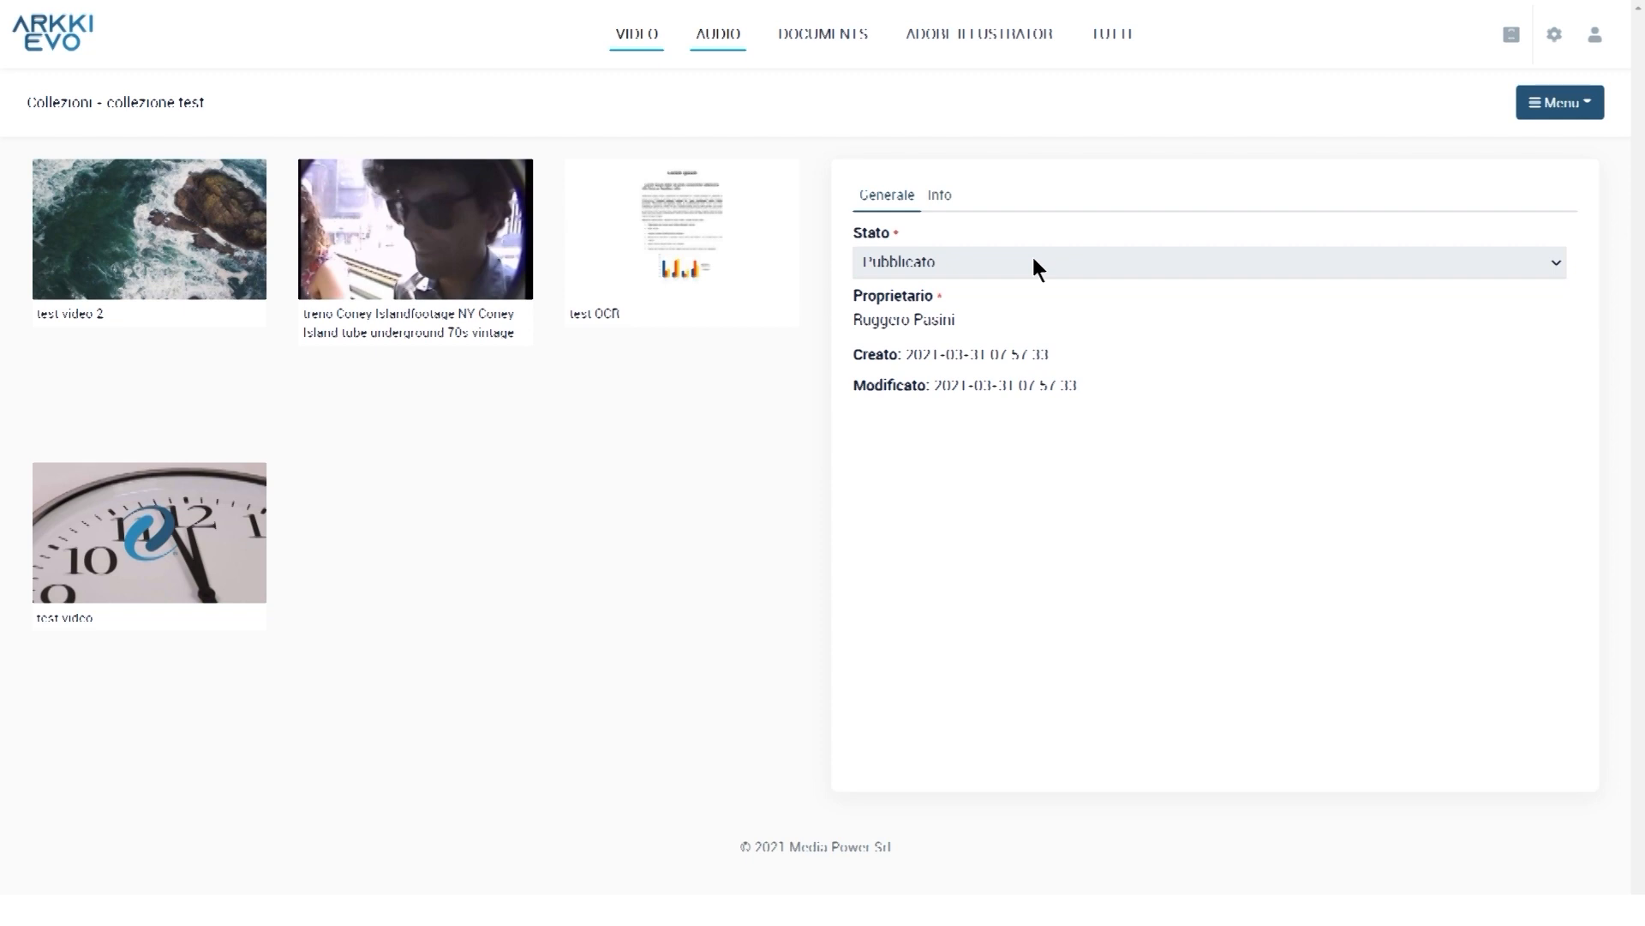
Close collezione test from its Menu, returning to the 30-item Catalogo
{"action": "left_click", "coordinate": [1560, 102]}
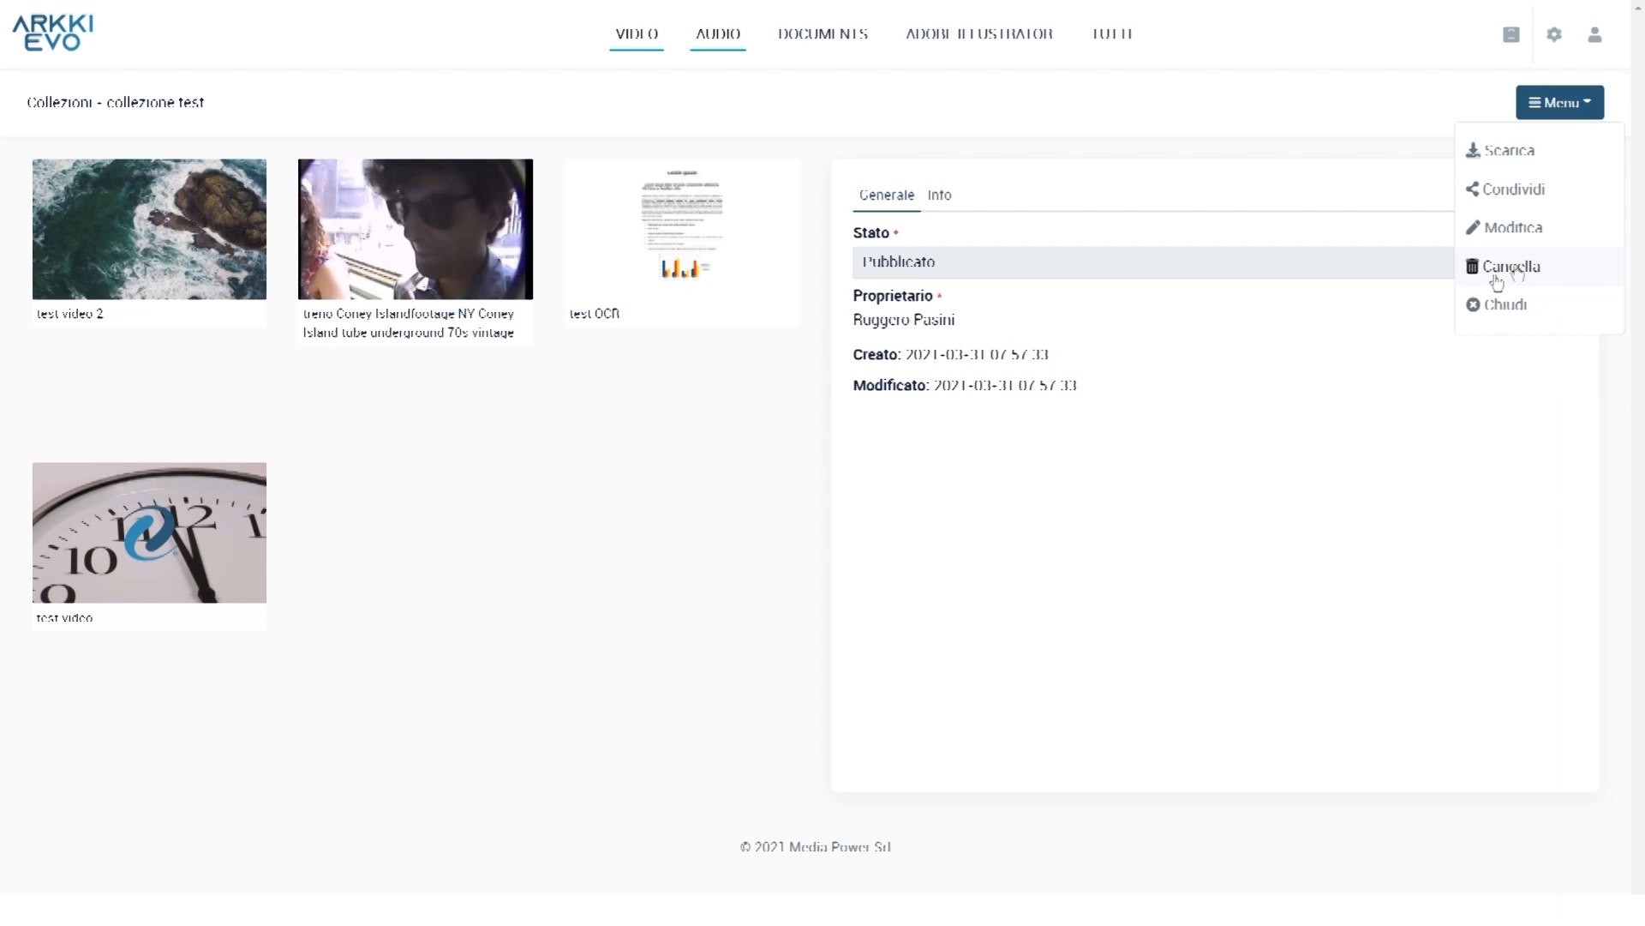
{"action": "left_click", "coordinate": [1504, 307]}
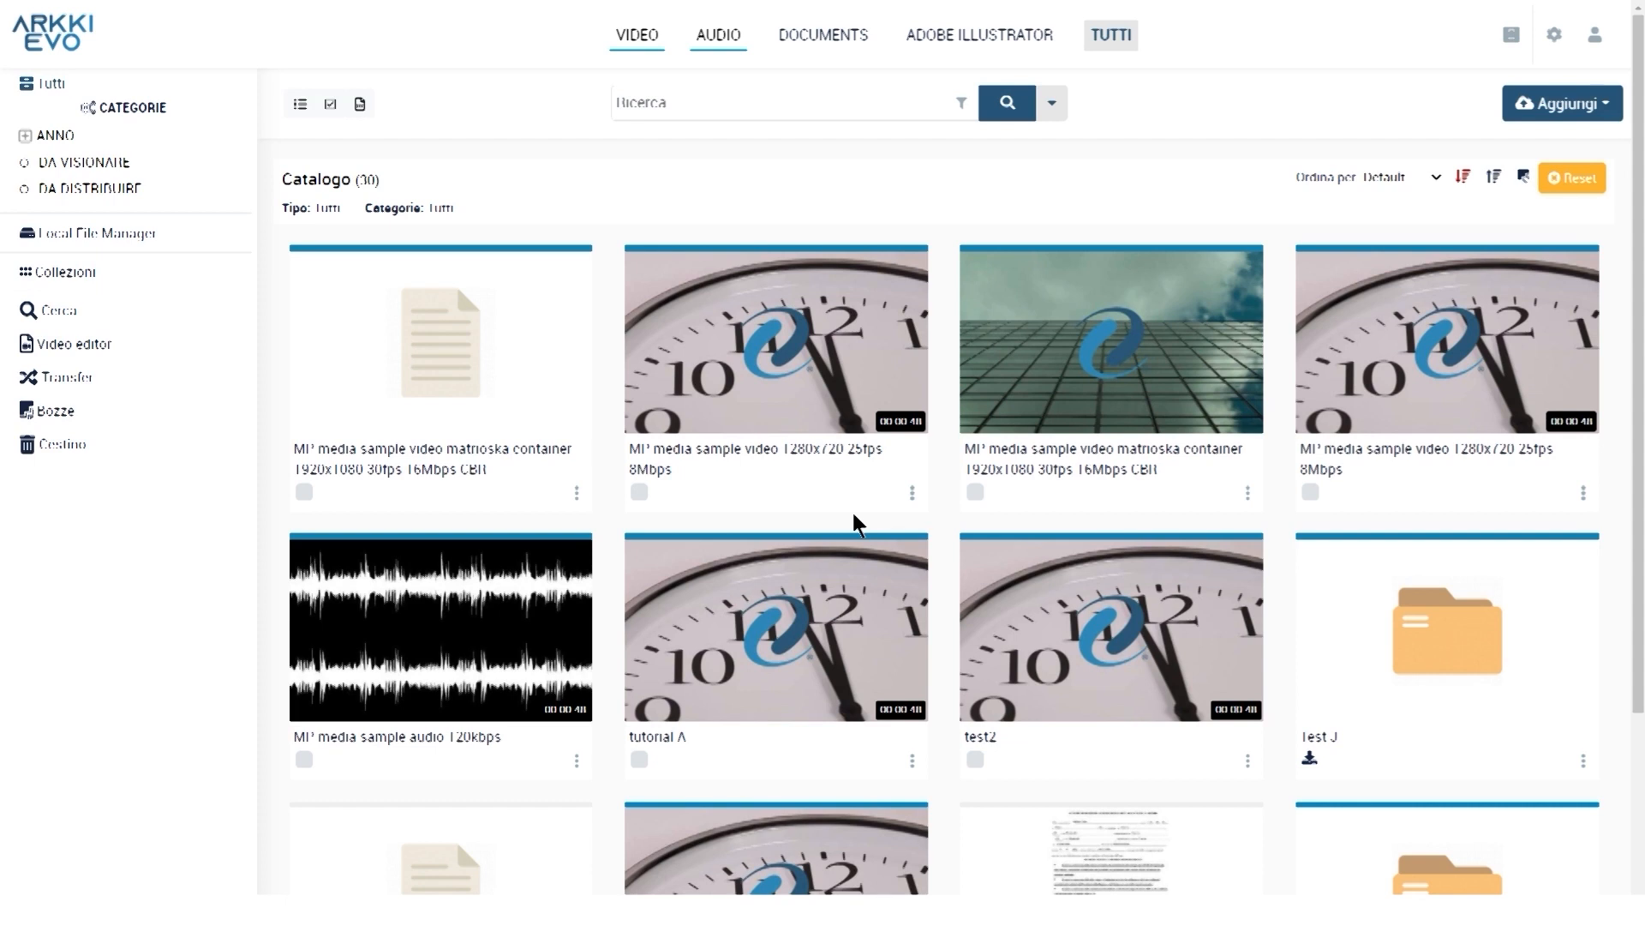
Create and save a new published folder space named 'cartella K'
{"action": "left_click", "coordinate": [1610, 106]}
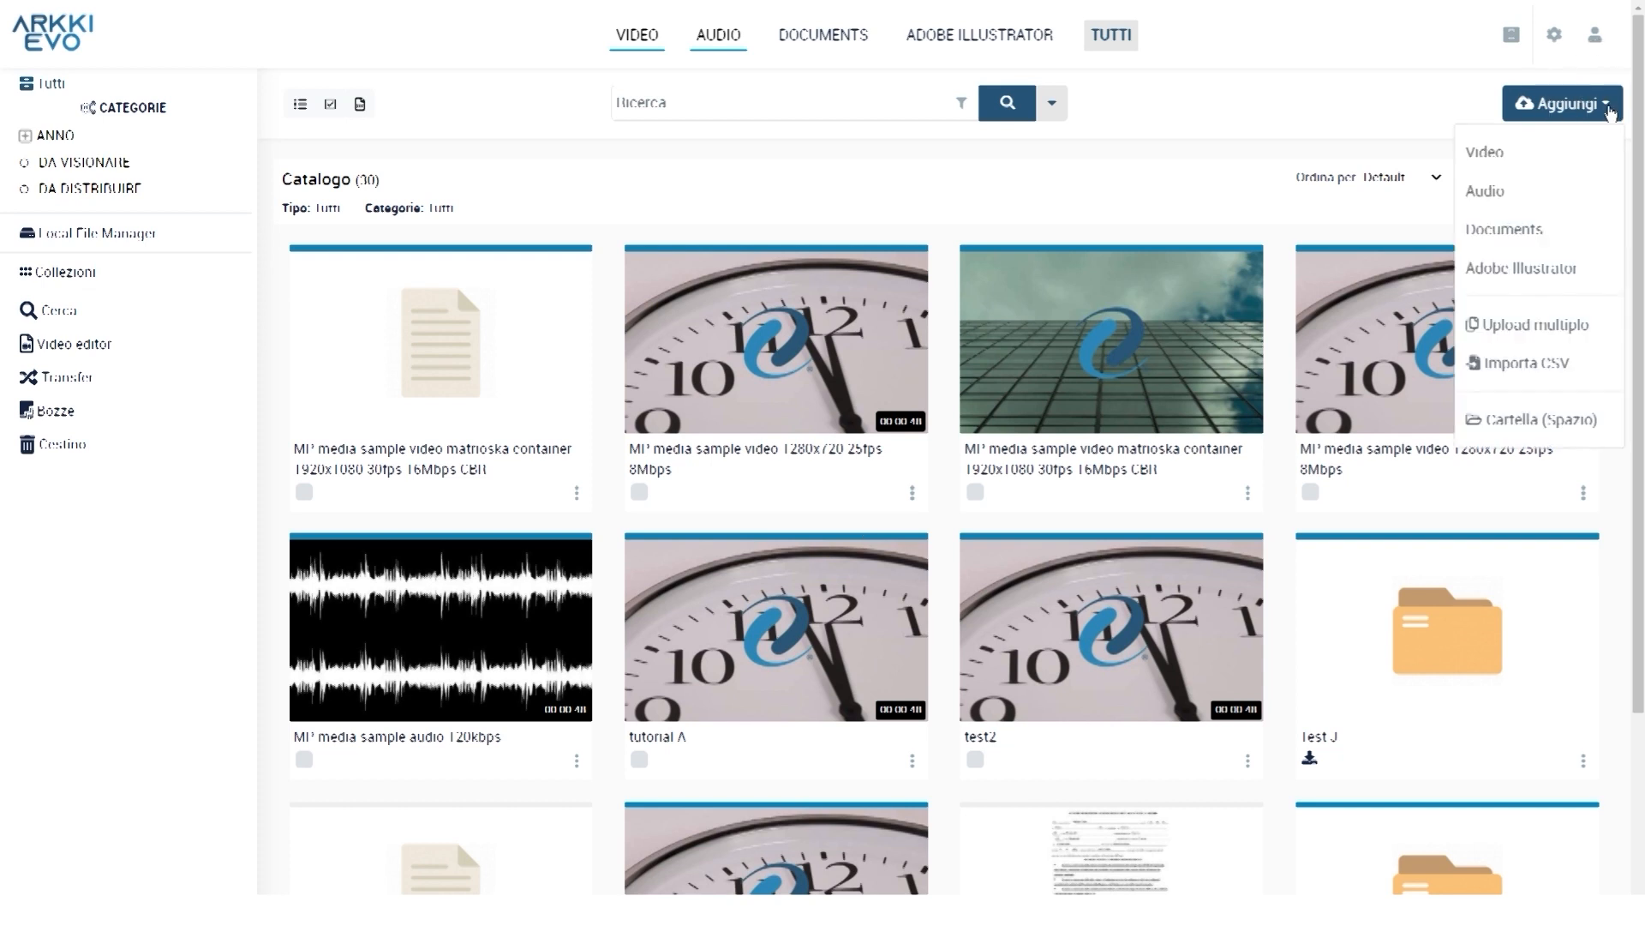
{"action": "left_click", "coordinate": [1534, 422]}
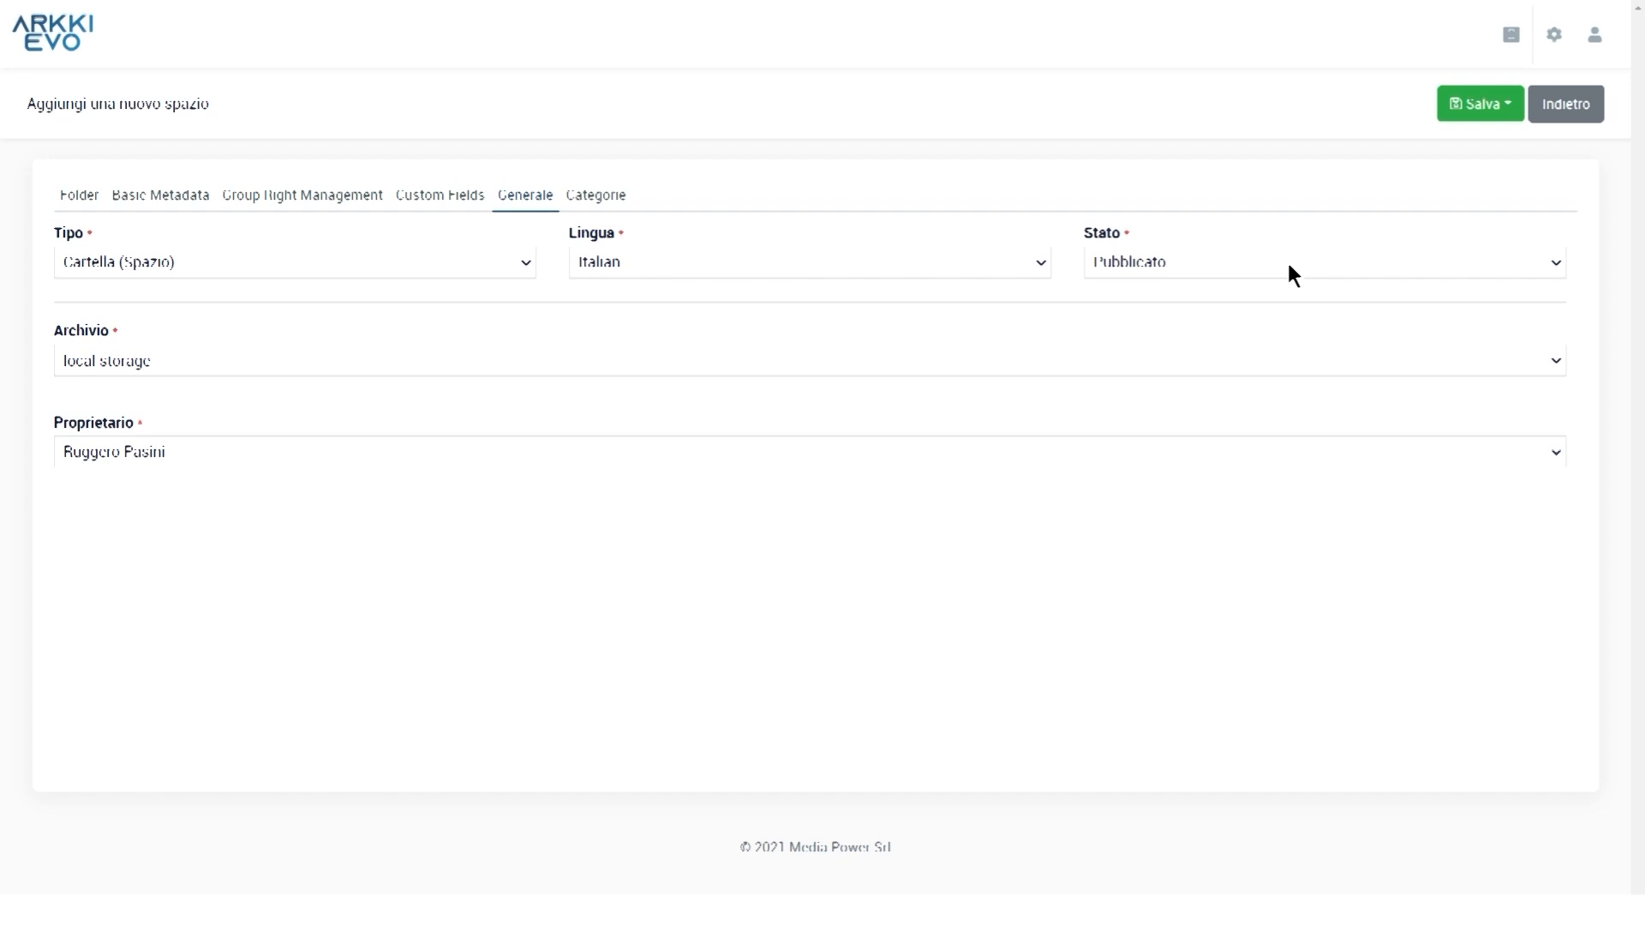
{"action": "left_click", "coordinate": [1289, 266]}
{"action": "left_click", "coordinate": [1507, 106]}
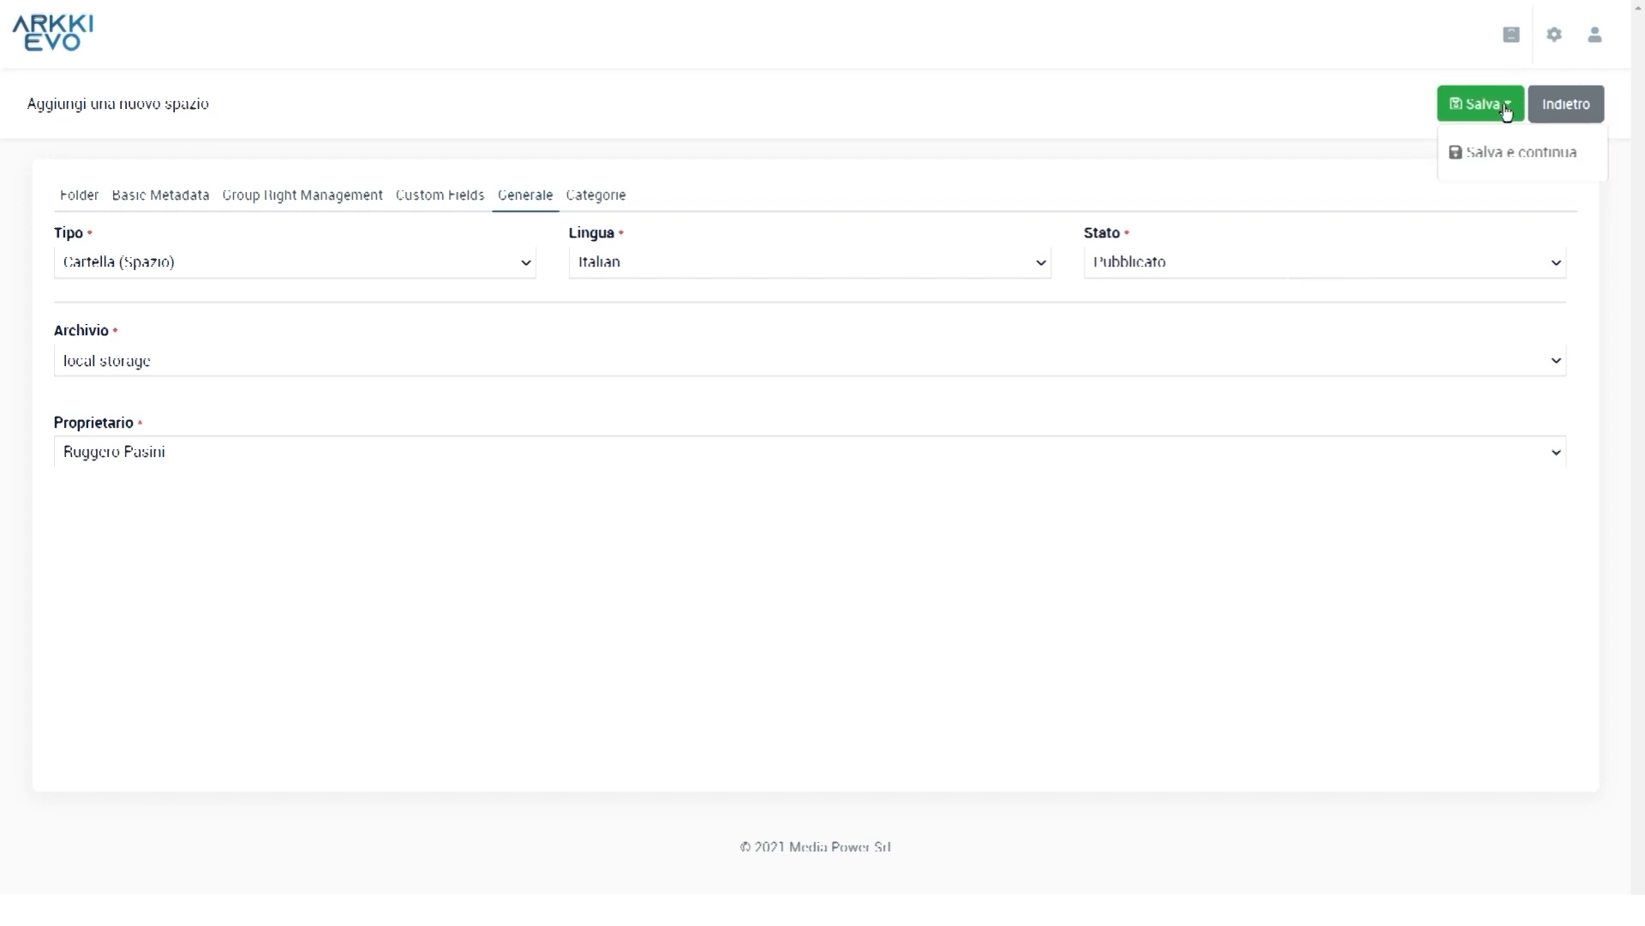
{"action": "left_click", "coordinate": [1501, 158]}
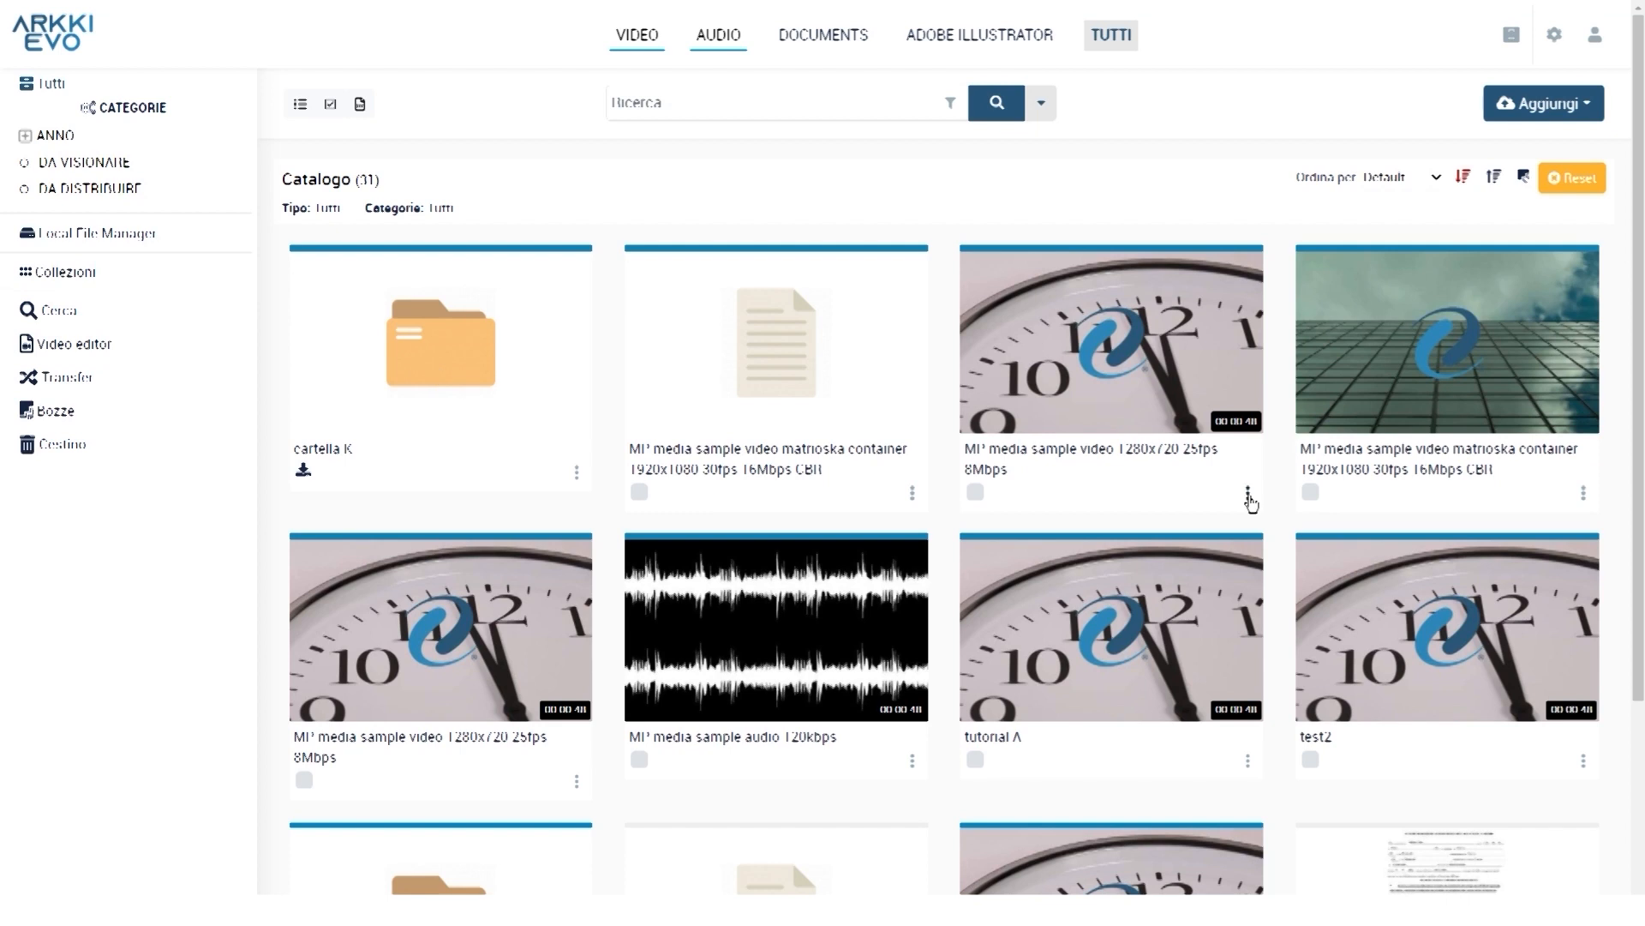
Move the 1280x720 sample video into cartella K using Sposta
{"action": "left_click", "coordinate": [1249, 495]}
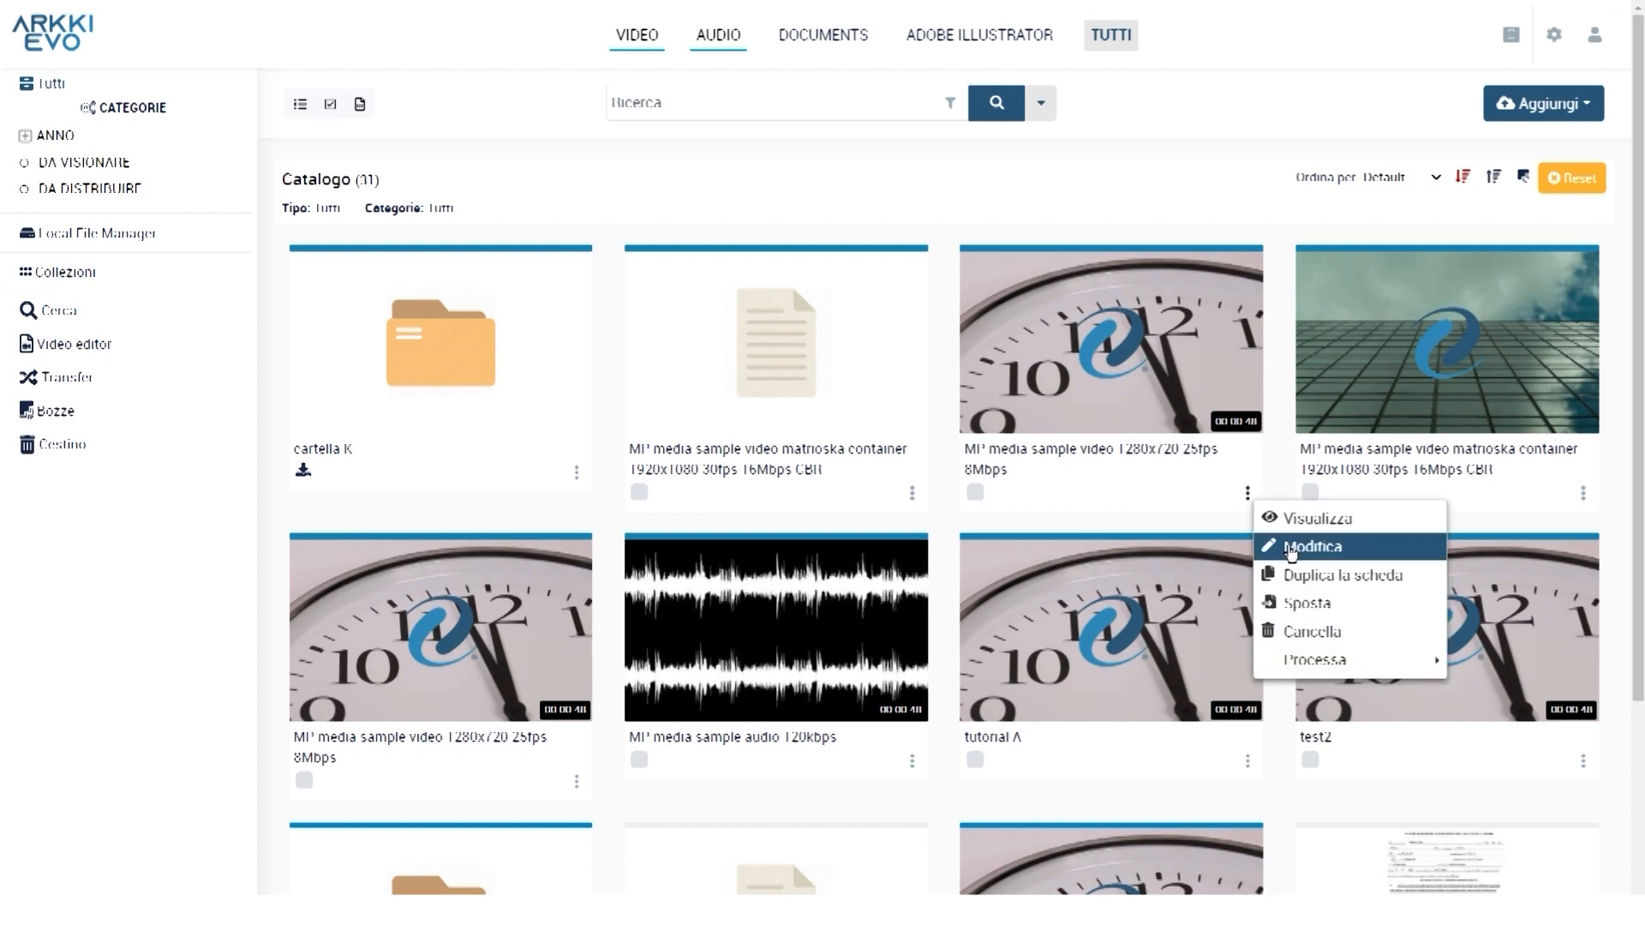
{"action": "left_click", "coordinate": [1319, 606]}
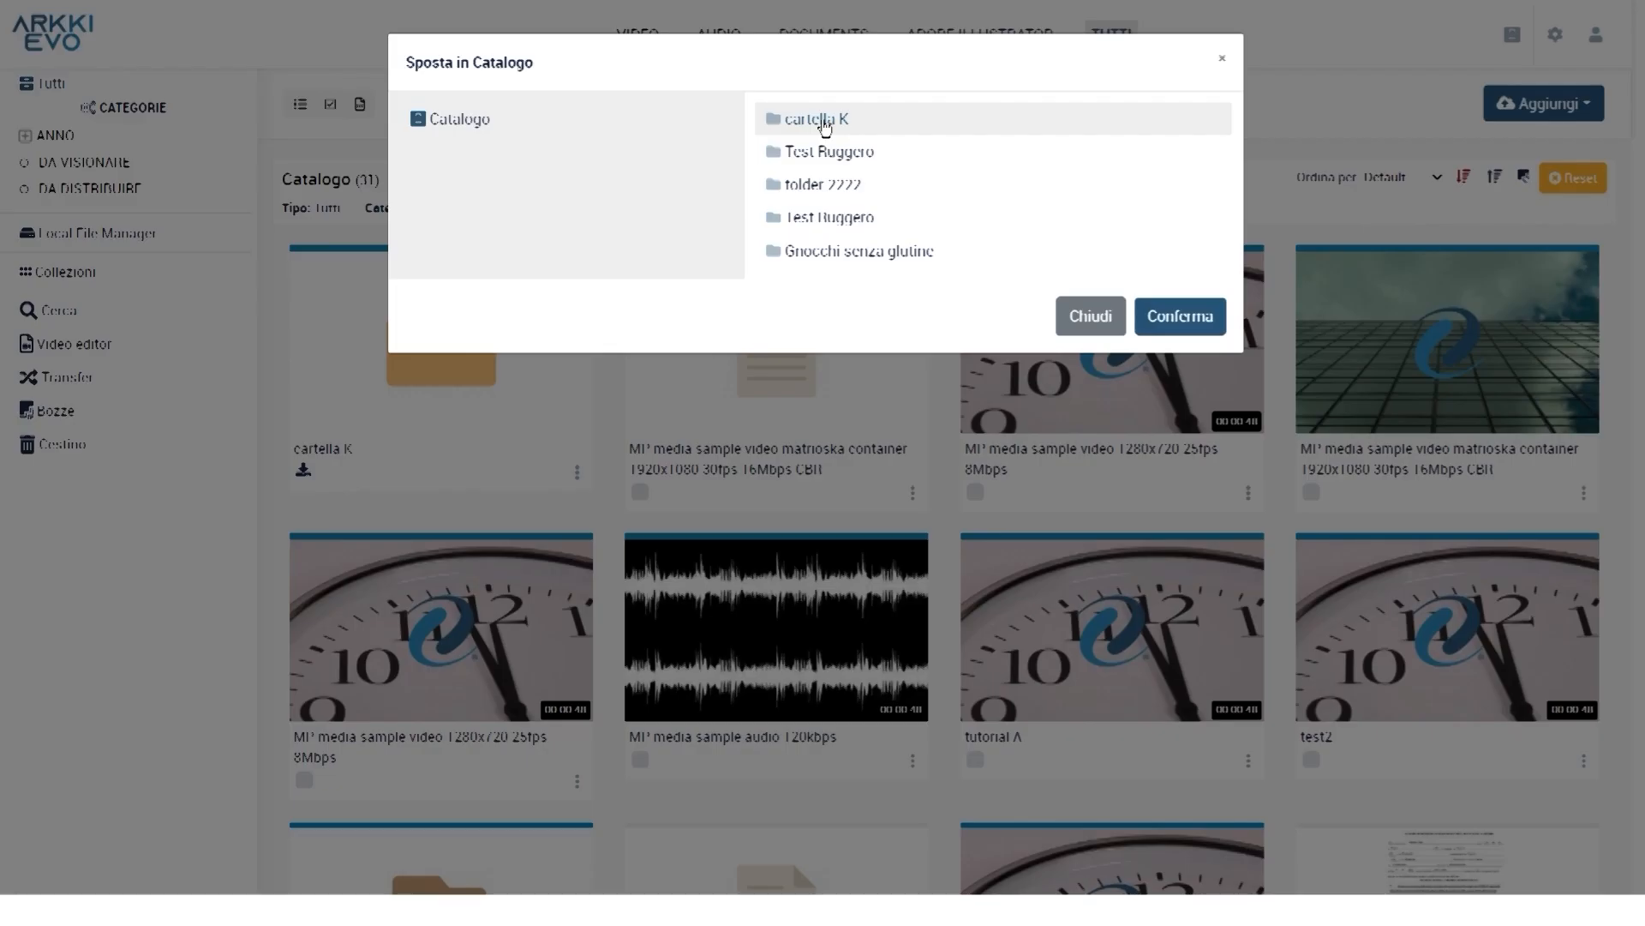
{"action": "left_click", "coordinate": [818, 123]}
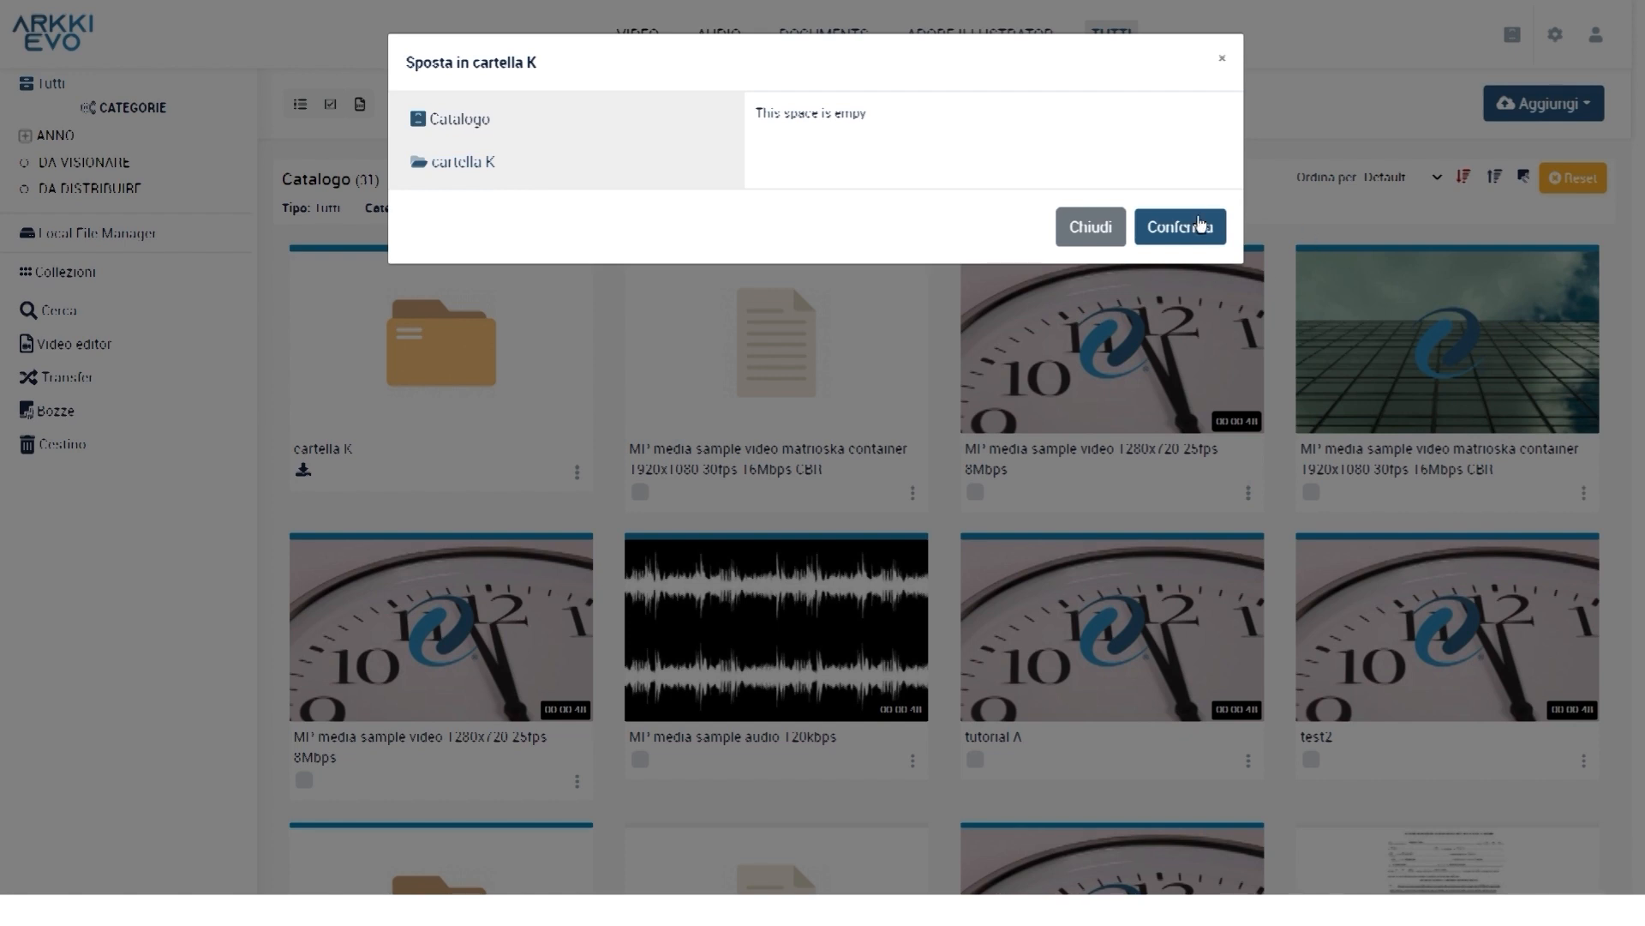
{"action": "left_click", "coordinate": [1200, 238]}
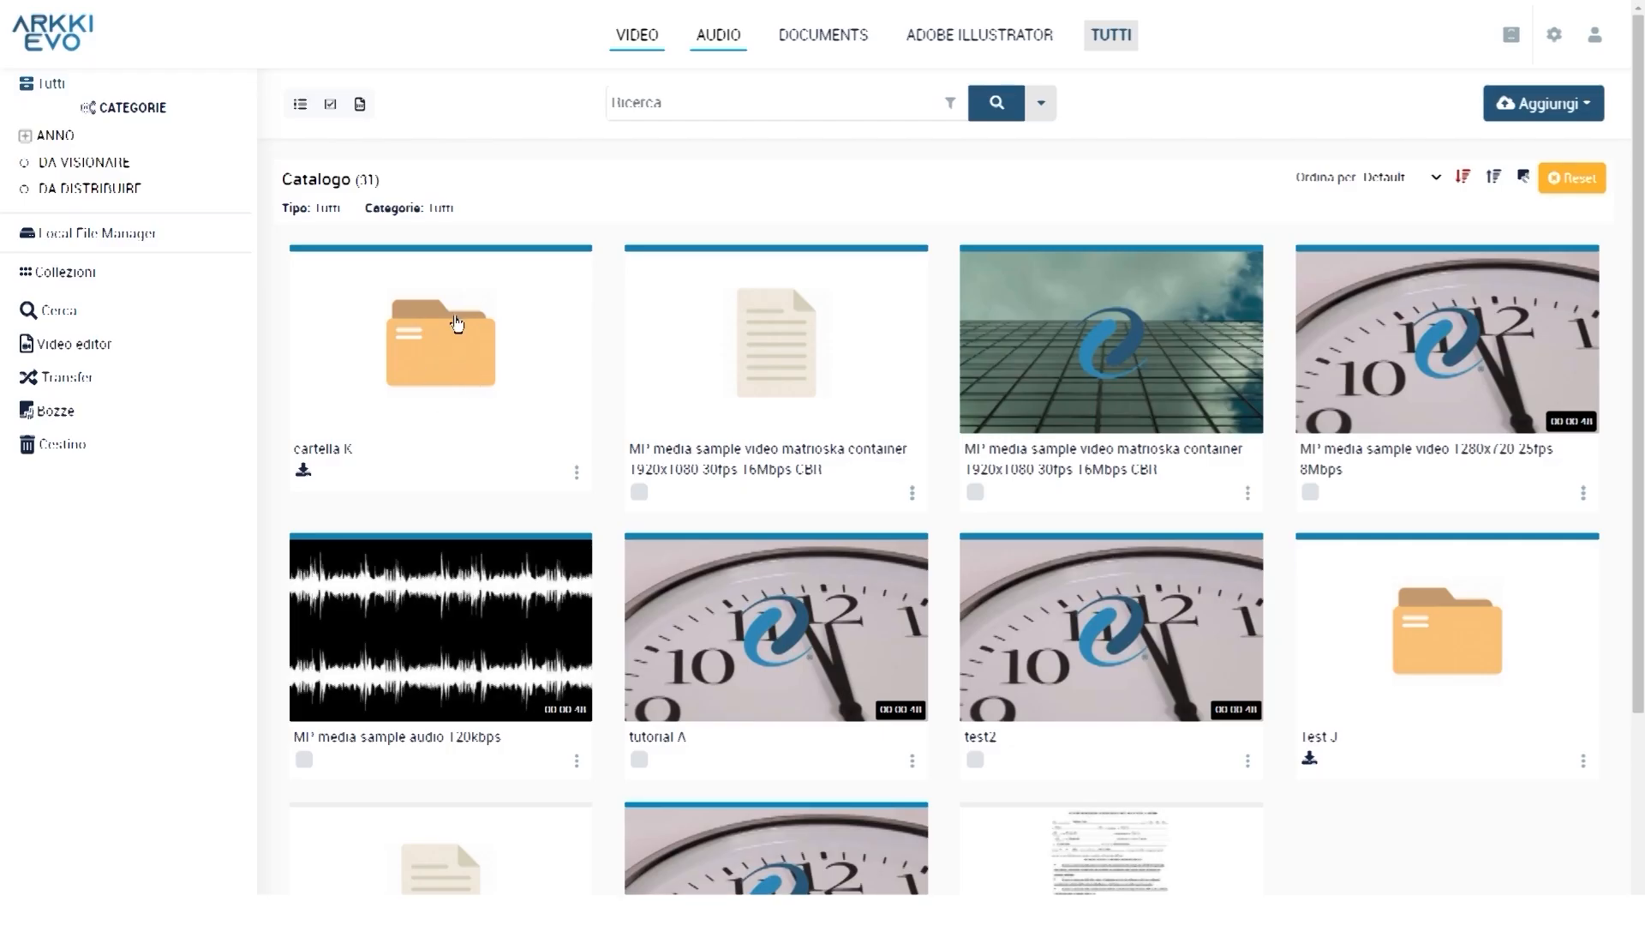
{"action": "mouse_move", "coordinate": [630, 677]}
{"action": "scroll", "coordinate": [649, 766], "scroll_direction": "down", "scroll_amount": 2}
Start moving the sample audio into cartella K from its card actions
{"action": "mouse_move", "coordinate": [555, 545]}
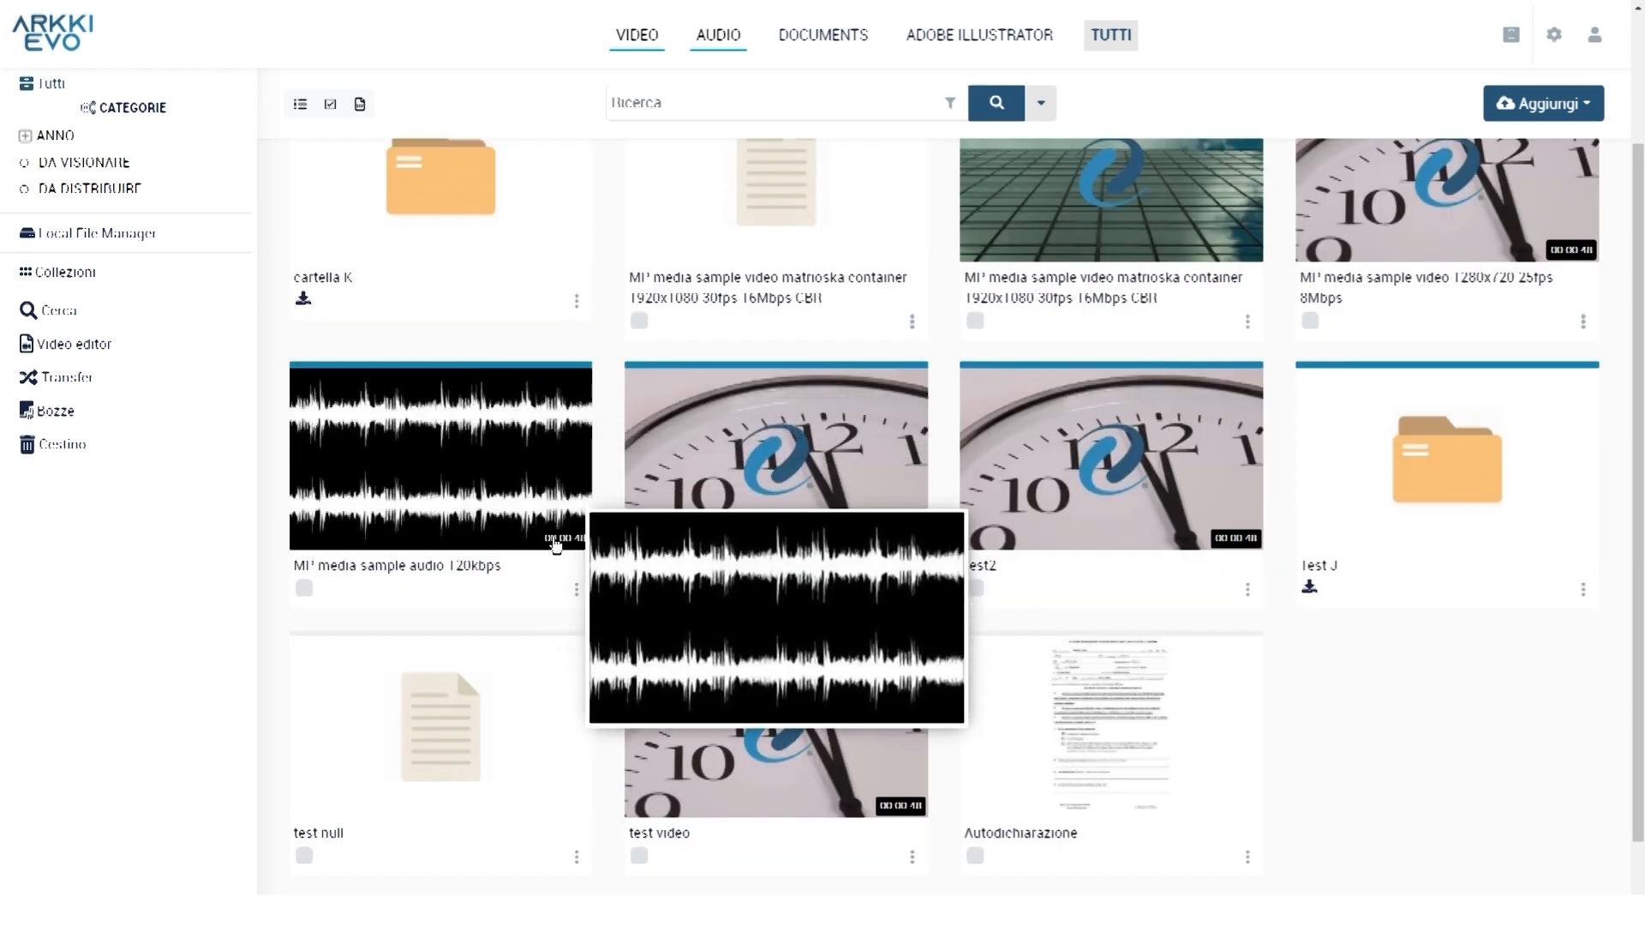
{"action": "left_click", "coordinate": [577, 589]}
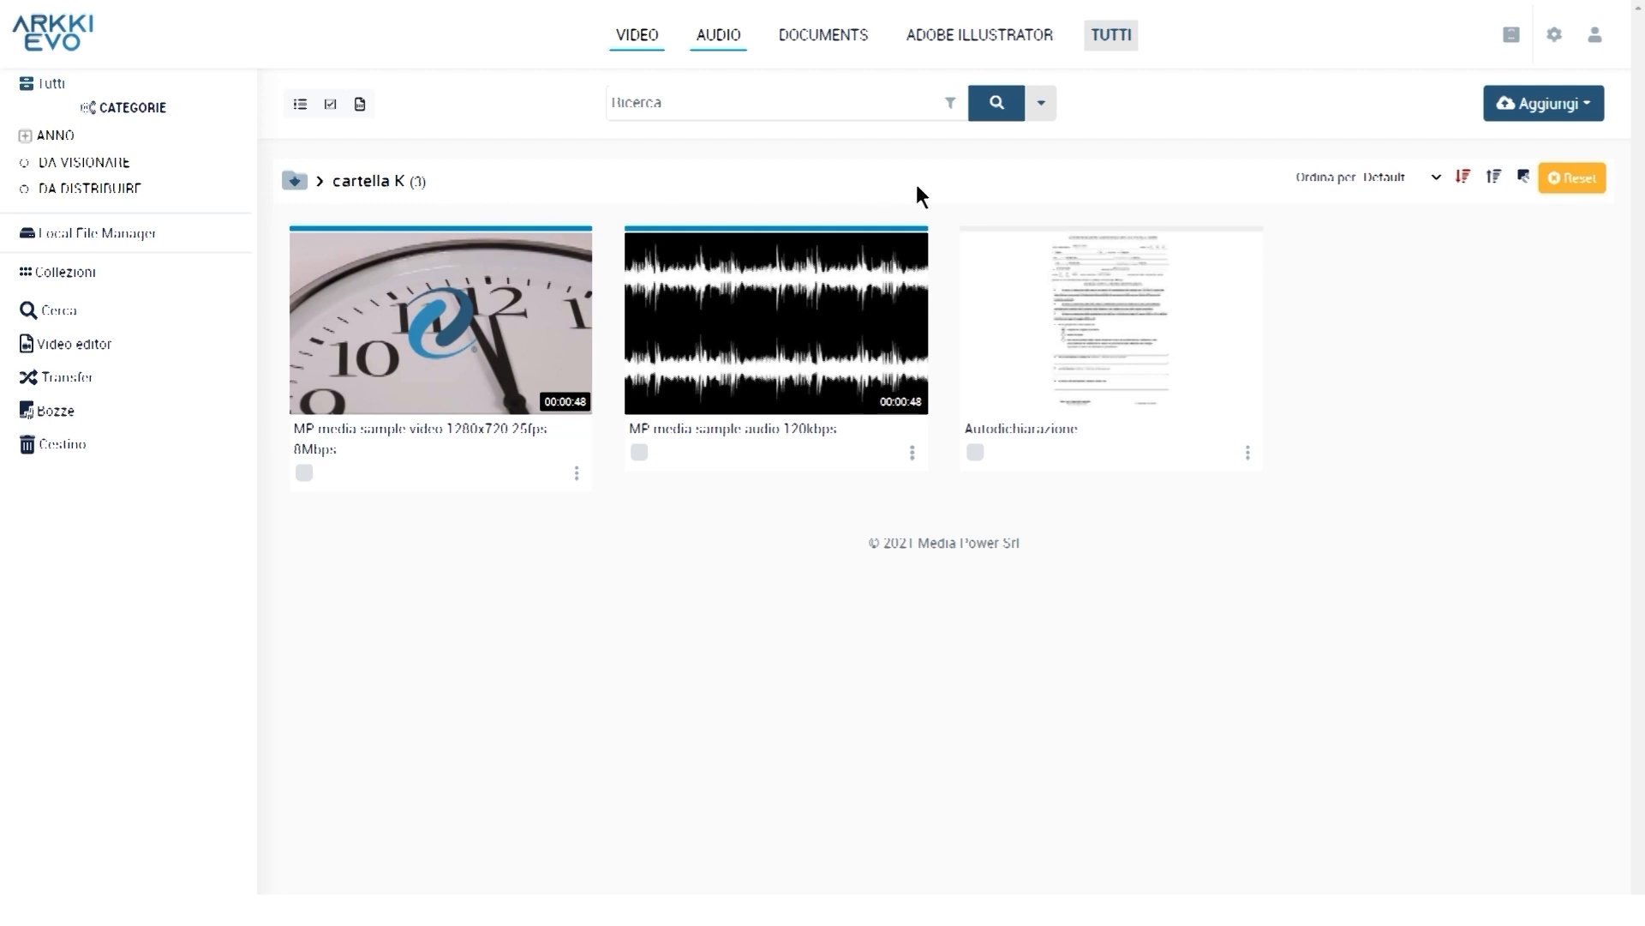
{"action": "left_click", "coordinate": [1580, 110]}
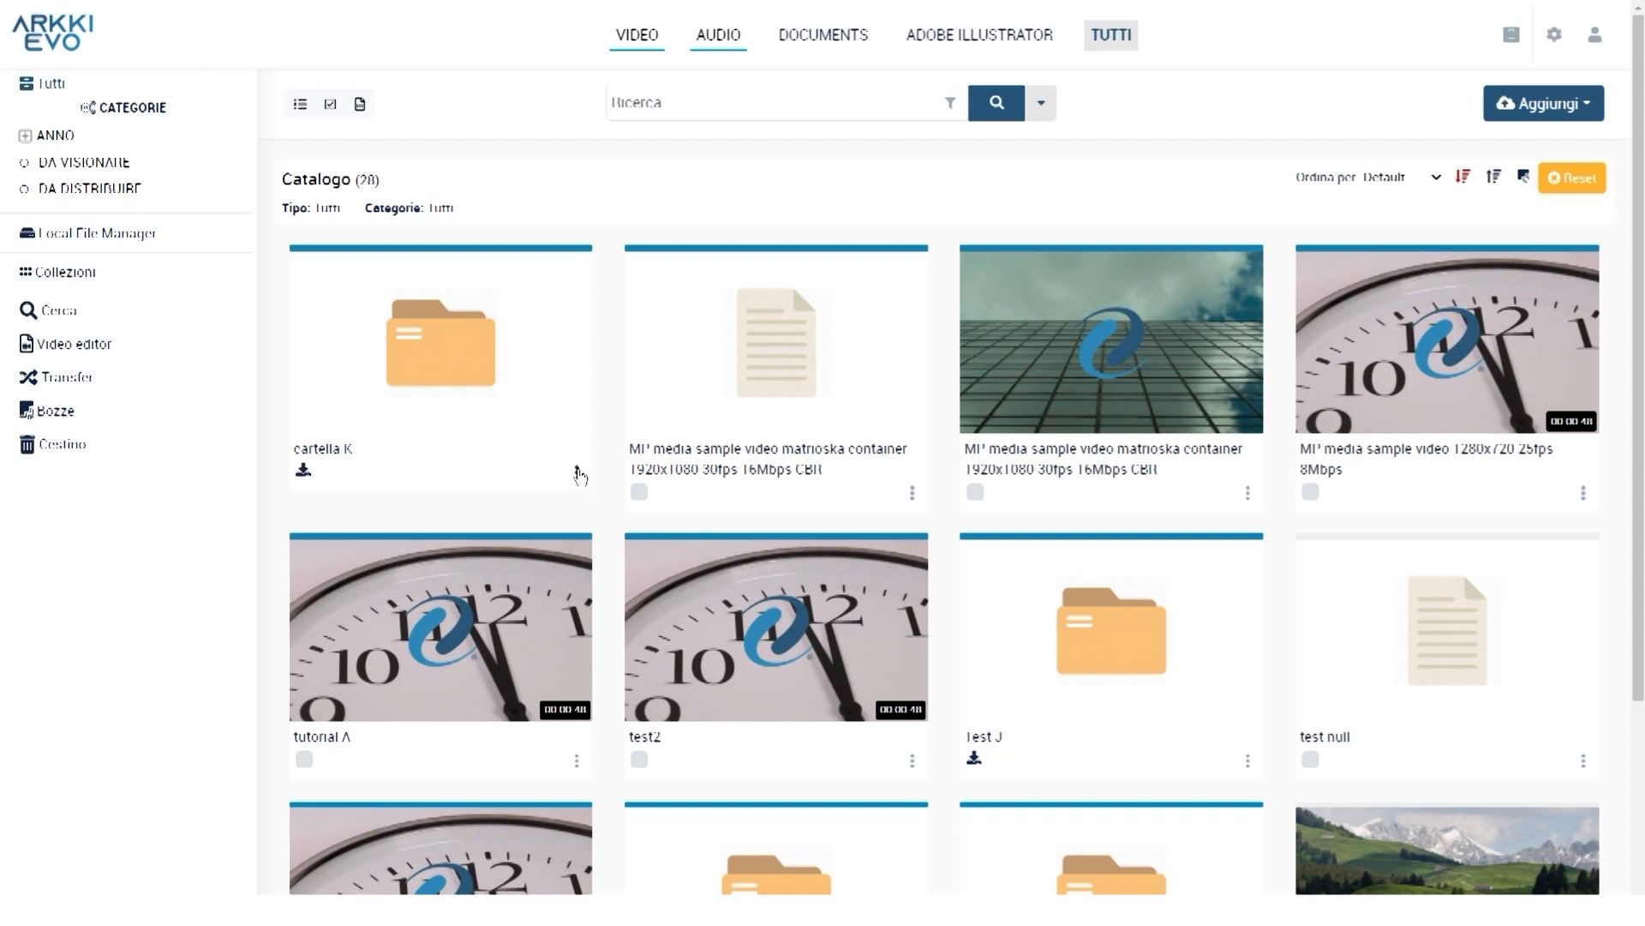
Open cartella K and unlink the 1280x720 sample video with 'Scollega dallo spazio'
{"action": "left_click", "coordinate": [577, 473]}
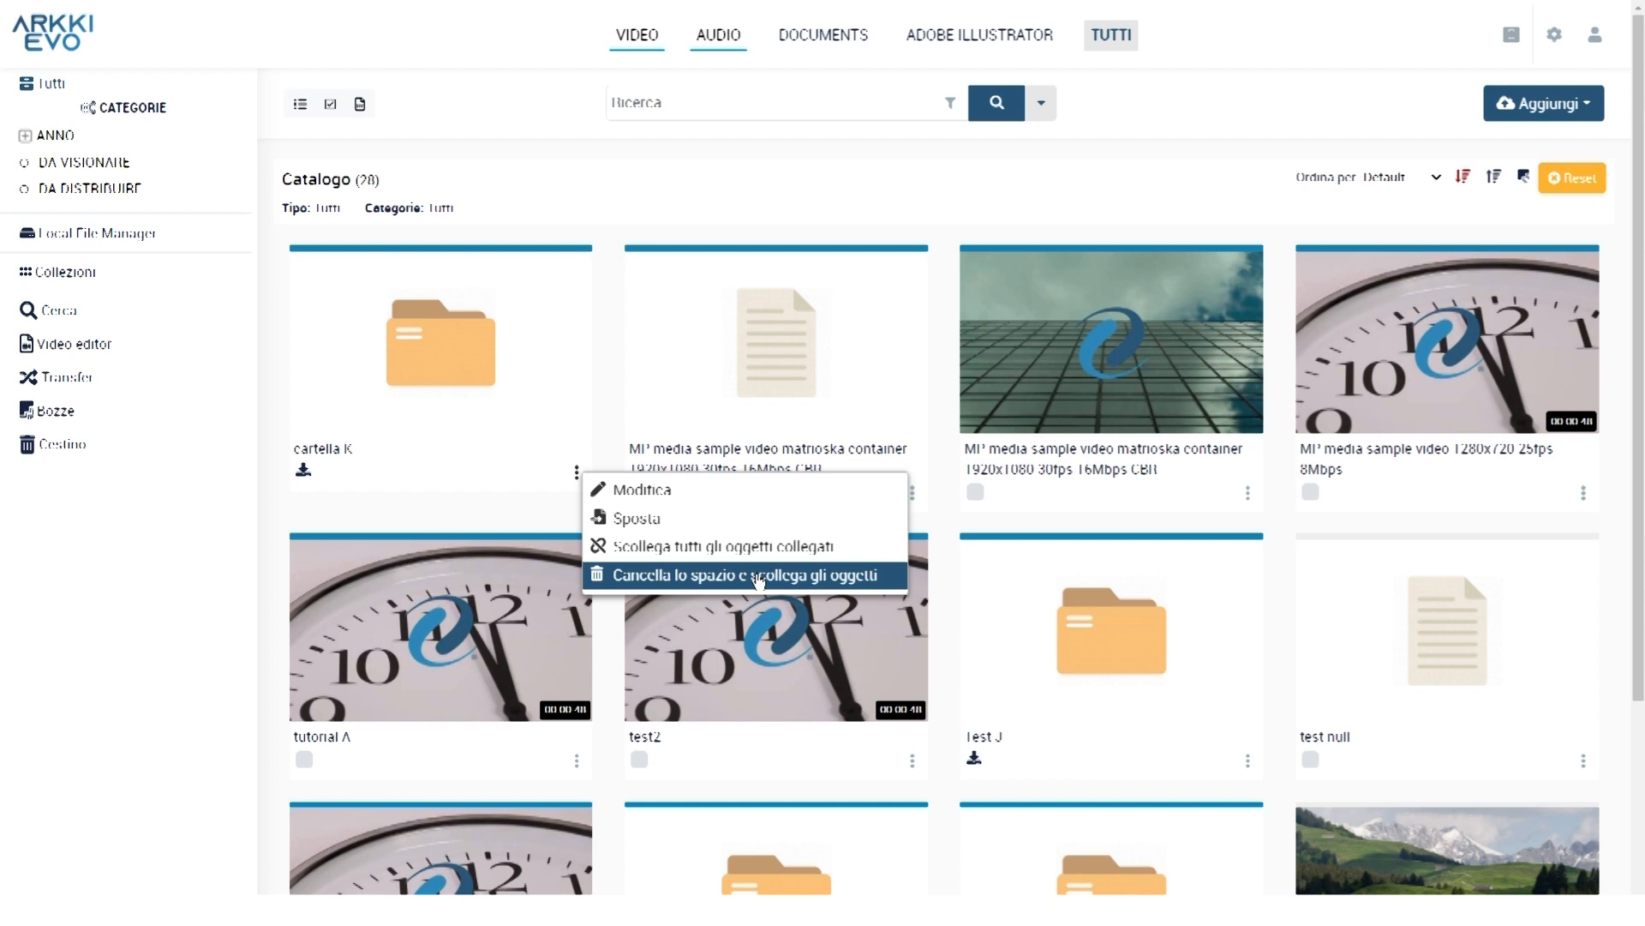
{"action": "left_click", "coordinate": [811, 571]}
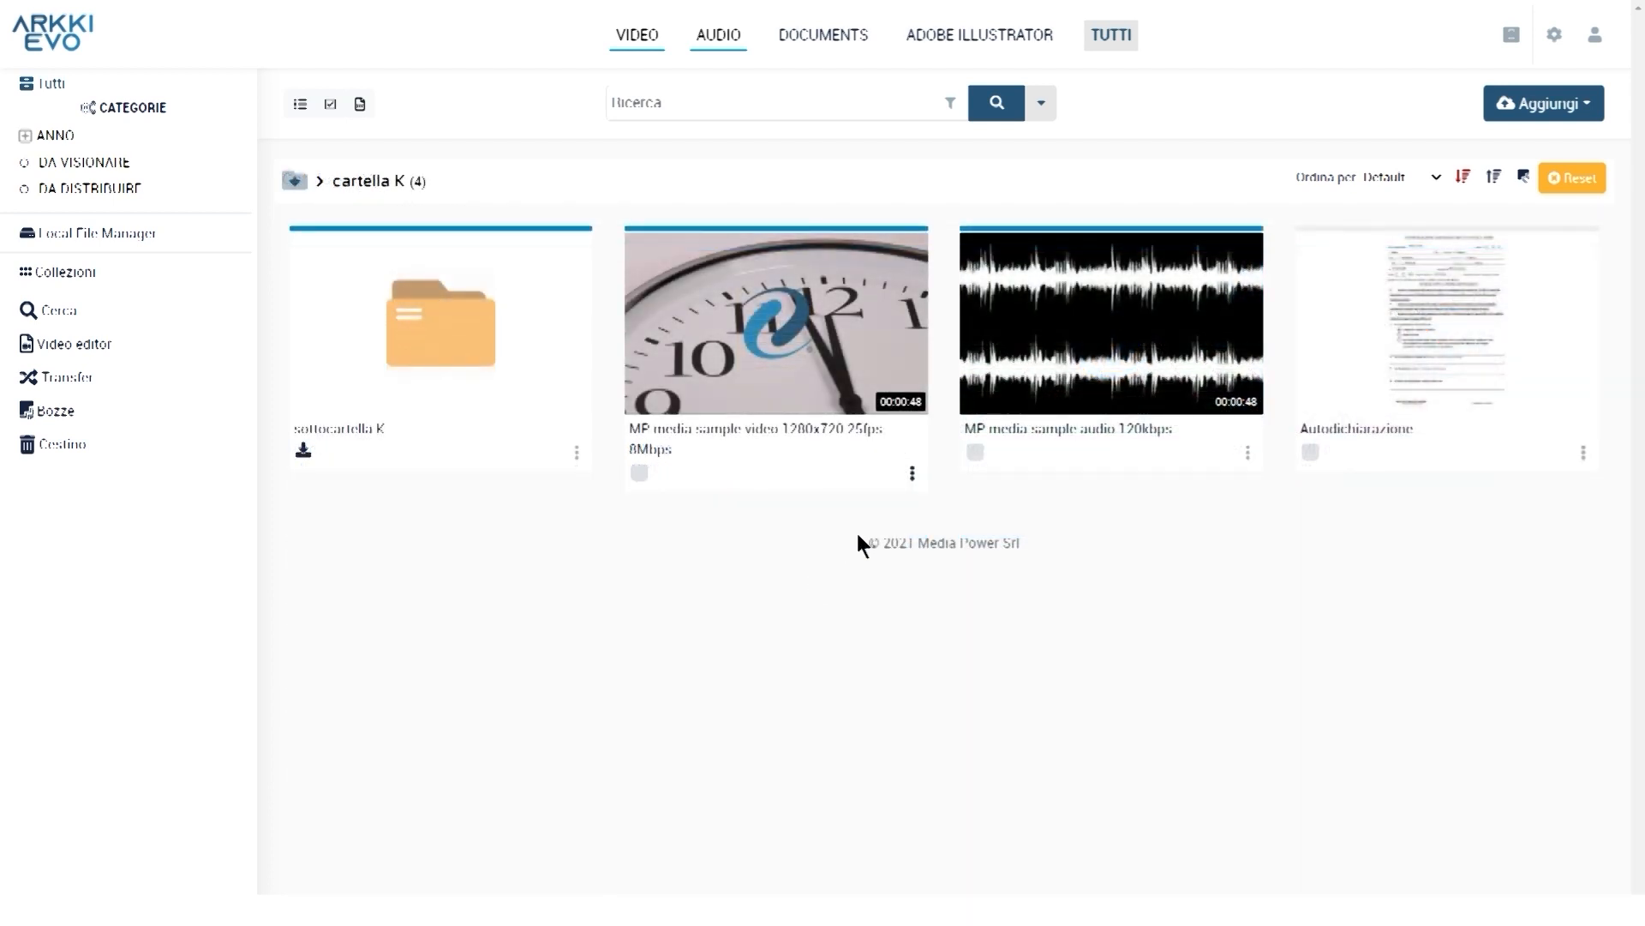
{"action": "mouse_move", "coordinate": [844, 364]}
{"action": "left_click", "coordinate": [913, 474]}
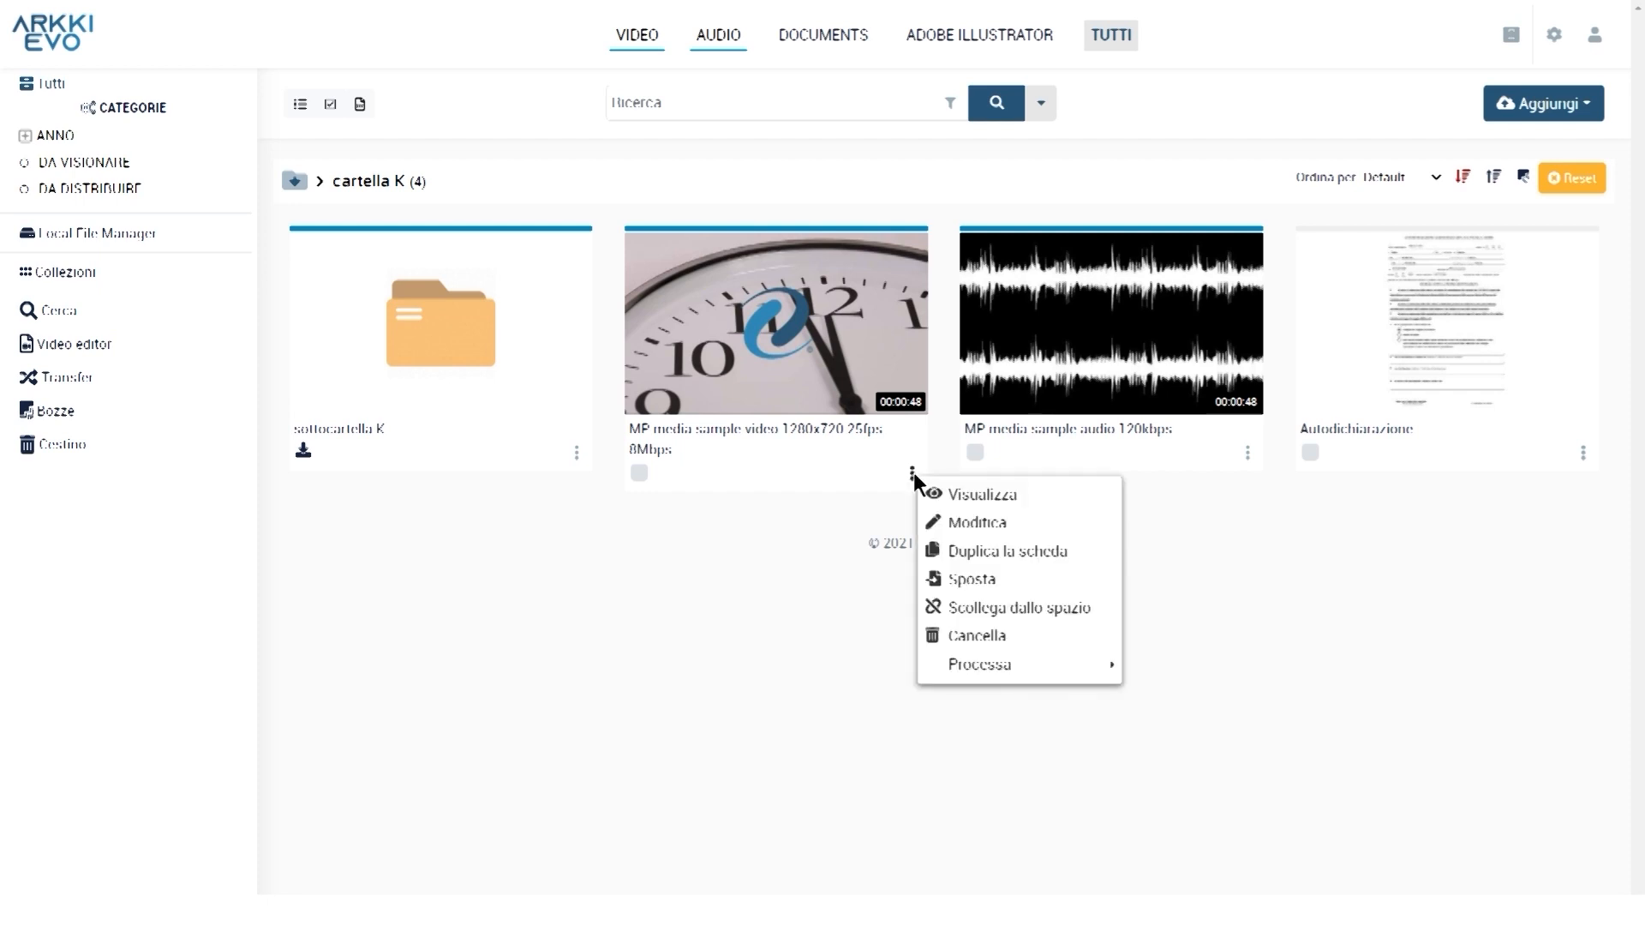
{"action": "left_click", "coordinate": [1046, 608]}
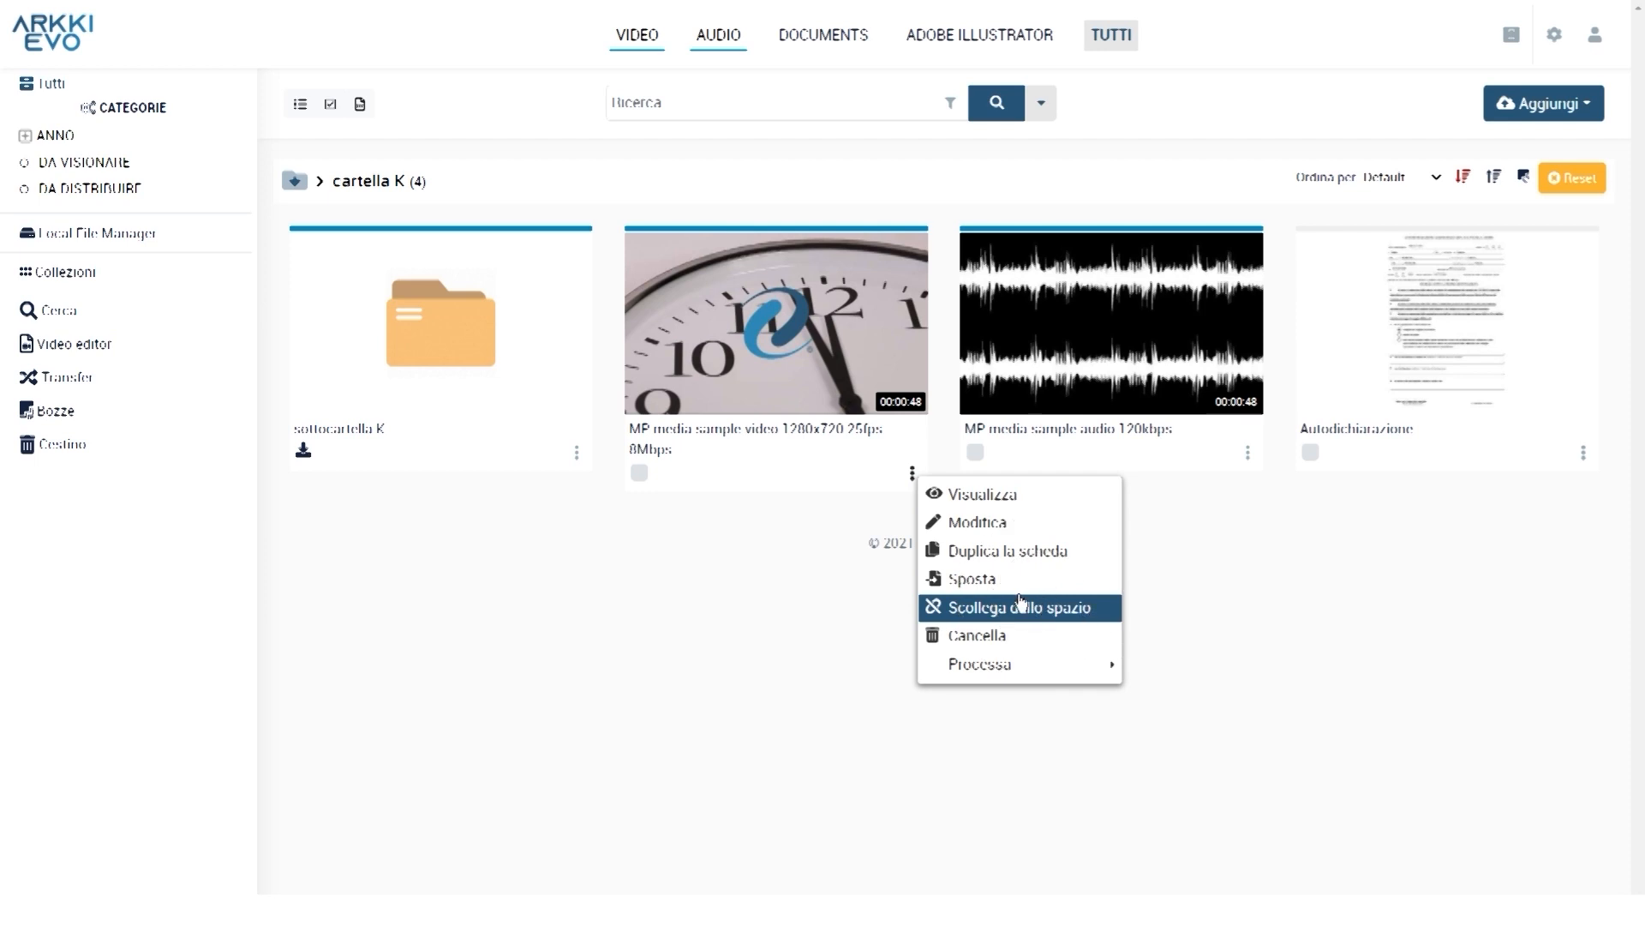
{"action": "left_click", "coordinate": [1098, 608]}
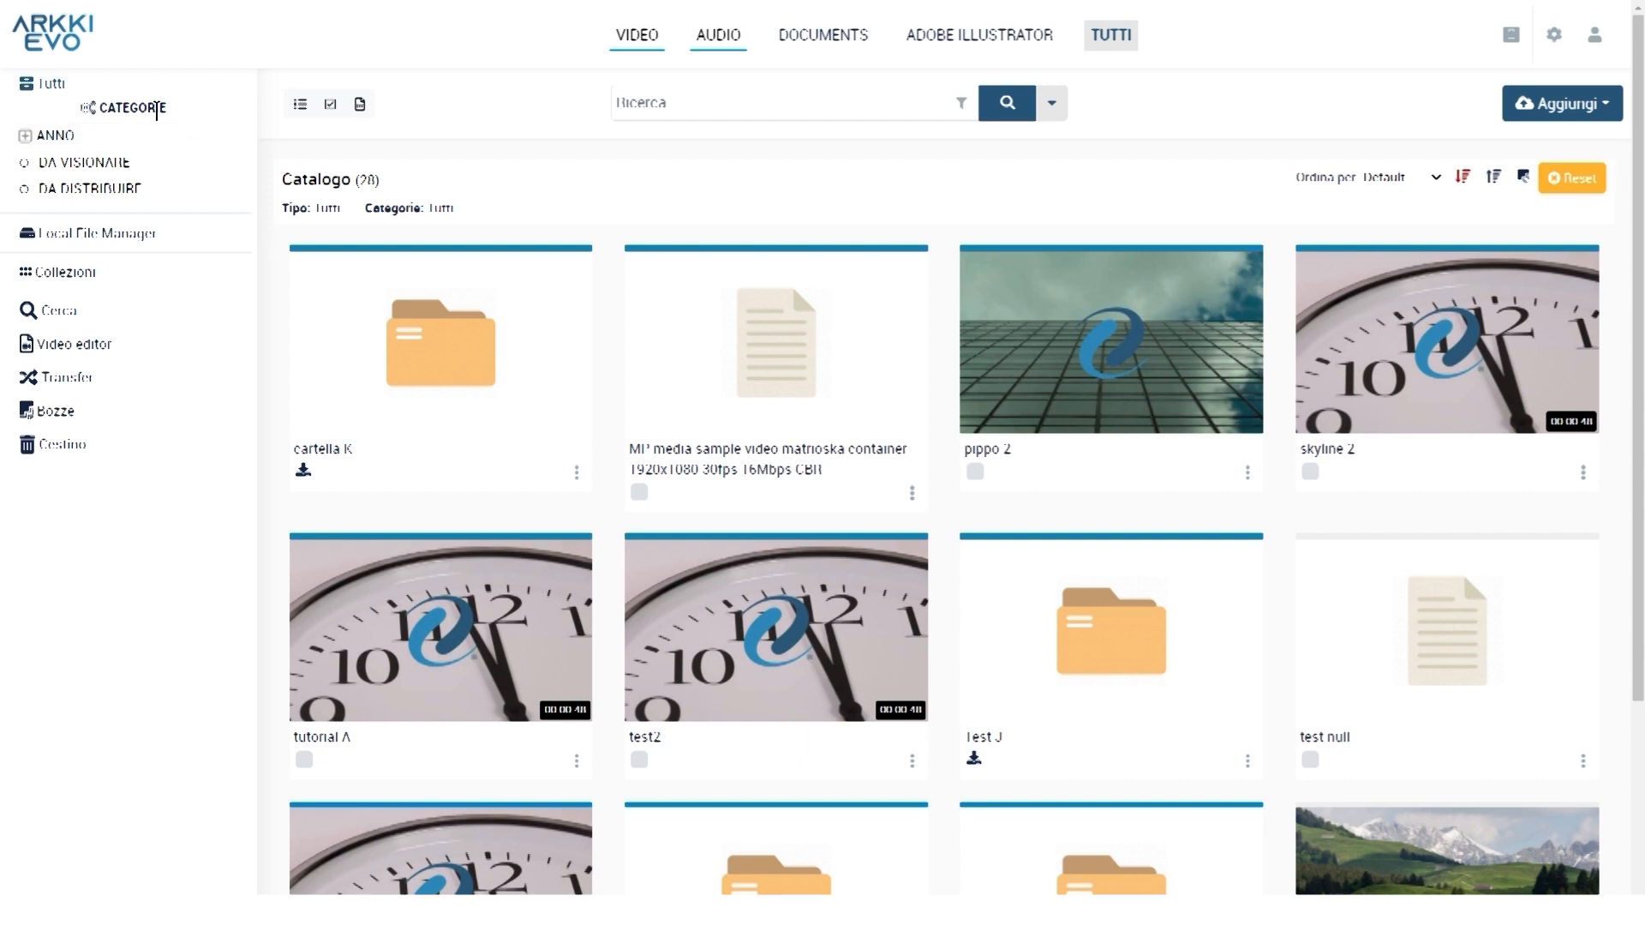
{"action": "left_click", "coordinate": [133, 112]}
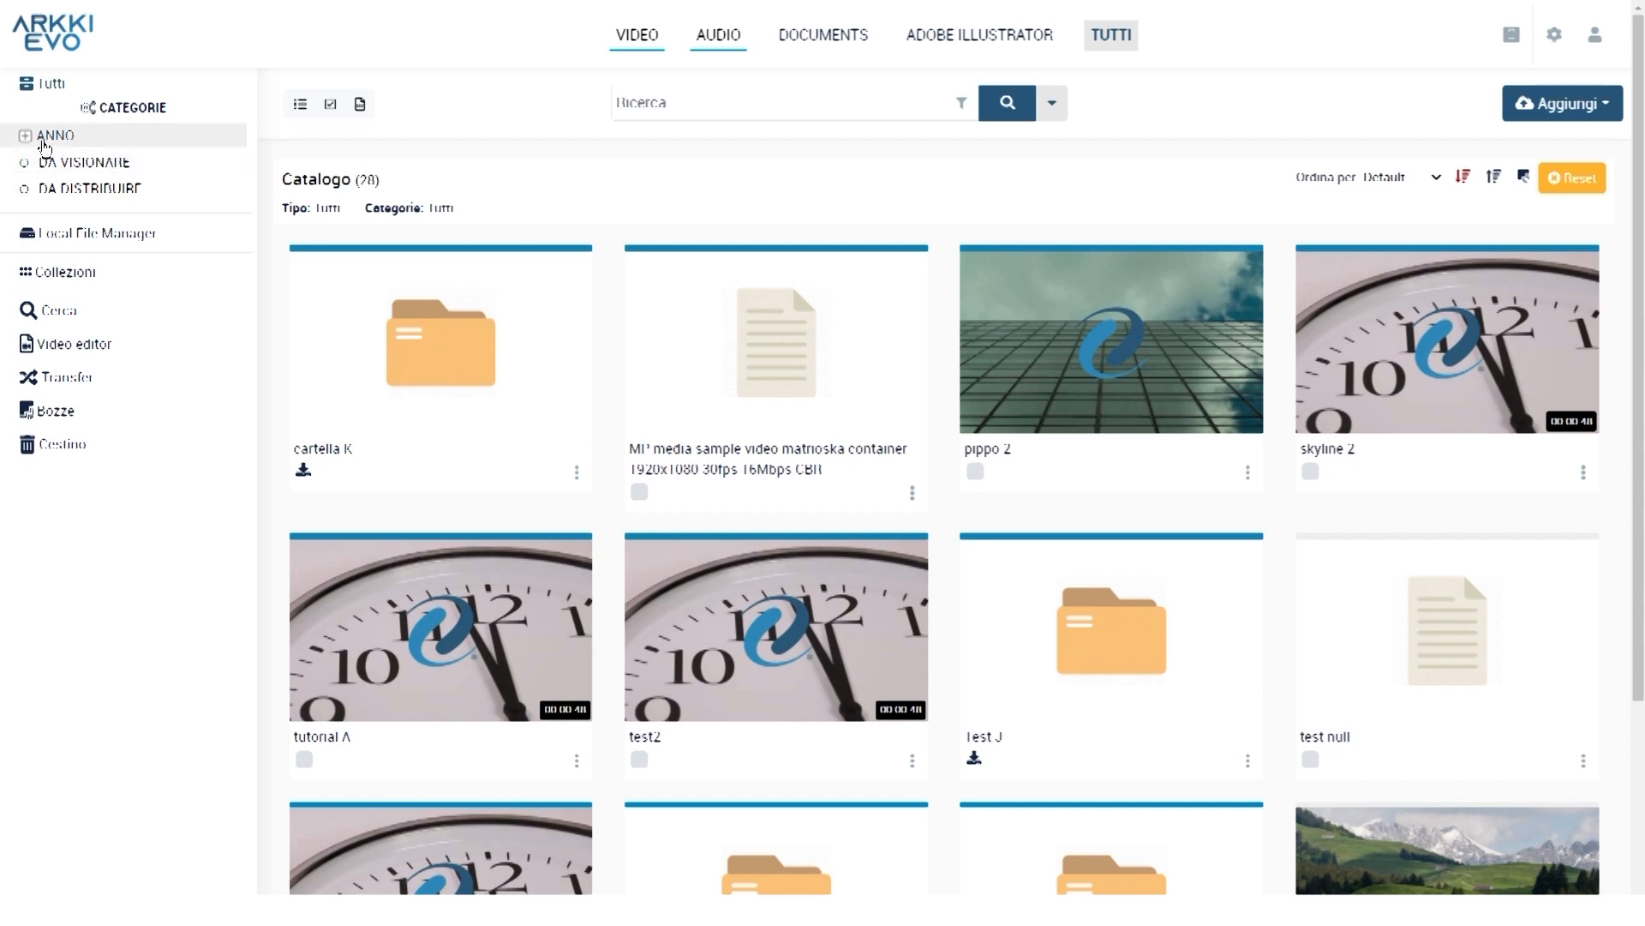
{"action": "left_click", "coordinate": [26, 137]}
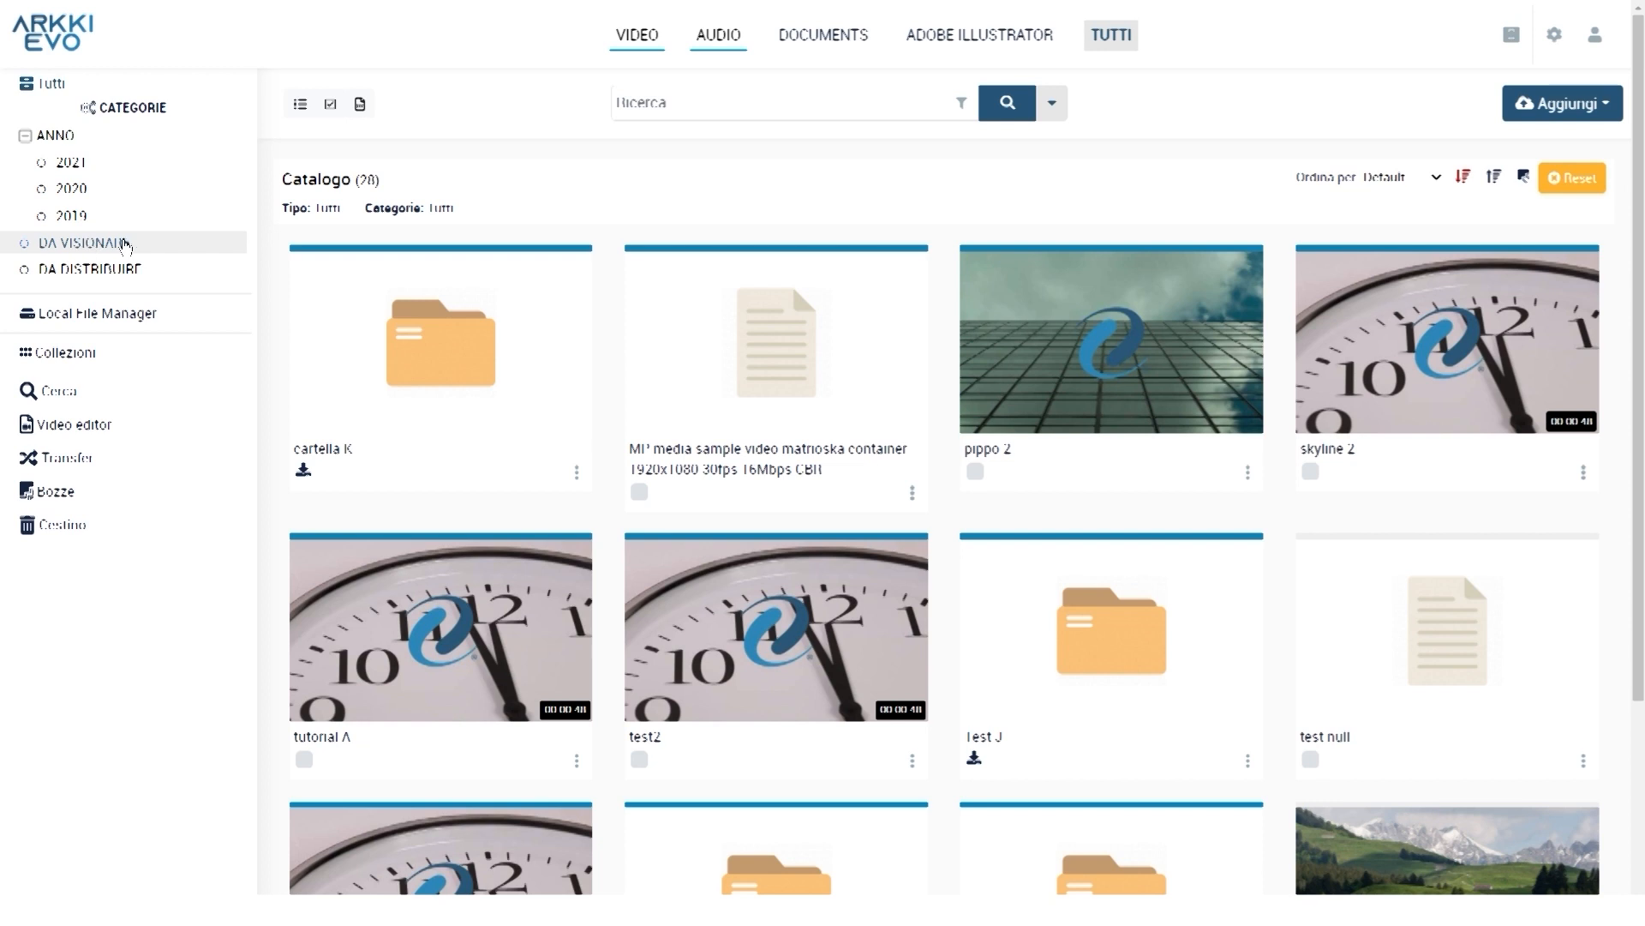
{"action": "left_click", "coordinate": [151, 246]}
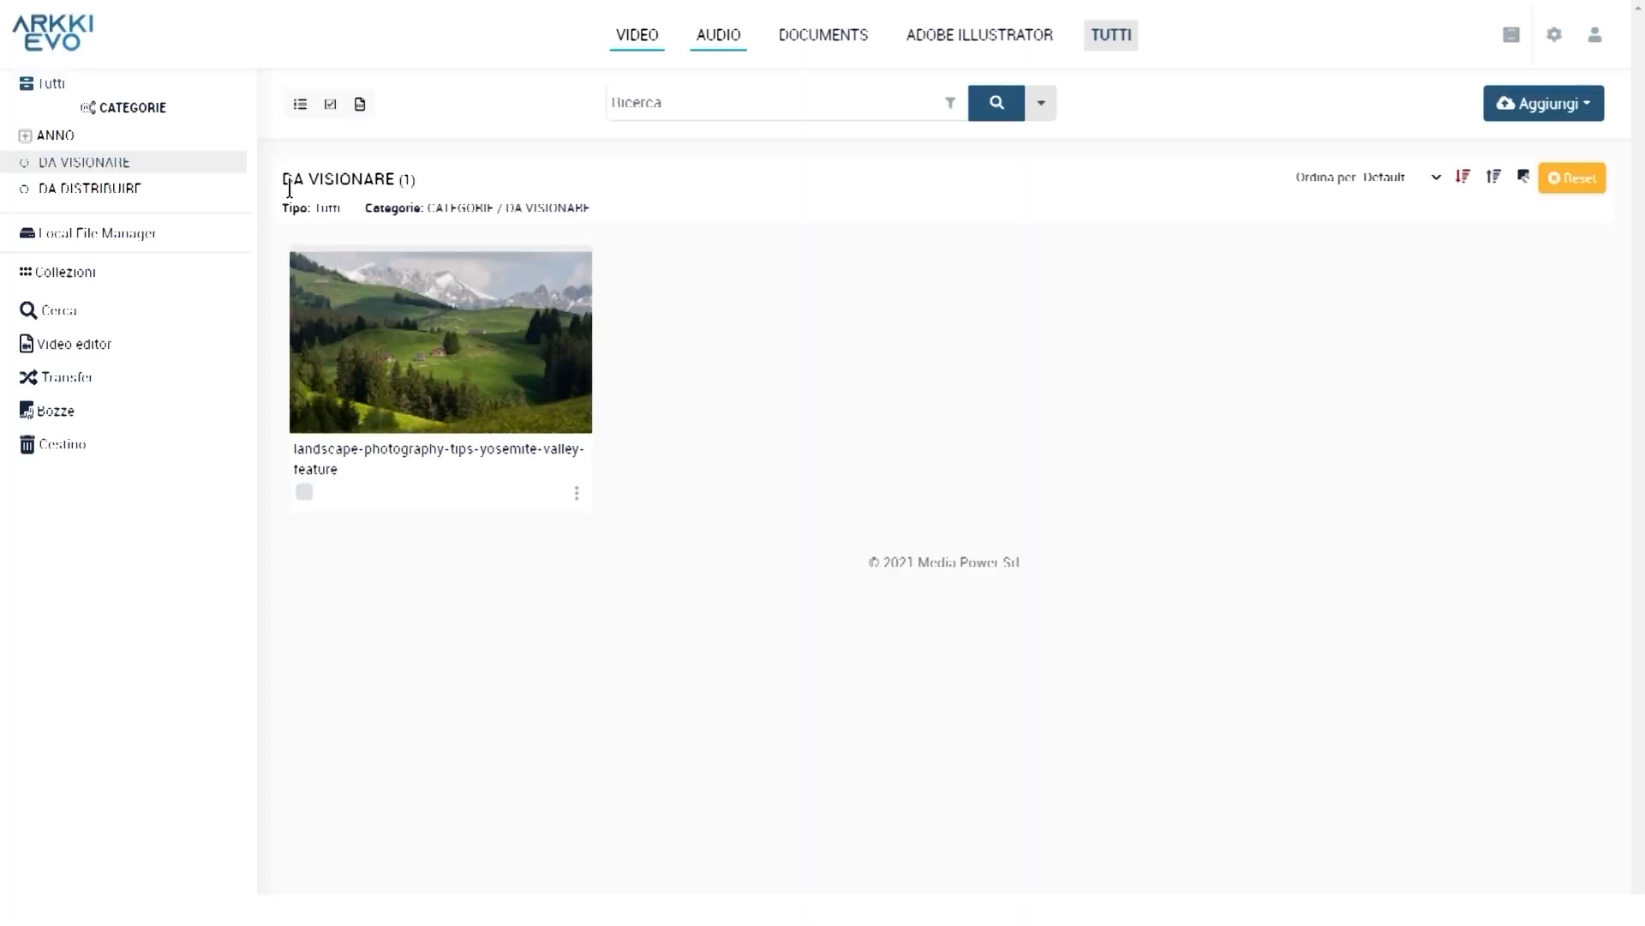
{"action": "left_click_drag", "start_coordinate": [284, 178], "coordinate": [394, 180]}
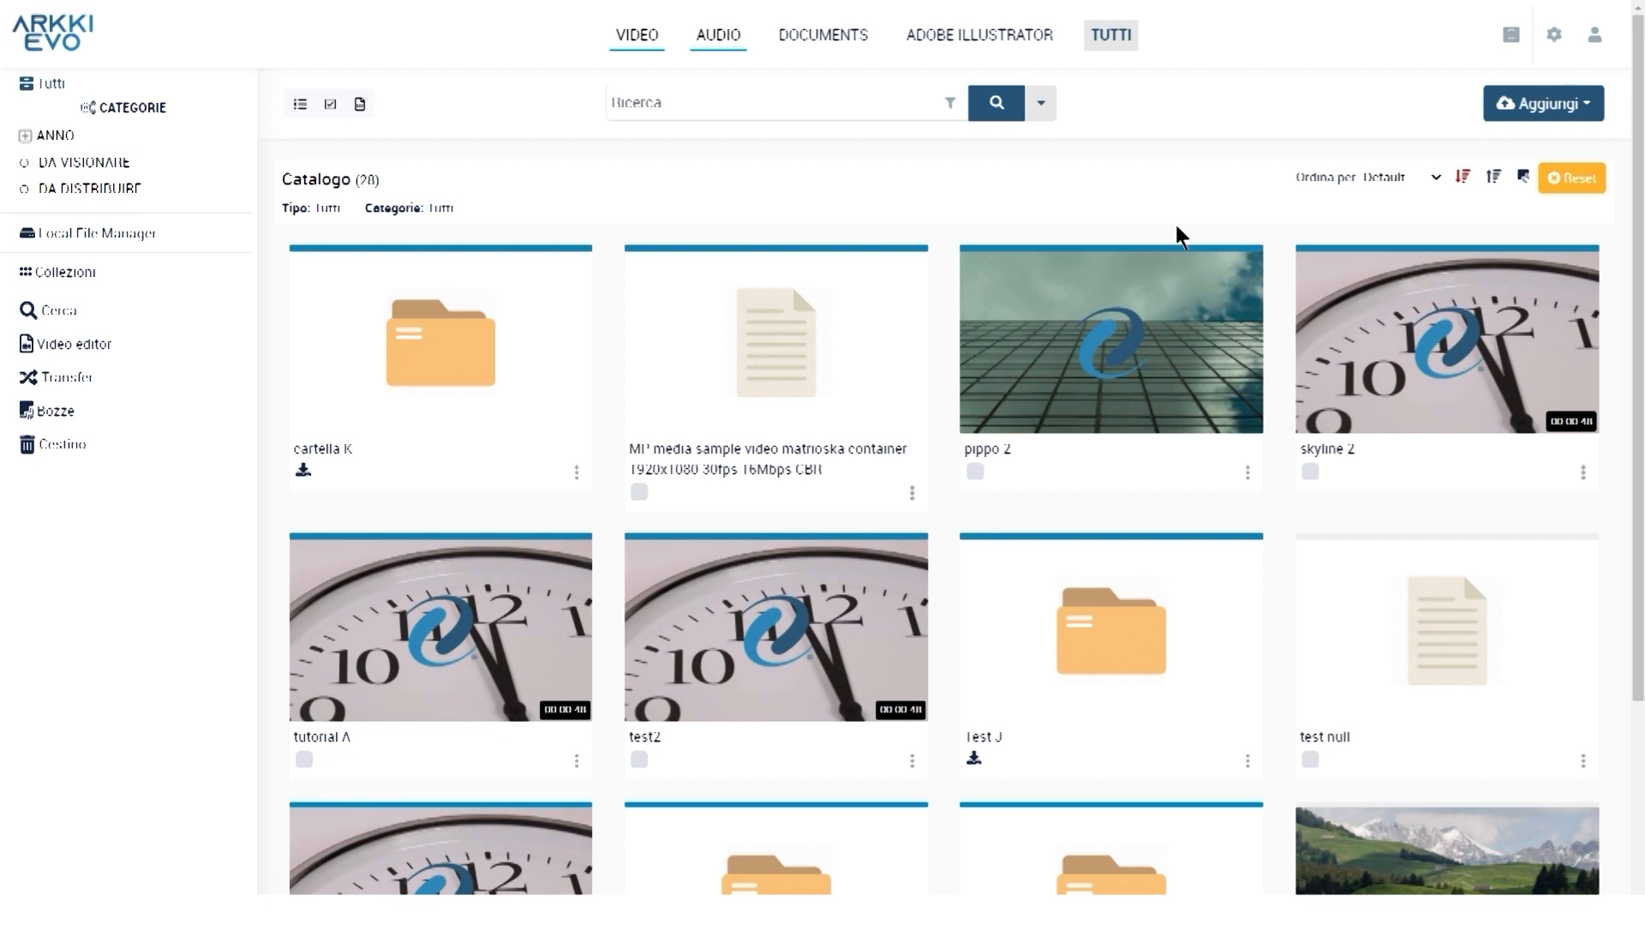
Assign pippo 2 to the DA VISIONARE and 2021 categories
{"action": "left_click", "coordinate": [1247, 472]}
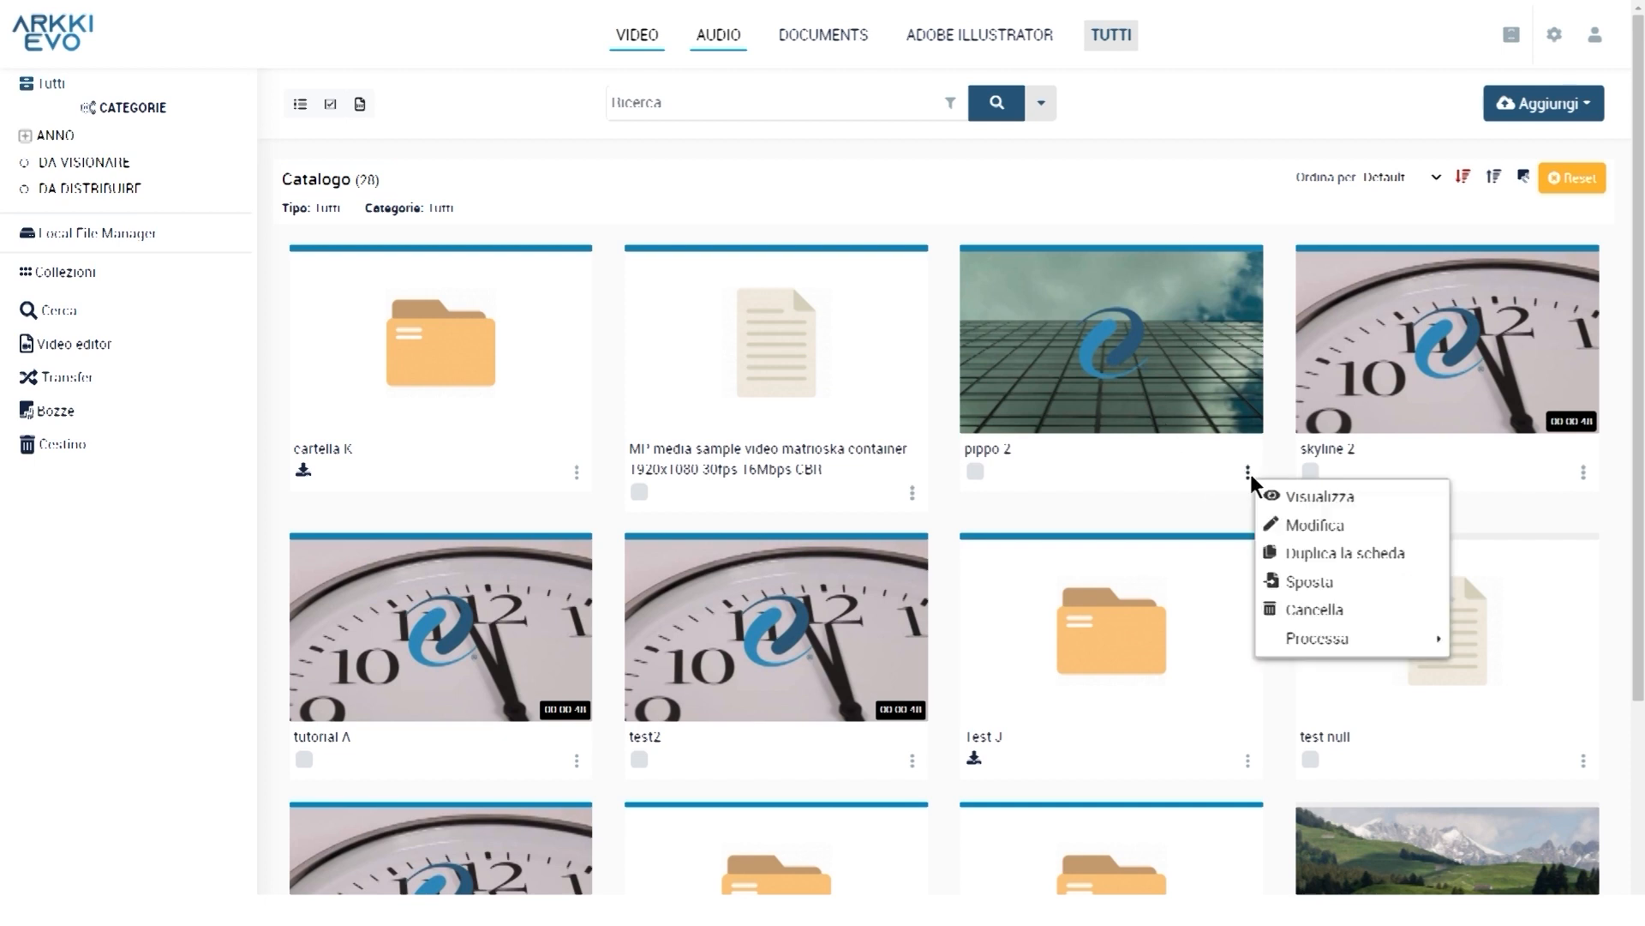
{"action": "left_click", "coordinate": [1318, 523]}
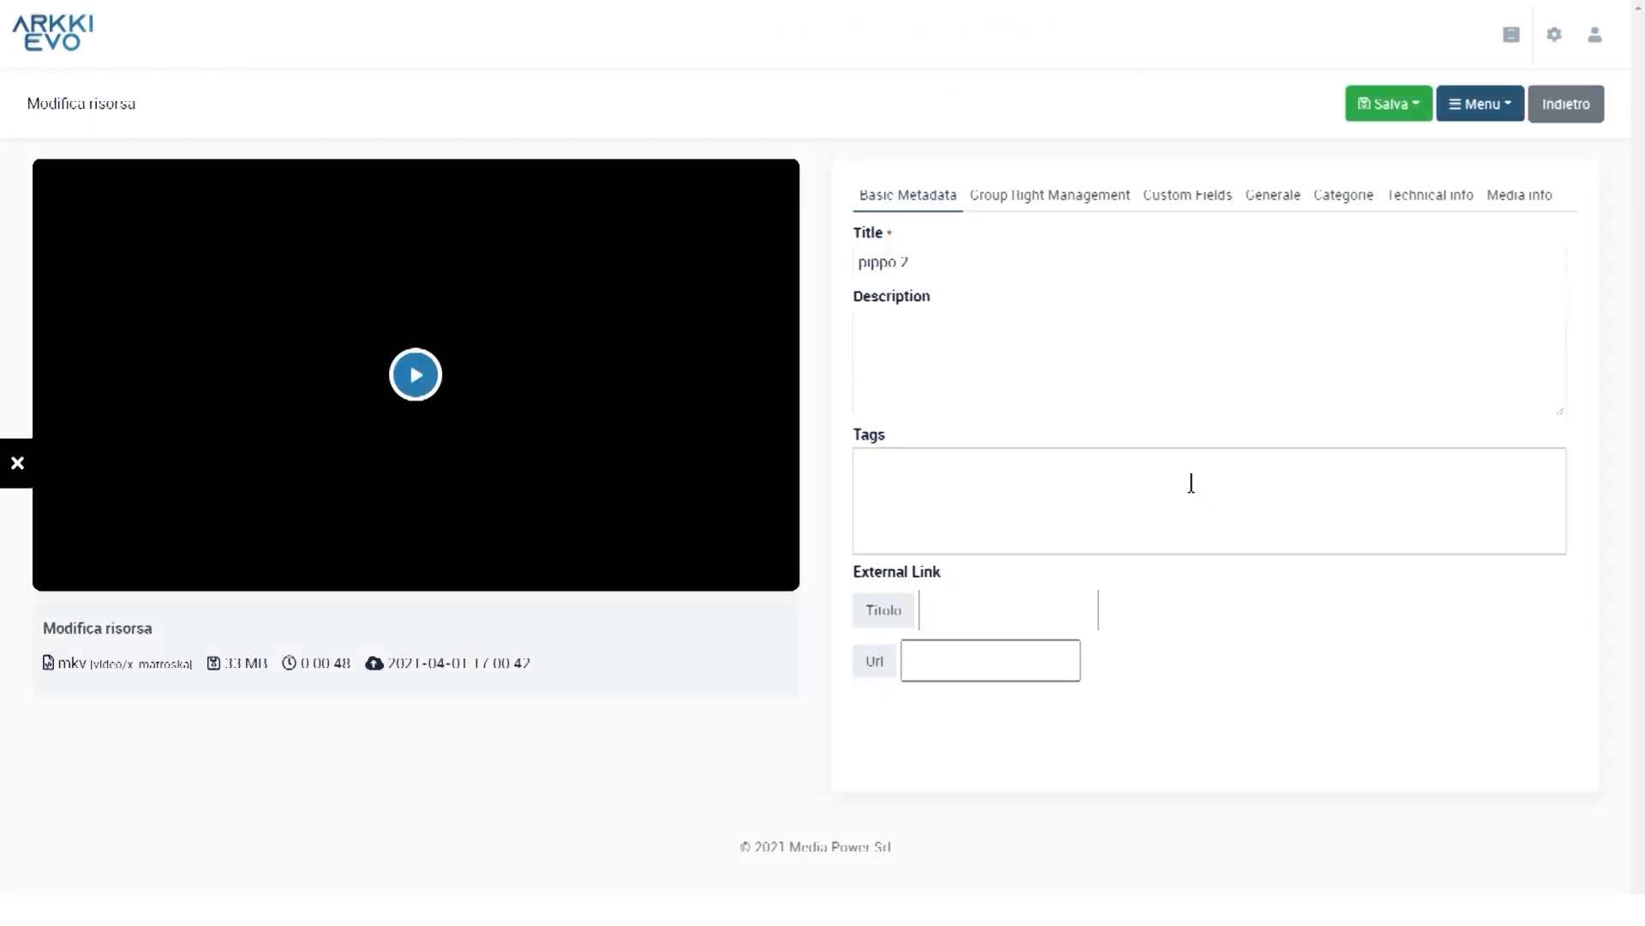
{"action": "left_click", "coordinate": [1351, 198]}
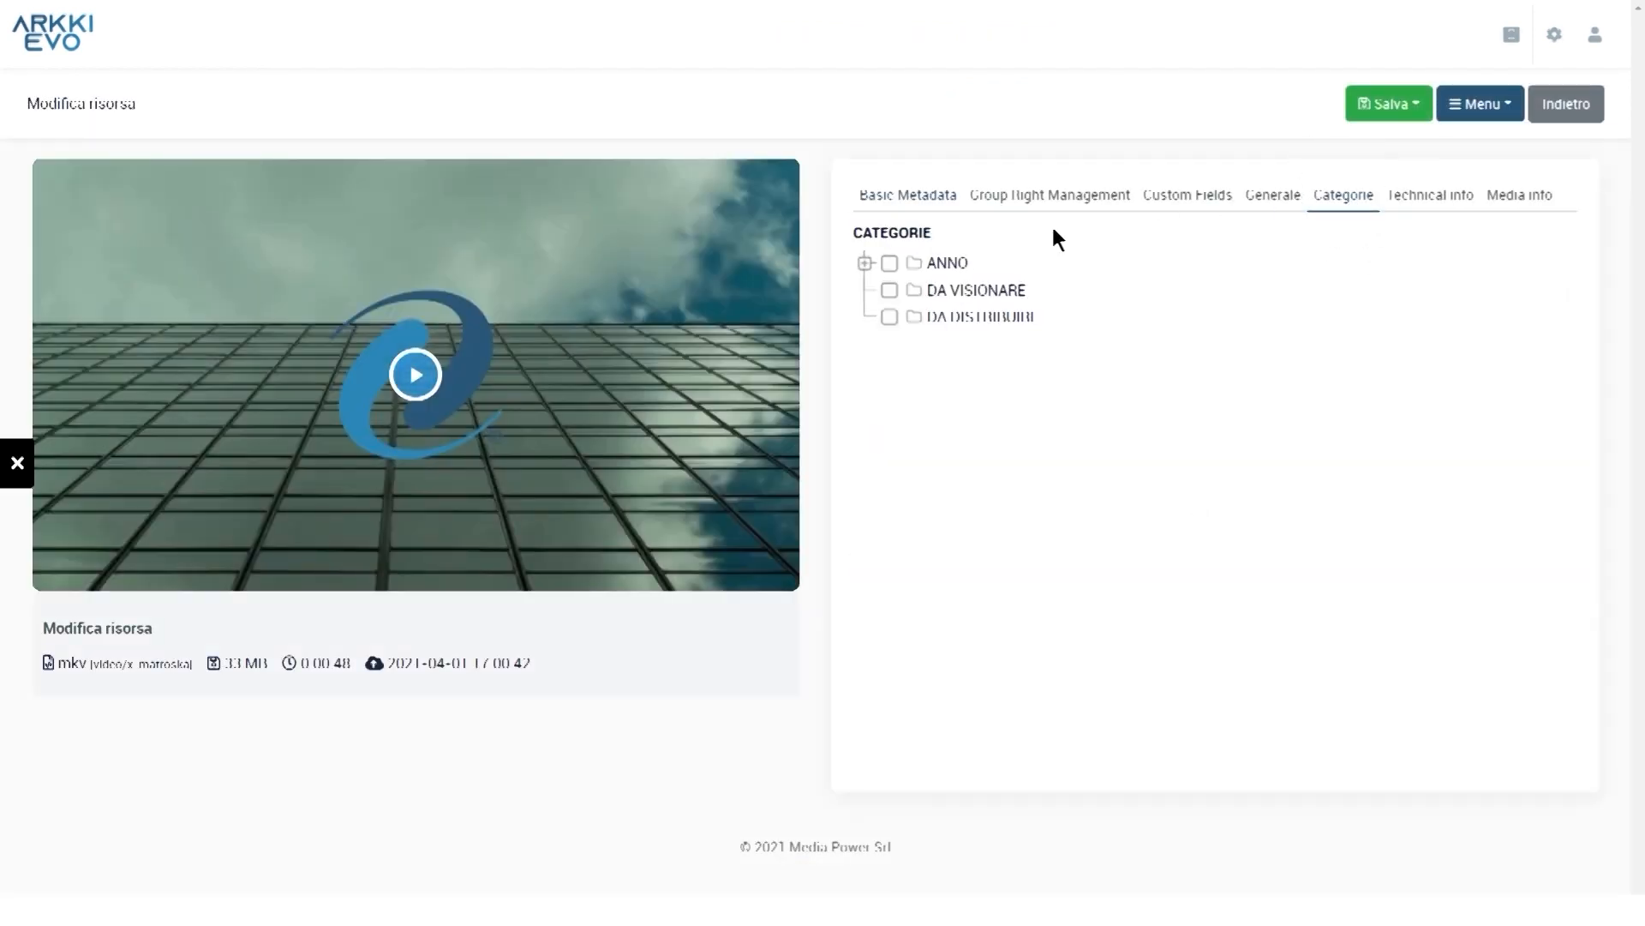
{"action": "left_click", "coordinate": [865, 264]}
{"action": "left_click", "coordinate": [890, 370]}
{"action": "left_click", "coordinate": [914, 291]}
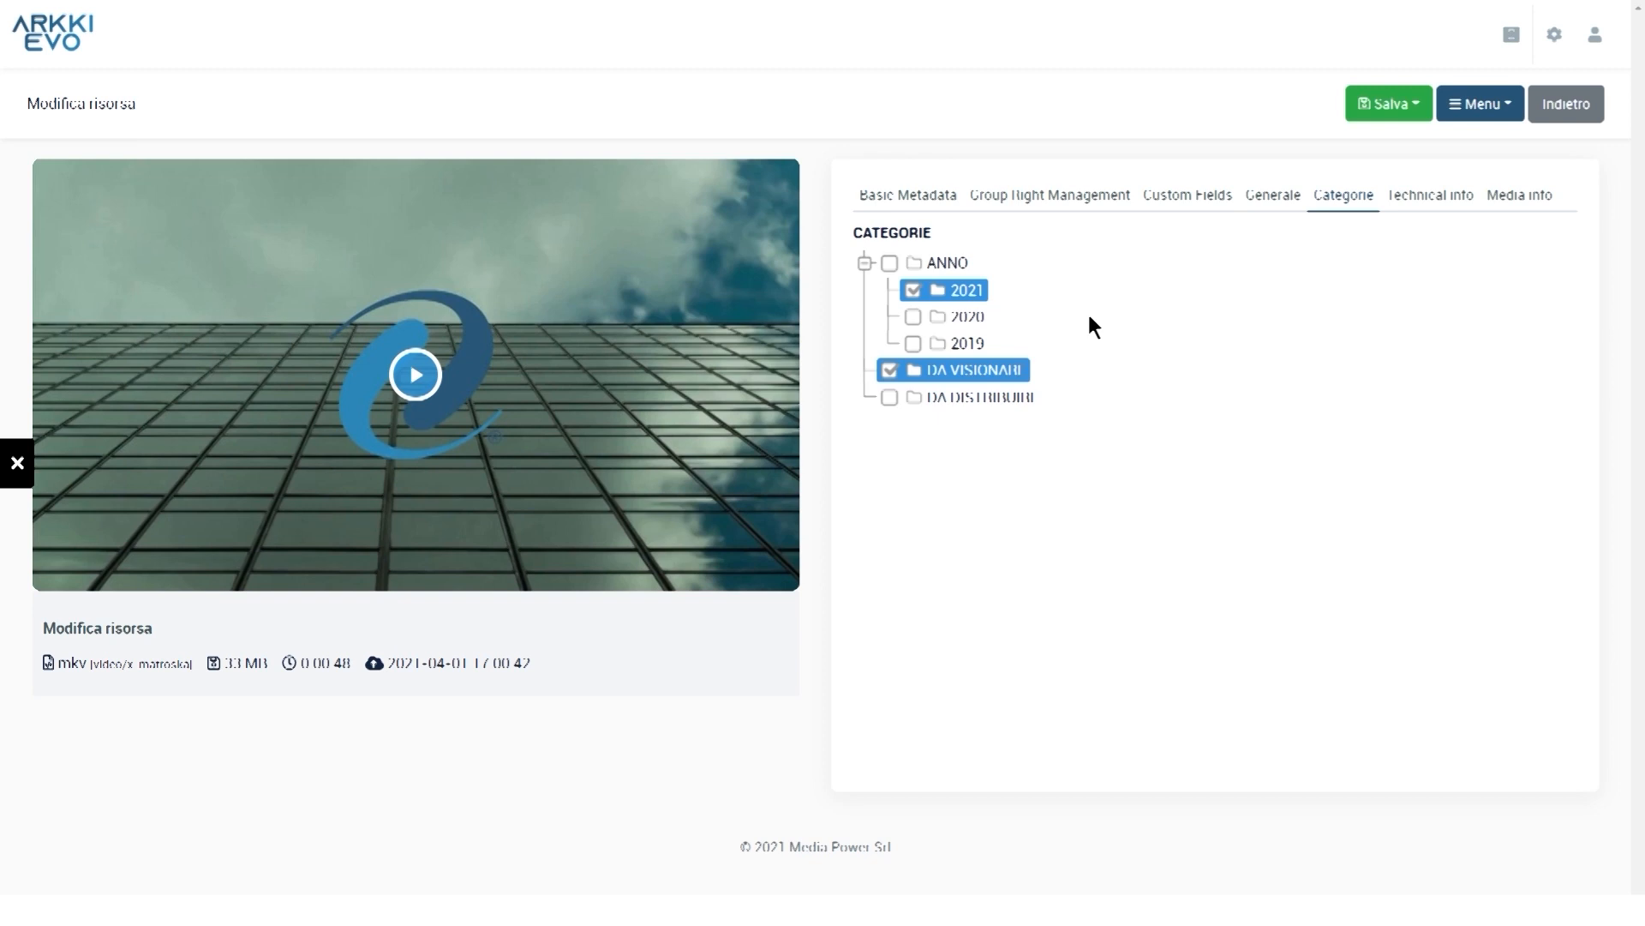
Publish pippo 2, then filter the catalog to DA VISIONARE and expand ANNO
{"action": "left_click", "coordinate": [1390, 103]}
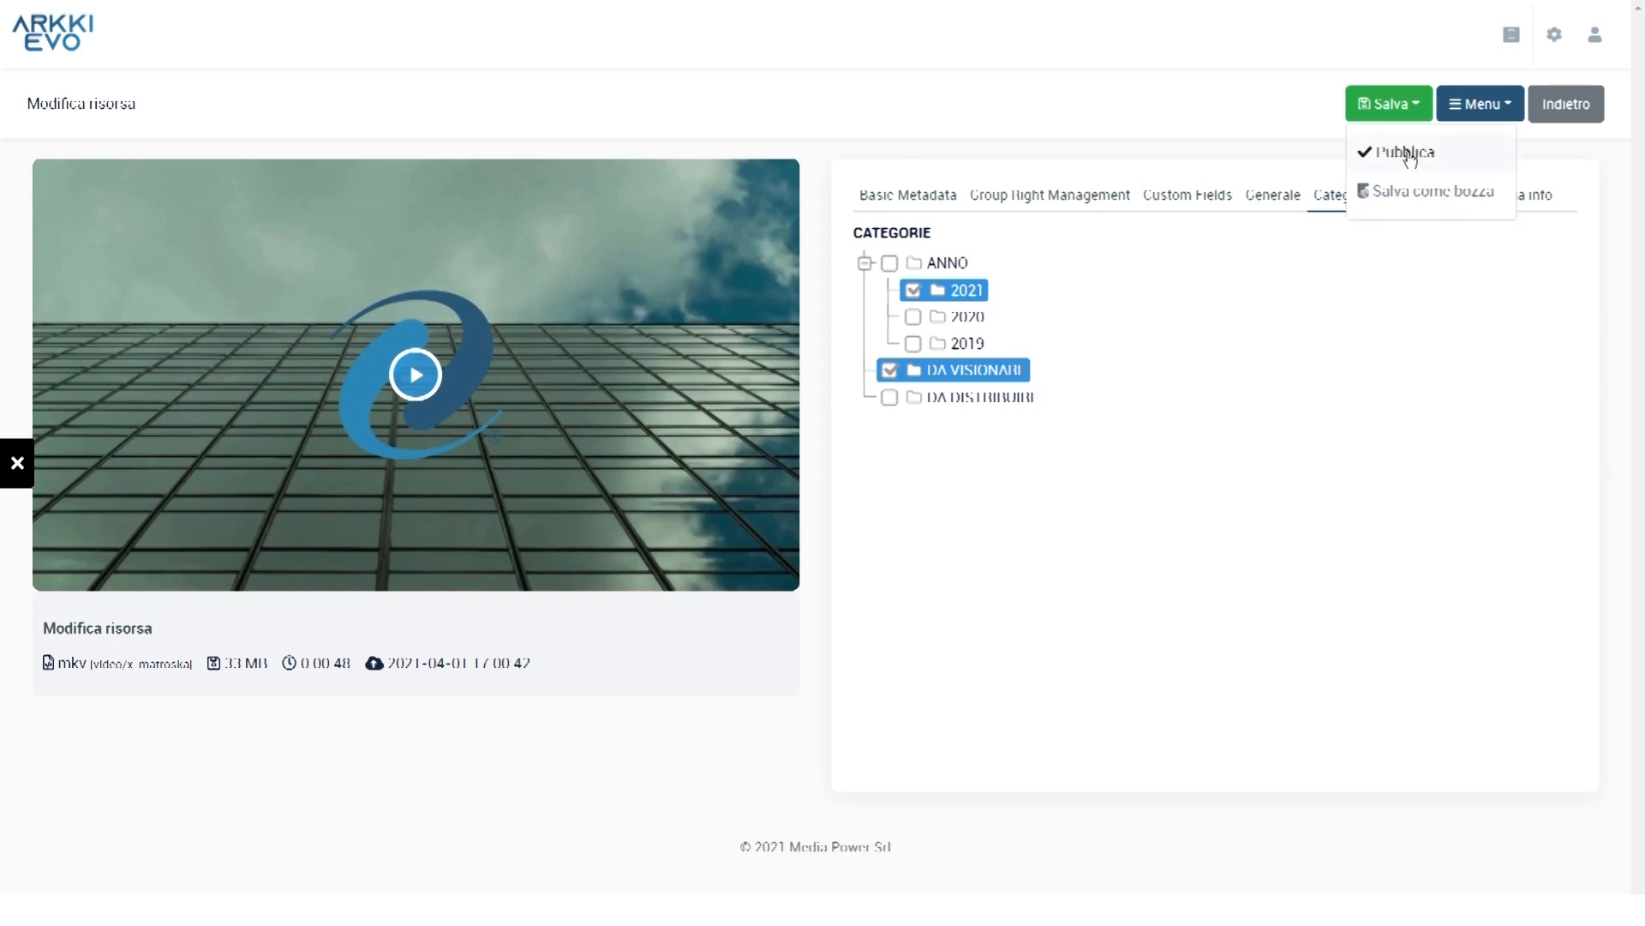
{"action": "left_click", "coordinate": [1407, 154]}
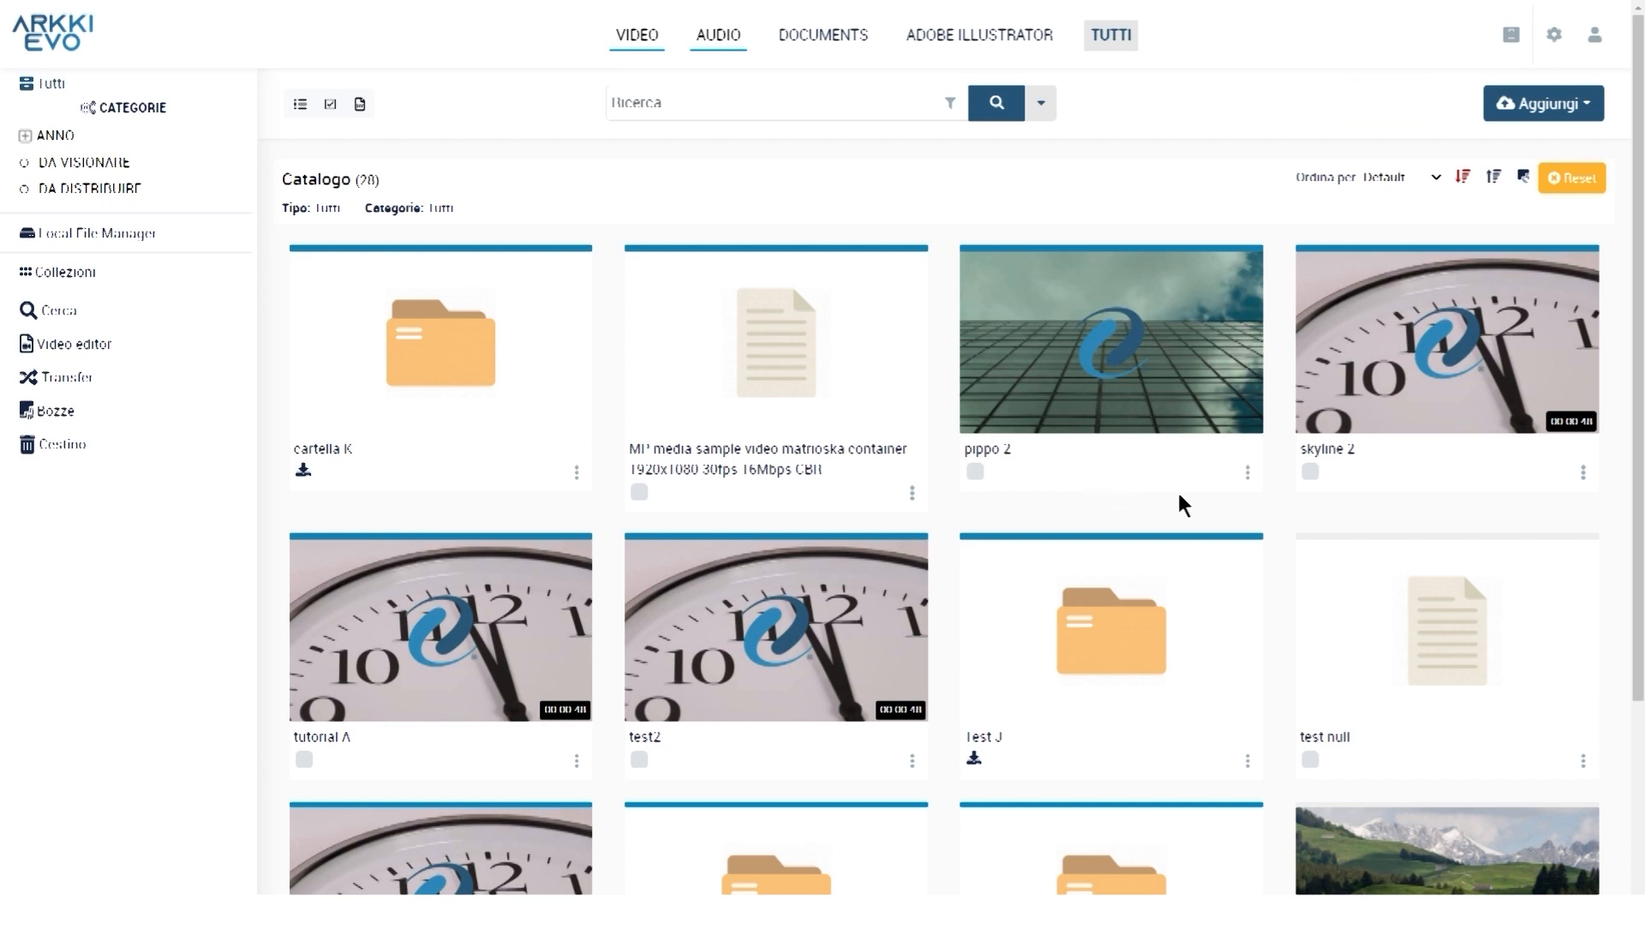
{"action": "left_click", "coordinate": [75, 164]}
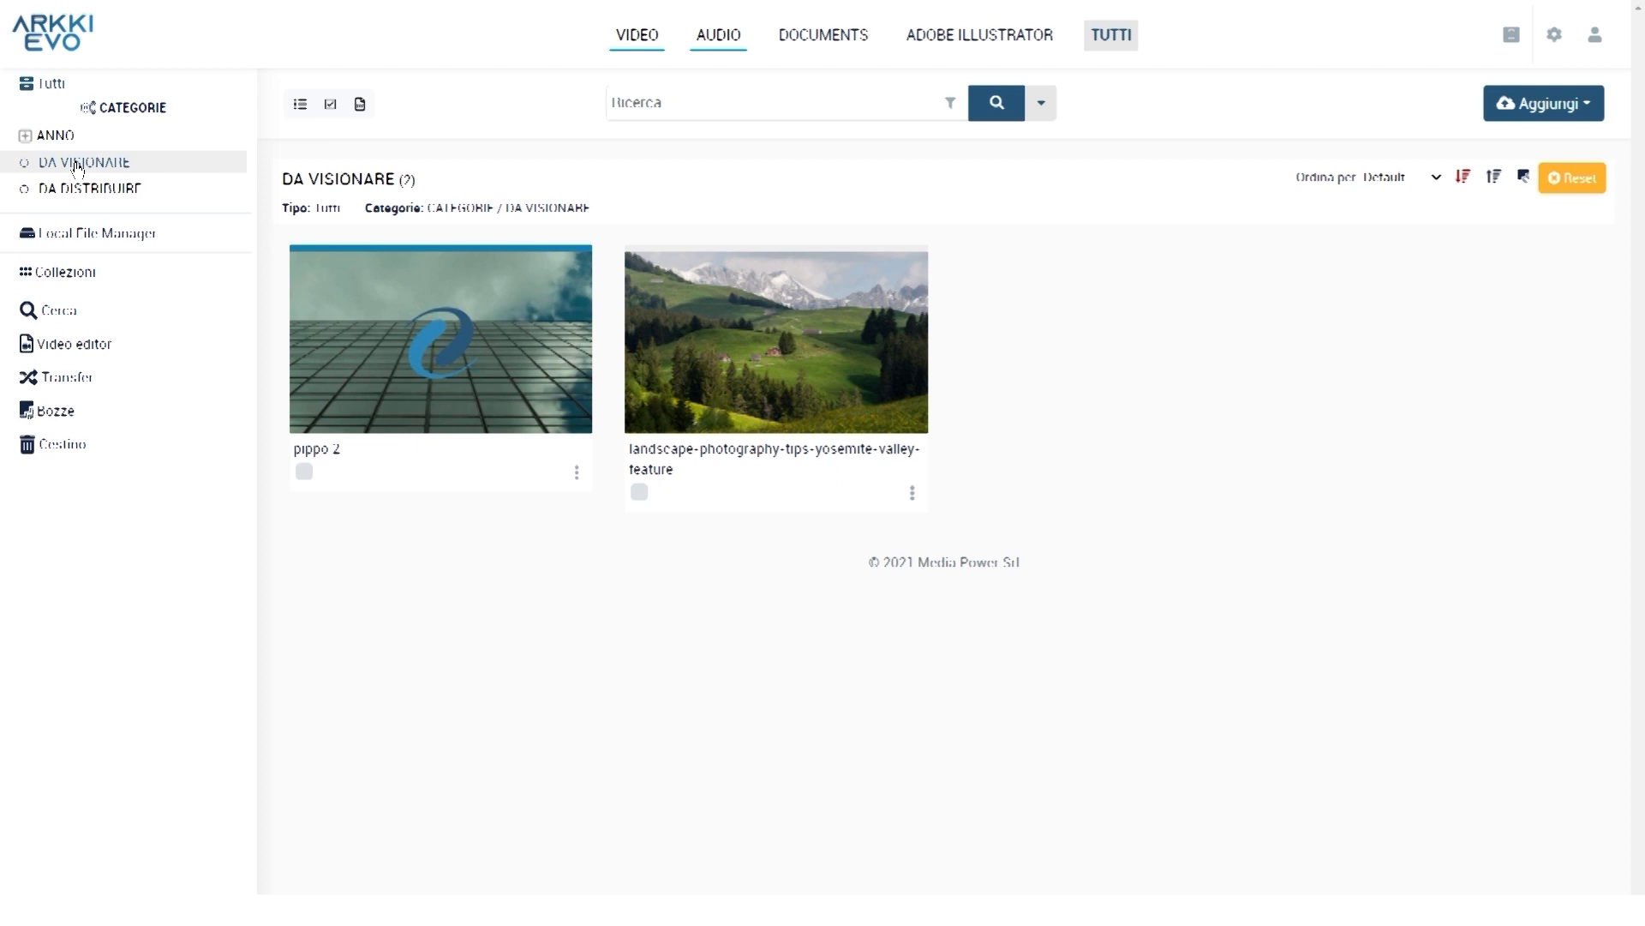
{"action": "left_click", "coordinate": [76, 136]}
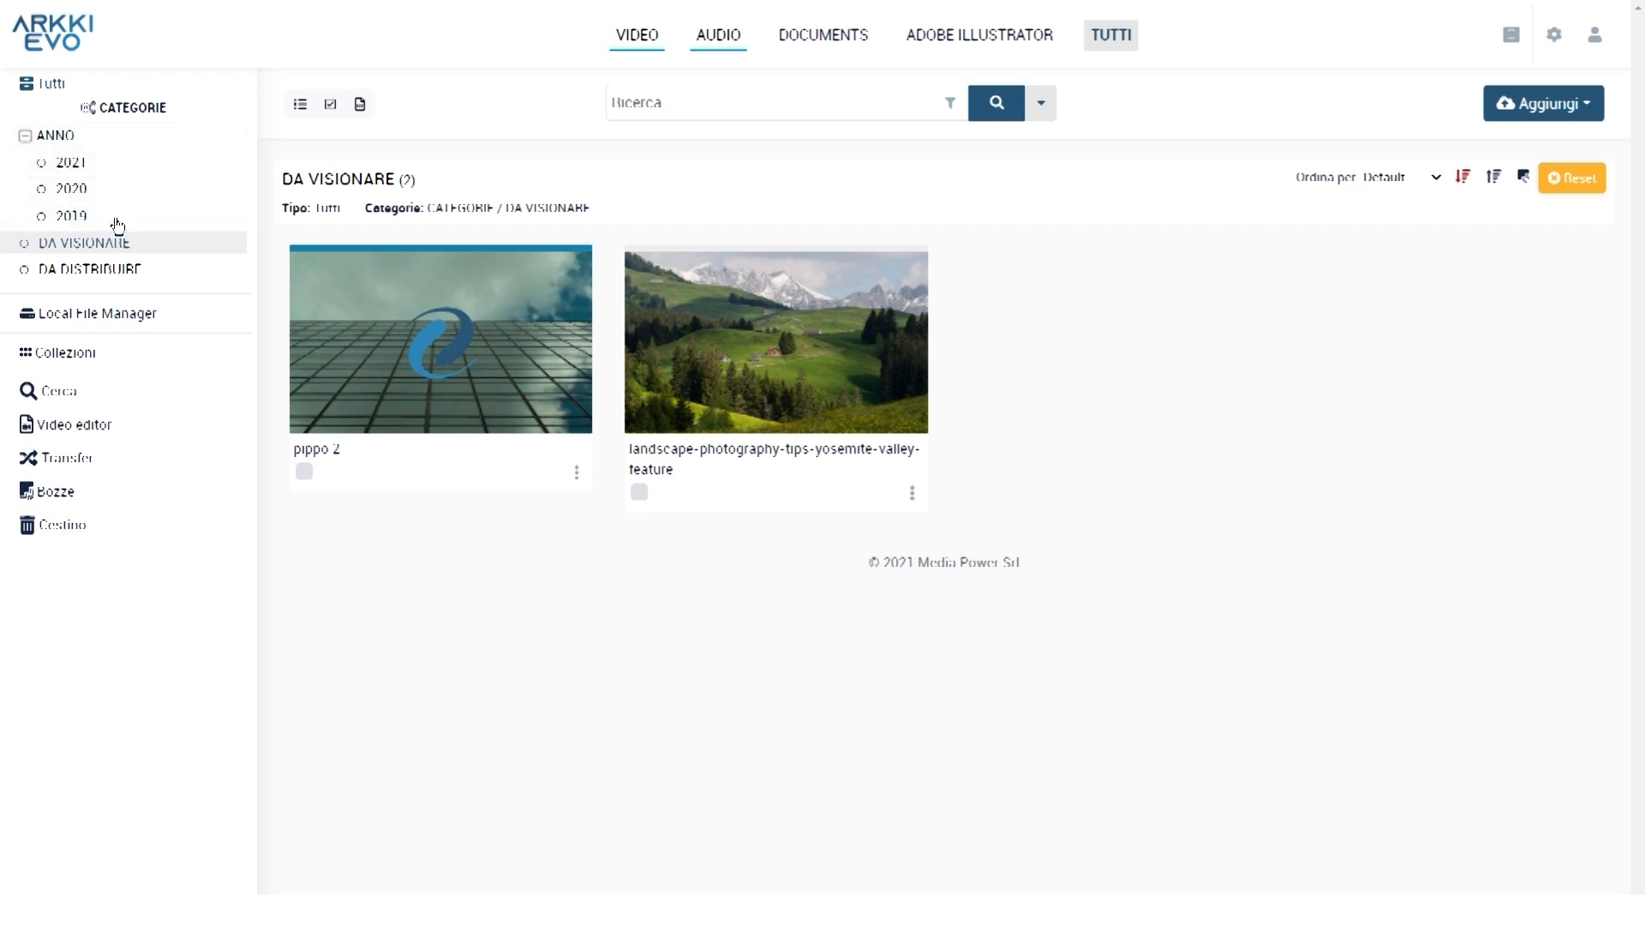
In the CATEGORIE group's Albero categorie, add a new 2018 year under ANNO
{"action": "left_click", "coordinate": [89, 109]}
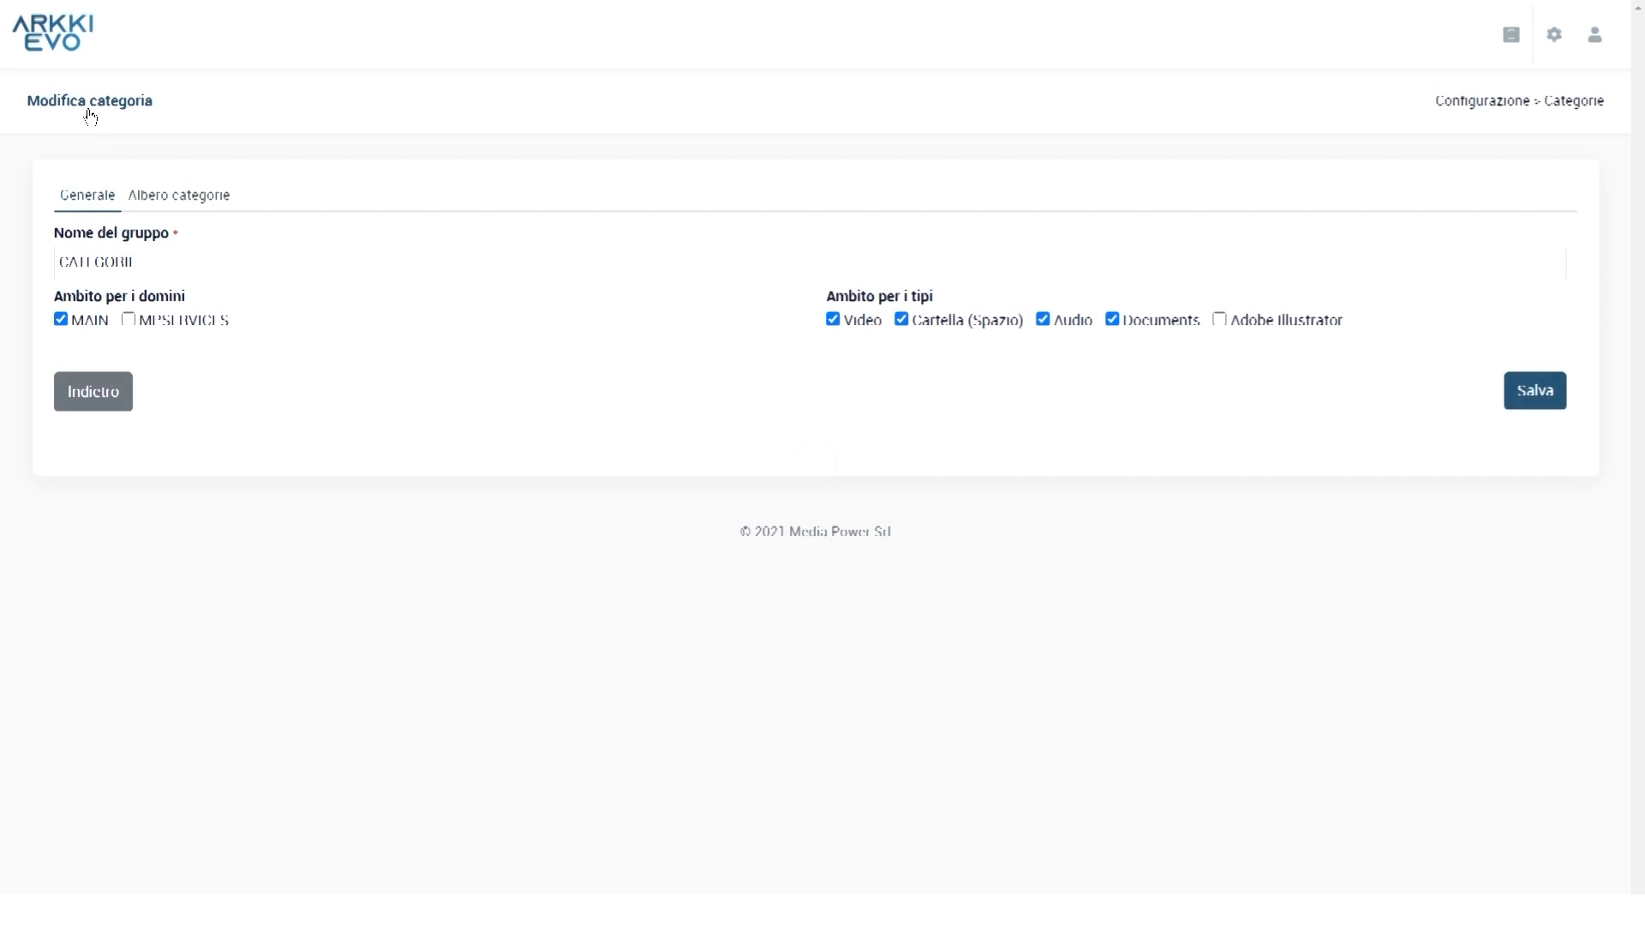
{"action": "left_click", "coordinate": [174, 202]}
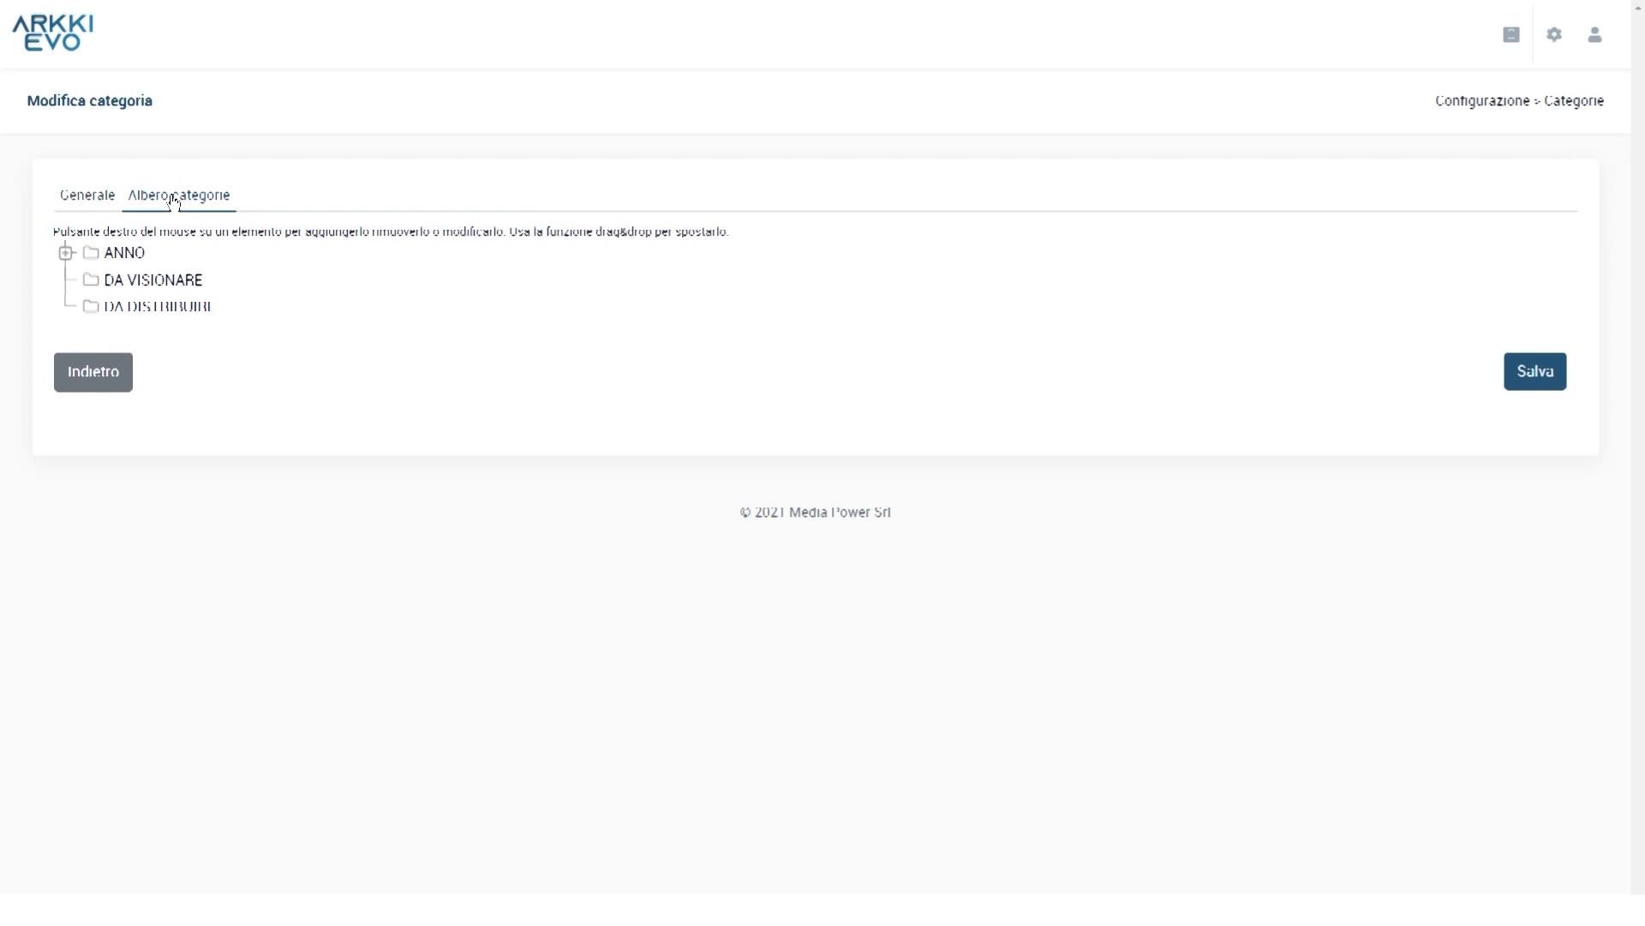
{"action": "left_click", "coordinate": [122, 253]}
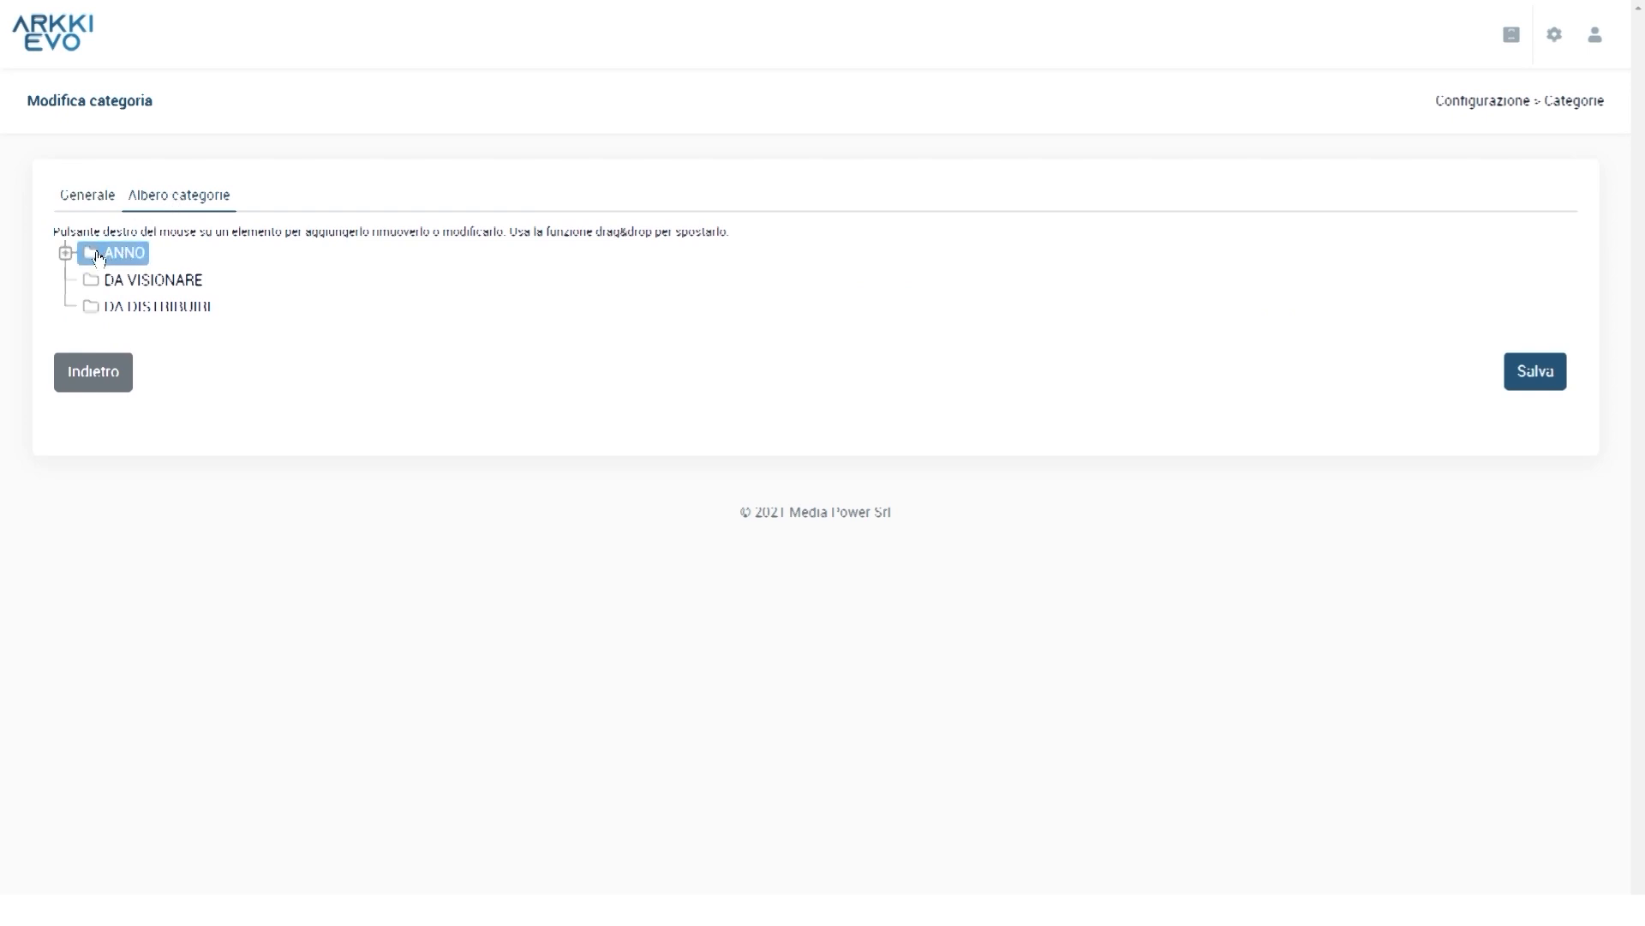
{"action": "left_click", "coordinate": [103, 286]}
{"action": "left_click", "coordinate": [99, 256]}
{"action": "right_click", "coordinate": [99, 257]}
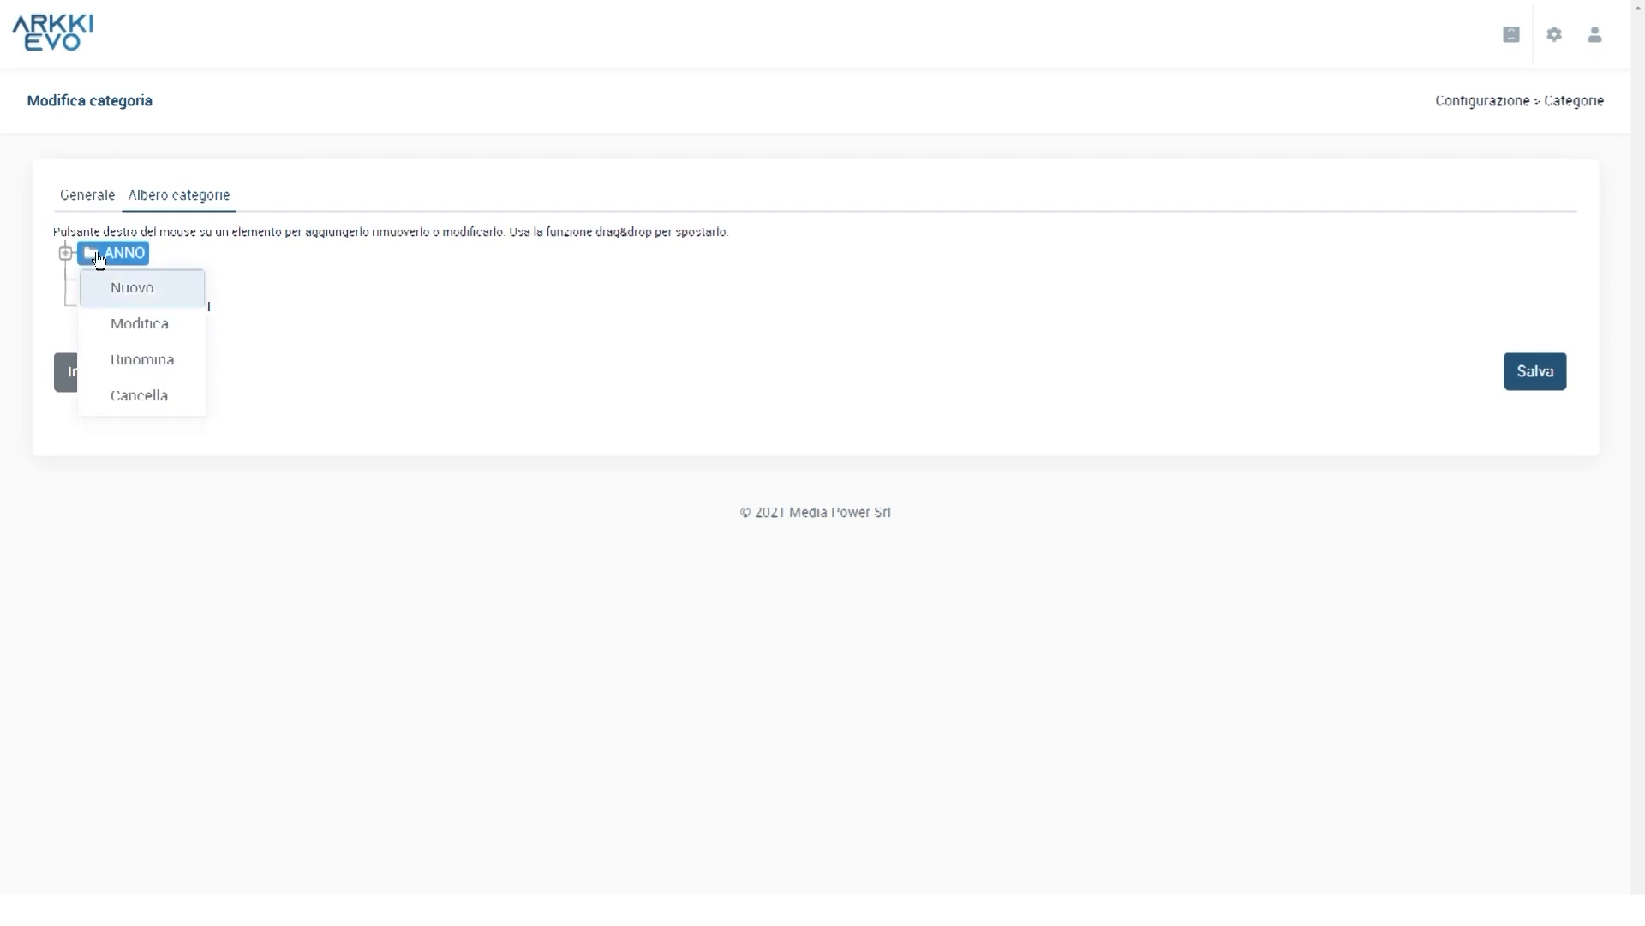
{"action": "left_click", "coordinate": [180, 292]}
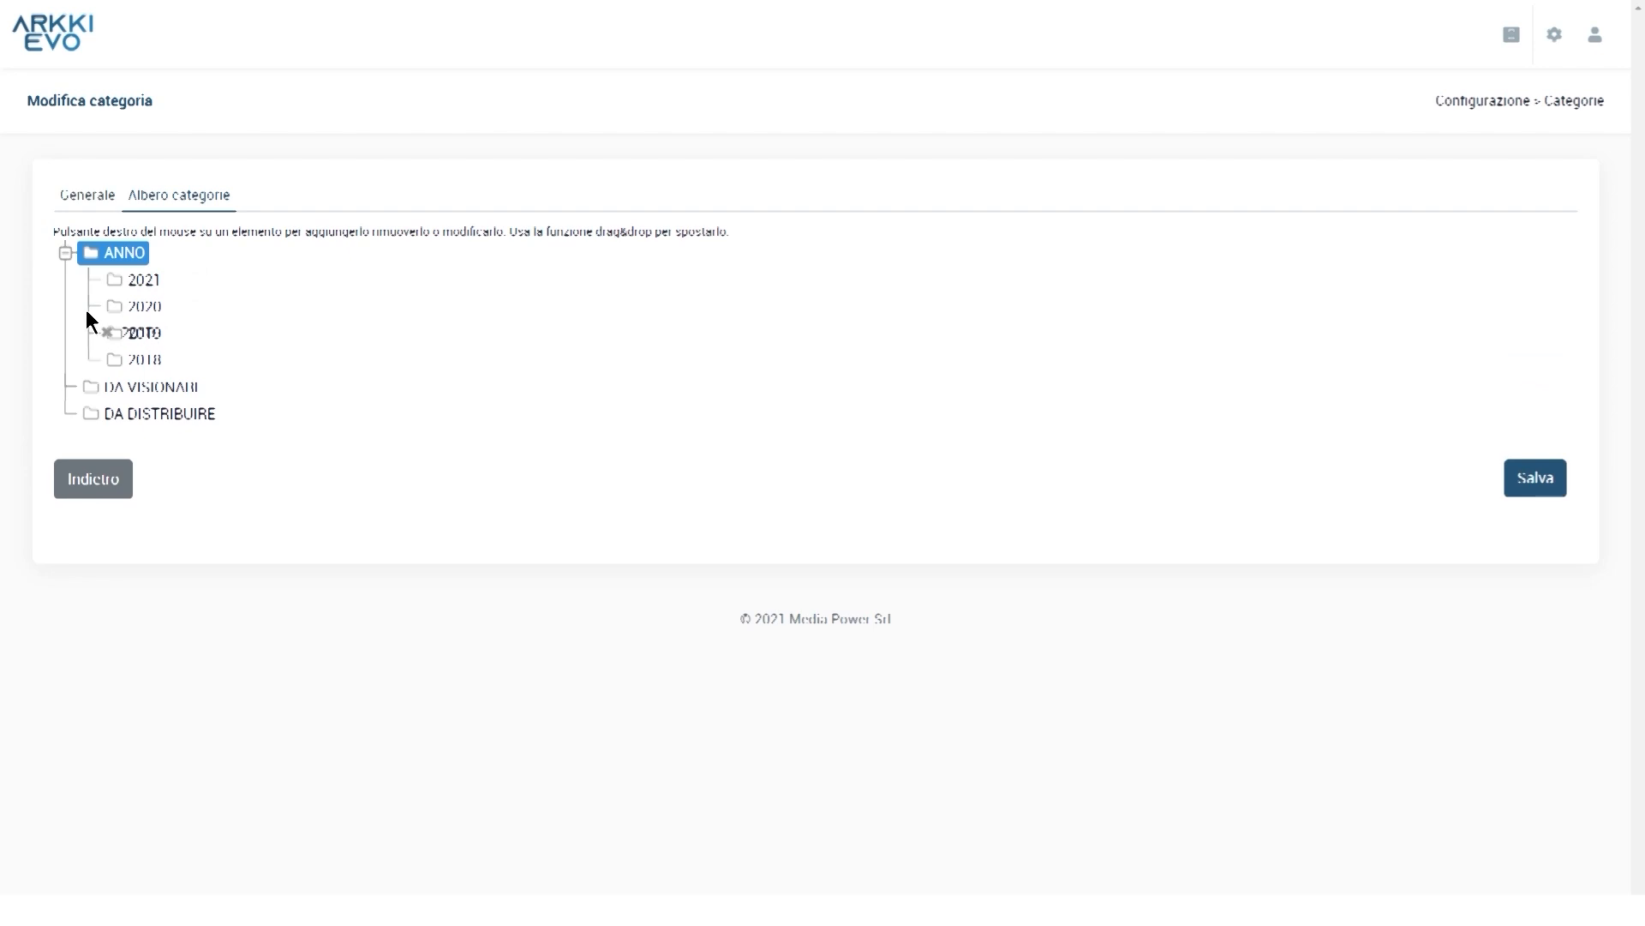
Reorder ANNO's years by moving 2019, and save the category tree
{"action": "left_click_drag", "start_coordinate": [87, 312], "coordinate": [106, 415]}
{"action": "left_click", "coordinate": [1535, 479]}
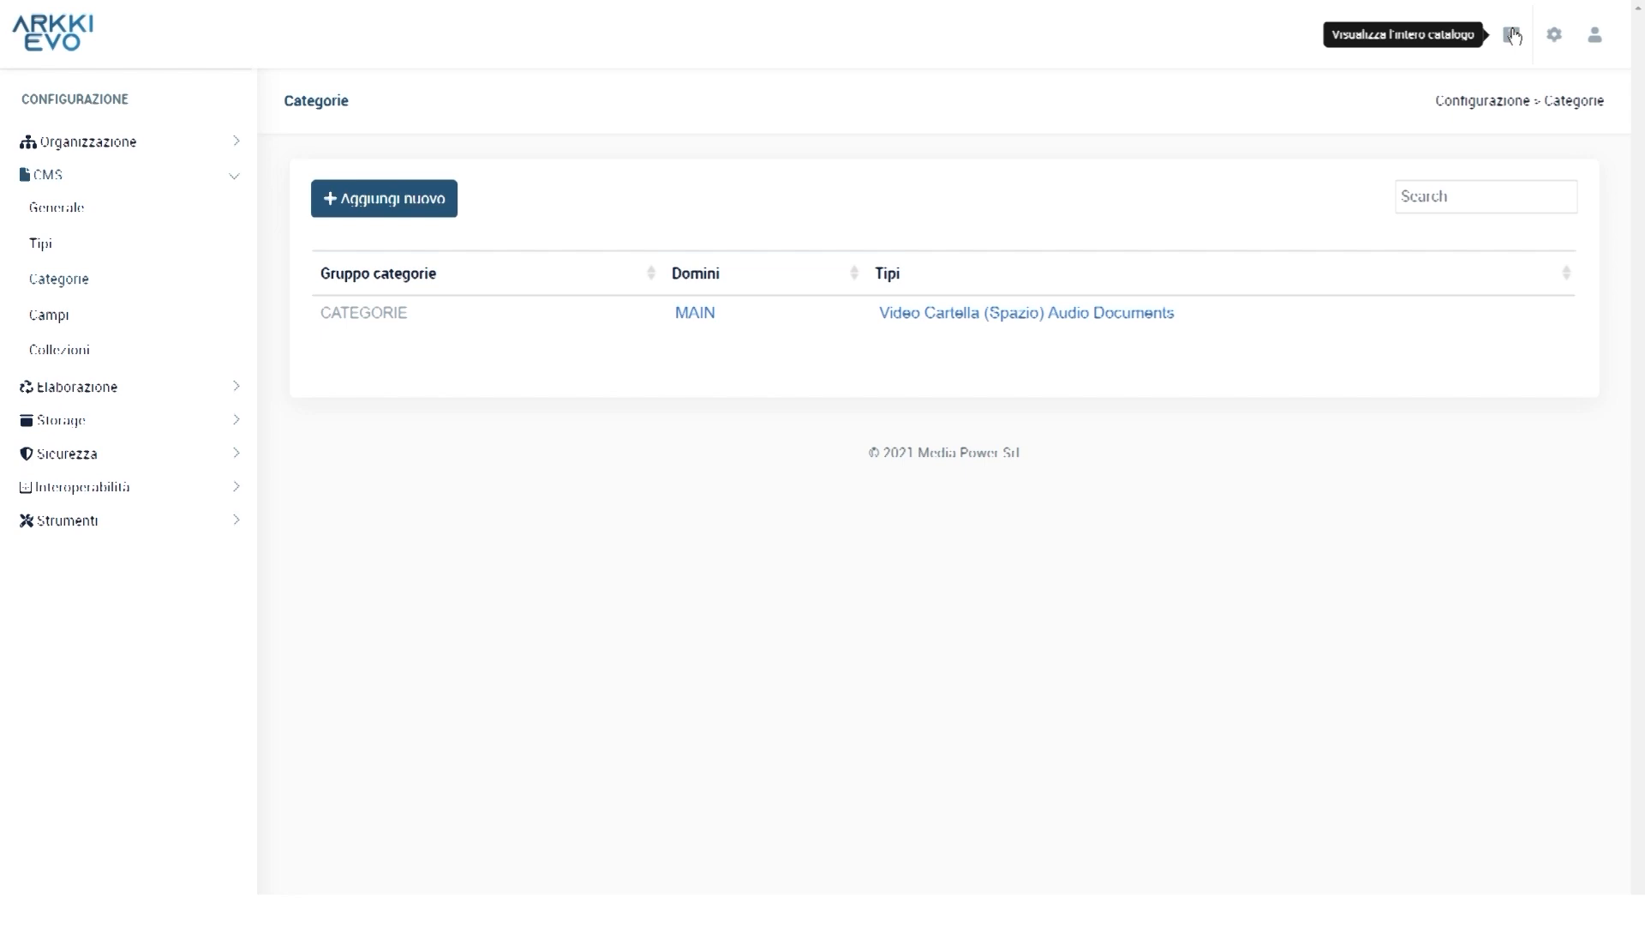
{"action": "left_click", "coordinate": [1512, 34]}
Open the ANNO category's Permessi settings from its sidebar context menu
{"action": "left_click", "coordinate": [25, 135]}
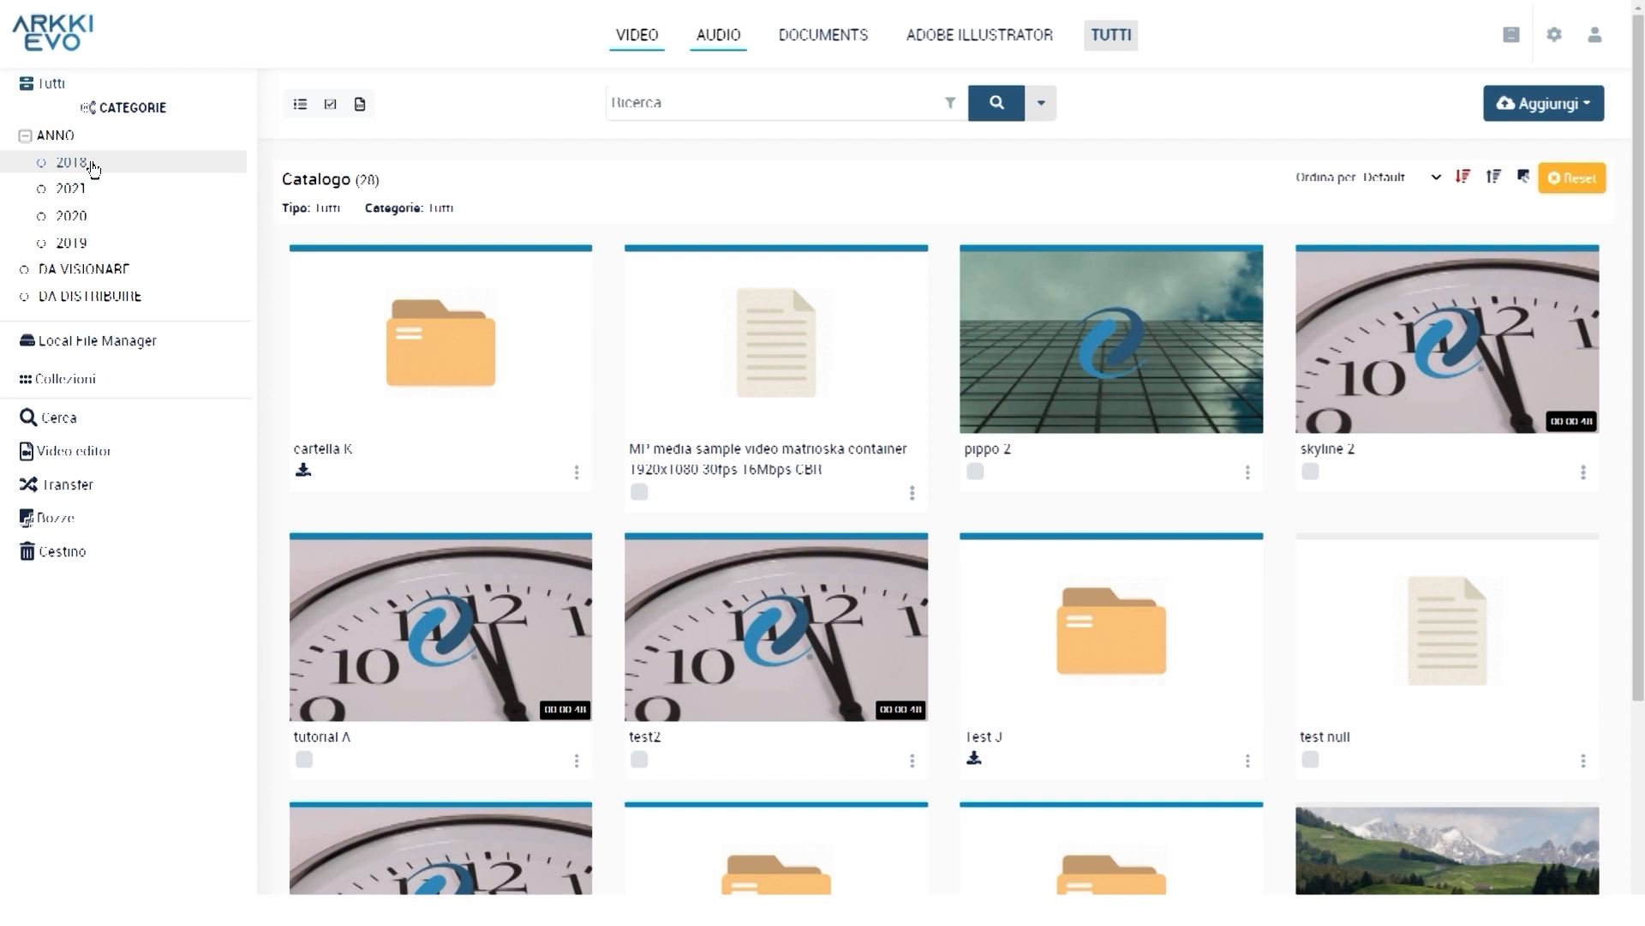
{"action": "right_click", "coordinate": [94, 166]}
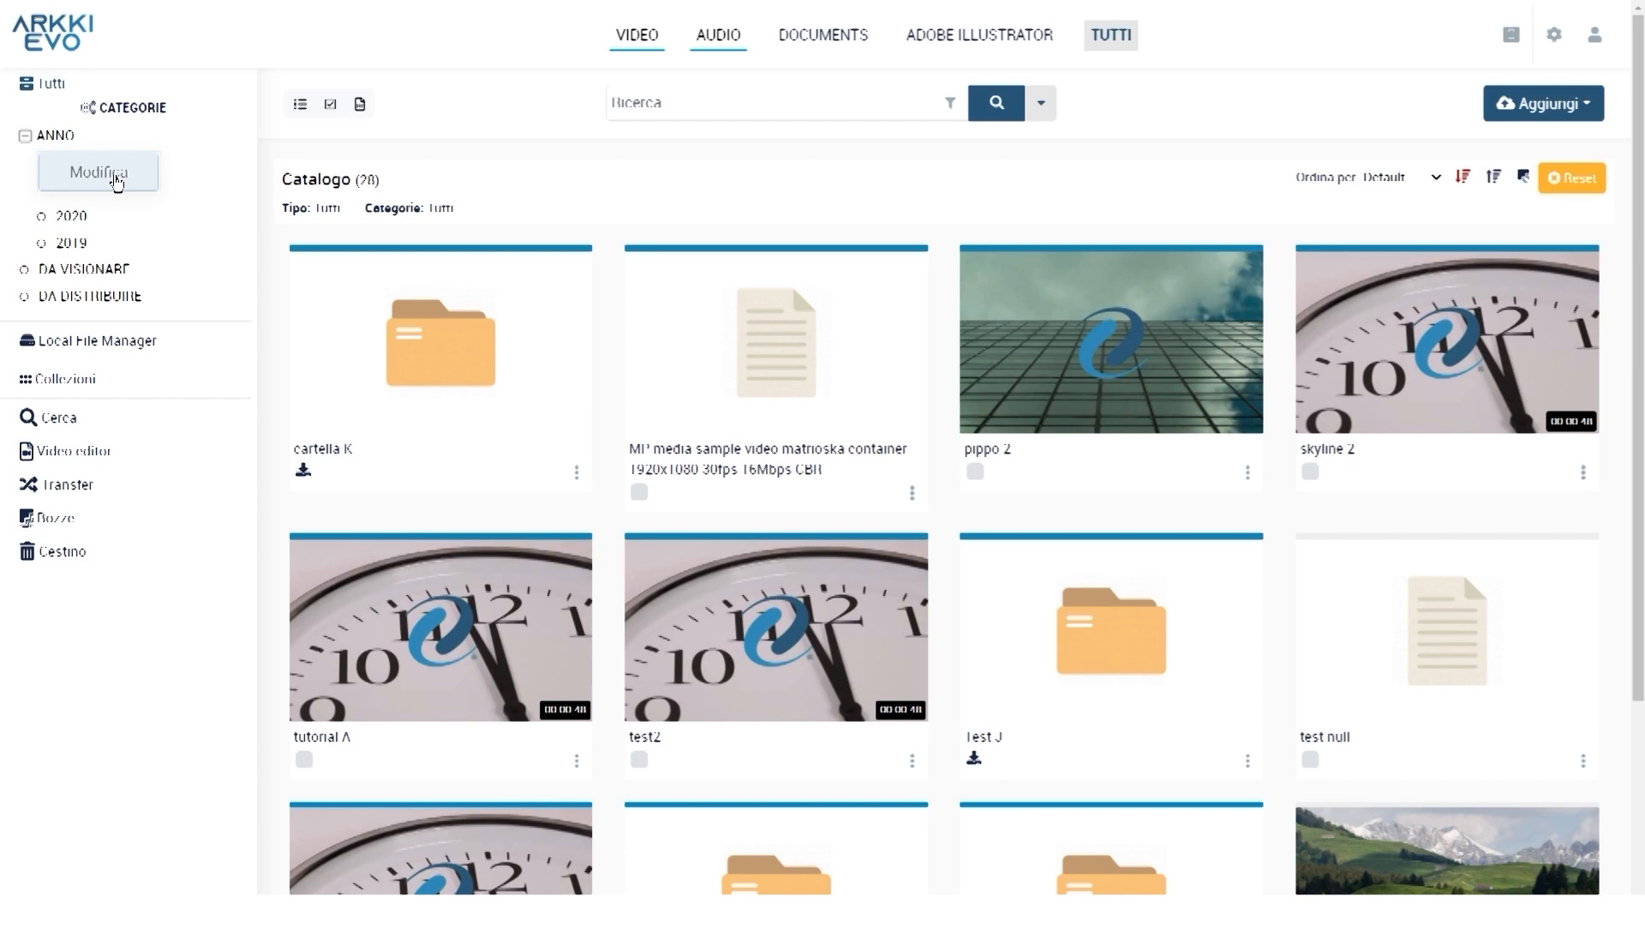
{"action": "left_click", "coordinate": [118, 180]}
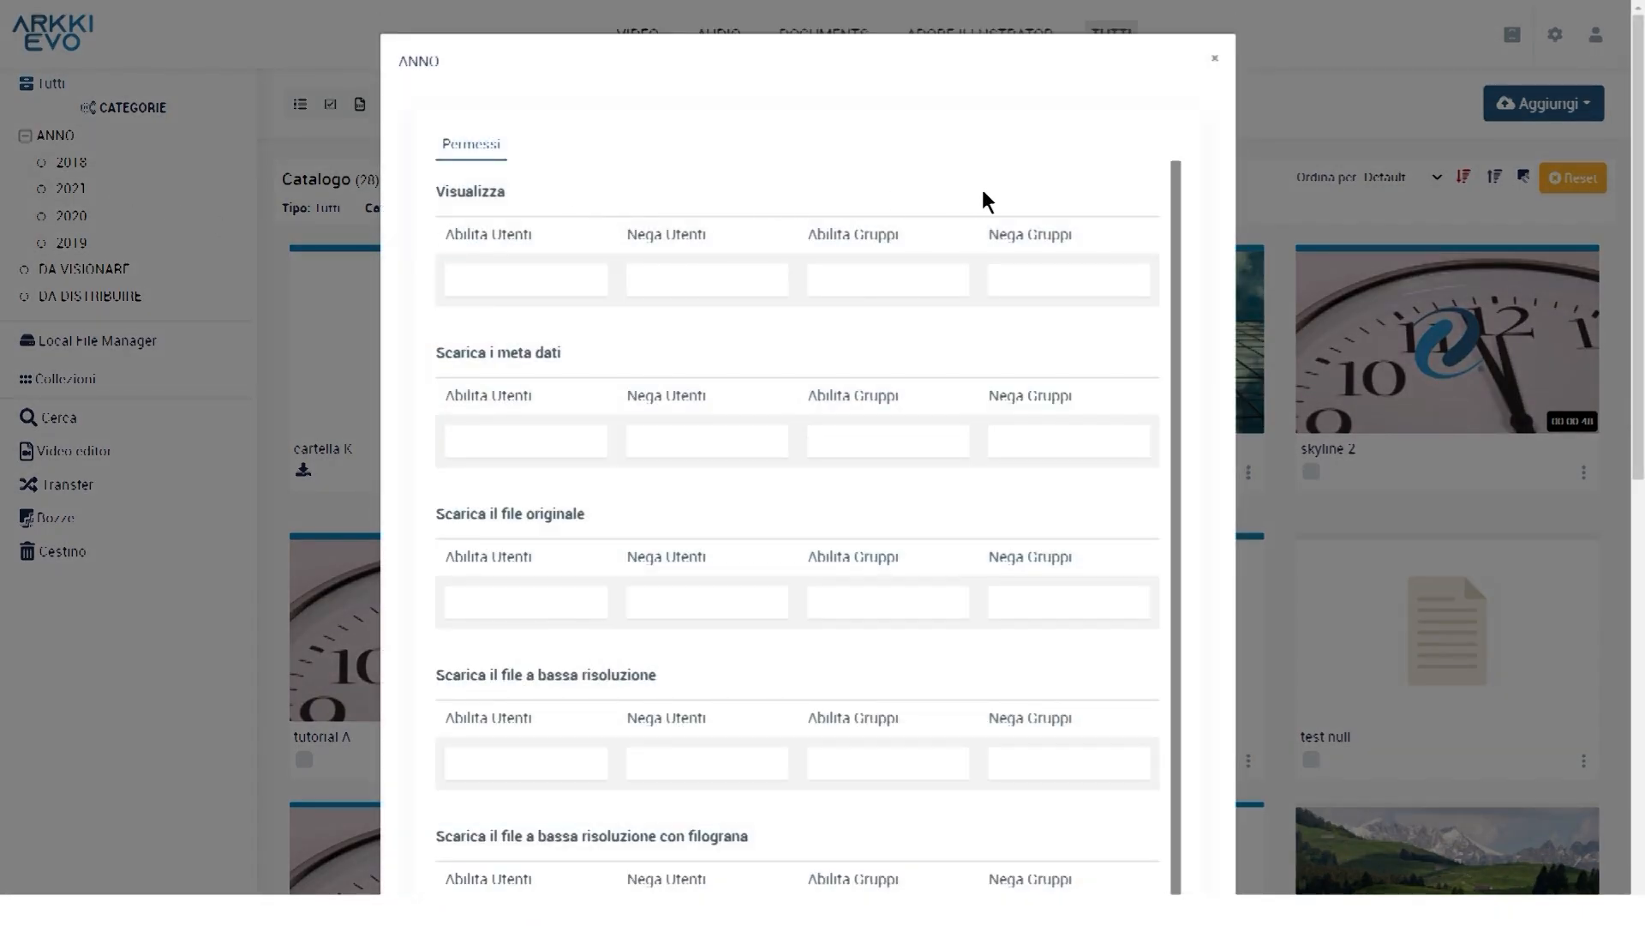
Review the allow/deny viewing user and group lists, then browse the remaining permission fields
{"action": "left_click", "coordinate": [543, 268]}
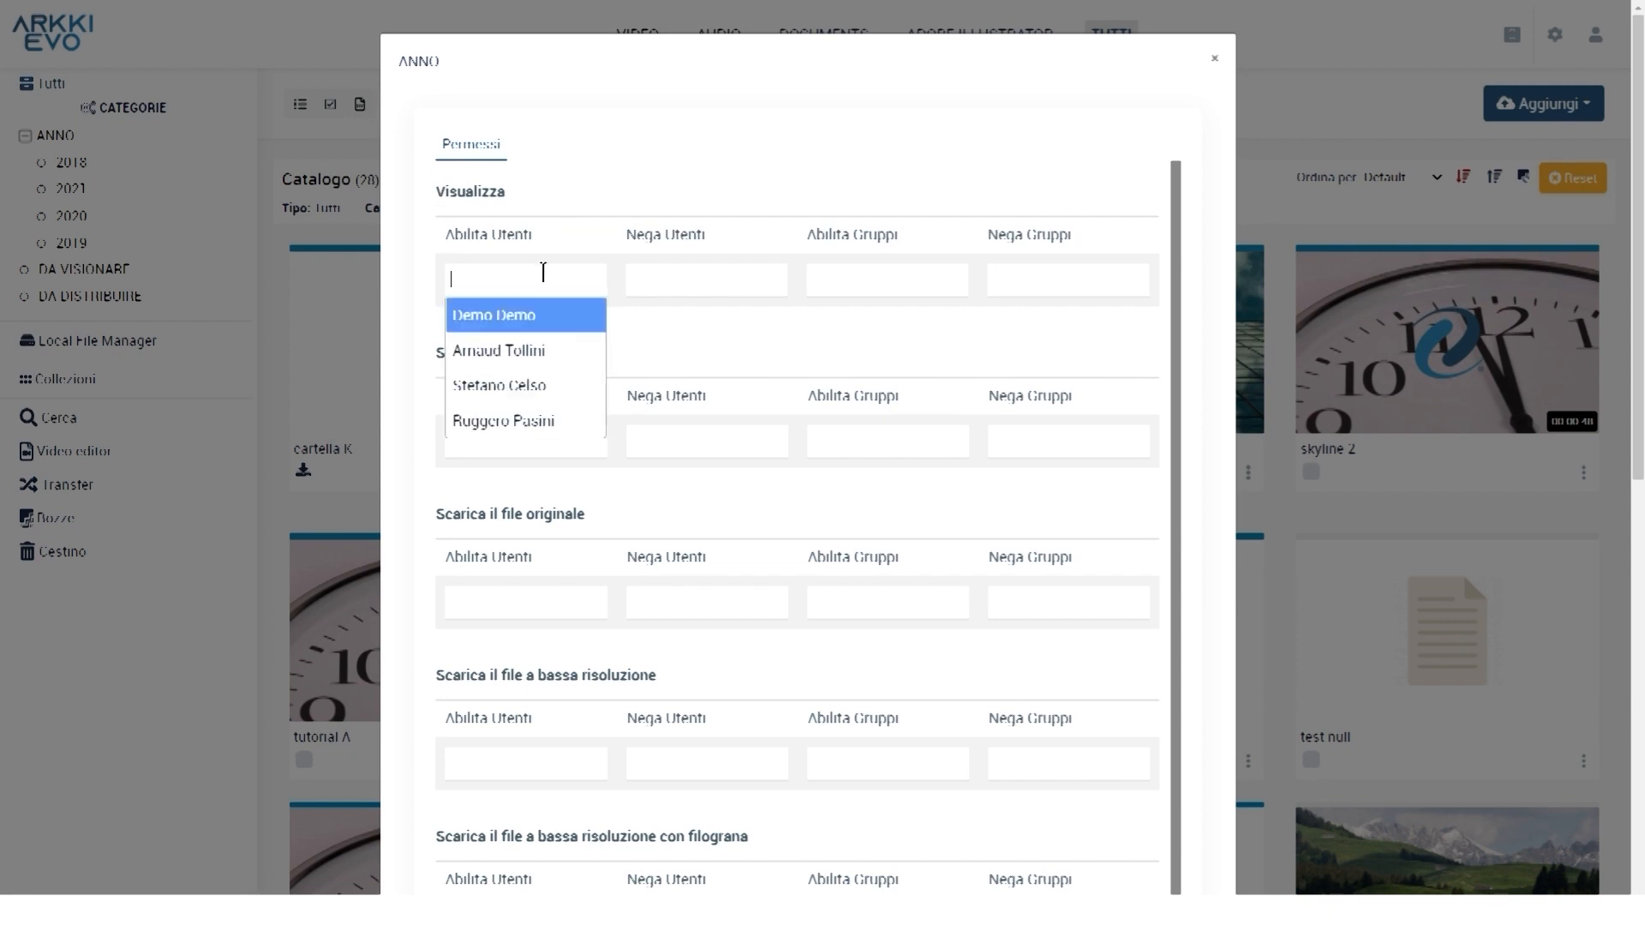
{"action": "left_click", "coordinate": [710, 268]}
{"action": "left_click", "coordinate": [914, 274]}
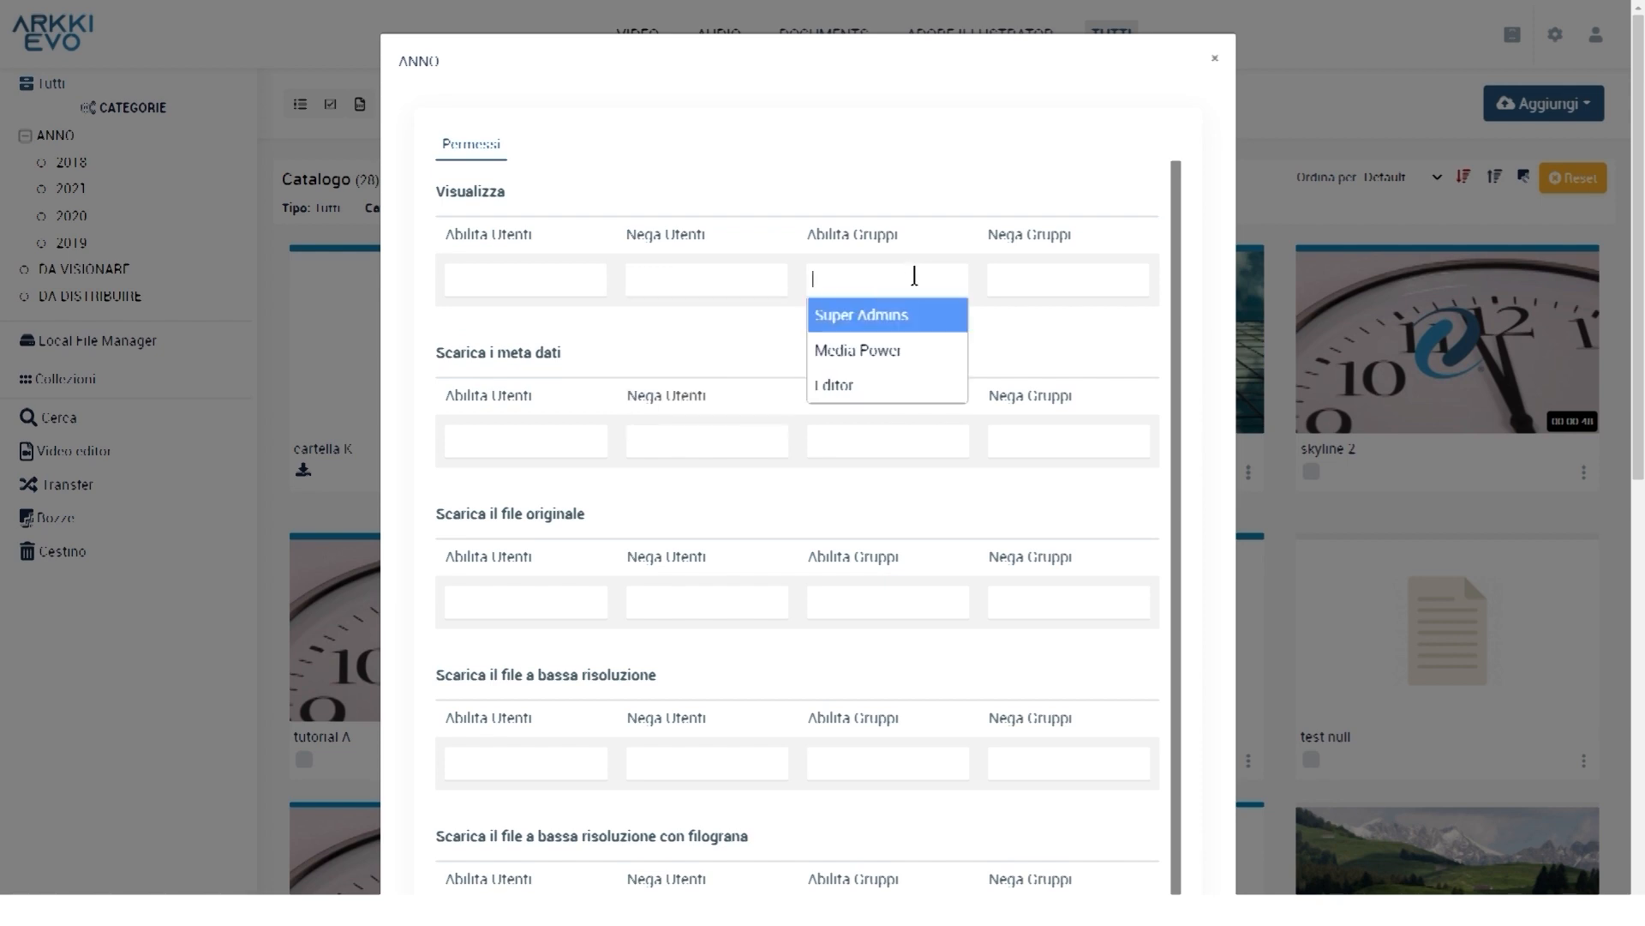
{"action": "left_click", "coordinate": [1036, 269]}
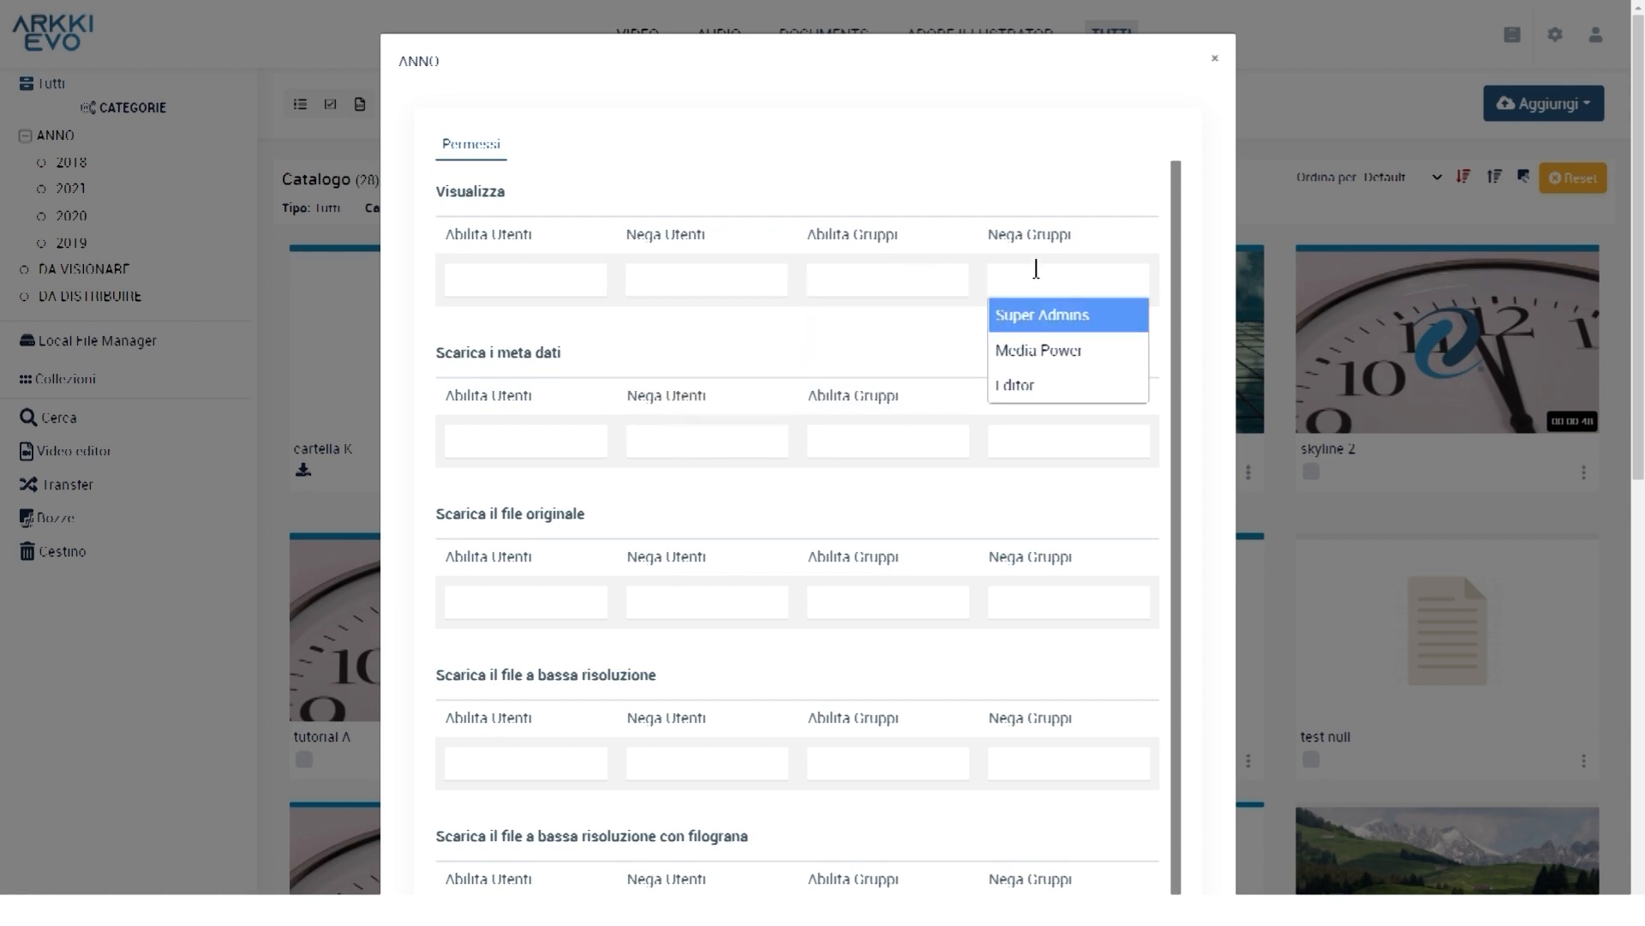
{"action": "left_click", "coordinate": [701, 194]}
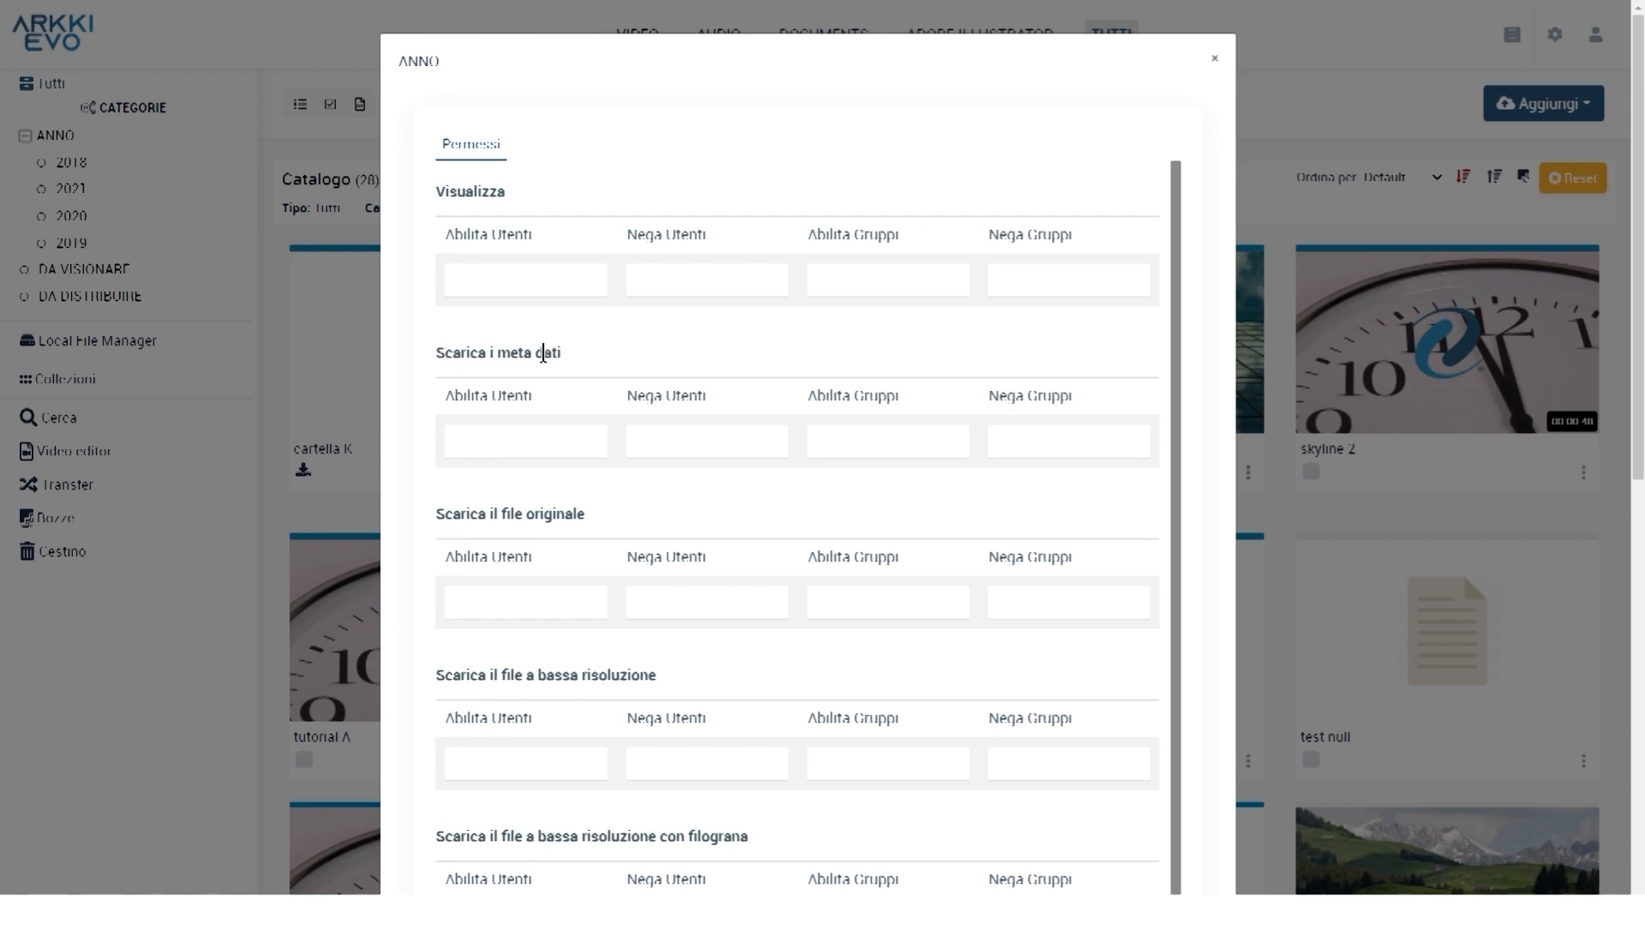
{"action": "scroll", "coordinate": [566, 420], "scroll_direction": "down", "scroll_amount": 1}
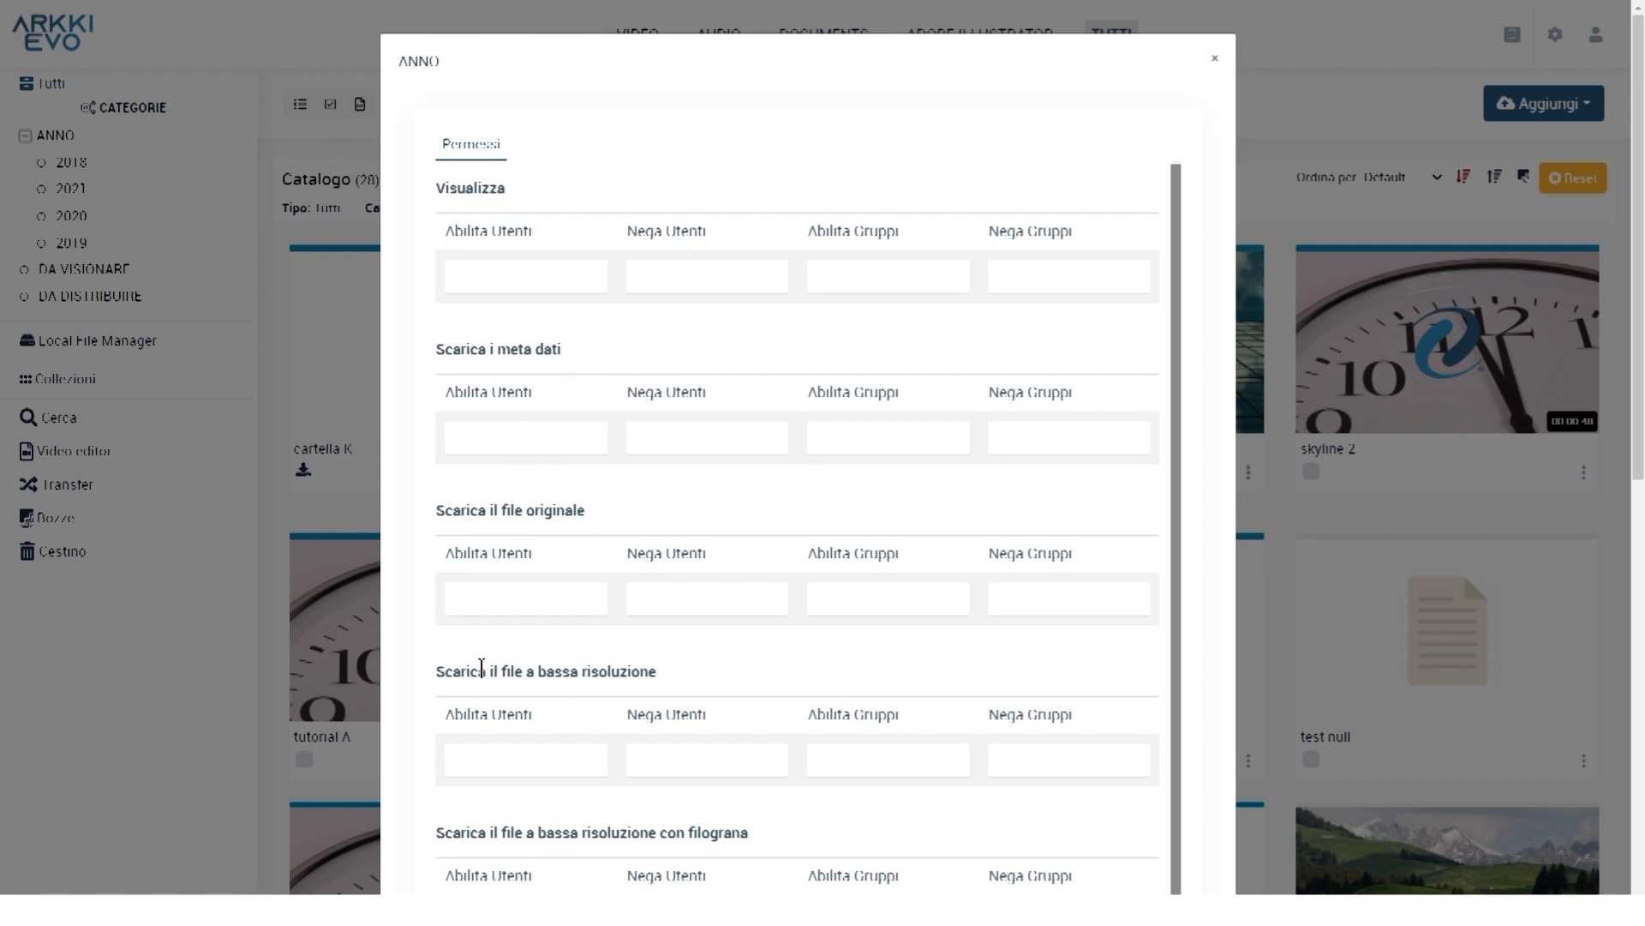
{"action": "scroll", "coordinate": [657, 656], "scroll_direction": "down", "scroll_amount": 4}
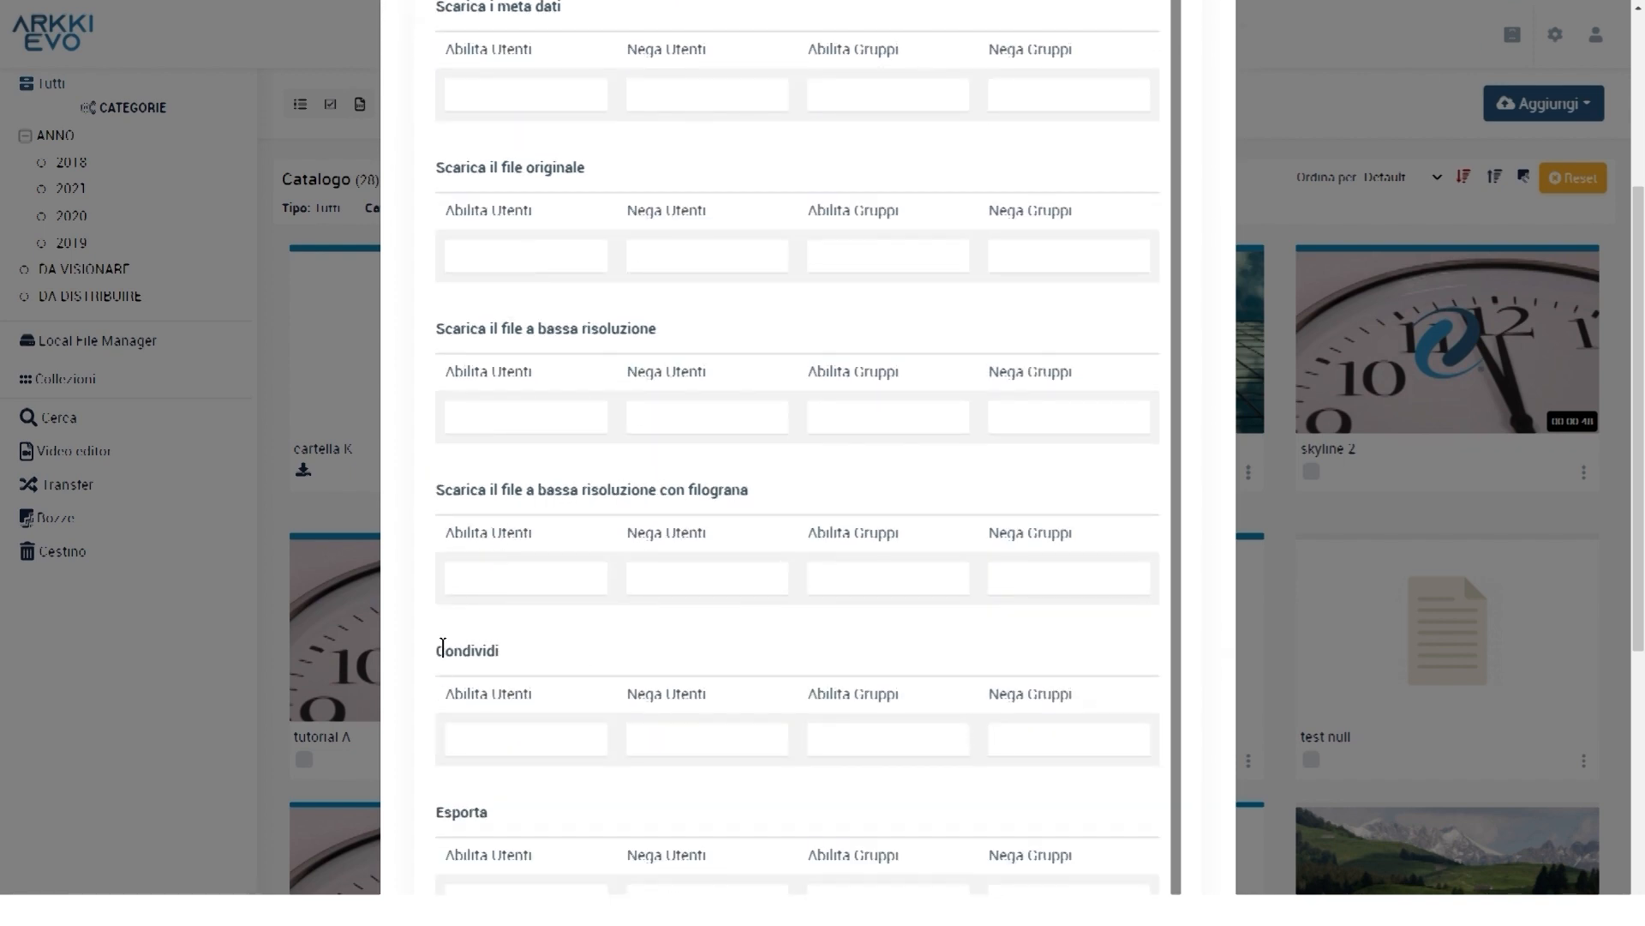
{"action": "scroll", "coordinate": [446, 646], "scroll_direction": "down", "scroll_amount": 2}
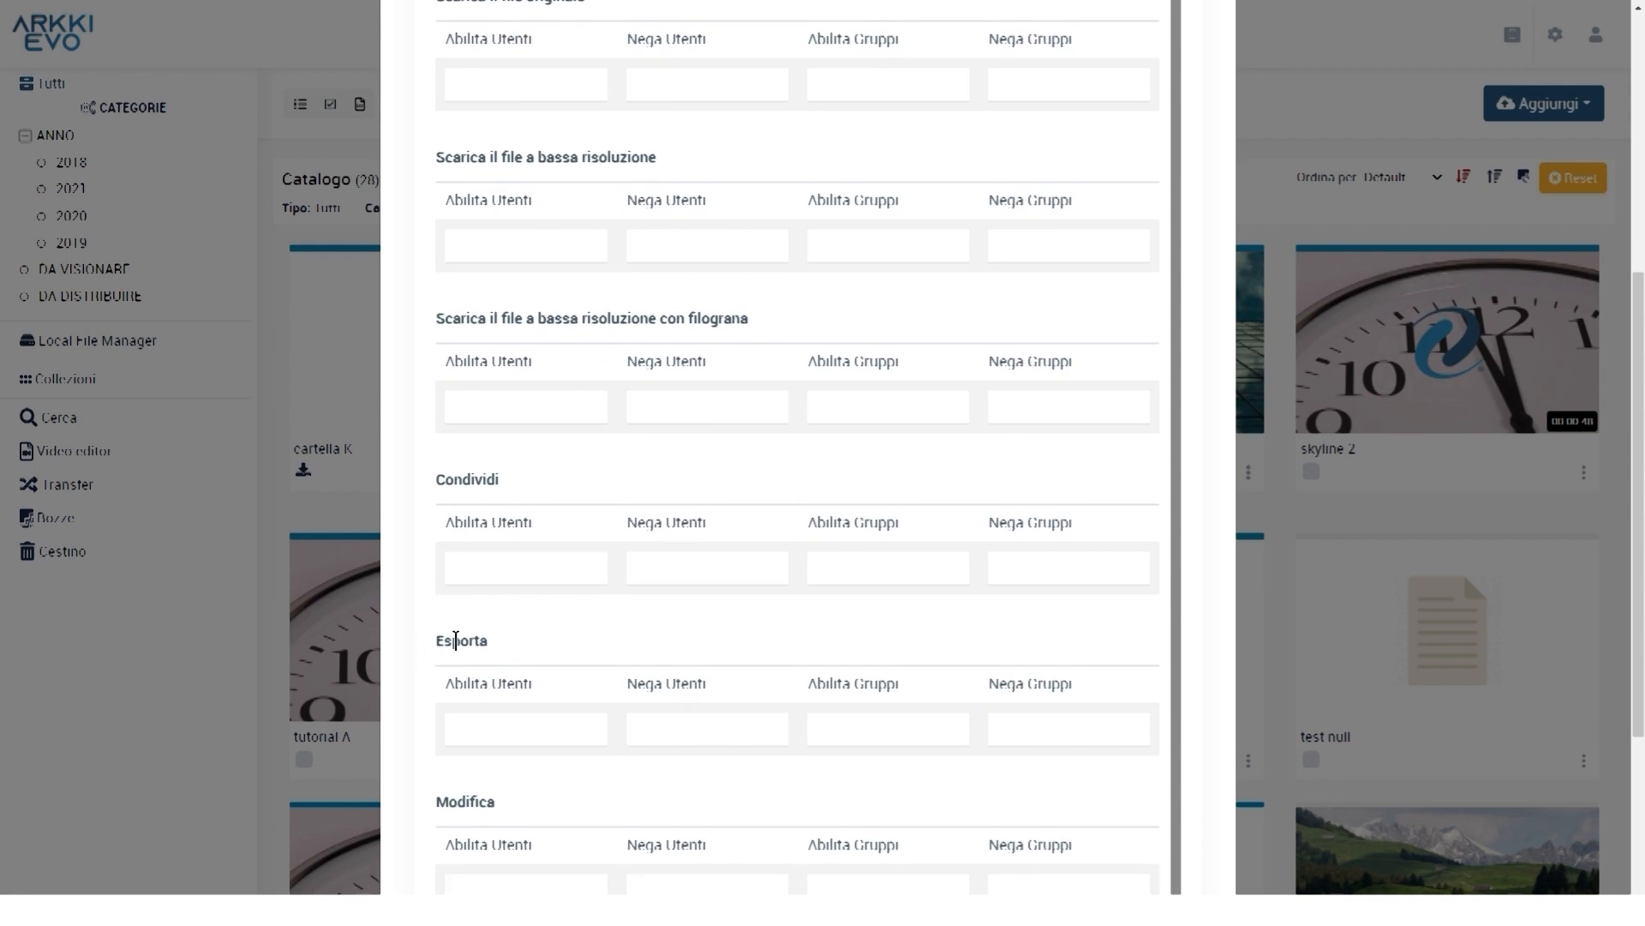
{"action": "scroll", "coordinate": [452, 642], "scroll_direction": "down", "scroll_amount": 2}
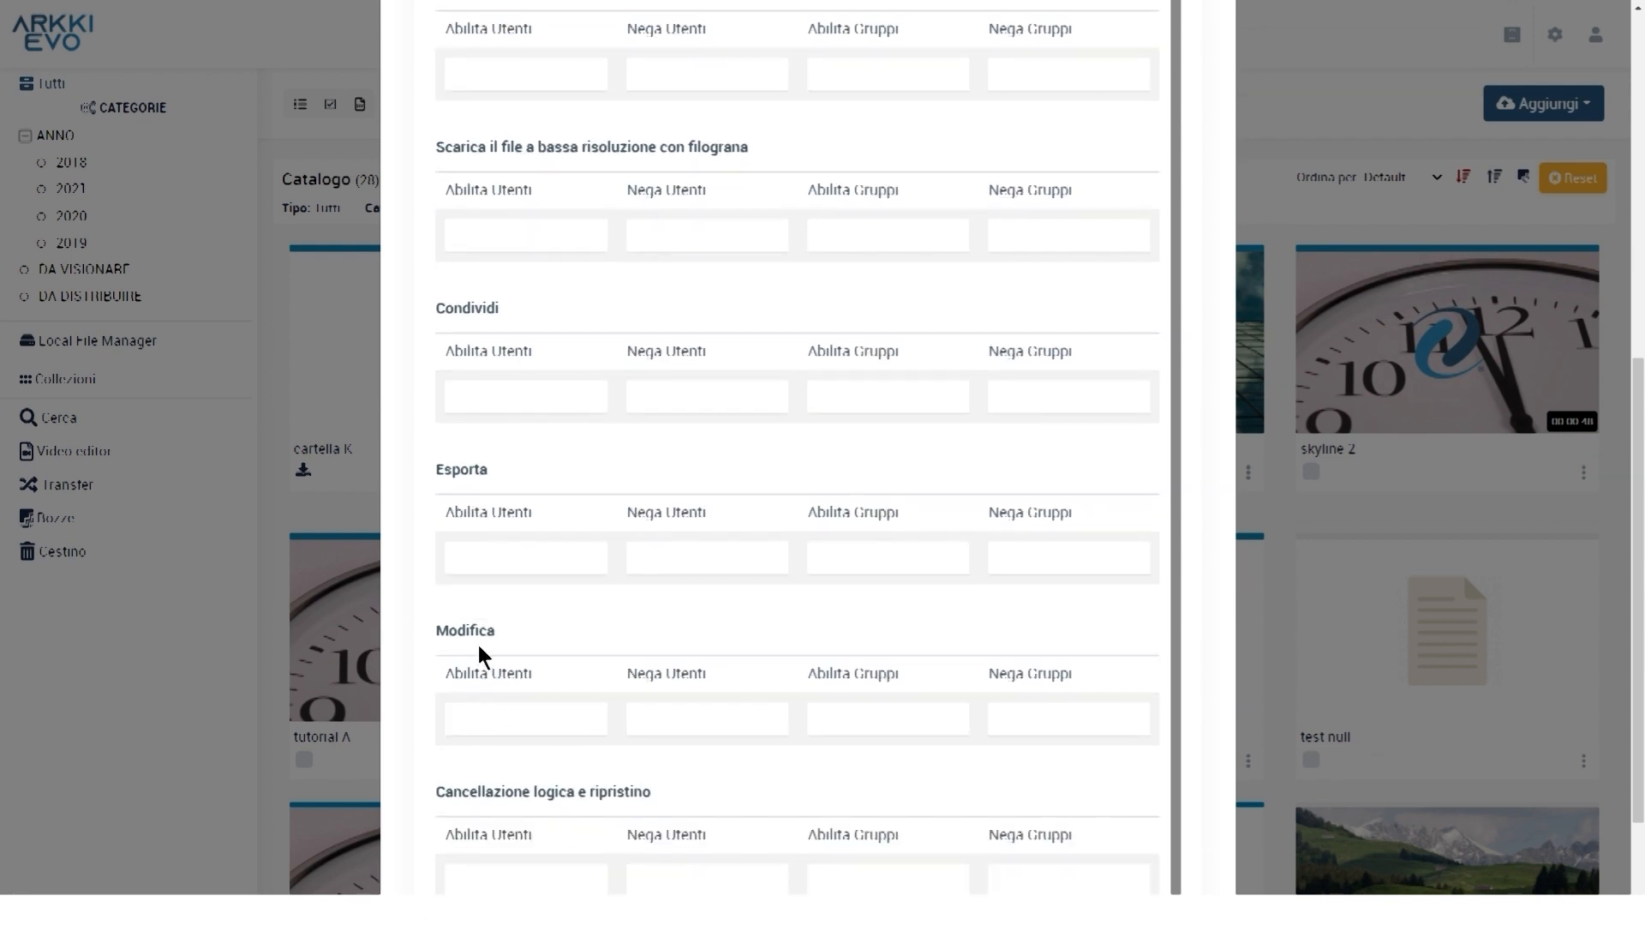
{"action": "scroll", "coordinate": [492, 753], "scroll_direction": "down", "scroll_amount": 1}
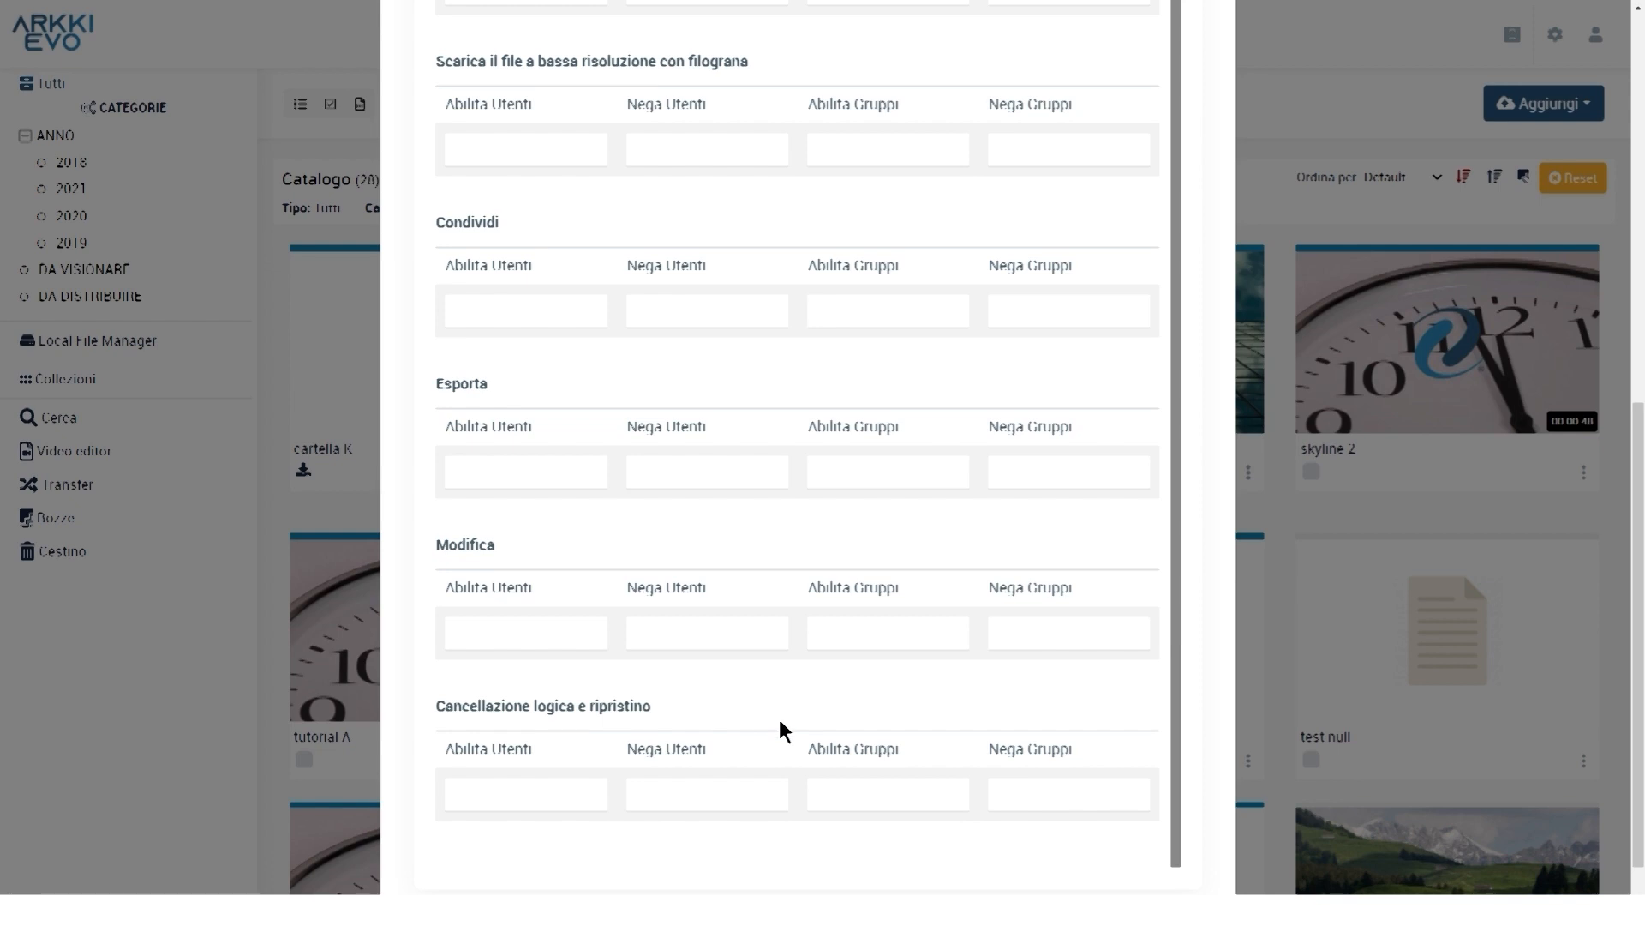
{"action": "scroll", "coordinate": [785, 742], "scroll_direction": "down", "scroll_amount": 1}
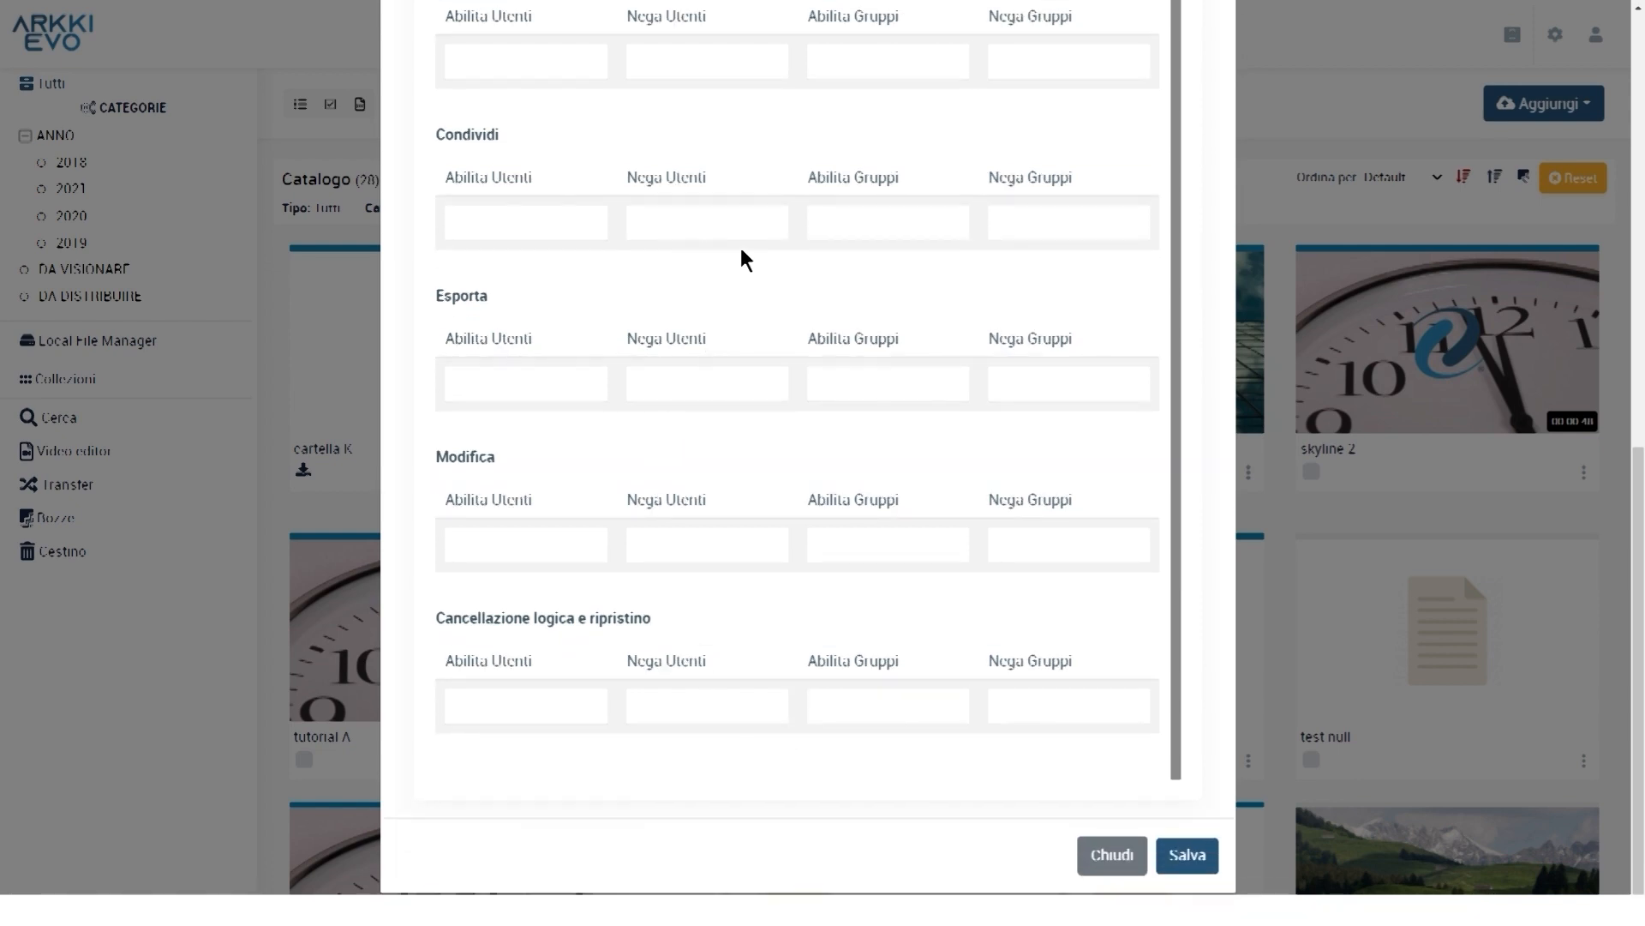
Save the ANNO permissions, filter by 2020, and open tutorial A's export options (MP3 or MP4)
{"action": "left_click", "coordinate": [1176, 863]}
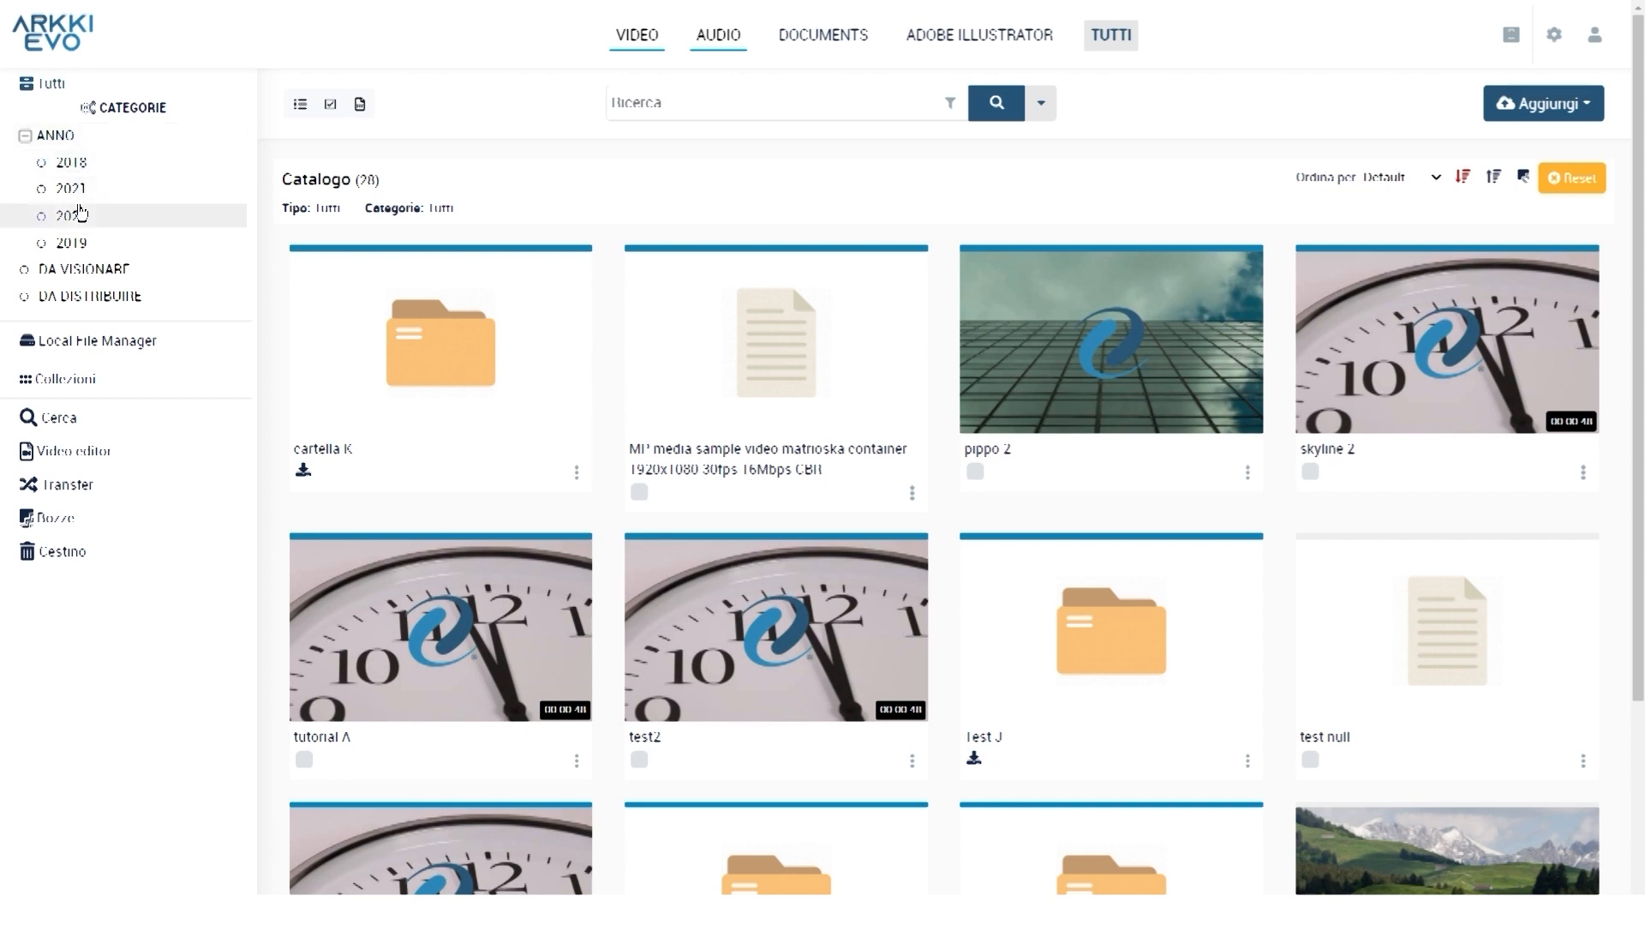
{"action": "left_click", "coordinate": [77, 215]}
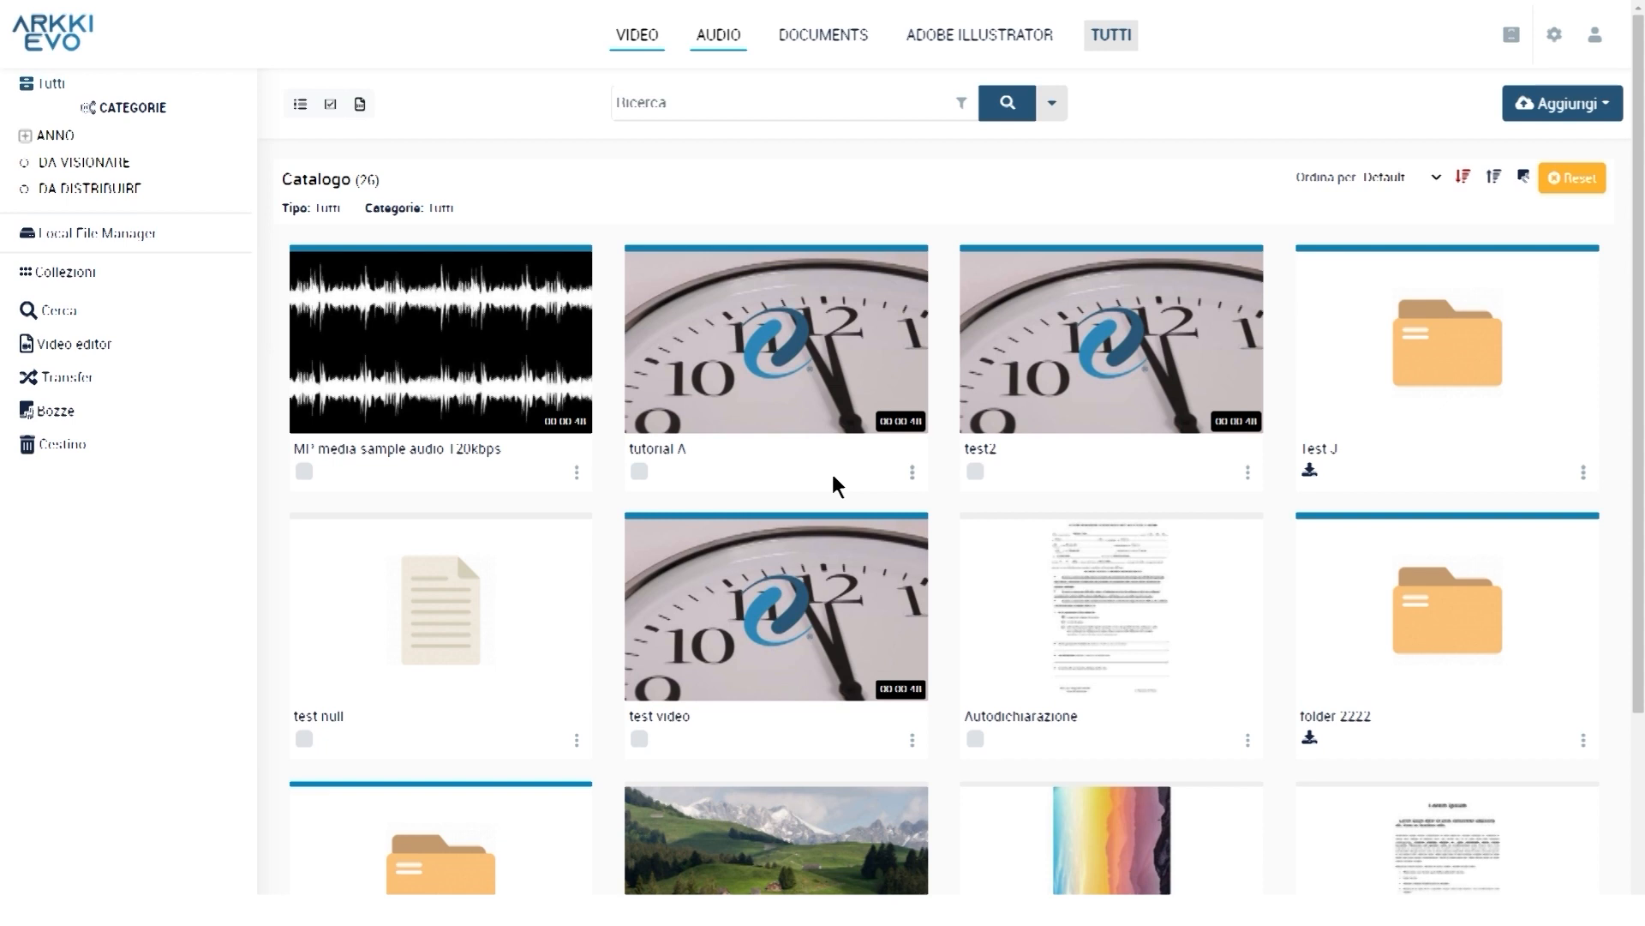
{"action": "left_click", "coordinate": [833, 477]}
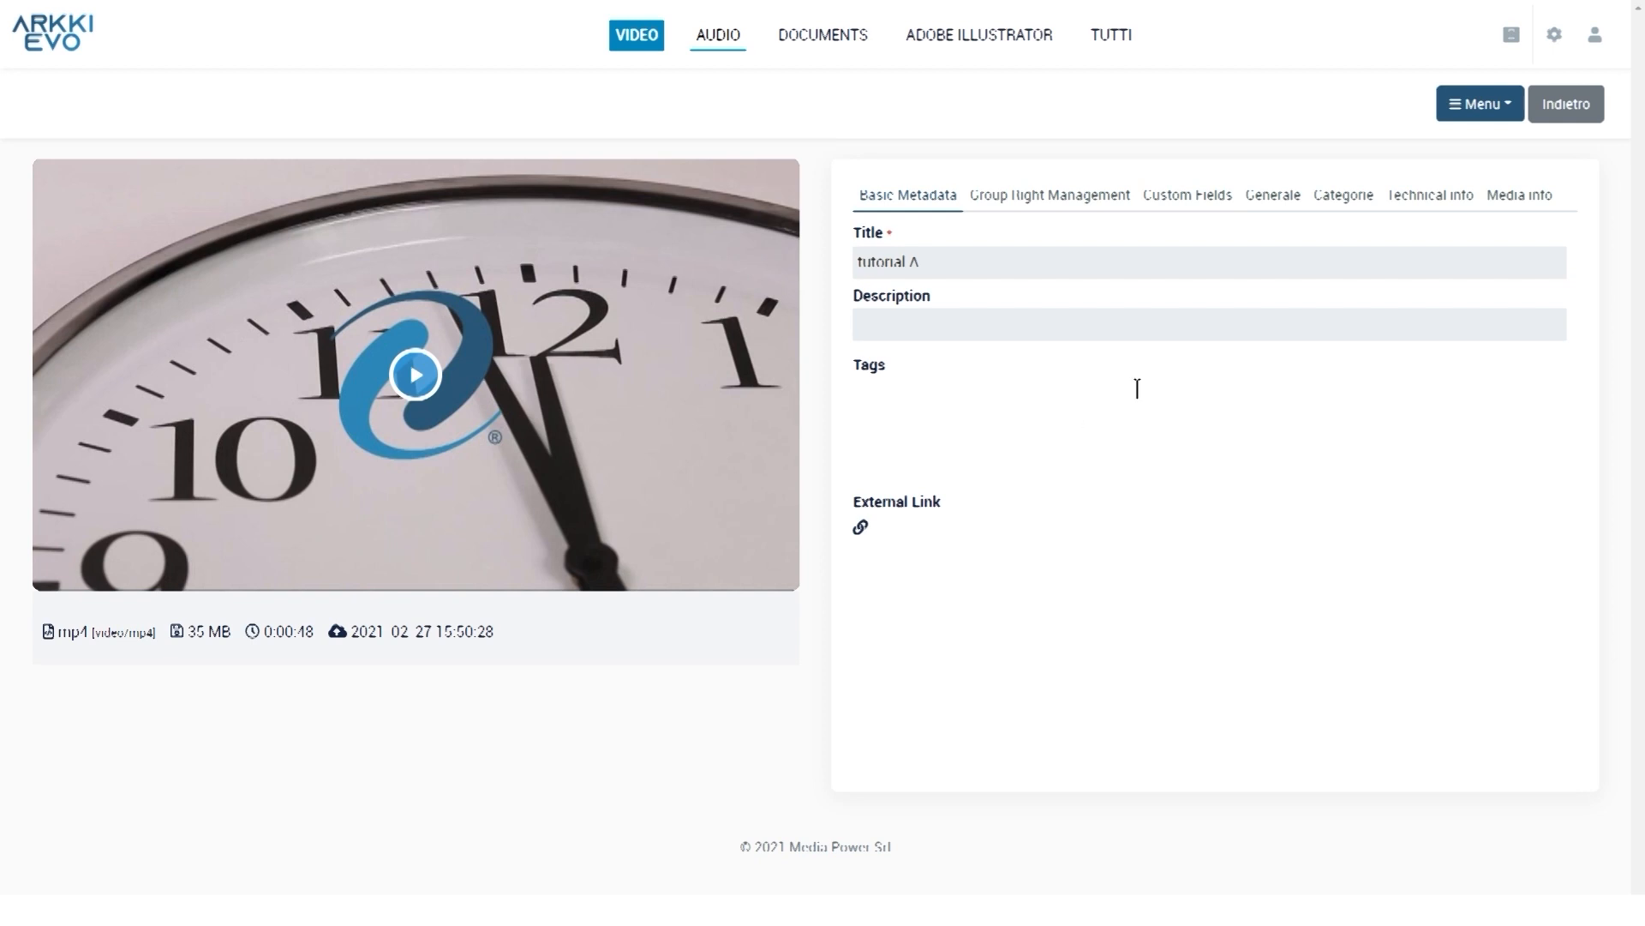
{"action": "left_click", "coordinate": [1492, 110]}
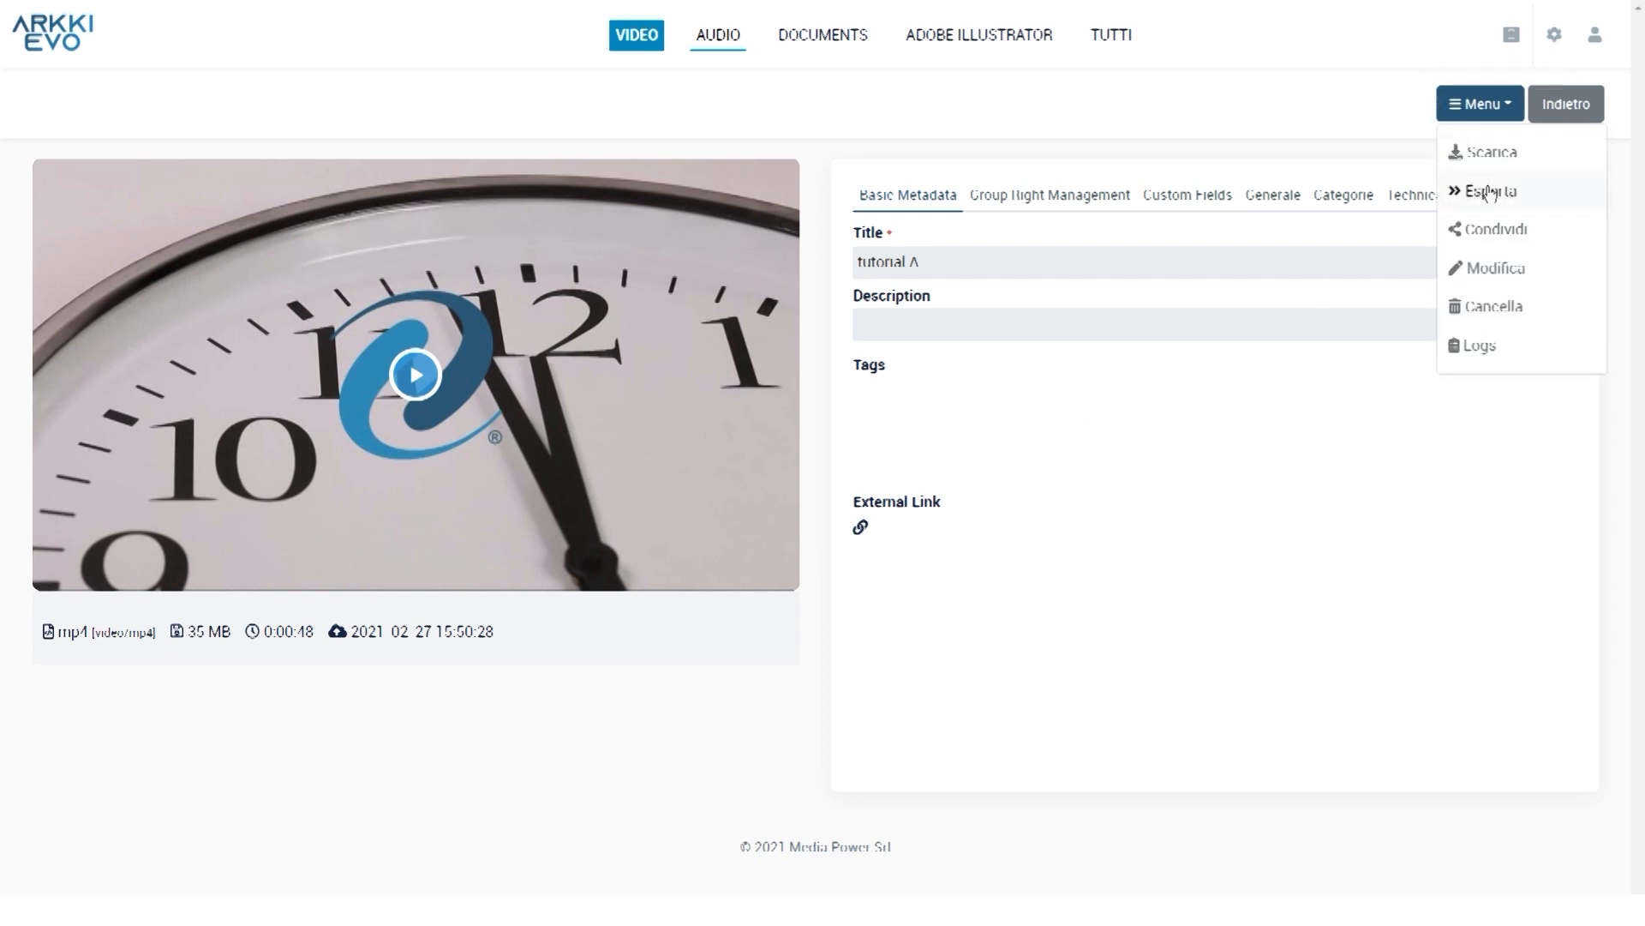
{"action": "left_click", "coordinate": [1513, 192]}
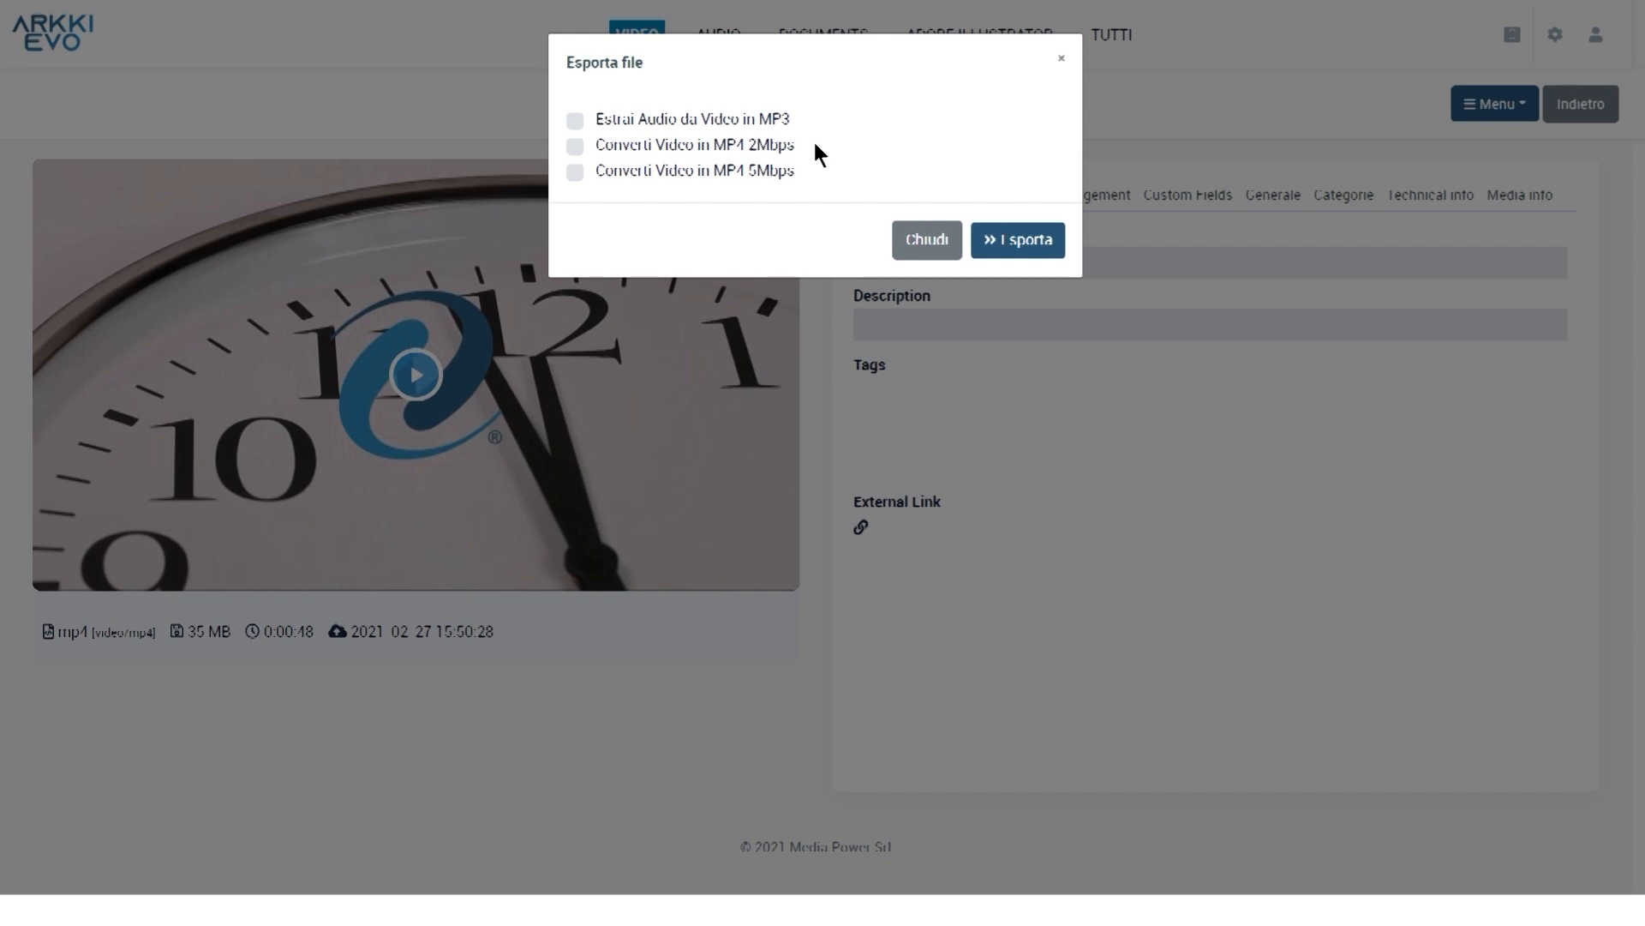
Export the clock video with the 'Converti Video in MP4 2Mbps' conversion
{"action": "left_click", "coordinate": [576, 148]}
{"action": "left_click", "coordinate": [1028, 245]}
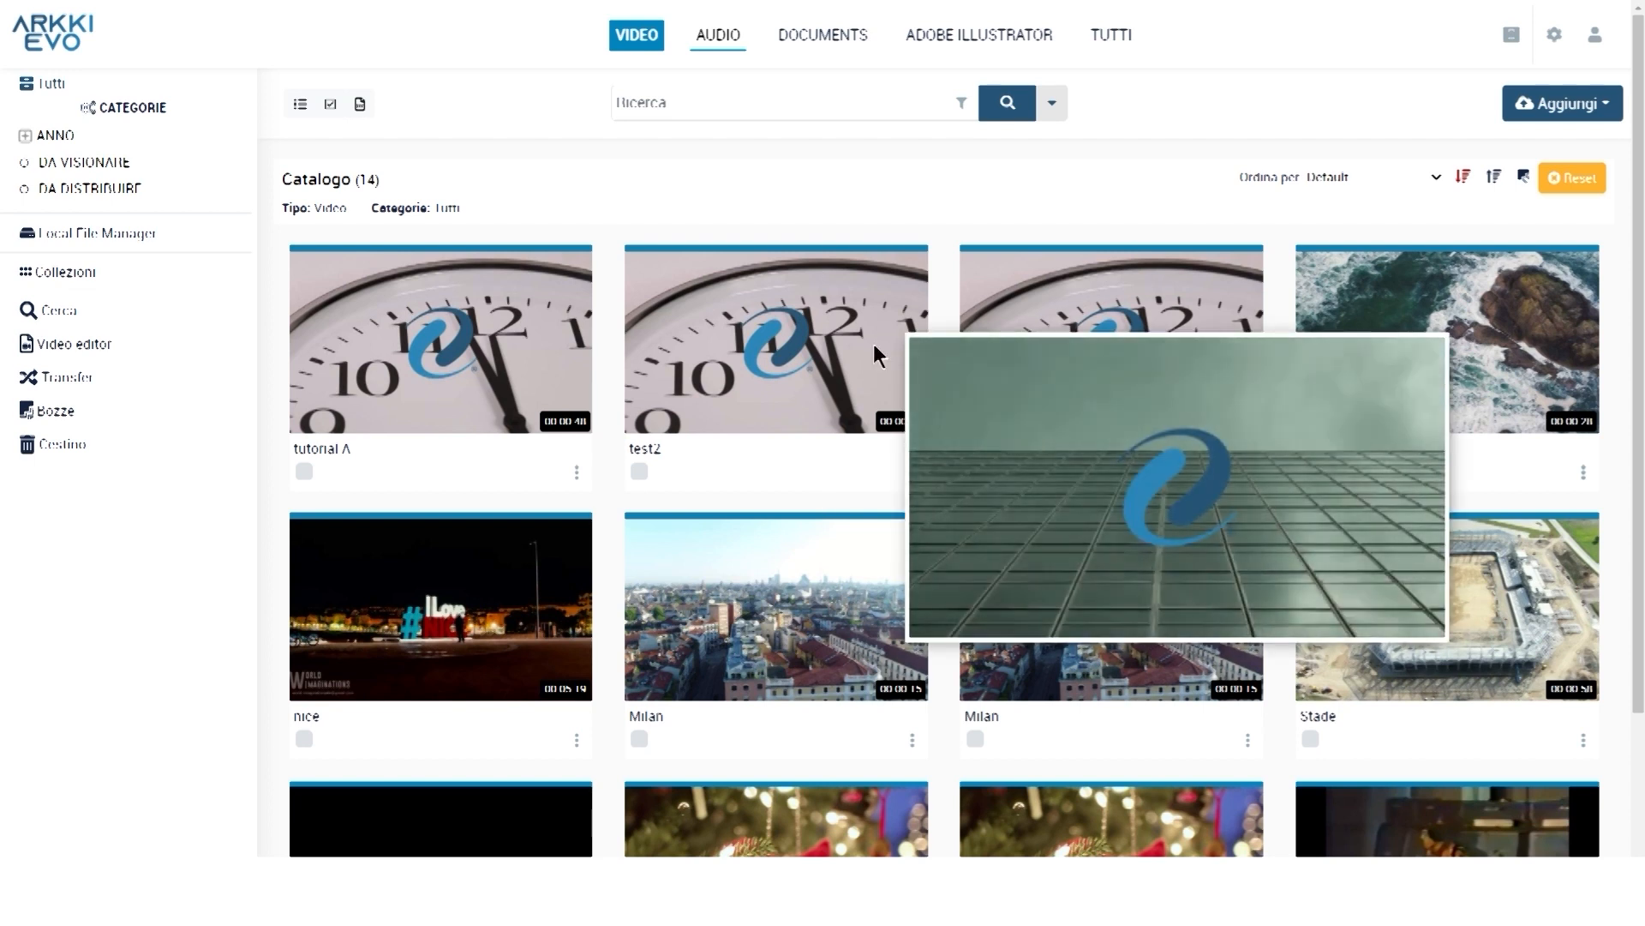
Download test2's JSON metadata together with its low-resolution file package
{"action": "left_click", "coordinate": [873, 342]}
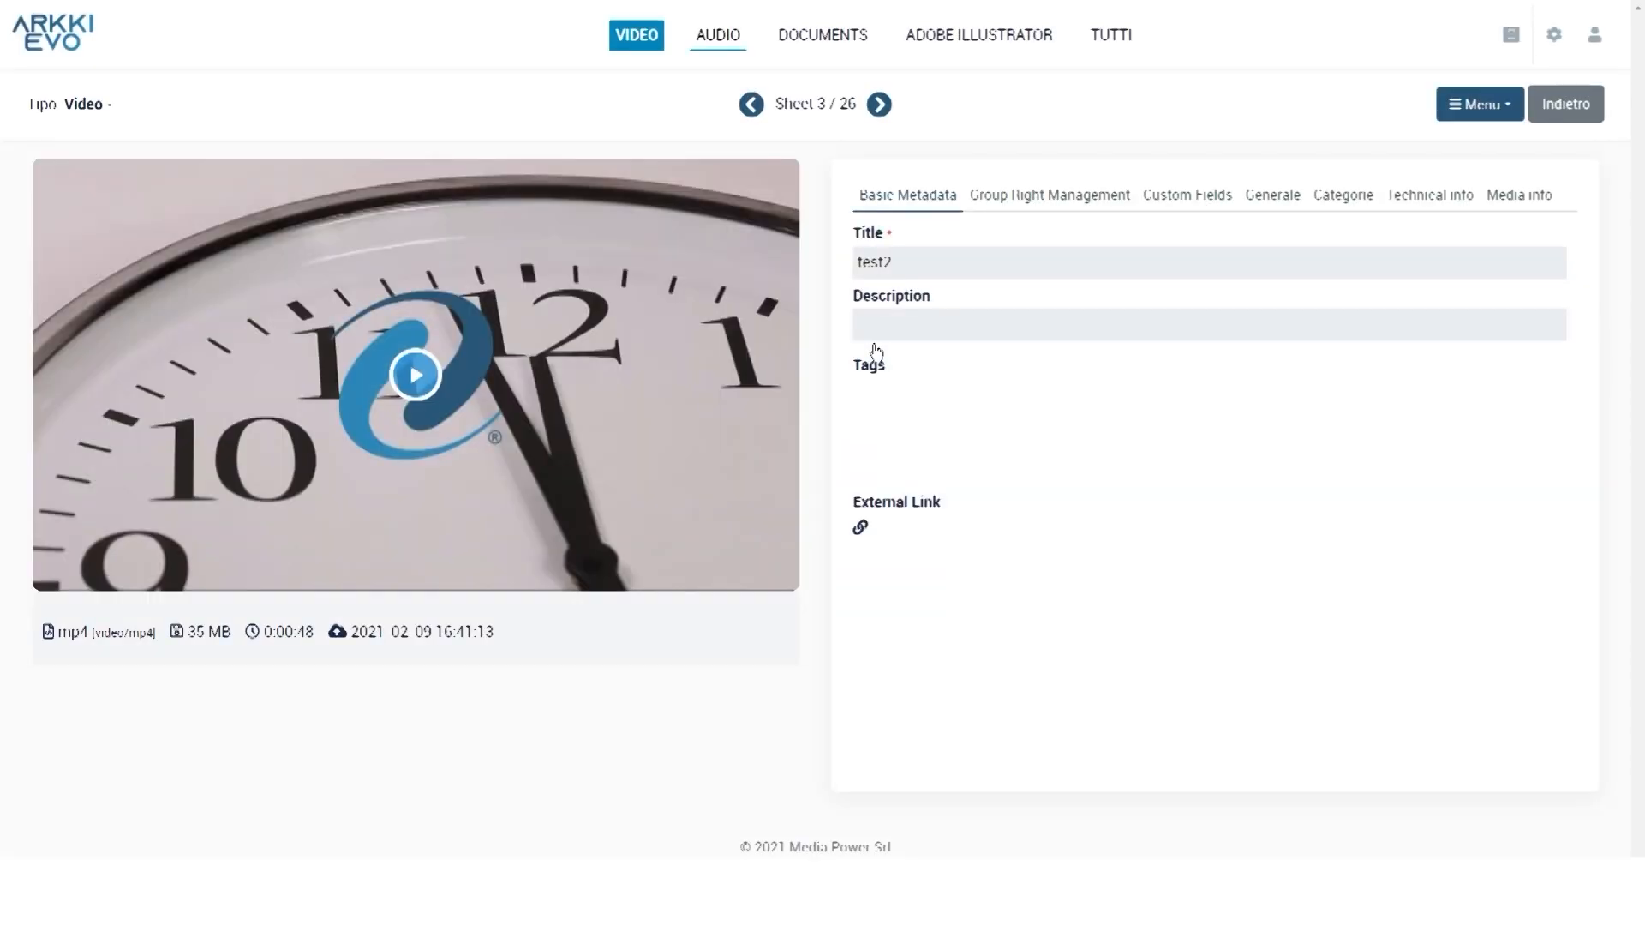
{"action": "left_click", "coordinate": [1480, 104]}
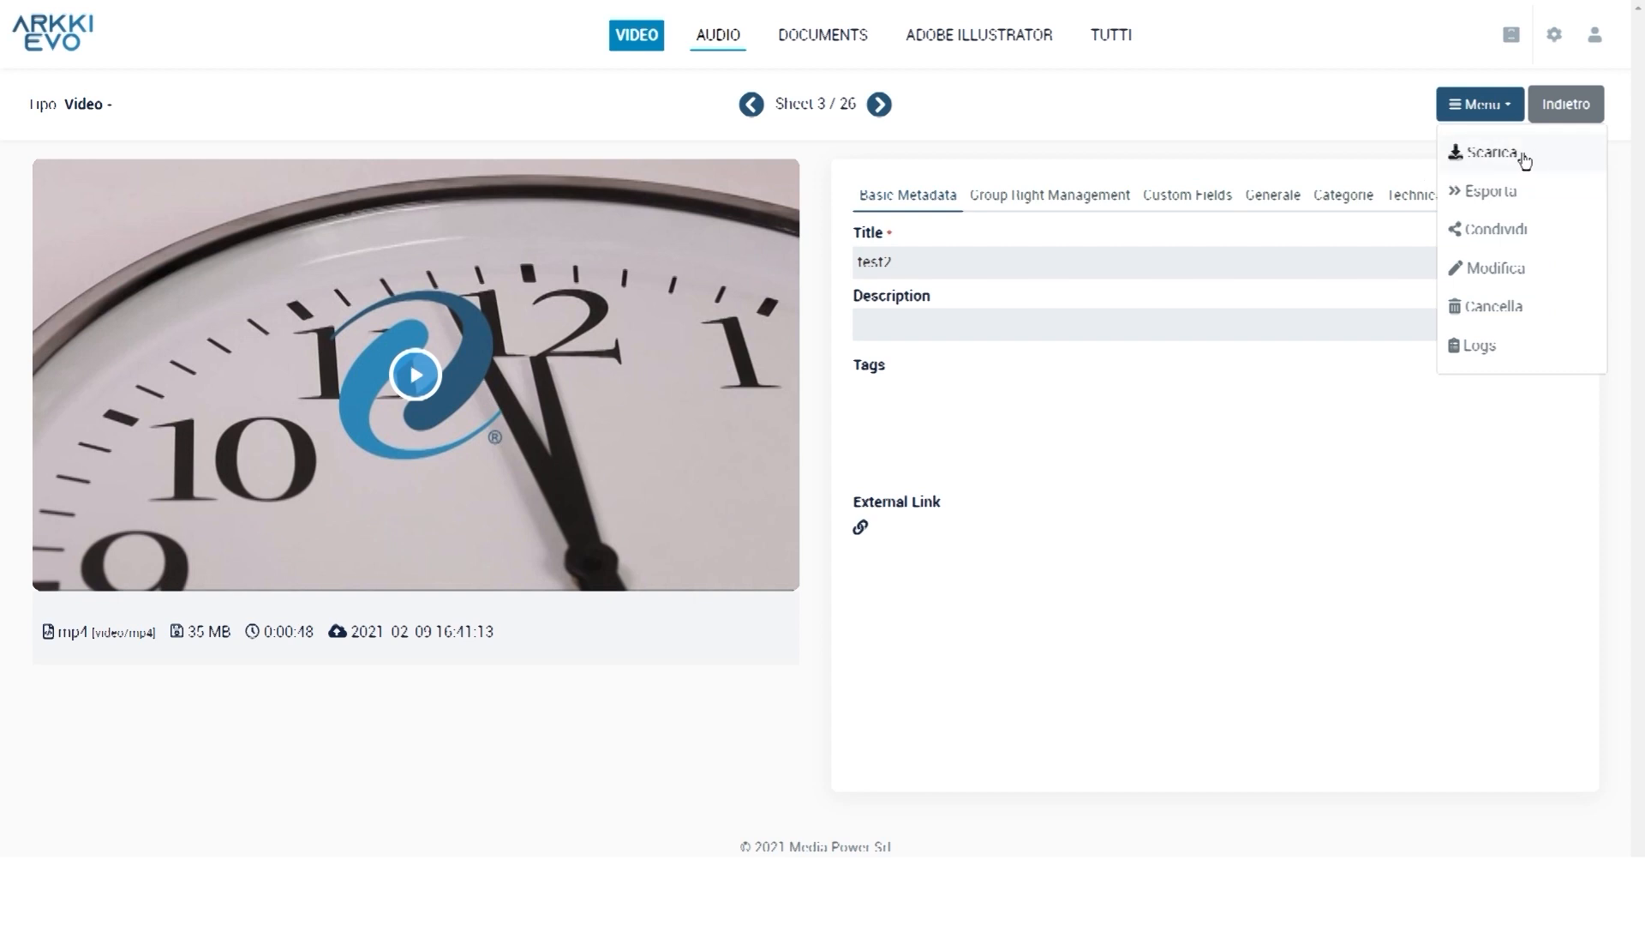
{"action": "left_click", "coordinate": [1476, 156]}
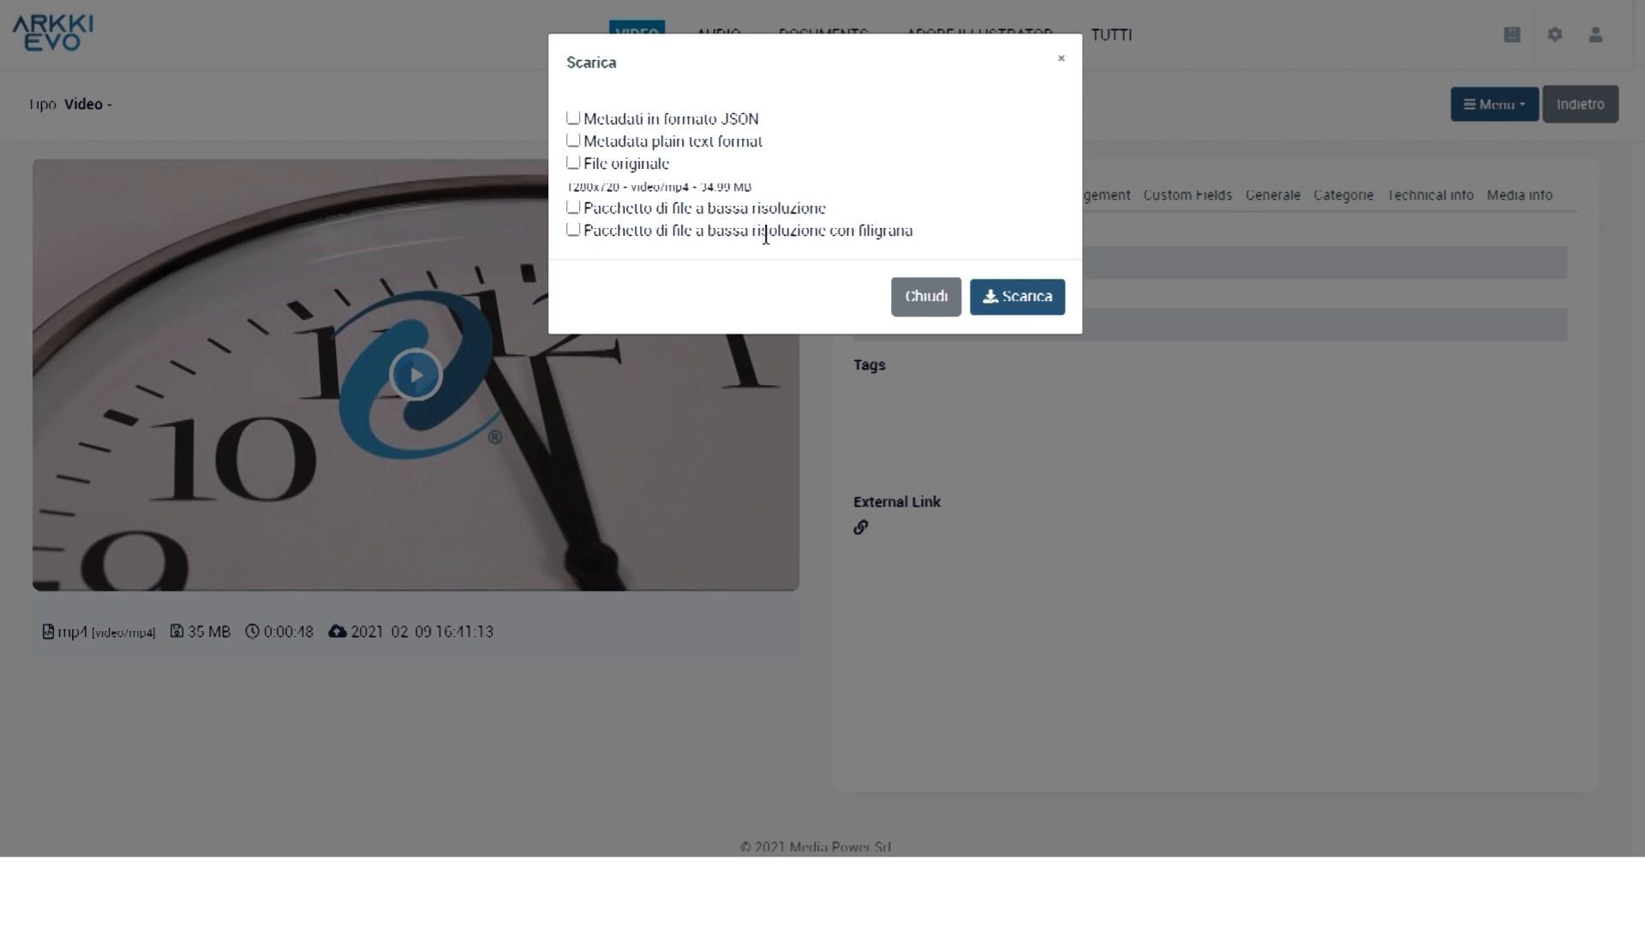
{"action": "left_click", "coordinate": [573, 207]}
{"action": "left_click", "coordinate": [1018, 297]}
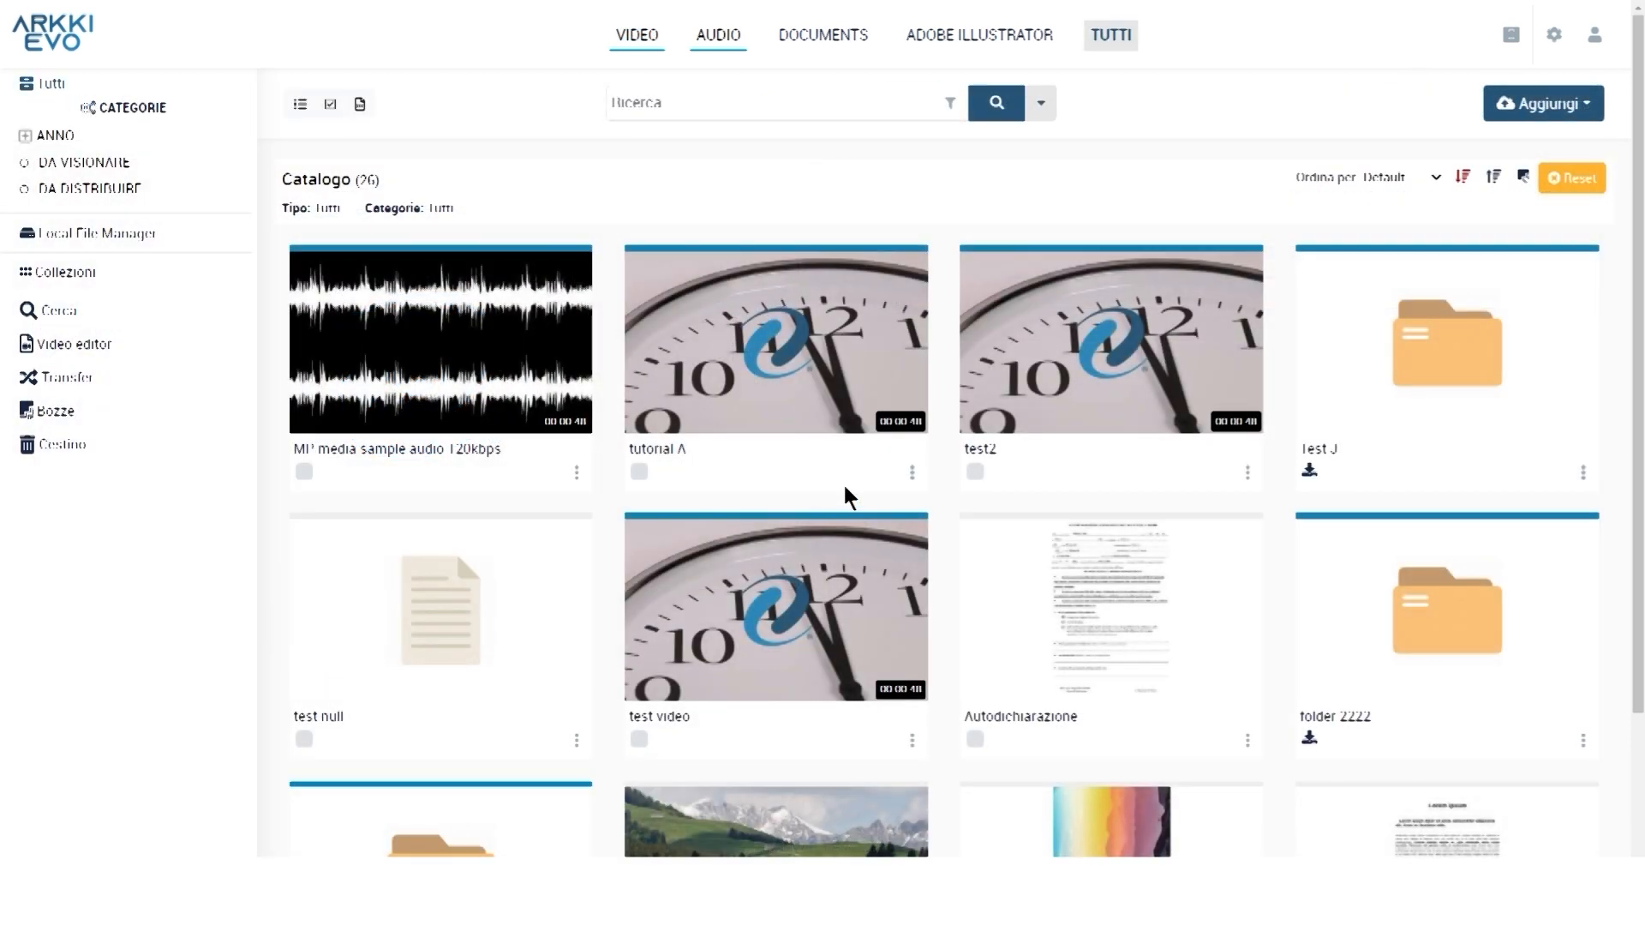
Download the large-size version of the 'rotate image' picture
{"action": "scroll", "coordinate": [841, 480], "scroll_direction": "down", "scroll_amount": 3}
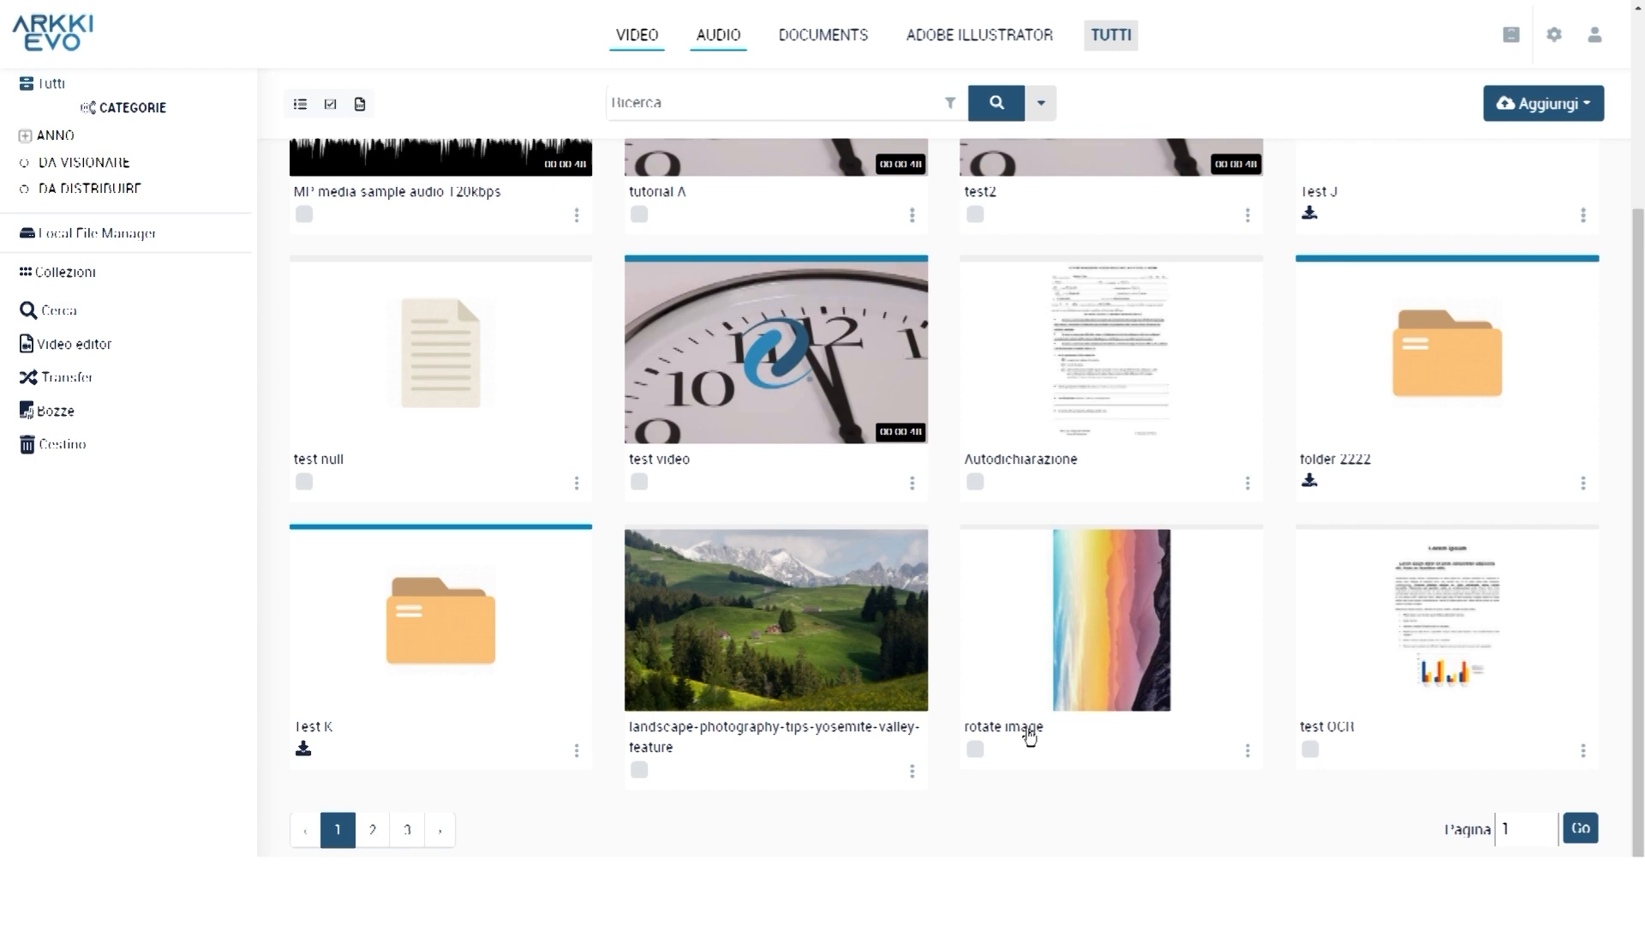
{"action": "left_click", "coordinate": [1029, 736]}
{"action": "left_click", "coordinate": [1506, 116]}
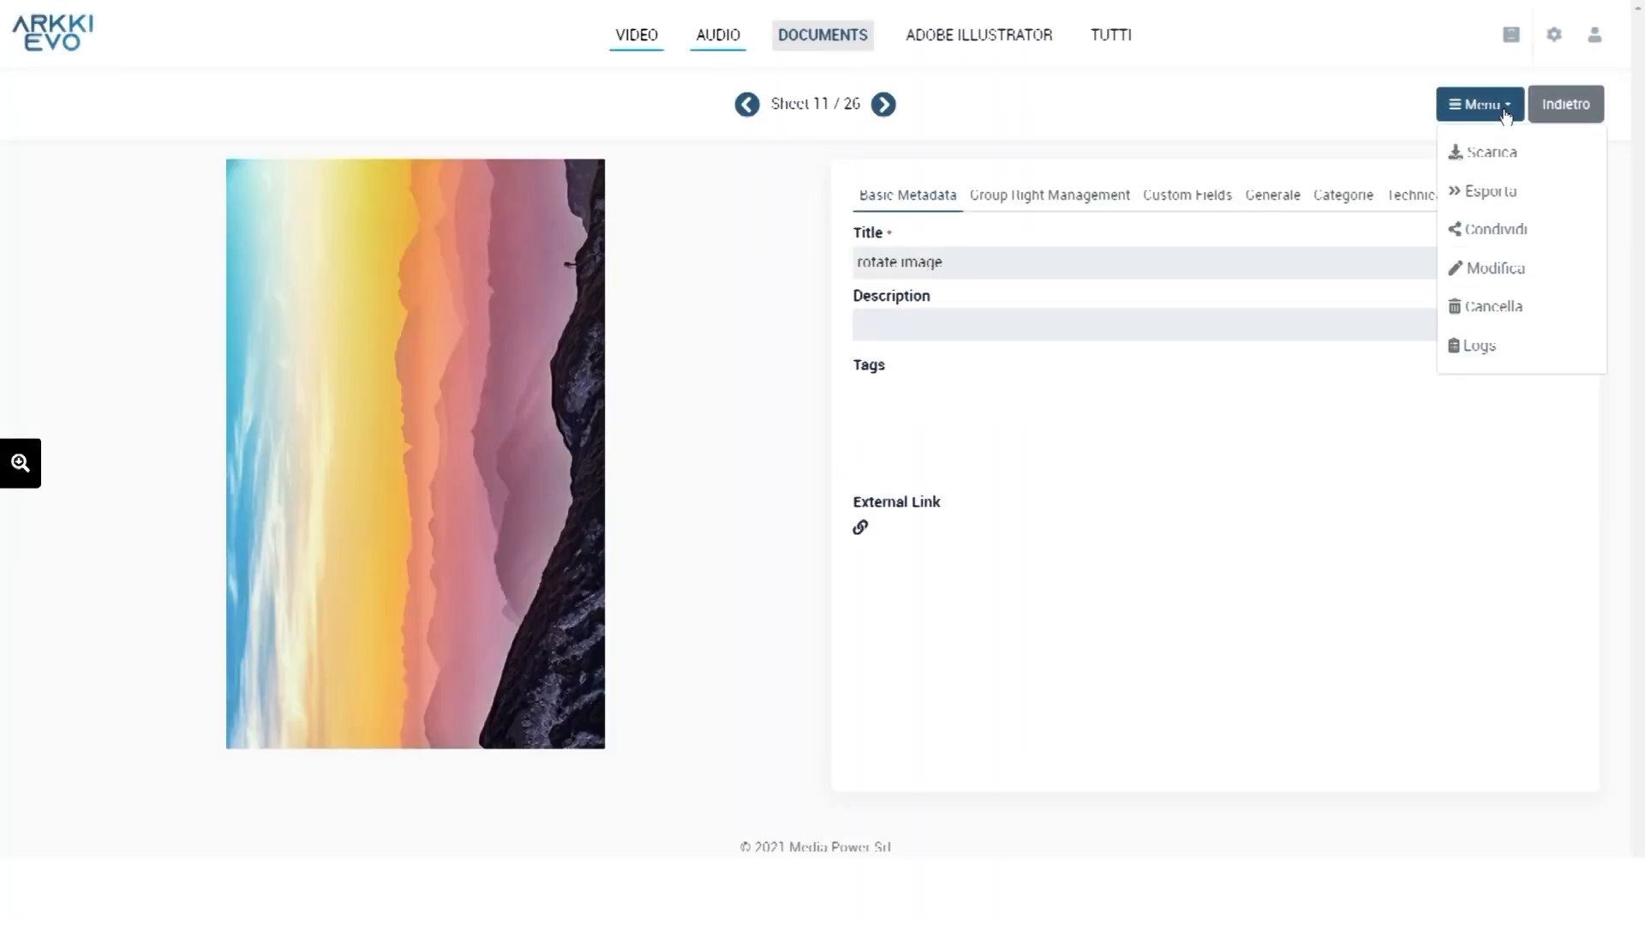
{"action": "left_click", "coordinate": [1491, 151]}
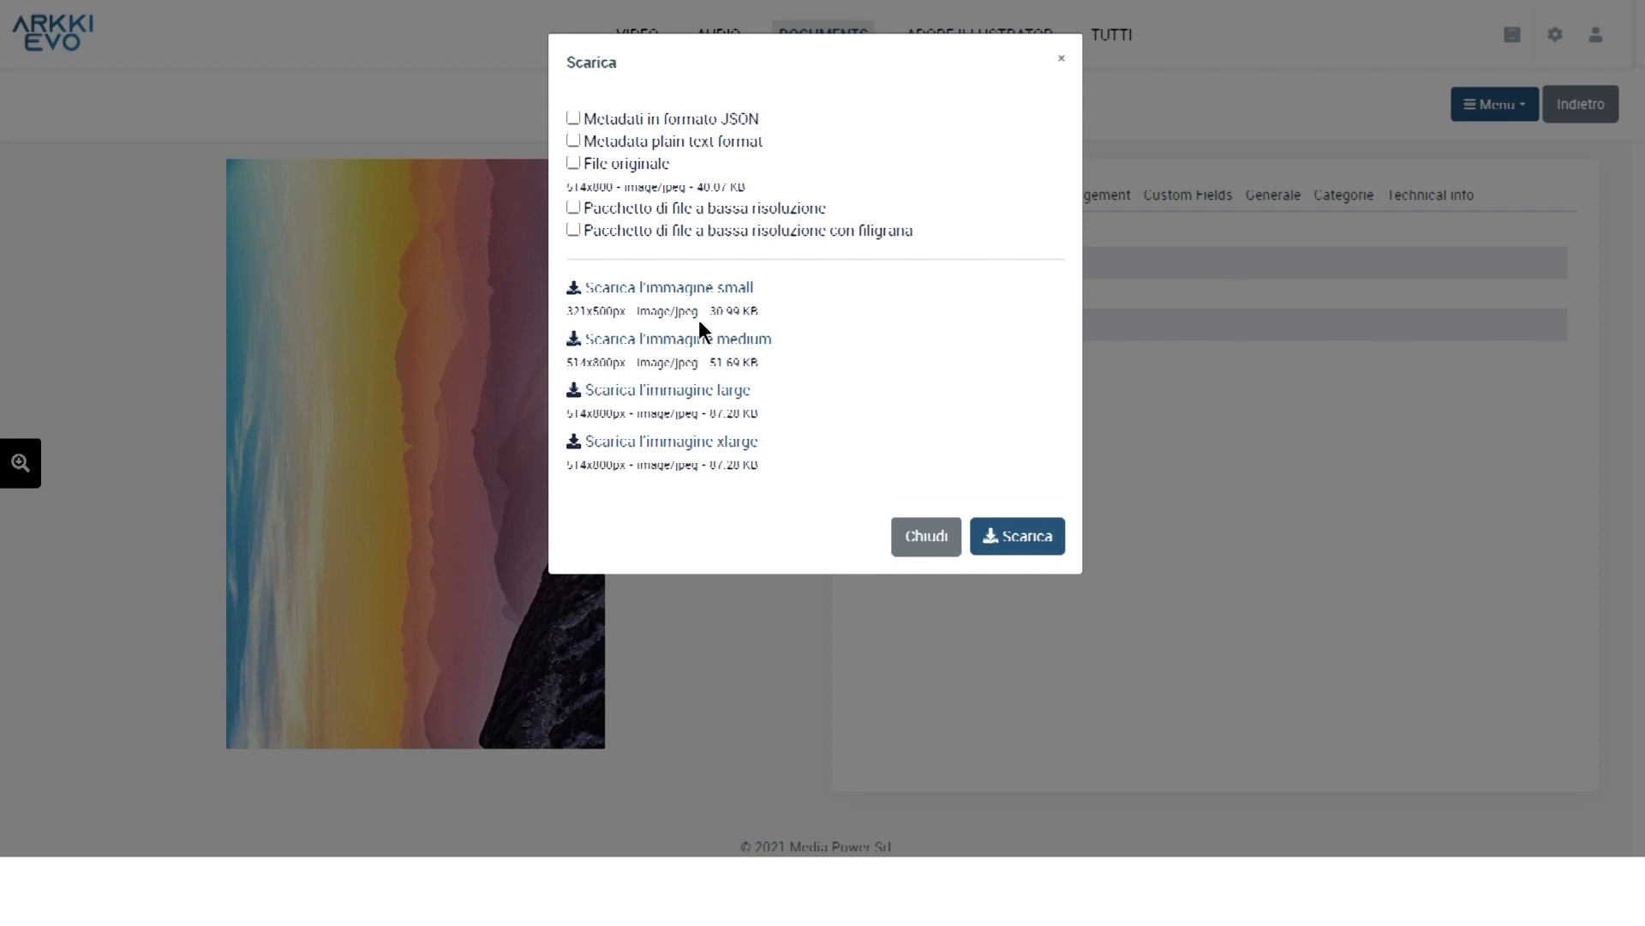
{"action": "left_click", "coordinate": [734, 390]}
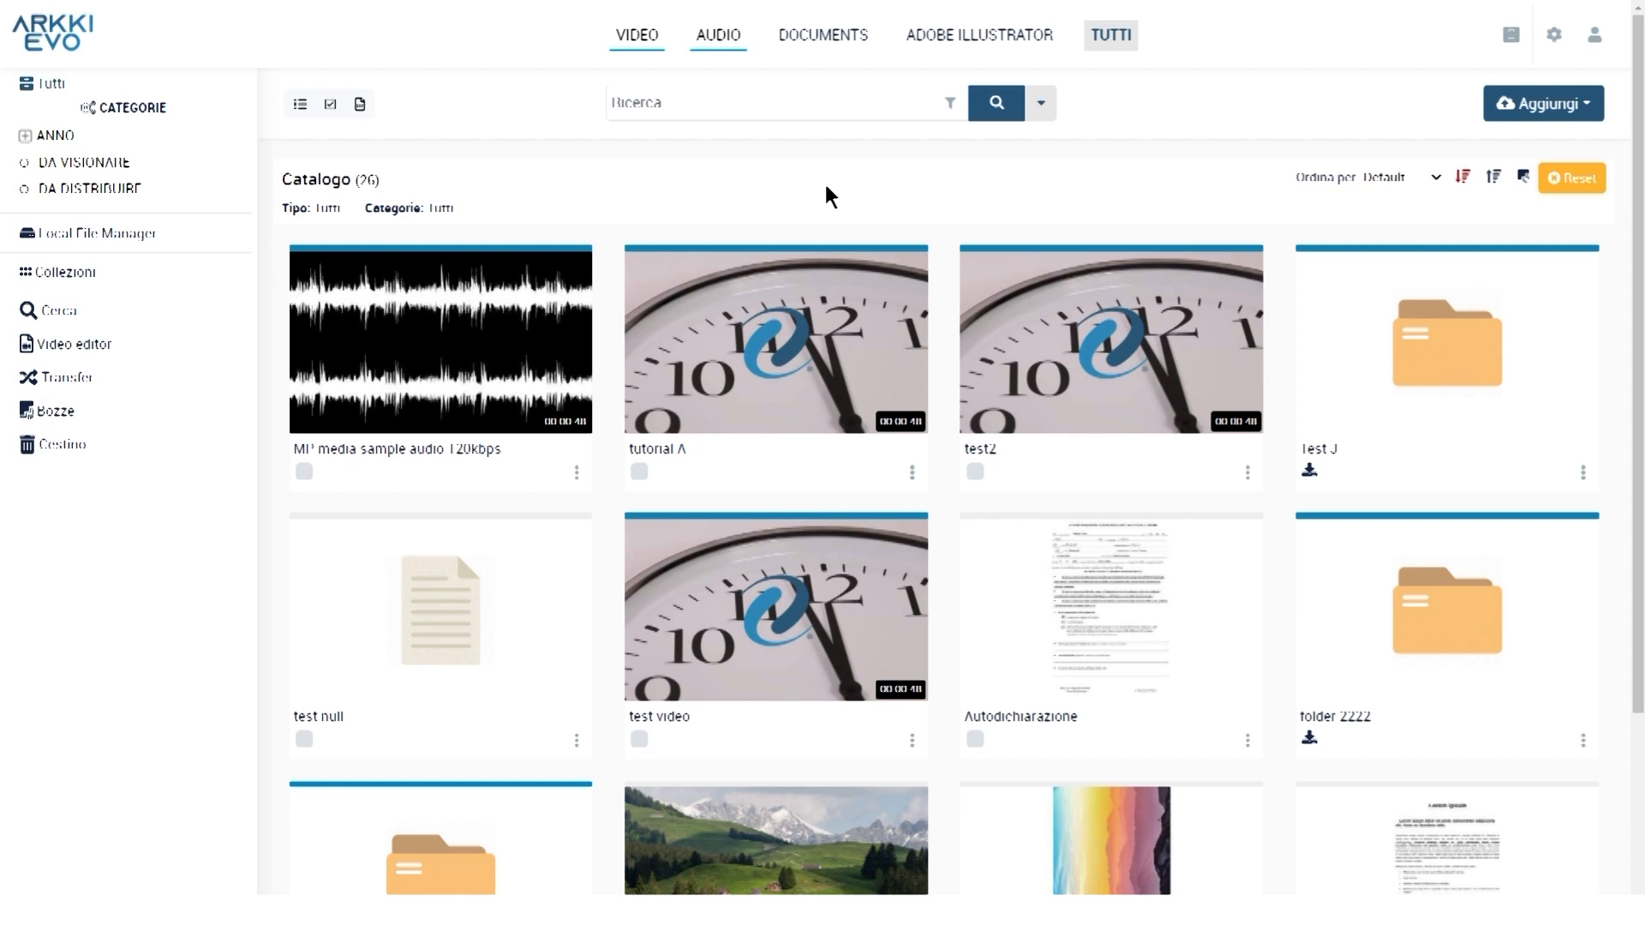
Open test2's sharing options and switch on 'Genera link pubblico'
{"action": "mouse_move", "coordinate": [1131, 360]}
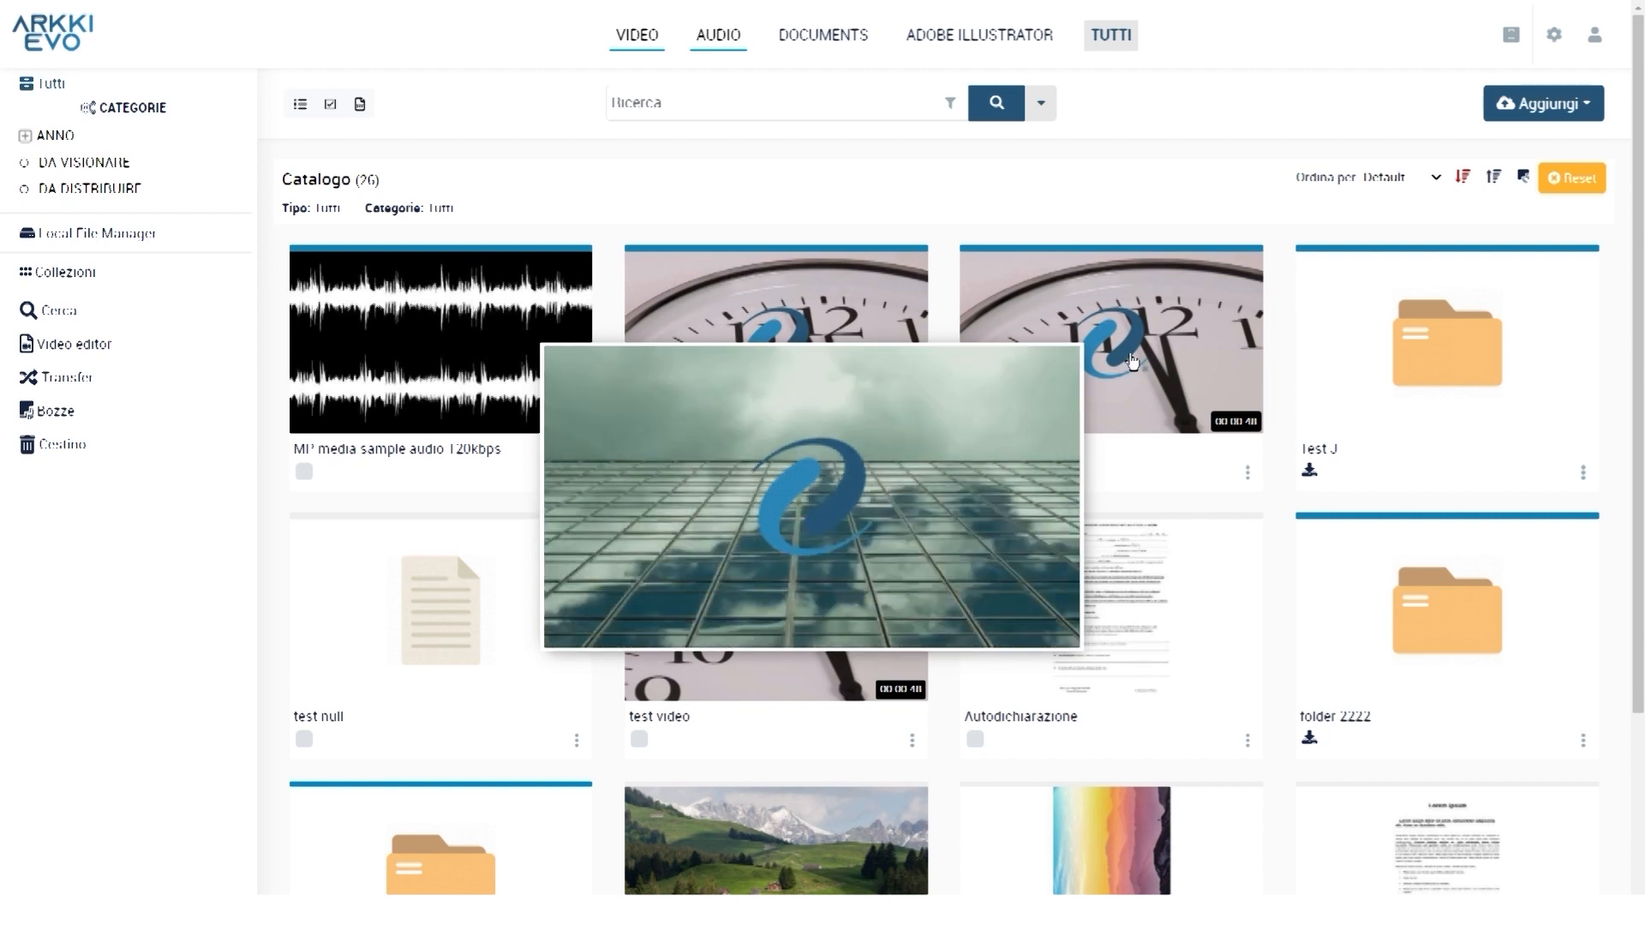
{"action": "left_click", "coordinate": [1133, 360]}
{"action": "key", "text": "ctrl"}
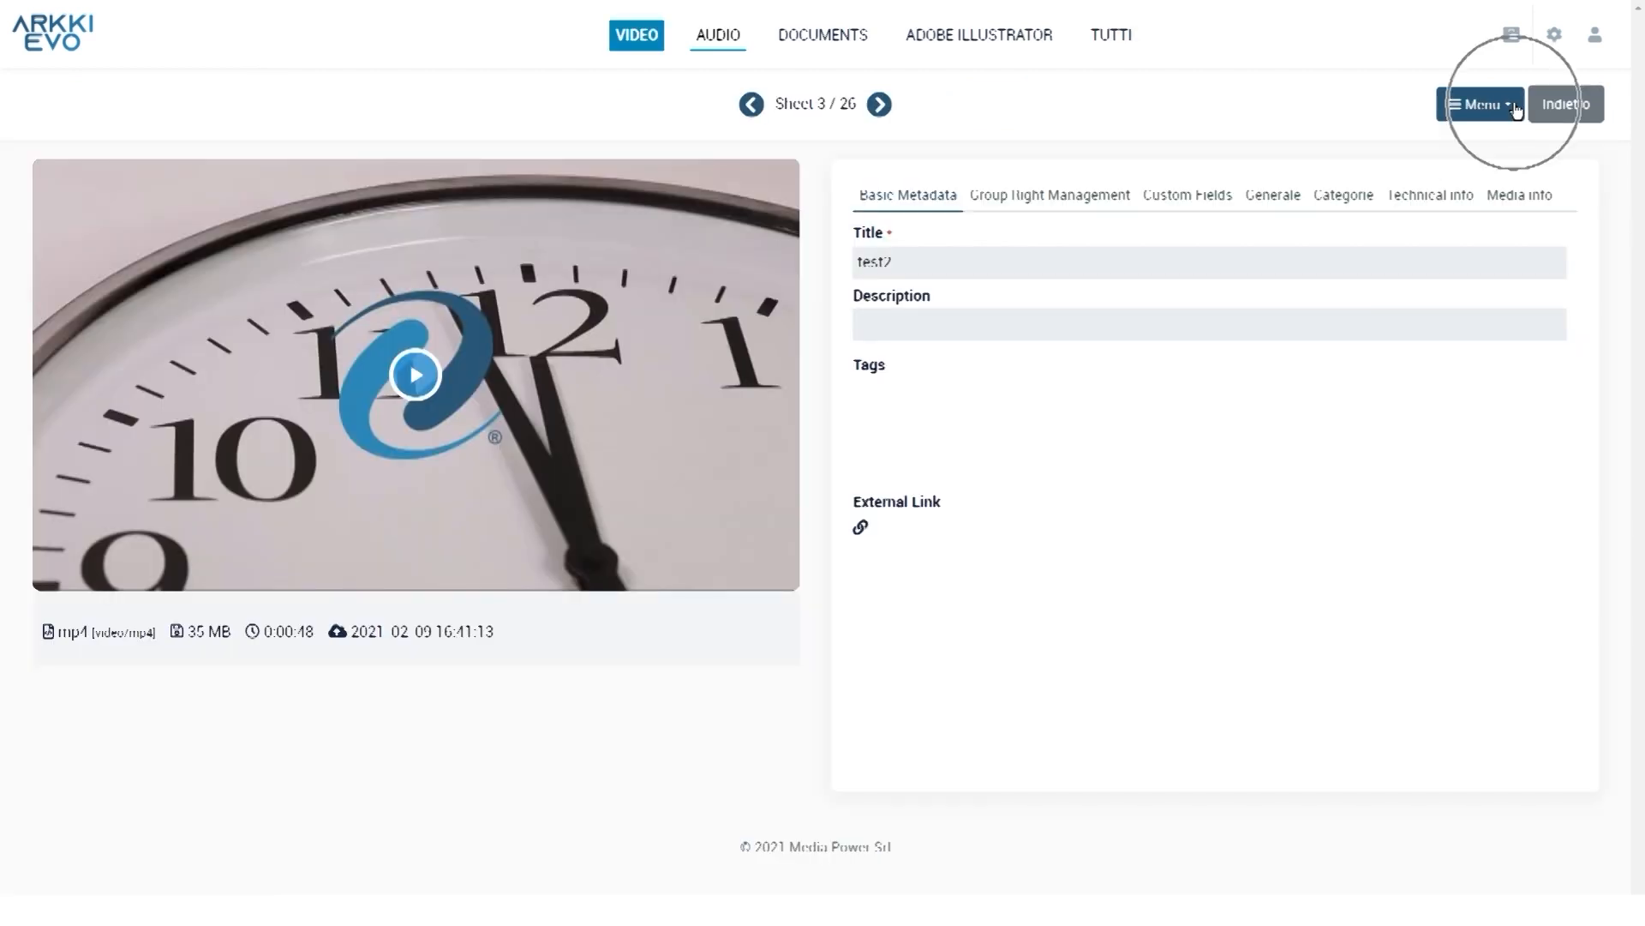
{"action": "key", "text": "ctrl"}
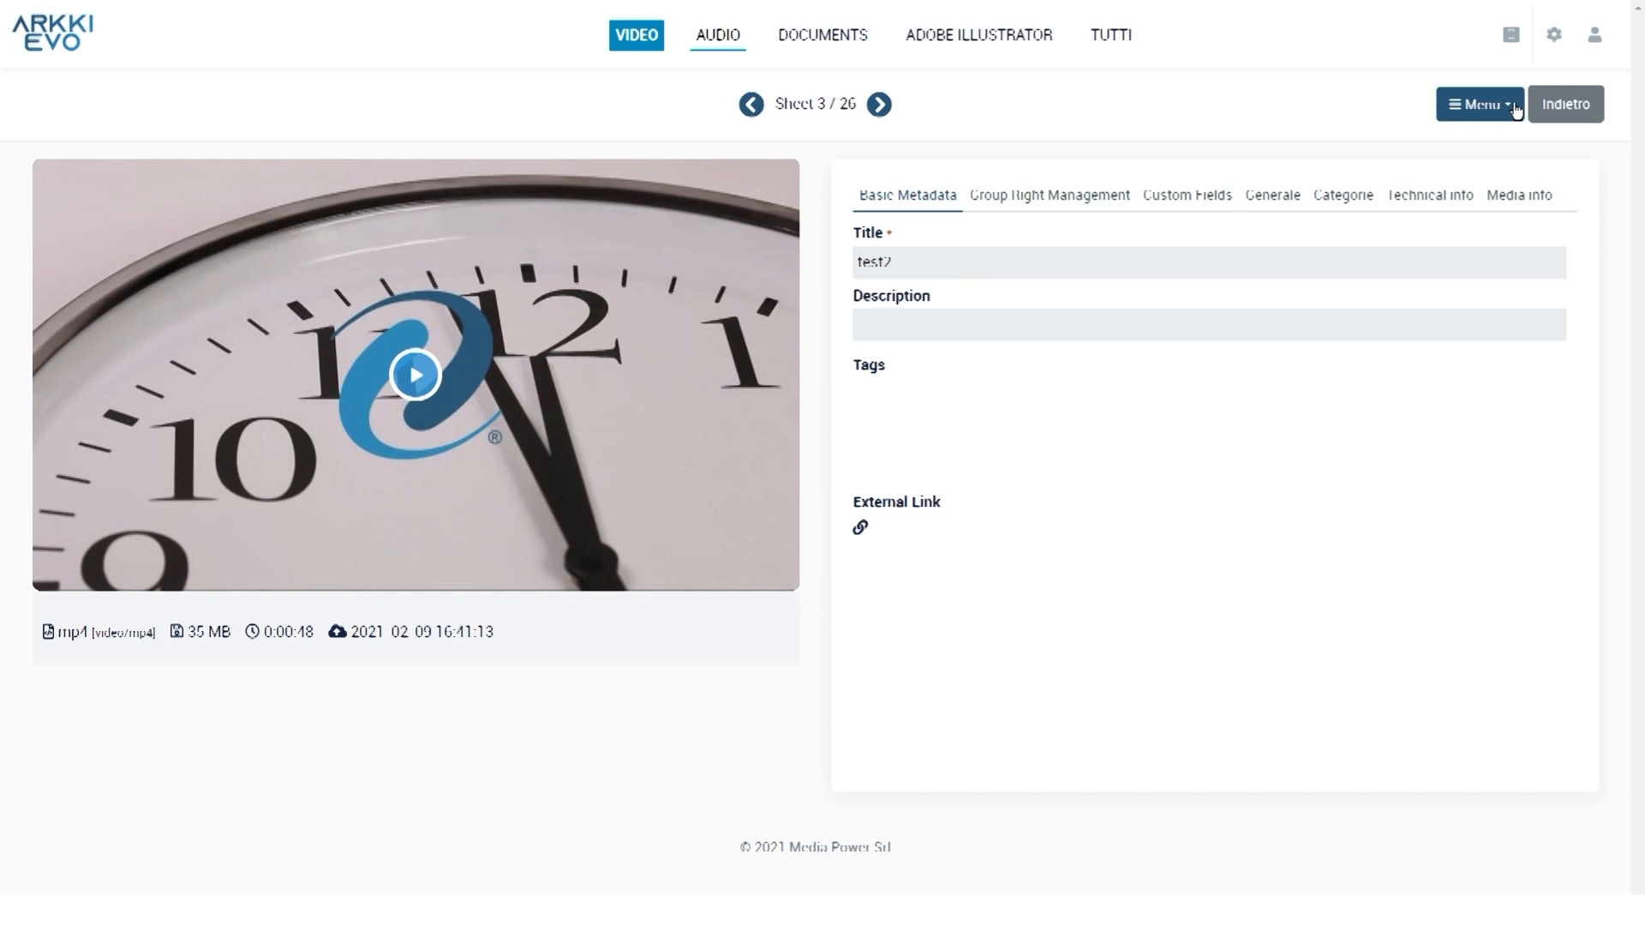
{"action": "left_click", "coordinate": [1514, 106]}
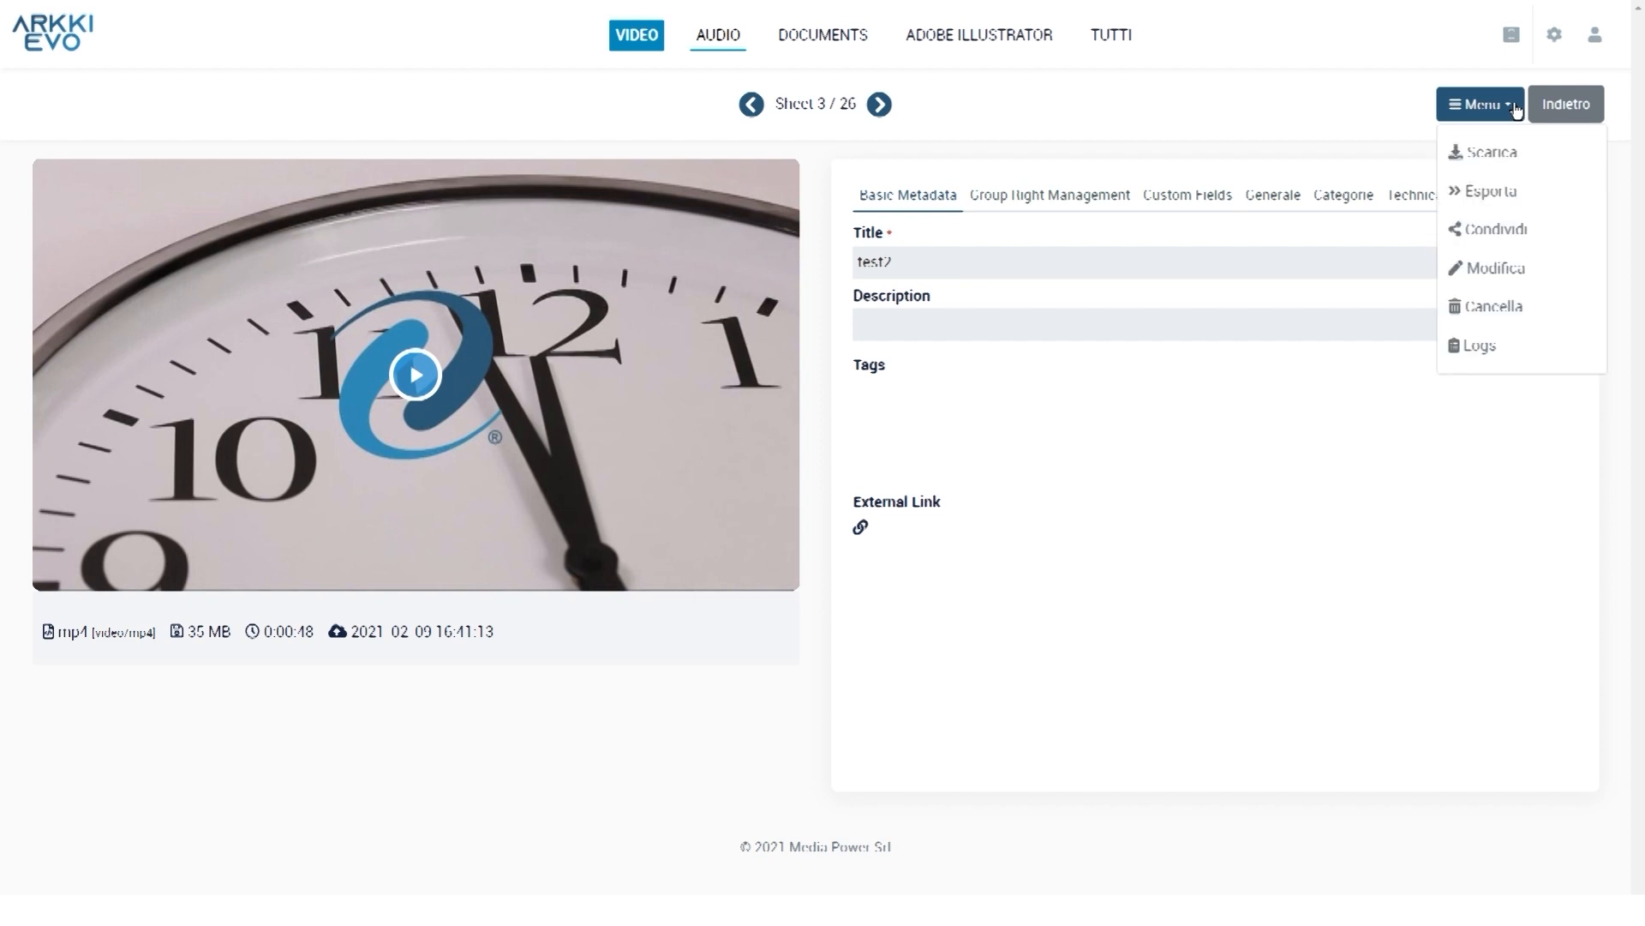
{"action": "key", "text": "ctrl"}
{"action": "left_click", "coordinate": [1482, 231]}
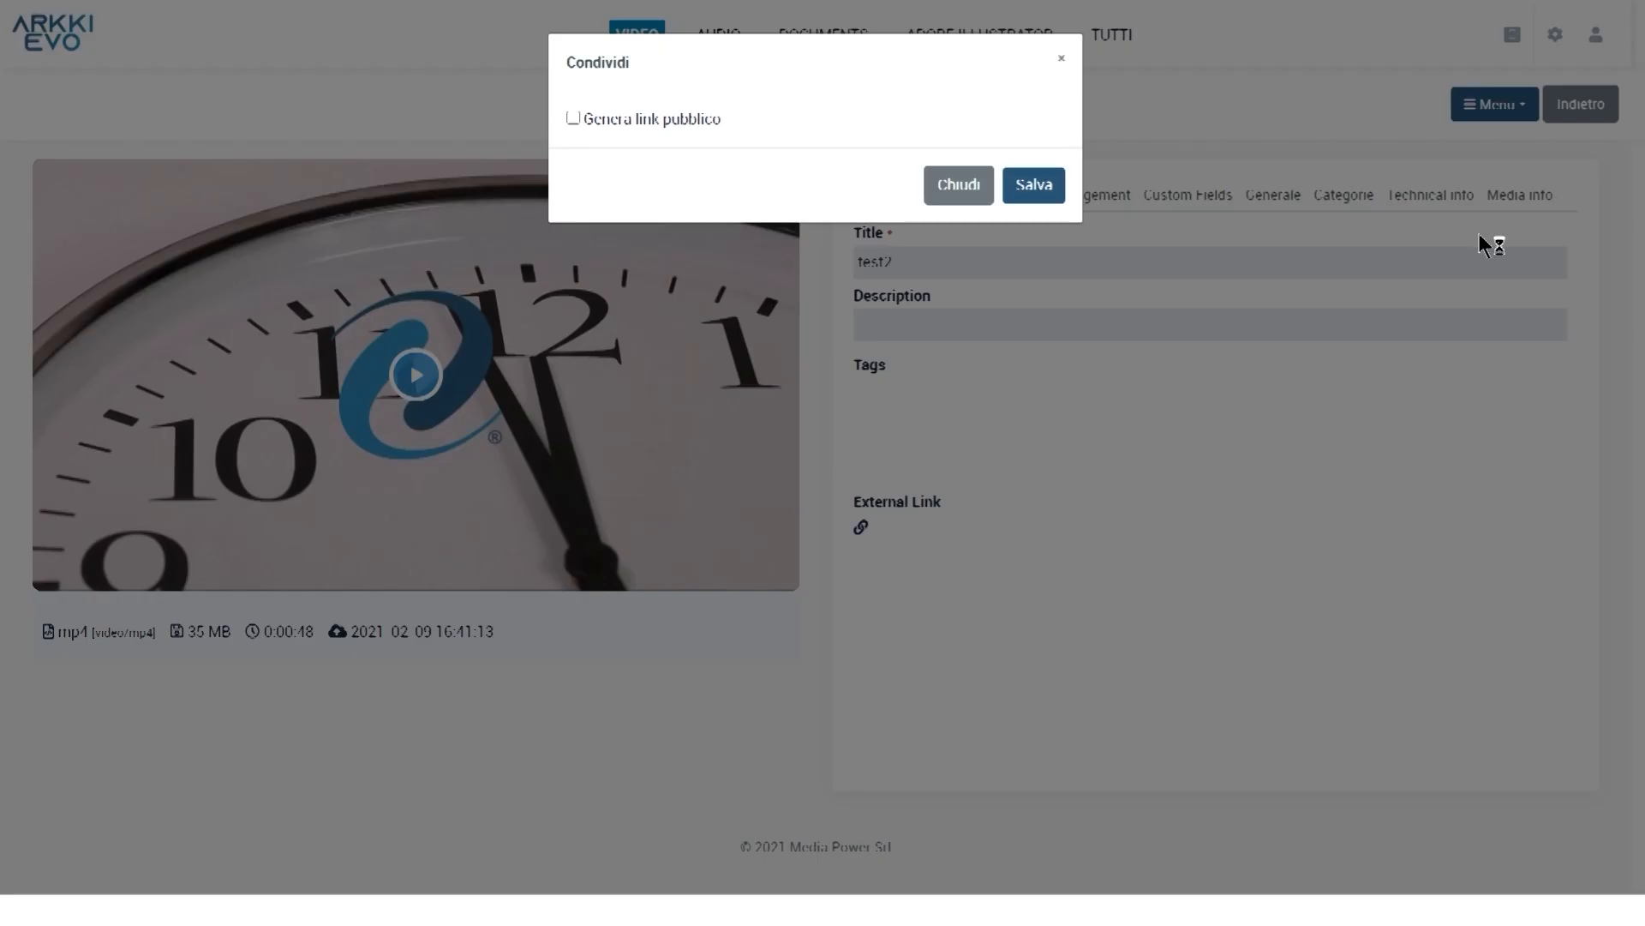
{"action": "left_click", "coordinate": [573, 119]}
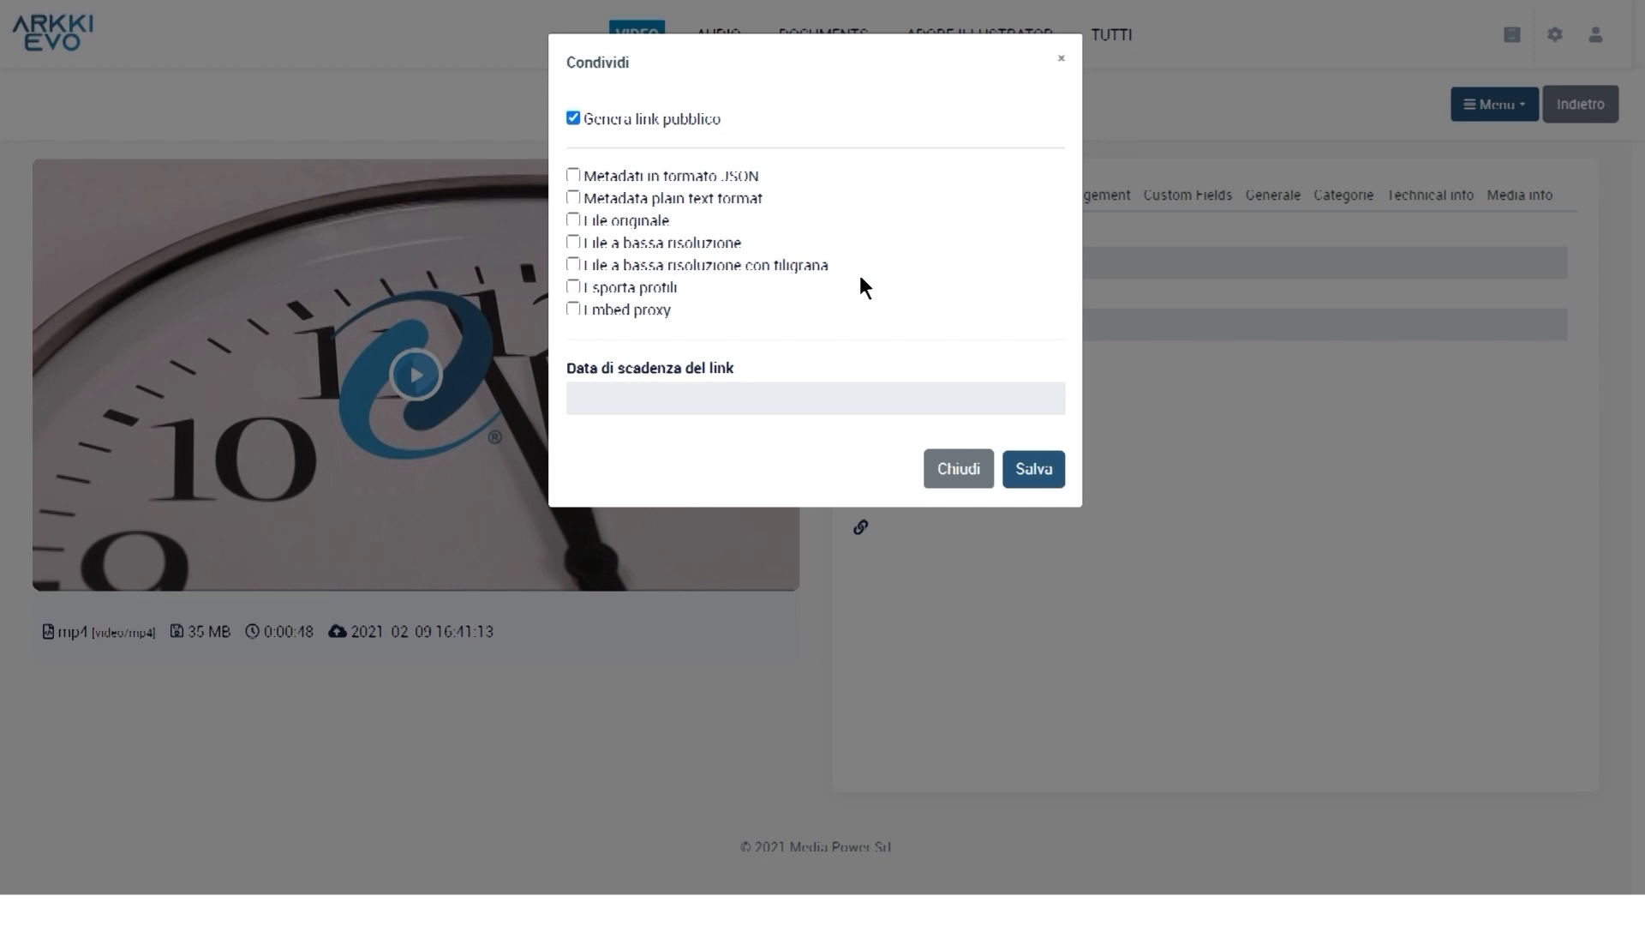
{"action": "left_click", "coordinate": [785, 392]}
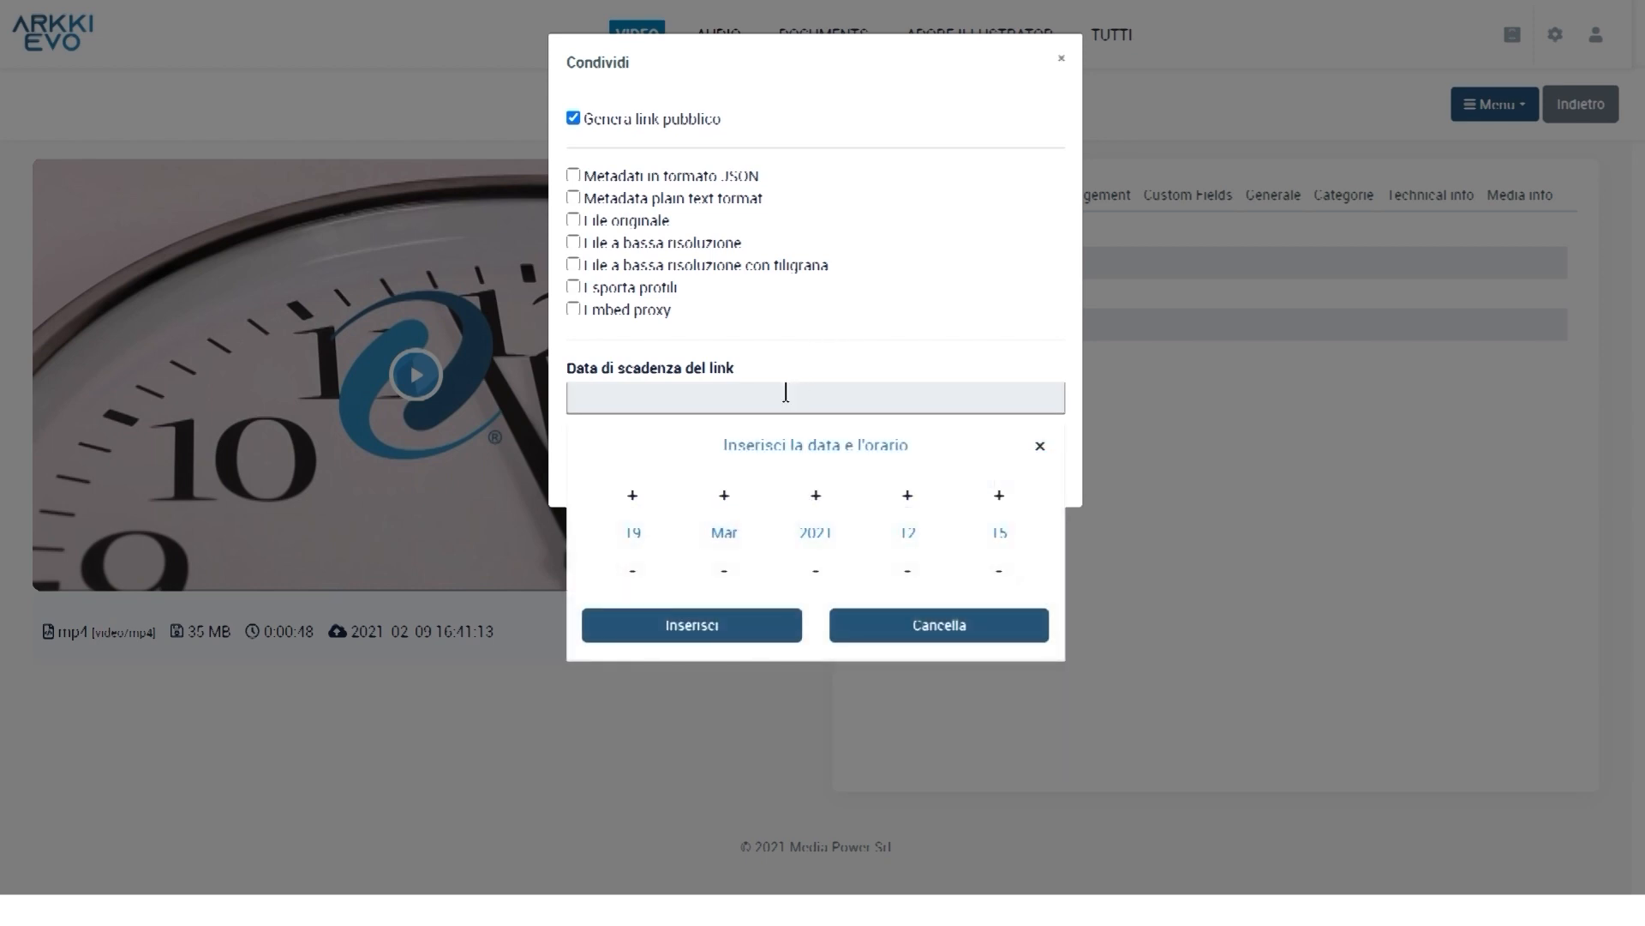
{"action": "left_click", "coordinate": [634, 497]}
{"action": "left_click", "coordinate": [634, 499]}
{"action": "left_click", "coordinate": [712, 620]}
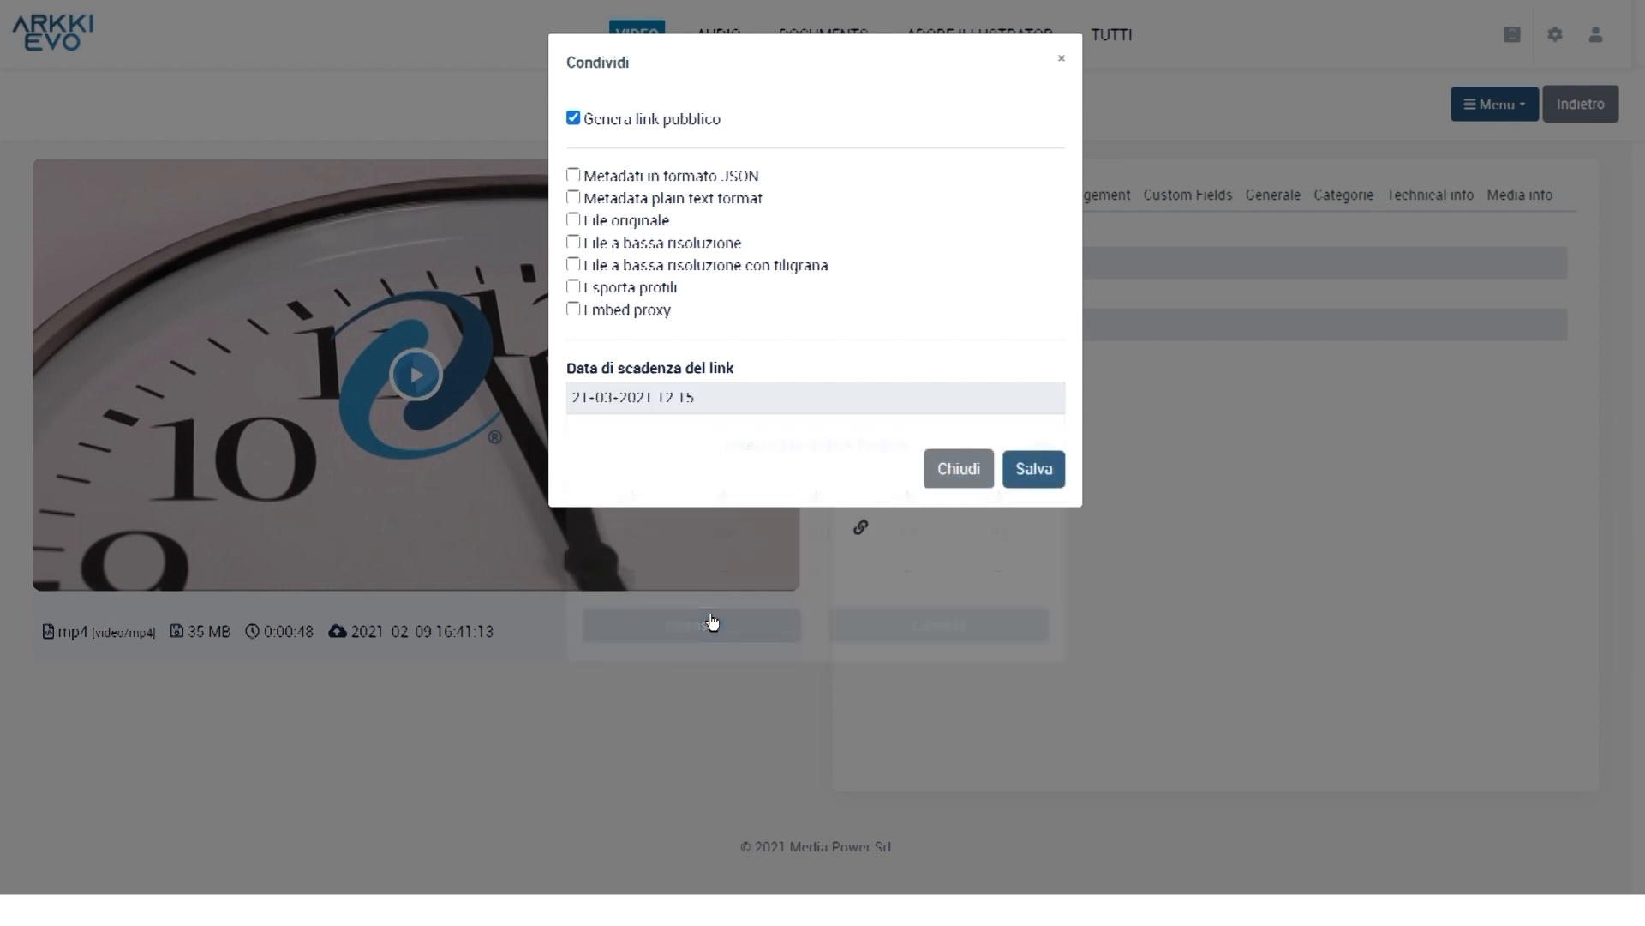
{"action": "left_click", "coordinate": [574, 264]}
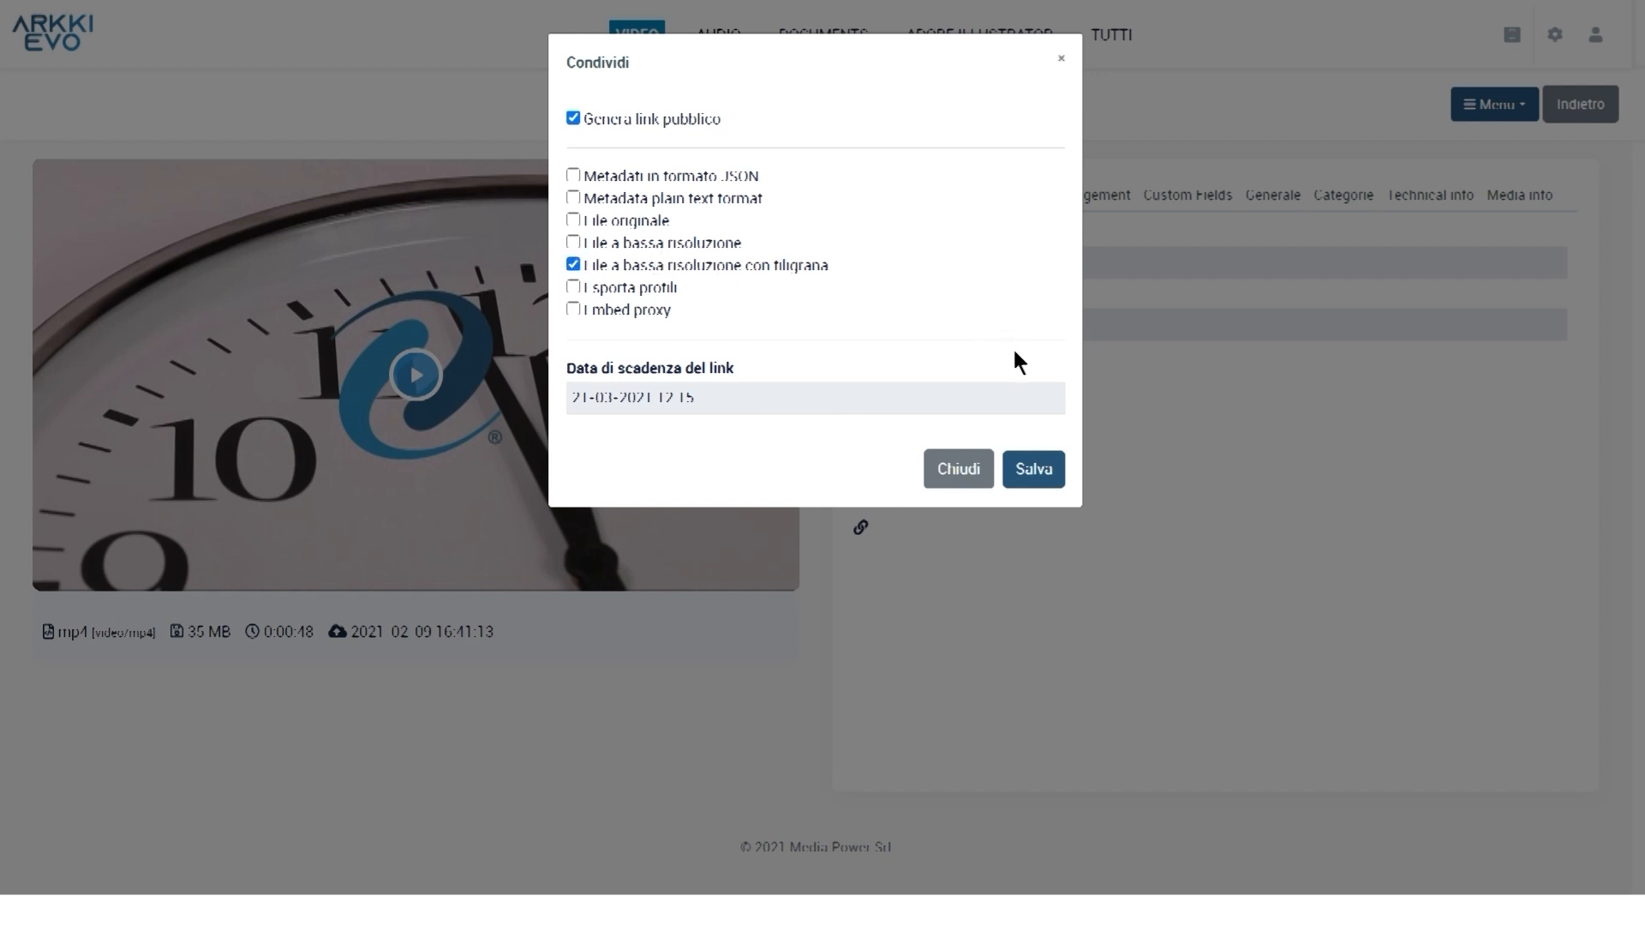
Save the share settings to generate the public link, then select it
{"action": "left_click", "coordinate": [1047, 469]}
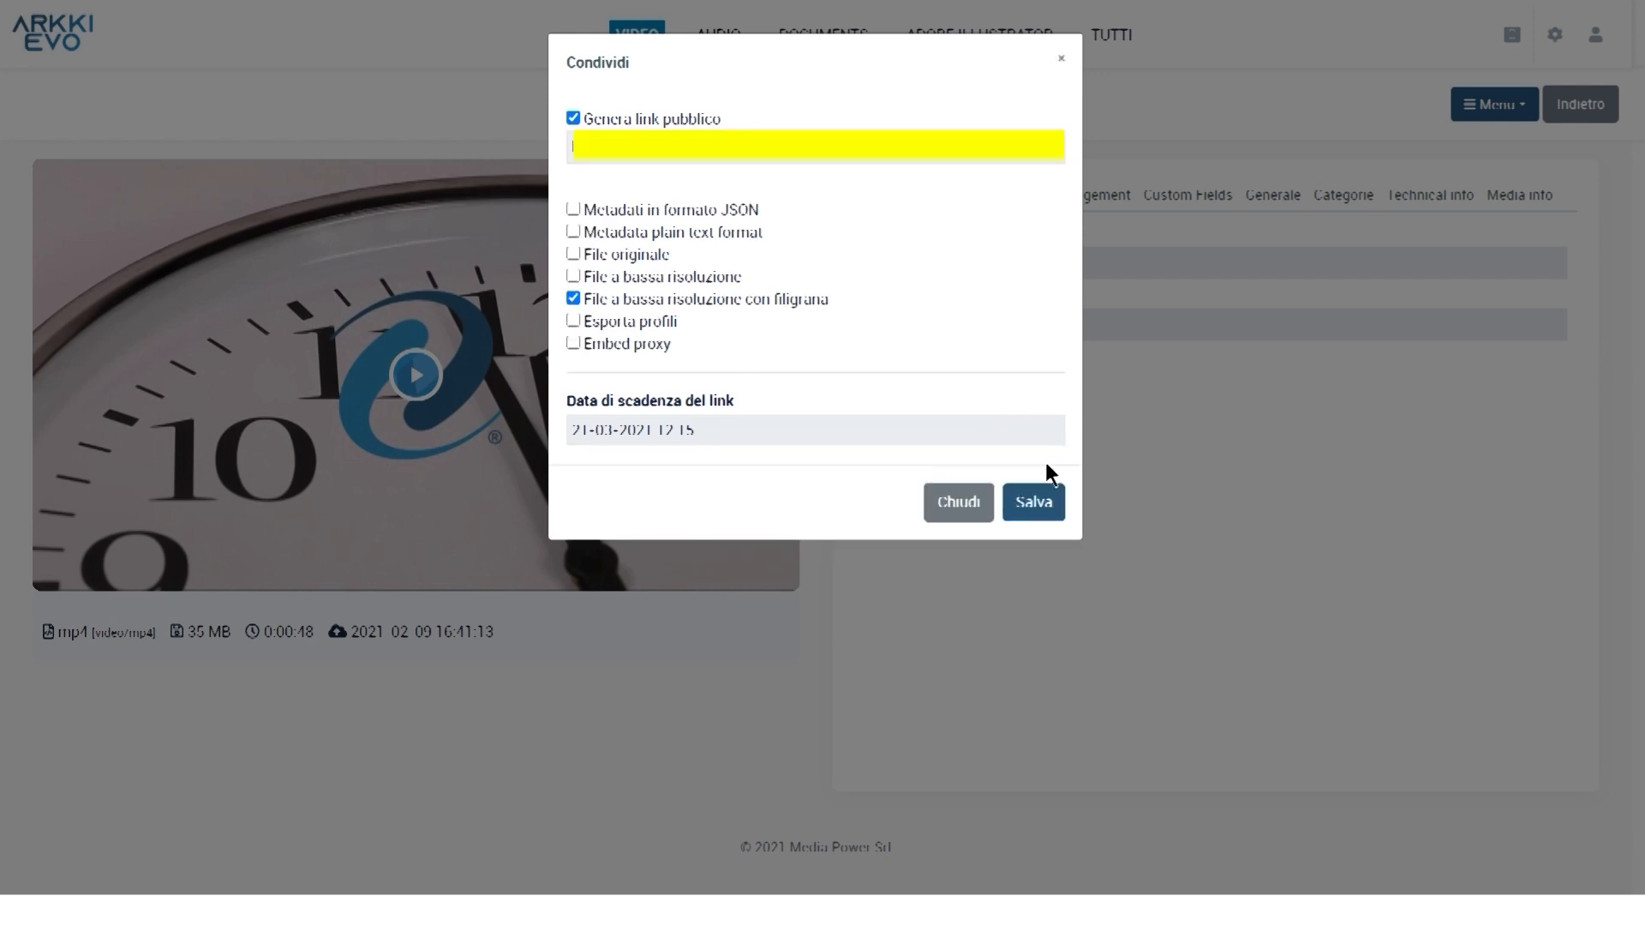
{"action": "left_click", "coordinate": [571, 146]}
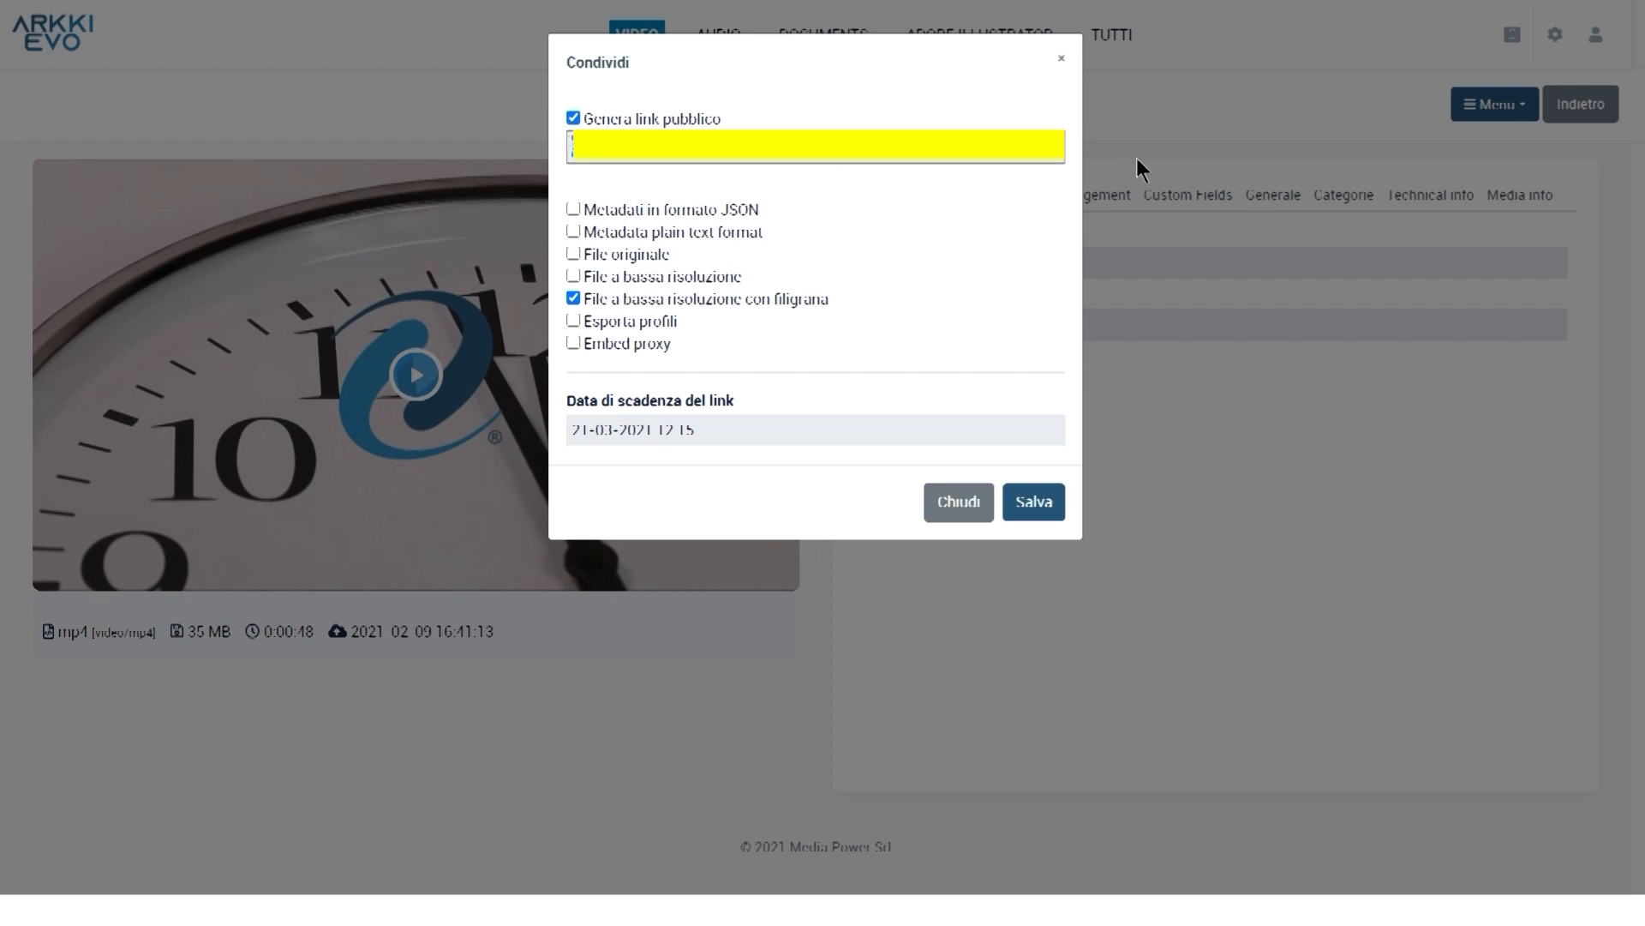
{"action": "left_click", "coordinate": [982, 109]}
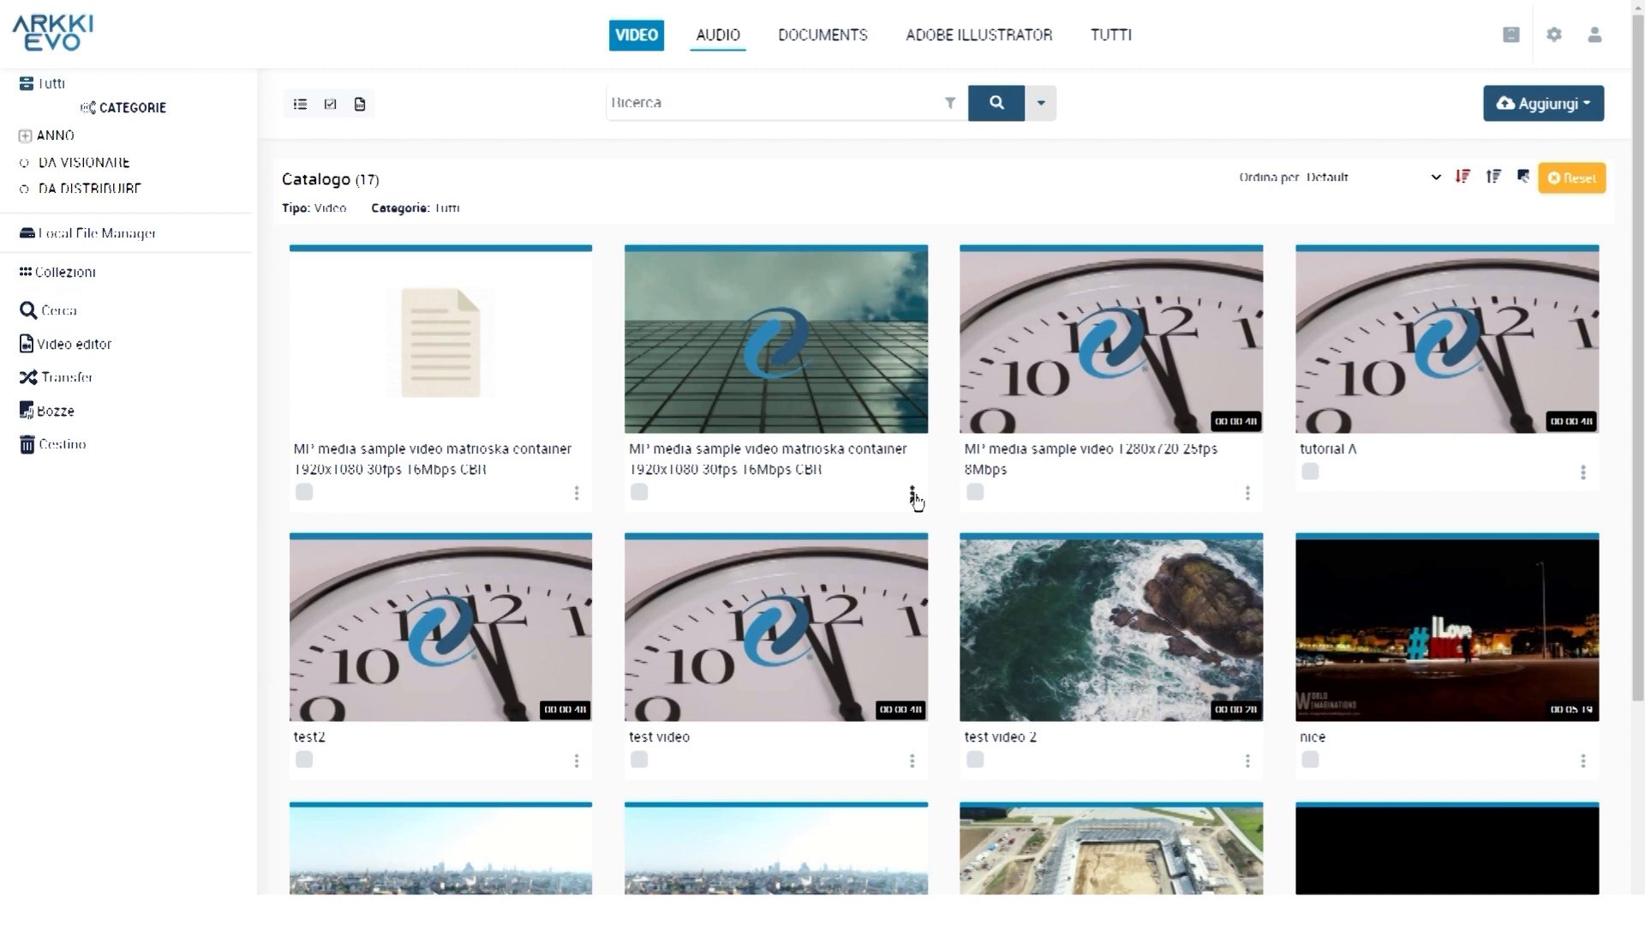
Run Processa > Metadati tecnici on the second 1920x1080 matrioska video
{"action": "left_click", "coordinate": [913, 496]}
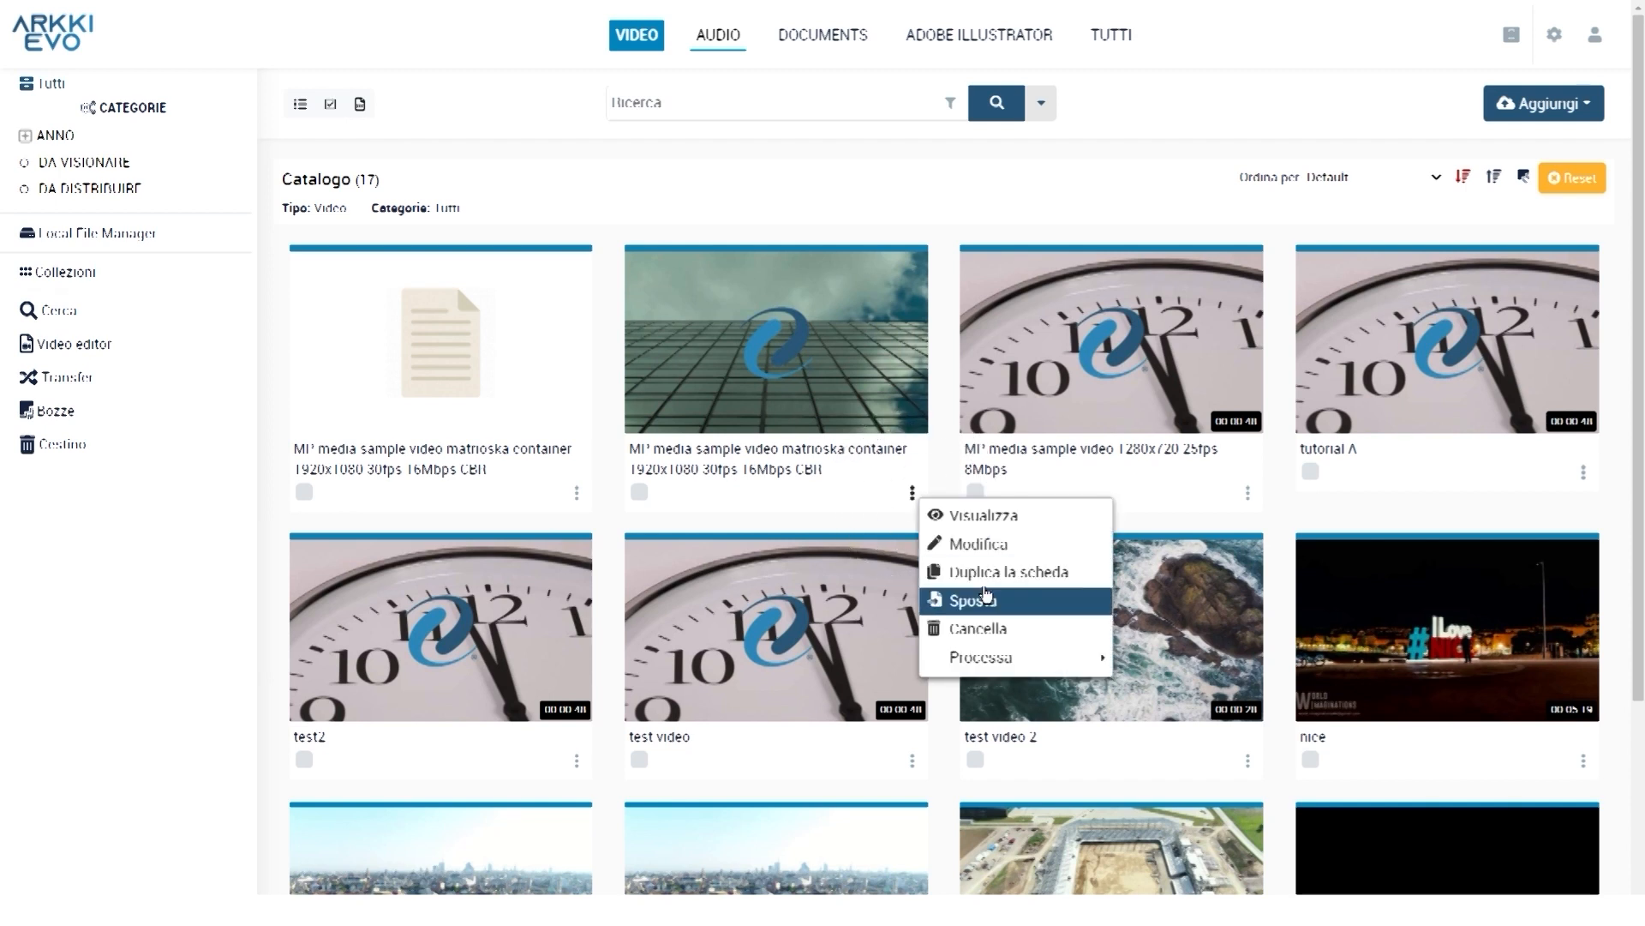
{"action": "mouse_move", "coordinate": [994, 662]}
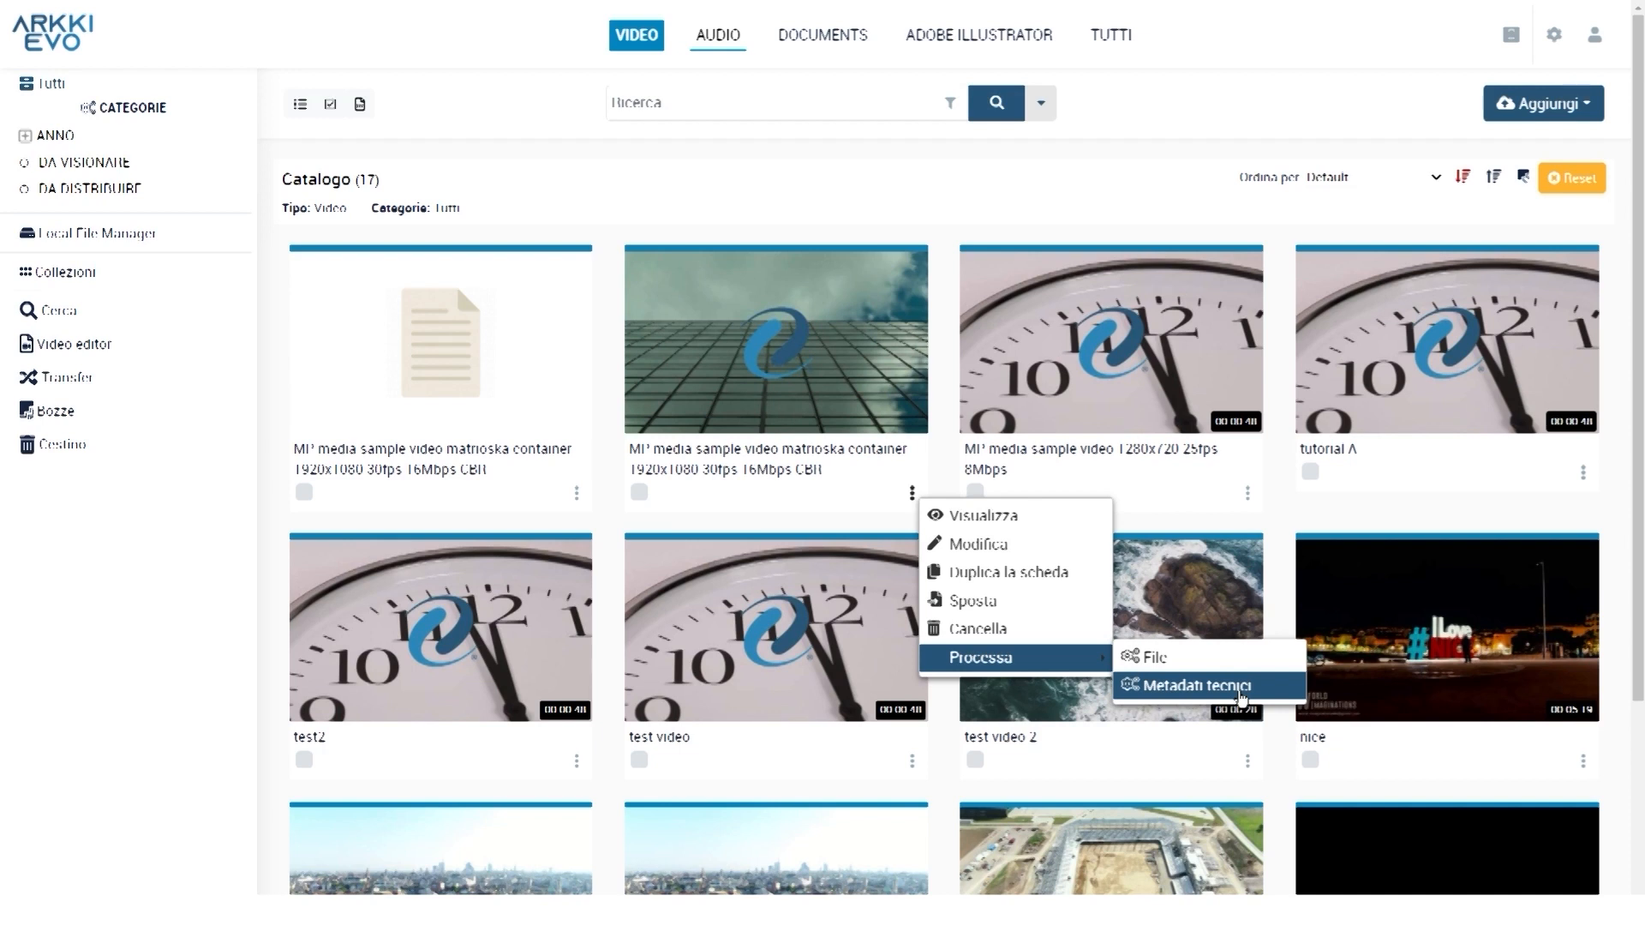
{"action": "left_click", "coordinate": [1240, 689]}
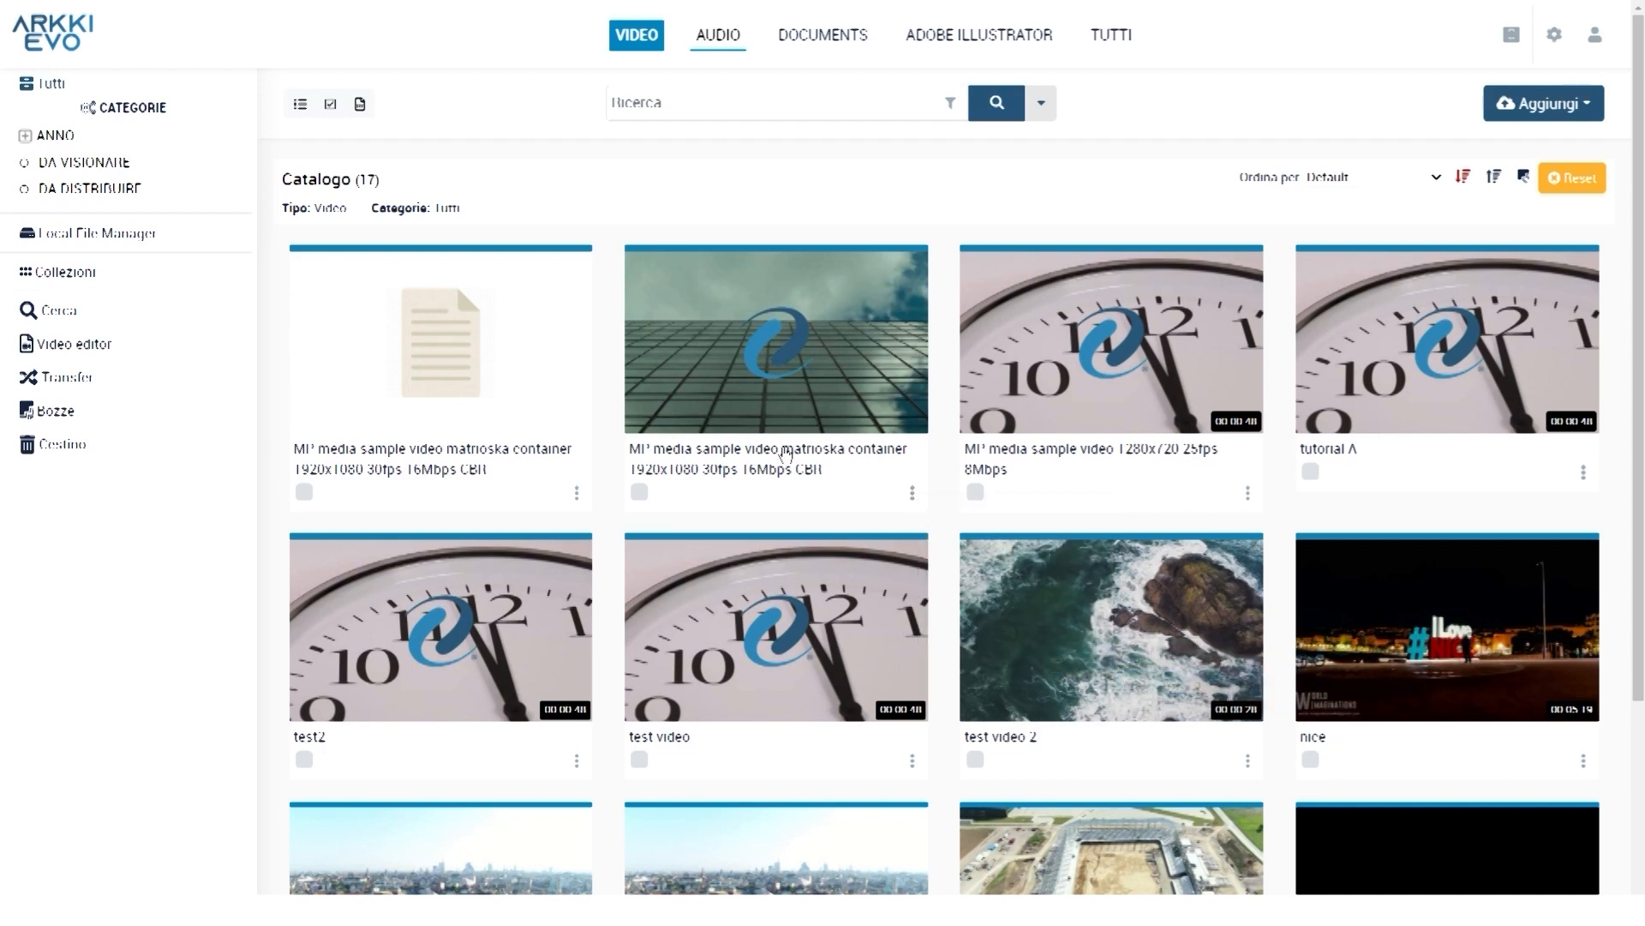
Play and pause the matrioska video, then view its Technical info and Media info tabs
{"action": "left_click", "coordinate": [786, 454]}
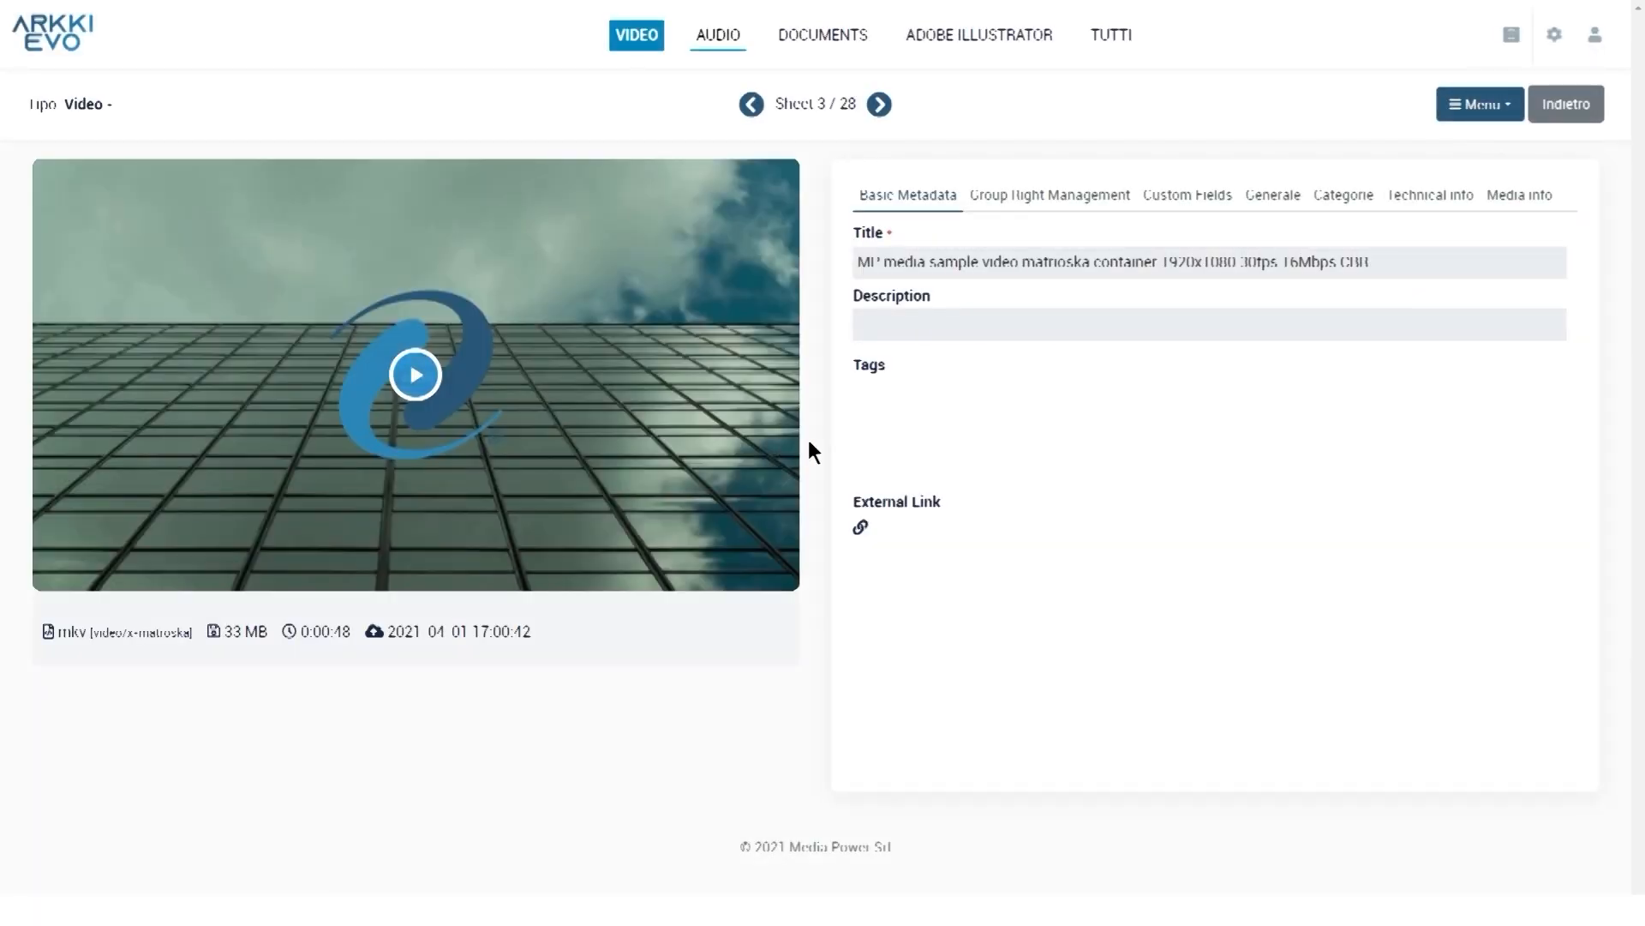
{"action": "left_click", "coordinate": [403, 377]}
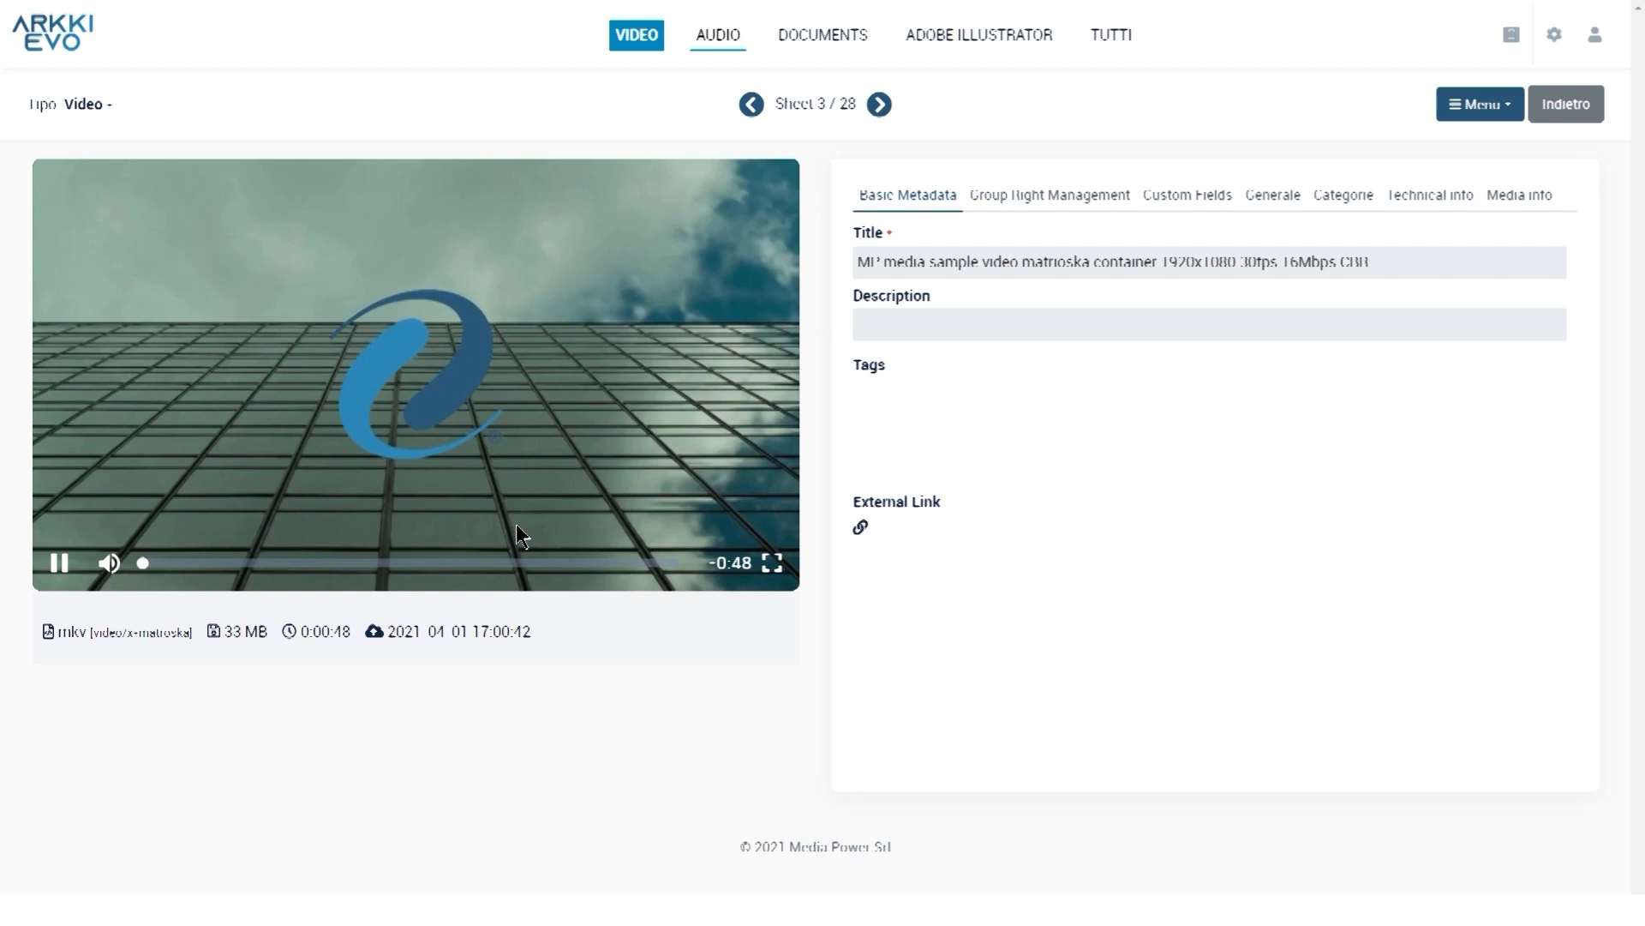
{"action": "left_click", "coordinate": [66, 563]}
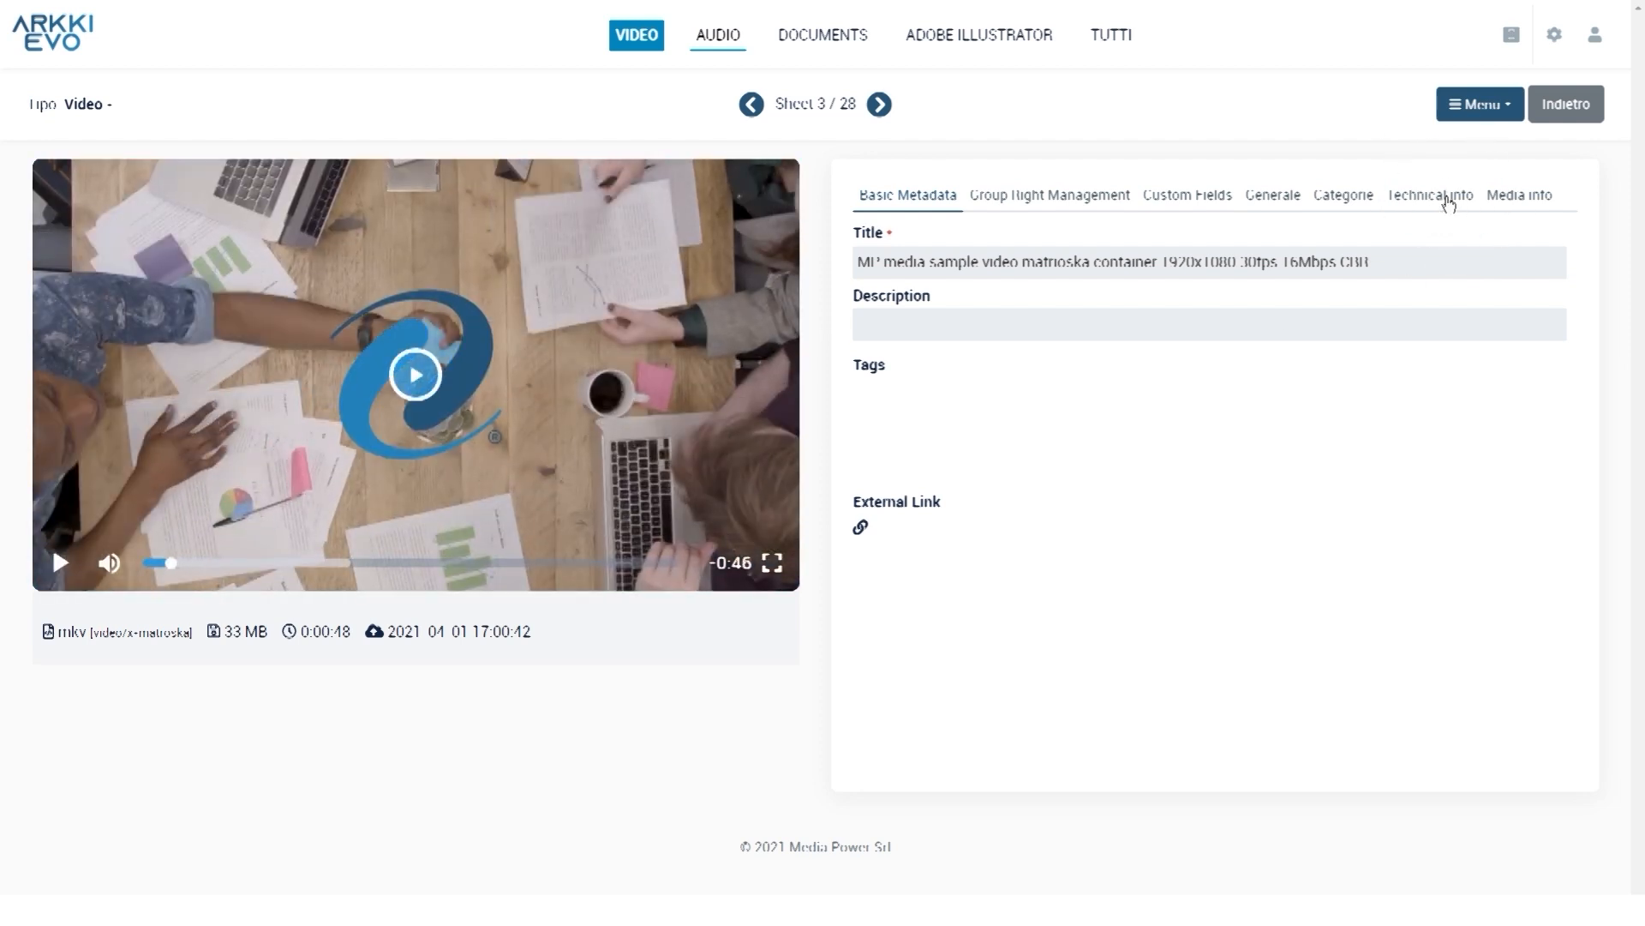
{"action": "left_click", "coordinate": [1449, 203]}
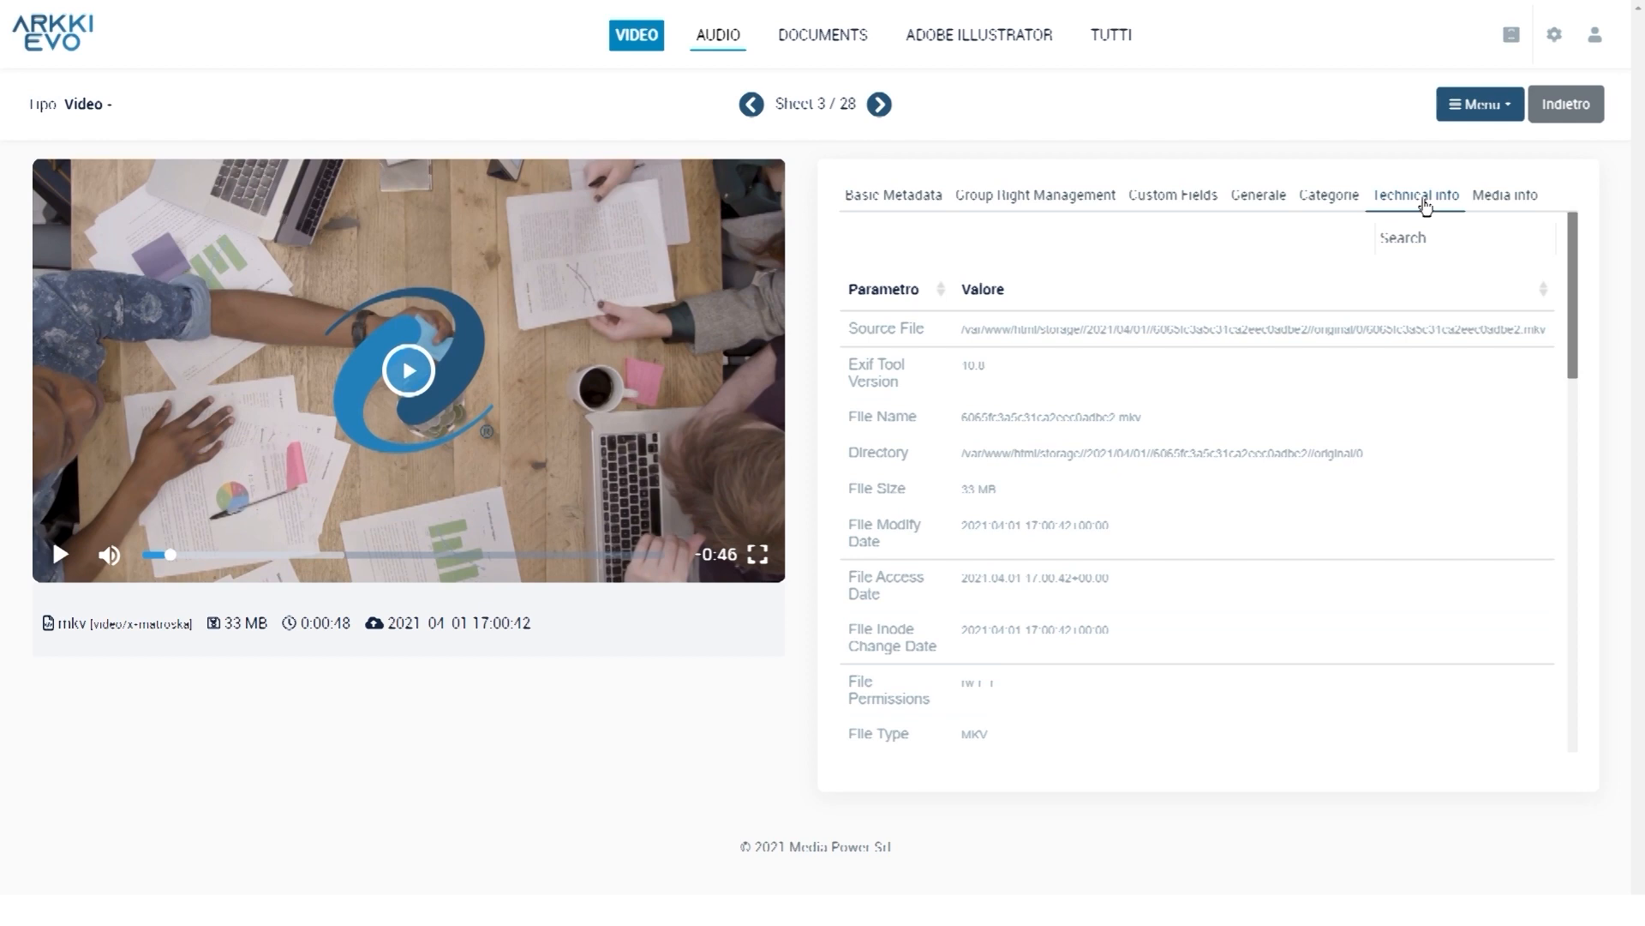
{"action": "left_click", "coordinate": [1525, 197]}
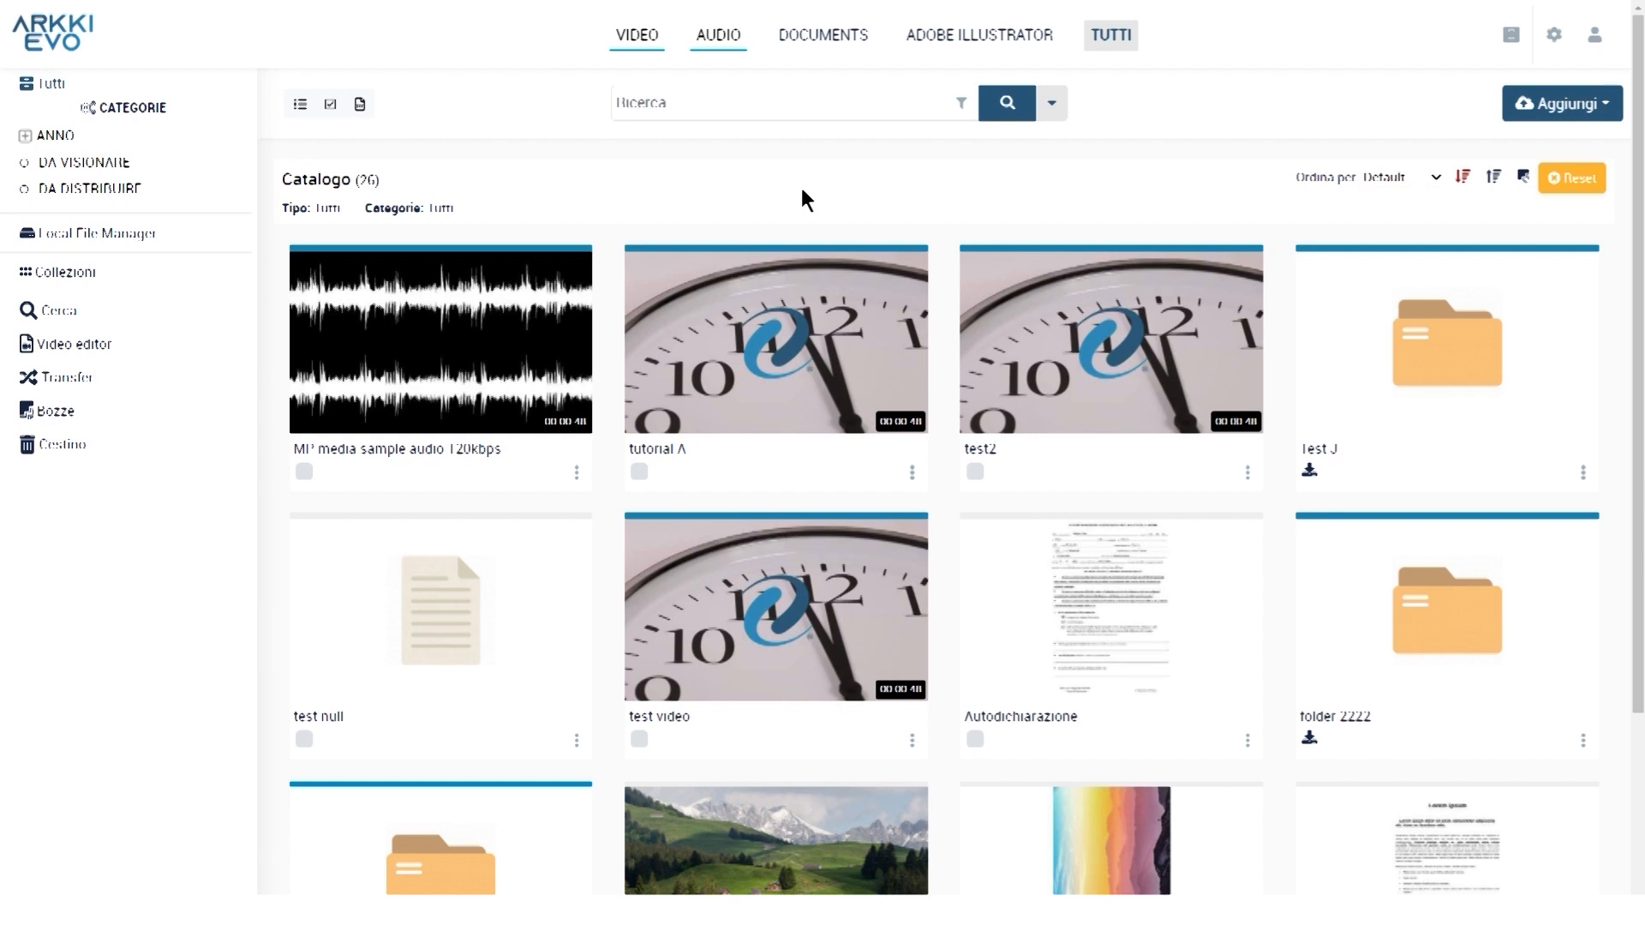
Export all 26 catalogue assets to CSV with 'Esporta catalogo (CSV)'
{"action": "left_click", "coordinate": [358, 105]}
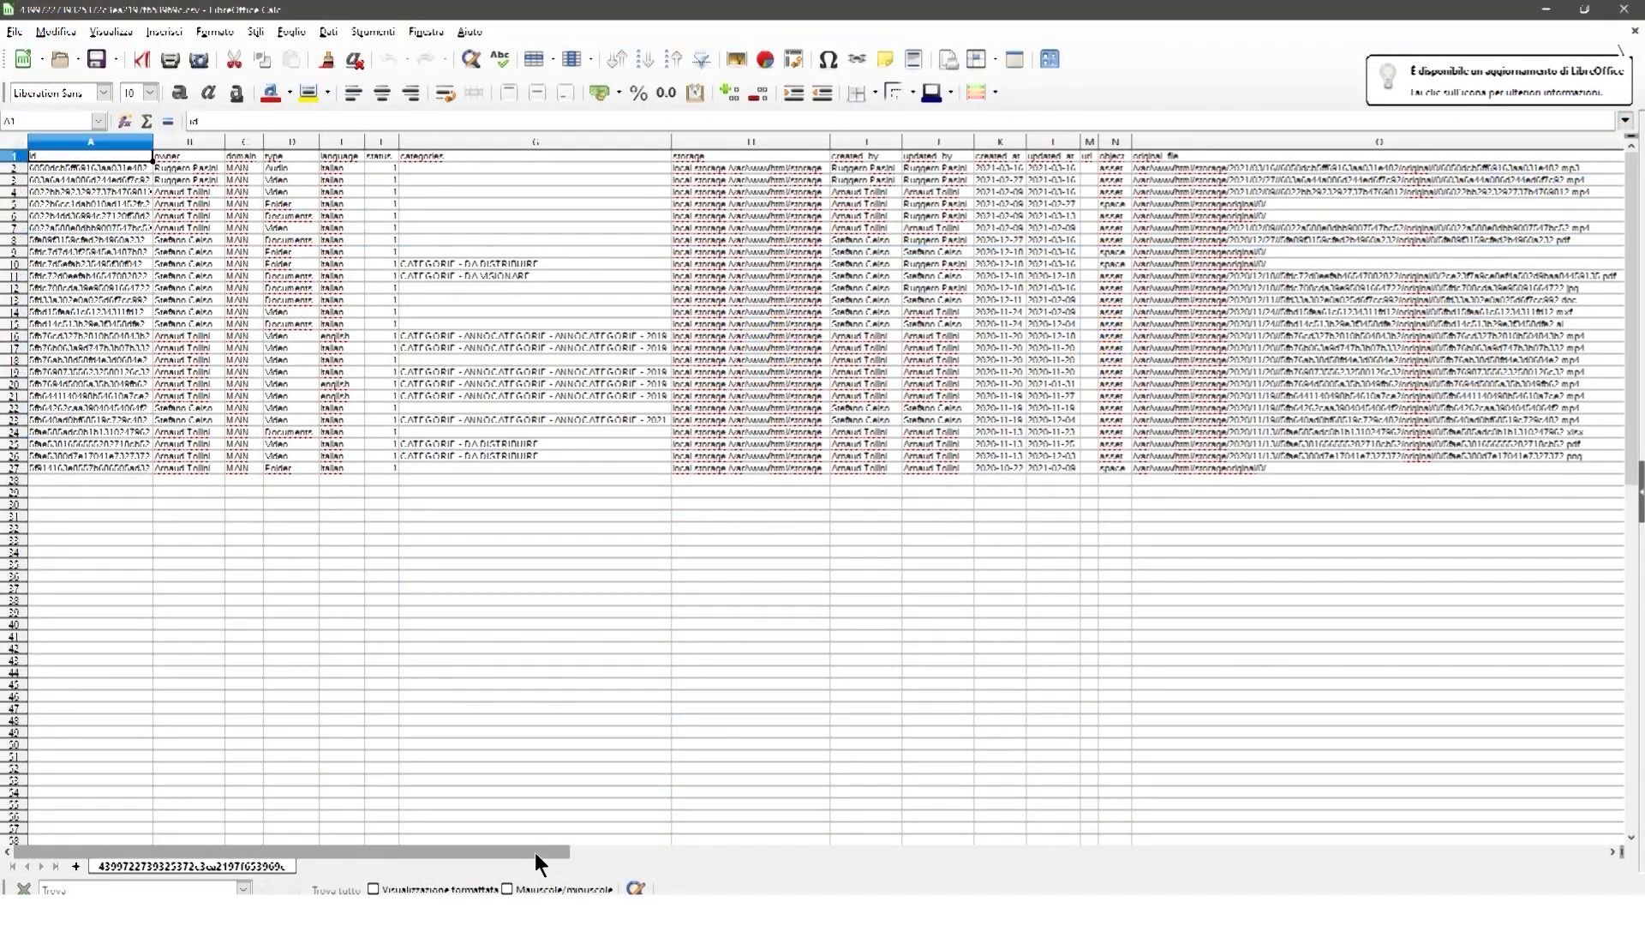
Scroll the CSV sideways to reveal its Title, Description and Tags columns
{"action": "left_click_drag", "start_coordinate": [535, 851], "coordinate": [1166, 831]}
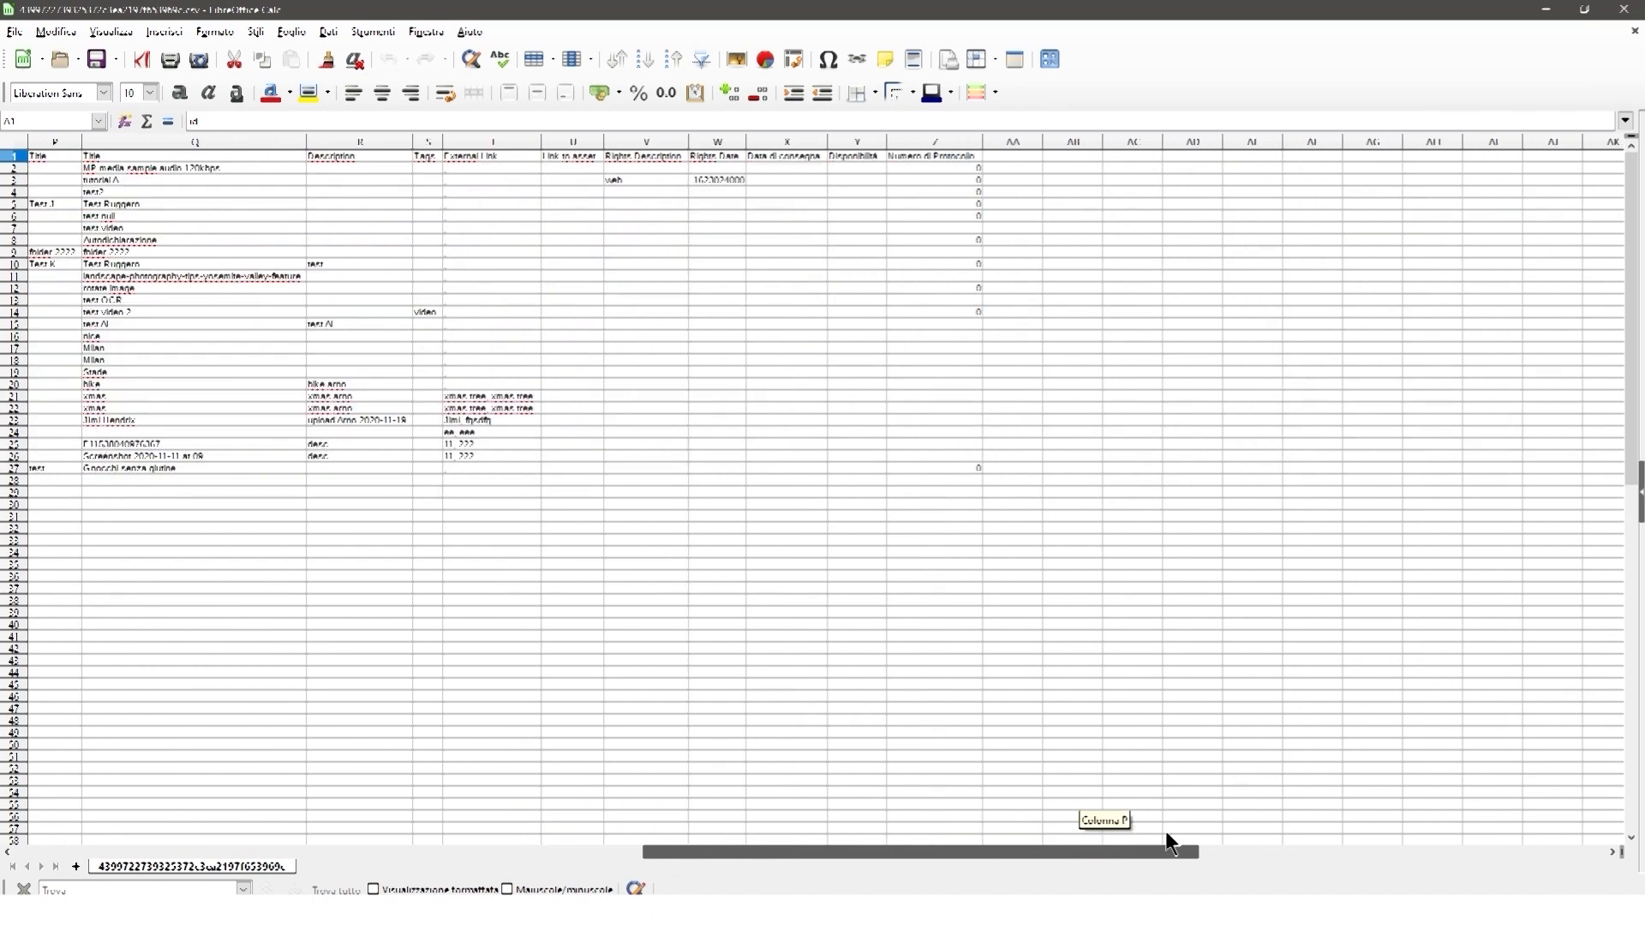